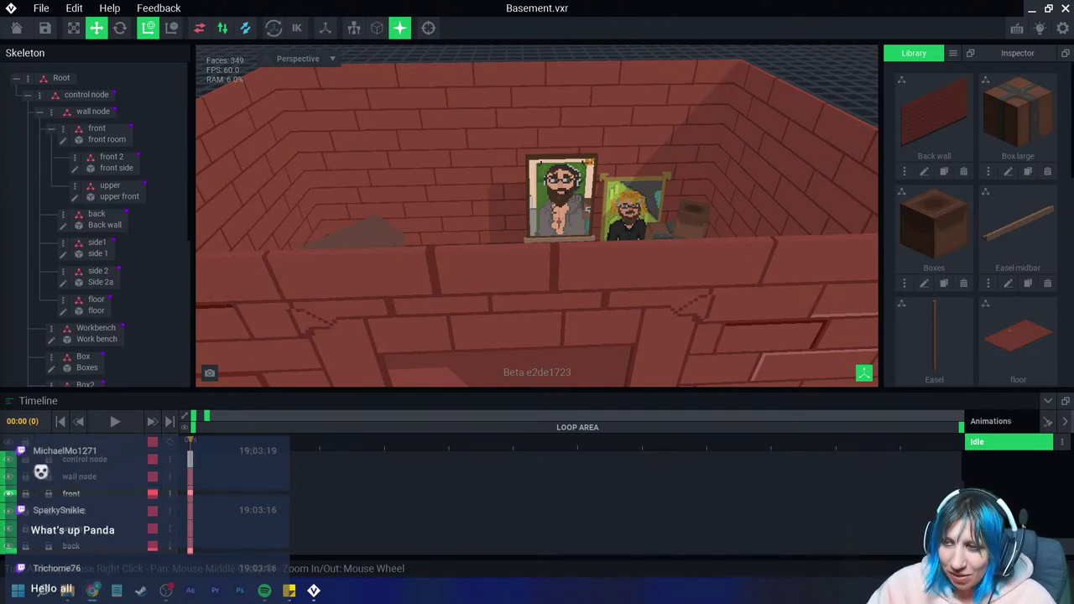
Step: Select the upper front wall piece and orbit down into the basement room for a closer view
click(119, 195)
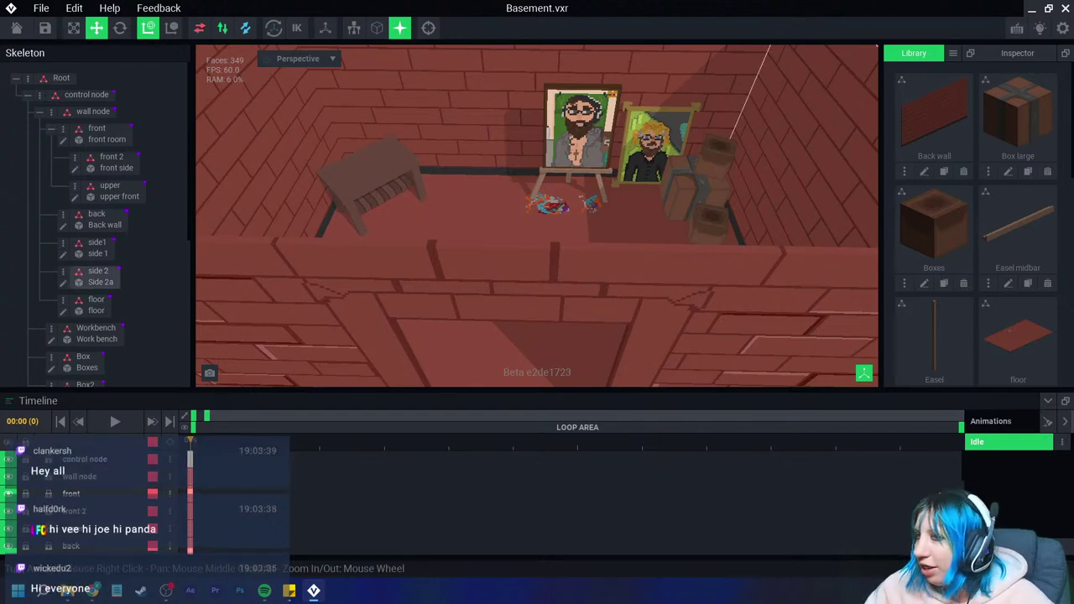
scroll(645, 273, up, 5)
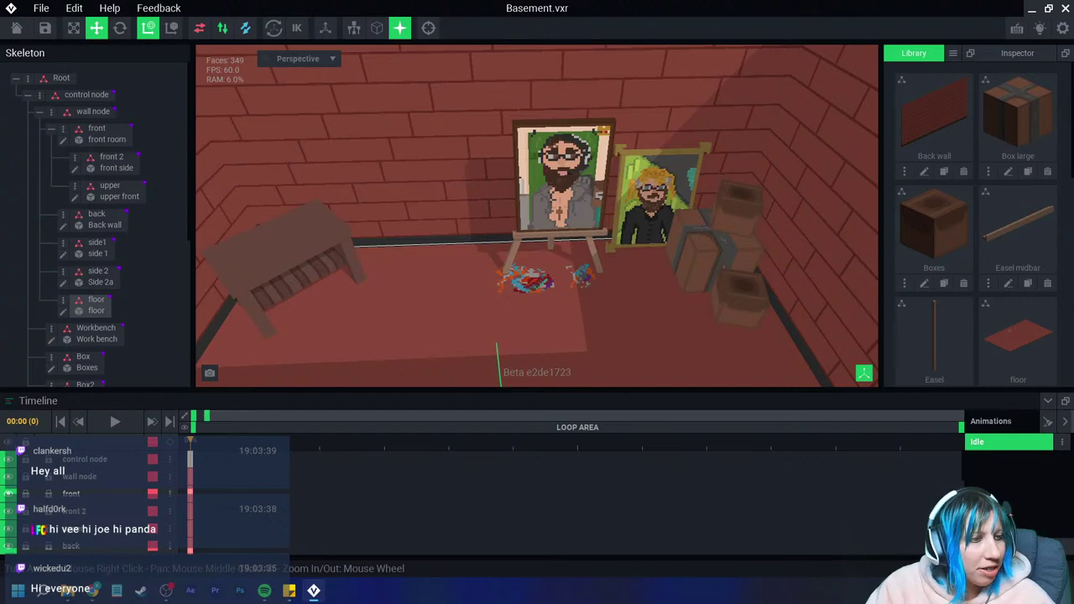
scroll(605, 279, down, 5)
right_drag(604, 280, 604, 319)
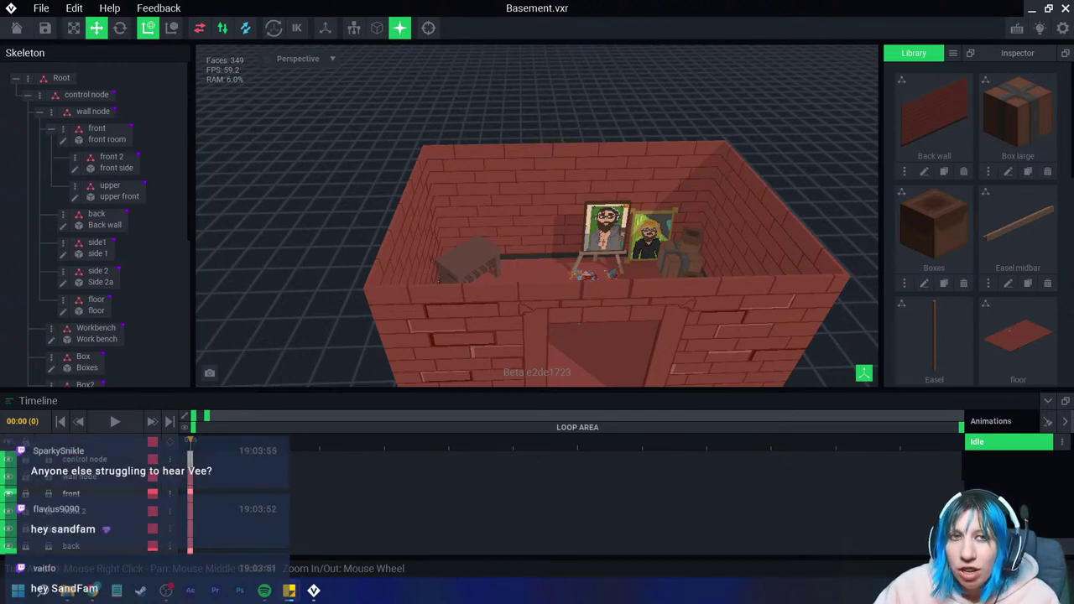
right_drag(575, 277, 588, 252)
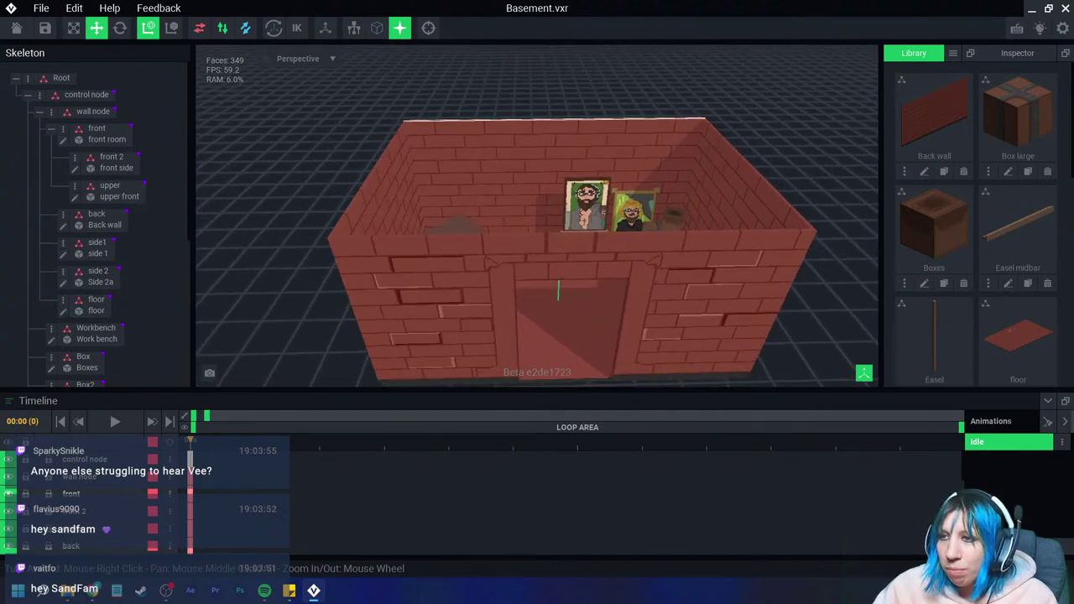
right_drag(566, 303, 545, 252)
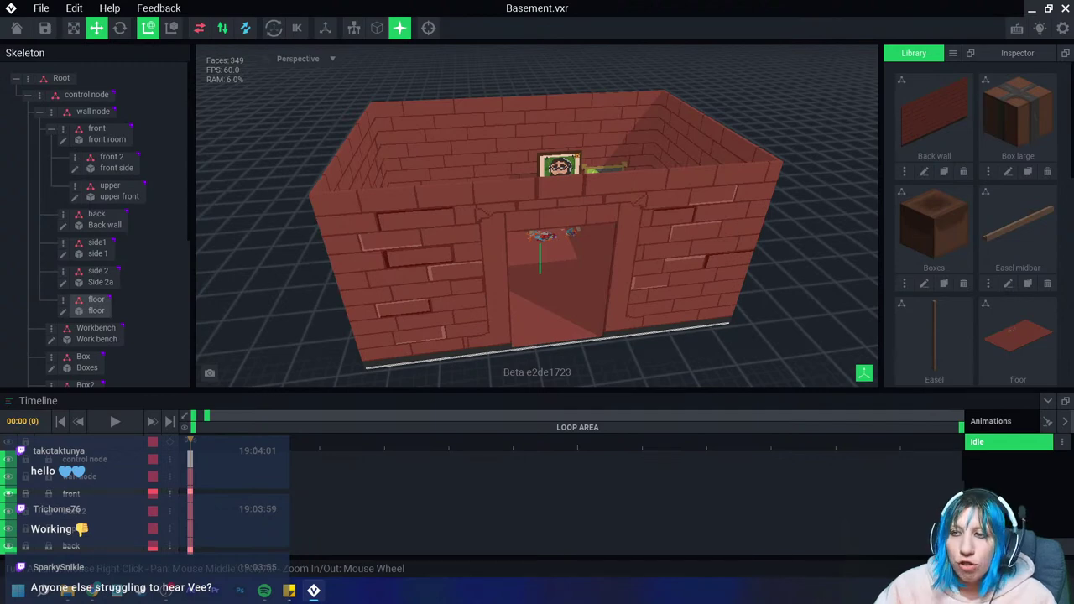
double_click(542, 293)
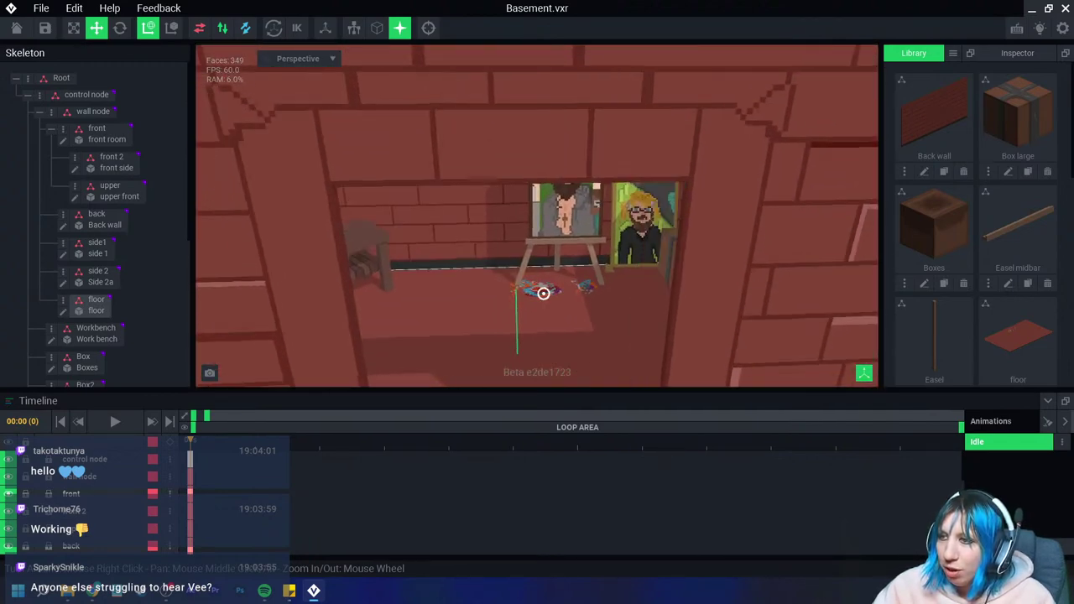
scroll(542, 293, down, 3)
scroll(545, 298, down, 3)
scroll(573, 315, down, 2)
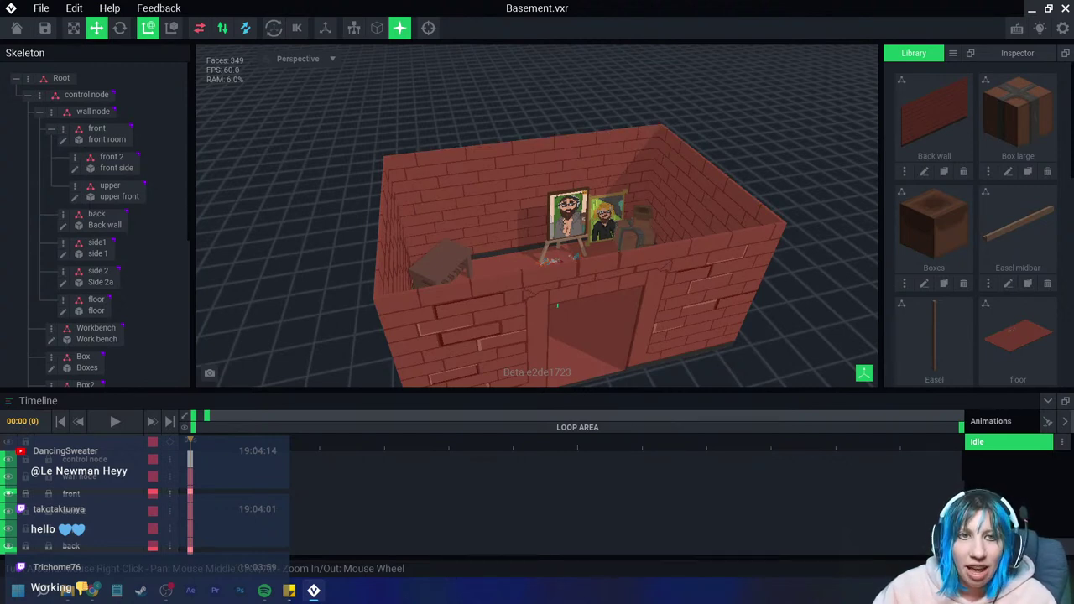
right_drag(536, 302, 527, 277)
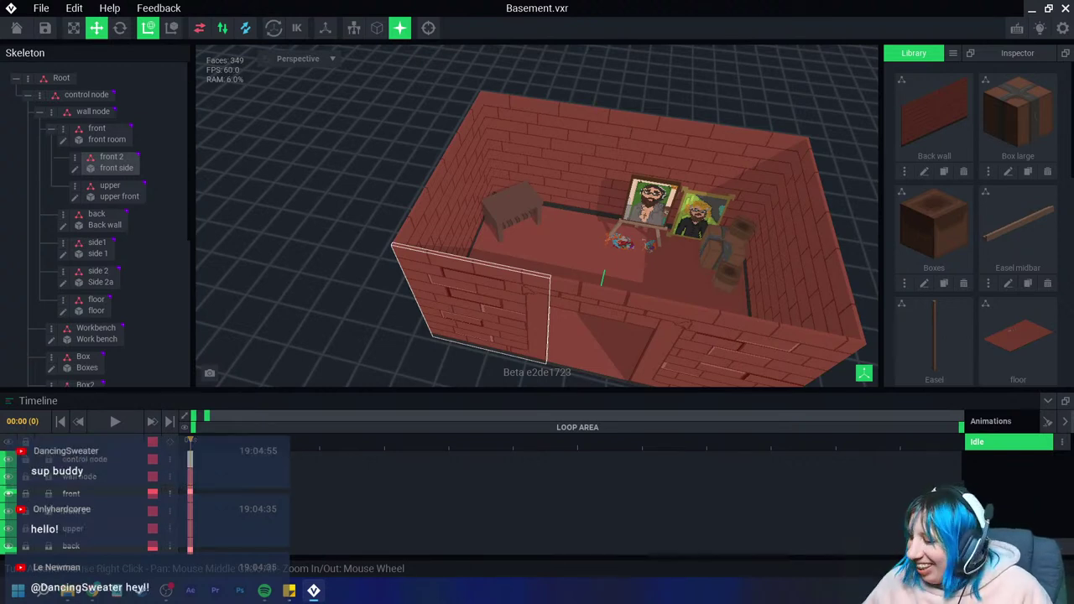
Step: Select the workbench, orbit to face the framed easel paintings, and open Painting 2 for editing
click(96, 333)
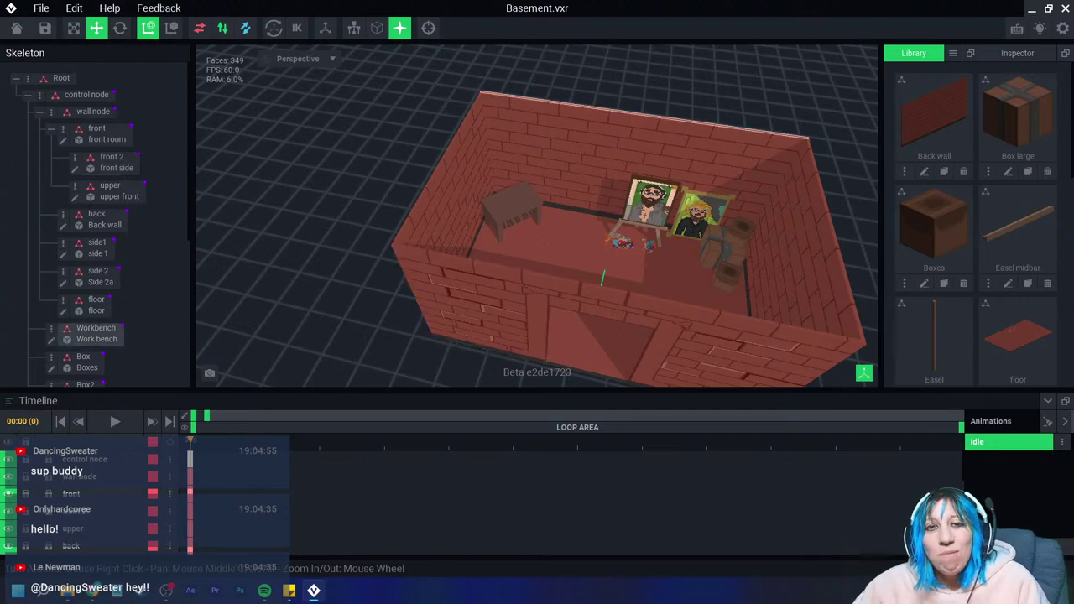
mouse_move(537, 277)
right_down()
mouse_move(558, 300)
mouse_move(518, 311)
right_up()
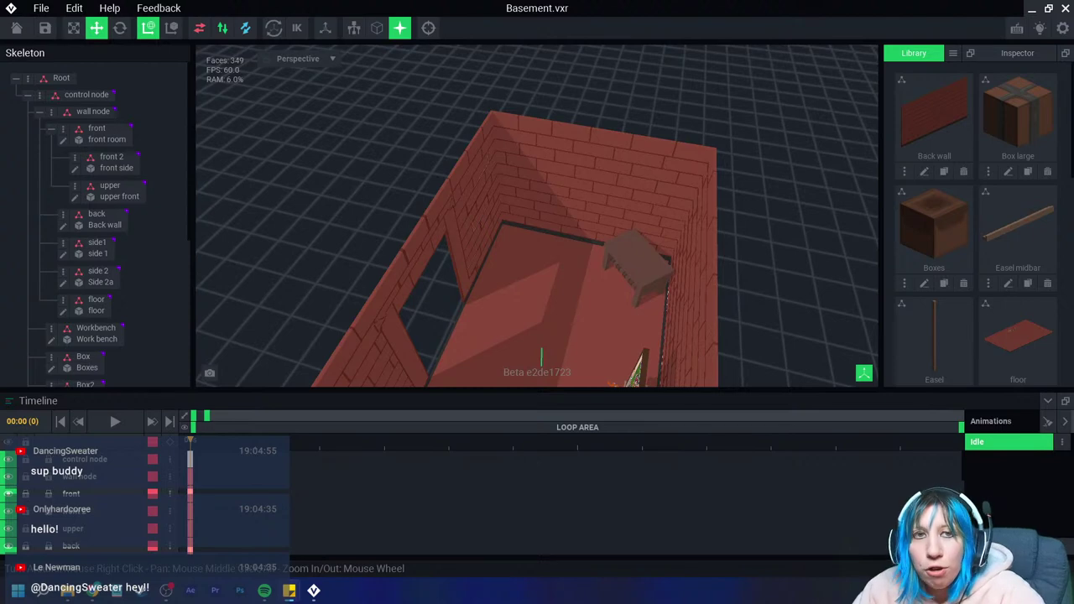
right_drag(541, 357, 389, 245)
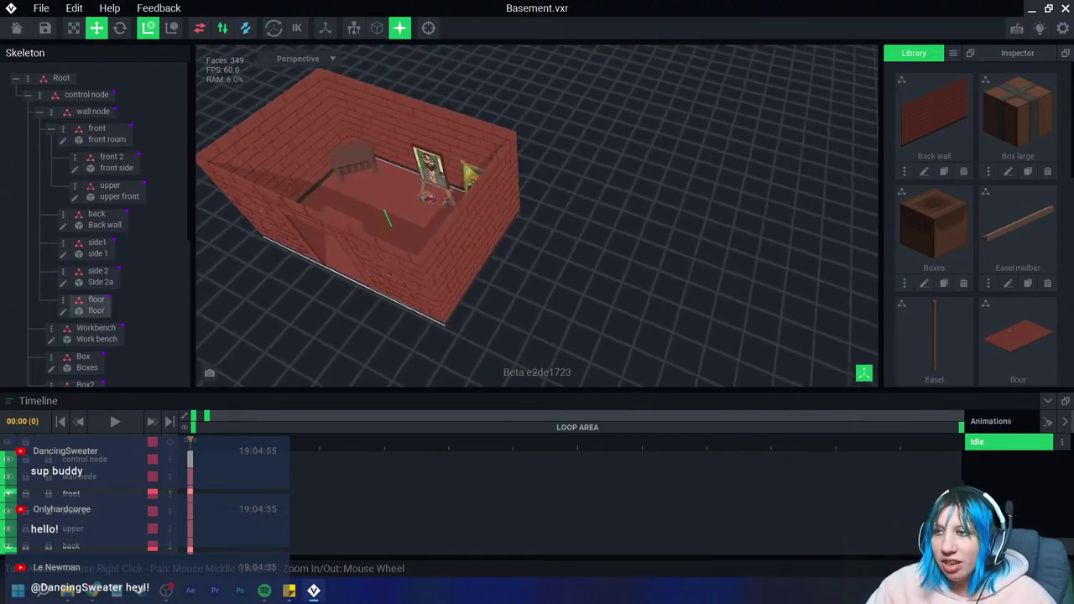
scroll(537, 215, up, 5)
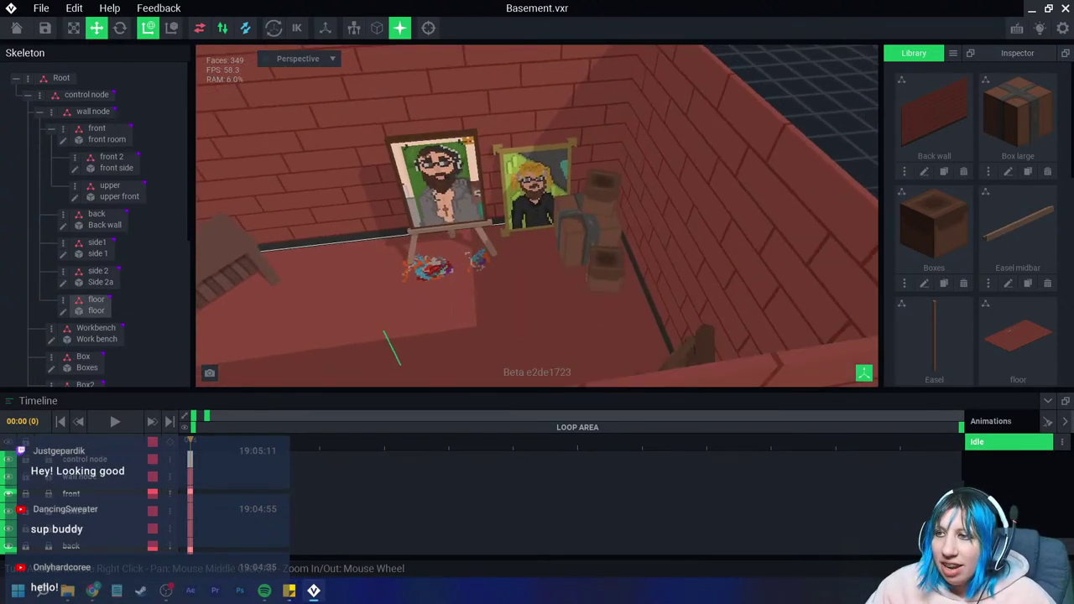
scroll(481, 240, up, 3)
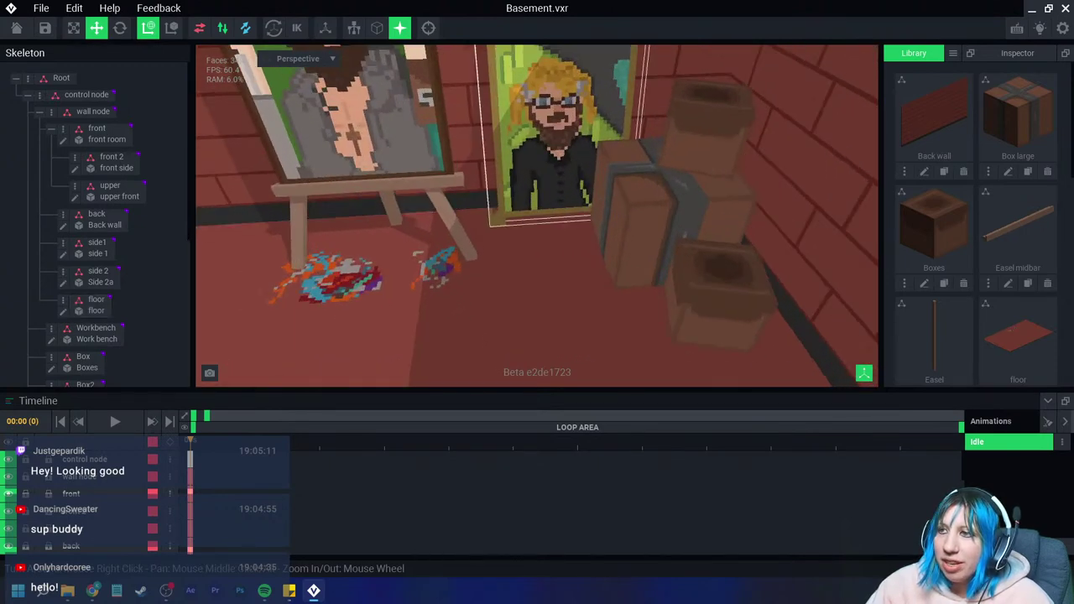
mouse_move(482, 240)
right_down()
mouse_move(537, 252)
mouse_move(503, 235)
right_up()
scroll(537, 252, down, 5)
scroll(537, 216, up, 2)
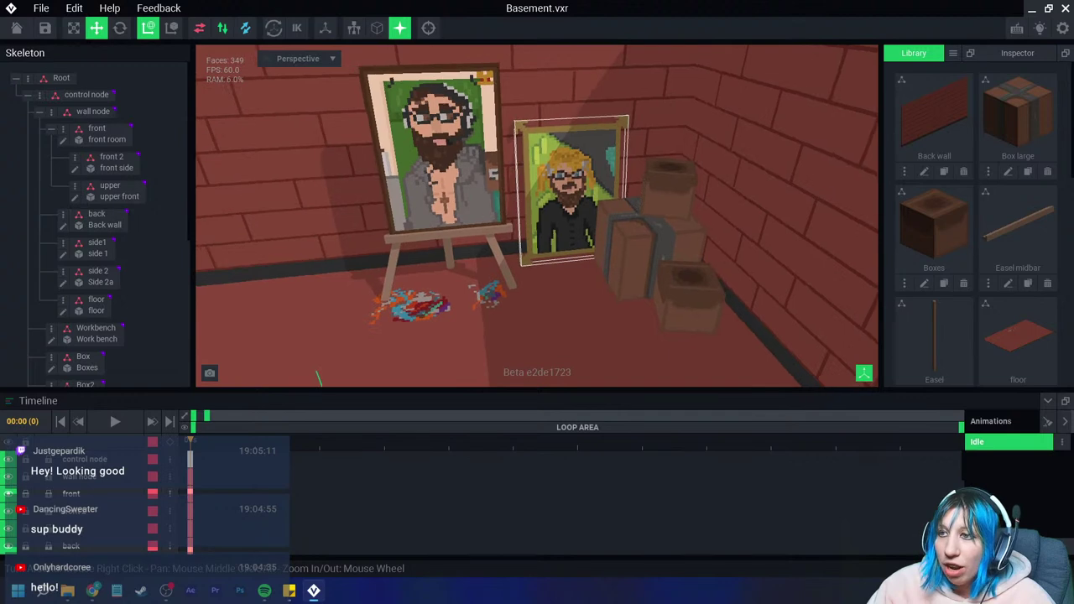
scroll(537, 216, up, 4)
scroll(536, 216, down, 5)
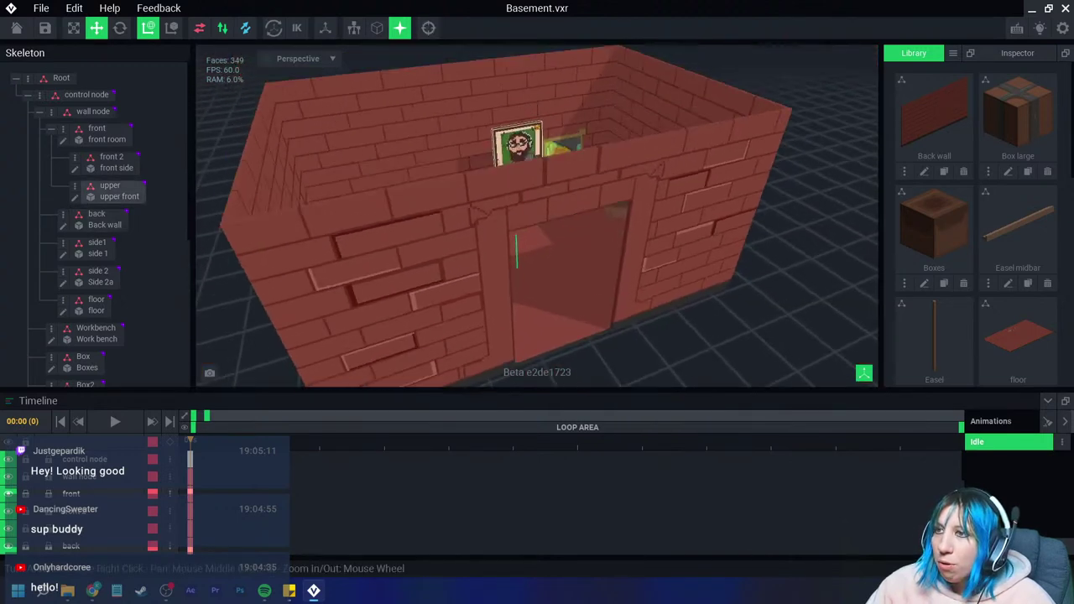
right_drag(537, 215, 537, 251)
scroll(973, 252, down, 3)
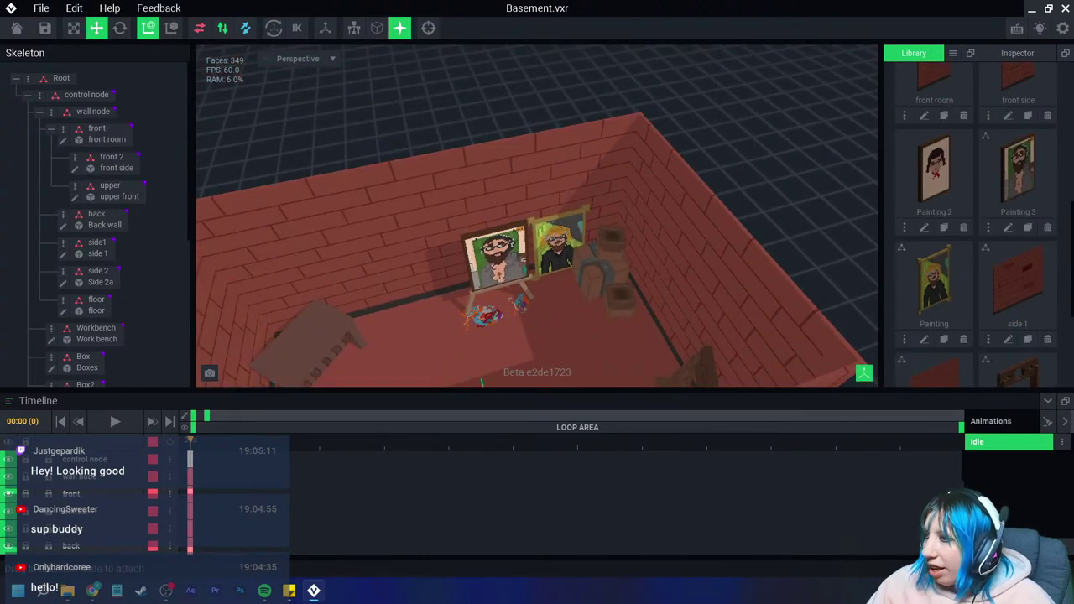
click(924, 228)
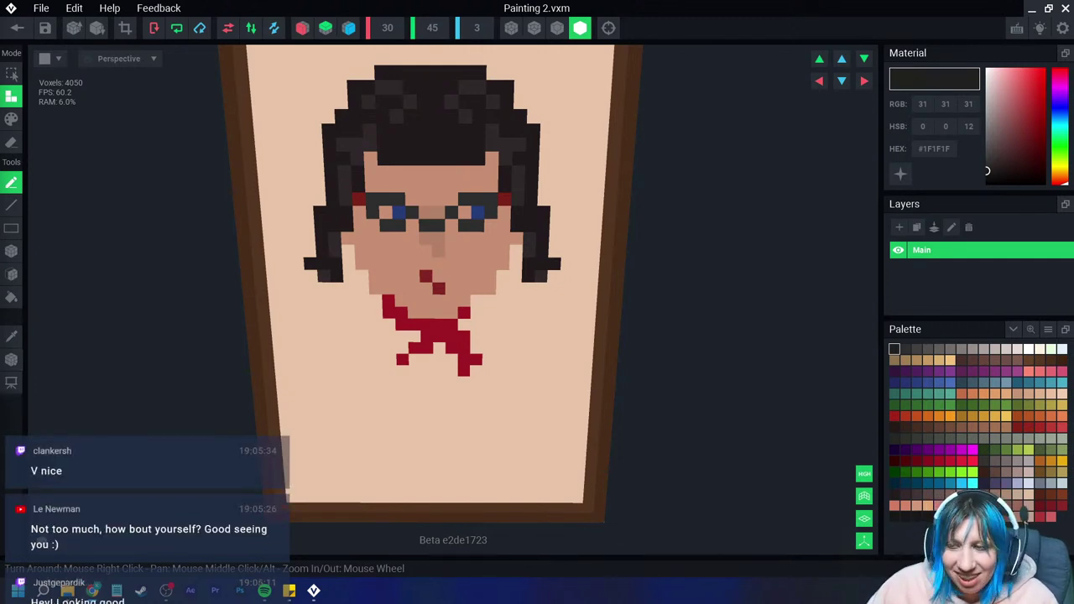
Step: Sample the face's skin tone #D29778 with the Eyedropper
scroll(453, 294, up, 2)
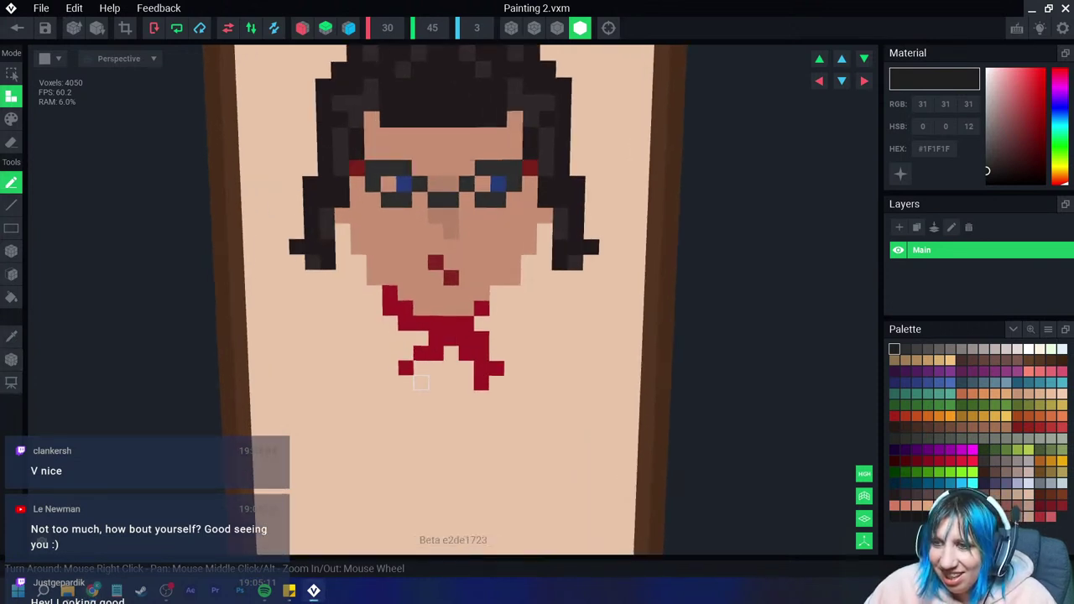
scroll(453, 293, up, 1)
scroll(453, 294, down, 3)
scroll(453, 293, down, 1)
click(11, 336)
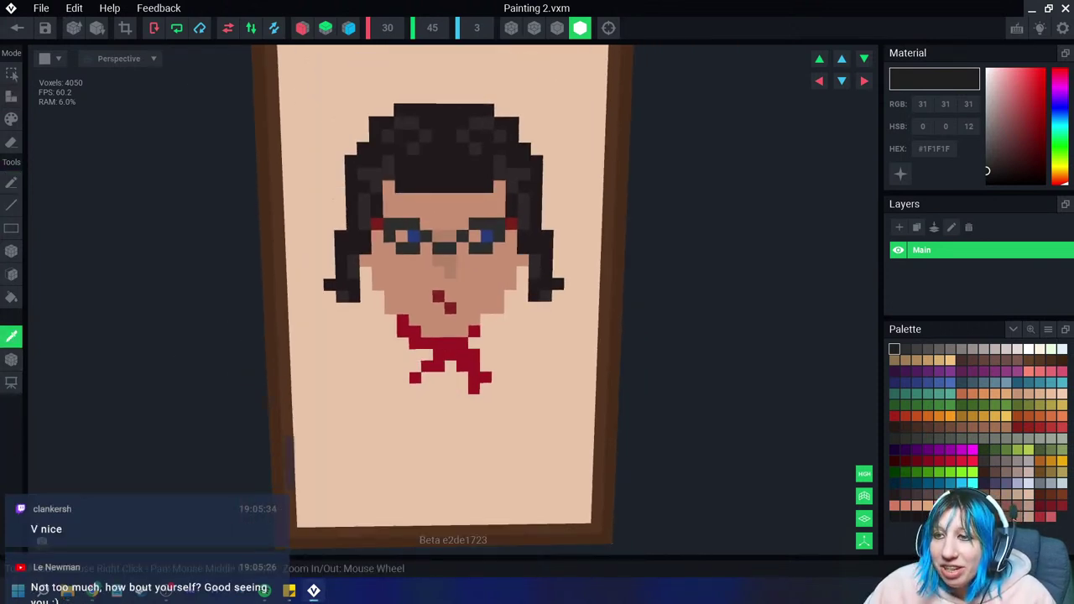
click(424, 296)
Step: Repaint the bow's left and right top corner voxels skin tone using single-voxel Paint mode
click(10, 118)
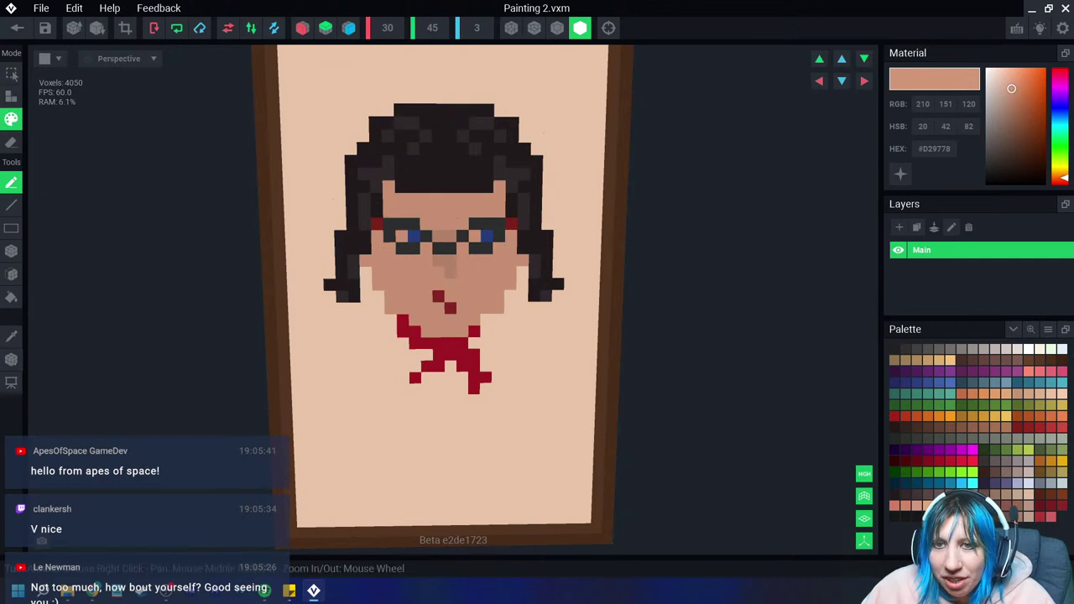
click(11, 250)
scroll(324, 342, up, 2)
middle_drag(446, 343, 396, 297)
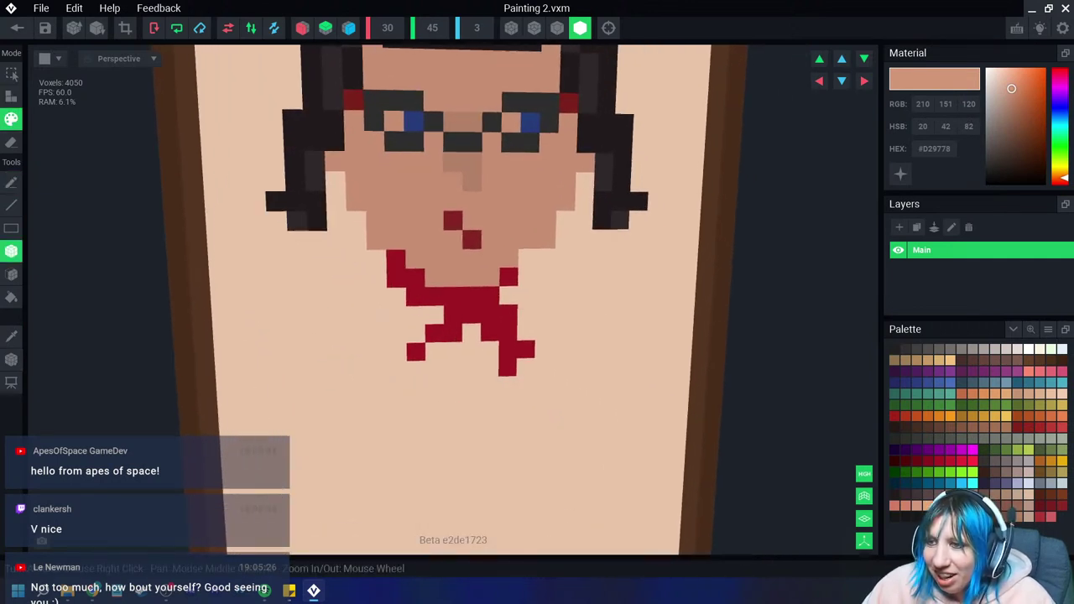
click(396, 296)
click(490, 295)
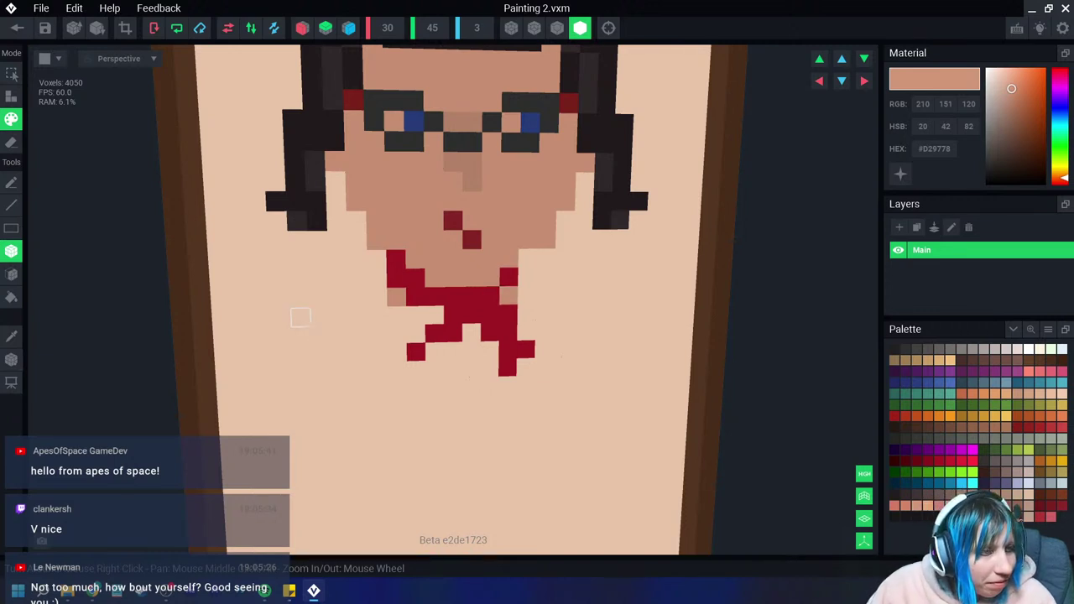
Step: Draw skin-tone arms outward from both sides of the bow, angling them downward
click(378, 316)
click(358, 315)
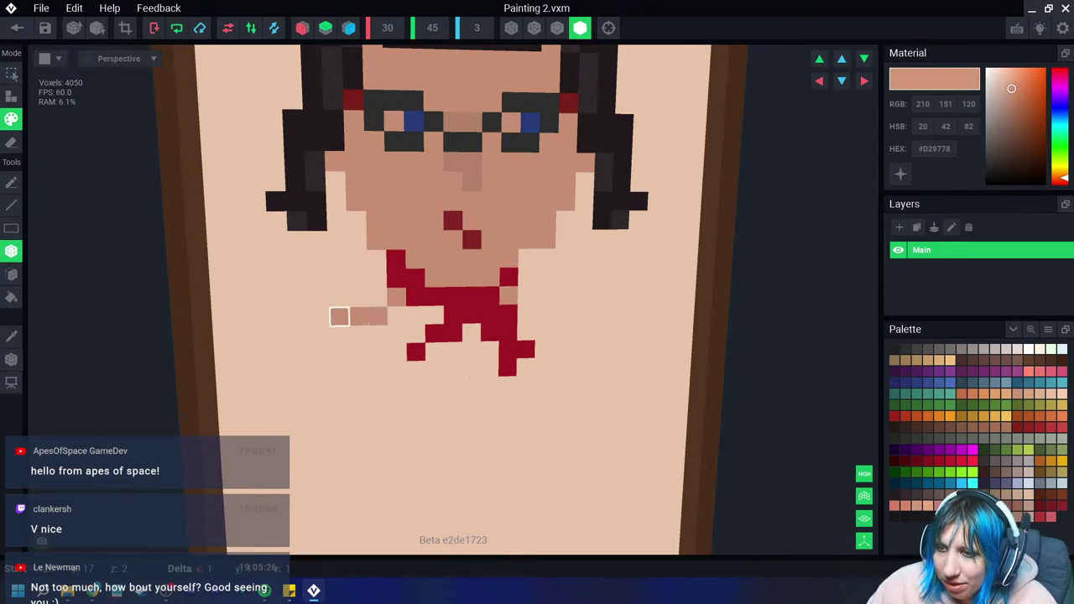
click(339, 316)
click(527, 313)
click(545, 313)
click(562, 313)
click(579, 331)
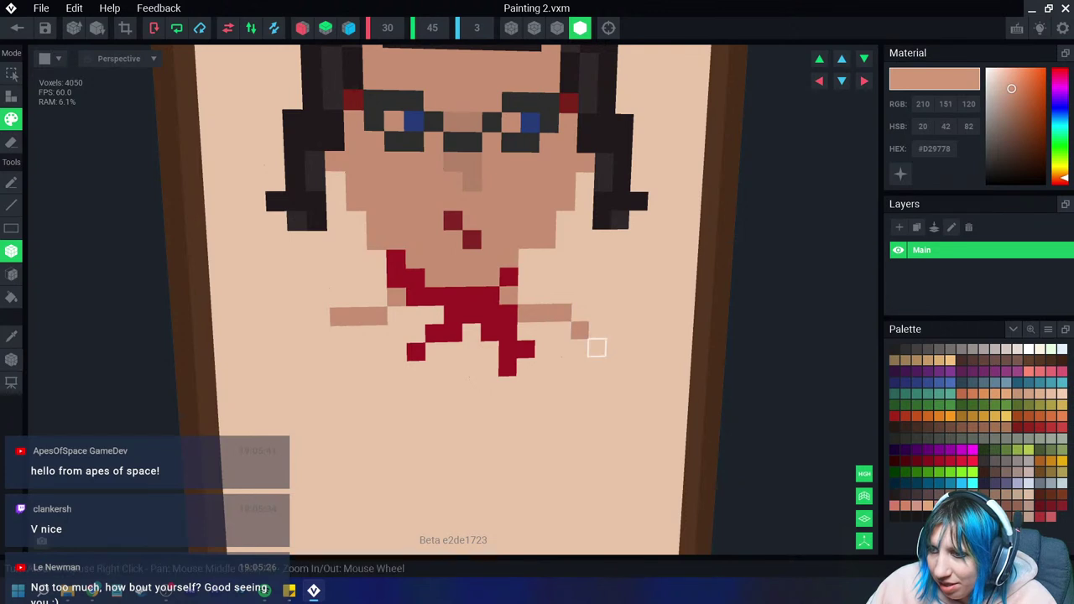
click(596, 348)
click(320, 335)
click(303, 354)
click(303, 371)
click(303, 391)
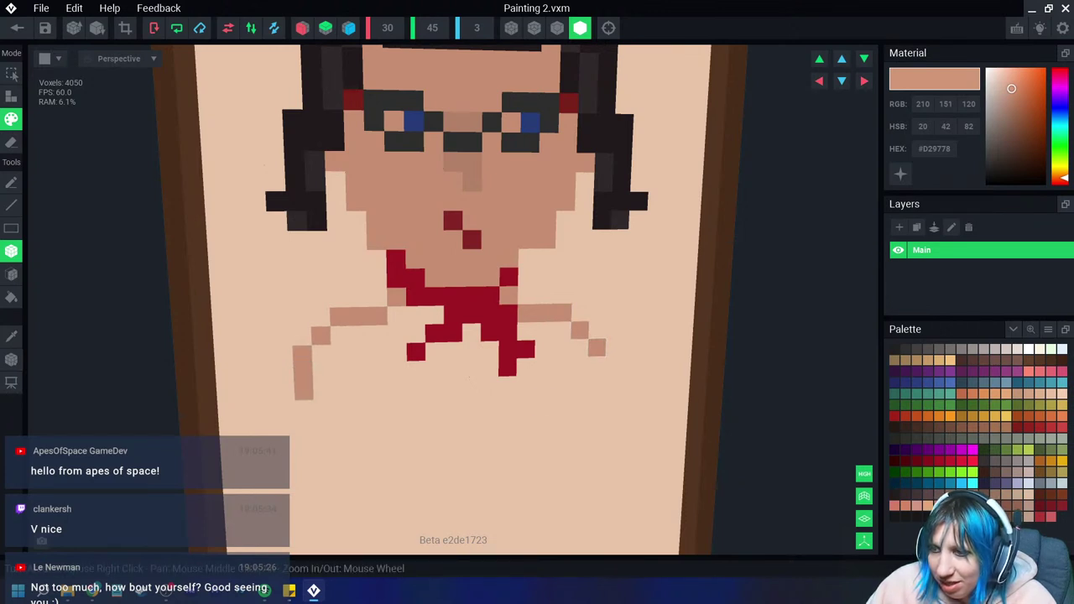
click(596, 366)
click(596, 382)
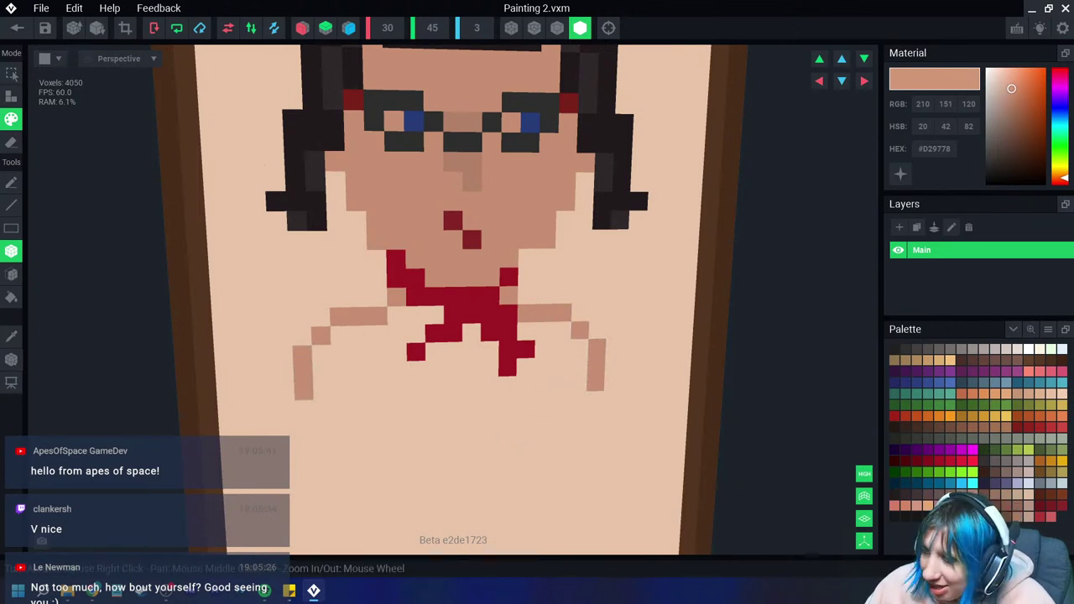
Step: Undo the misplaced right-arm voxels and redraw both arms lengthened further down
key(ctrl+z)
key(ctrl+z)
click(614, 364)
drag(614, 364, 613, 416)
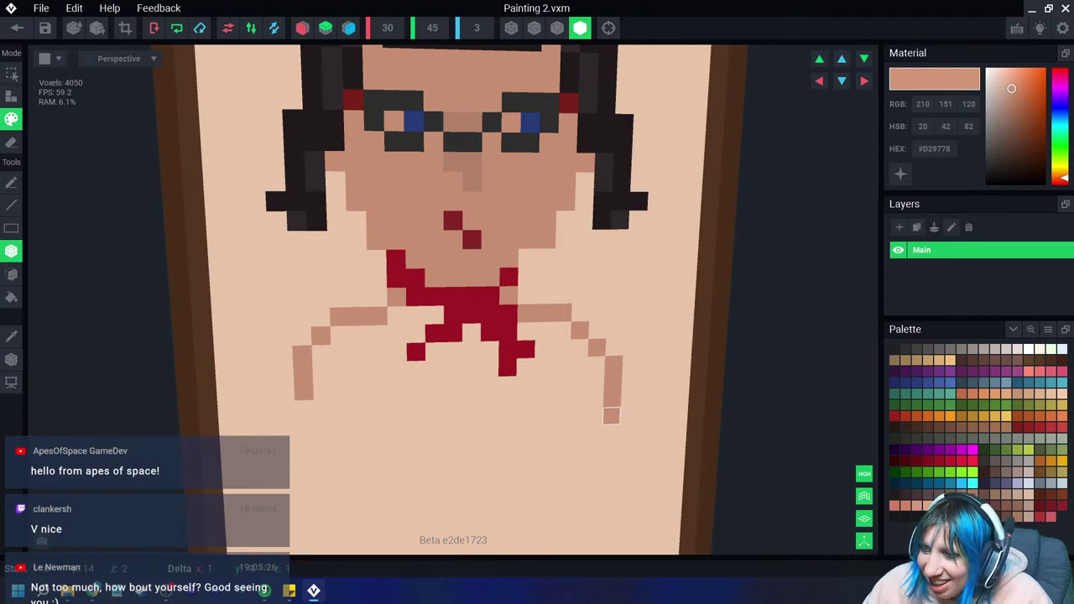
middle_drag(523, 436, 529, 341)
click(324, 307)
click(324, 325)
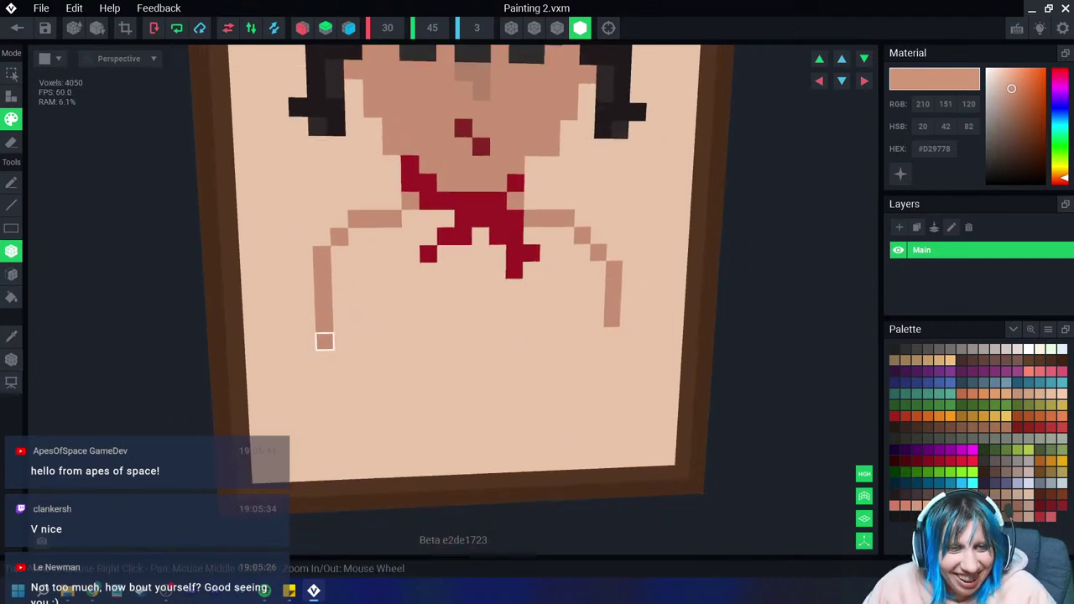
click(326, 358)
click(326, 375)
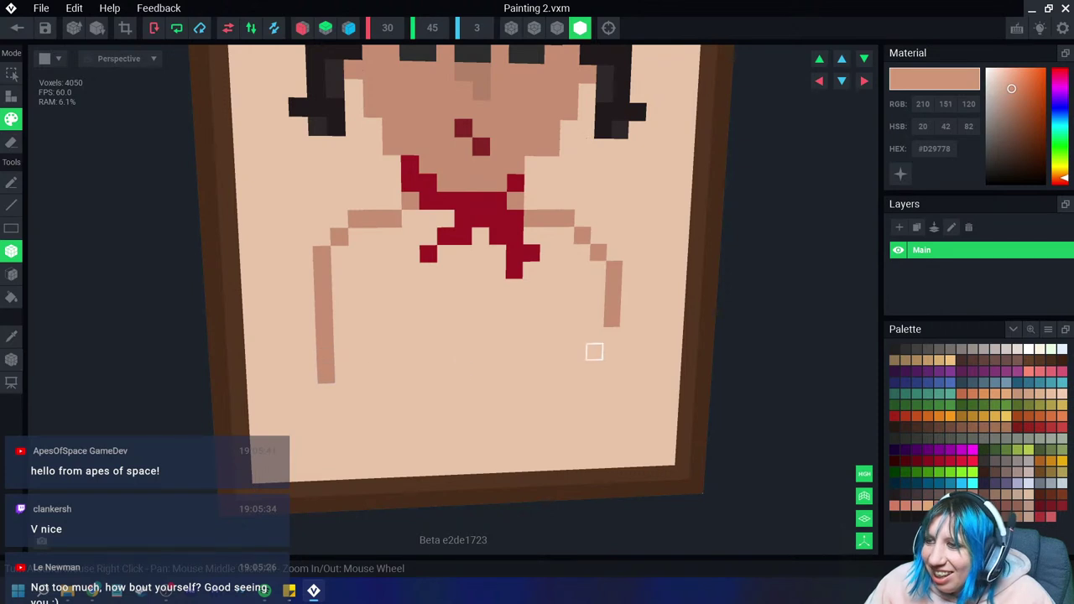
drag(626, 335, 625, 367)
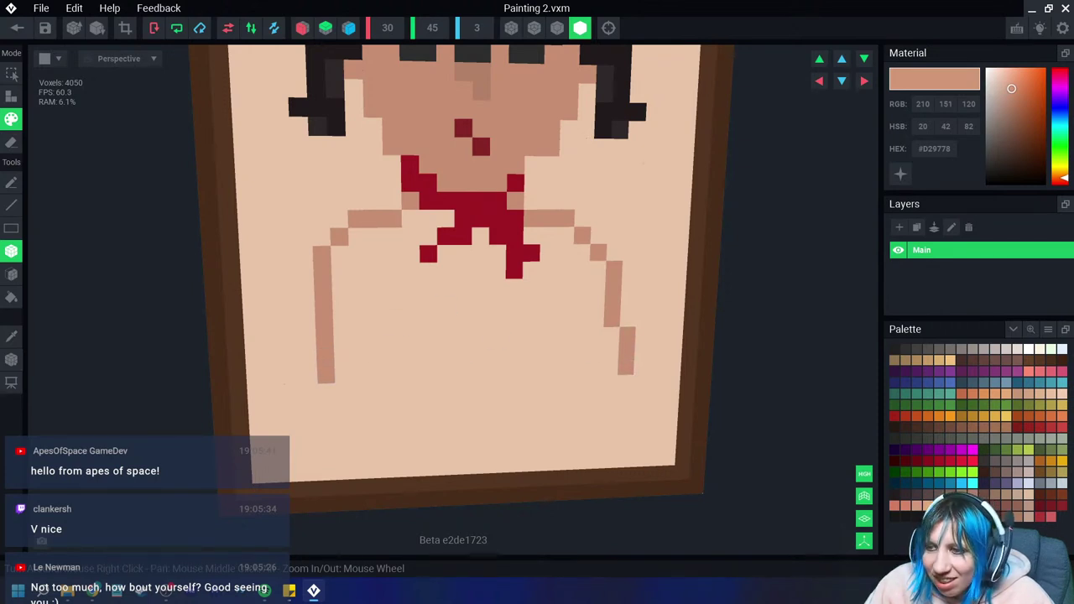
Step: Draw two bent skin-tone legs below the bow and save the painting
click(411, 323)
drag(395, 340, 396, 373)
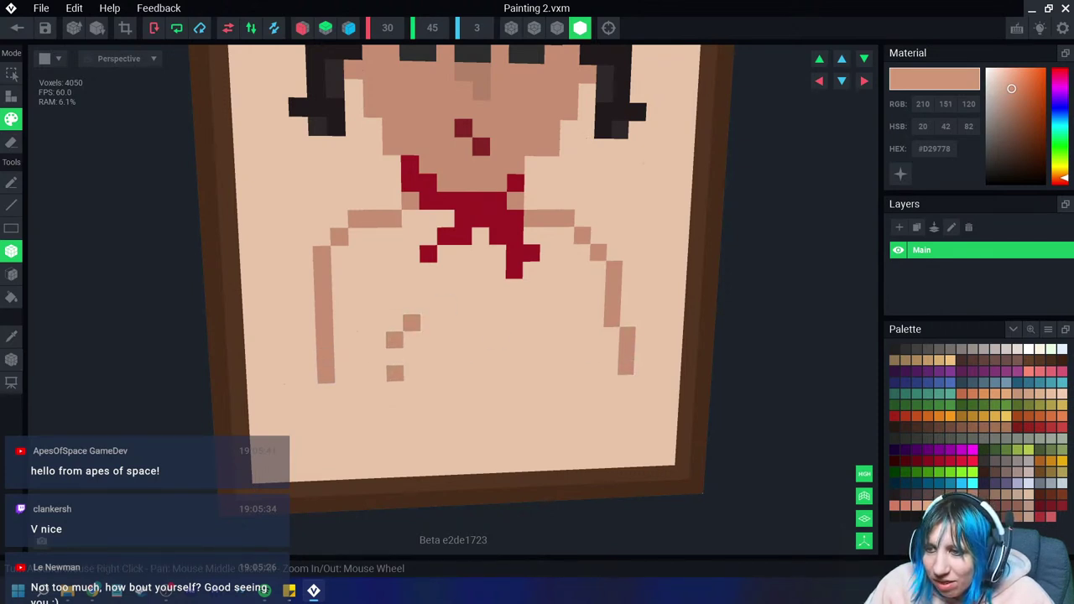
mouse_move(529, 321)
mouse_down()
mouse_move(578, 352)
mouse_move(577, 385)
mouse_up()
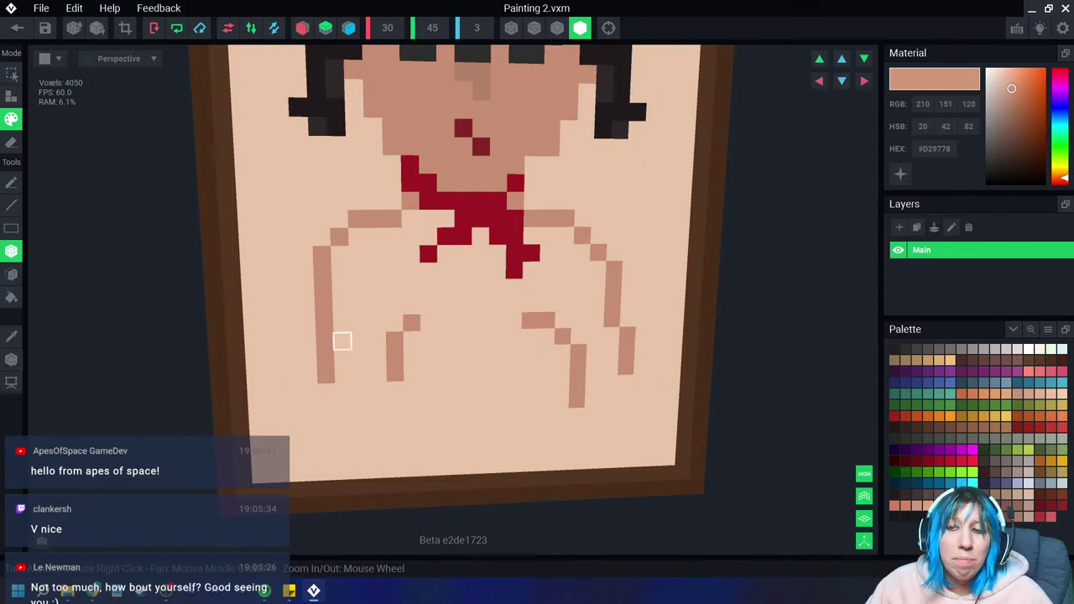
key(ctrl+s)
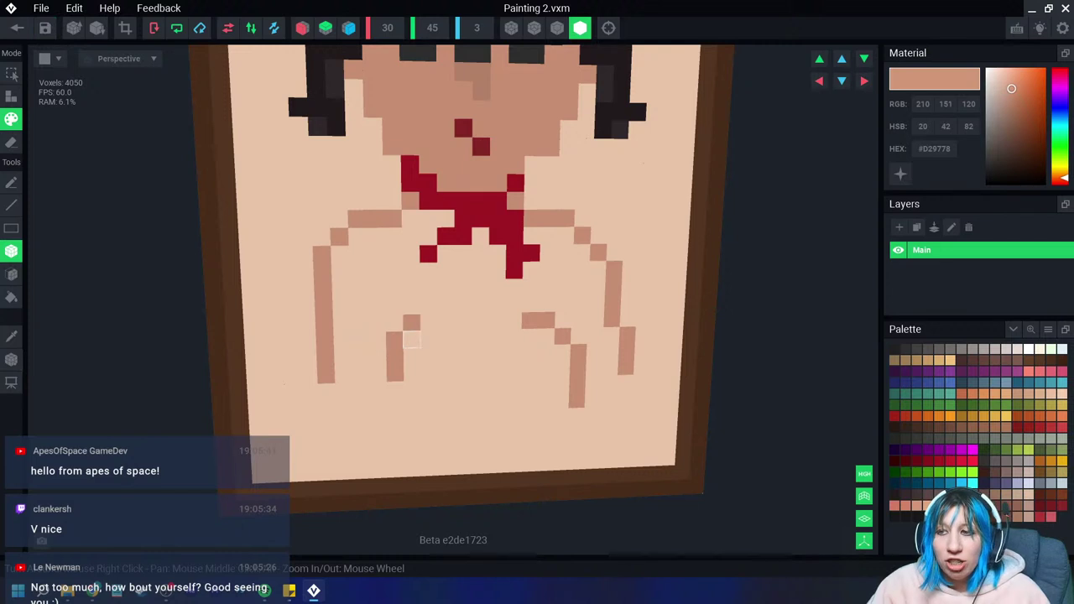
Step: Shade both legs and the gap between them with a darker skin tone
click(1010, 98)
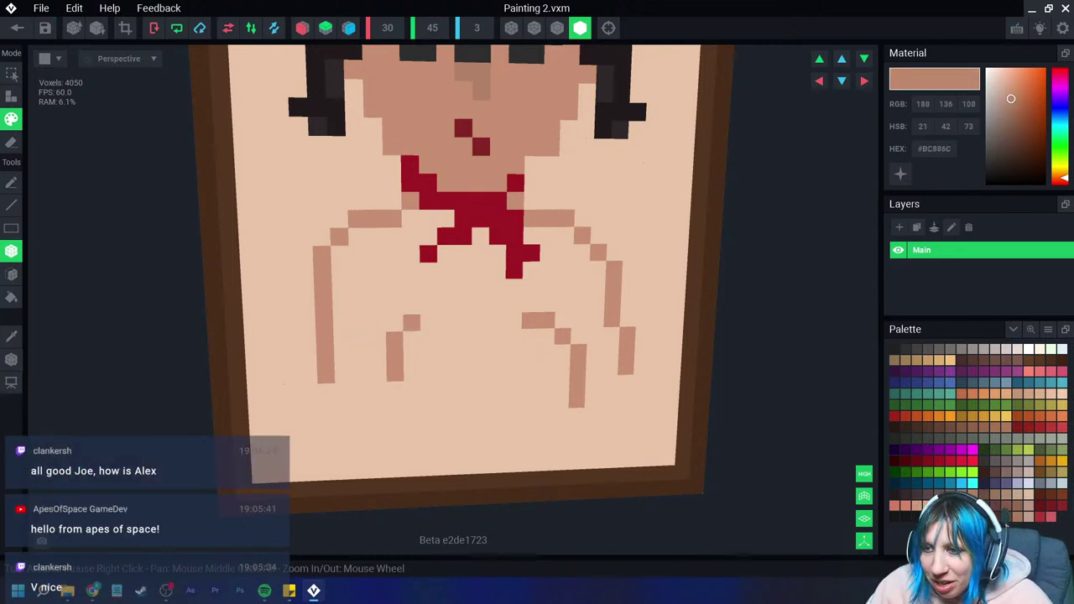
mouse_move(395, 324)
mouse_down()
mouse_move(427, 355)
mouse_move(445, 355)
mouse_up()
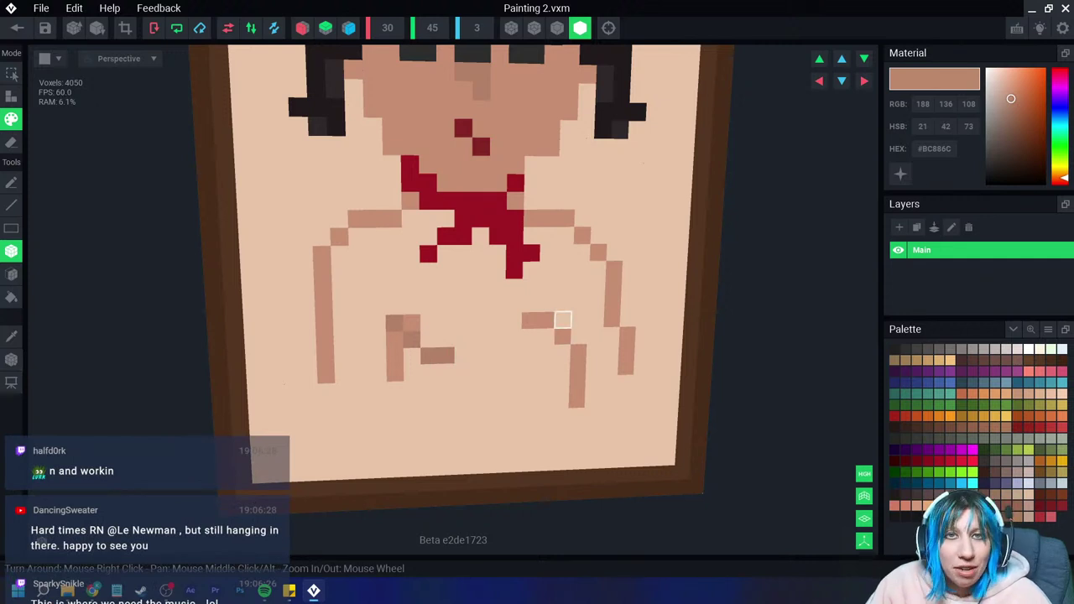
mouse_move(562, 320)
mouse_down()
mouse_move(530, 353)
mouse_move(513, 354)
mouse_up()
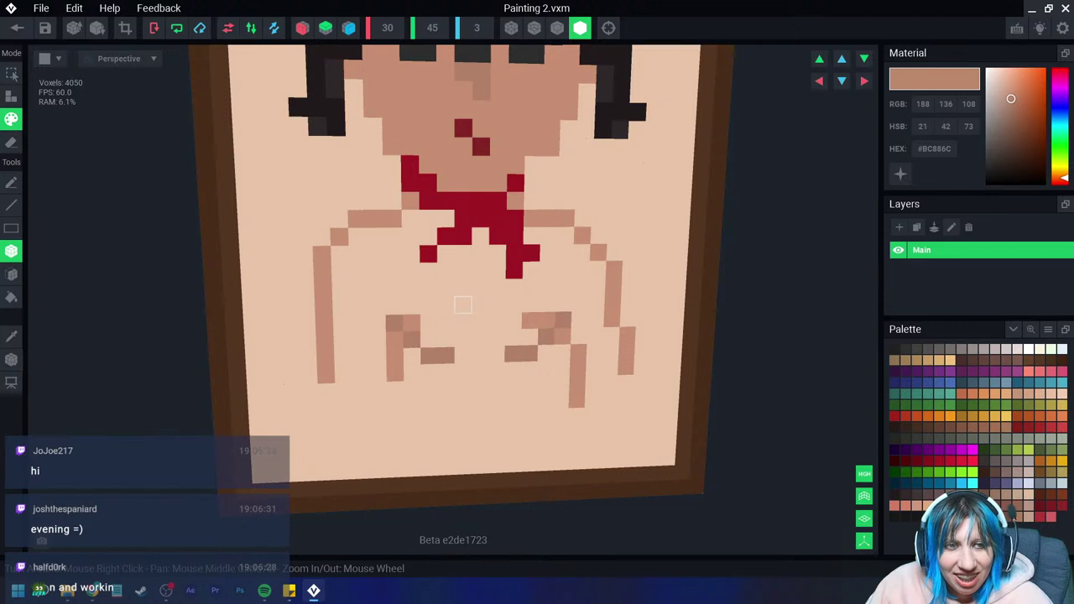
click(479, 322)
click(479, 338)
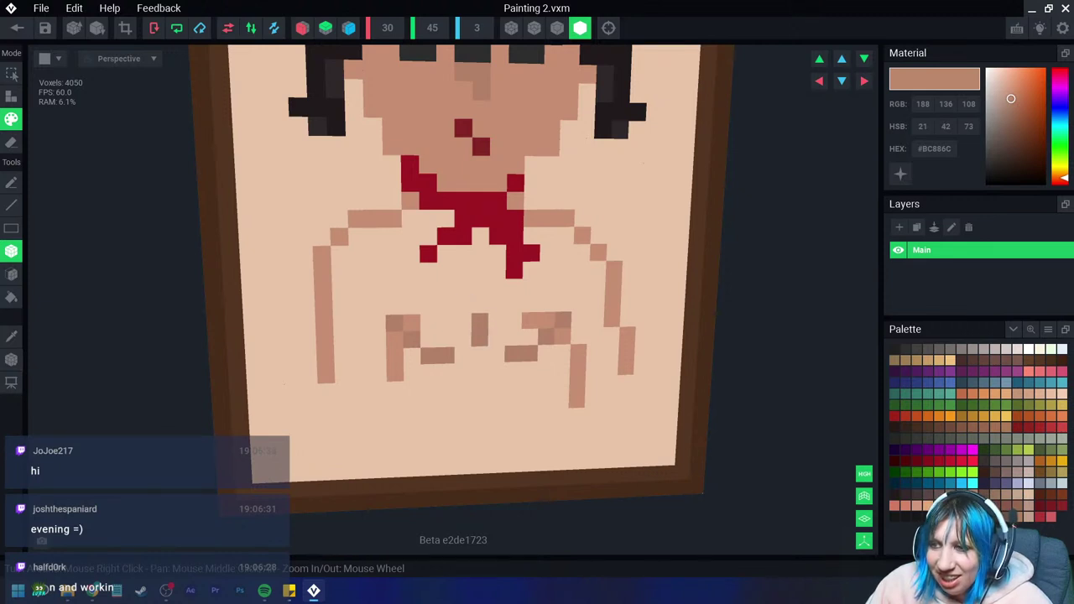
click(463, 304)
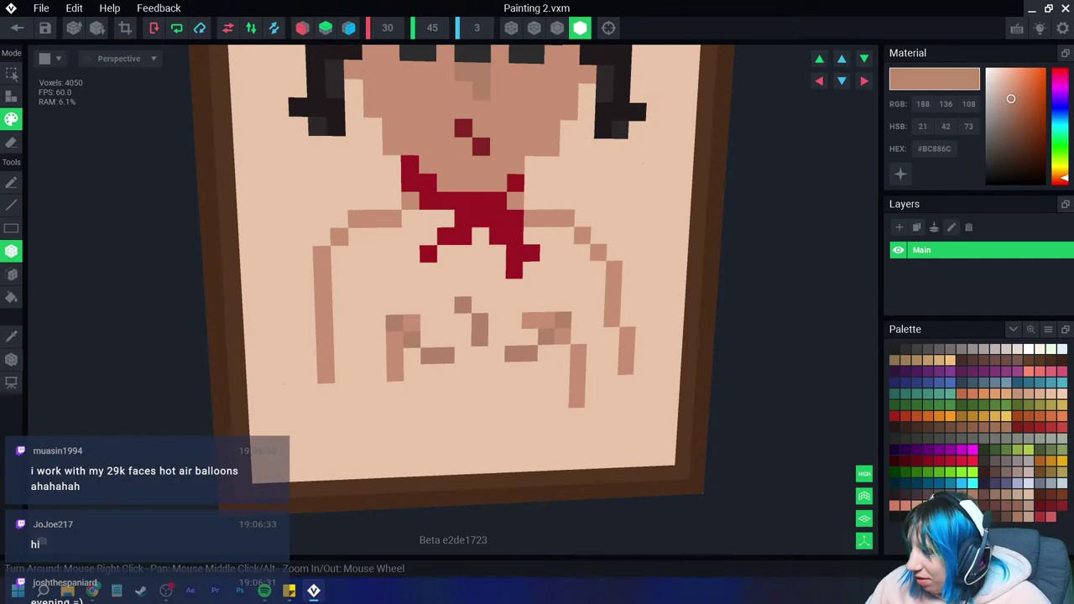
click(927, 461)
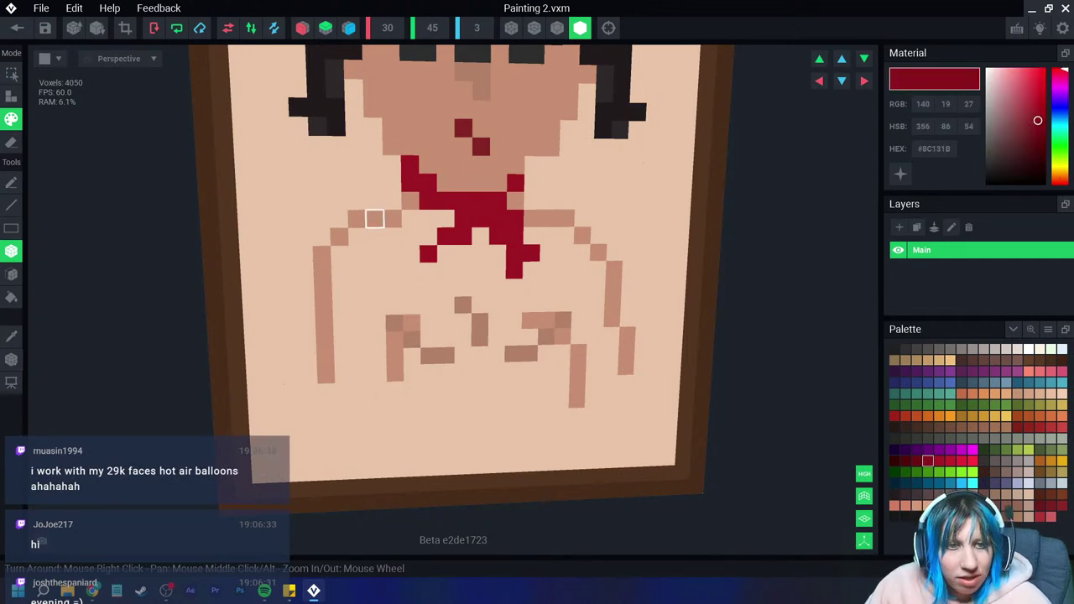
Step: Paint dark red outline strokes down both sides of the body and across the bottom
drag(374, 219, 375, 289)
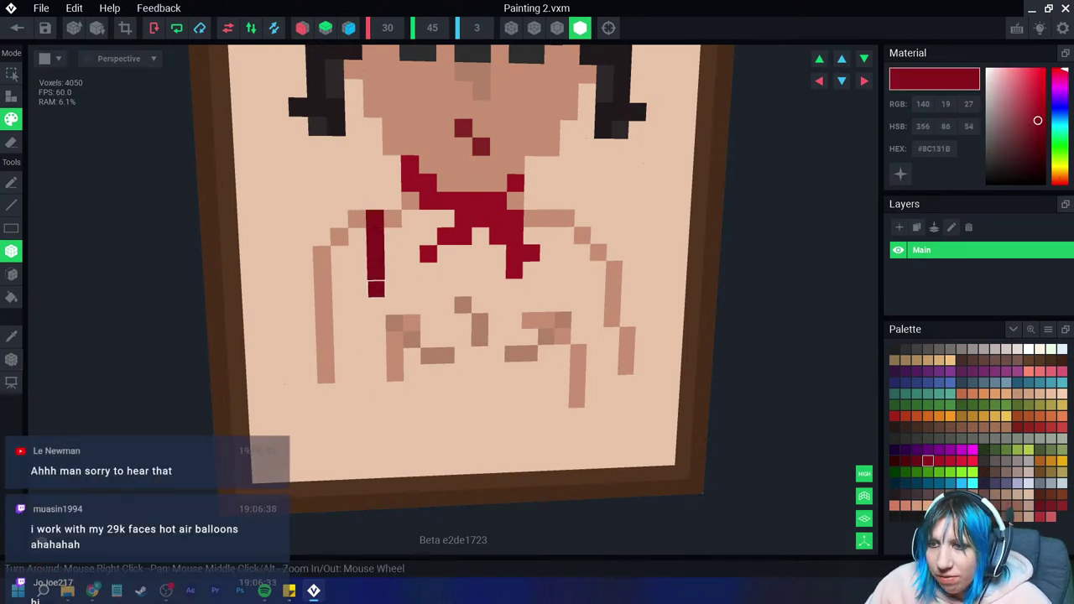
drag(564, 236, 564, 312)
mouse_move(377, 318)
mouse_down()
mouse_move(411, 357)
mouse_move(445, 372)
mouse_move(545, 361)
mouse_move(546, 349)
mouse_up()
click(563, 337)
mouse_move(430, 373)
mouse_down()
mouse_move(407, 372)
mouse_move(481, 371)
mouse_move(496, 388)
mouse_move(462, 388)
mouse_up()
scroll(548, 377, down, 2)
scroll(497, 370, up, 2)
scroll(462, 388, down, 1)
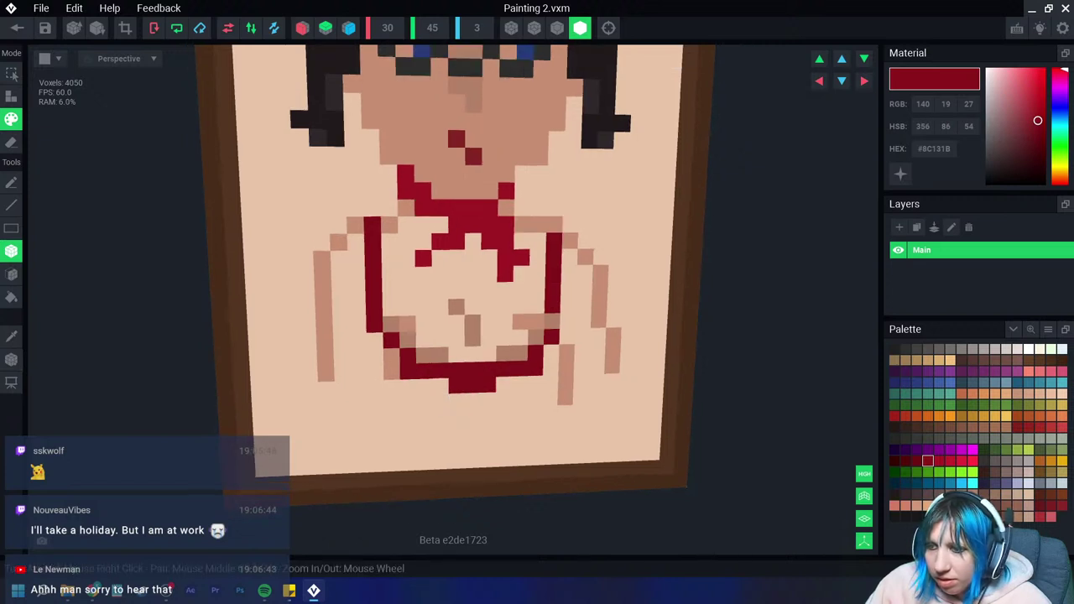
Step: Outline both legs and the feet in dark red, adding voxels below the left foot
mouse_move(367, 327)
mouse_down()
mouse_move(369, 369)
mouse_move(386, 375)
mouse_move(386, 391)
mouse_up()
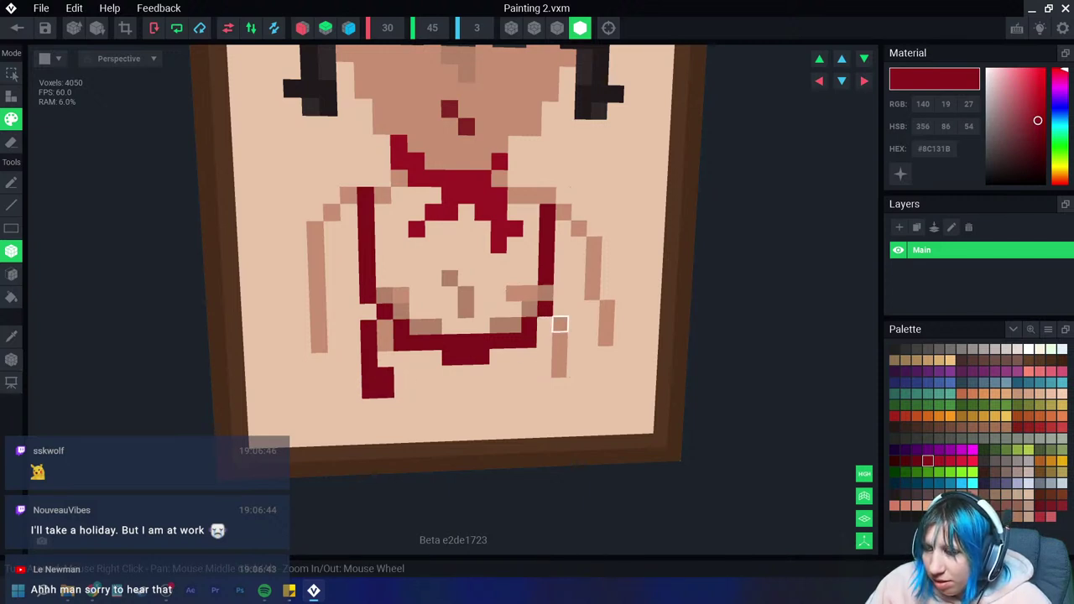
mouse_move(560, 324)
mouse_down()
mouse_move(560, 362)
mouse_move(527, 401)
mouse_up()
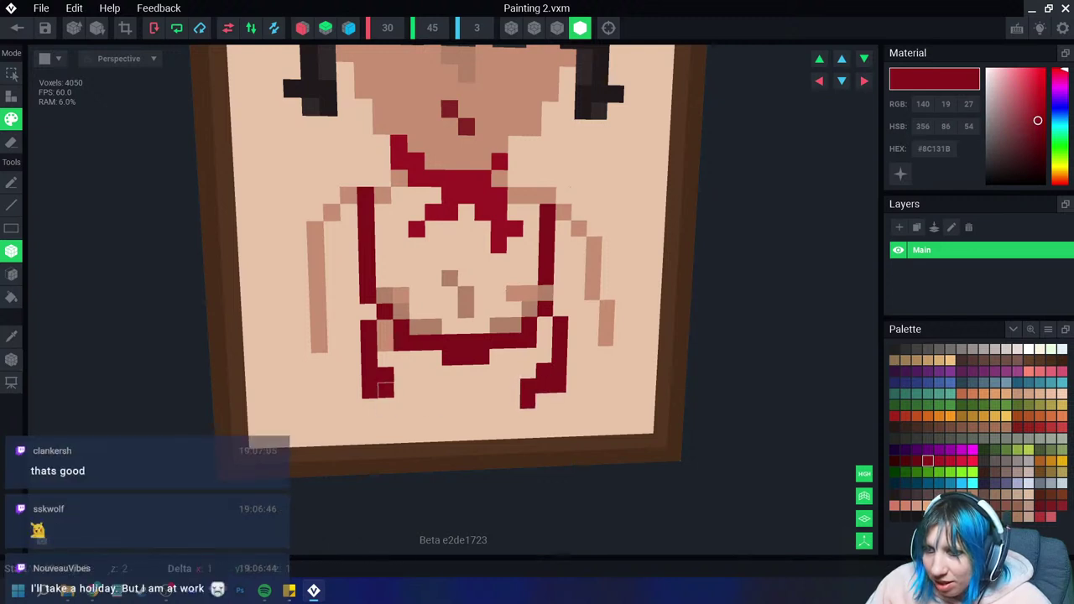
drag(384, 388, 416, 405)
click(512, 401)
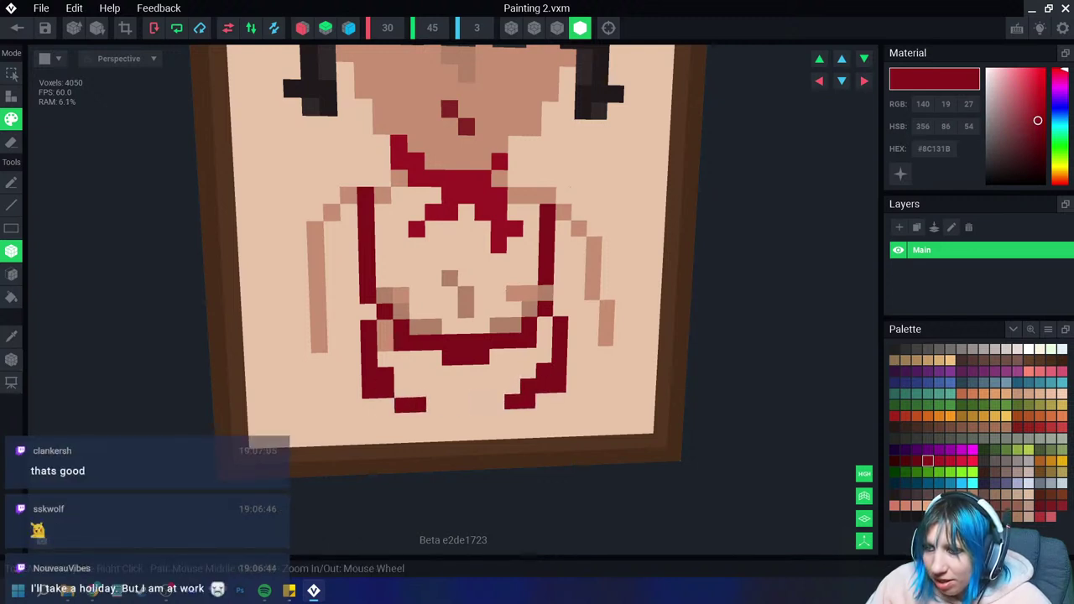
click(433, 405)
click(496, 402)
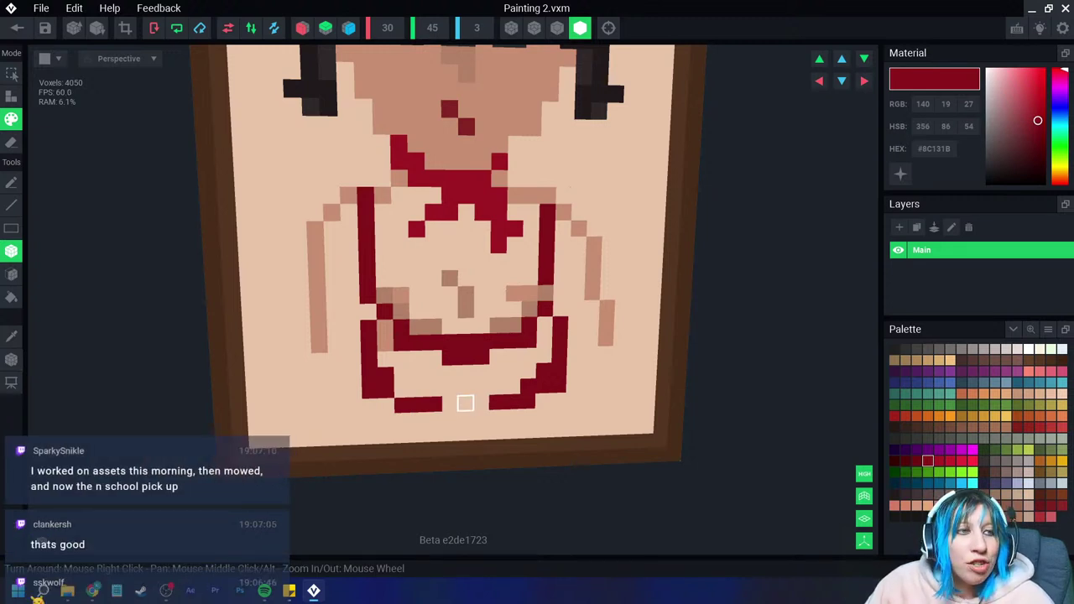
click(419, 421)
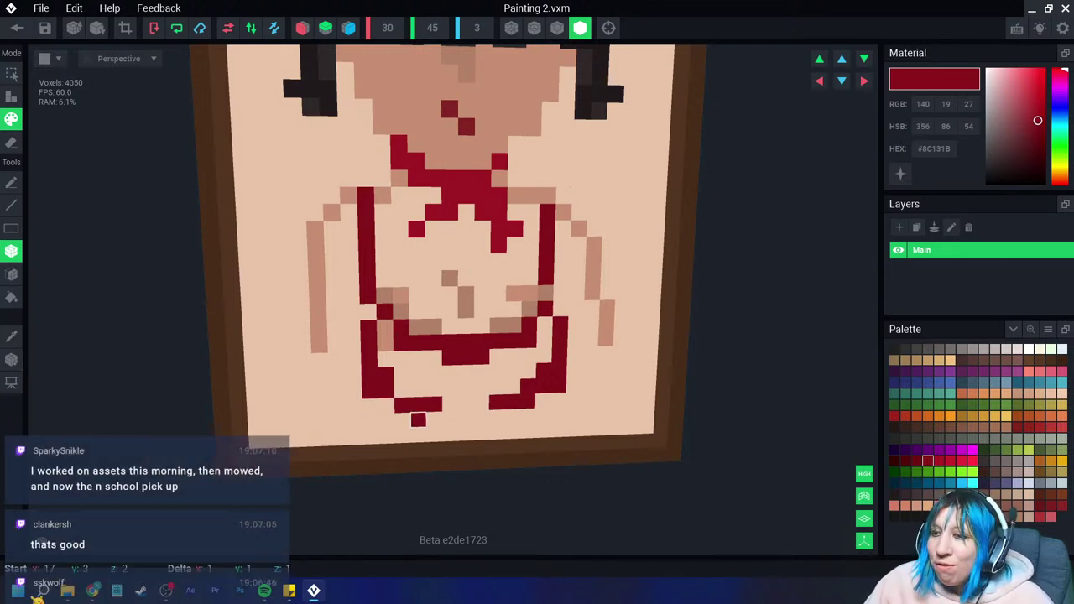
click(419, 435)
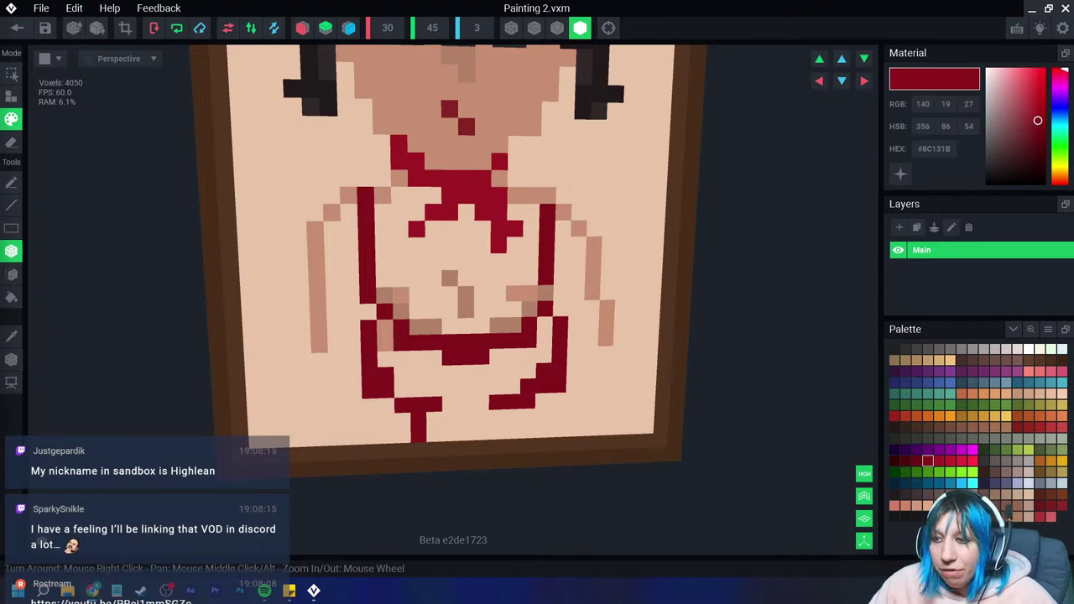
Step: Fill the tan lower body between the red outlines with solid dark red down to the frame's bottom
drag(573, 415, 587, 428)
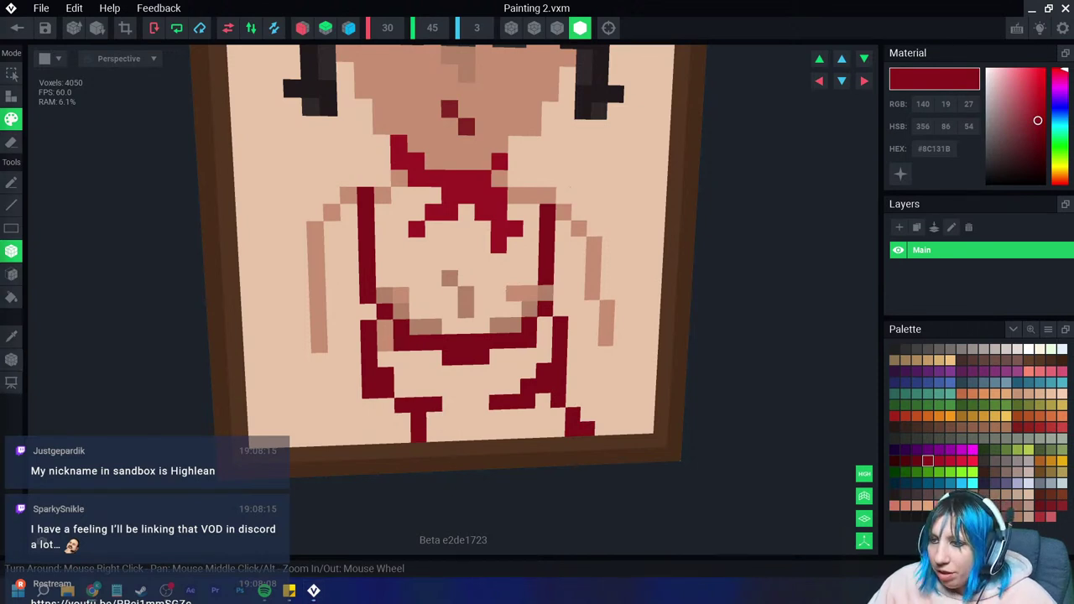
right_drag(437, 374, 419, 373)
click(386, 333)
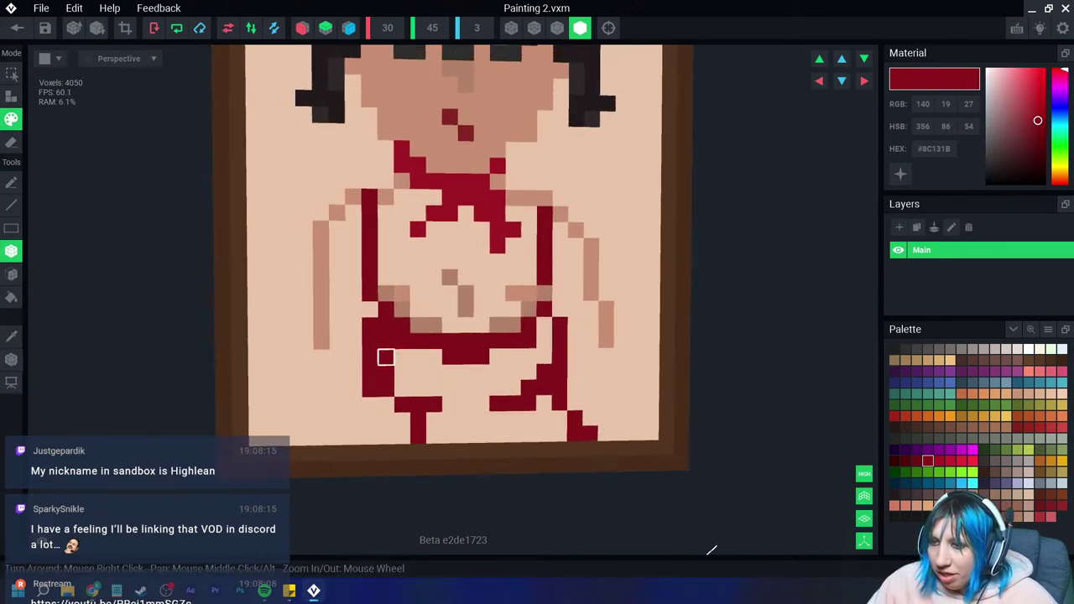
drag(385, 357, 433, 388)
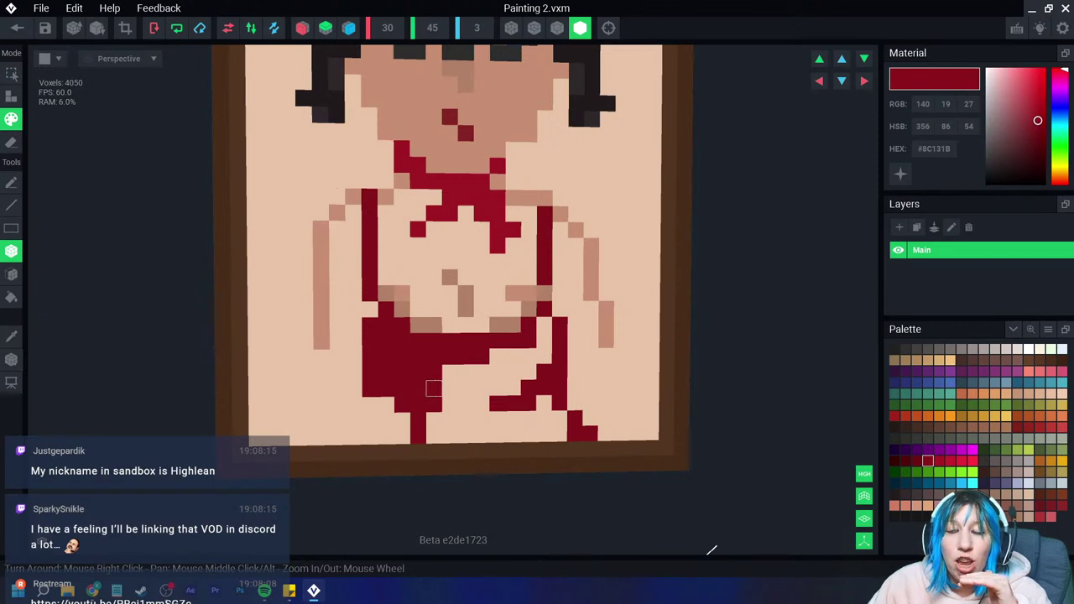
mouse_move(543, 339)
mouse_down()
mouse_move(528, 371)
mouse_move(449, 434)
mouse_move(559, 428)
mouse_up()
Step: Fill the skirt's lower-left notch, then start repainting its lower right in light tan
scroll(461, 435, down, 2)
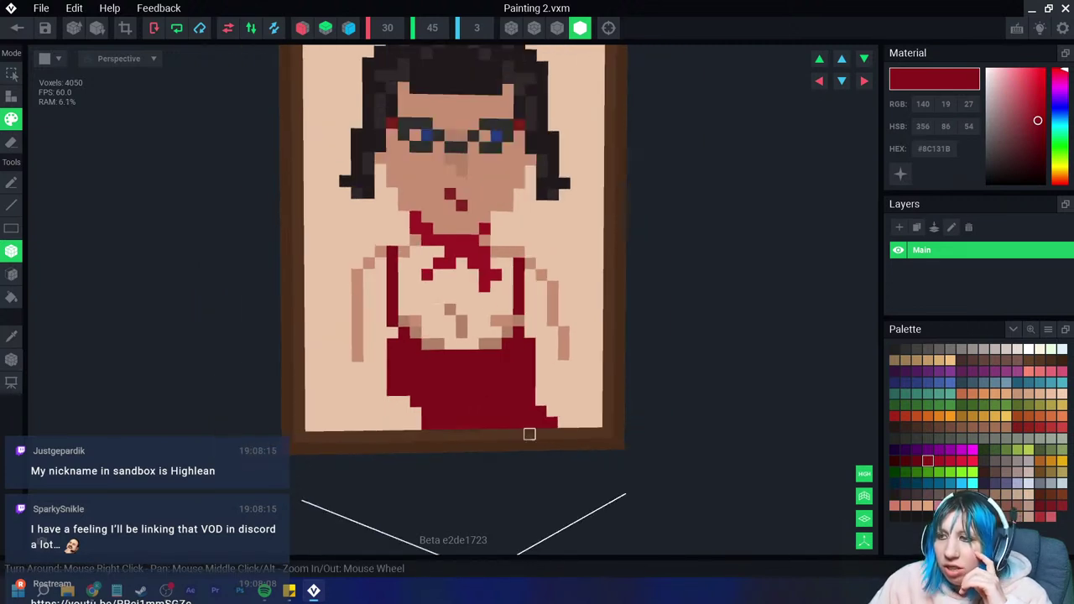
scroll(461, 435, down, 1)
scroll(461, 435, up, 1)
drag(415, 412, 416, 425)
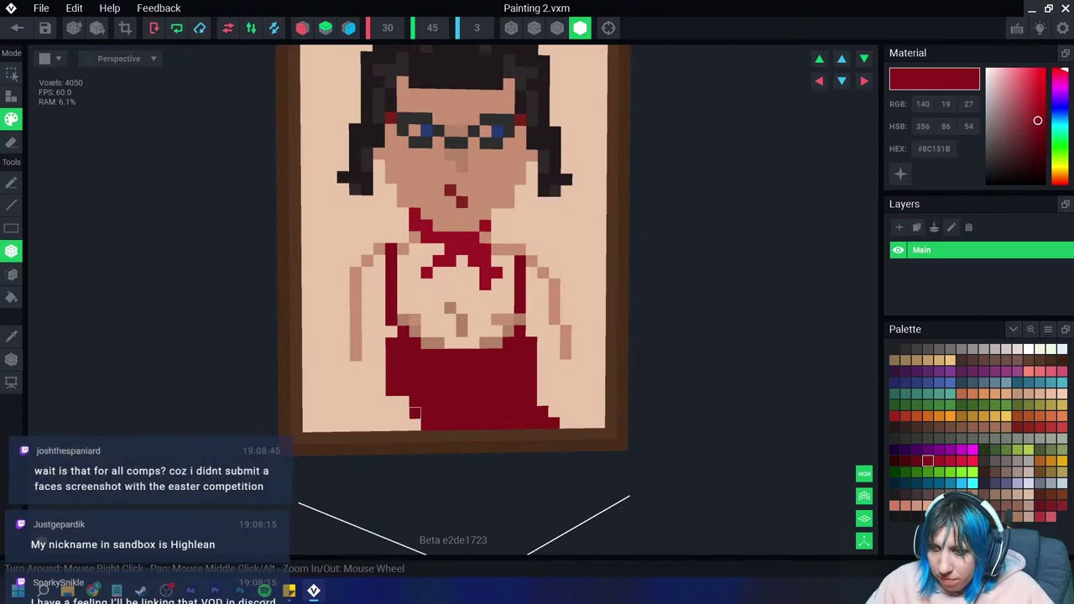
alt+click(567, 415)
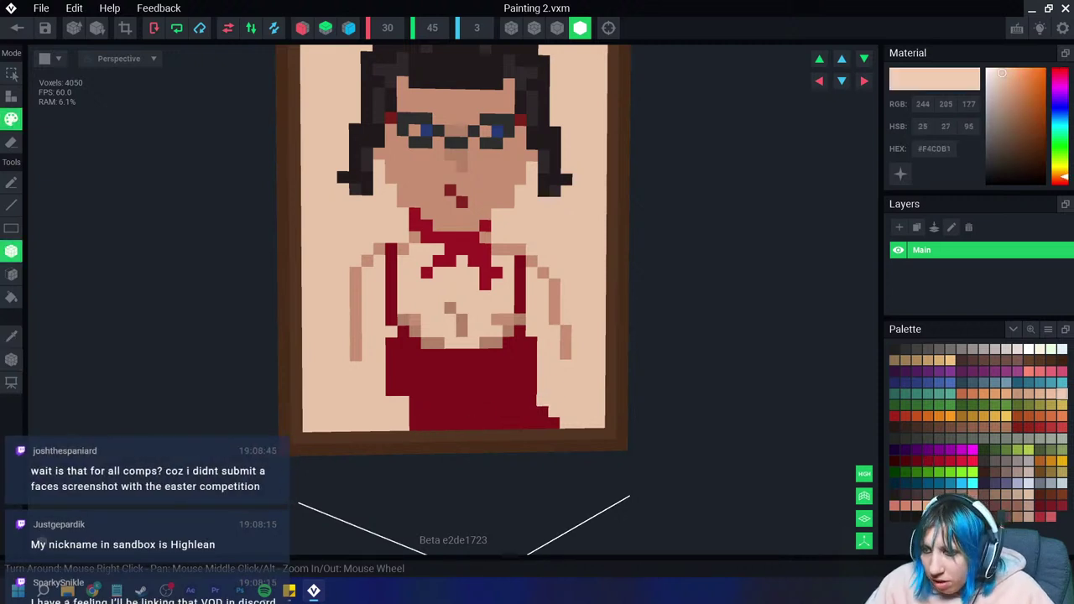
mouse_move(557, 413)
mouse_down()
mouse_move(519, 423)
mouse_move(519, 400)
mouse_up()
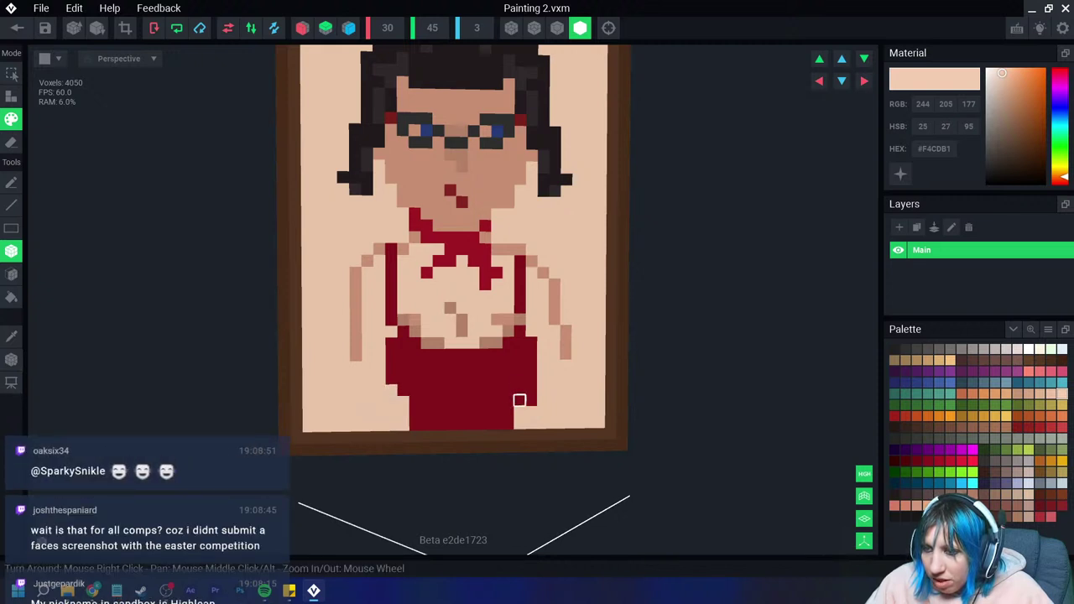
Step: Repaint the remaining dark red skirt and leg-outline voxels in background tone #F4CDB1
scroll(484, 423, up, 2)
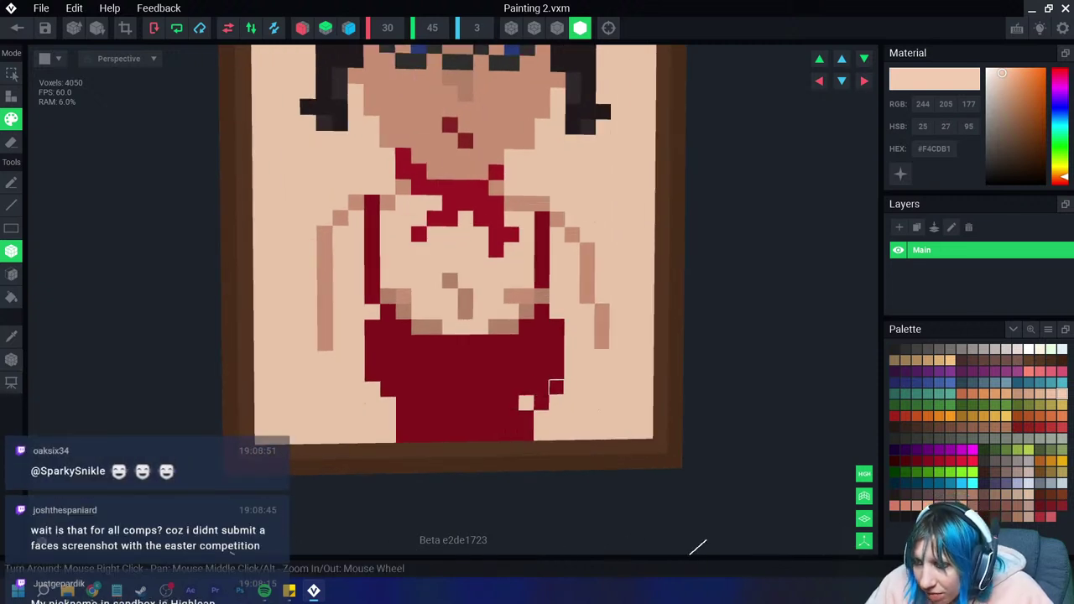
scroll(537, 403, down, 3)
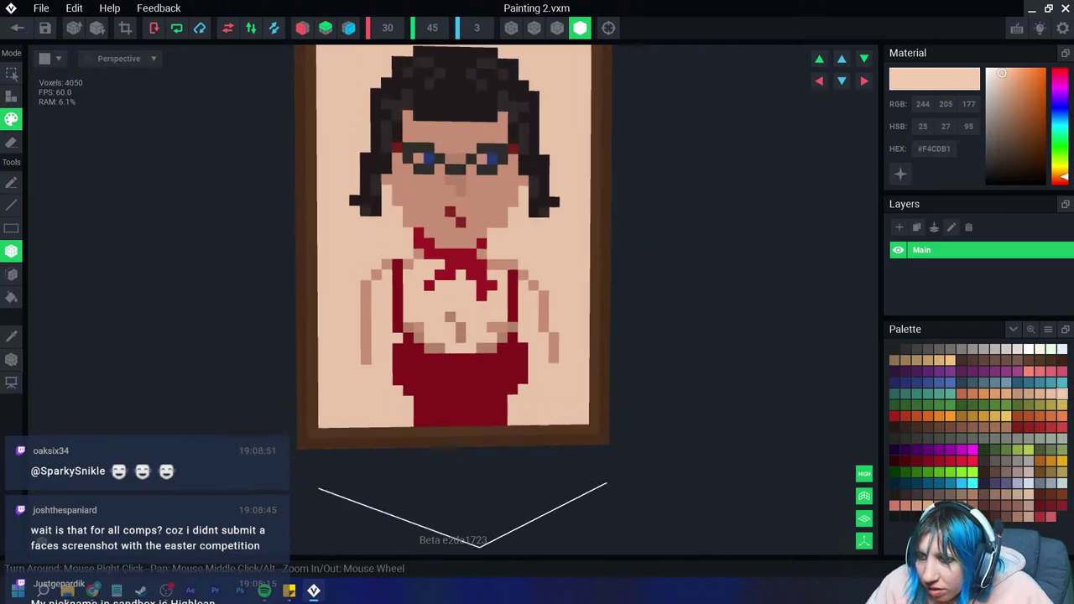
scroll(492, 422, down, 1)
scroll(474, 438, up, 2)
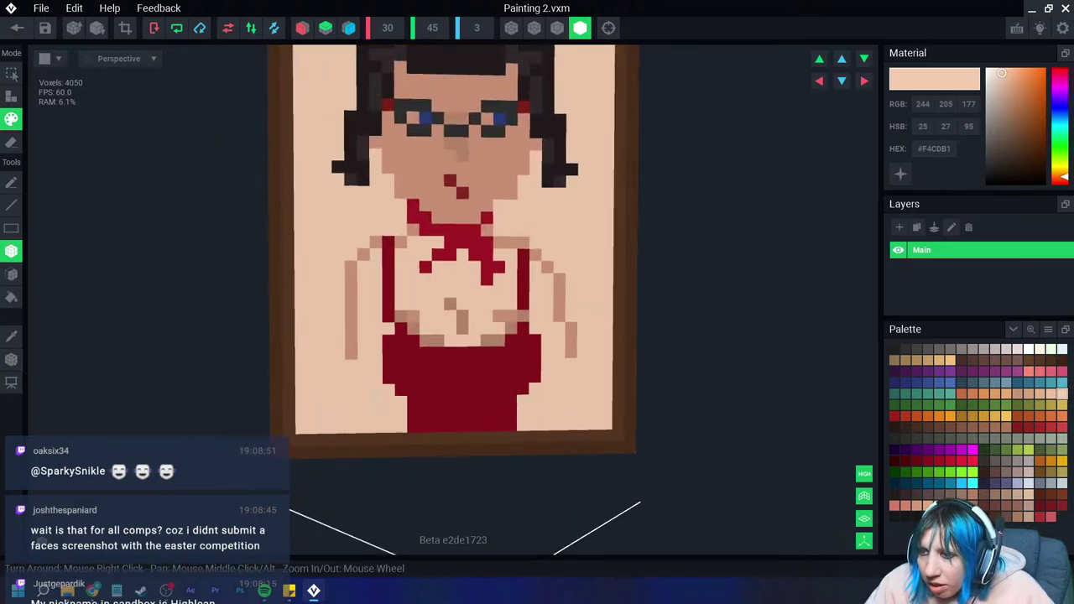
scroll(475, 396, down, 1)
scroll(455, 403, down, 1)
scroll(456, 403, up, 2)
mouse_move(402, 367)
mouse_down()
mouse_move(413, 401)
mouse_move(453, 411)
mouse_move(511, 352)
mouse_move(525, 382)
mouse_move(508, 424)
mouse_move(421, 426)
mouse_move(500, 411)
mouse_up()
scroll(453, 390, up, 2)
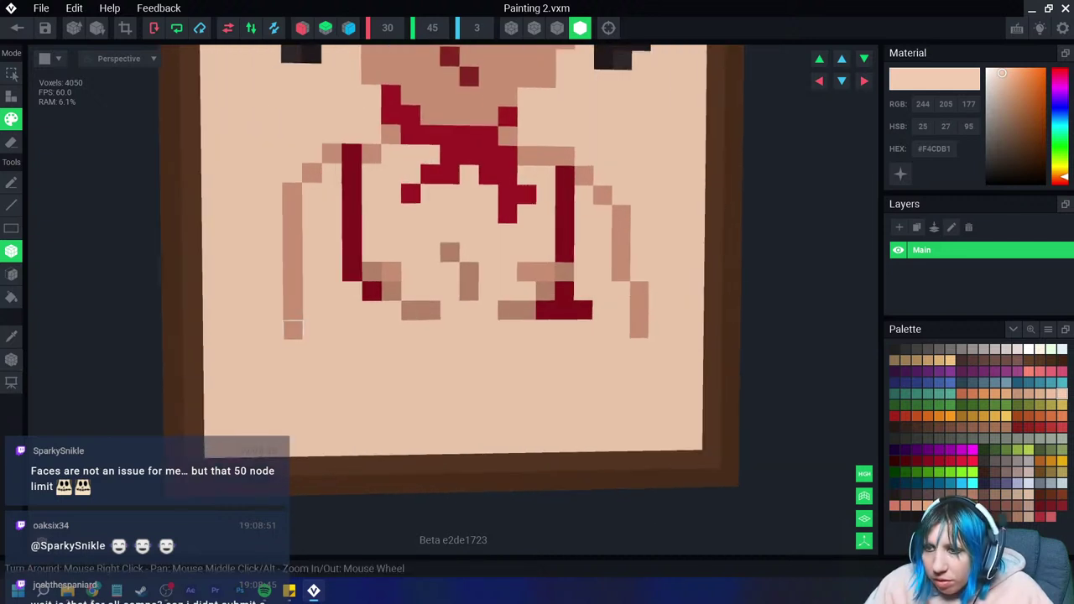
mouse_move(372, 292)
mouse_down()
mouse_move(554, 310)
mouse_move(579, 323)
mouse_up()
right_drag(579, 323, 335, 276)
drag(335, 276, 579, 276)
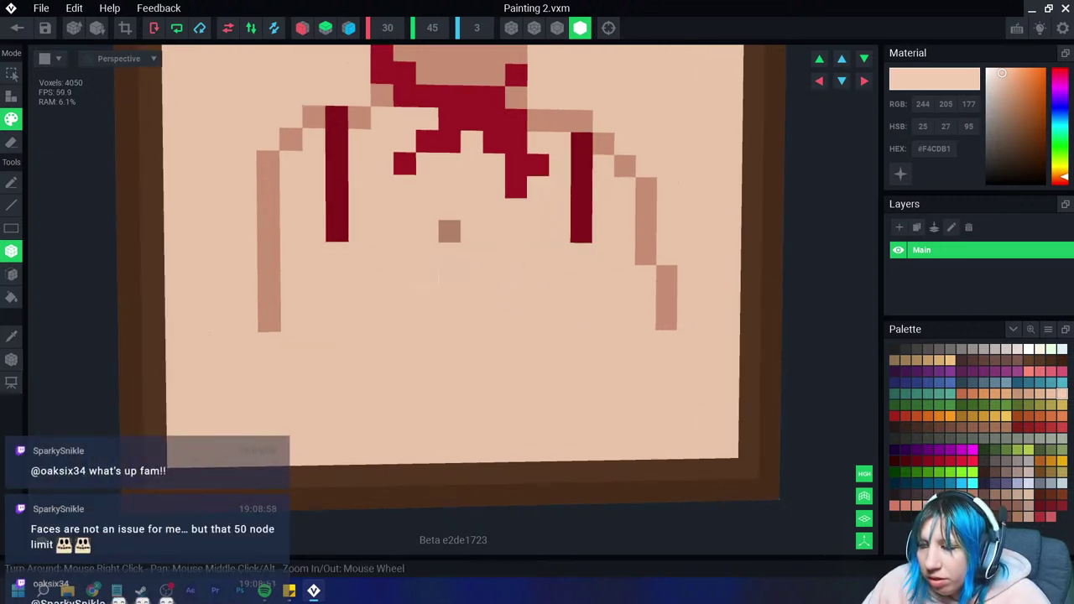
right_drag(352, 251, 327, 220)
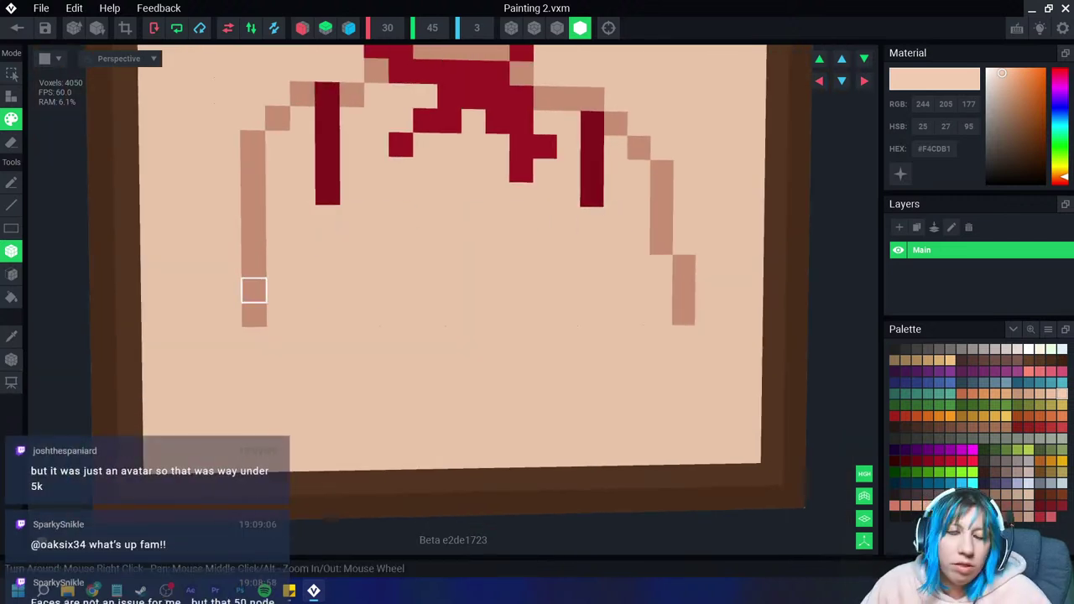
Step: Sample the dark red and outline the shirt's curving straps, undoing one stray voxel
alt+click(327, 155)
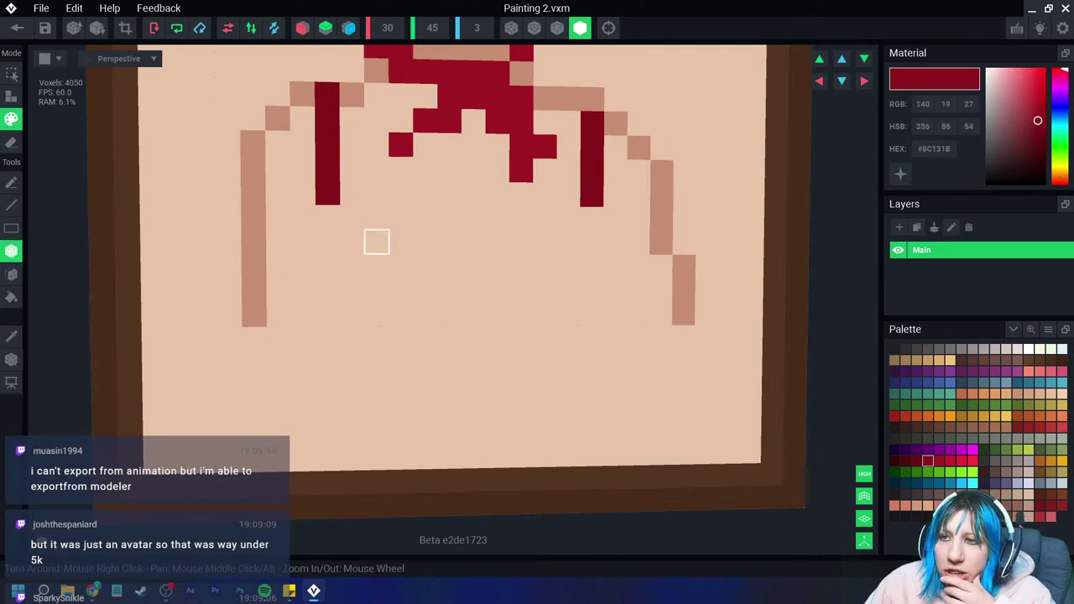
scroll(377, 241, up, 2)
click(311, 228)
click(342, 257)
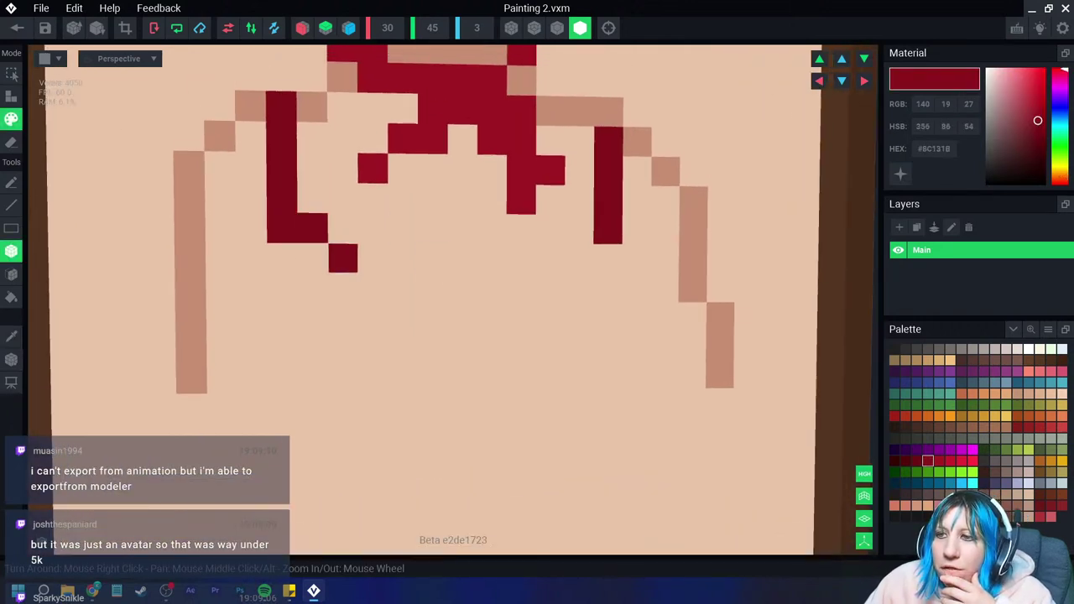
click(579, 228)
click(549, 258)
click(372, 287)
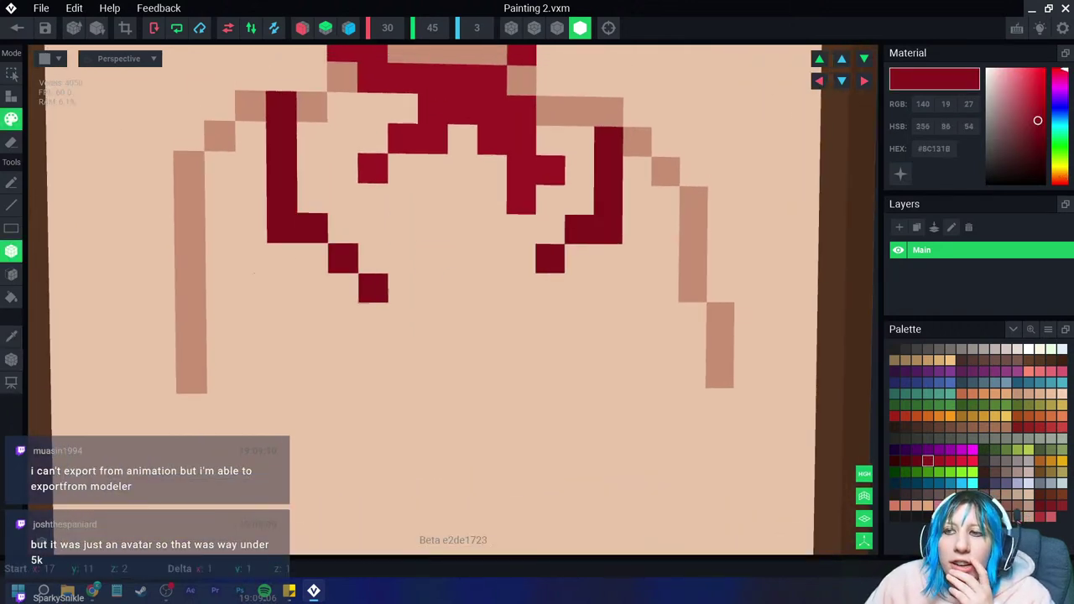
click(520, 287)
click(432, 288)
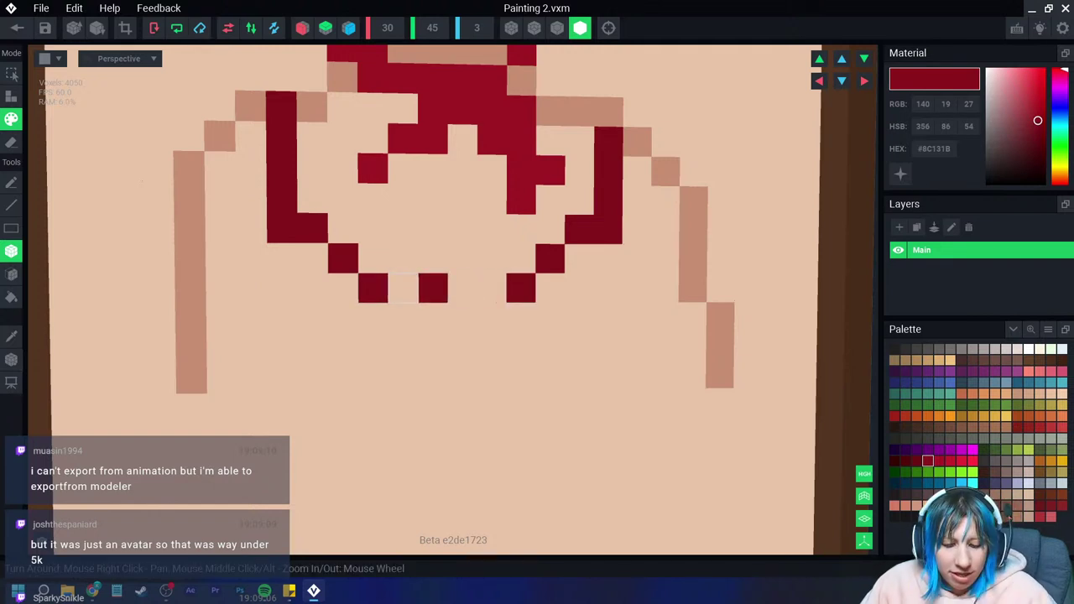
key(ctrl+z)
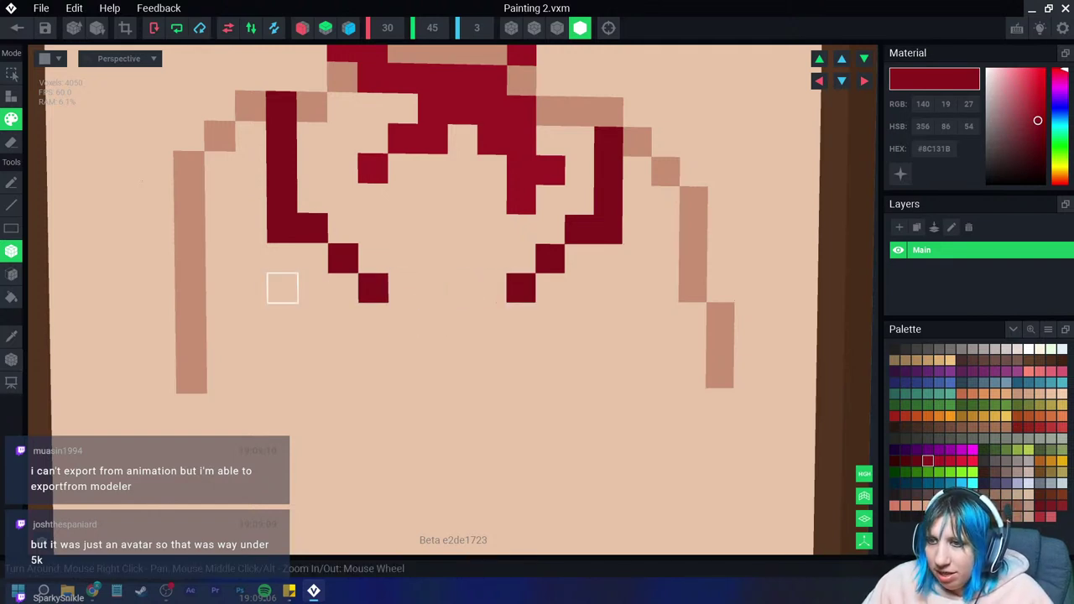
Step: Thicken both sides of the shirt in dark red and paint a row across its bottom
click(313, 257)
click(579, 258)
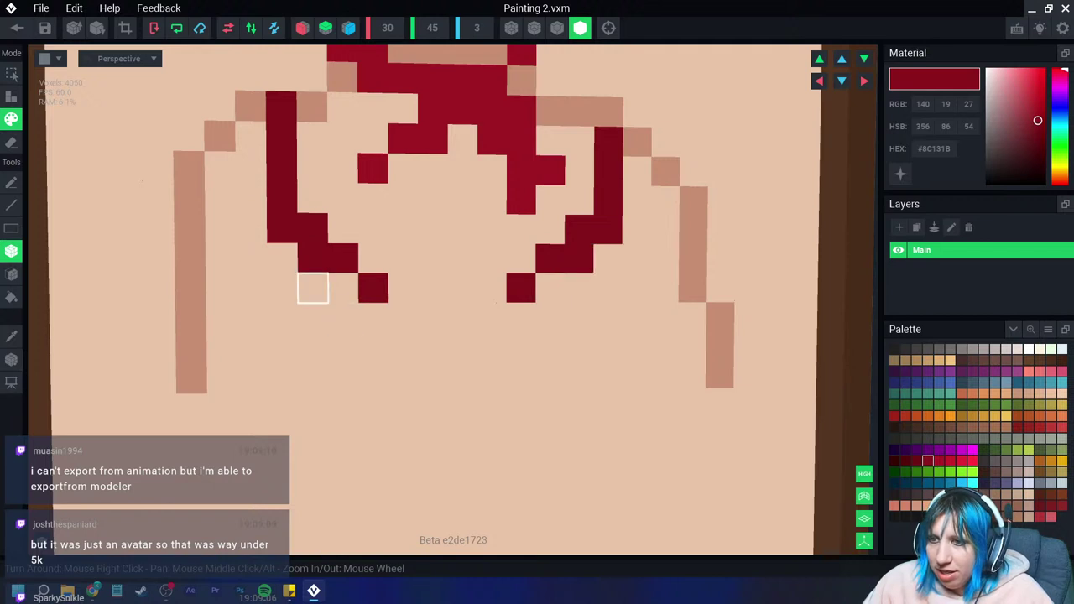
mouse_move(313, 287)
mouse_down()
mouse_move(343, 287)
mouse_move(343, 318)
mouse_up()
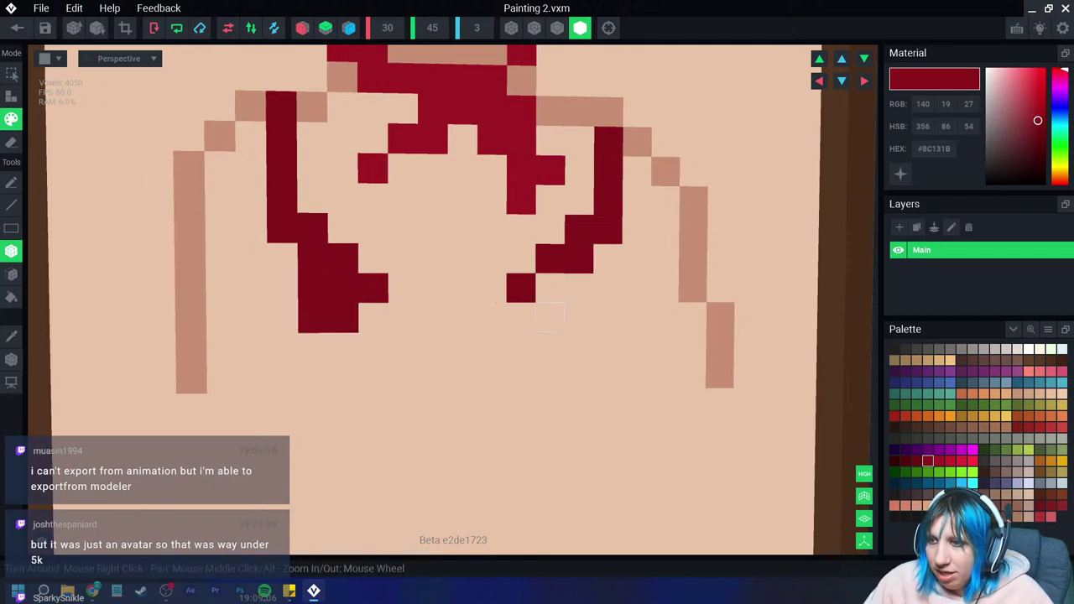
mouse_move(550, 288)
mouse_down()
mouse_move(579, 287)
mouse_move(550, 318)
mouse_up()
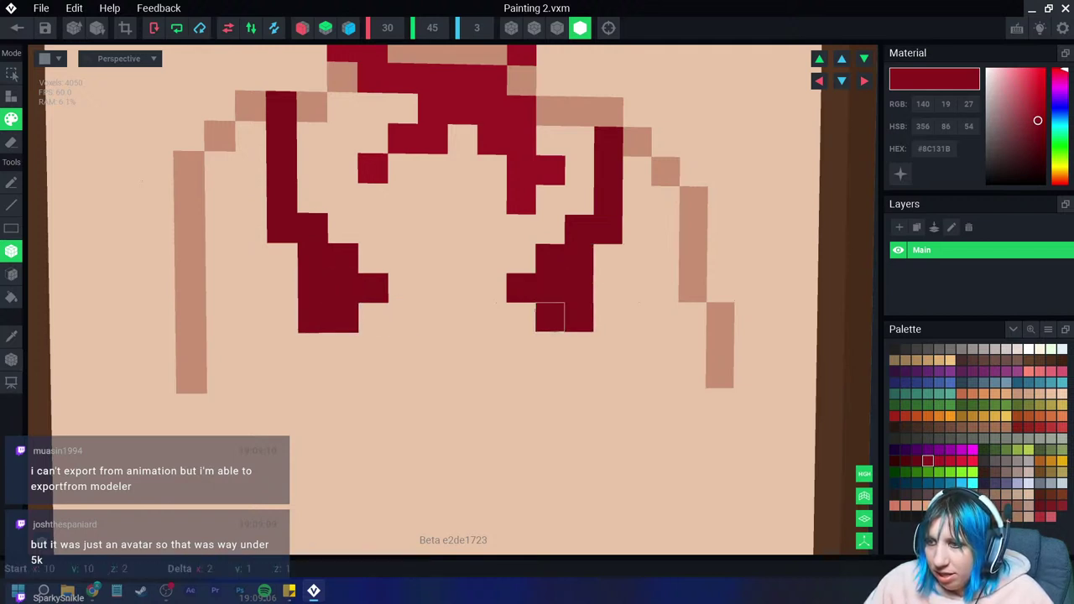
drag(374, 346, 492, 346)
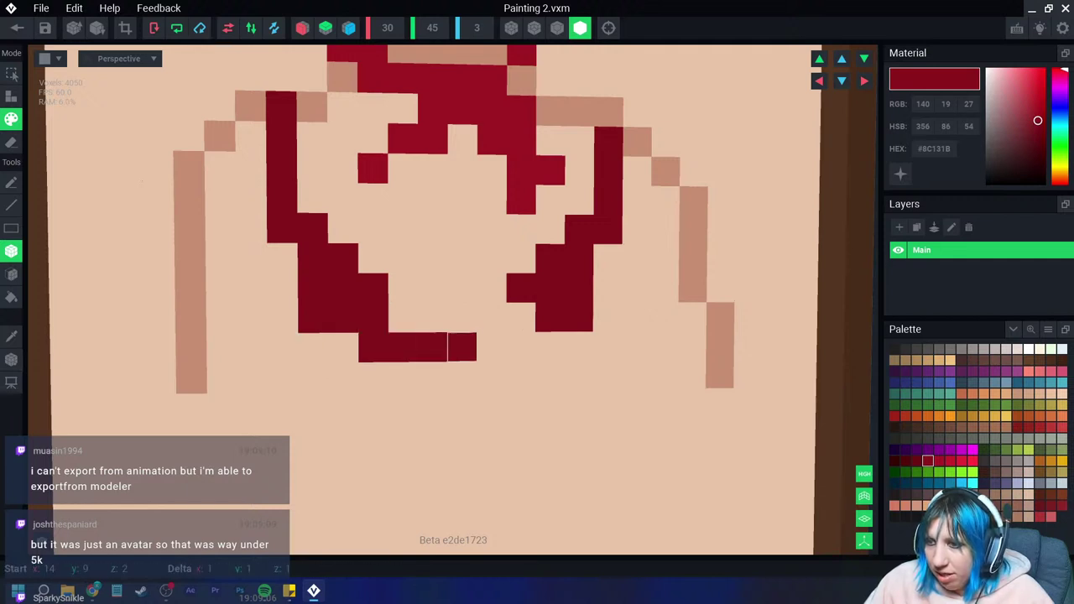
Step: Widen the shirt's dark red bottom band out to both sides
click(521, 317)
click(521, 347)
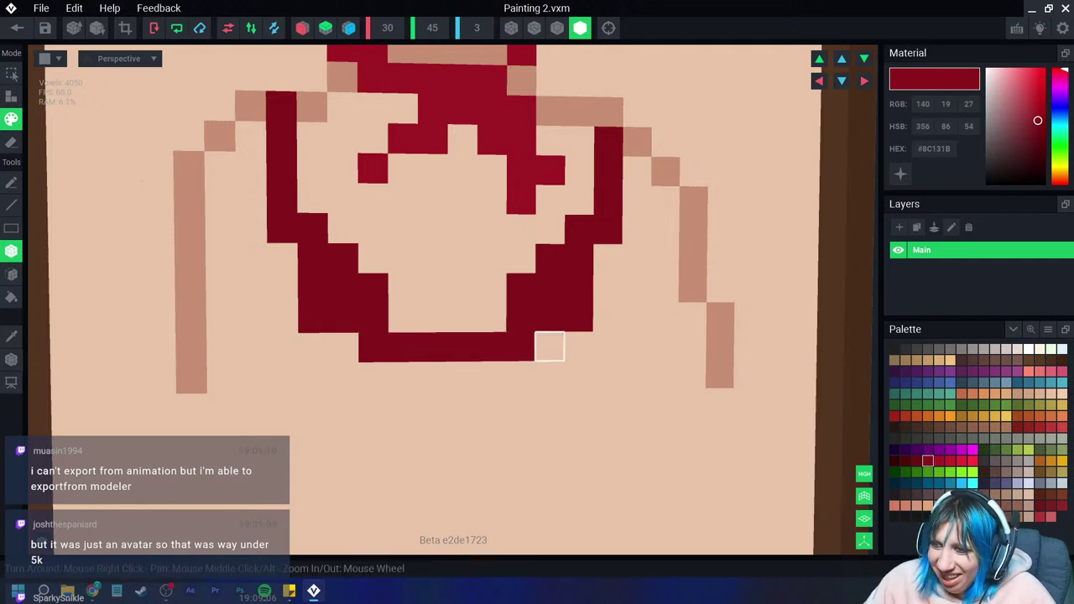
click(549, 347)
click(578, 347)
click(313, 347)
click(343, 347)
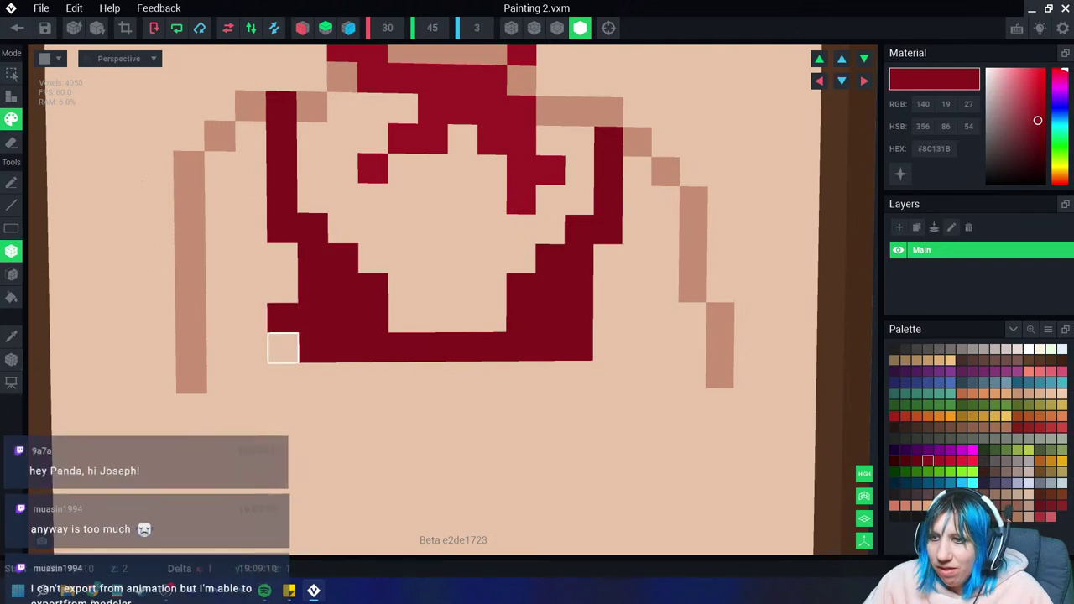
click(283, 317)
click(283, 346)
click(313, 377)
Step: Fill the lowest dark red row, close its gap, and zoom out
click(343, 376)
click(521, 377)
click(550, 377)
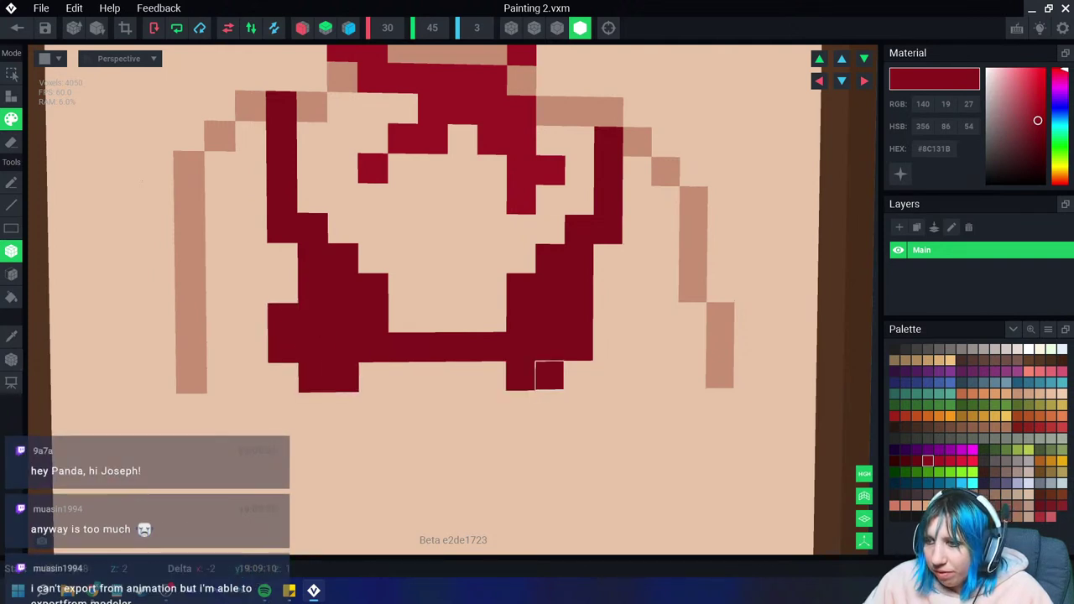
click(578, 376)
scroll(492, 376, down, 2)
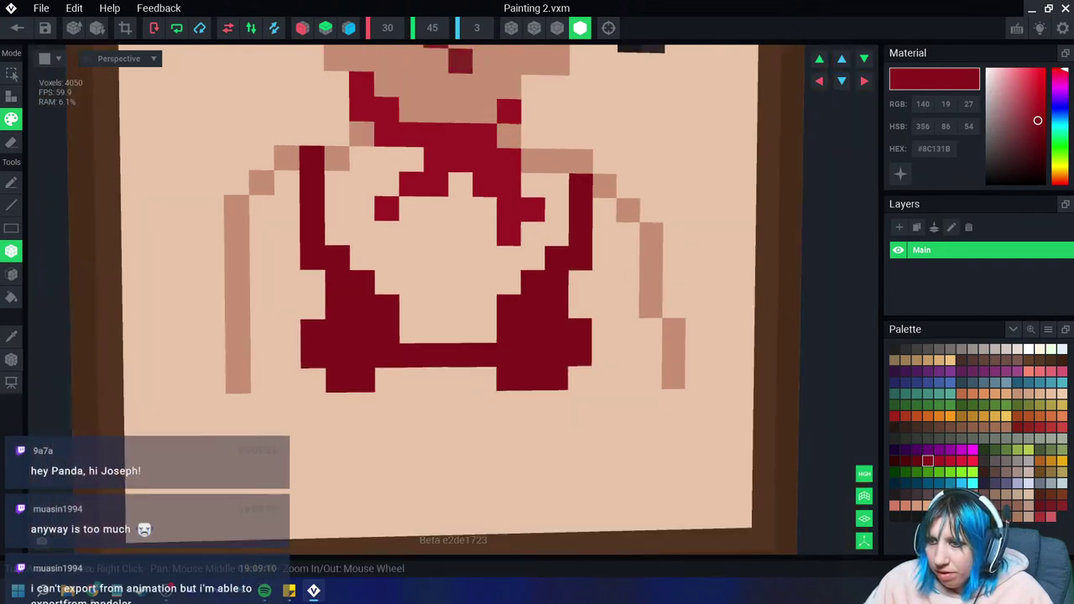
drag(387, 379, 484, 380)
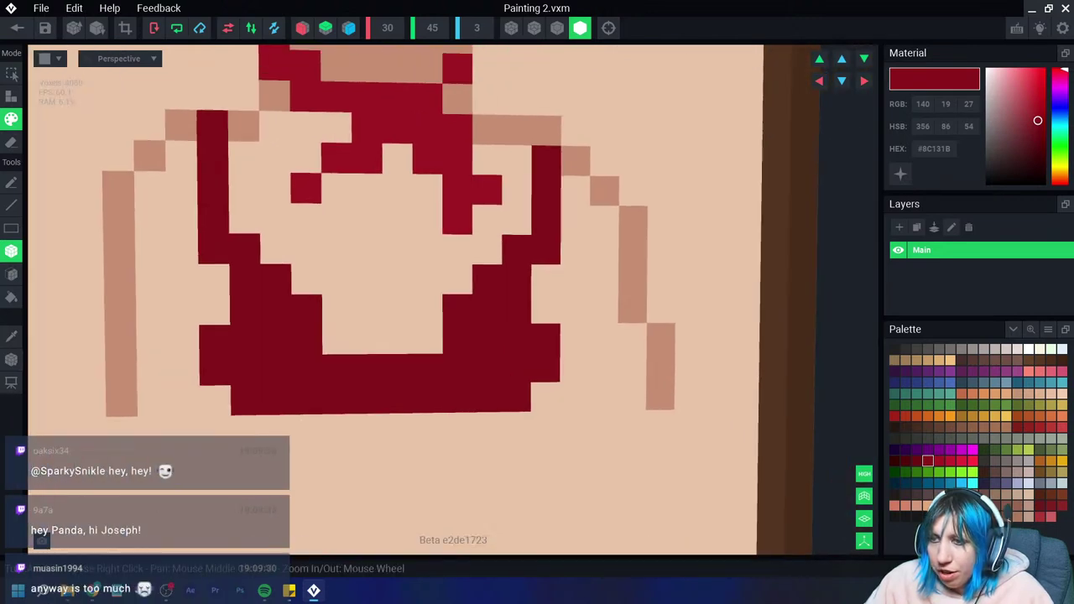
scroll(420, 369, down, 3)
scroll(378, 391, down, 2)
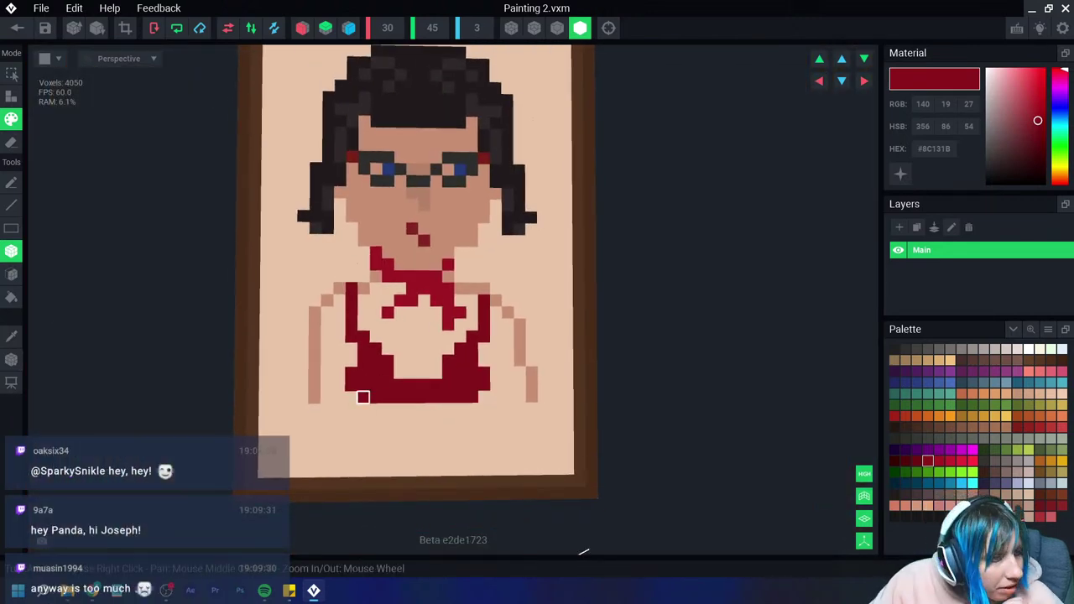
Step: Extend the red dress downward below the shirt, adding a wide block and lower corners
click(363, 396)
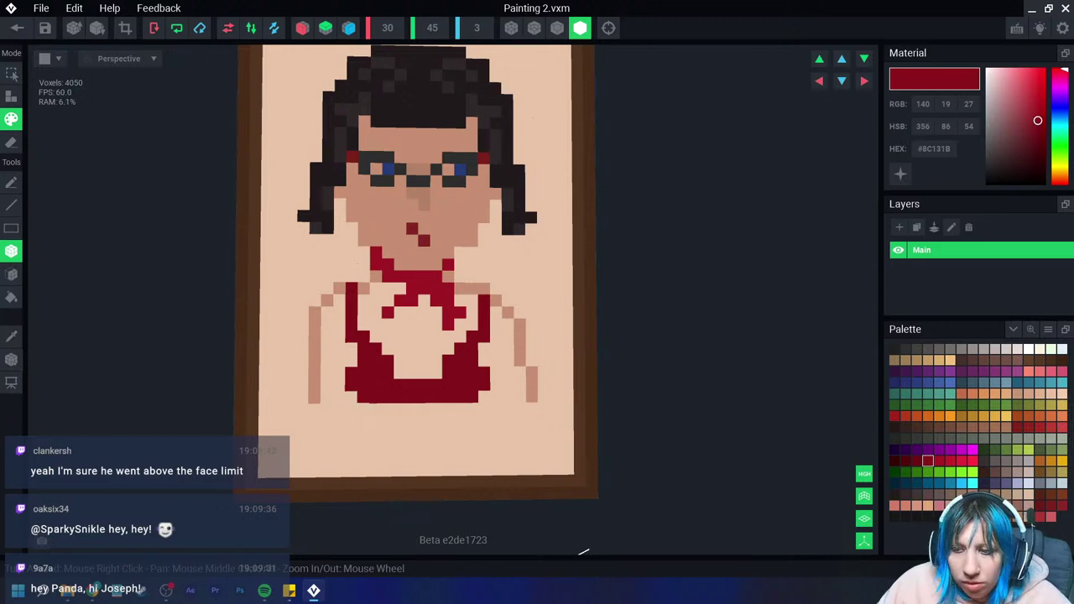
drag(362, 409, 473, 409)
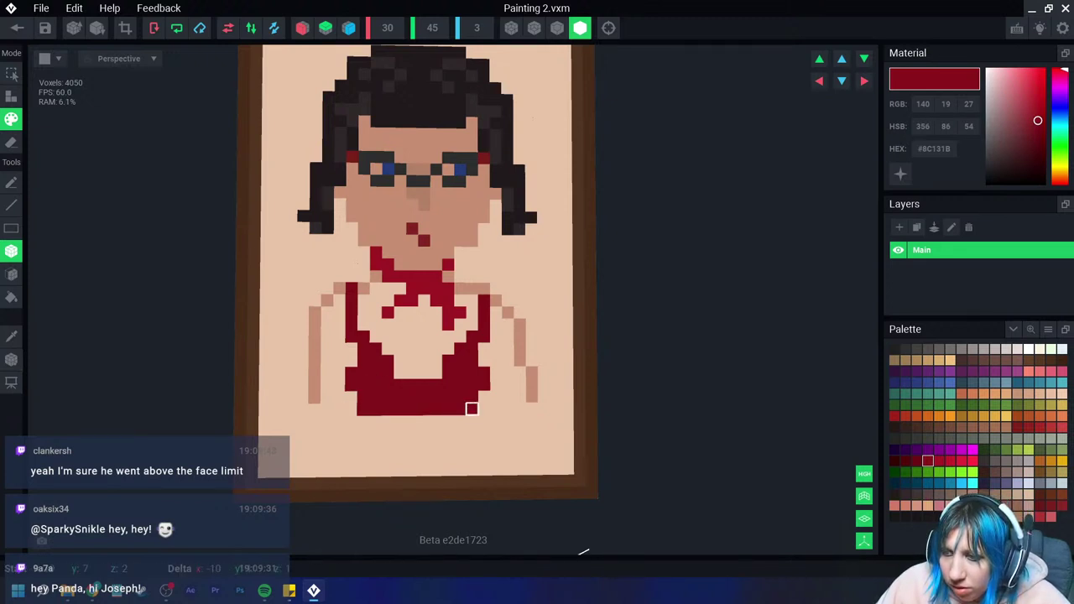
click(350, 395)
click(484, 396)
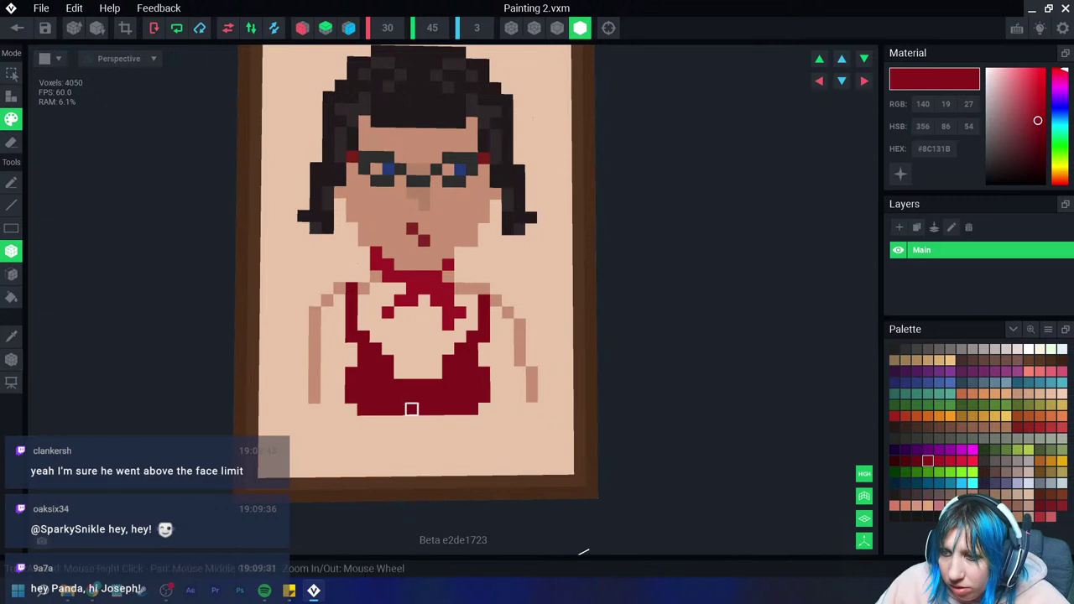
mouse_move(388, 419)
mouse_down()
mouse_move(387, 436)
mouse_move(428, 471)
mouse_move(473, 470)
mouse_move(460, 470)
mouse_up()
drag(374, 419, 386, 474)
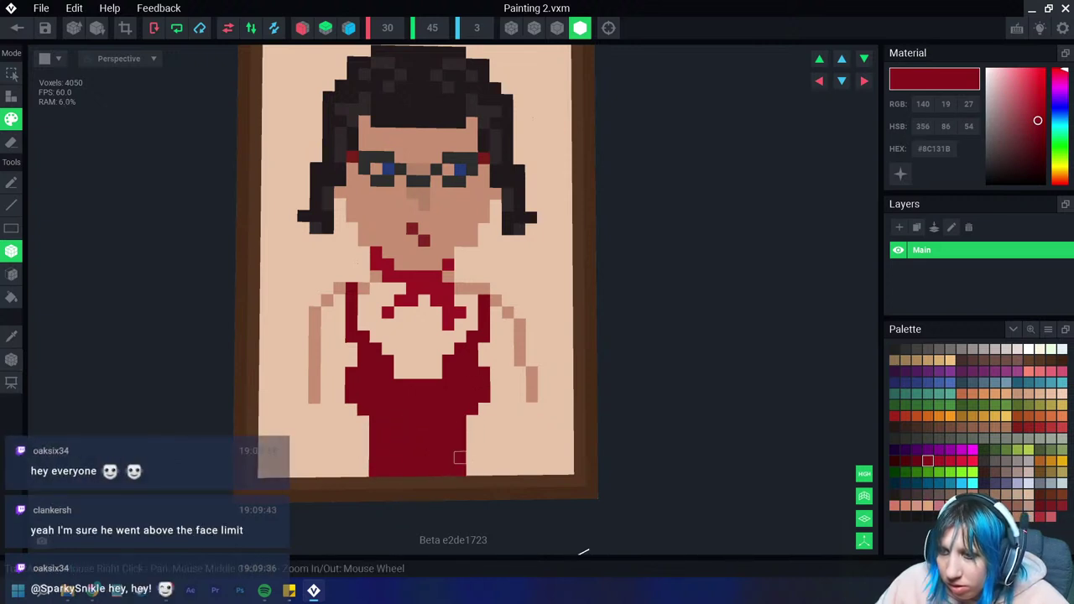
right_drag(456, 453, 454, 454)
scroll(455, 453, up, 2)
drag(480, 463, 474, 477)
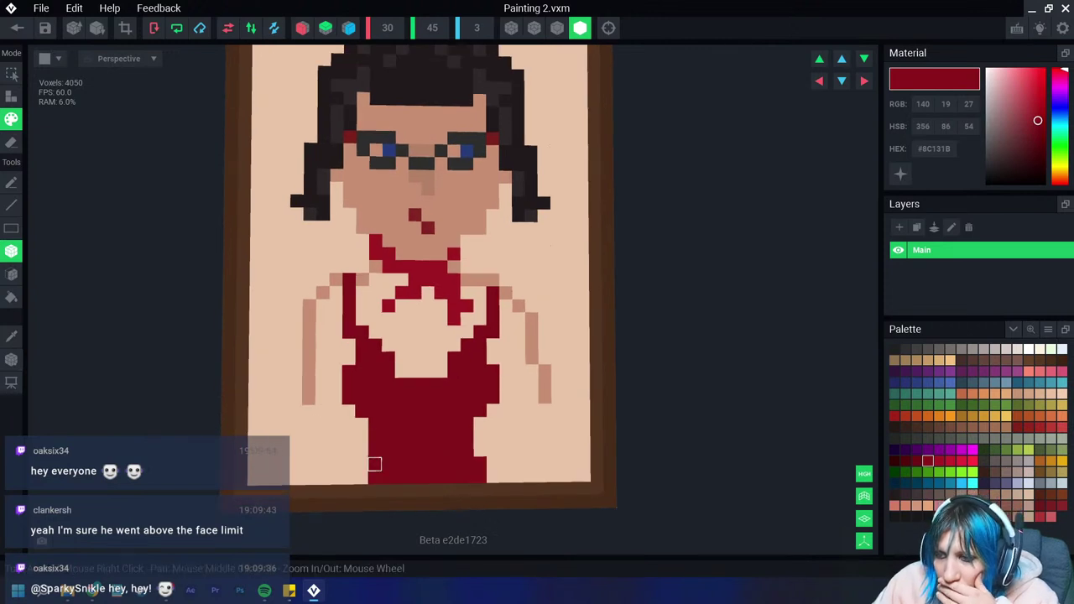
drag(361, 463, 361, 477)
scroll(360, 476, up, 2)
scroll(360, 476, up, 1)
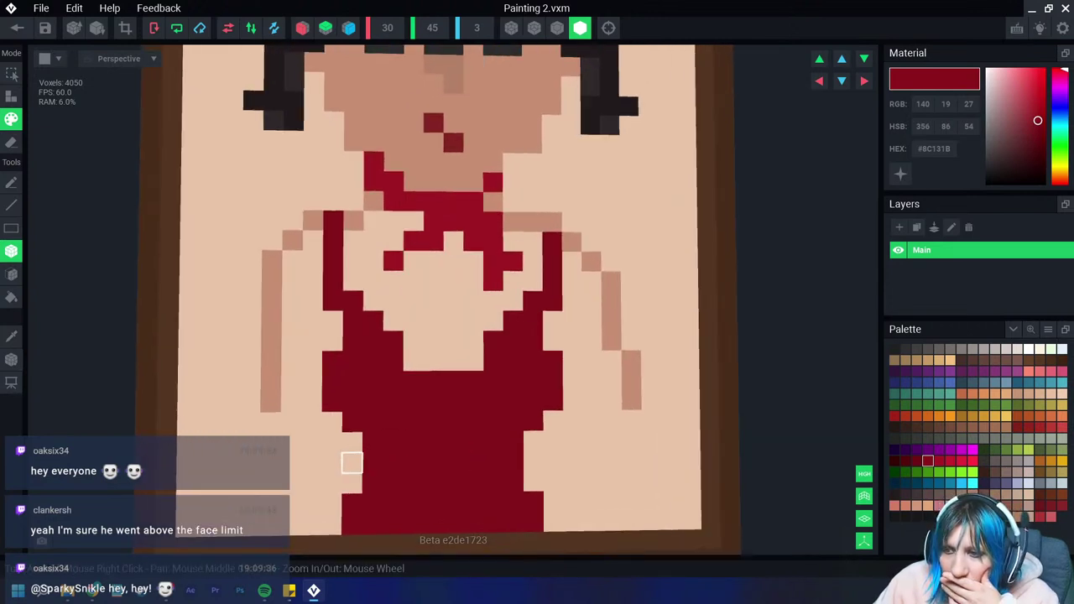
Step: Shade the dress's lower row and left and right edges with a darker red
click(916, 460)
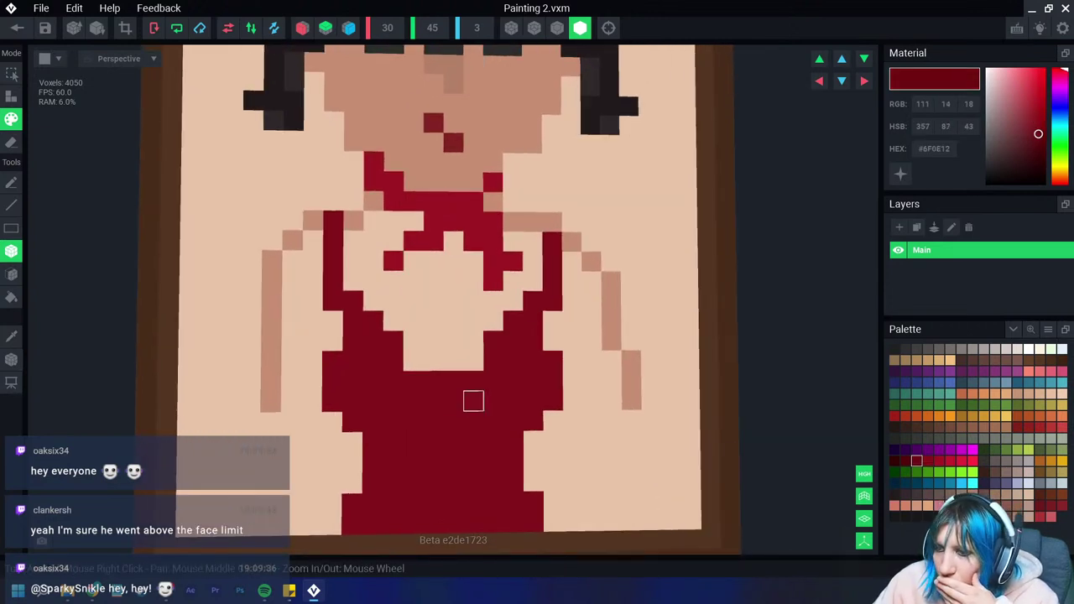
click(332, 401)
click(352, 422)
drag(373, 443, 393, 442)
click(513, 443)
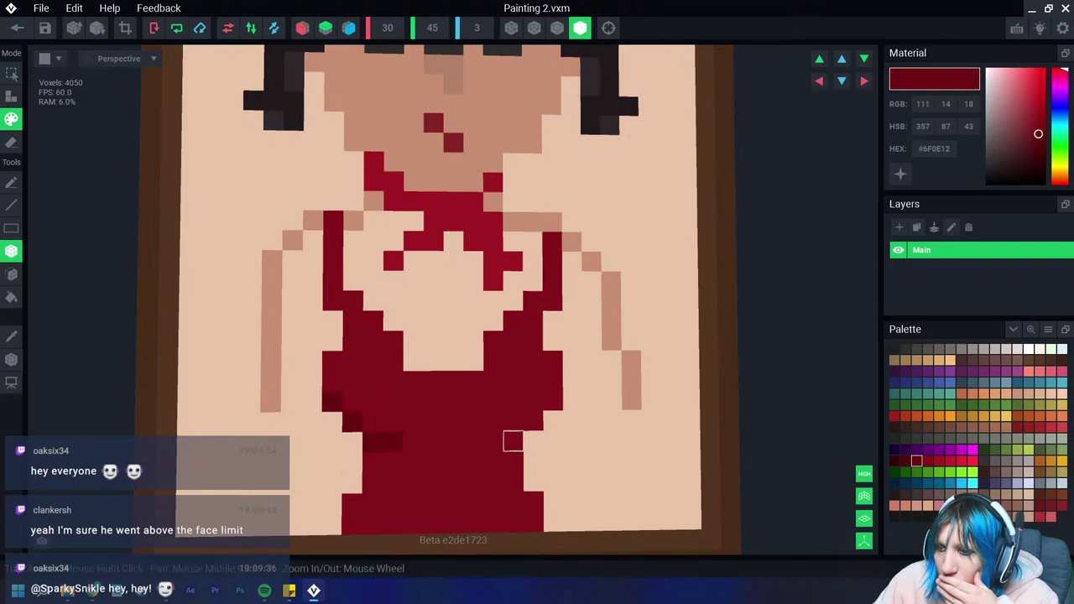
click(493, 441)
click(554, 400)
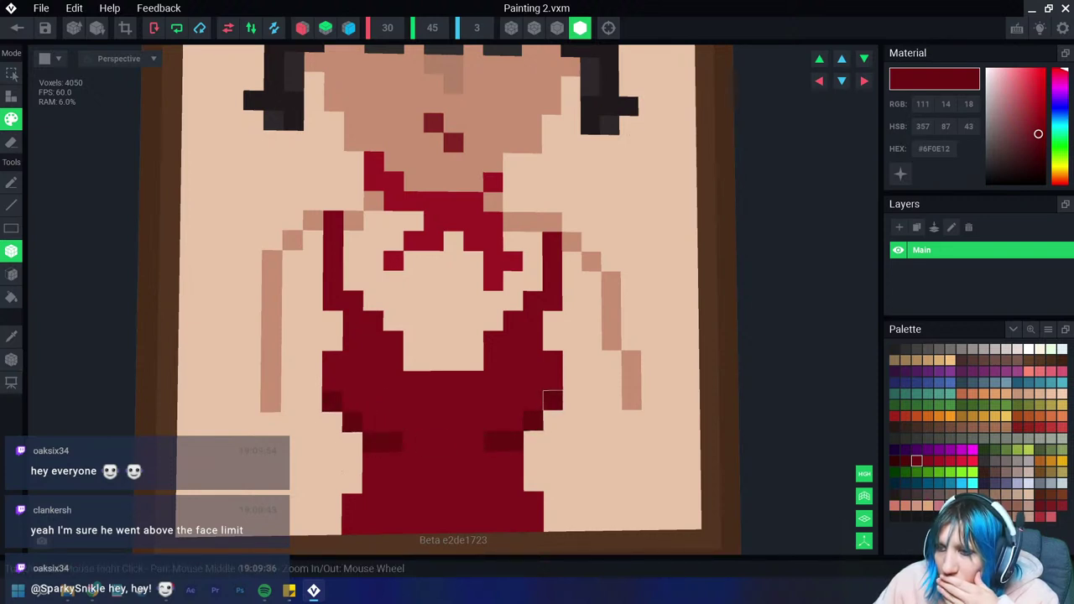
click(332, 361)
click(332, 381)
drag(552, 361, 552, 381)
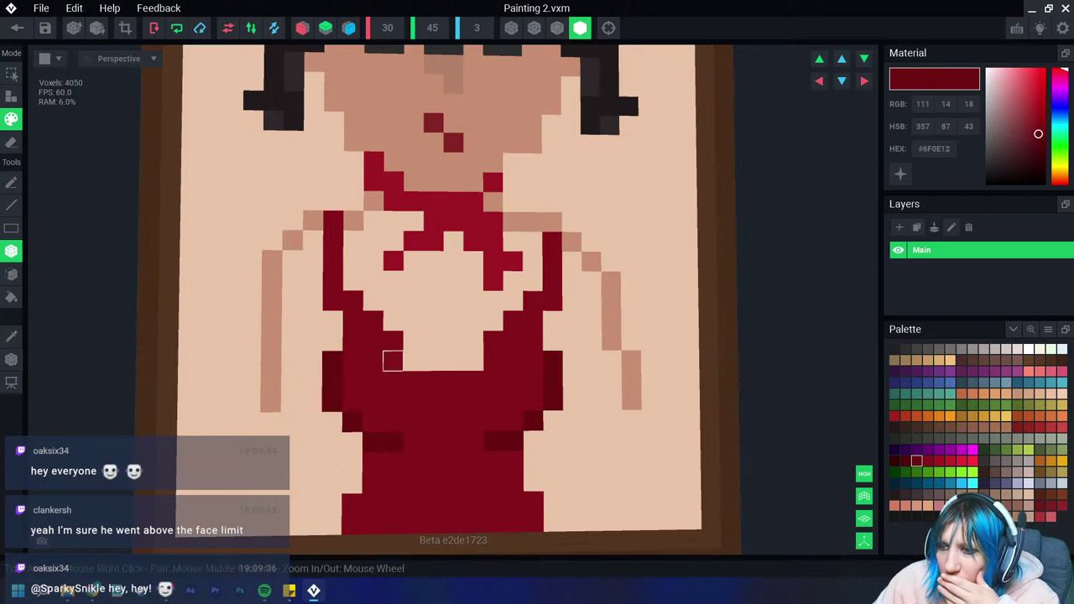
Step: Add darker red shading on the dress chest, undoing one misplaced voxel
click(392, 340)
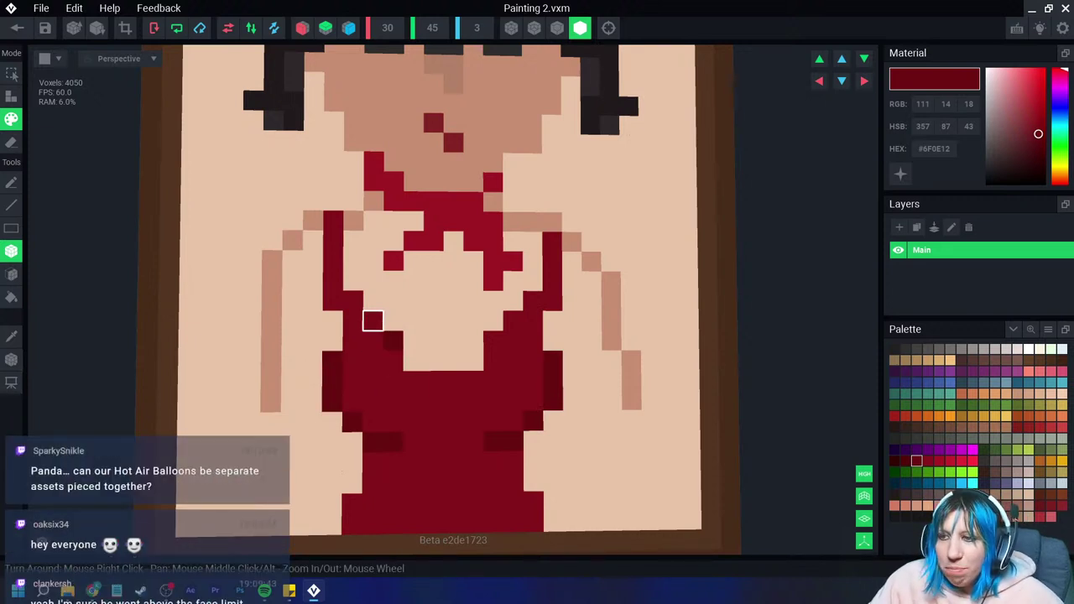
click(372, 320)
click(474, 340)
key(ctrl+z)
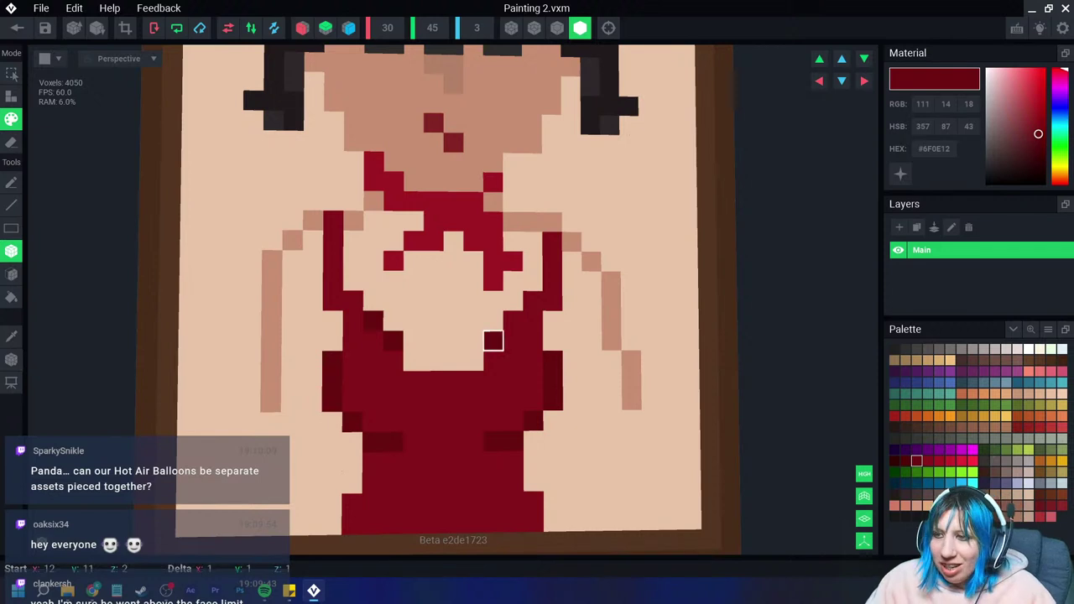
click(494, 340)
click(513, 320)
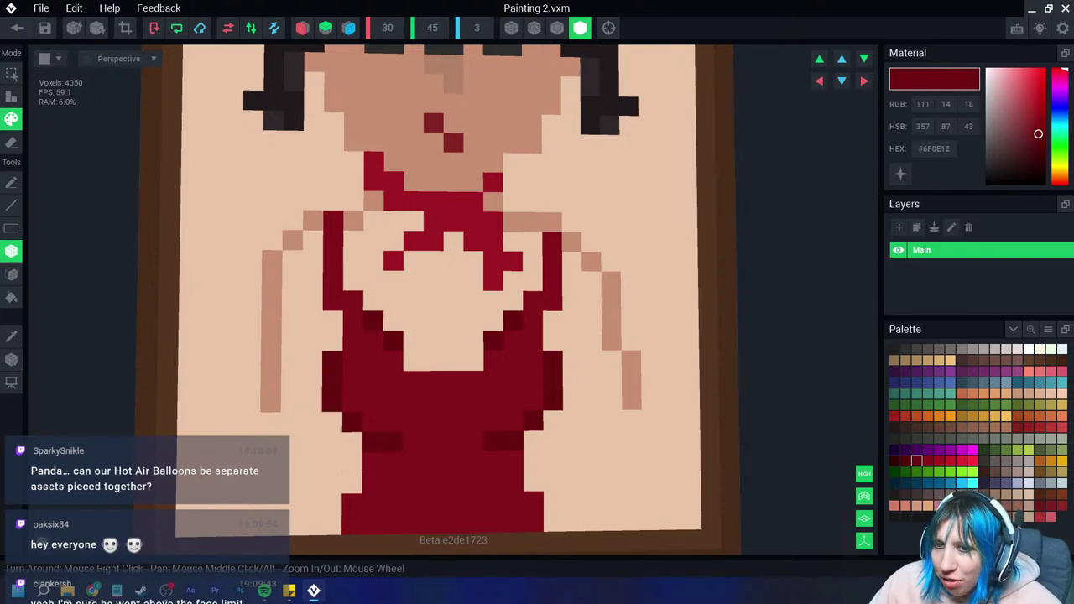
Step: Paint the chest centre with progressively darker skin tones, ending at #BC886C
ctrl+click(231, 260)
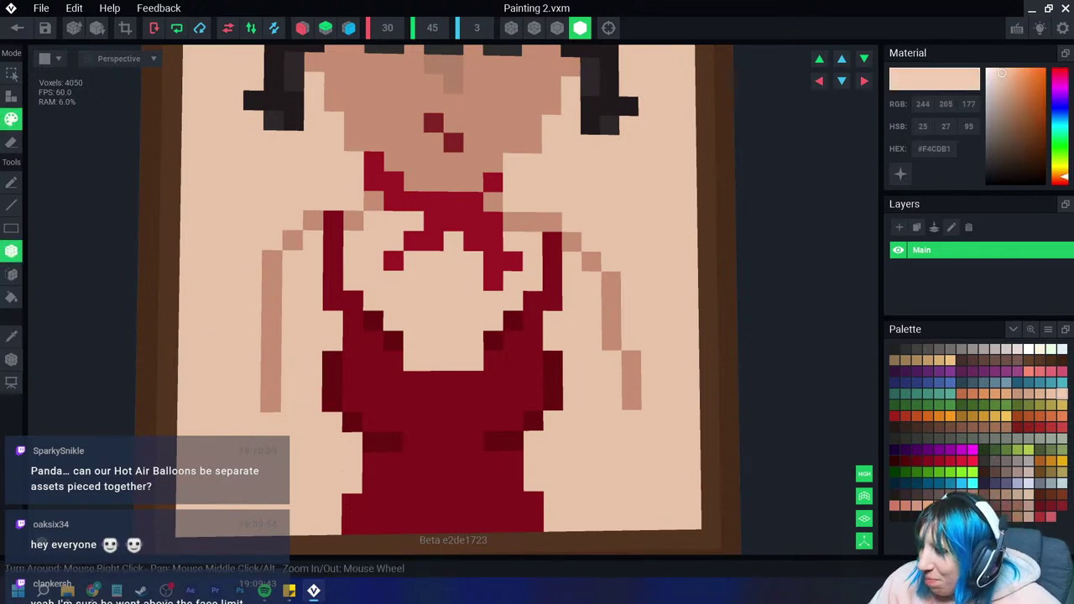
click(1003, 77)
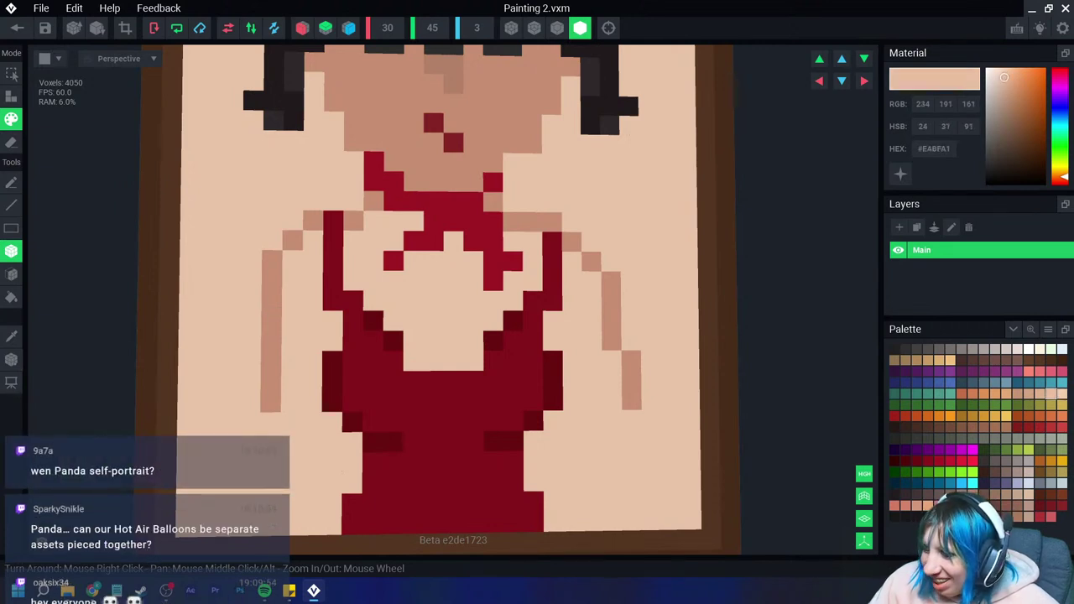
drag(393, 321, 413, 321)
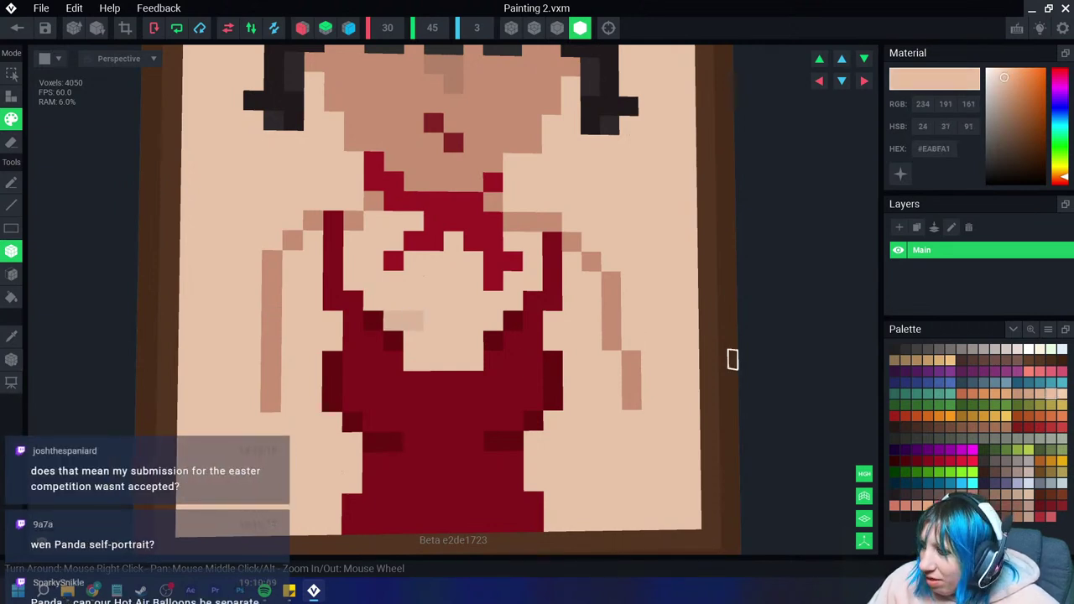
click(1011, 88)
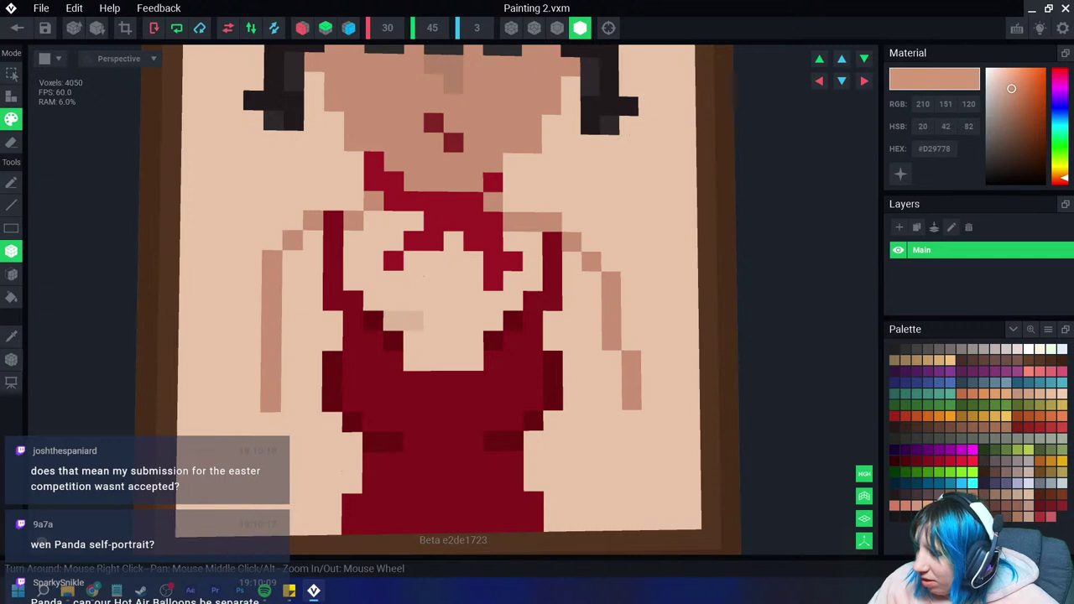
click(1010, 99)
drag(413, 321, 393, 320)
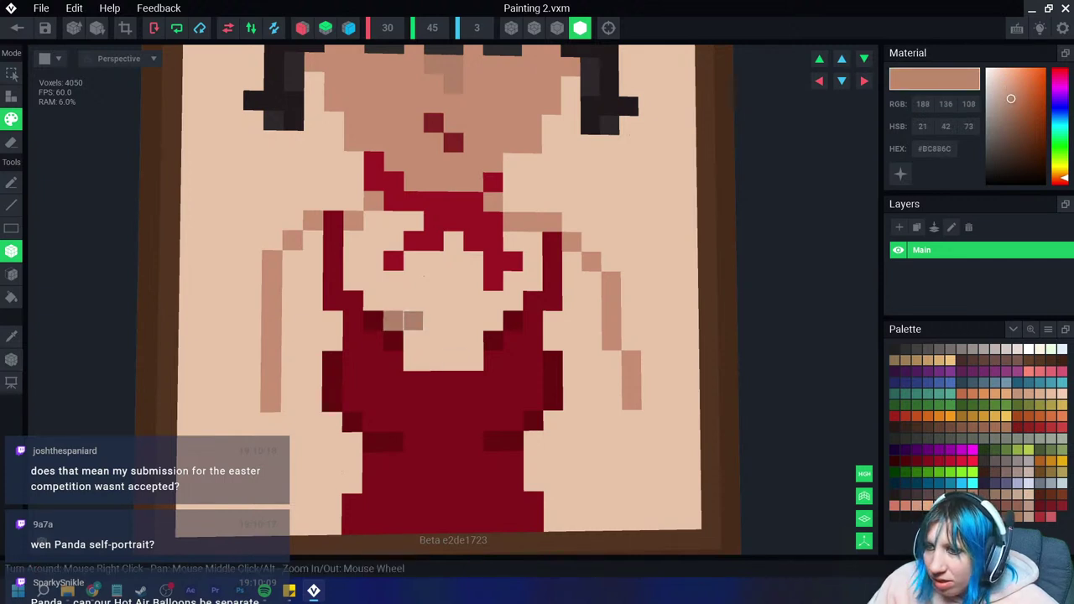
click(433, 339)
click(483, 321)
click(453, 340)
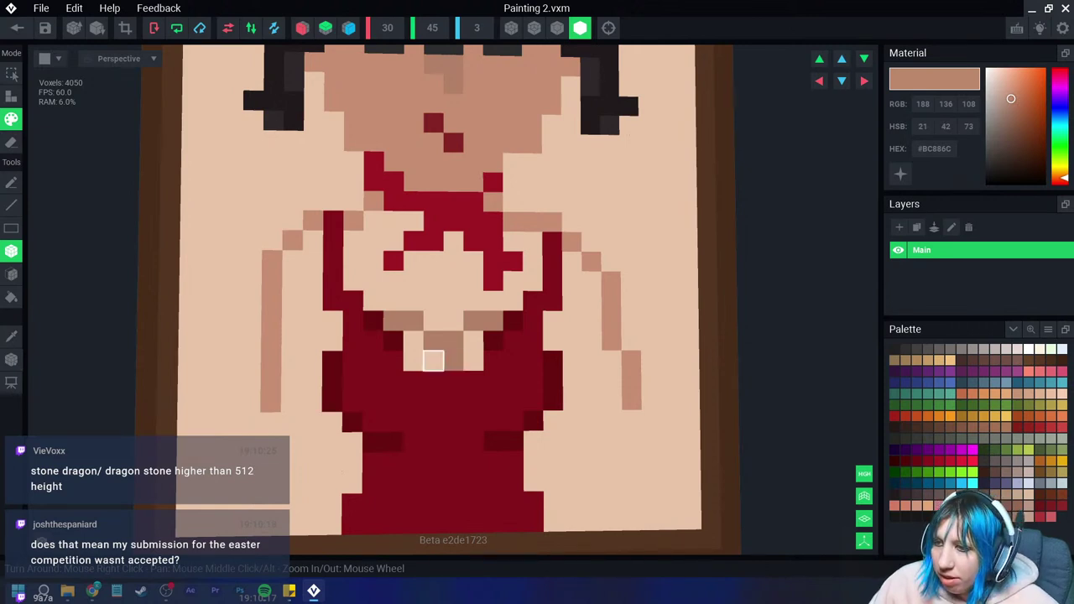
Step: Lighten part of the chest shading, keeping one dark tan voxel at its centre
scroll(433, 361, down, 3)
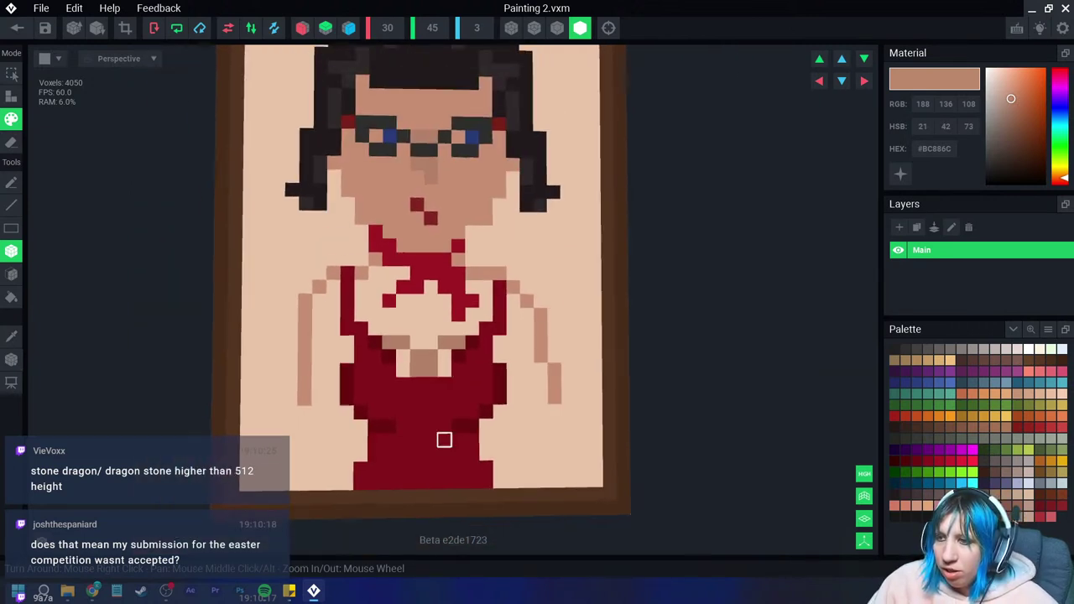
mouse_move(428, 410)
mouse_down()
mouse_move(431, 342)
mouse_move(445, 342)
mouse_up()
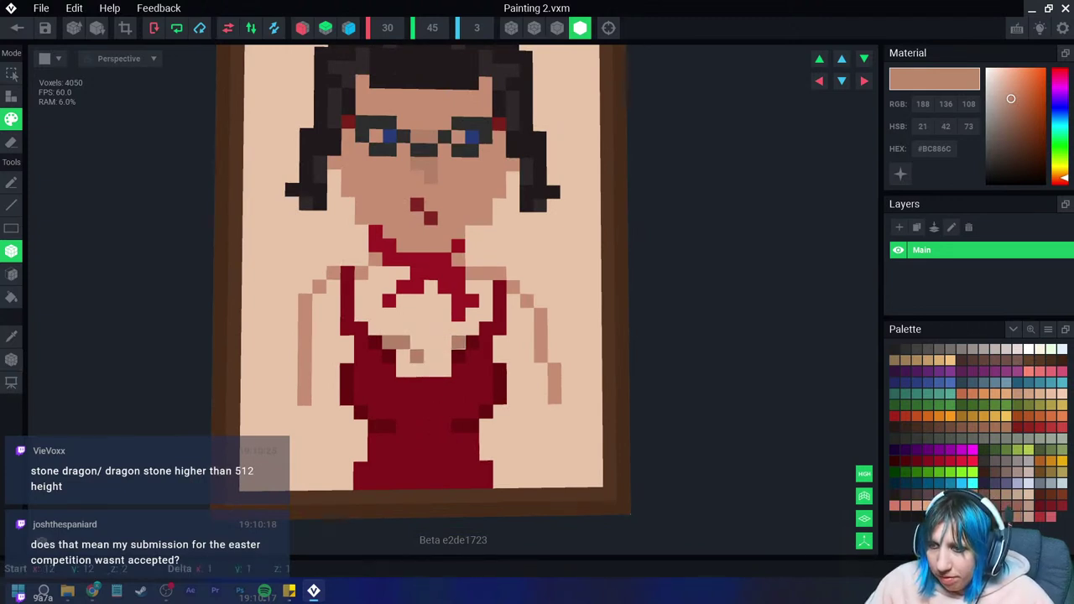
click(429, 356)
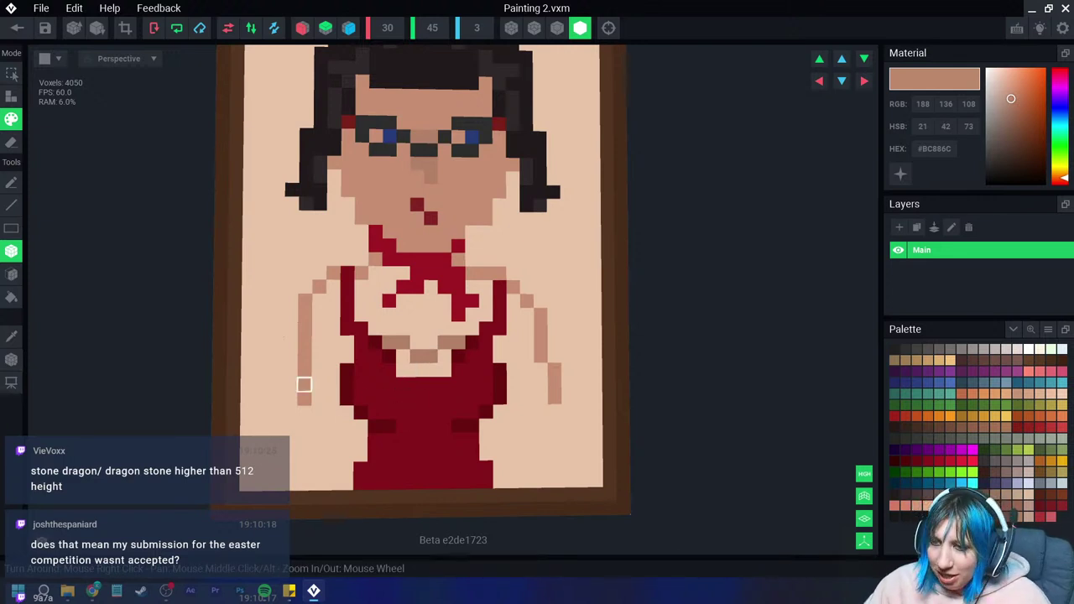
Step: Sample #D29778 from the arm and paint tan hands and lower arms on both sides
alt+click(305, 343)
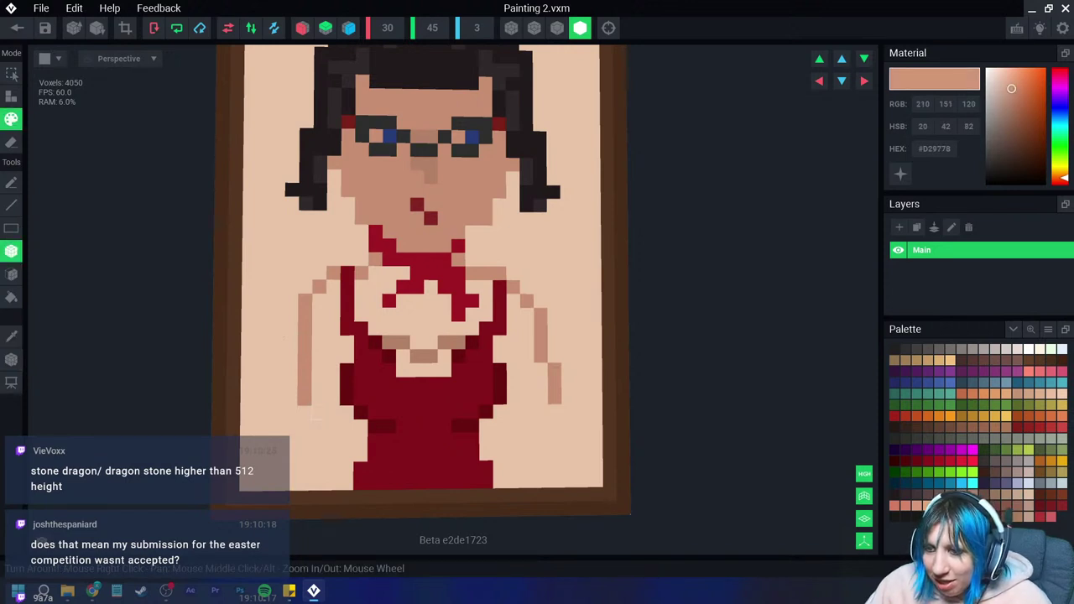
drag(317, 413, 360, 426)
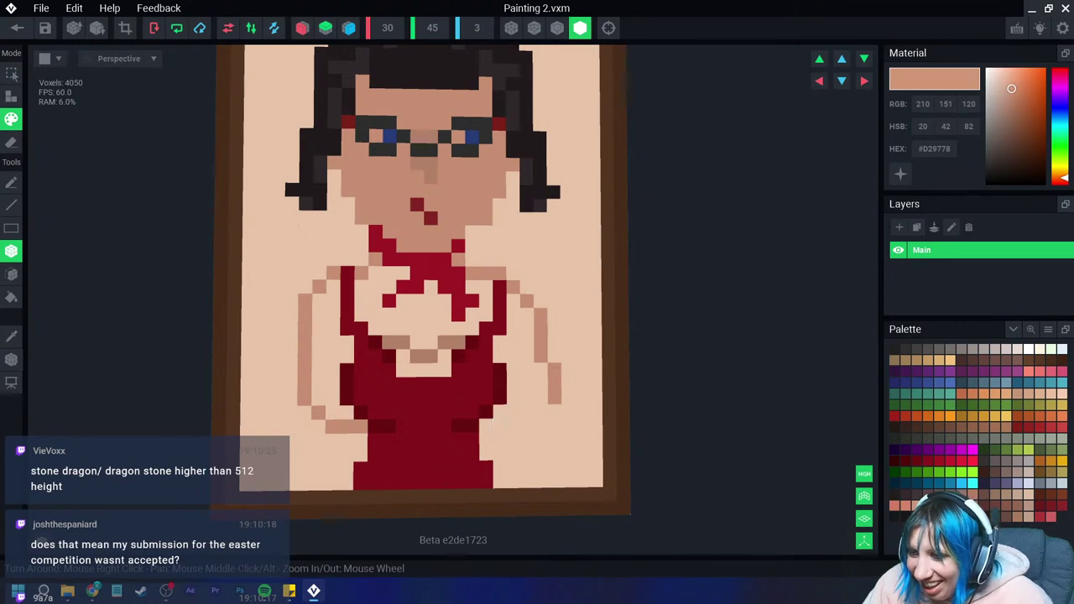
mouse_move(494, 426)
mouse_down()
mouse_move(527, 426)
mouse_move(540, 411)
mouse_up()
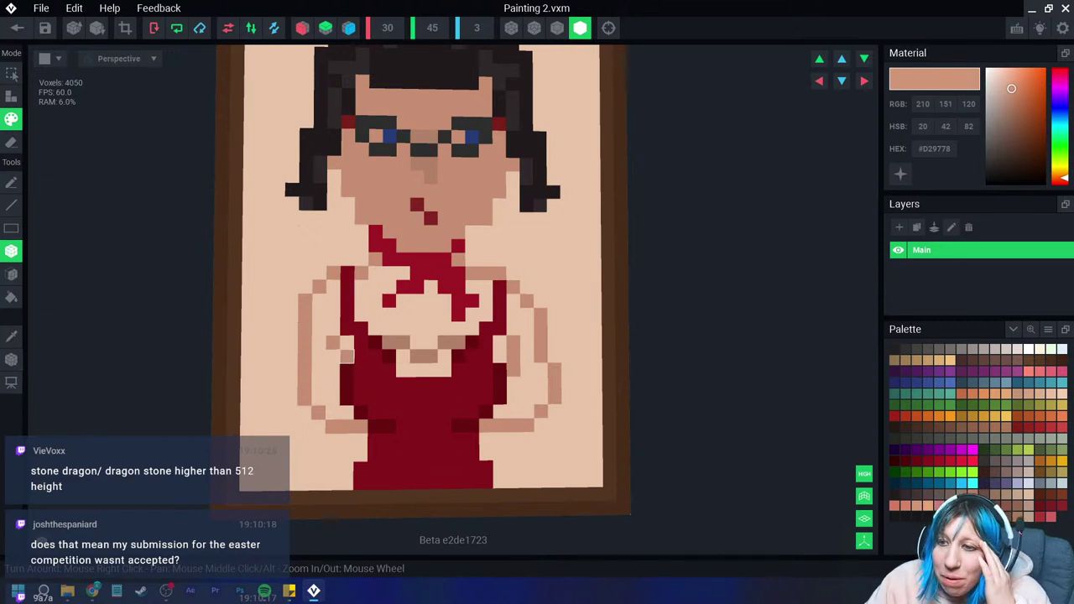
drag(346, 342, 345, 356)
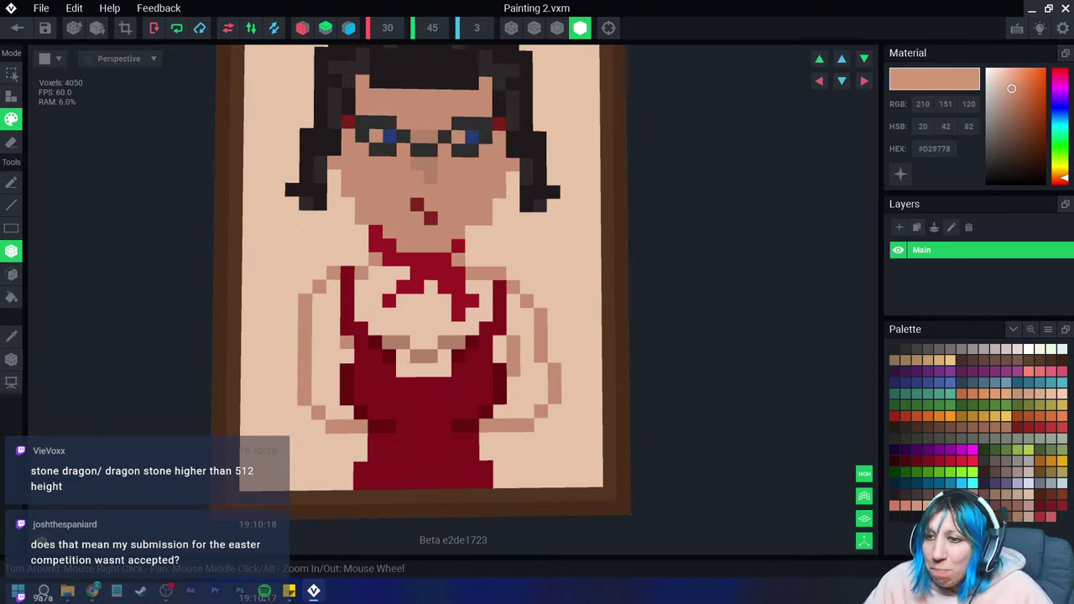
drag(499, 343, 499, 355)
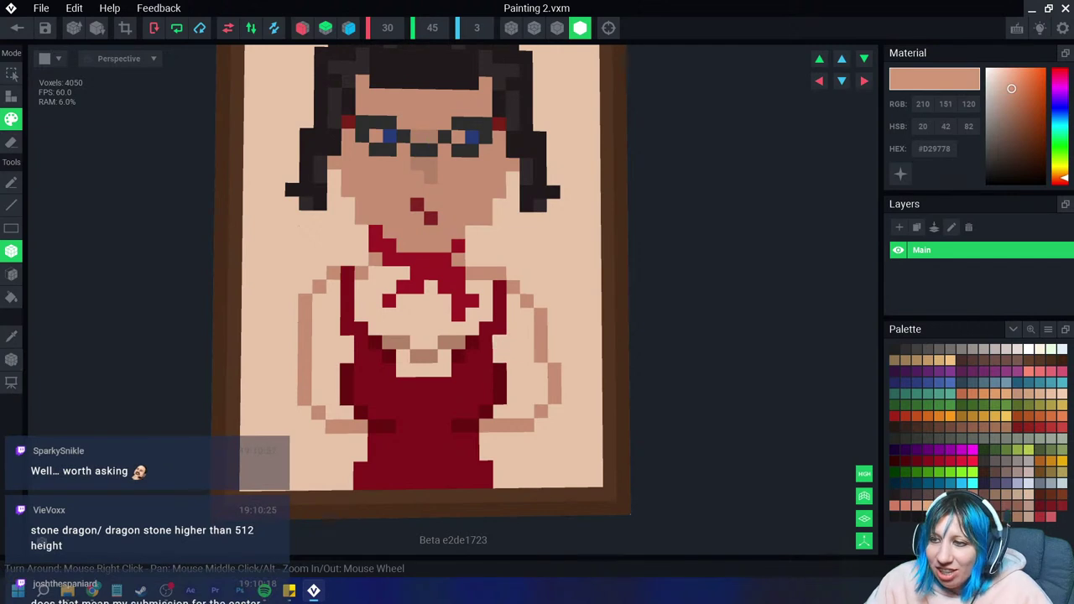
Step: Bucket-fill the left and right arms with the #D29778 tan
scroll(348, 342, down, 3)
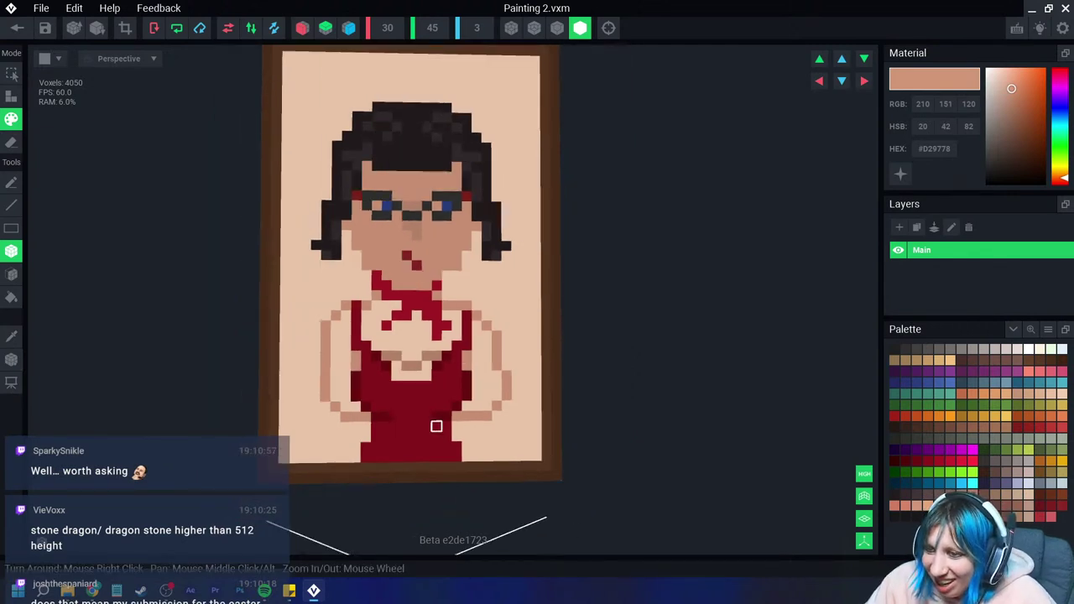
scroll(395, 386, down, 2)
scroll(447, 458, up, 1)
scroll(447, 458, up, 2)
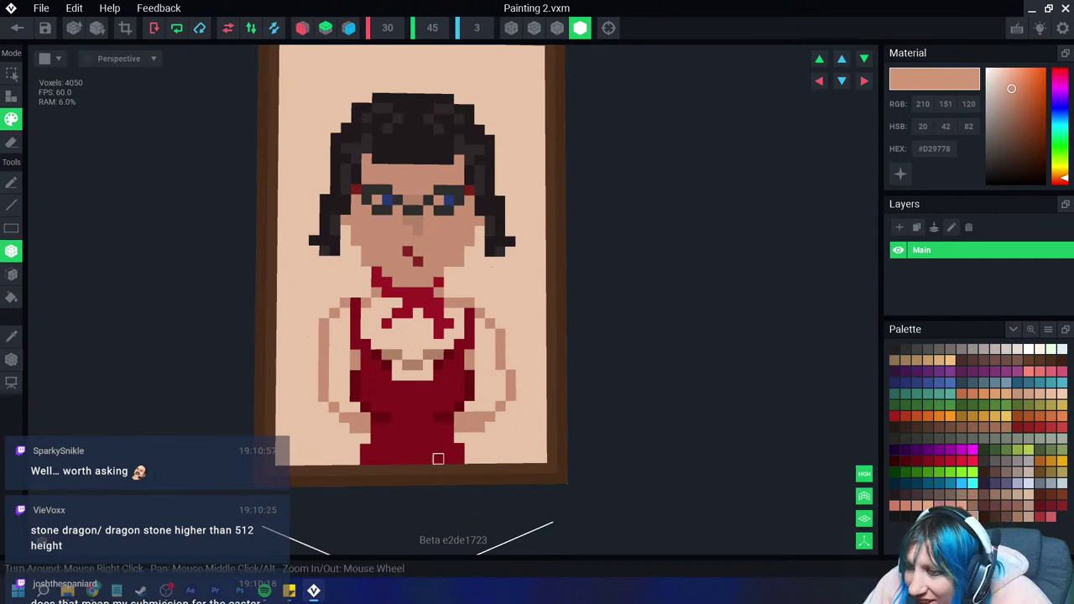
scroll(438, 458, down, 2)
scroll(409, 435, up, 1)
click(11, 297)
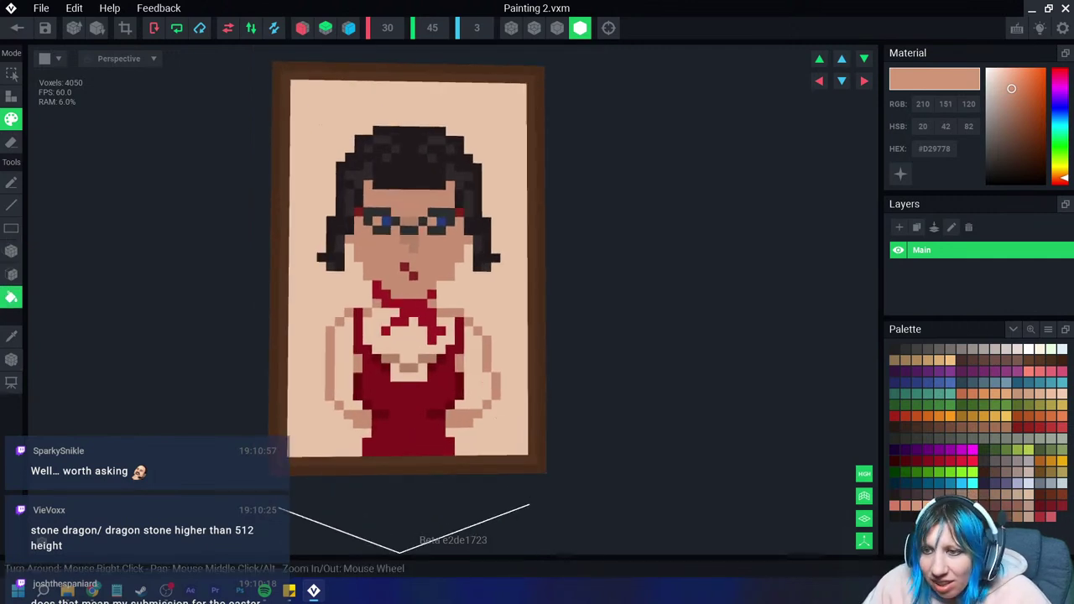
click(348, 370)
click(474, 369)
Step: Bring the Google Images results for 'painted himself painting himself' into view
scroll(450, 416, down, 1)
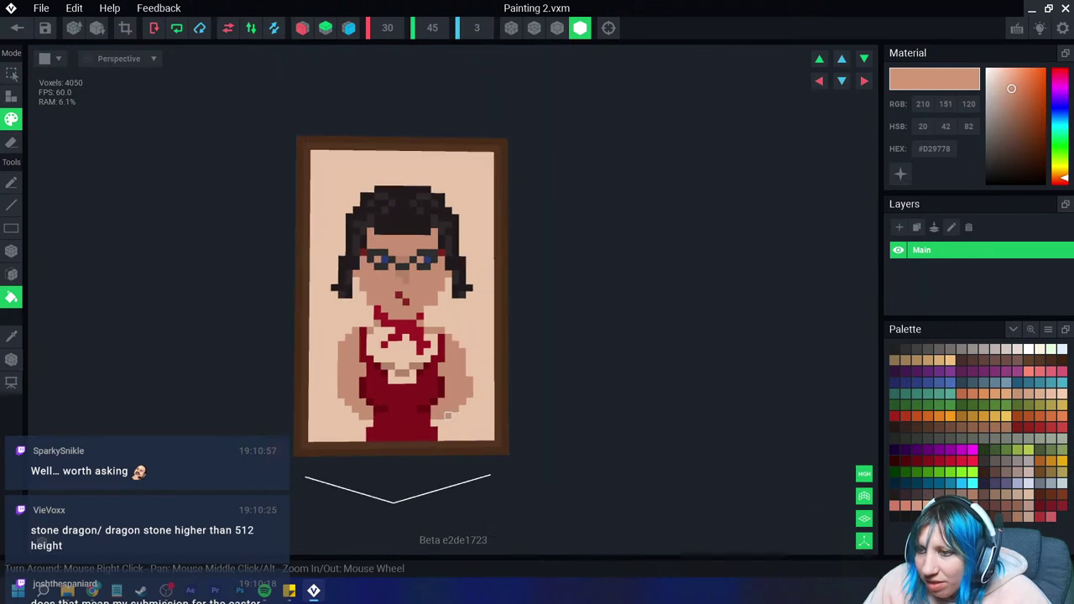
scroll(428, 402, up, 2)
scroll(394, 390, up, 1)
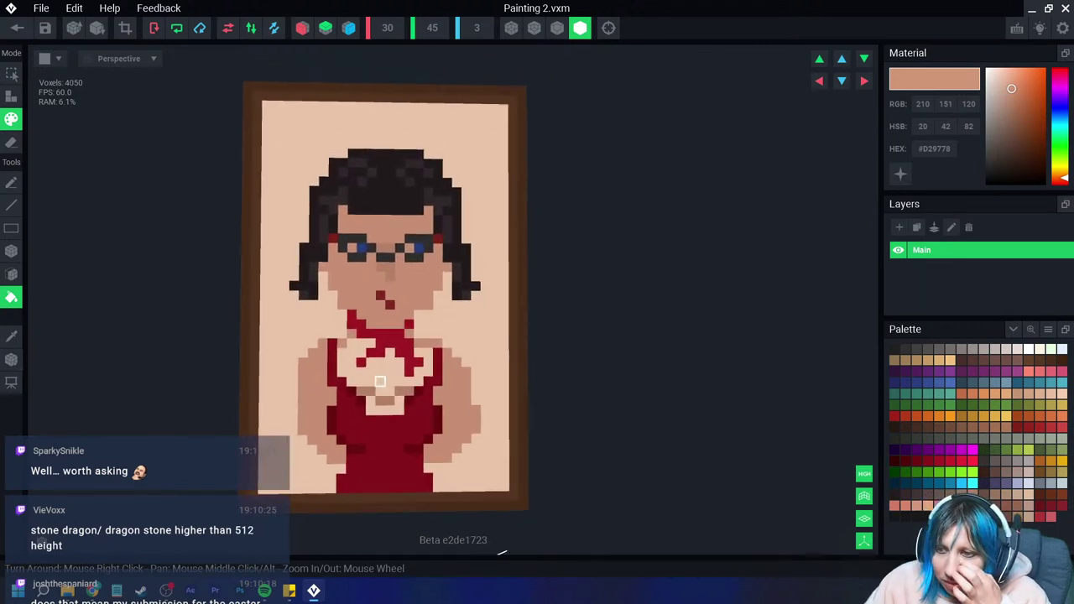
scroll(380, 382, down, 2)
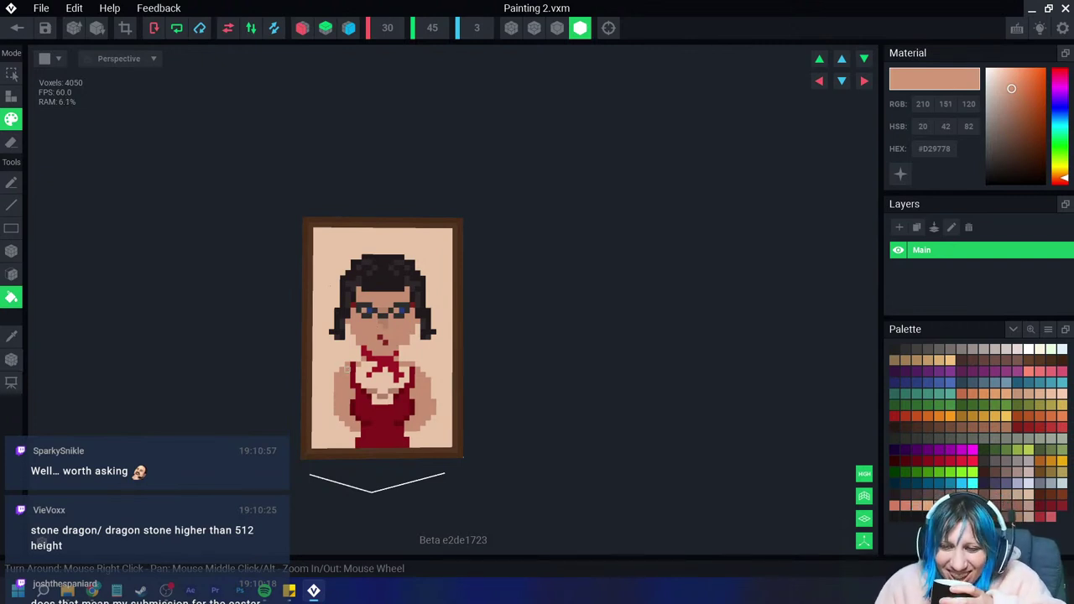
scroll(404, 395, up, 1)
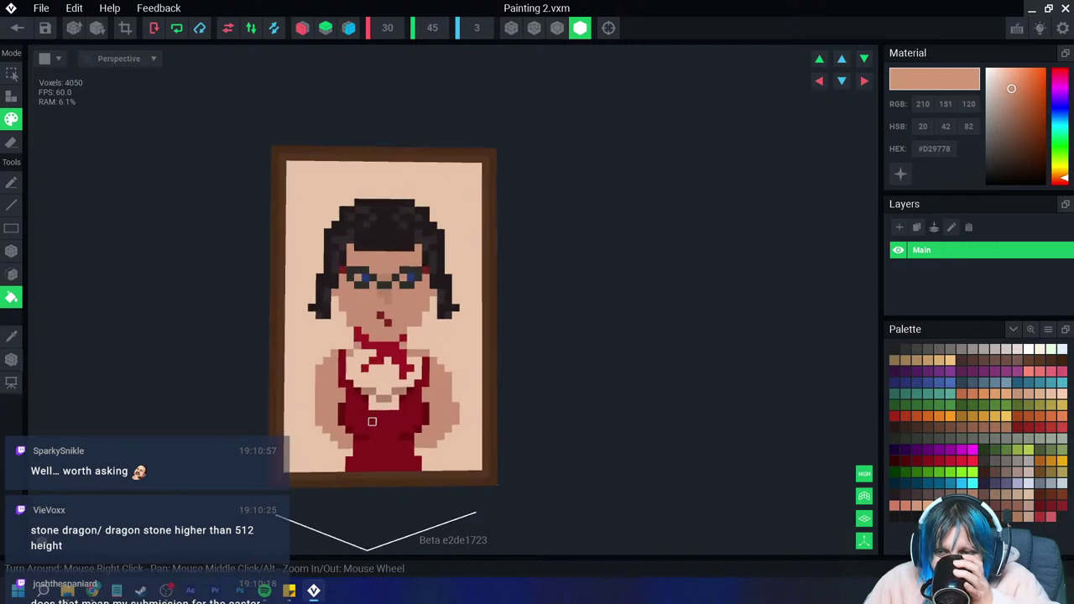
scroll(401, 420, up, 1)
scroll(399, 432, up, 1)
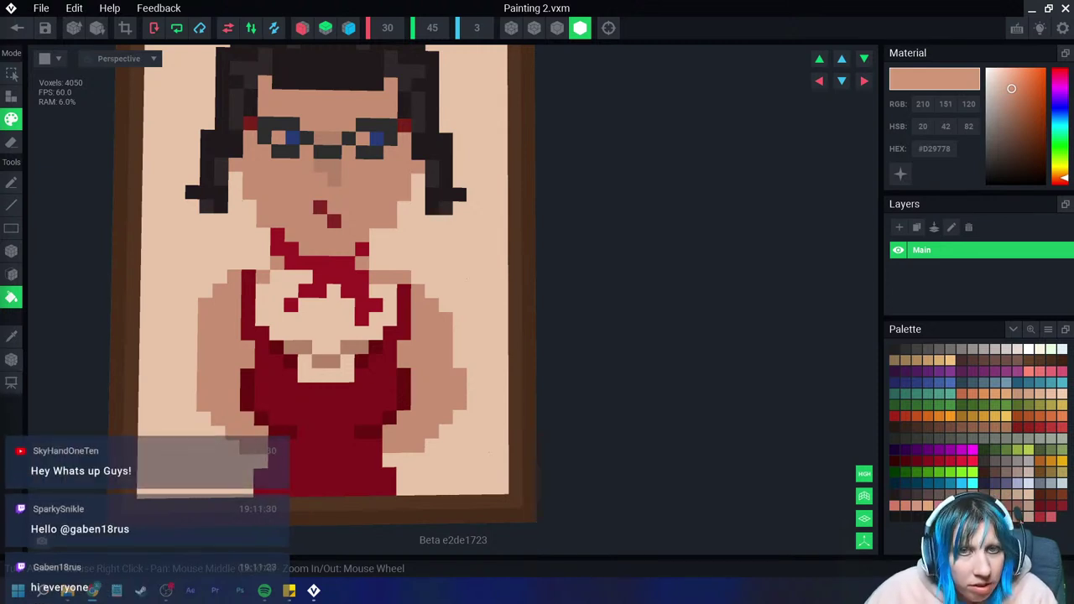
drag(0, 64, 330, 64)
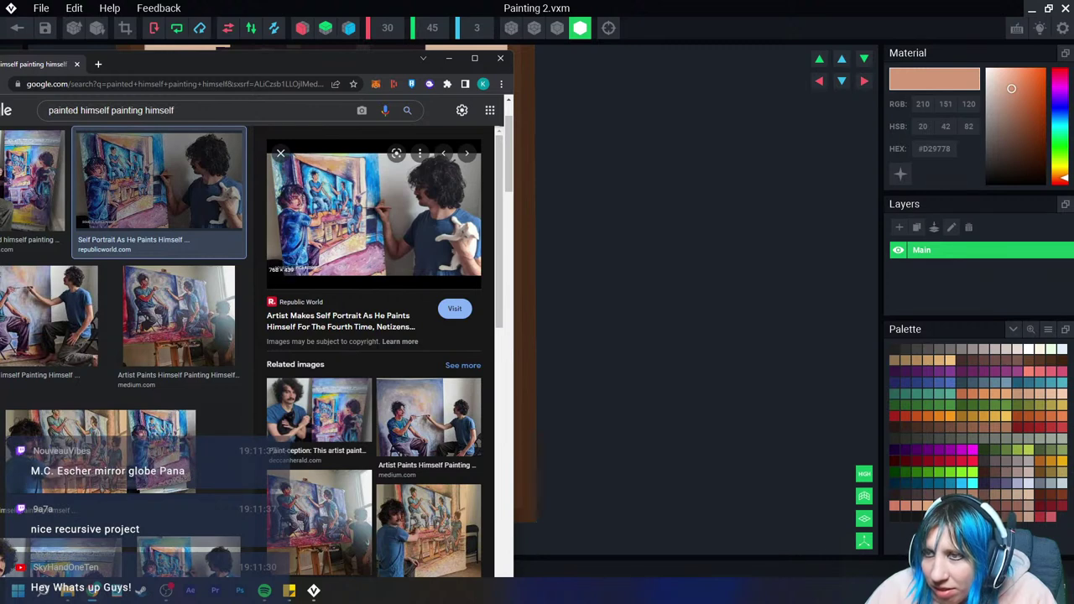
key(alt+Tab)
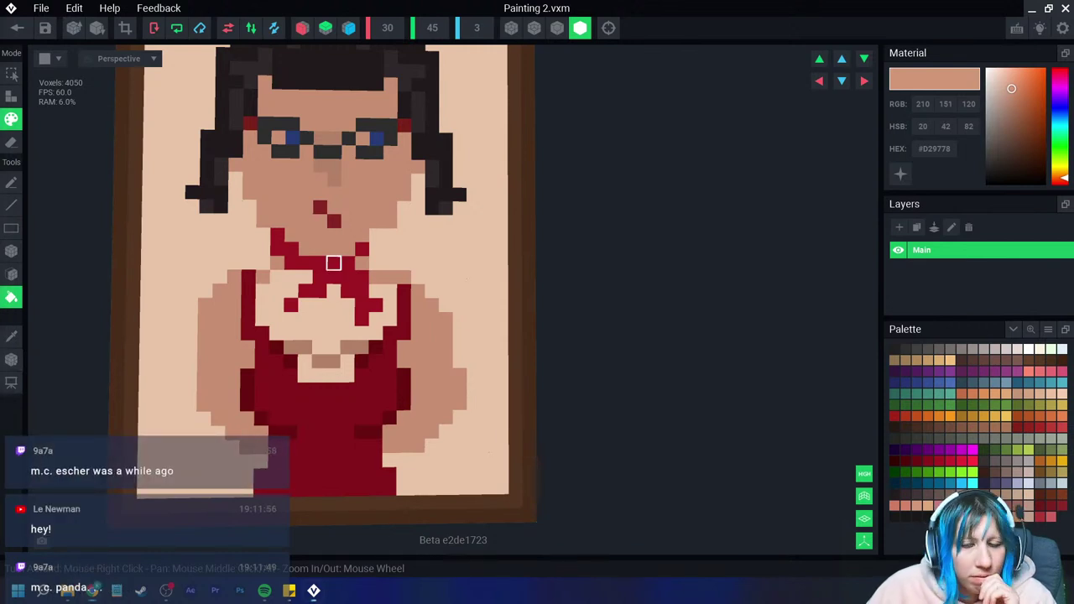
Step: Tilt the view slightly and repaint both blue eyes dark brown #452E22
scroll(327, 277, down, 2)
scroll(262, 299, up, 2)
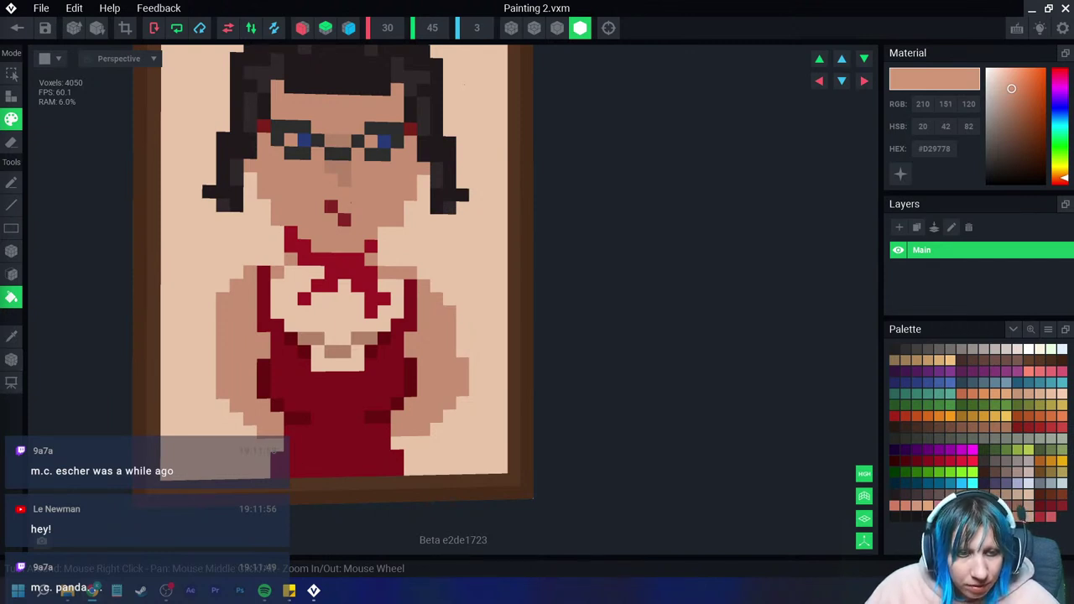
right_drag(352, 268, 367, 268)
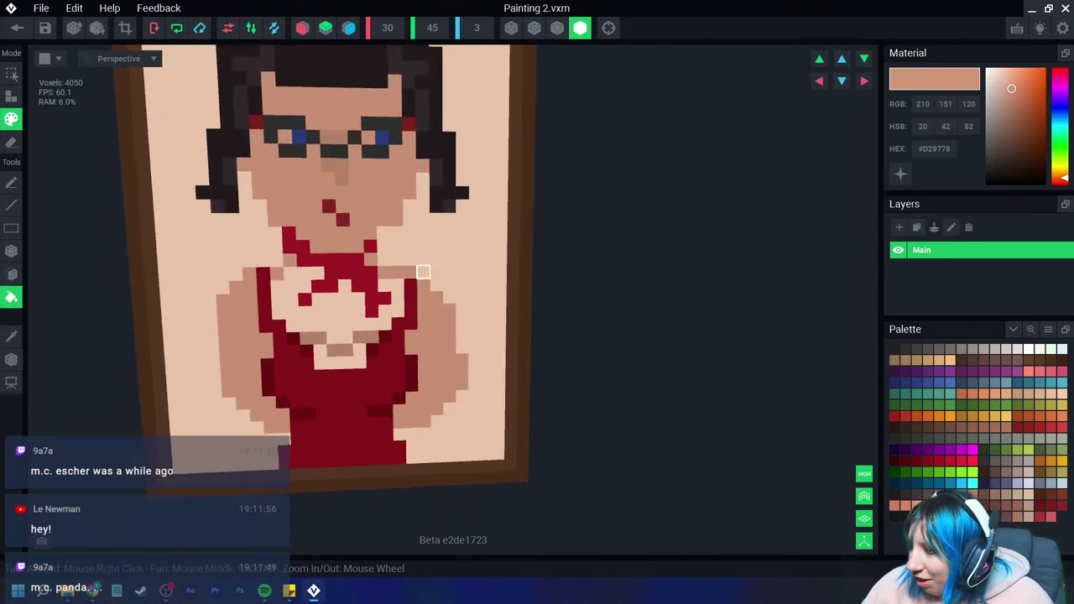
click(916, 427)
click(298, 137)
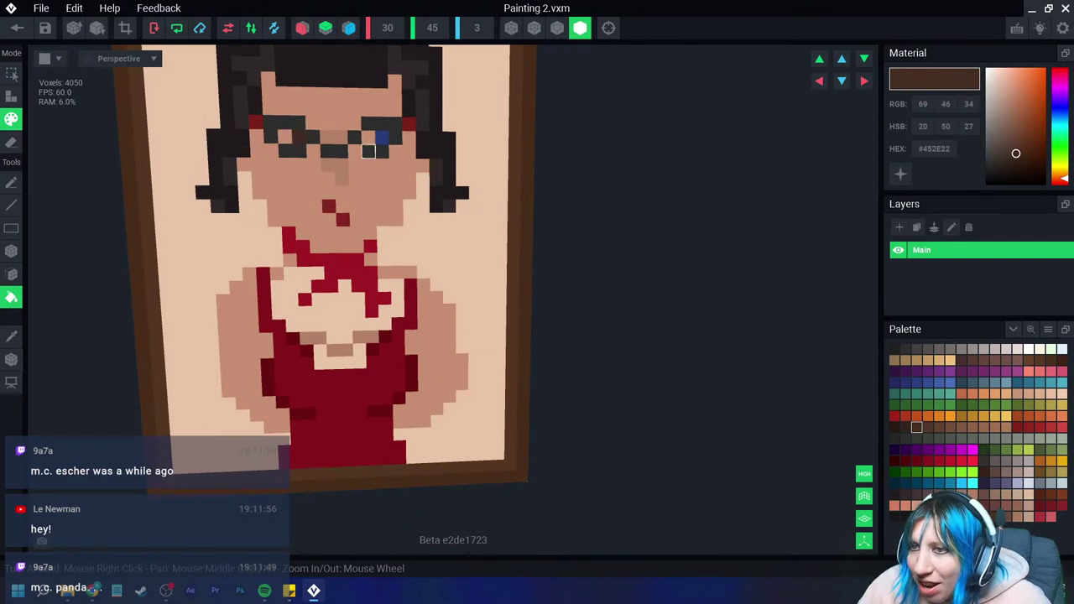
click(382, 137)
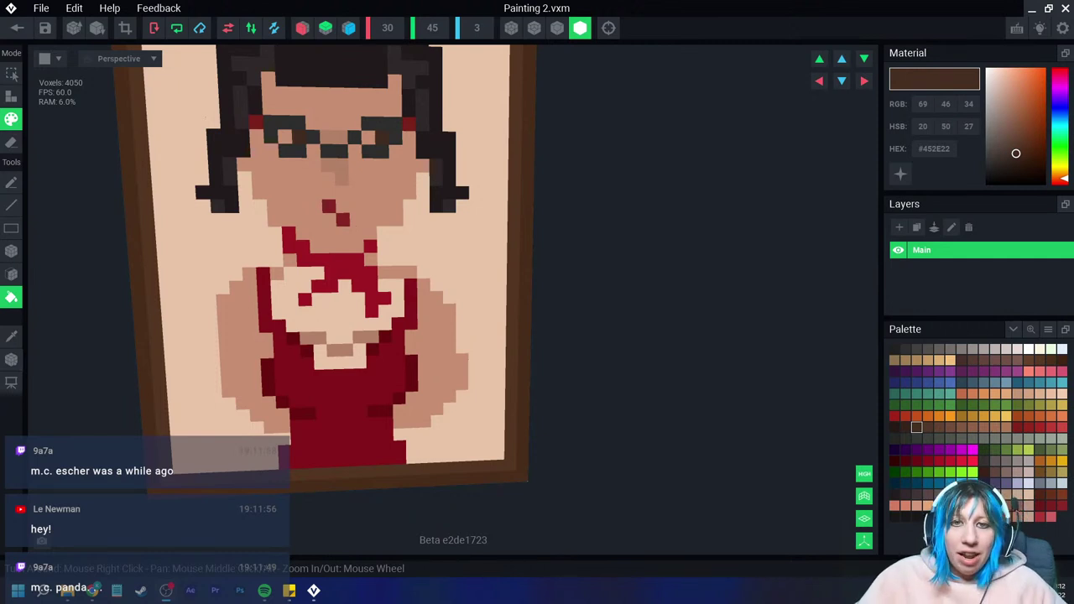
Step: Refill the shaded arm area with the sampled light peach colour
scroll(360, 371, up, 2)
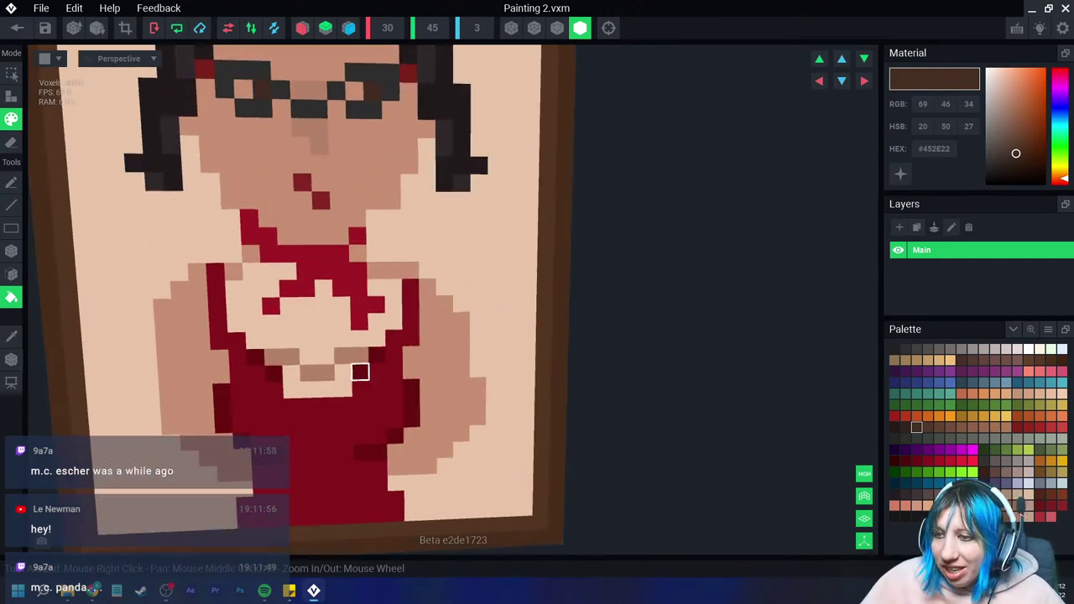
scroll(333, 386, up, 2)
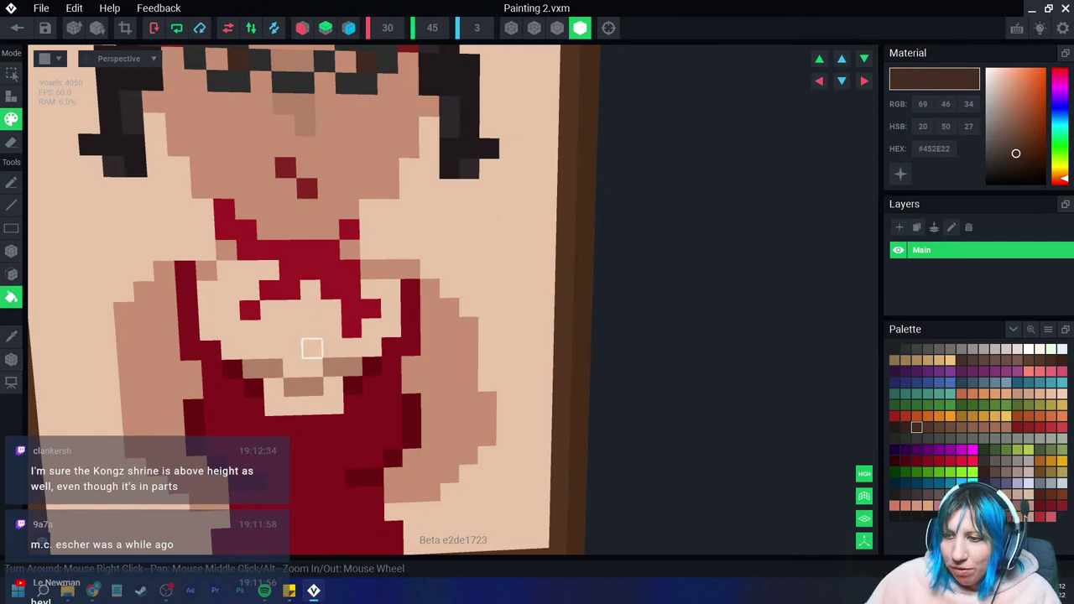
scroll(312, 349, down, 1)
scroll(352, 387, down, 2)
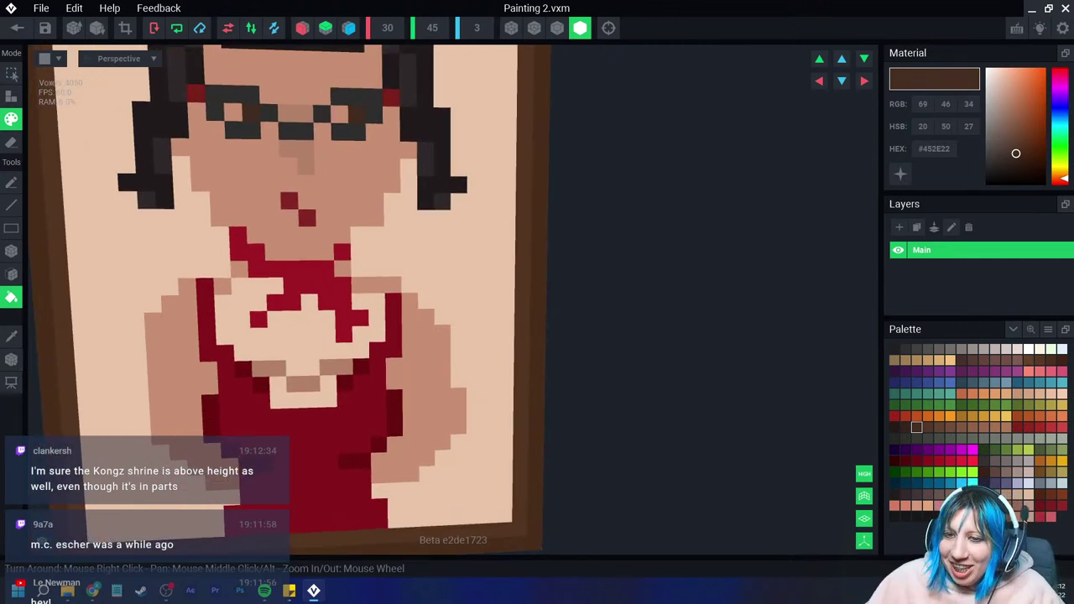
alt+click(411, 459)
click(379, 460)
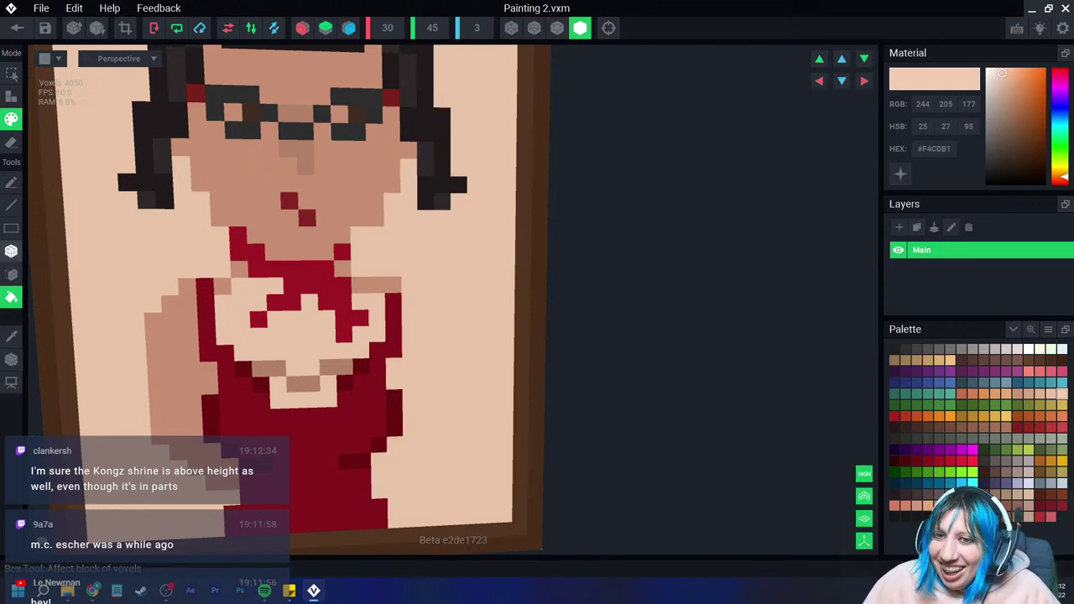
Step: Sample the darker skin tone and paint shading down the right arm onto the hand
click(11, 336)
click(187, 335)
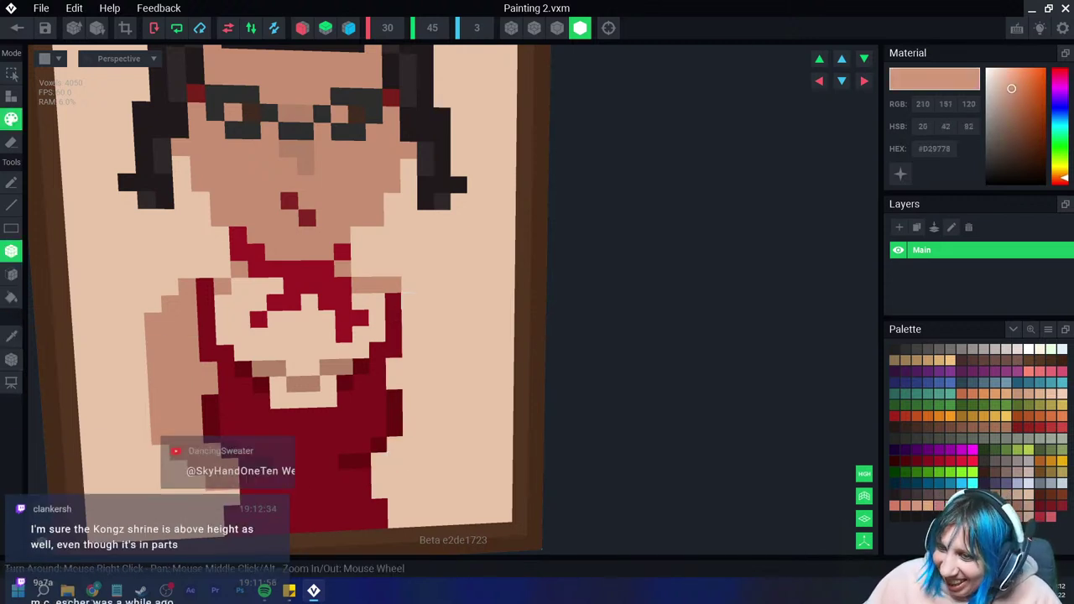
click(409, 294)
mouse_move(425, 301)
mouse_down()
mouse_move(425, 332)
mouse_move(442, 348)
mouse_up()
click(442, 365)
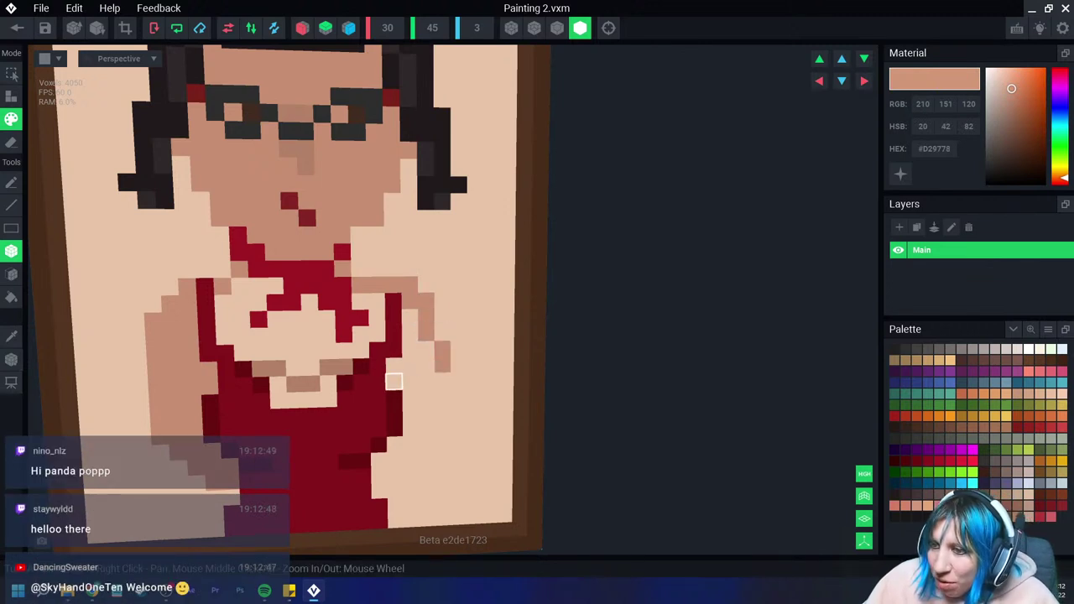
click(410, 382)
click(409, 397)
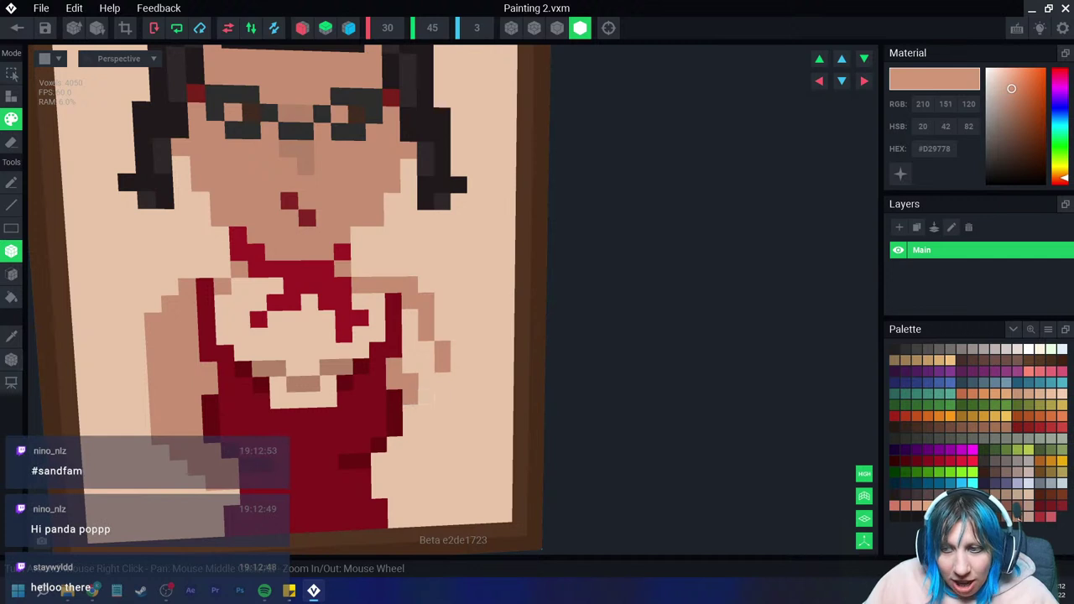
click(427, 412)
click(458, 380)
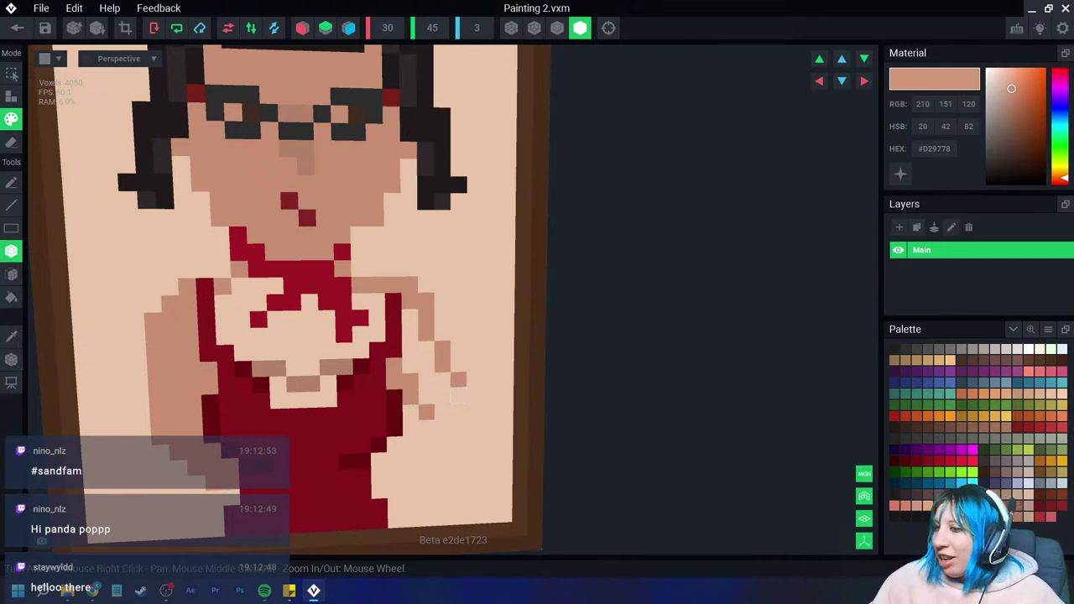
mouse_move(474, 411)
mouse_down()
mouse_move(504, 409)
mouse_move(457, 427)
mouse_up()
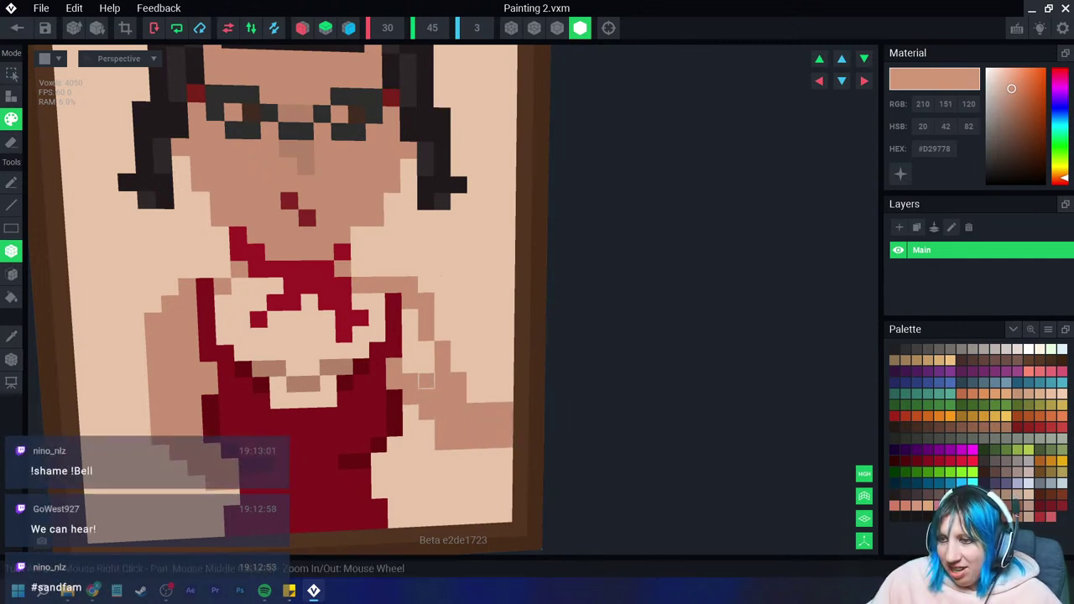
Step: Recolour the pale chest voxels to skin tone and sample a mid skin tone
scroll(458, 460, down, 3)
scroll(461, 482, up, 2)
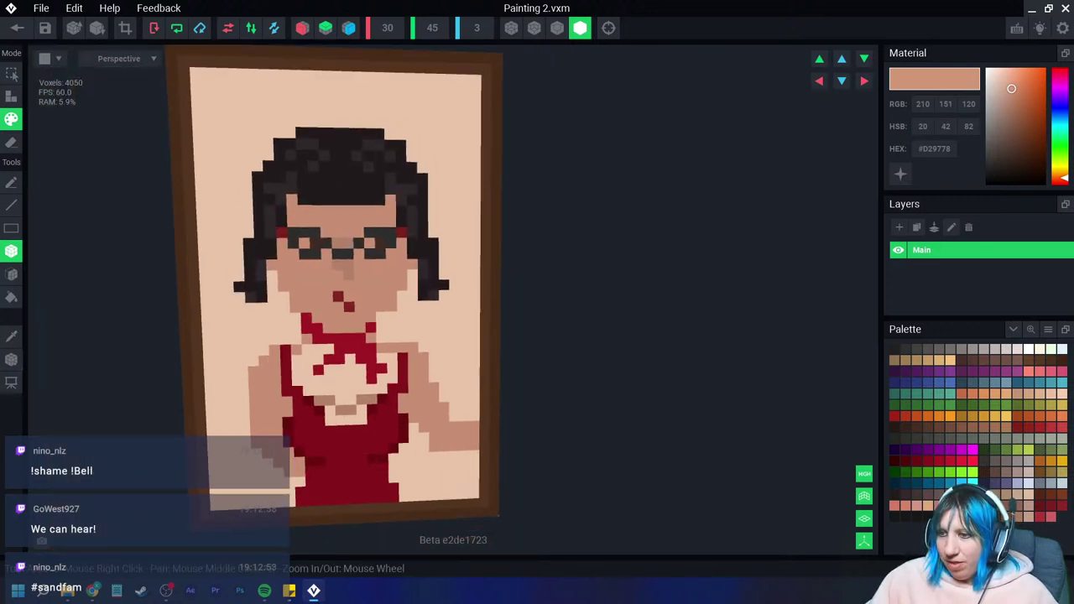
scroll(453, 420, up, 2)
scroll(371, 484, down, 2)
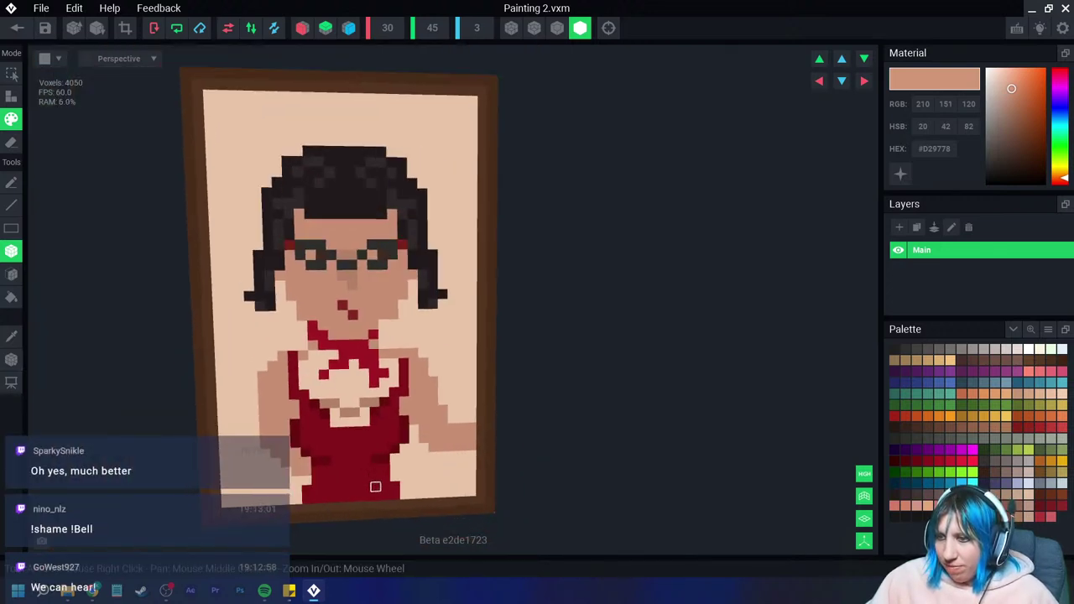
scroll(420, 512, down, 1)
scroll(339, 460, up, 3)
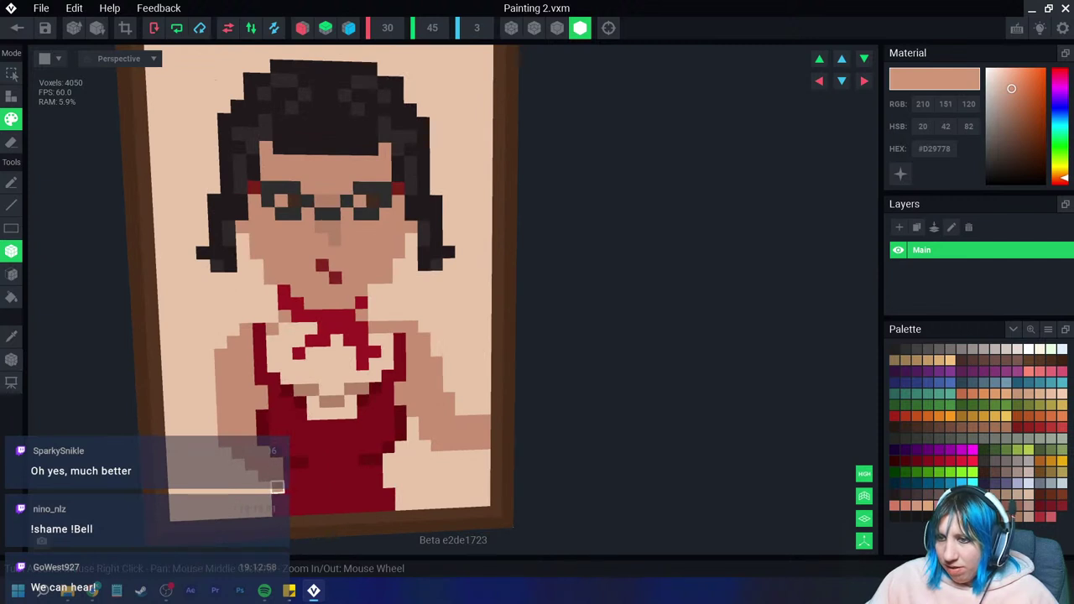
click(10, 273)
click(302, 369)
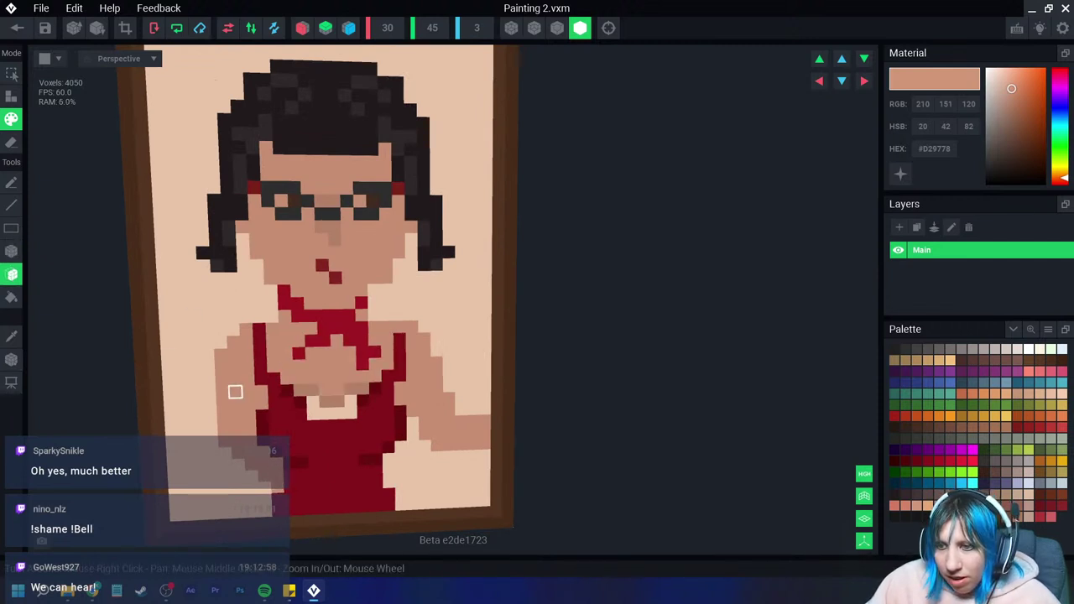
alt+click(436, 432)
Step: Choose dark grey #302F2F for the dress dots with the single-voxel paint tool
scroll(383, 494, down, 3)
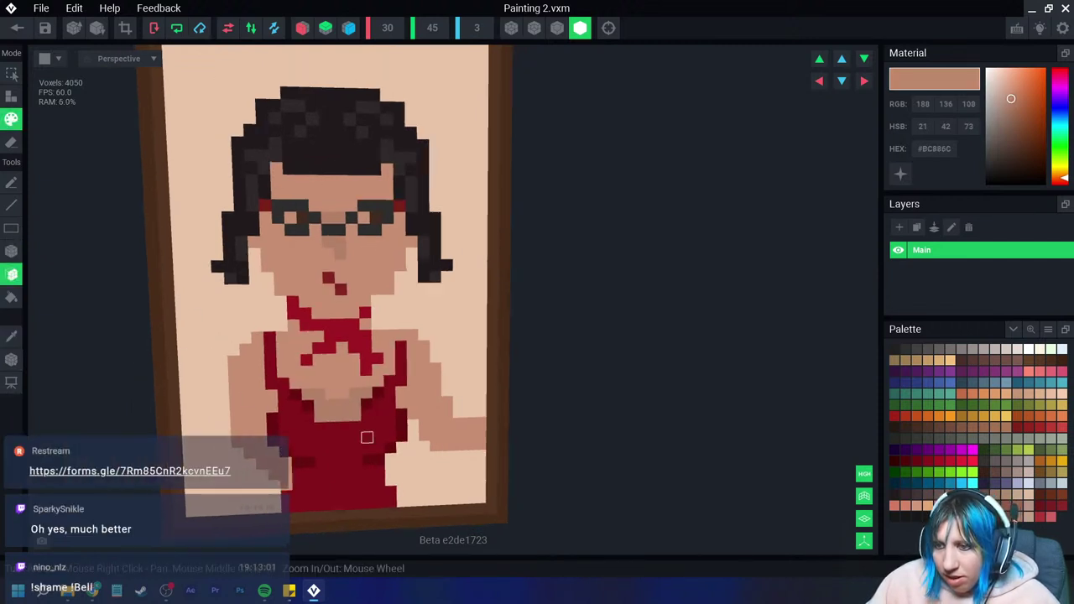
scroll(340, 450, up, 2)
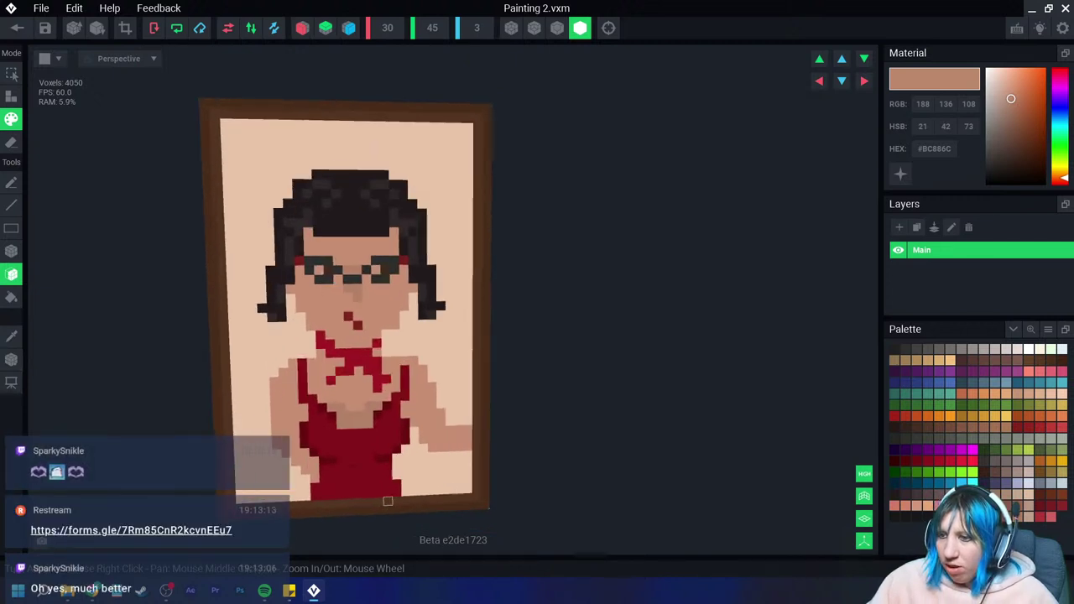
scroll(340, 451, up, 2)
key(alt)
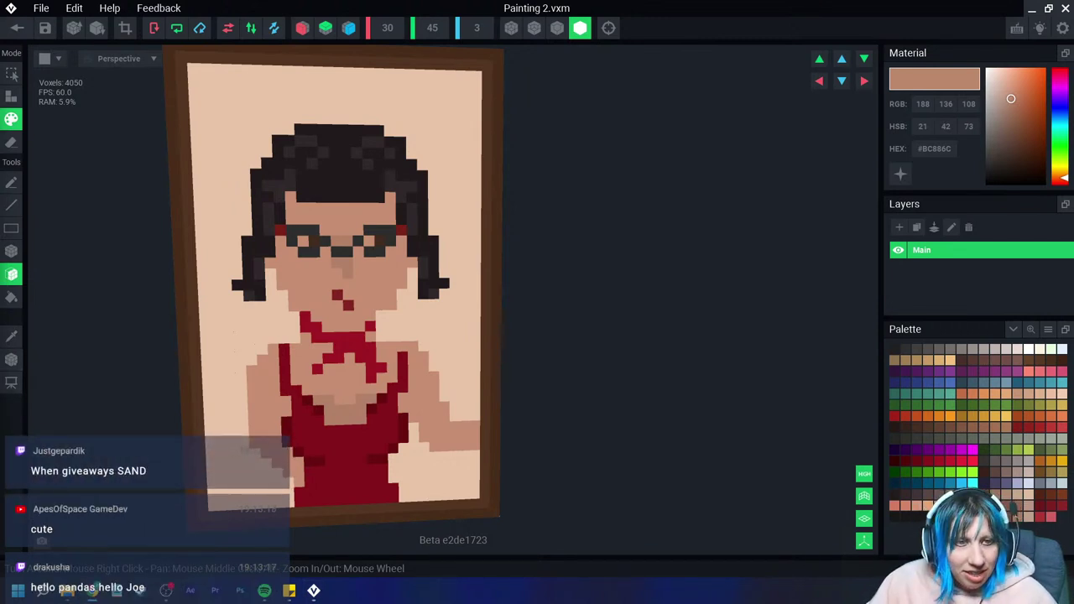
click(905, 349)
click(12, 251)
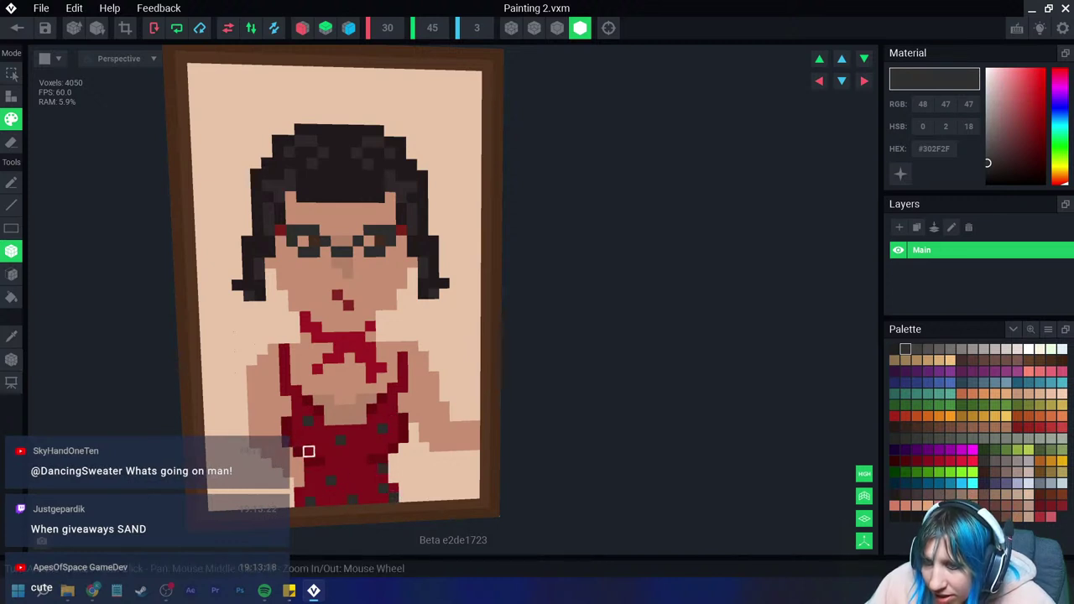
Step: Pick a light grey #D4C8C3 swatch for highlights on the red bow
click(1006, 349)
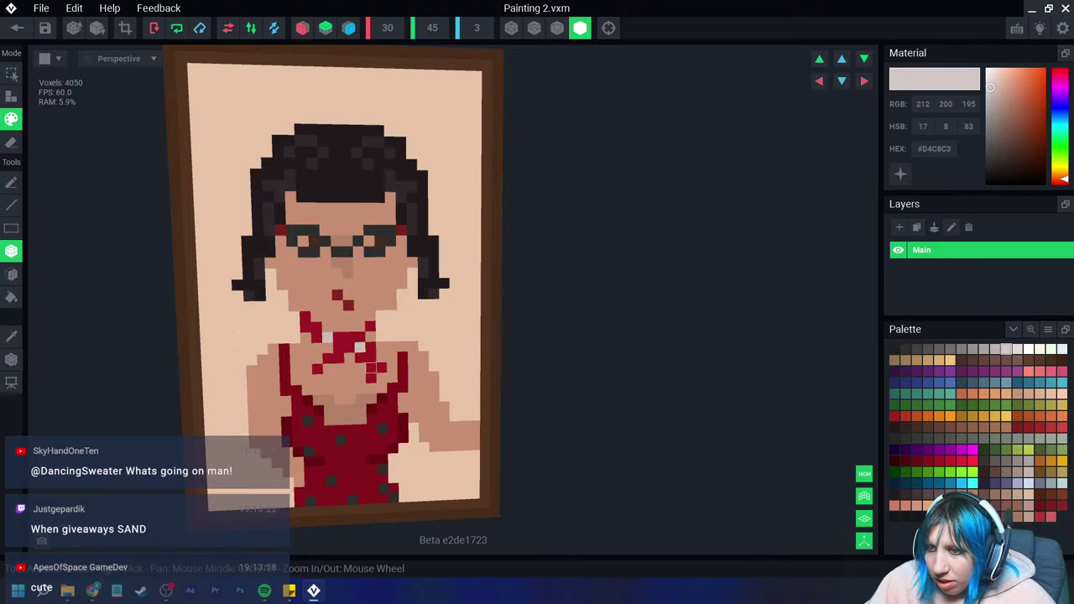
scroll(362, 425, down, 2)
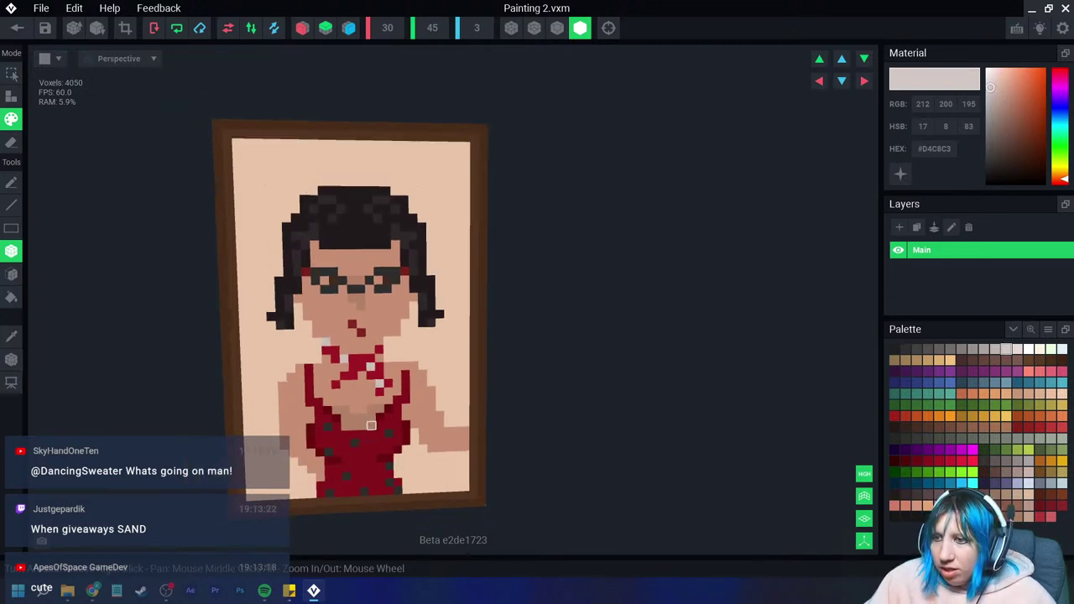
scroll(371, 426, up, 3)
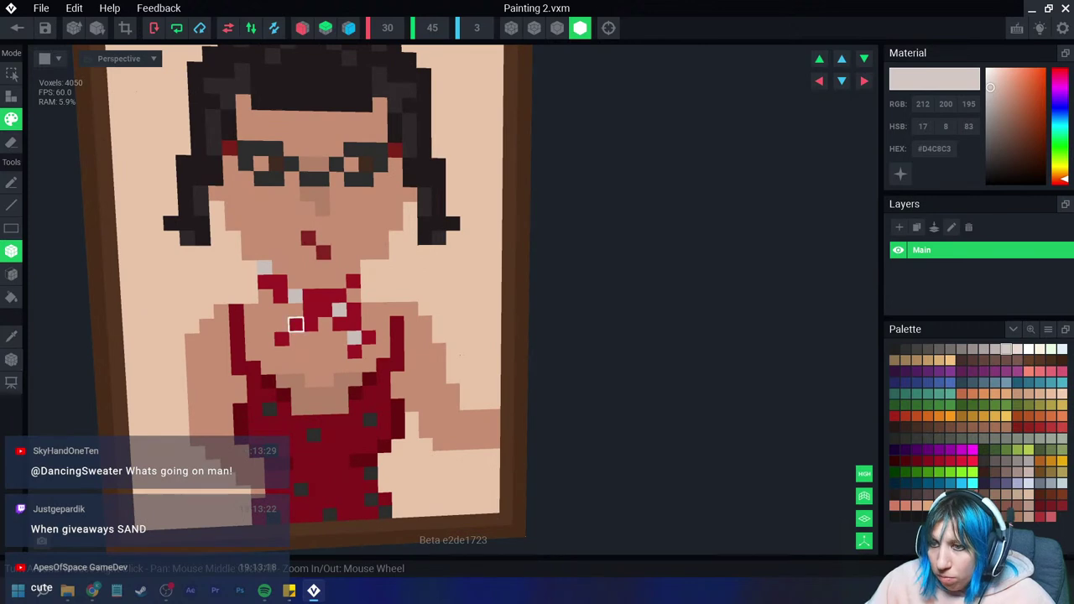
scroll(360, 461, down, 2)
scroll(355, 445, down, 1)
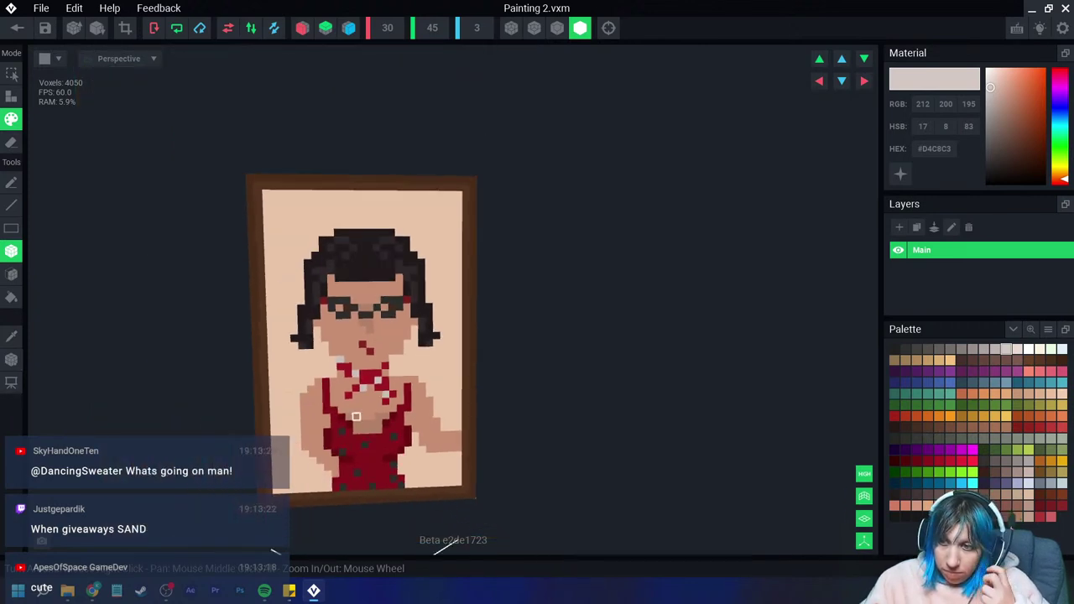
scroll(351, 404, up, 3)
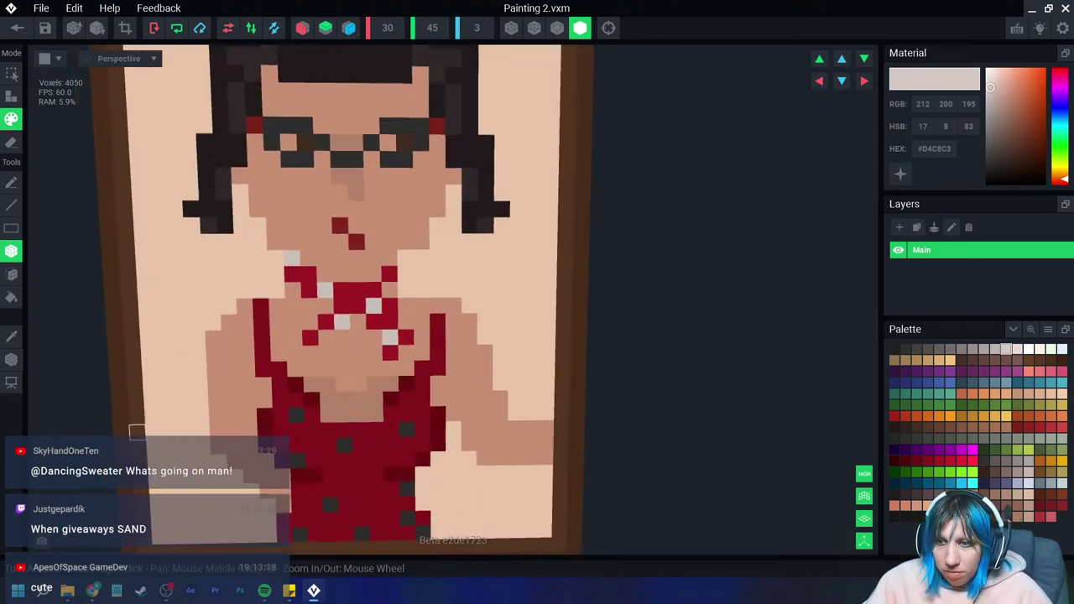
Step: Sample the dress red #8C131B and add voxels extending the red neckline
click(453, 321)
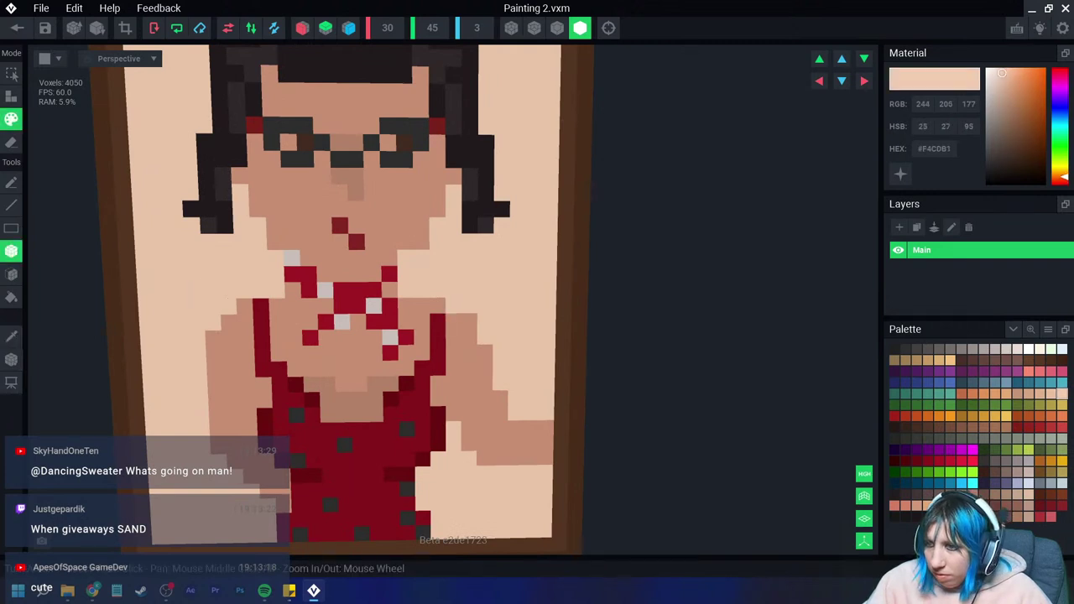
click(11, 336)
alt+click(437, 337)
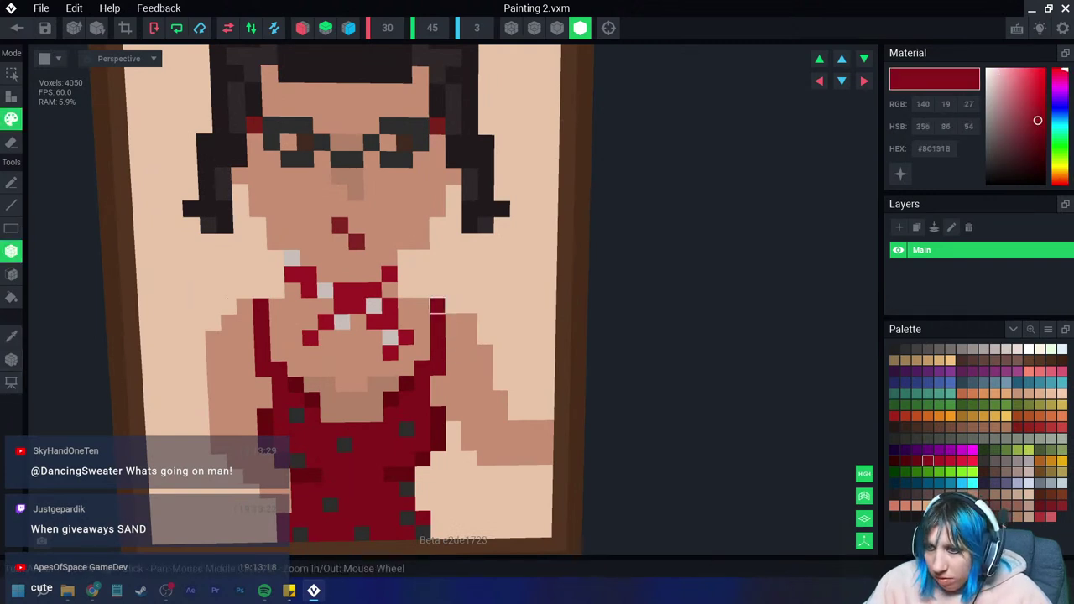
click(414, 290)
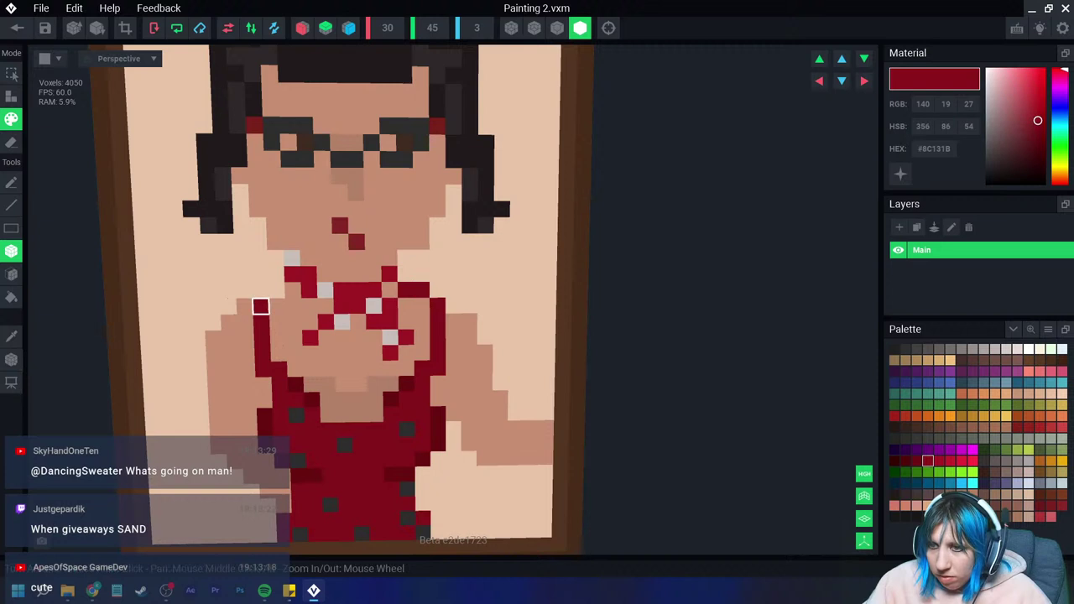
scroll(278, 338, down, 4)
scroll(352, 378, down, 1)
scroll(352, 378, up, 1)
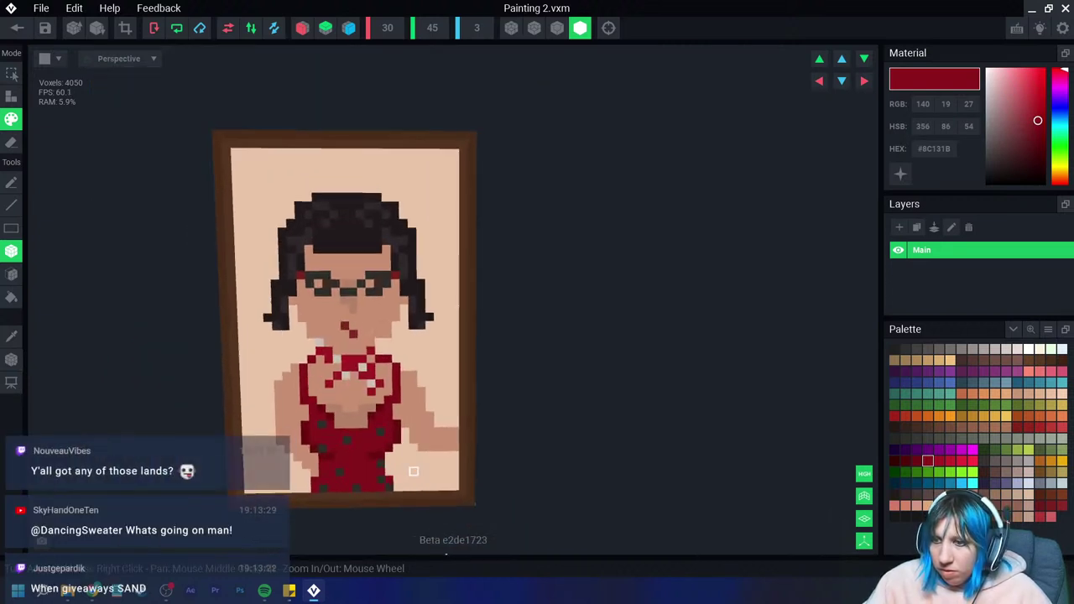
scroll(432, 467, down, 1)
scroll(431, 467, up, 3)
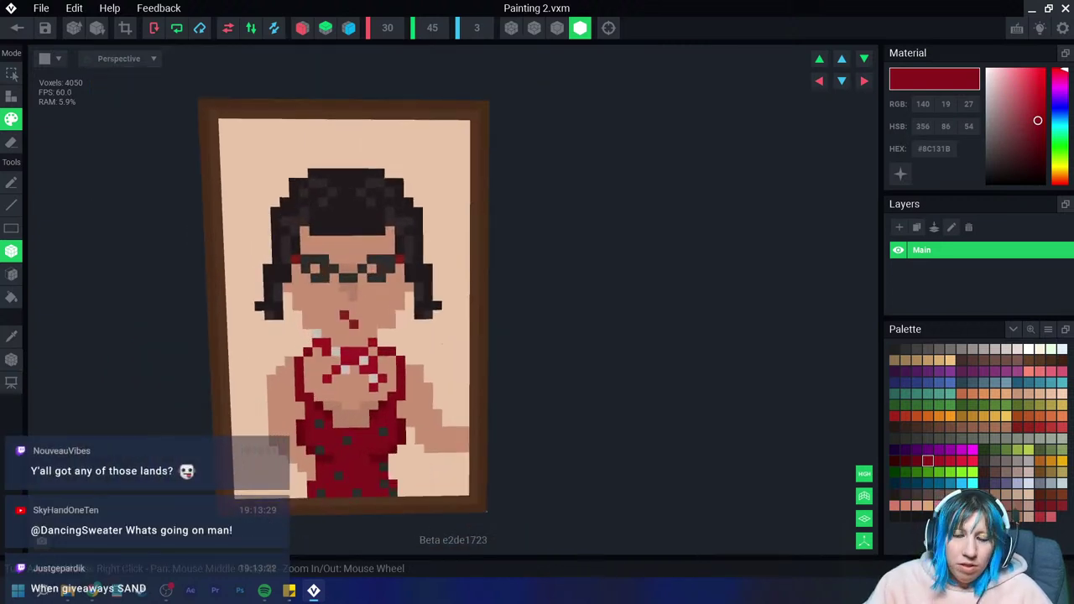
Step: Lengthen the dark hair down both sides of the face and over the left shoulder
right_drag(364, 403, 364, 400)
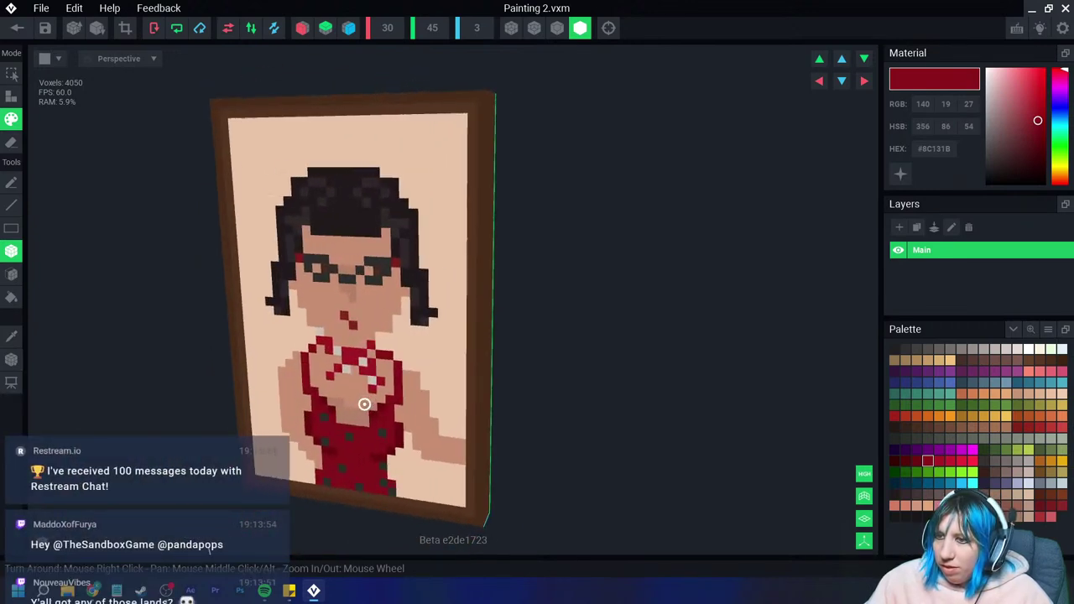
scroll(364, 400, up, 2)
scroll(375, 417, up, 1)
scroll(315, 227, up, 1)
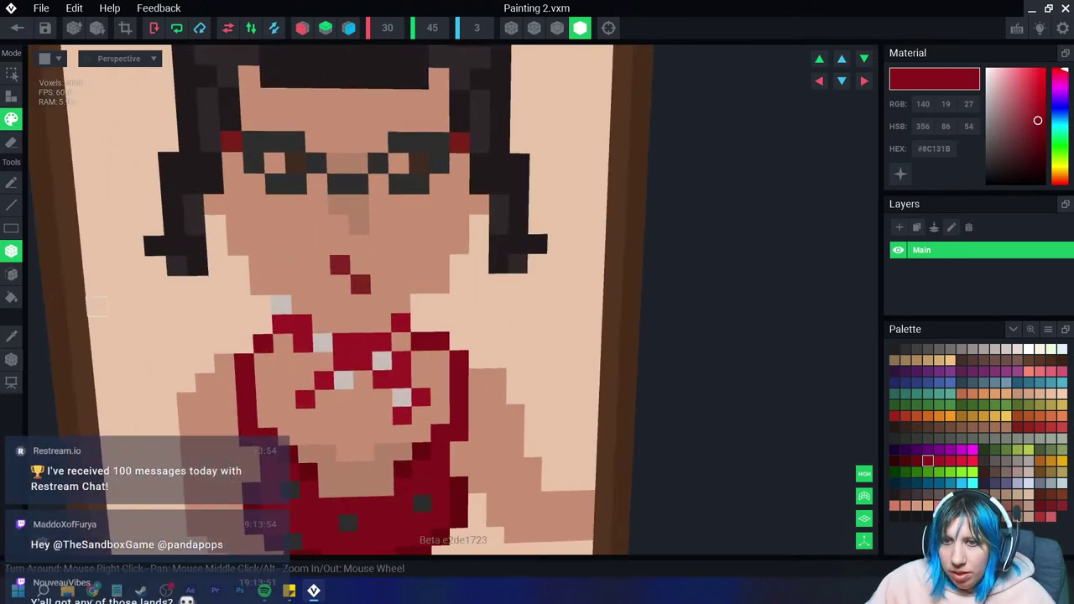
click(194, 243)
drag(215, 225, 216, 266)
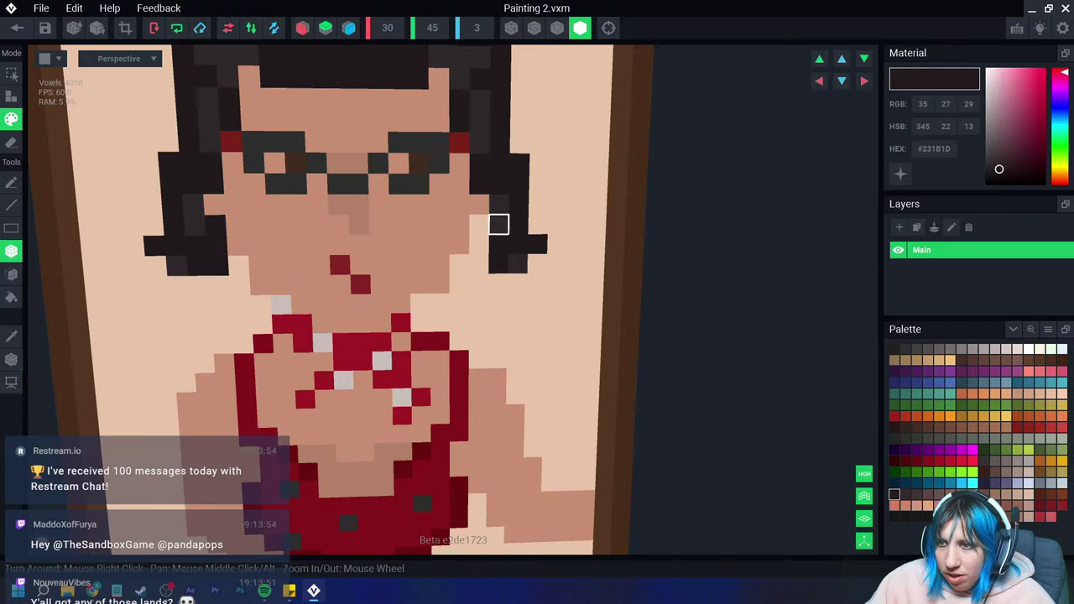
mouse_move(479, 284)
mouse_down()
mouse_move(459, 264)
mouse_move(497, 283)
mouse_move(460, 283)
mouse_up()
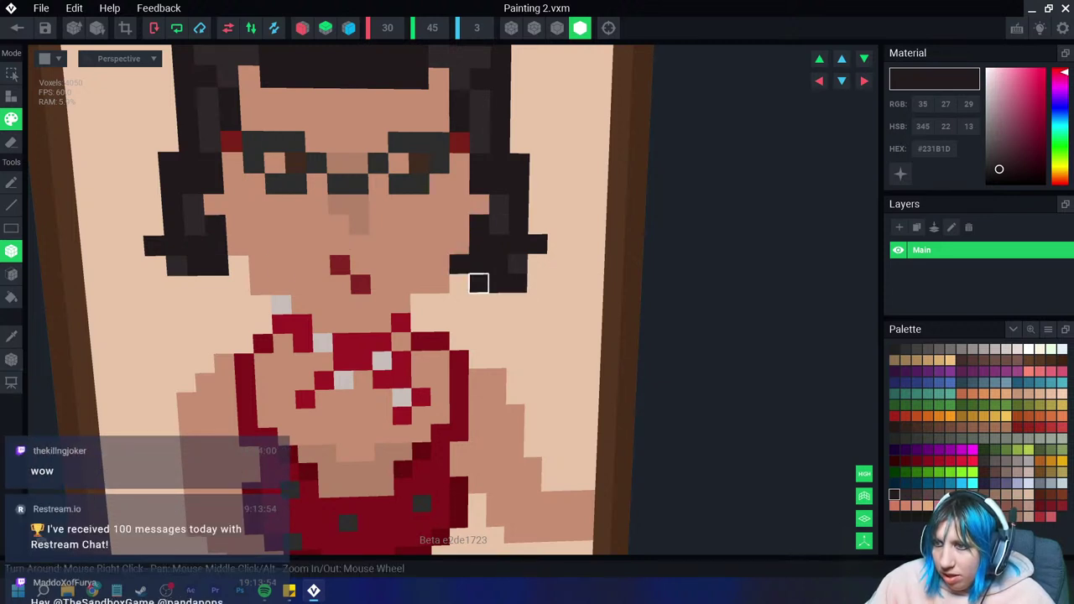
mouse_move(220, 285)
mouse_down()
mouse_move(240, 266)
mouse_move(178, 285)
mouse_up()
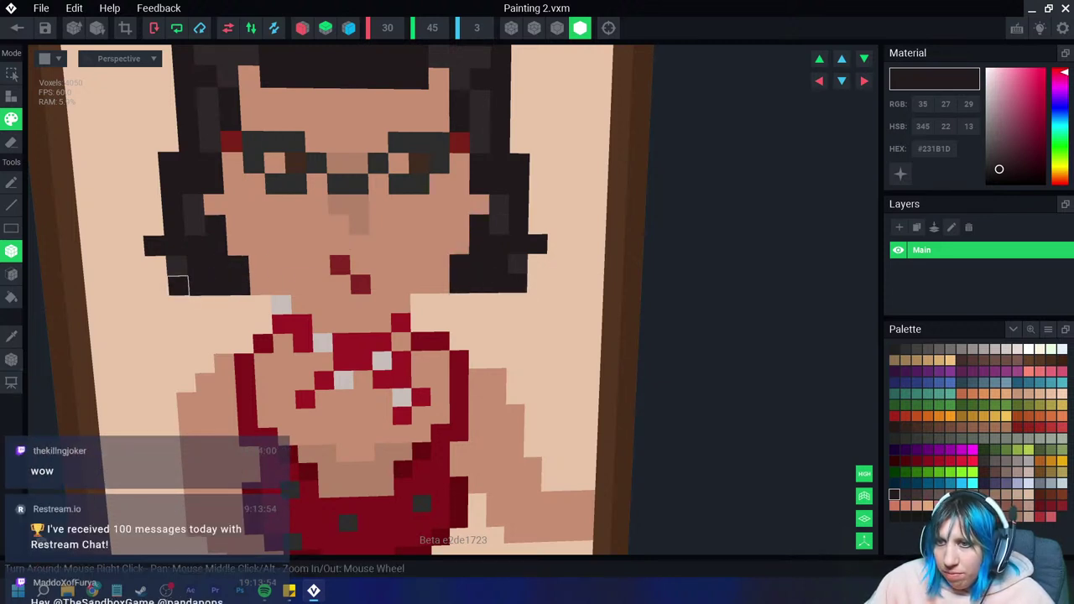
scroll(252, 306, down, 2)
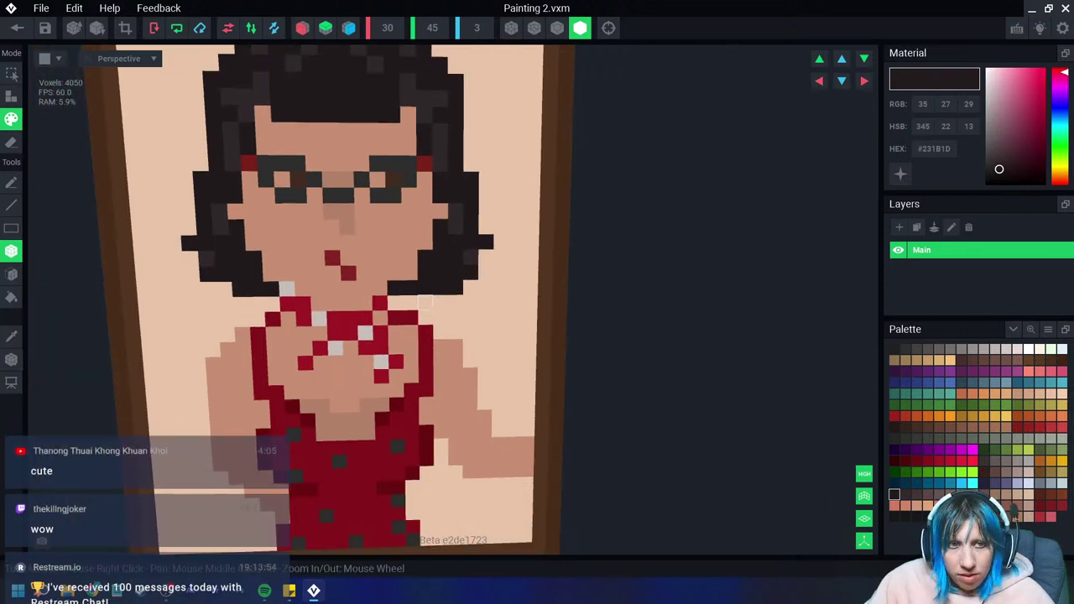
mouse_move(425, 303)
mouse_down()
mouse_move(471, 287)
mouse_move(425, 302)
mouse_move(455, 317)
mouse_up()
mouse_move(264, 304)
mouse_down()
mouse_move(255, 319)
mouse_move(240, 290)
mouse_move(225, 289)
mouse_up()
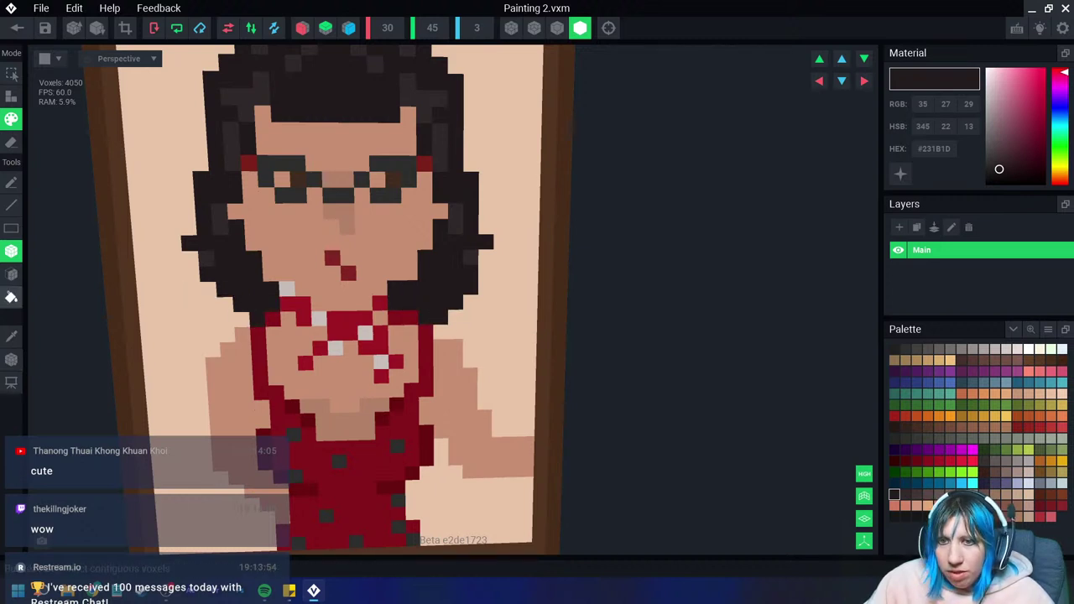
Step: Sample the hair shade #312A2C and repaint voxels at the top of the hair
click(11, 336)
click(221, 225)
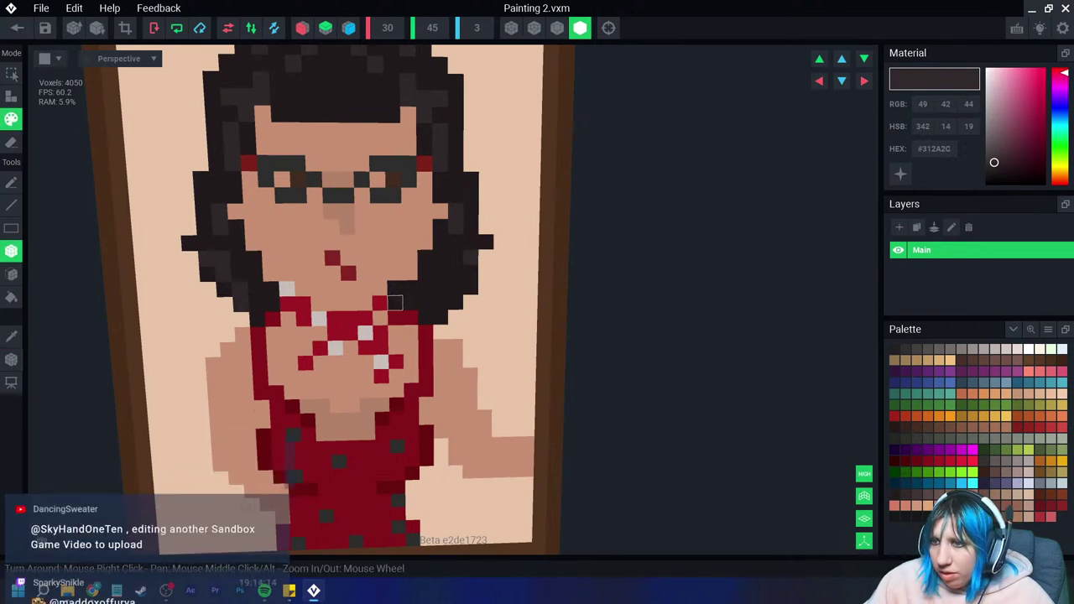
middle_drag(456, 288, 457, 299)
middle_drag(329, 92, 331, 137)
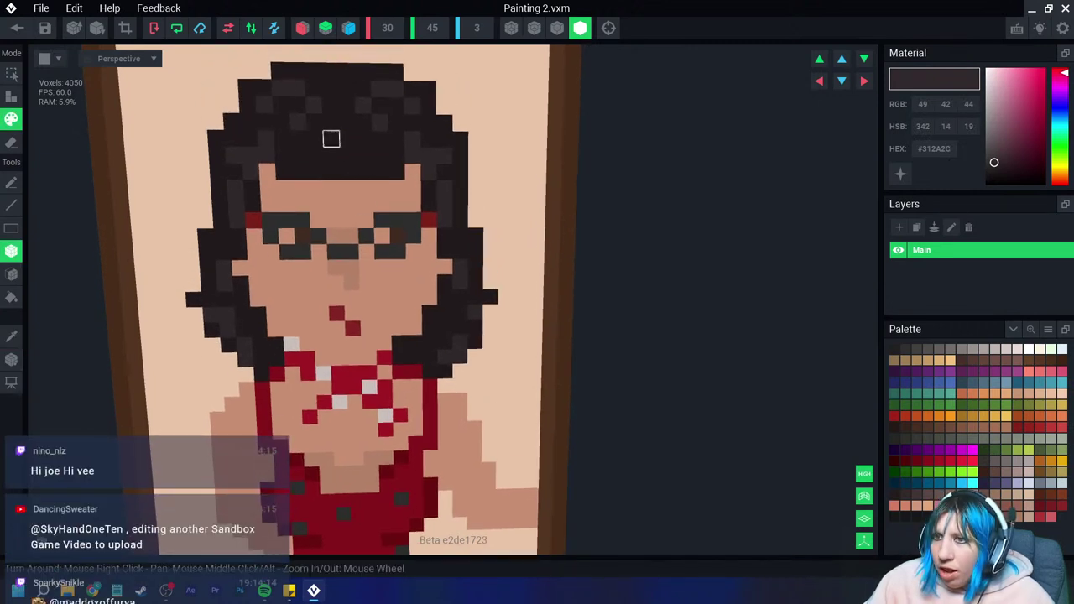
drag(221, 236, 207, 236)
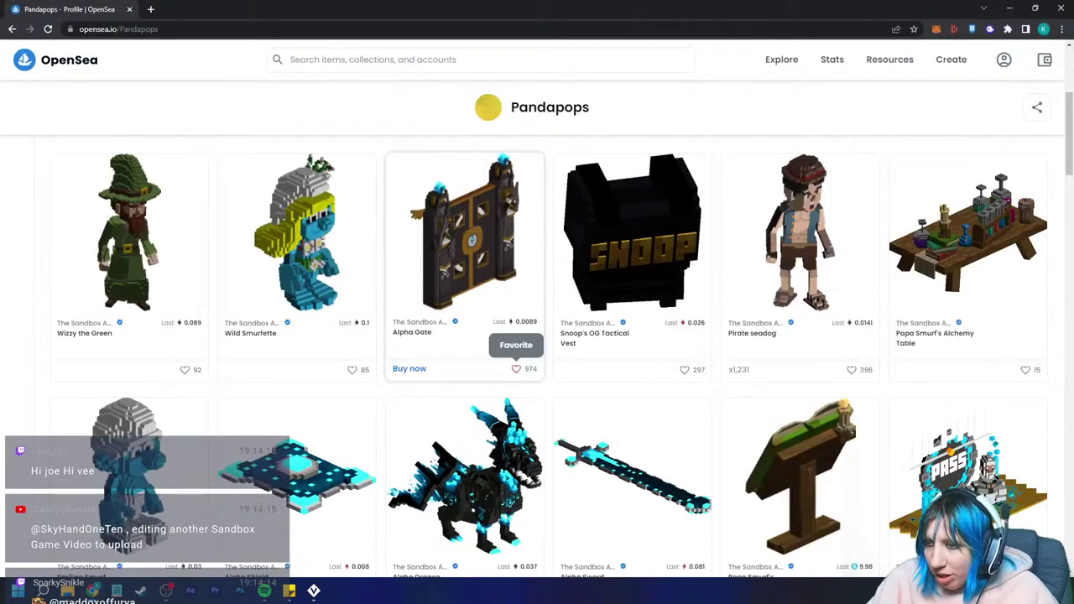
Step: Switch to the browser and enlarge the Scruffy dog's 3D model preview
scroll(537, 335, down, 2)
scroll(537, 336, up, 3)
scroll(537, 335, up, 2)
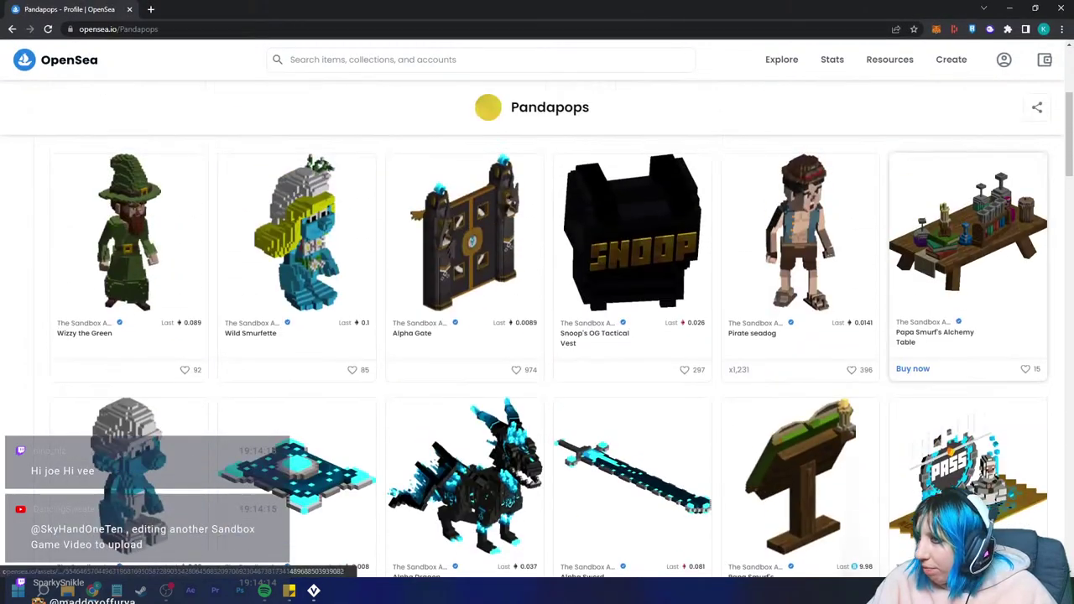
scroll(537, 336, up, 2)
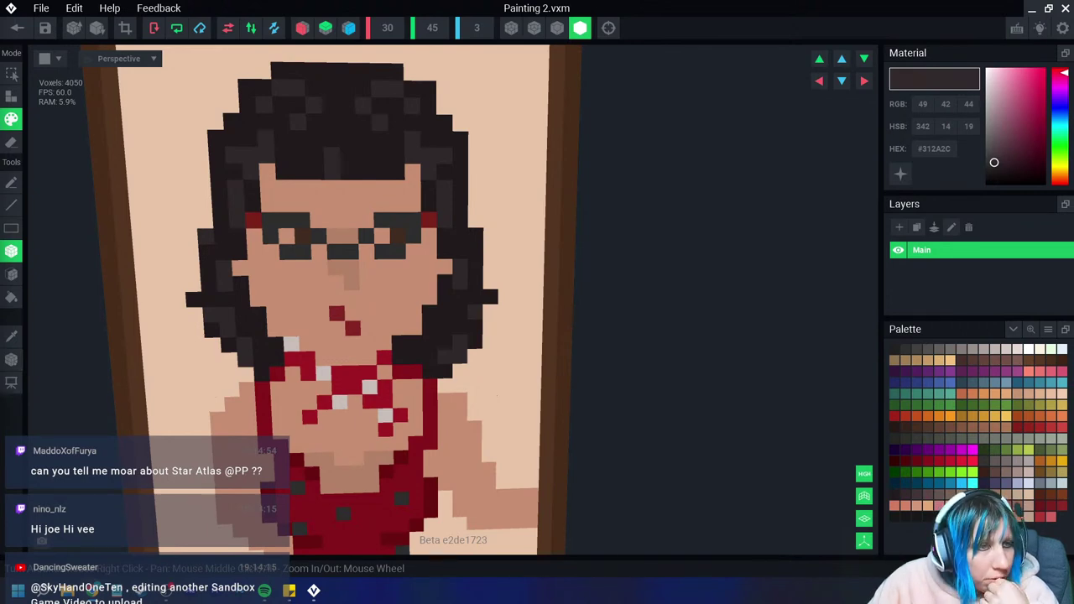
key(alt+Tab)
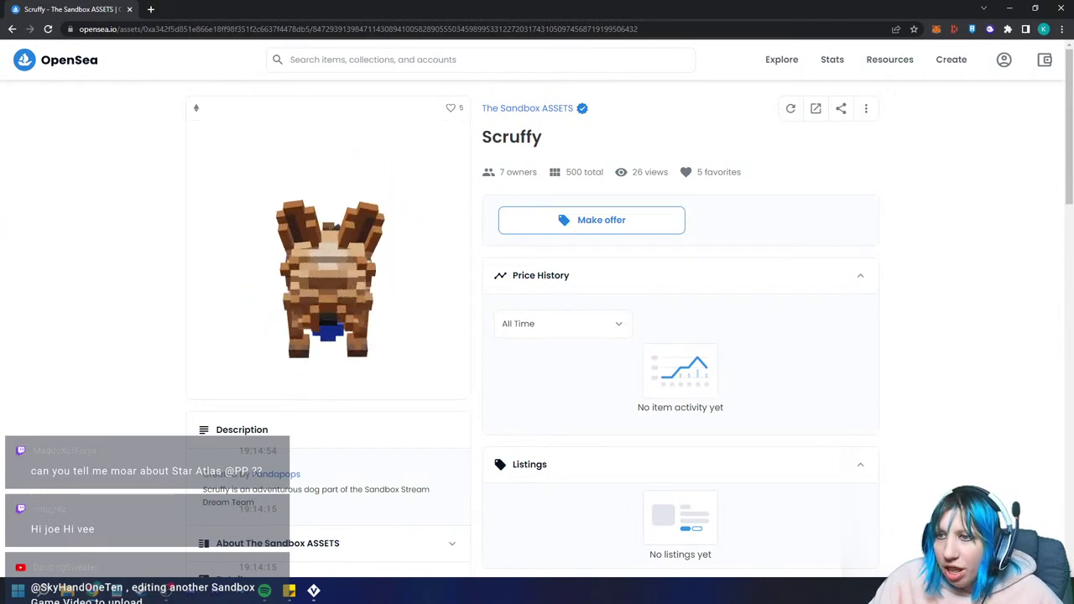
click(328, 268)
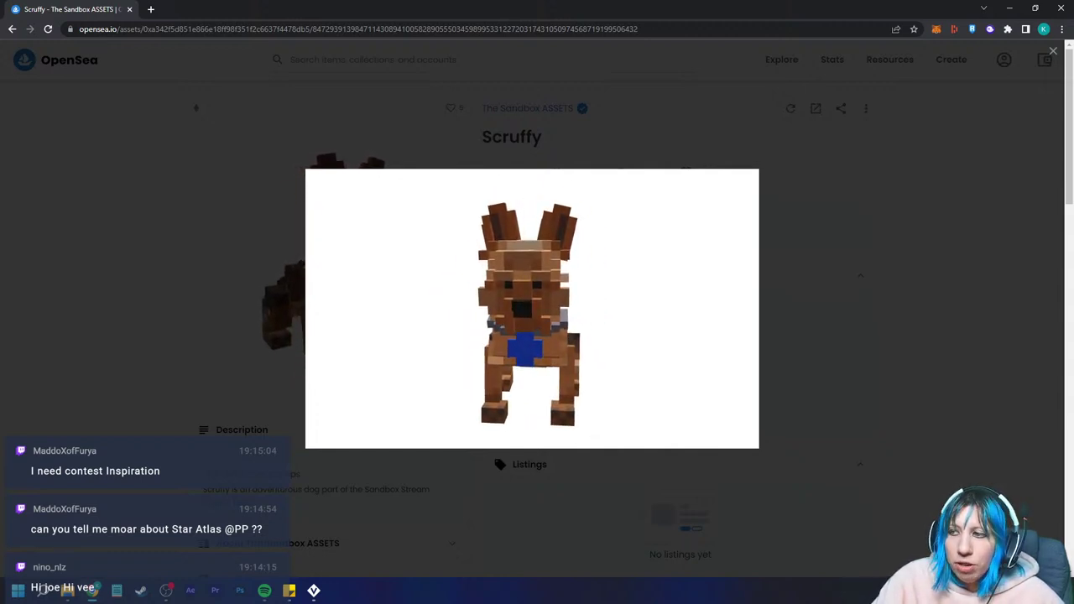
scroll(537, 302, down, 2)
key(Escape)
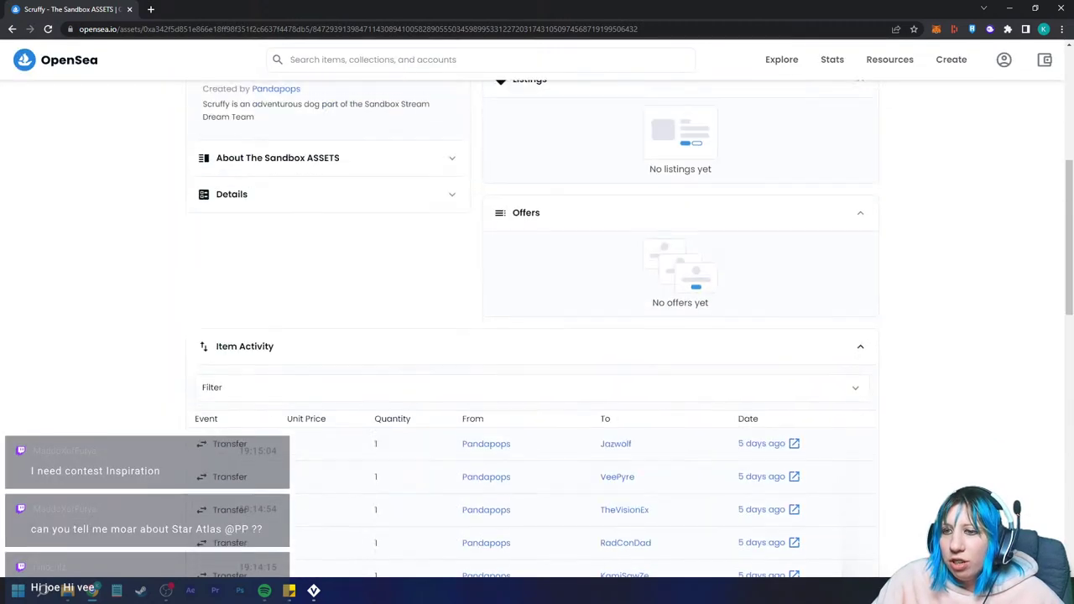
Step: View the dog model enlarged once more, then return to the creator's profile grid
scroll(537, 302, up, 2)
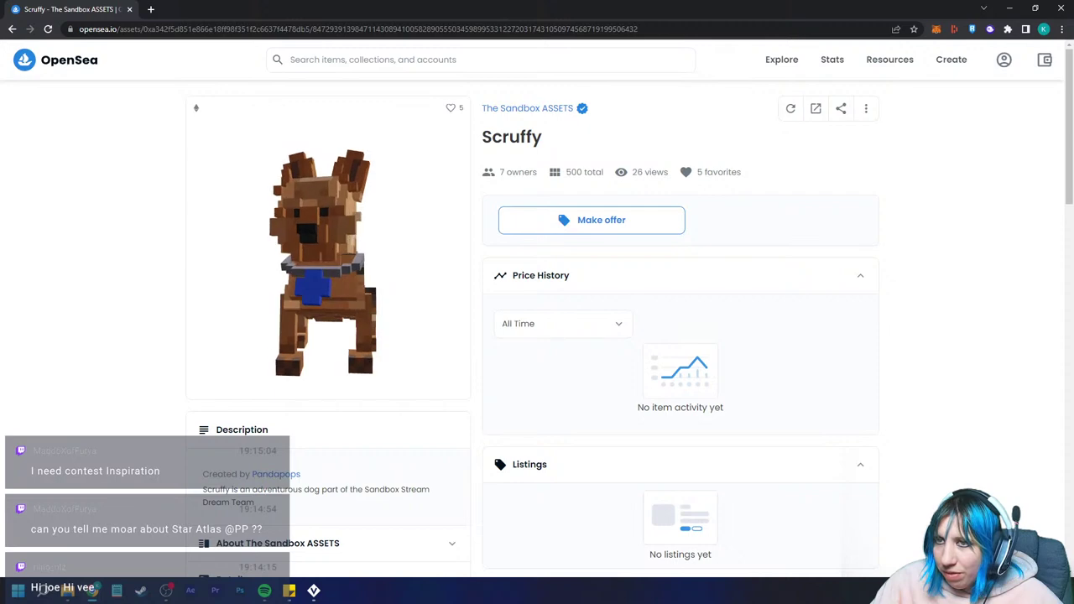
click(323, 264)
key(Escape)
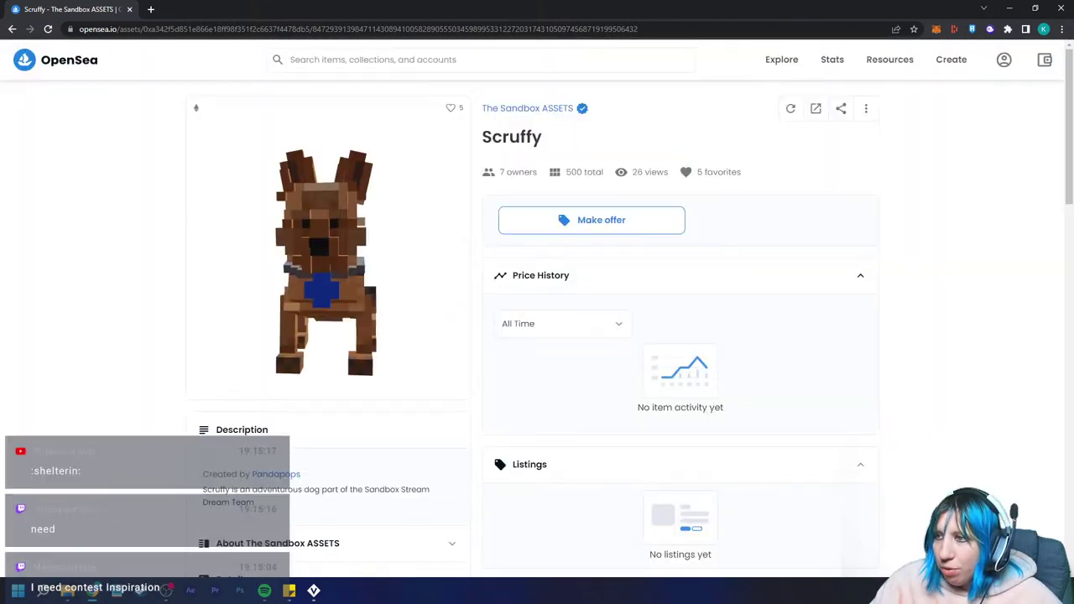
click(275, 474)
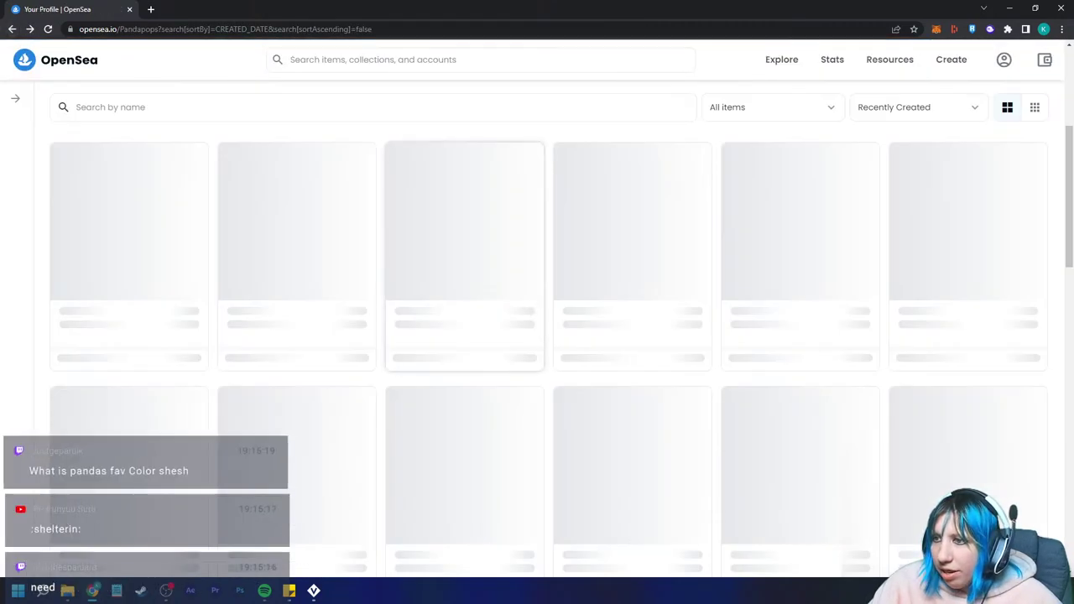
Step: Open the Weapon Crate Common asset, enlarge its 3D preview, then close the browser
scroll(630, 243, down, 3)
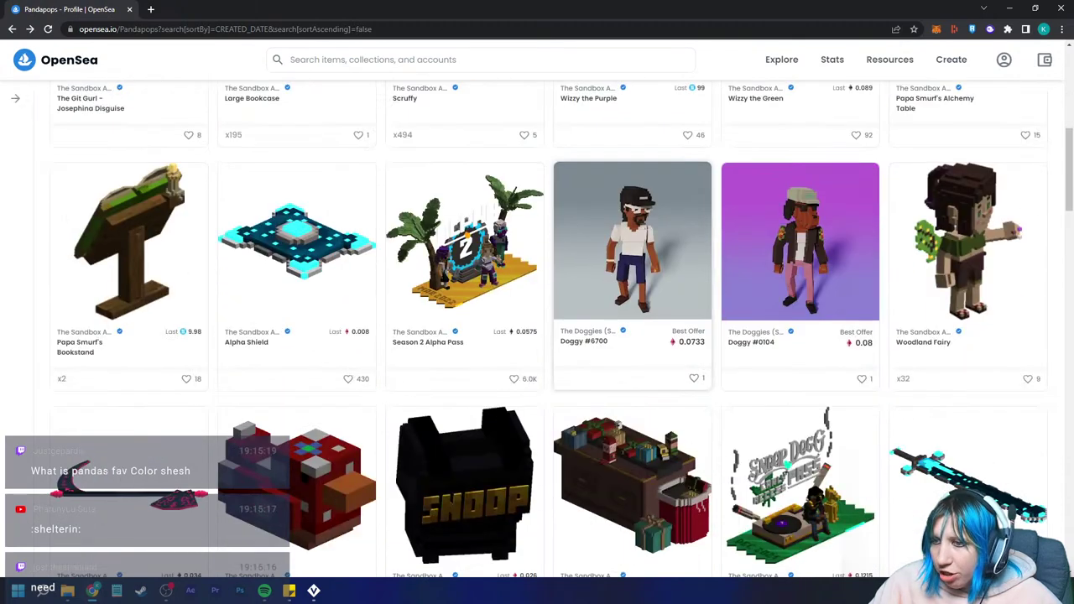
scroll(629, 243, down, 1)
scroll(630, 243, down, 3)
scroll(629, 252, down, 2)
click(629, 252)
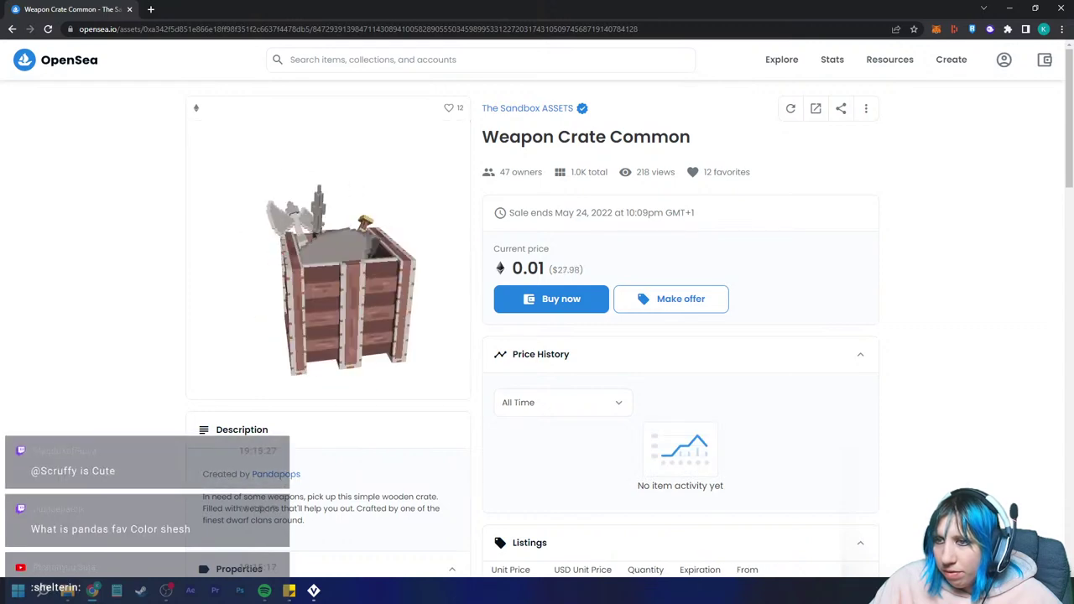
click(325, 268)
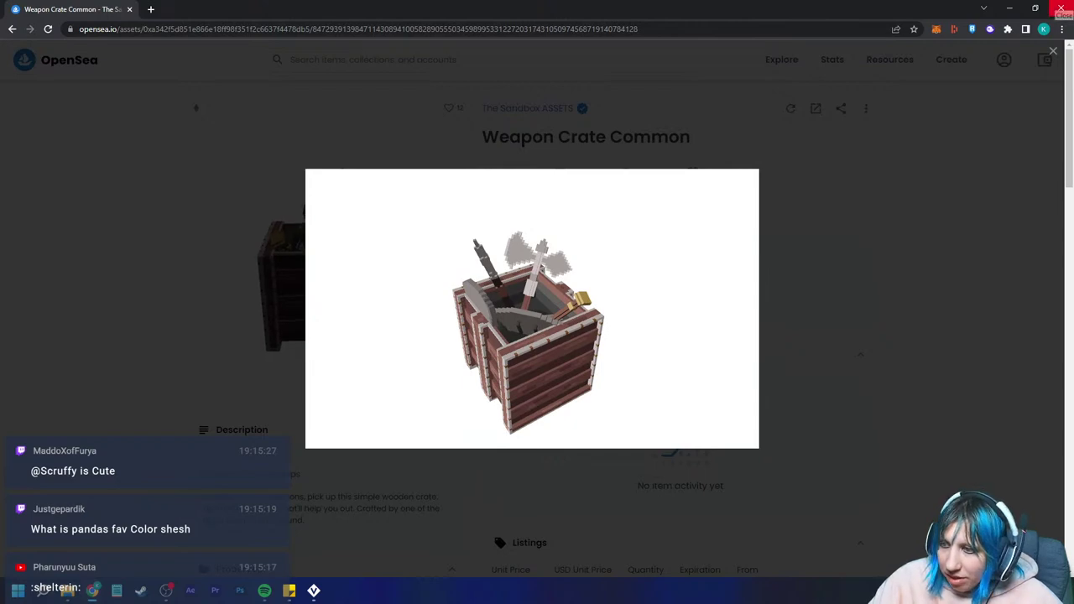
click(1063, 8)
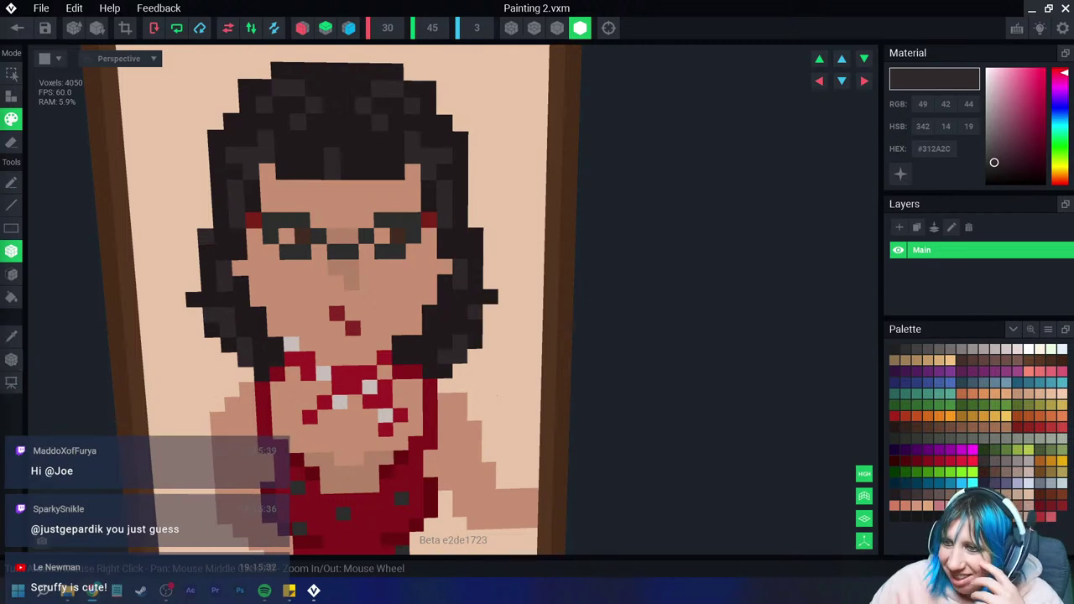
Step: Sample the face's skin tone, copy and paste its hex code, and nudge the shade
scroll(463, 395, down, 3)
scroll(462, 394, up, 1)
scroll(462, 395, up, 1)
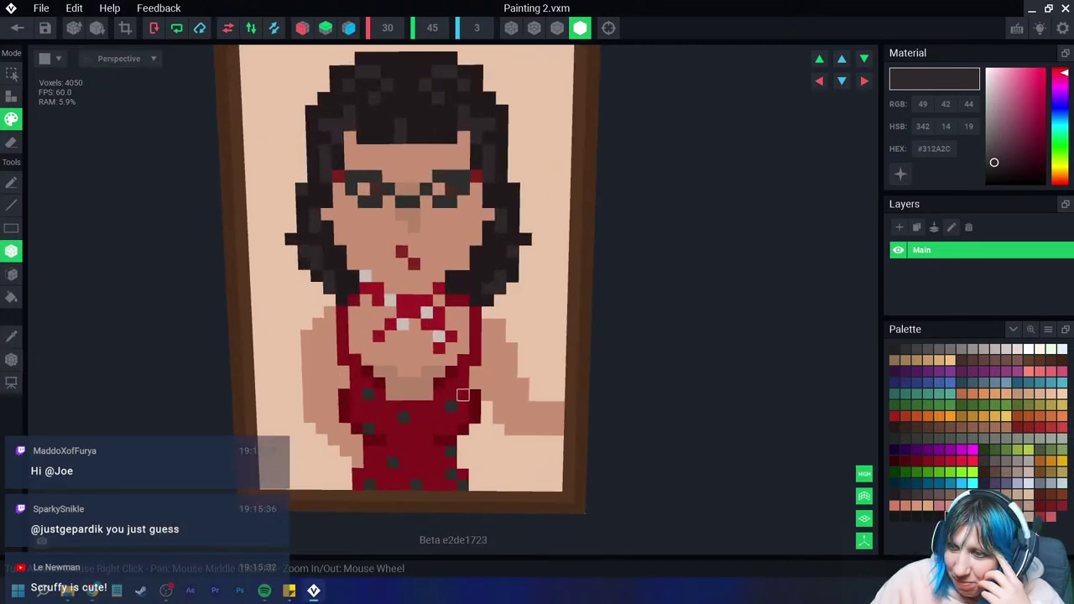
scroll(462, 395, up, 2)
mouse_move(462, 394)
middle_down()
mouse_move(301, 399)
mouse_move(311, 407)
middle_up()
scroll(328, 402, down, 2)
scroll(317, 367, down, 1)
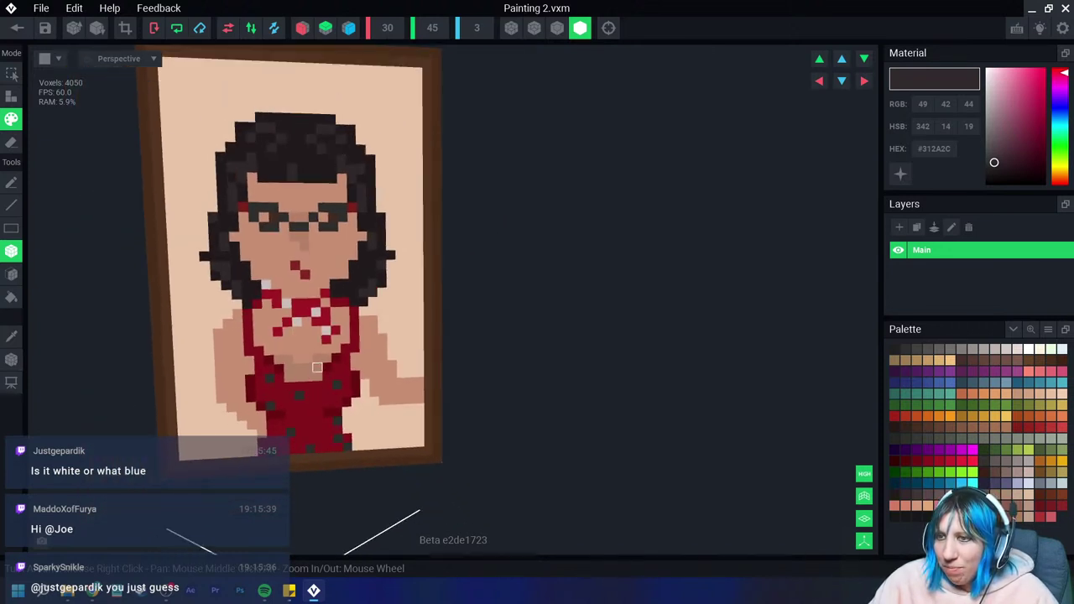
scroll(297, 323, up, 2)
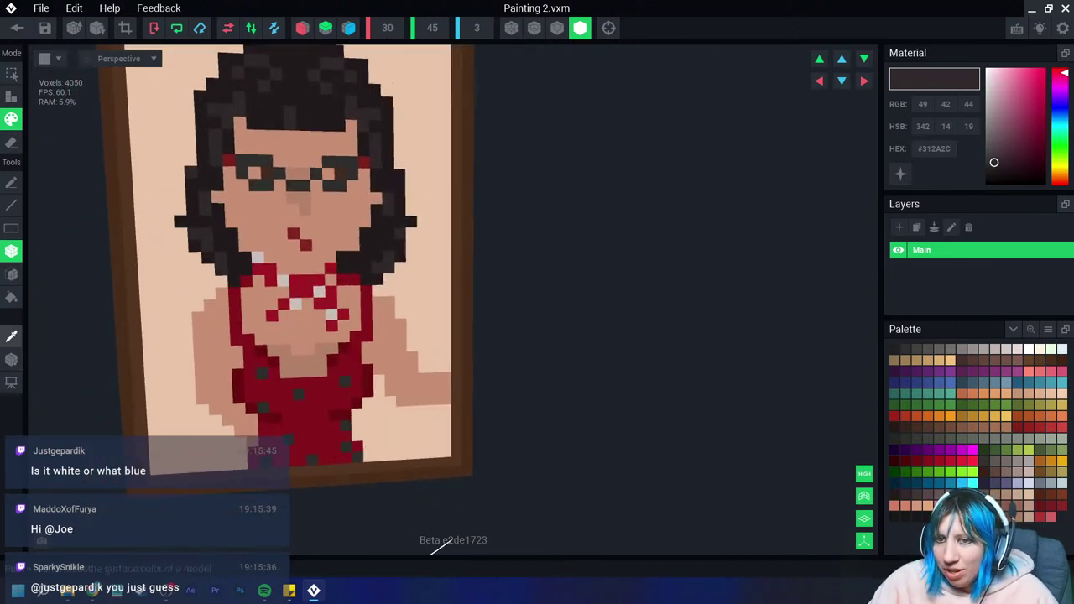
alt+click(302, 208)
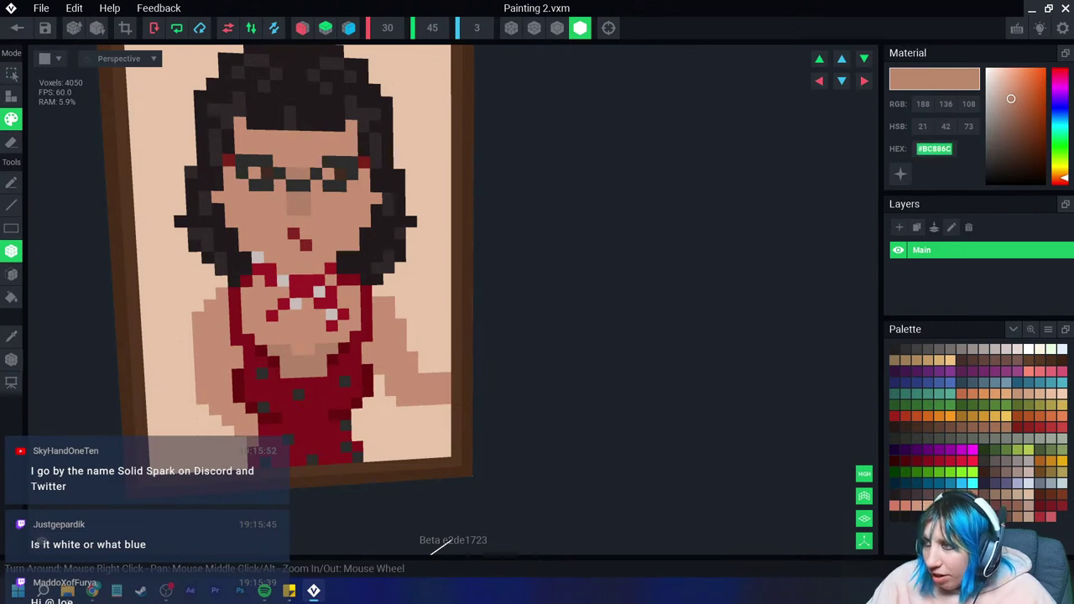
right_click(935, 151)
click(950, 163)
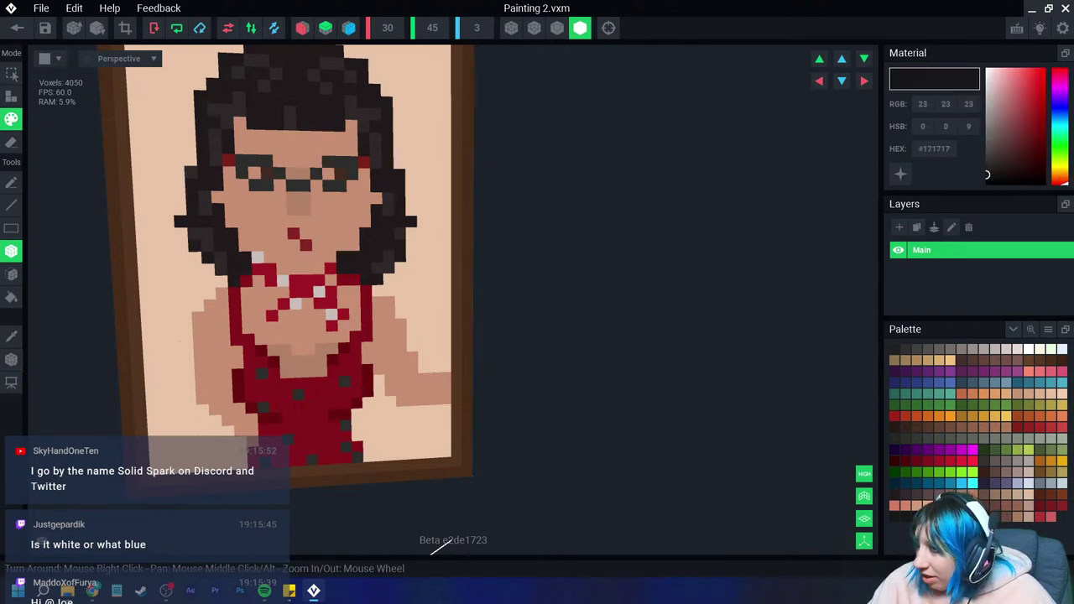
right_click(934, 151)
click(955, 177)
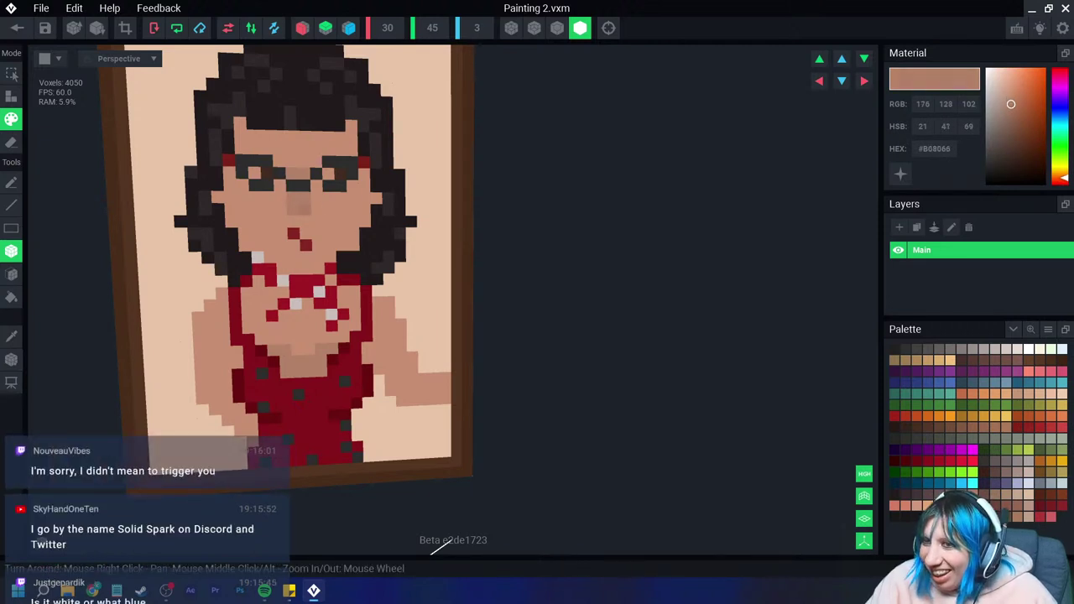
click(1012, 104)
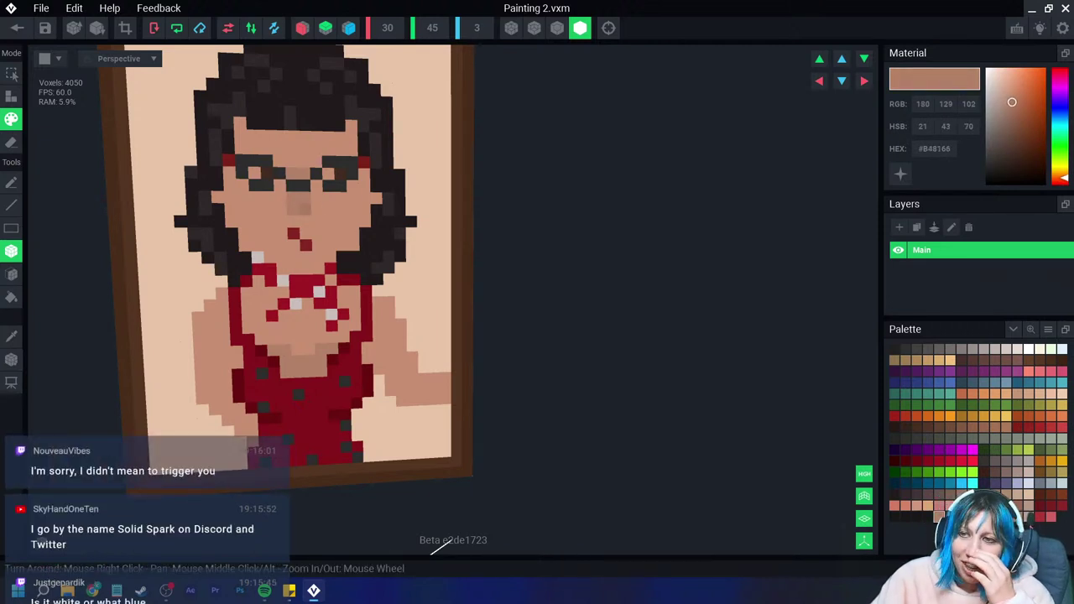
Step: Lighten the colour to pink #D49080 and paint lines across the left and right background
right_drag(319, 294, 342, 307)
scroll(335, 311, up, 3)
scroll(307, 331, down, 4)
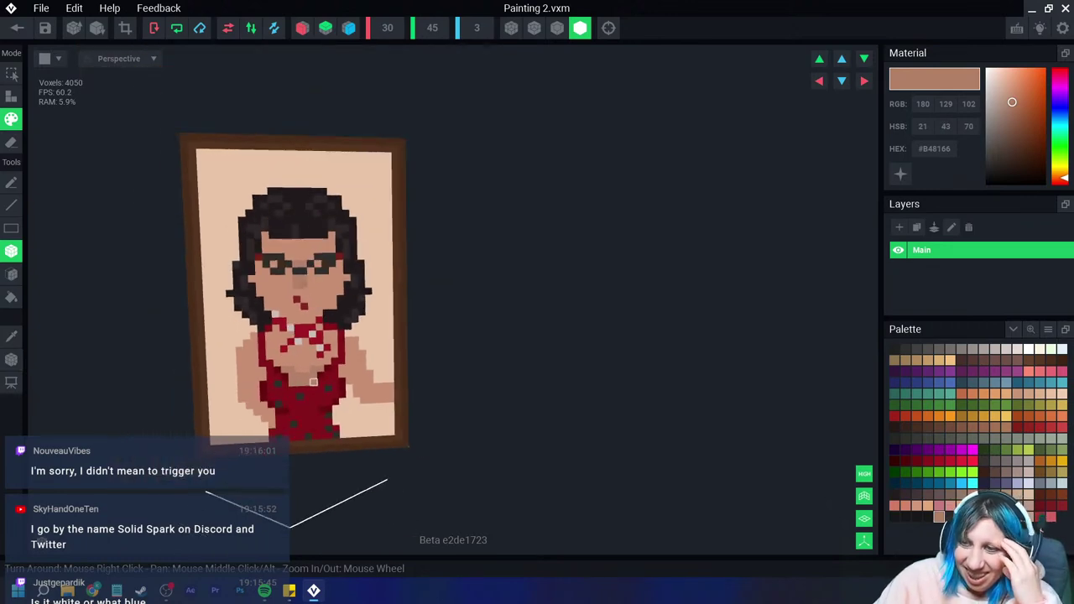
mouse_move(304, 379)
right_down()
mouse_move(288, 361)
mouse_move(292, 378)
right_up()
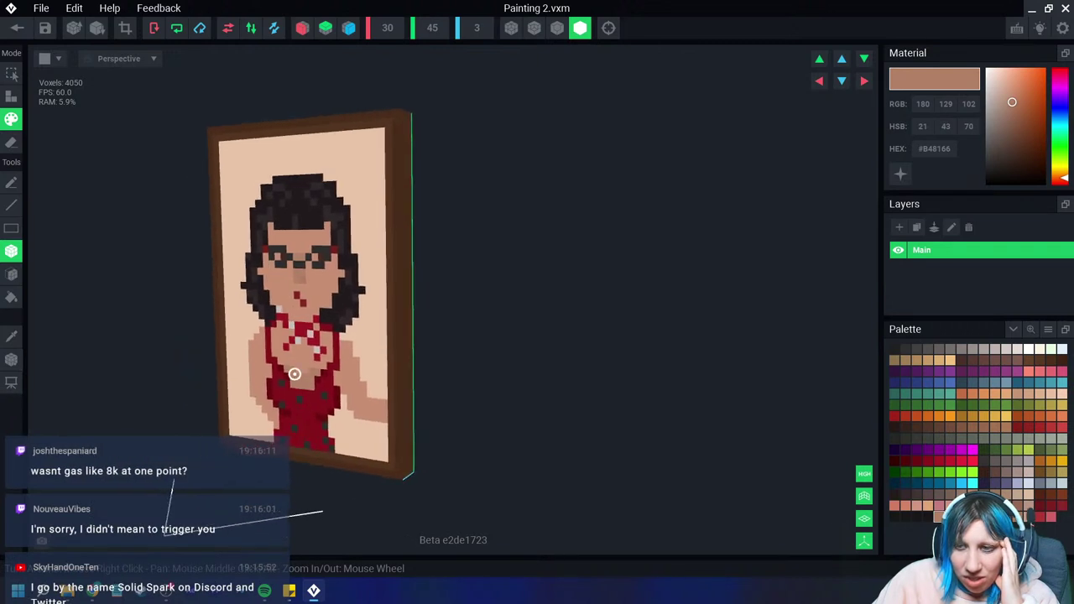
scroll(291, 378, up, 2)
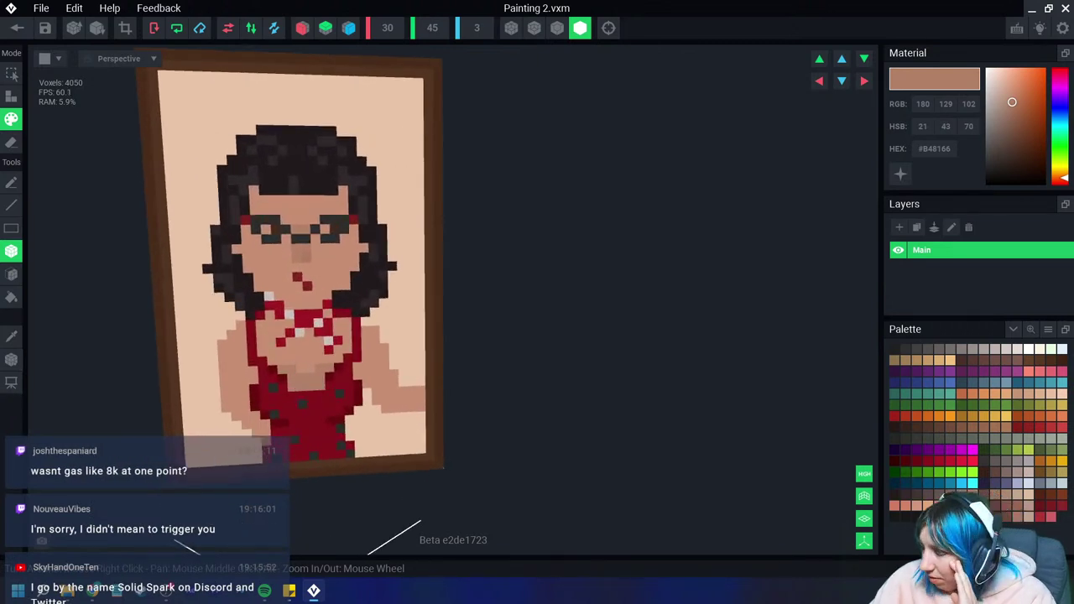
drag(1011, 102, 1008, 87)
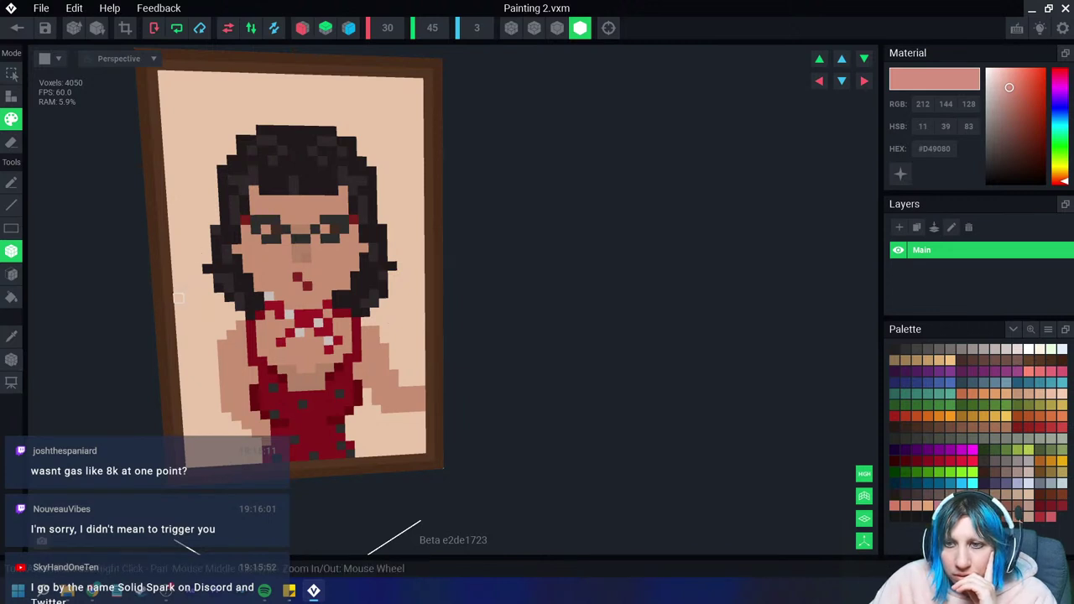
drag(177, 298, 220, 298)
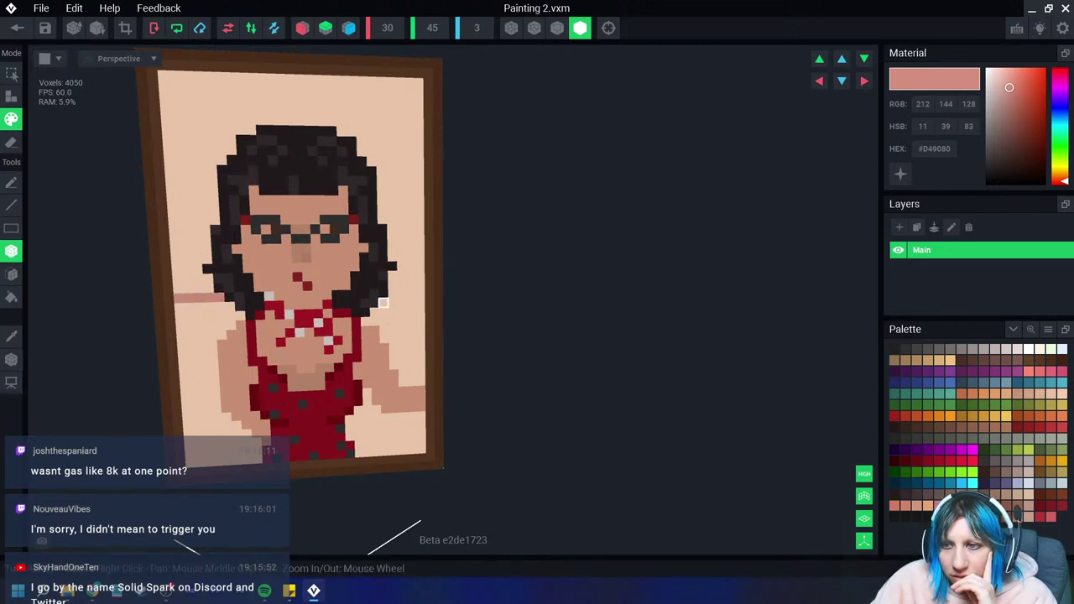
mouse_move(383, 302)
mouse_down()
mouse_move(423, 302)
mouse_move(411, 293)
mouse_up()
Step: Fill the peach background areas above the shoulders and lower down with the pink colour
key(f)
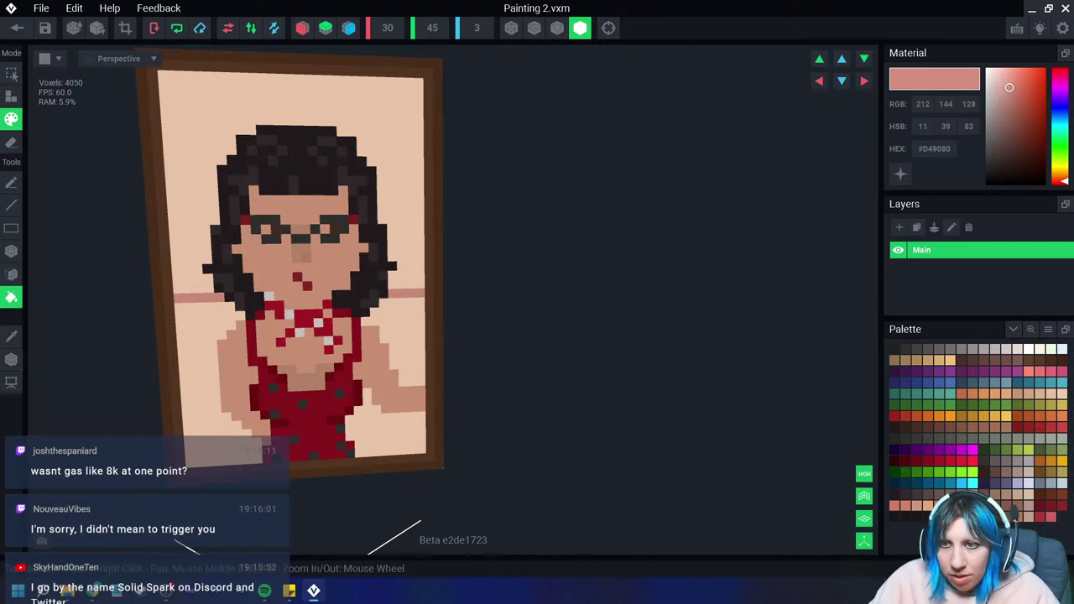
click(199, 149)
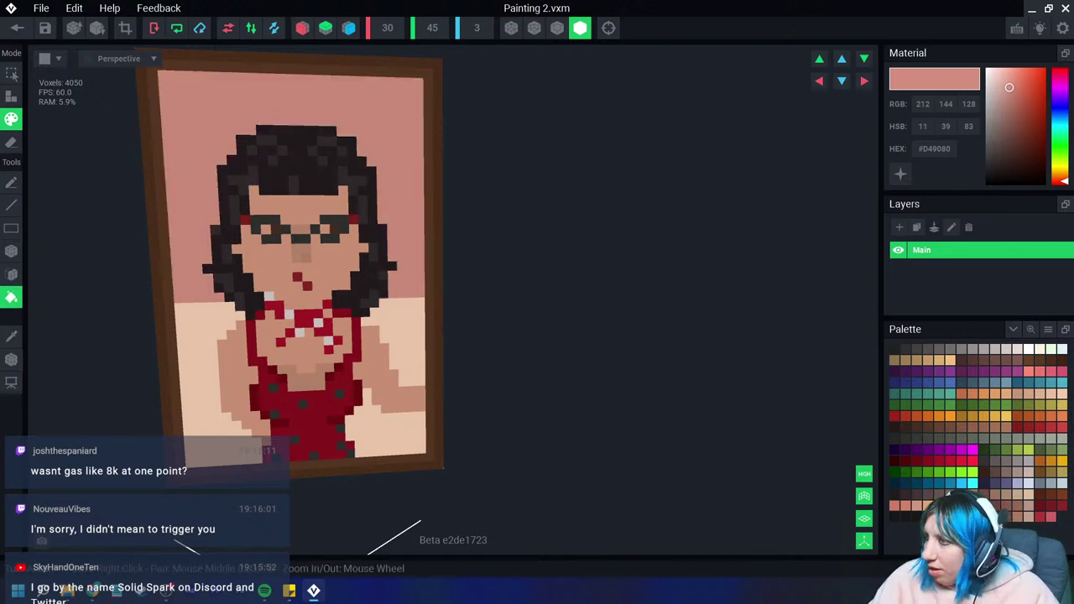
mouse_move(1059, 179)
mouse_down()
mouse_move(1060, 81)
mouse_move(1000, 80)
mouse_up()
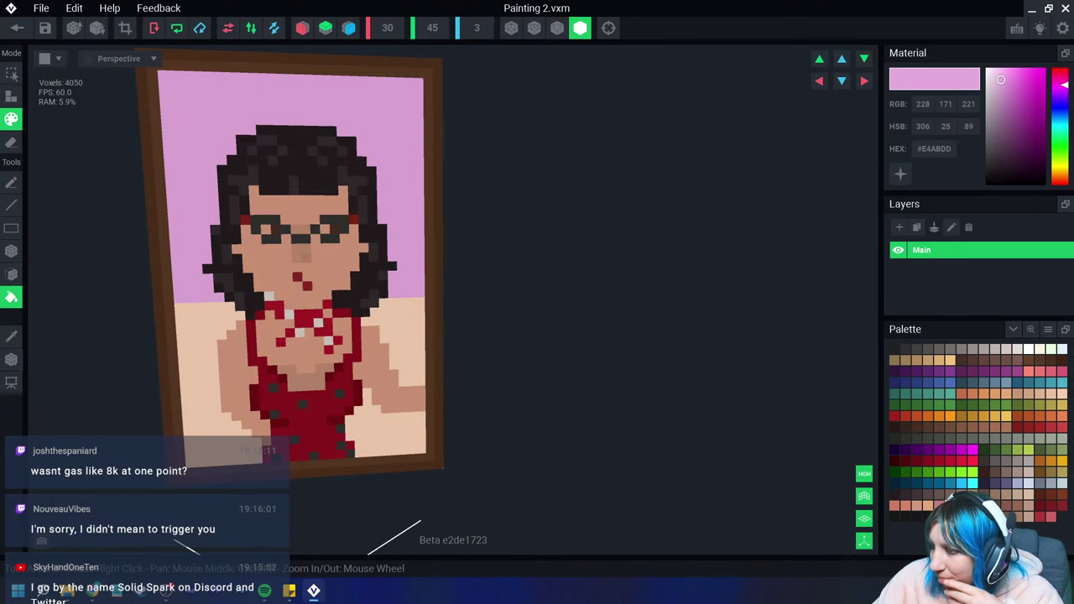
right_click(933, 148)
click(940, 163)
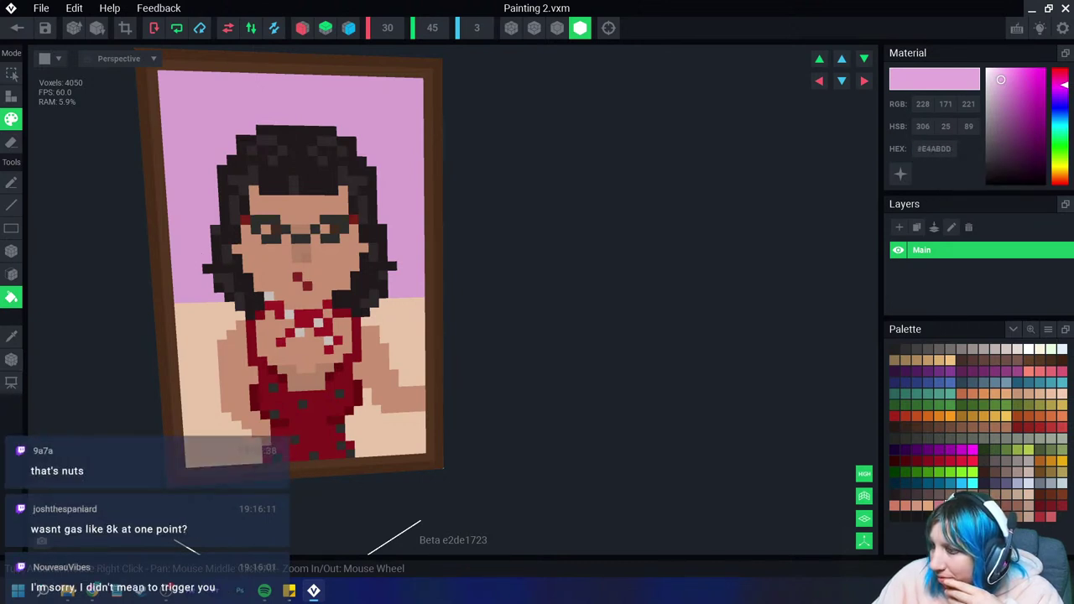
click(927, 515)
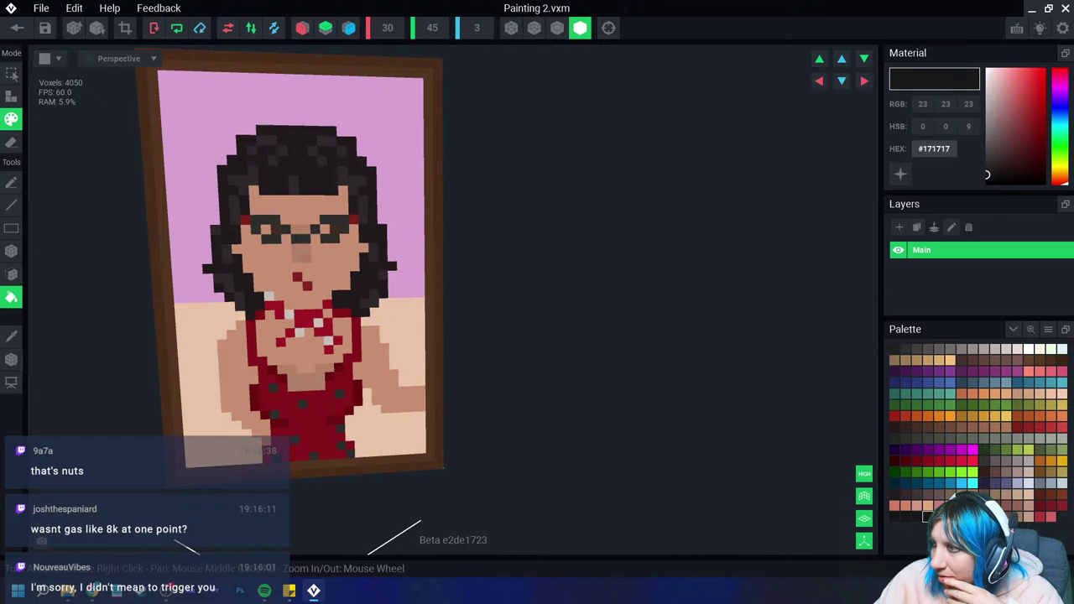
right_click(933, 149)
click(948, 174)
click(393, 374)
click(385, 417)
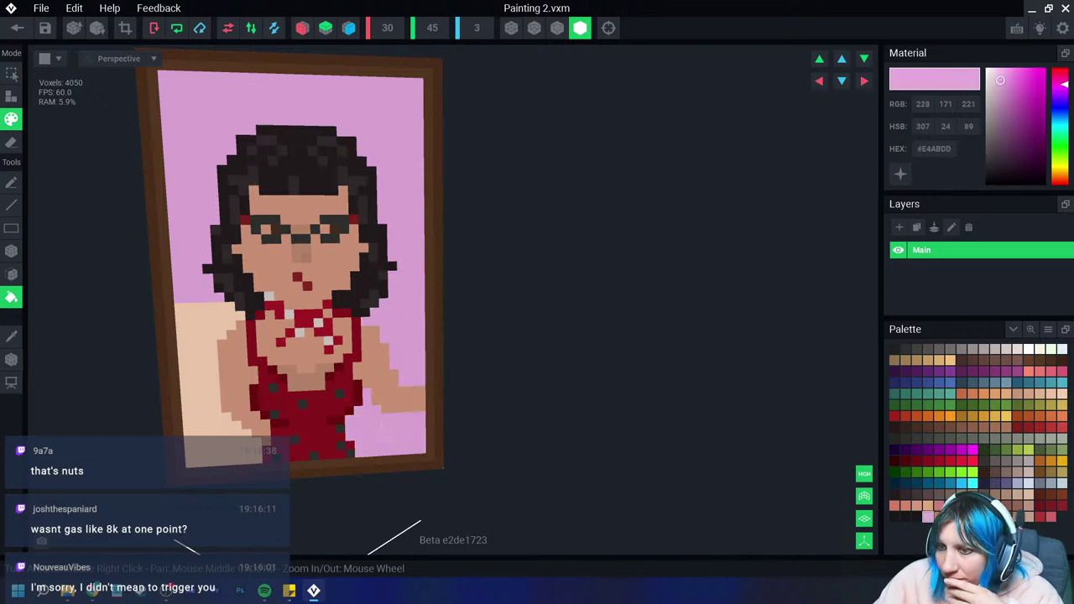
click(216, 427)
Step: Fine-tune the pink paint to a vivid, slightly darker shade
drag(1000, 79, 1001, 97)
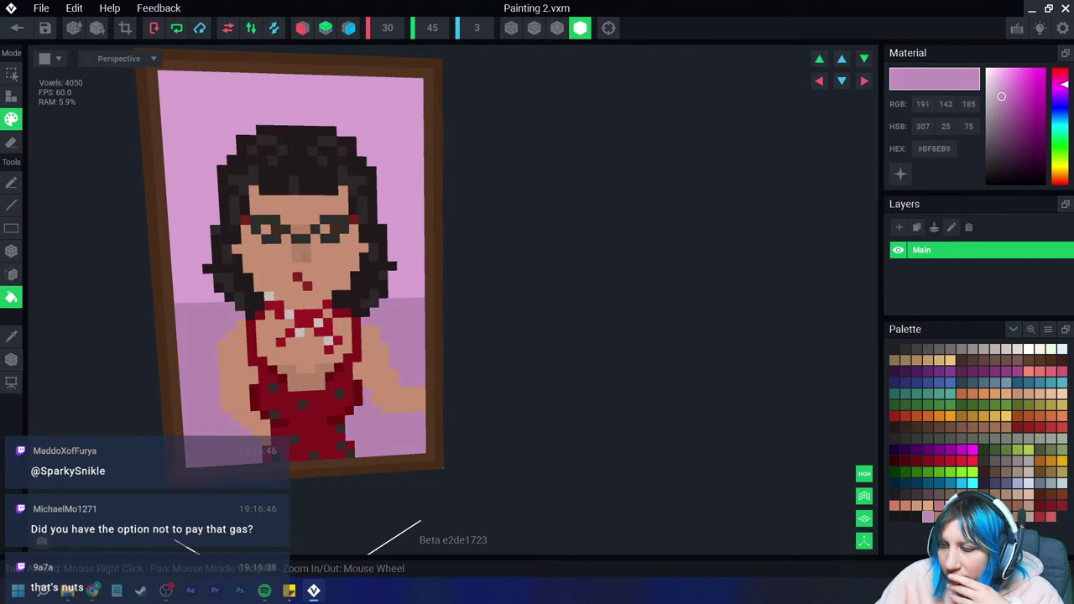
right_drag(521, 294, 487, 294)
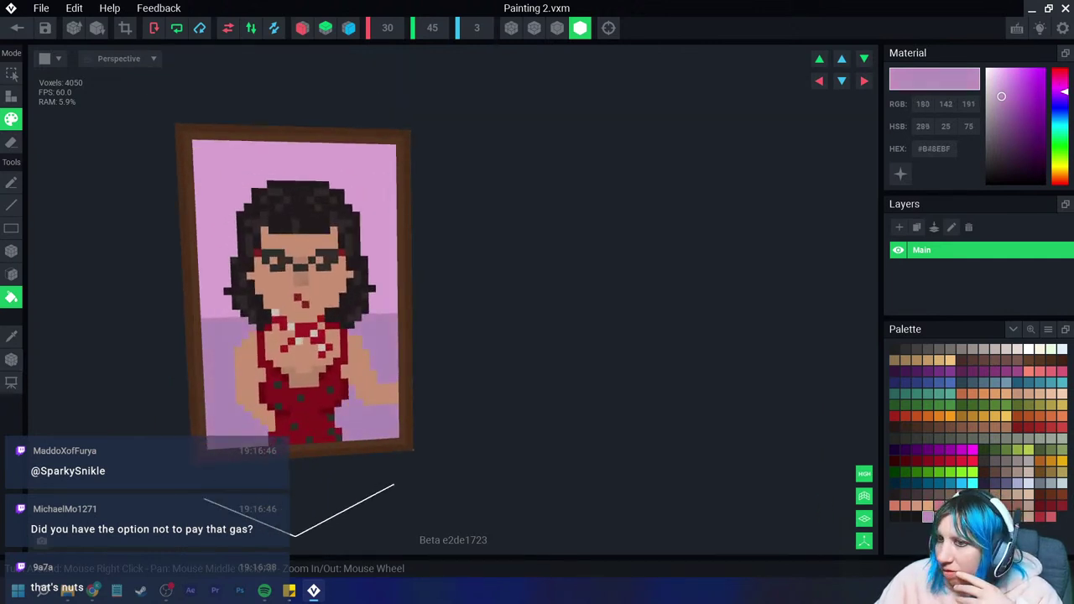
mouse_move(1001, 97)
mouse_down()
mouse_move(1014, 80)
mouse_move(1001, 73)
mouse_up()
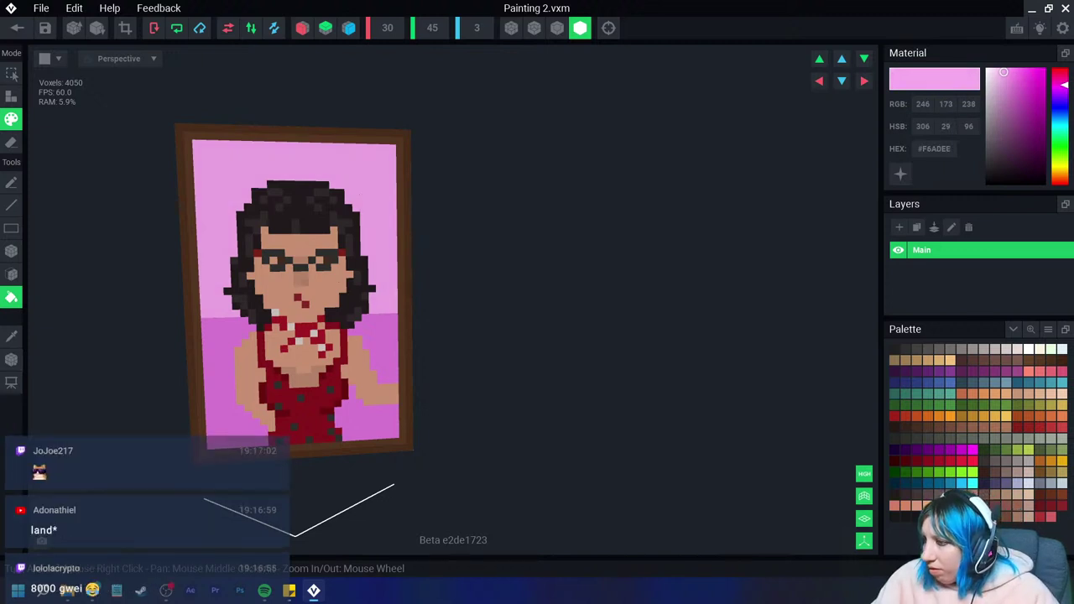
drag(1002, 72, 1008, 76)
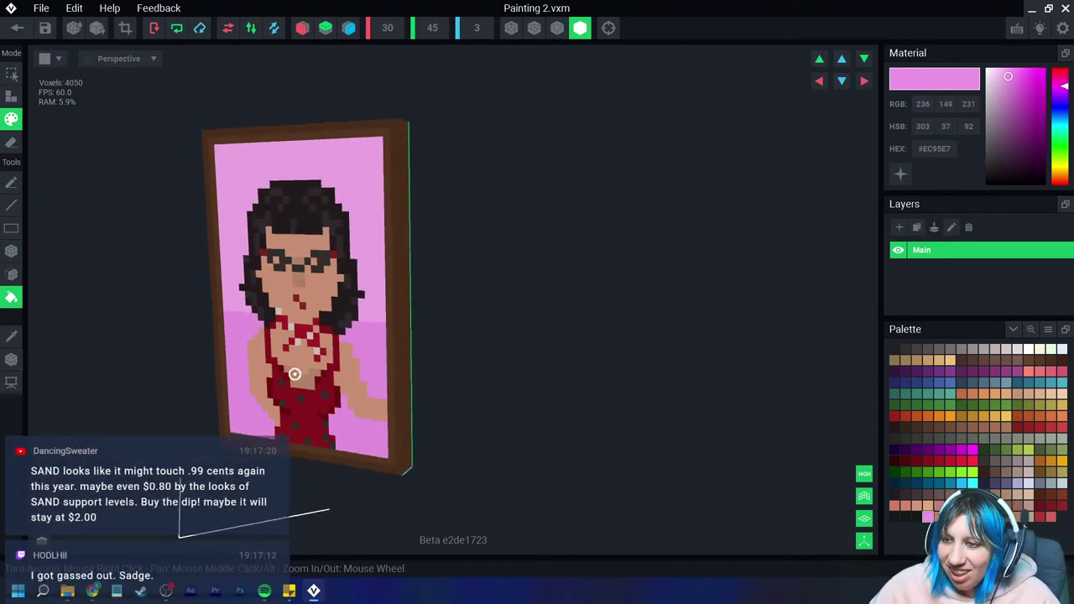
right_drag(294, 374, 302, 374)
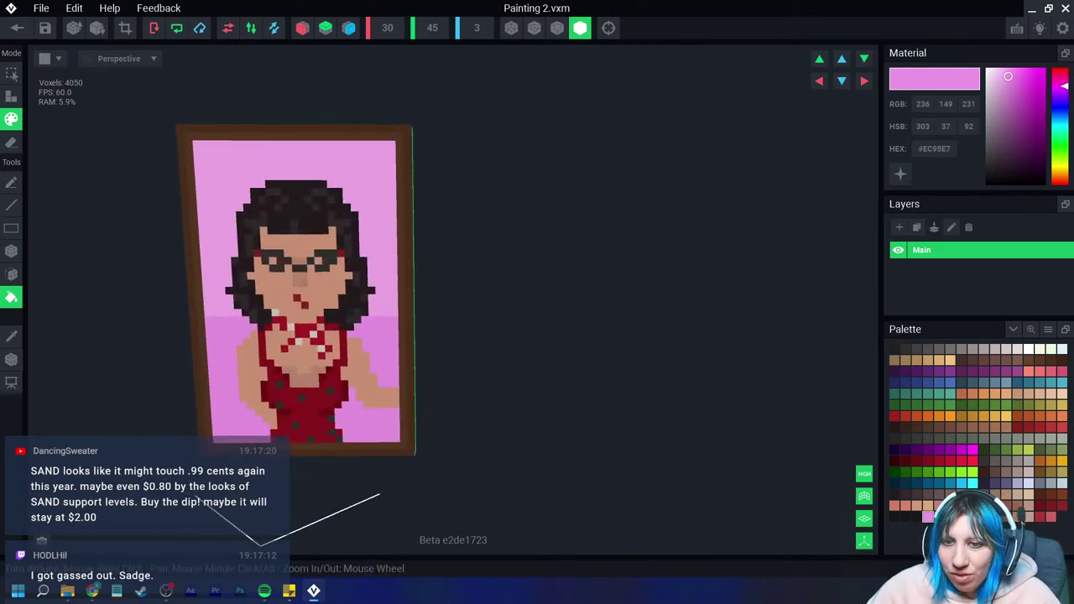
Step: Shift the painting's voxels slightly right, then close and save Painting 2
click(11, 360)
right_drag(296, 374, 293, 374)
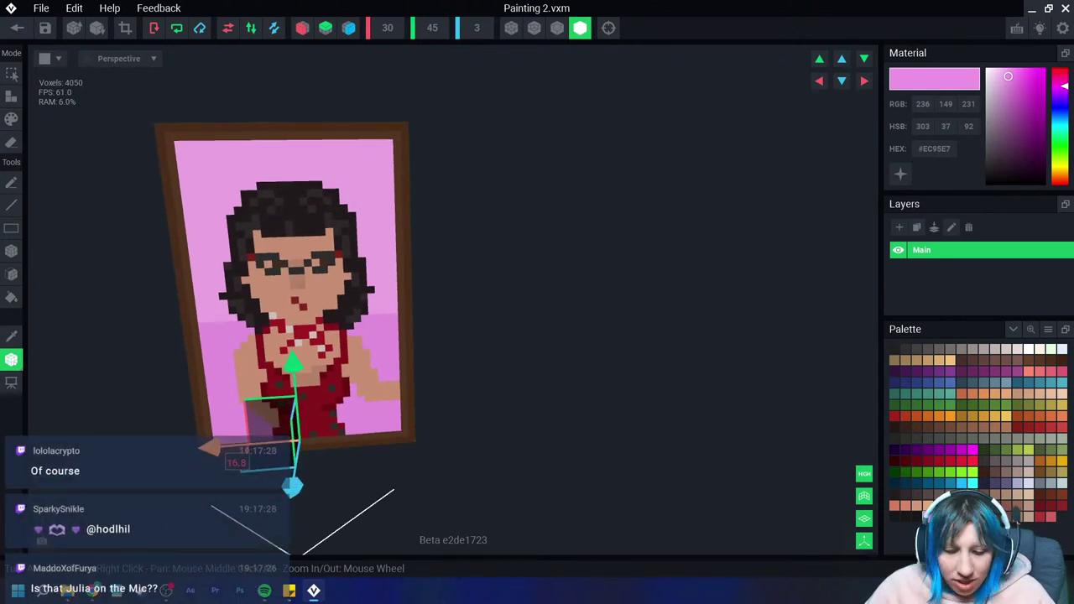
drag(210, 448, 222, 448)
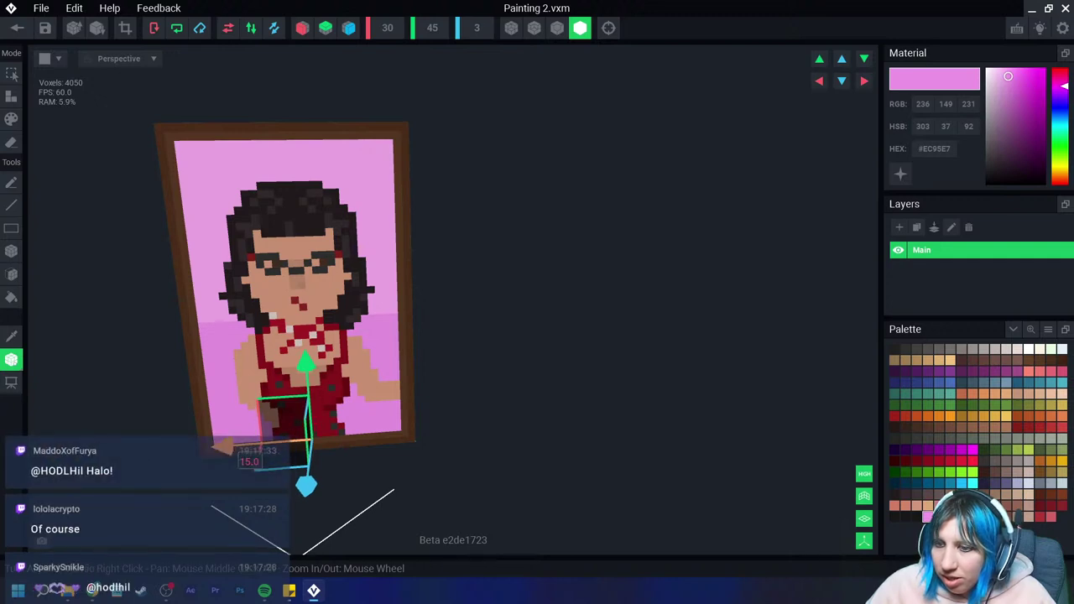
click(17, 28)
click(420, 214)
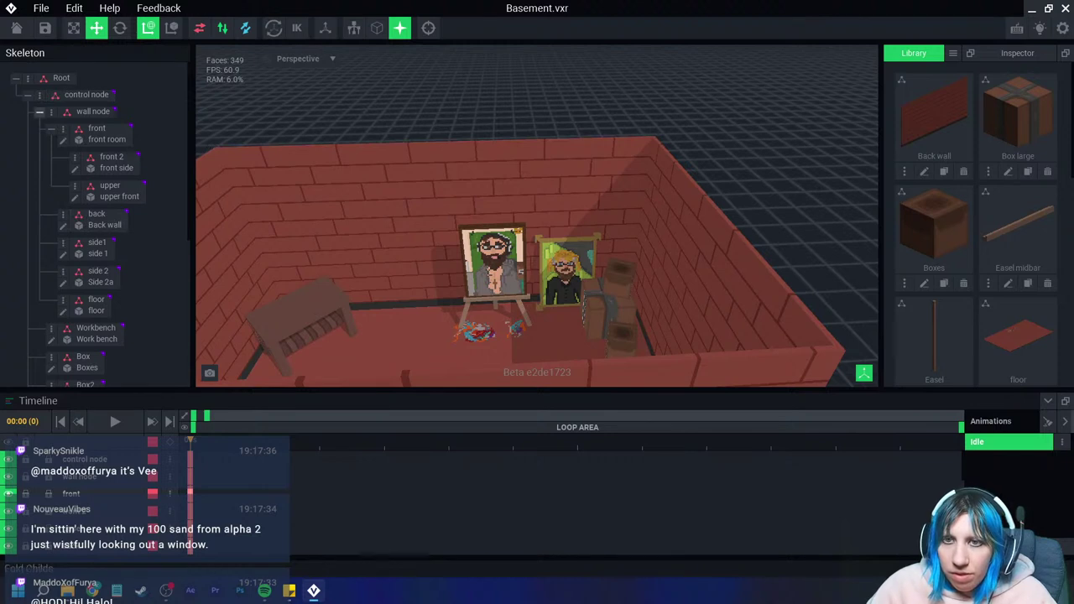
Step: Add a 'vee painting' node to the Basement skeleton and attach the Painting 2 model to it
click(40, 111)
click(40, 299)
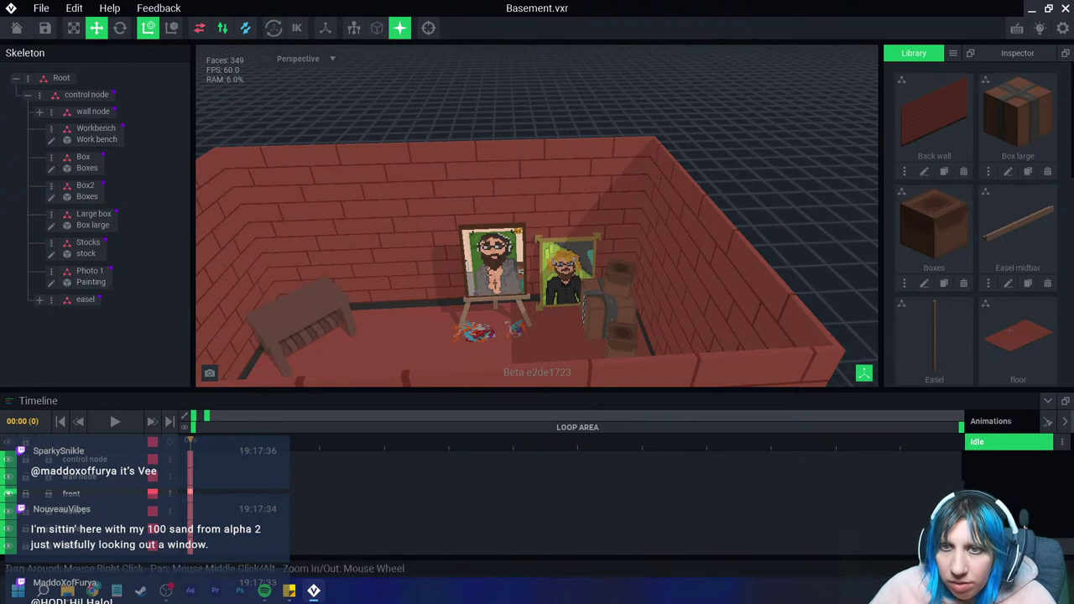
right_click(38, 94)
click(84, 120)
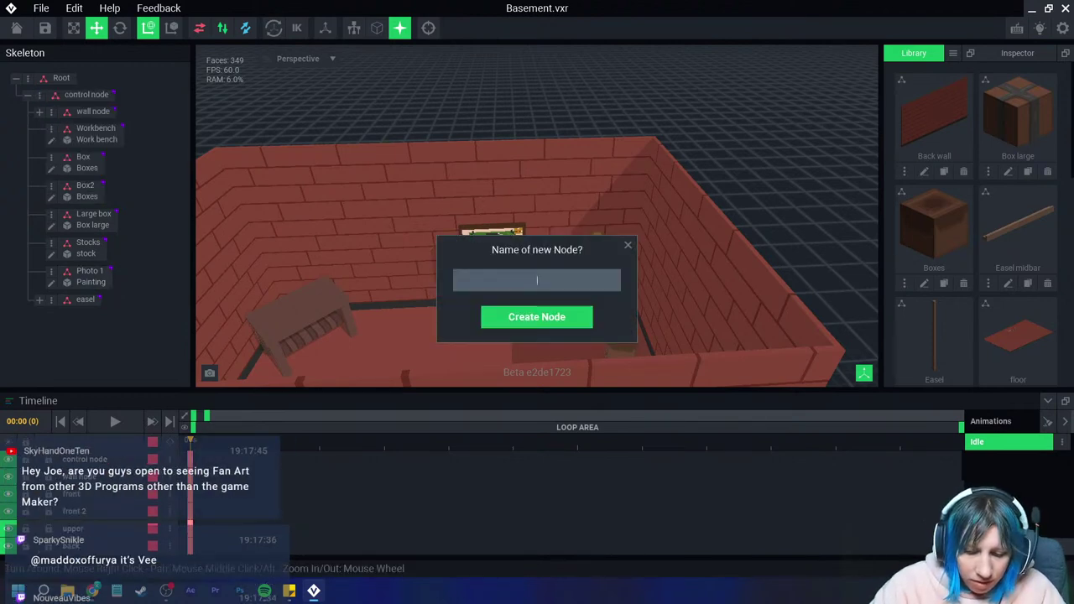
text(vee painting)
key(Return)
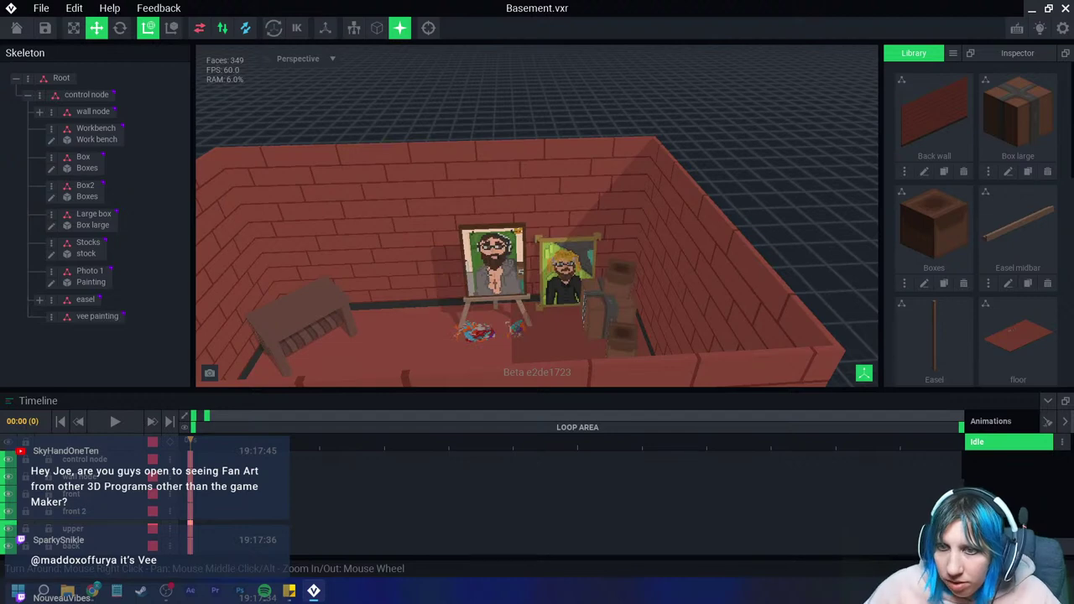
scroll(977, 227, down, 5)
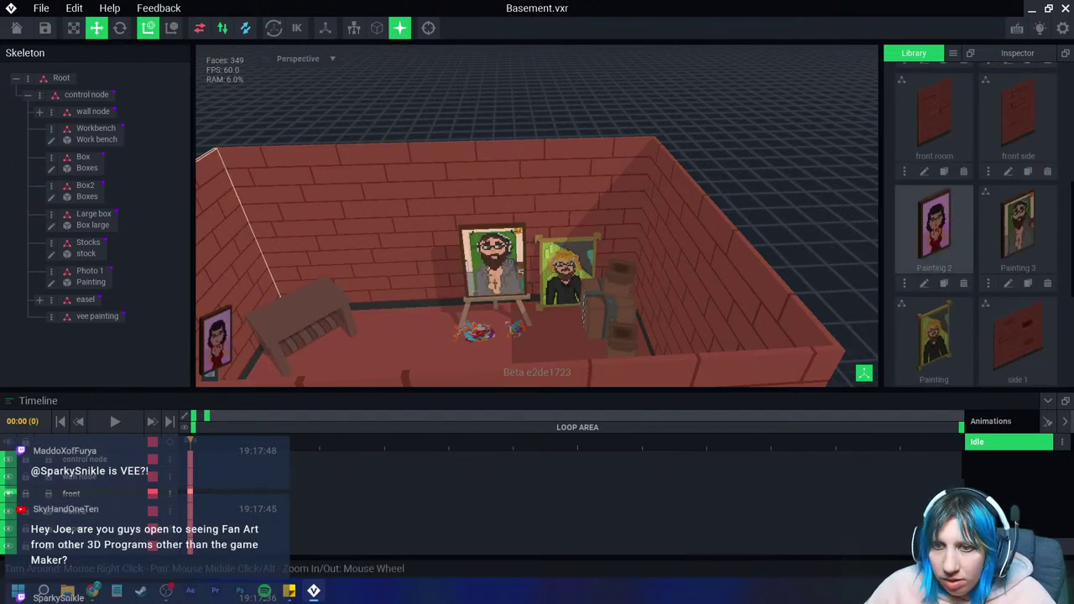
drag(934, 227, 93, 323)
mouse_move(453, 327)
right_down()
mouse_move(537, 336)
mouse_move(745, 297)
right_up()
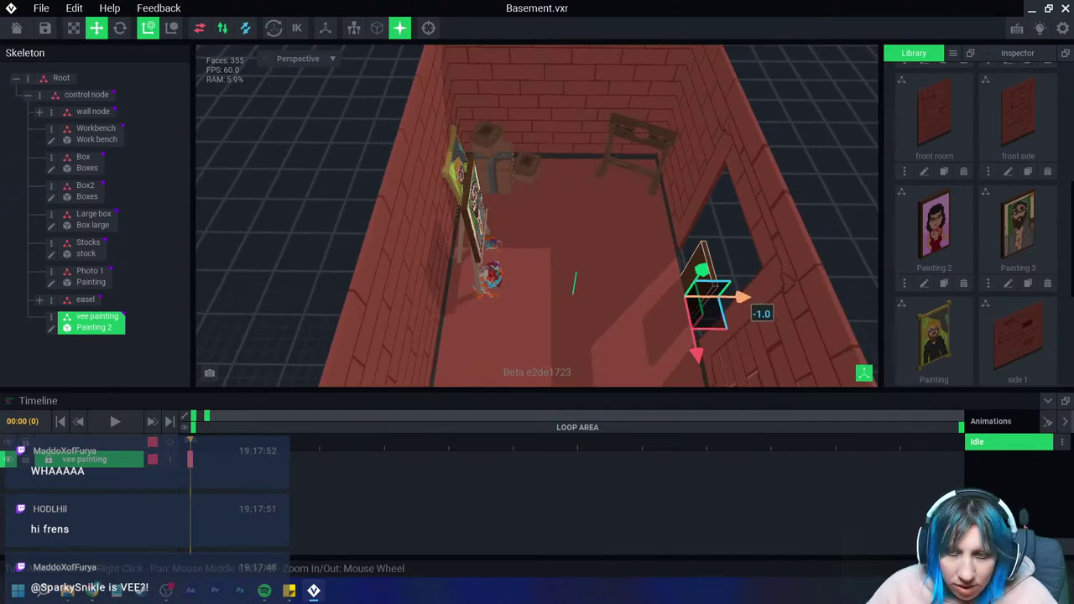
Step: Move Painting 2 to the left wall, rotate it, and slide it toward the boxes
mouse_move(744, 297)
mouse_down()
mouse_move(520, 292)
mouse_move(486, 213)
mouse_up()
scroll(510, 209, up, 5)
mouse_move(510, 209)
right_down()
mouse_move(604, 197)
mouse_move(588, 251)
mouse_move(608, 252)
right_up()
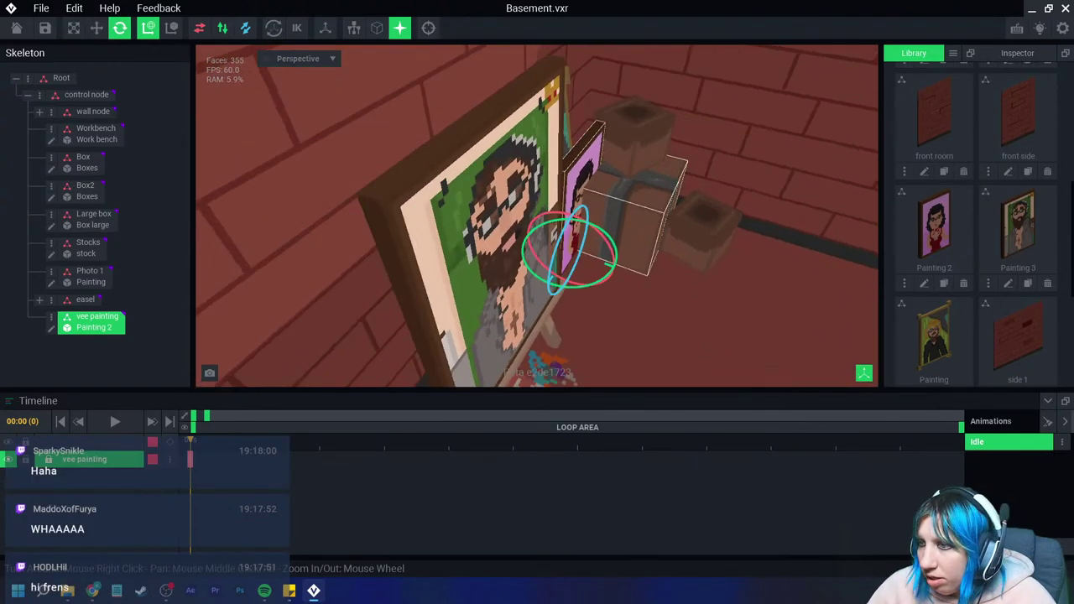
drag(608, 252, 616, 249)
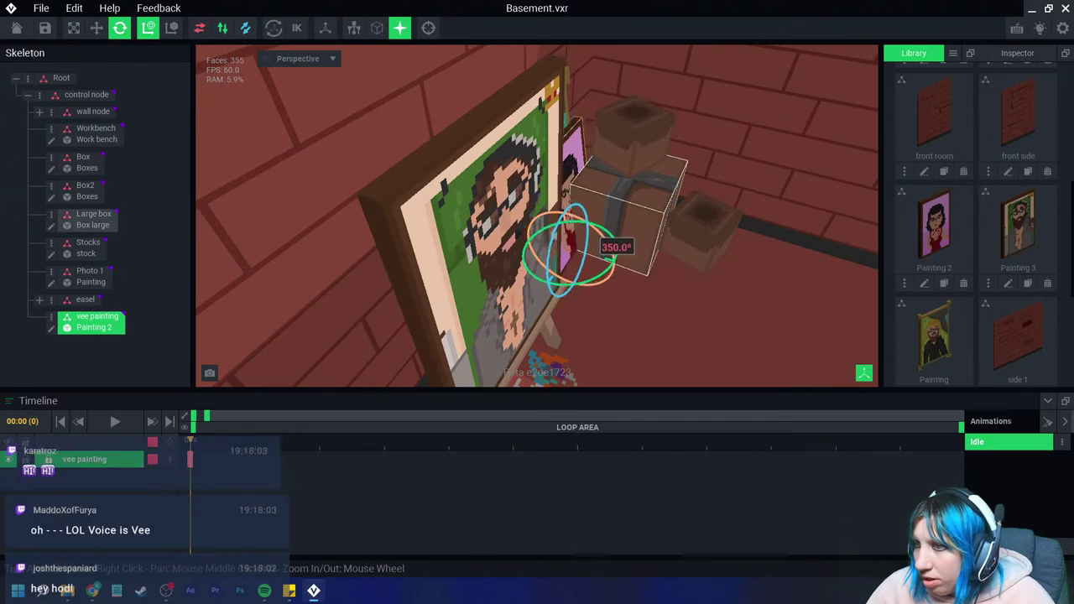
right_drag(617, 250, 579, 252)
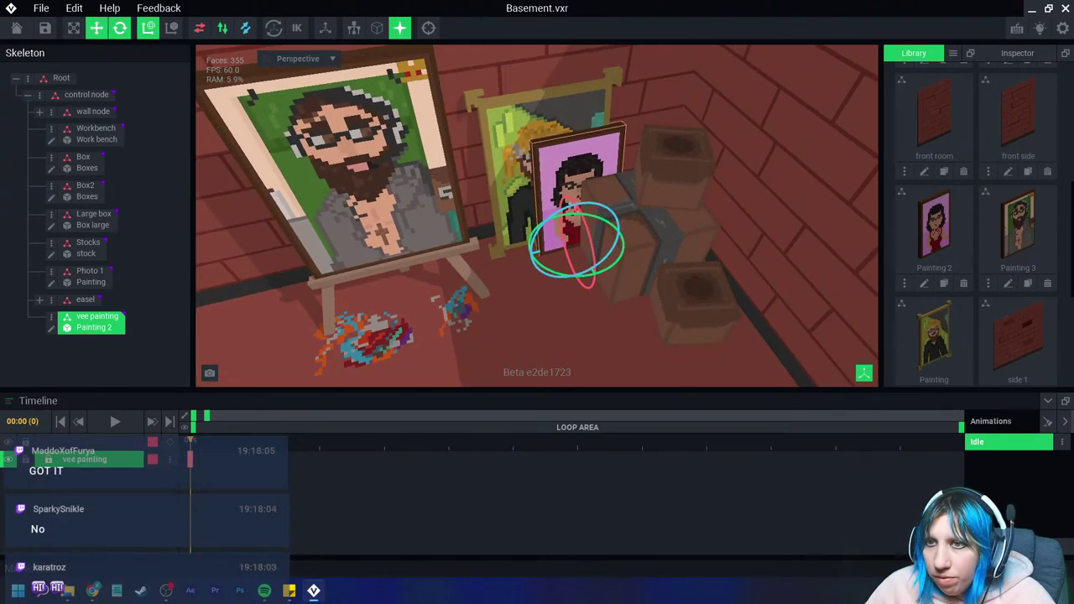
key(w)
drag(599, 281, 620, 277)
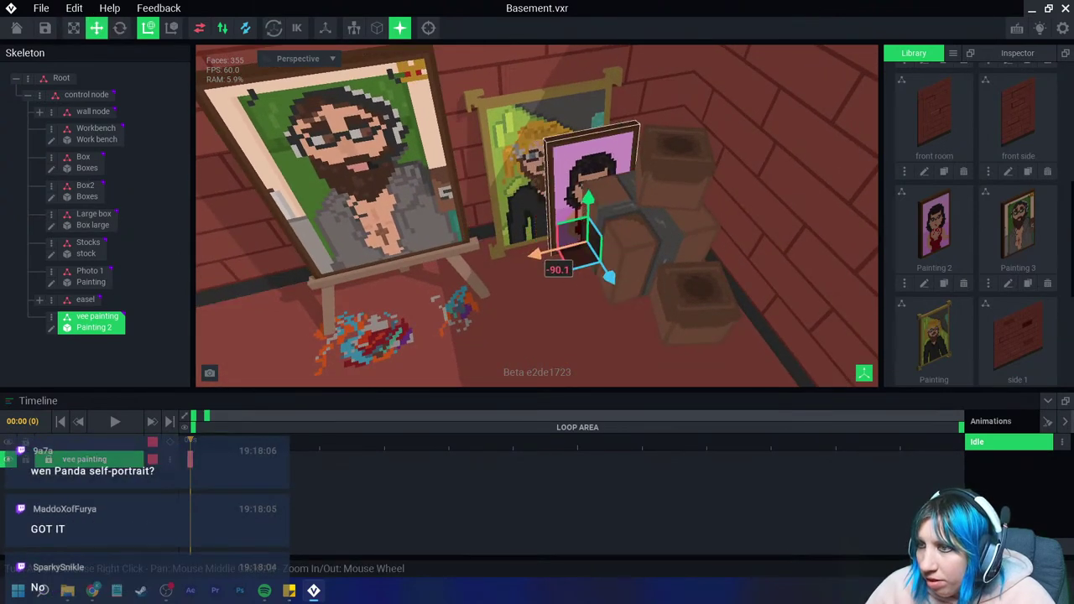
right_drag(621, 277, 663, 252)
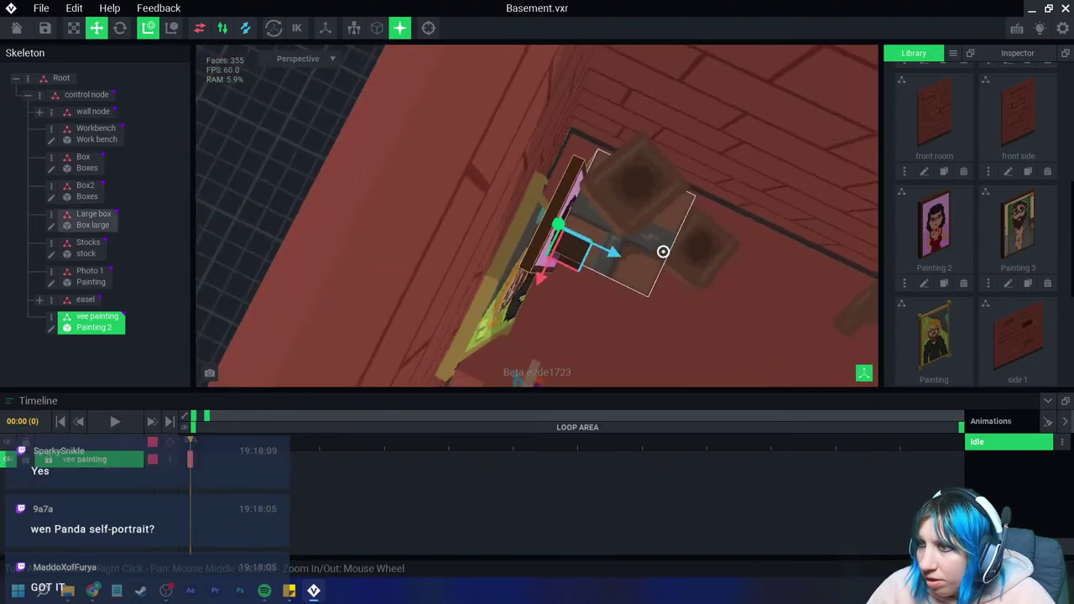
click(663, 250)
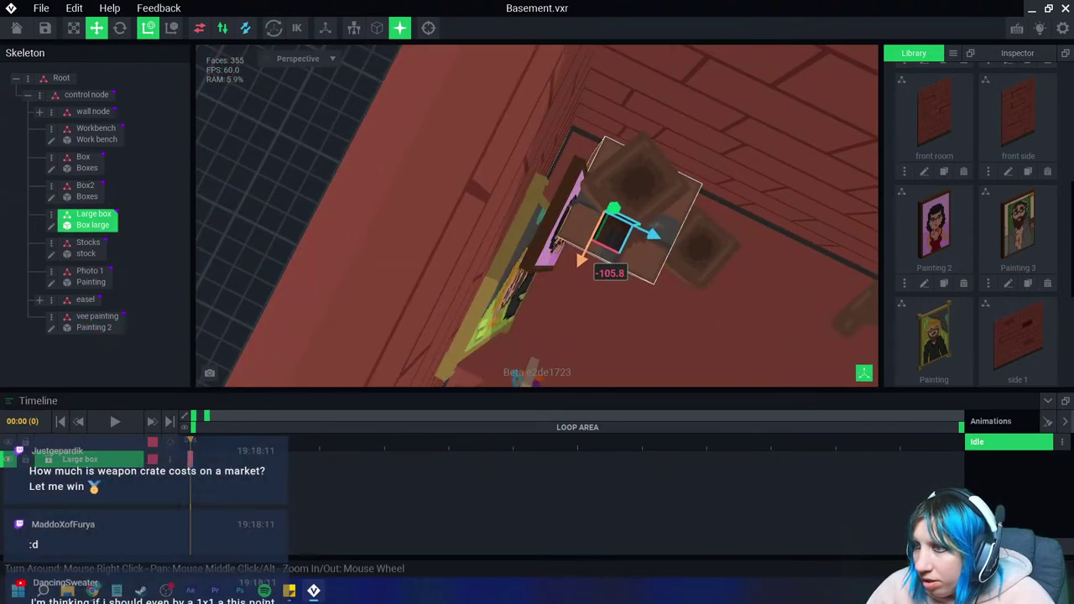
Step: Rearrange the Large box, the top Box and Box2 around the paintings
drag(651, 240, 669, 245)
click(654, 181)
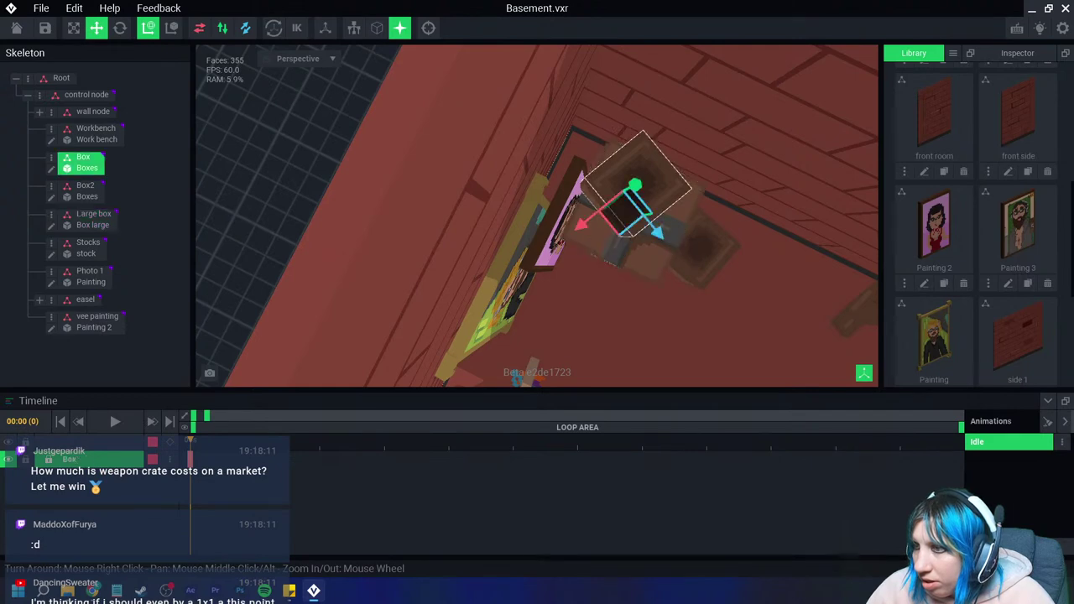
drag(616, 201, 585, 228)
click(696, 247)
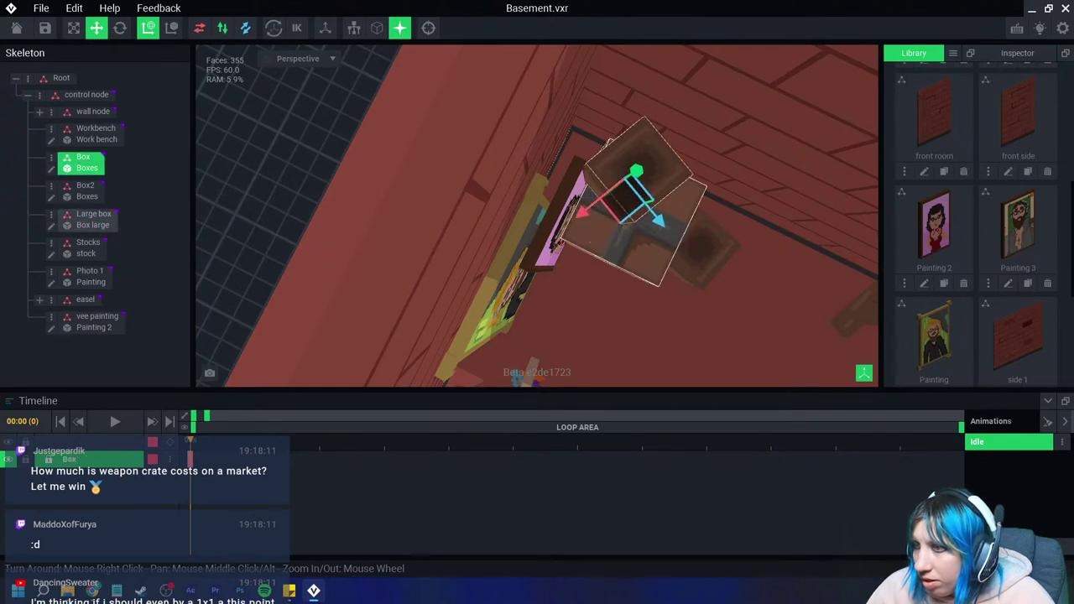
right_drag(697, 248, 721, 277)
drag(713, 310, 743, 317)
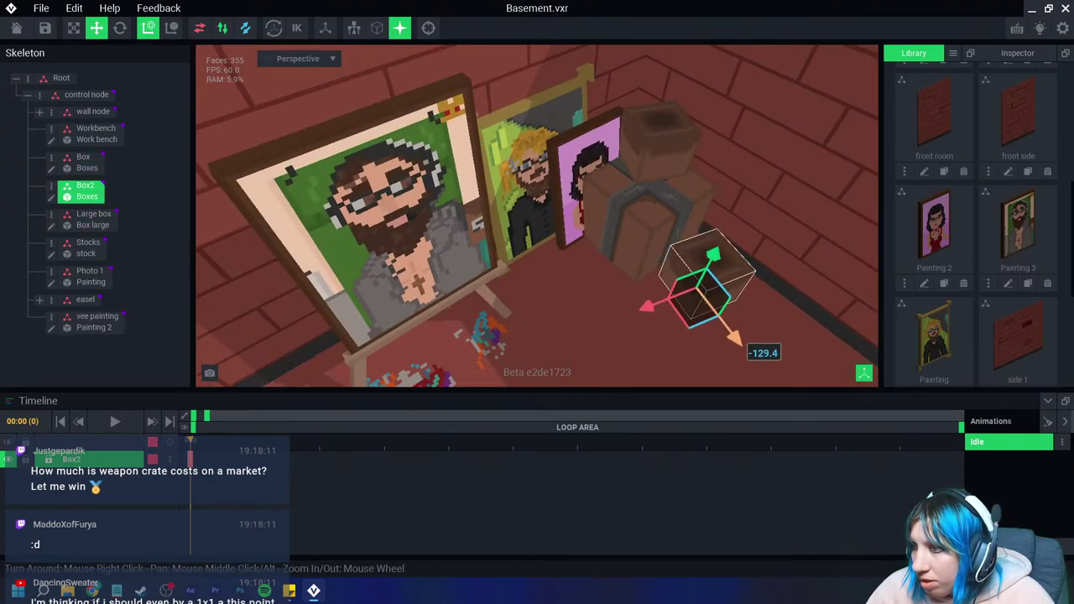
click(646, 235)
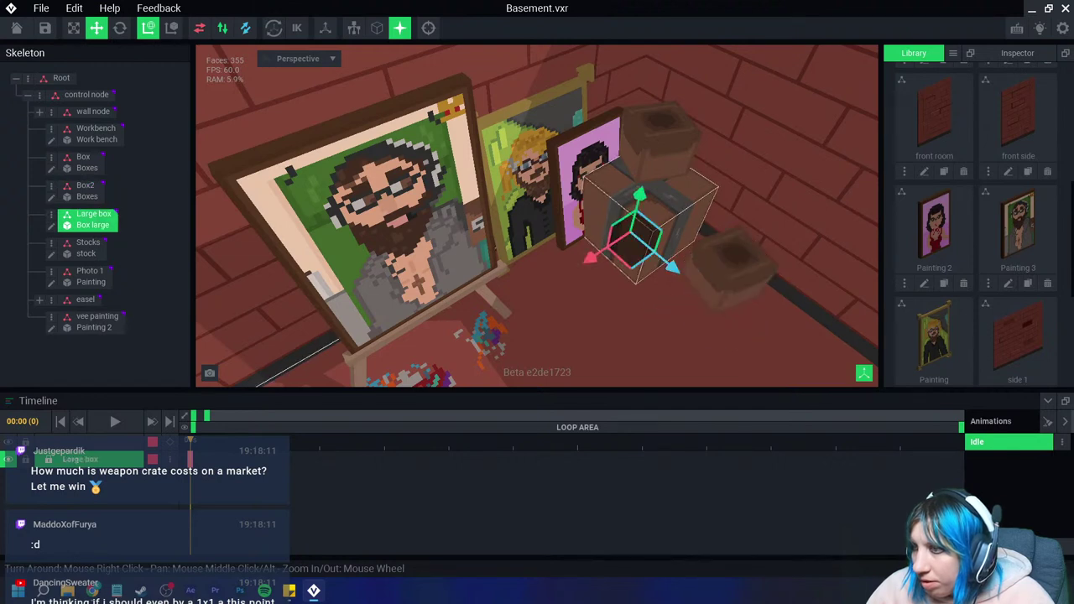
drag(659, 260, 675, 272)
click(663, 135)
drag(674, 199, 692, 220)
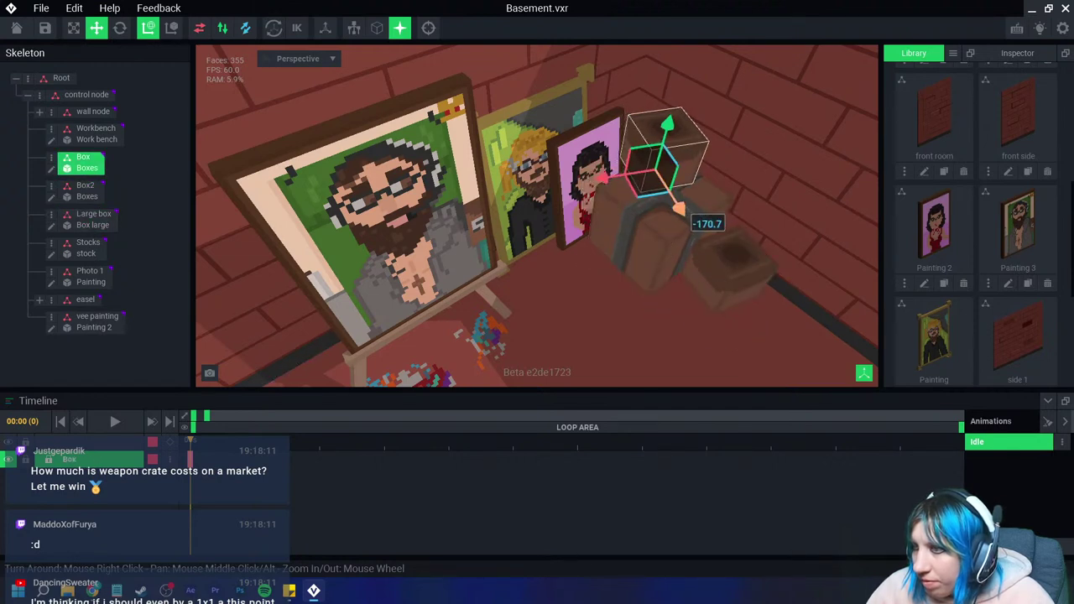
Step: Reposition the vee painting among the boxes and zoom out to view the room
click(588, 168)
drag(608, 244, 628, 260)
click(607, 322)
right_drag(588, 319, 607, 319)
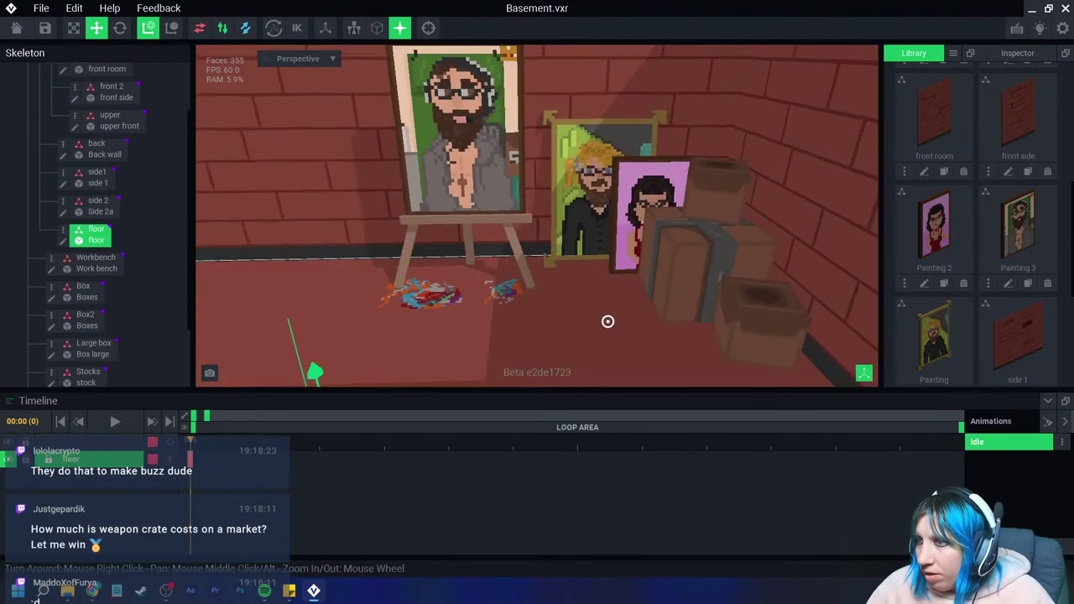
click(625, 193)
drag(619, 243, 630, 256)
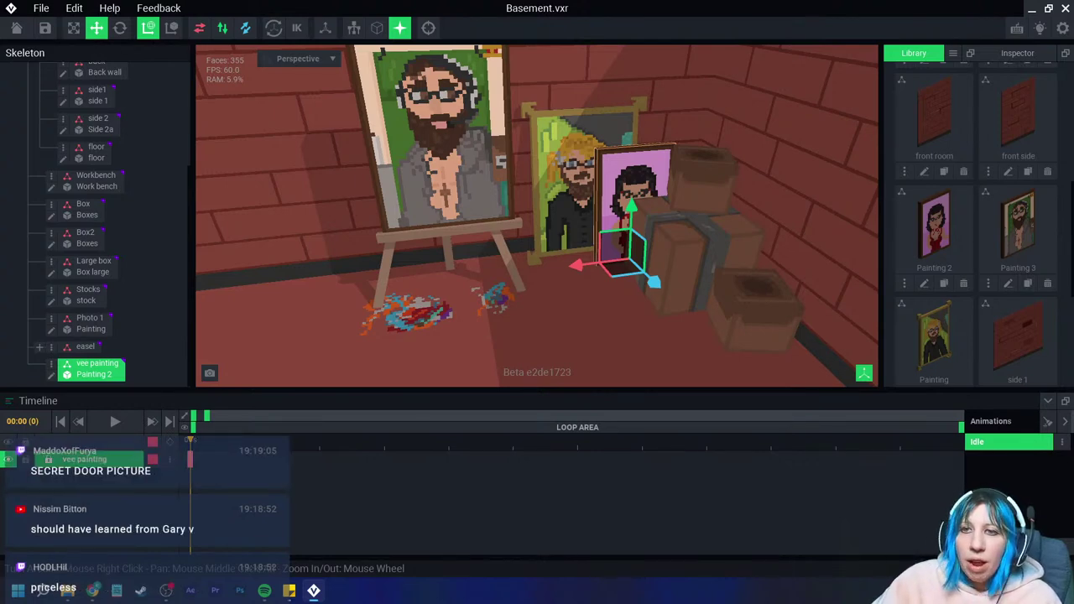
mouse_move(537, 218)
right_down()
mouse_move(588, 251)
mouse_move(537, 219)
mouse_move(587, 329)
right_up()
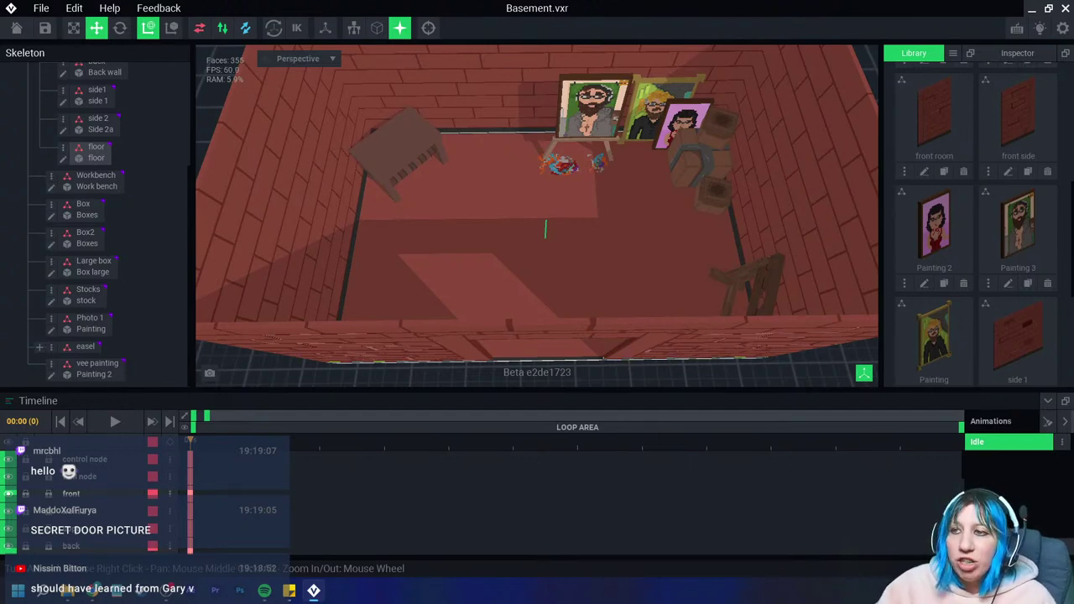
right_drag(428, 246, 427, 246)
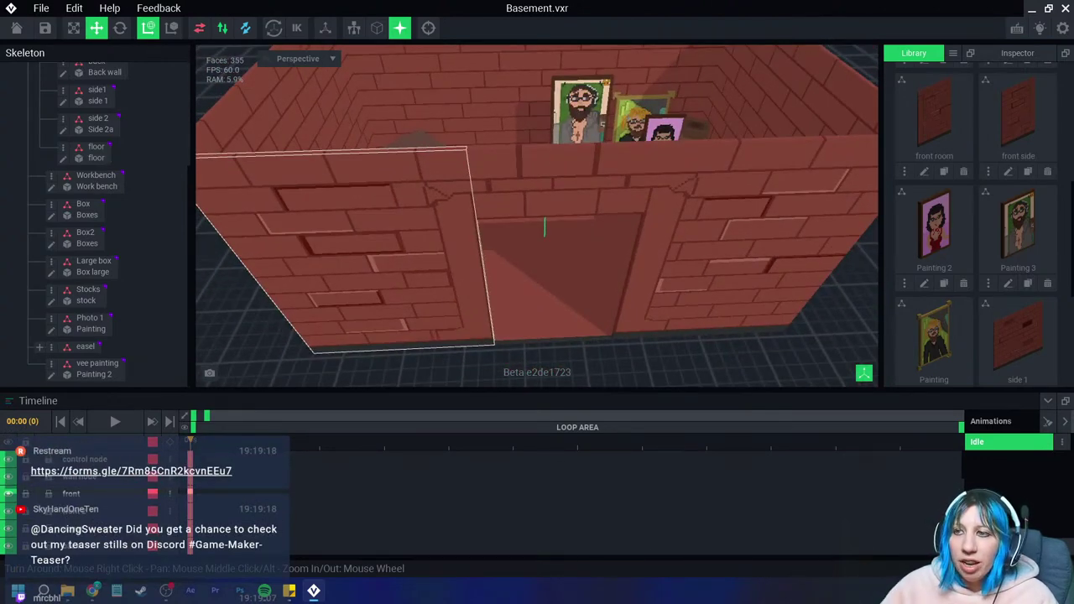
right_drag(427, 246, 427, 245)
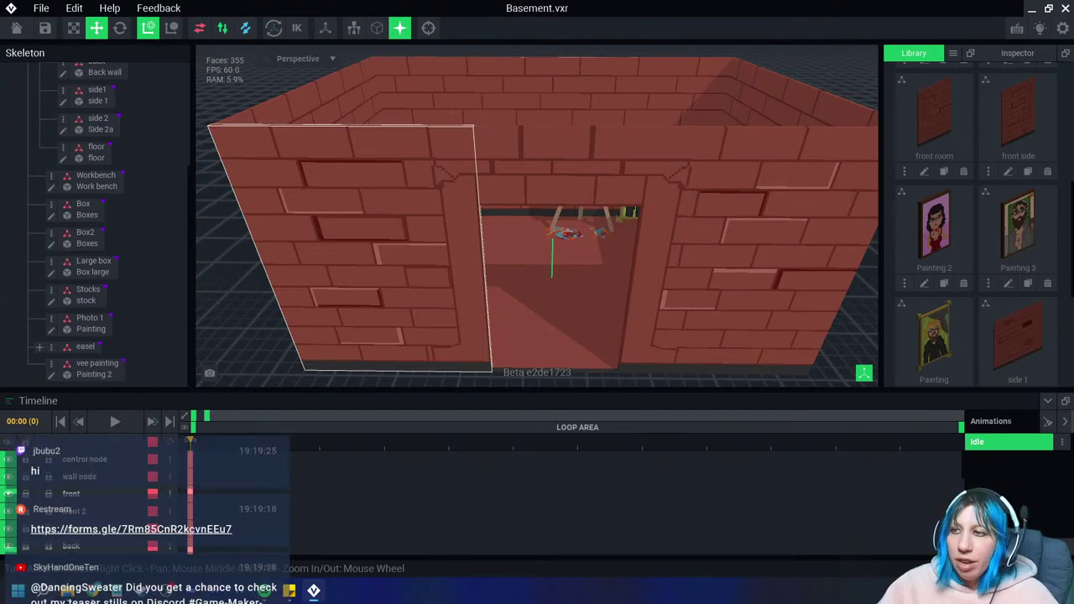
right_drag(462, 297, 486, 245)
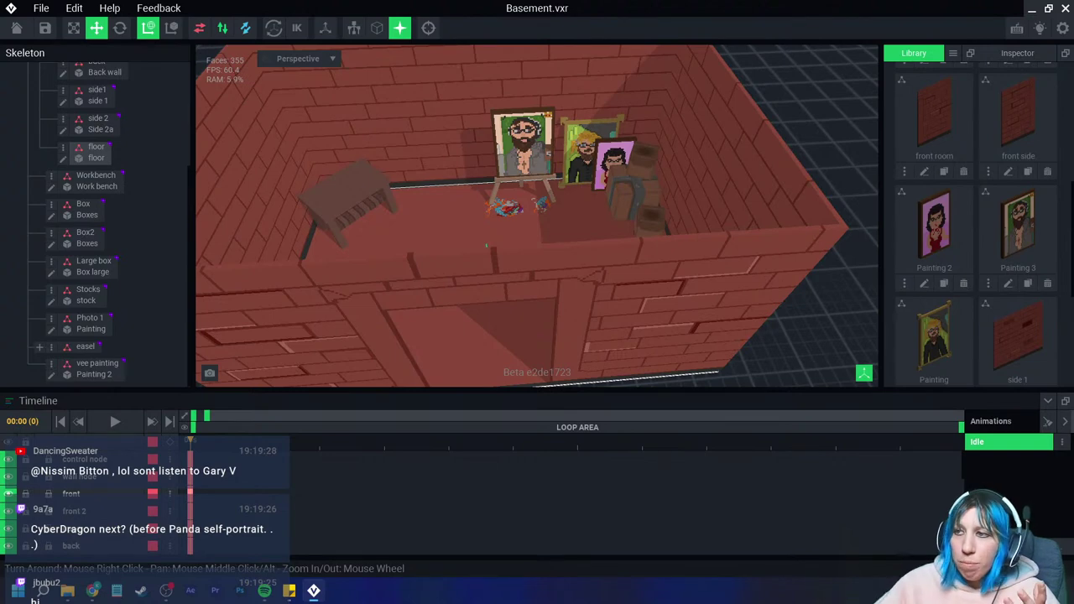
mouse_move(537, 216)
right_down()
mouse_move(588, 201)
mouse_move(554, 210)
right_up()
scroll(537, 216, up, 5)
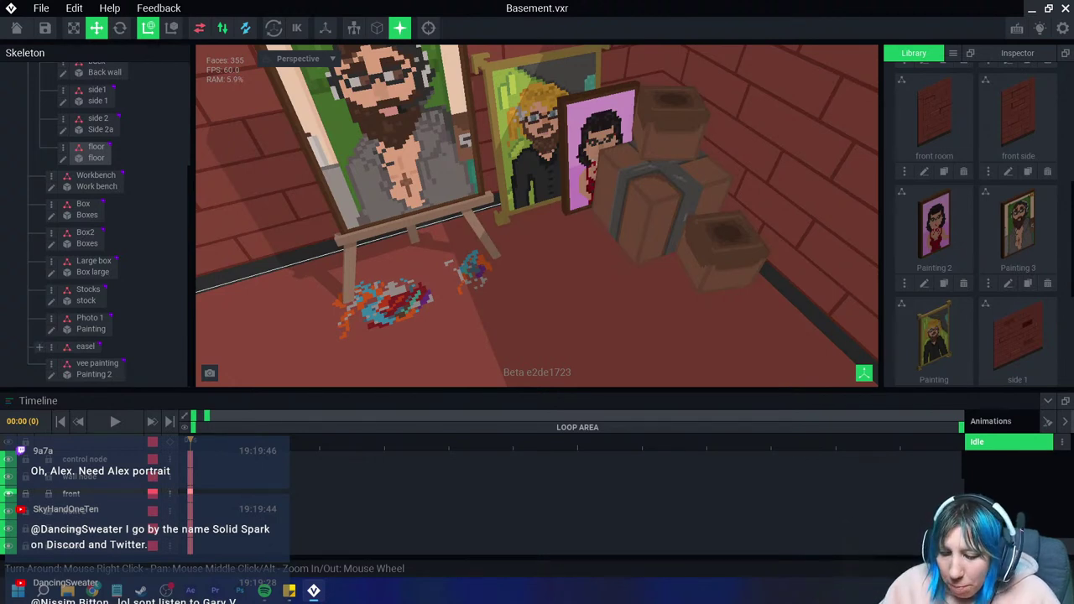
right_drag(570, 233, 536, 215)
right_drag(462, 266, 462, 266)
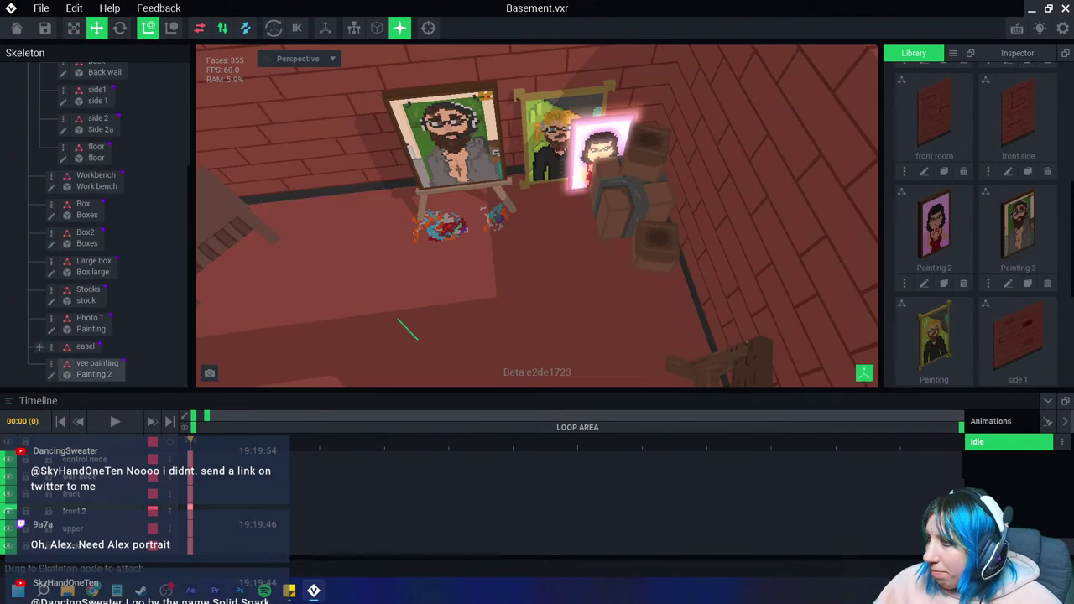
Step: Clone Painting 2 as Painting 4 and open Painting 4.vxm for editing
click(944, 283)
text(P)
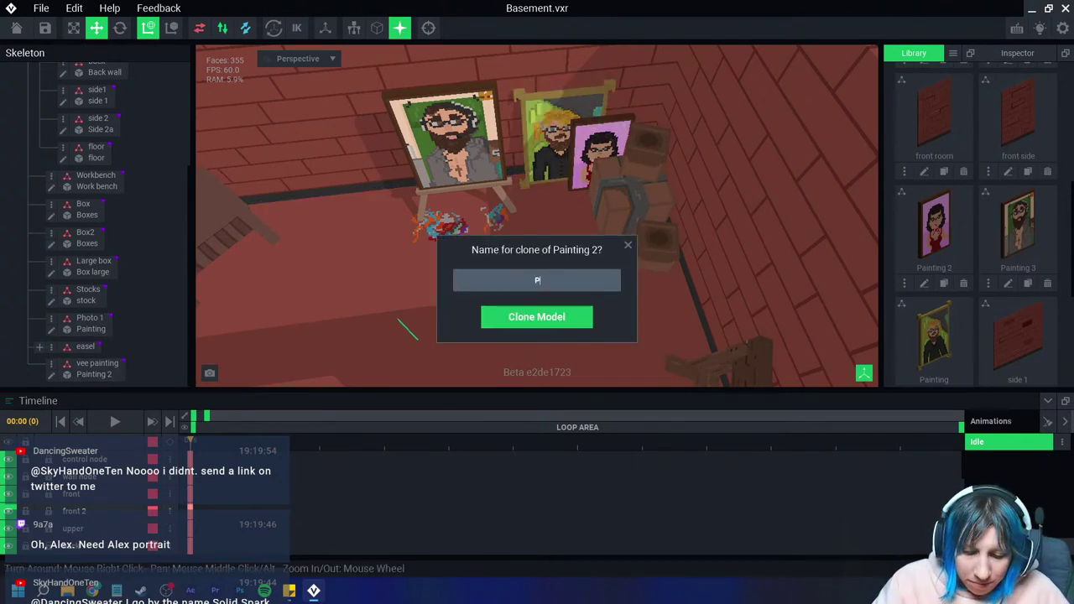
text(ainting)
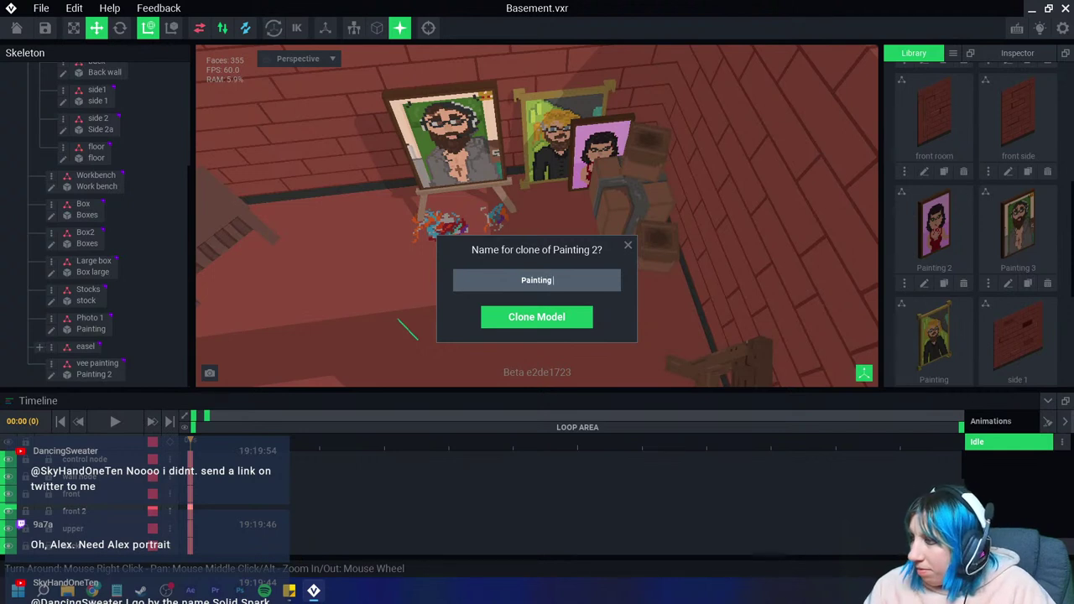
key(Return)
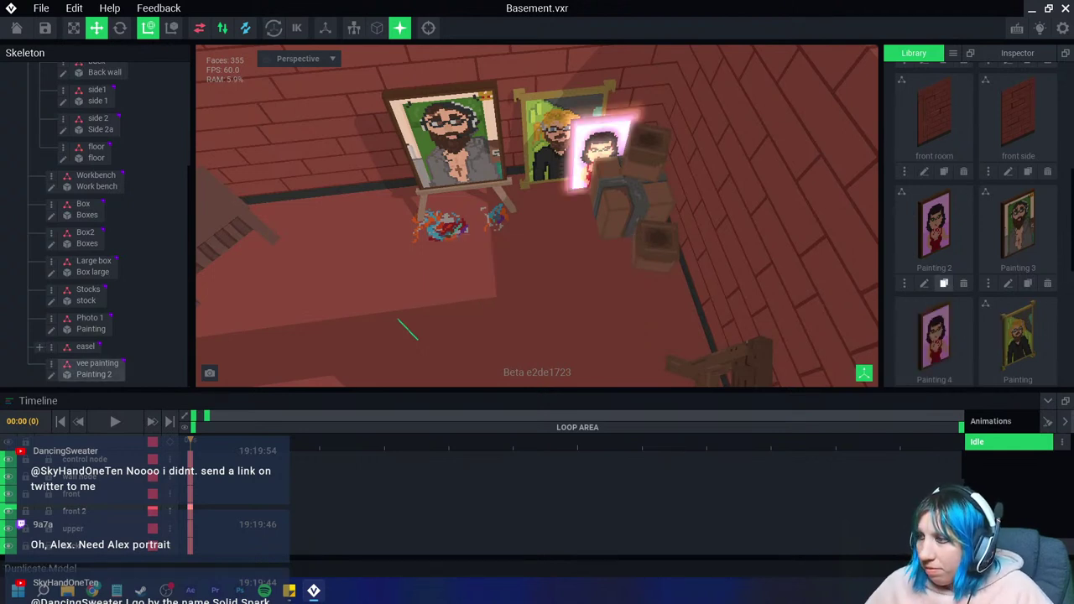
scroll(927, 327, down, 1)
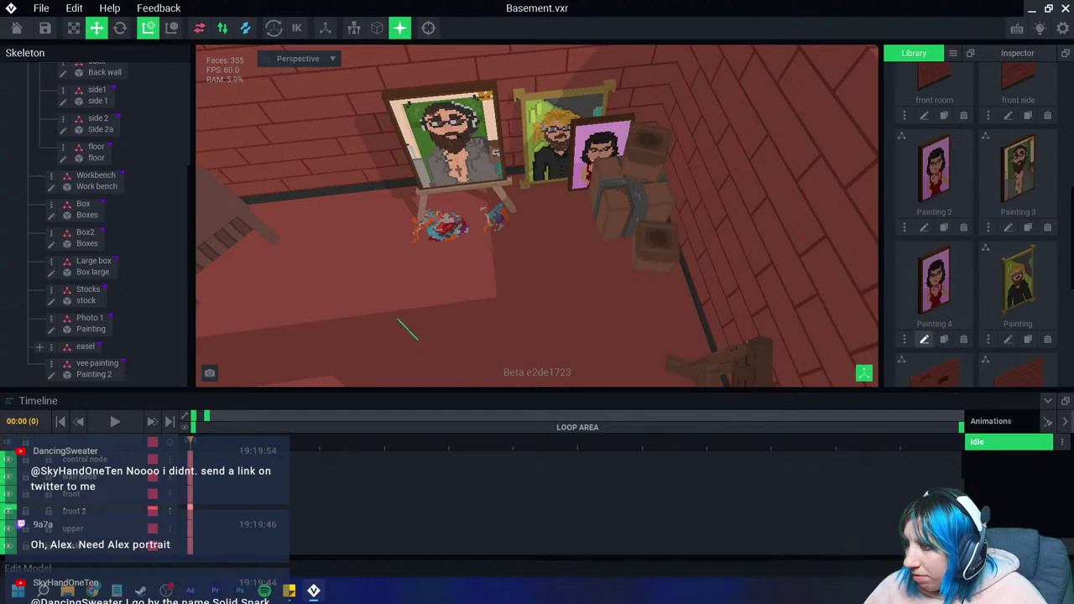
click(924, 339)
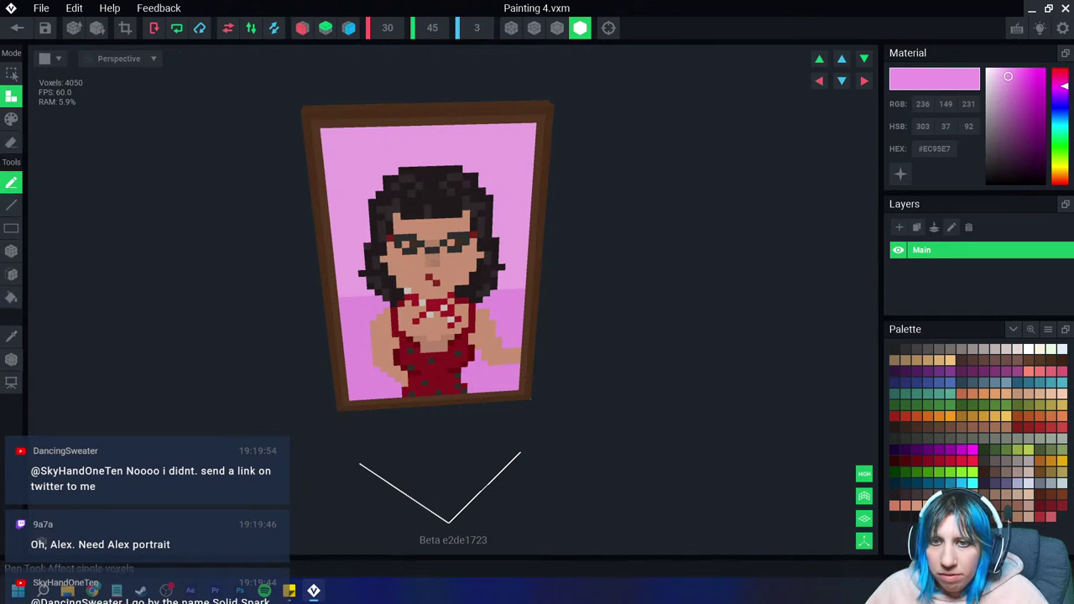
Step: Paint over Painting 4's portrait with the light grey-beige #BEB4AF using the Face tool
click(11, 118)
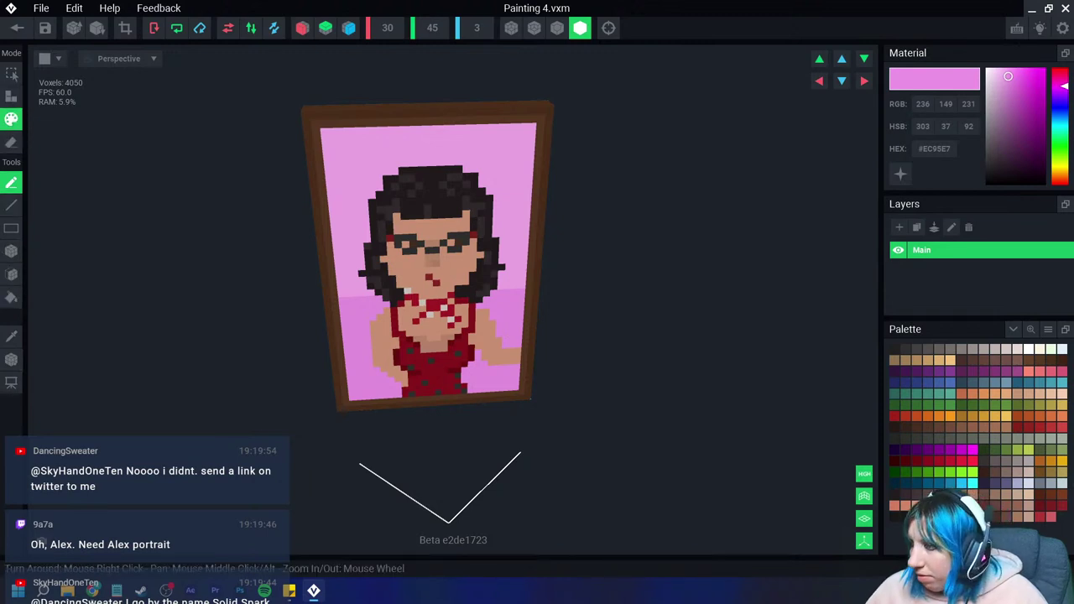
click(994, 349)
click(12, 250)
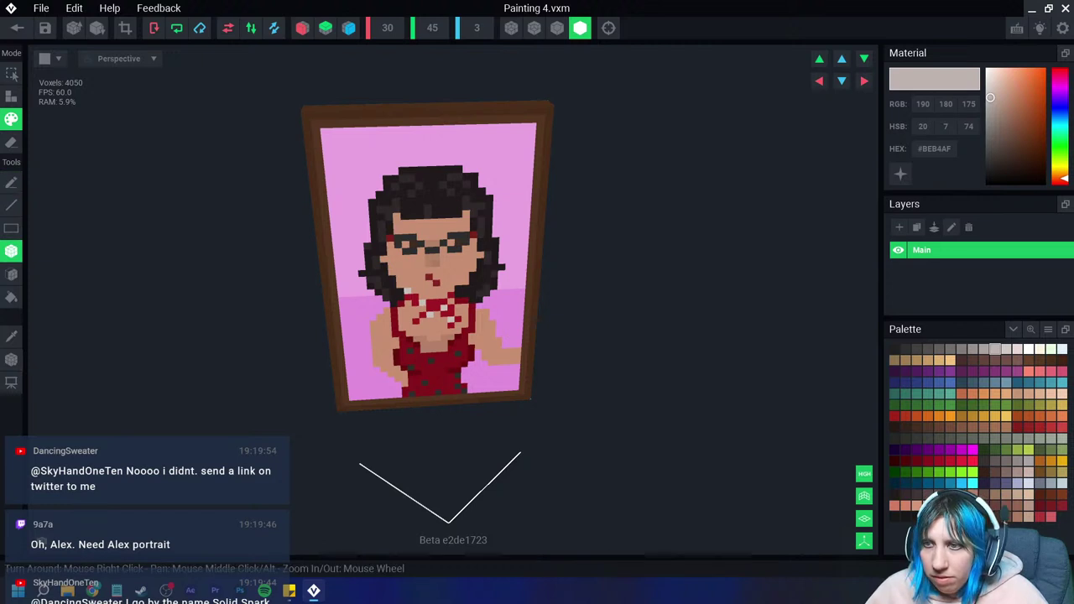
drag(330, 132, 520, 418)
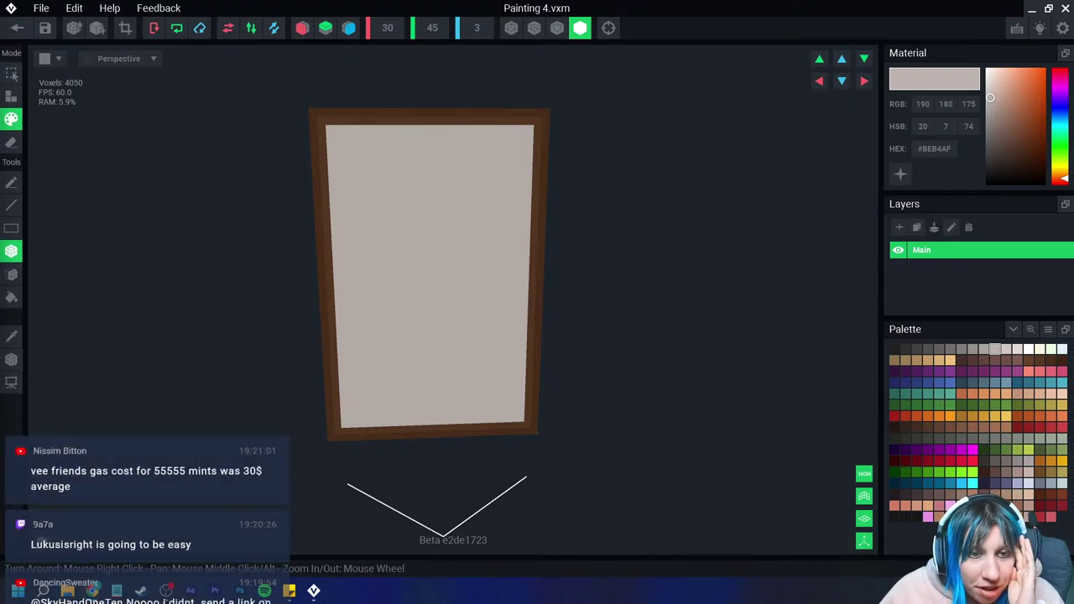
Step: Enlarge Painting 4's volume width to 45
right_drag(445, 360, 436, 368)
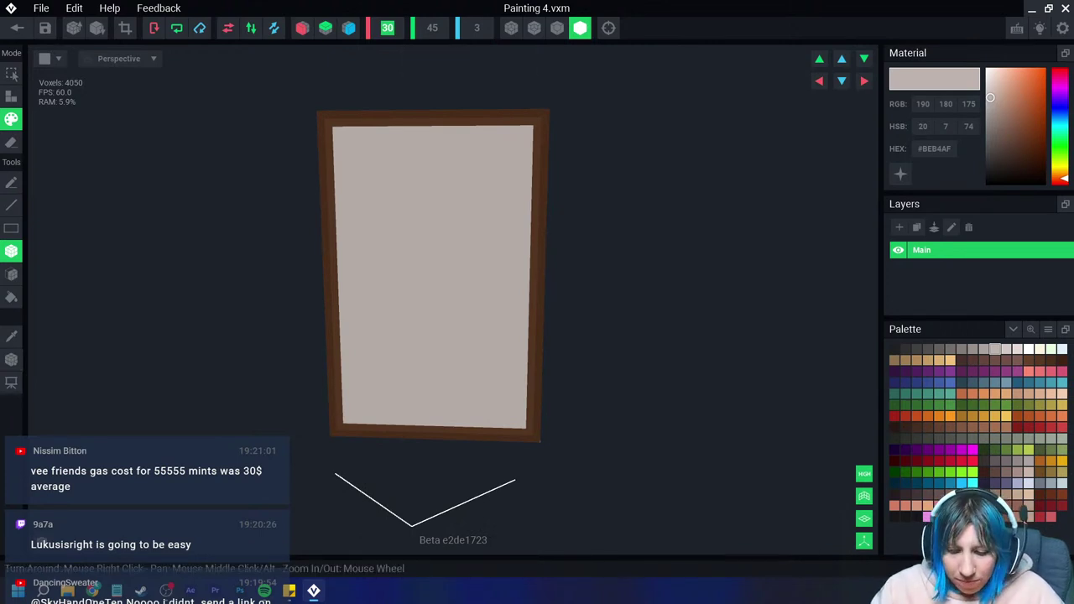
text(45)
key(Return)
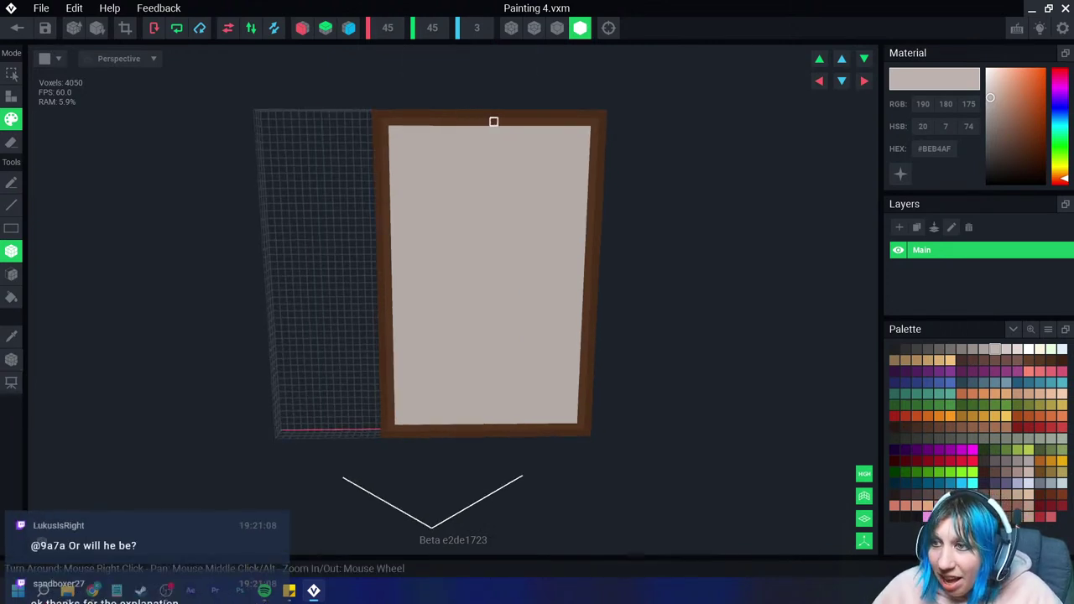
scroll(462, 214, up, 3)
scroll(461, 252, down, 3)
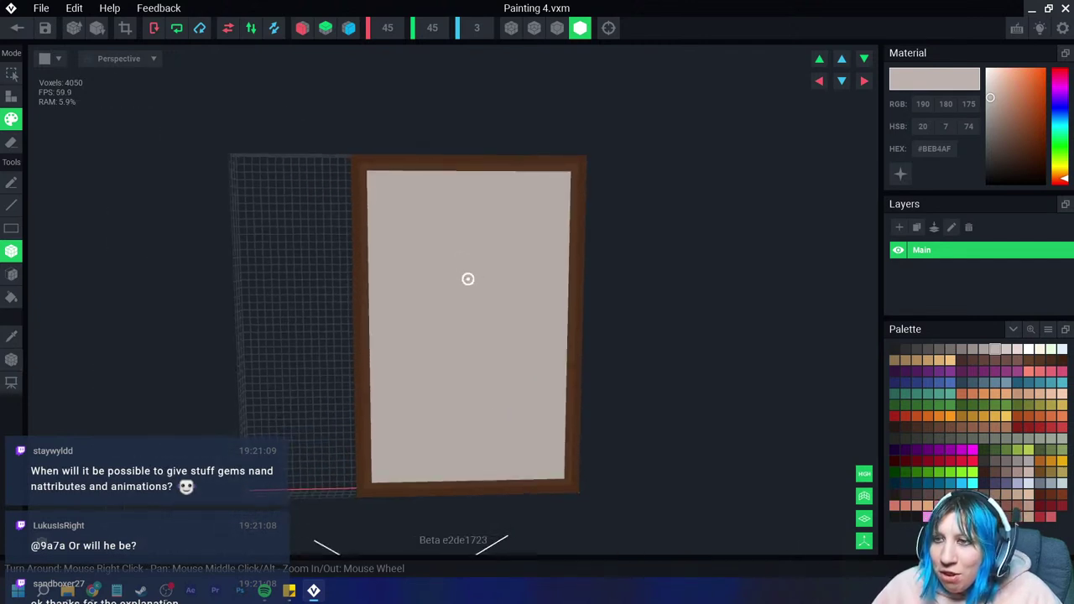
right_drag(467, 281, 503, 281)
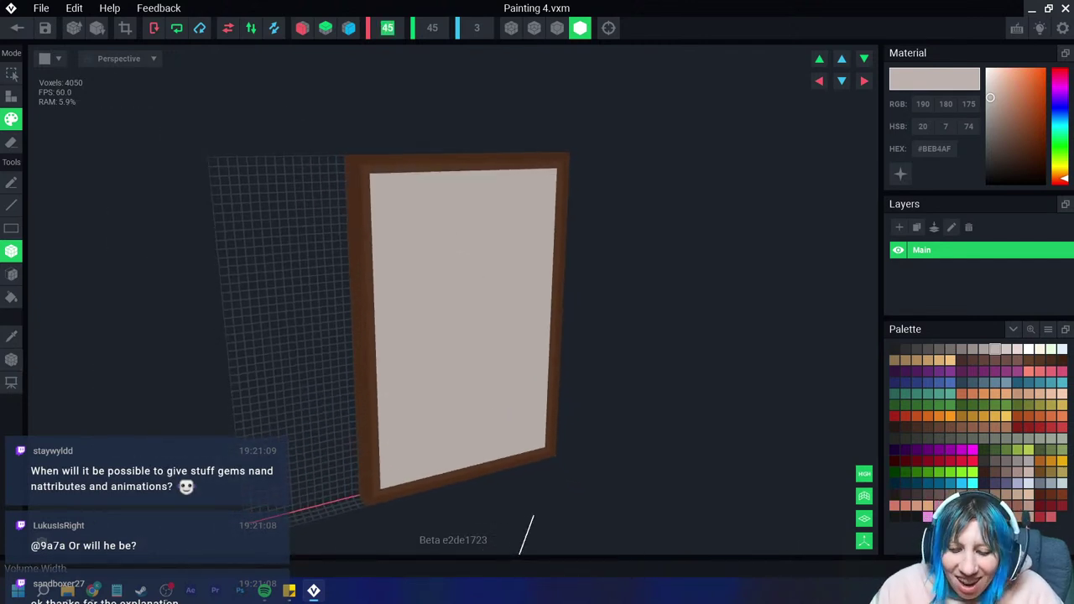
scroll(387, 28, up, 2)
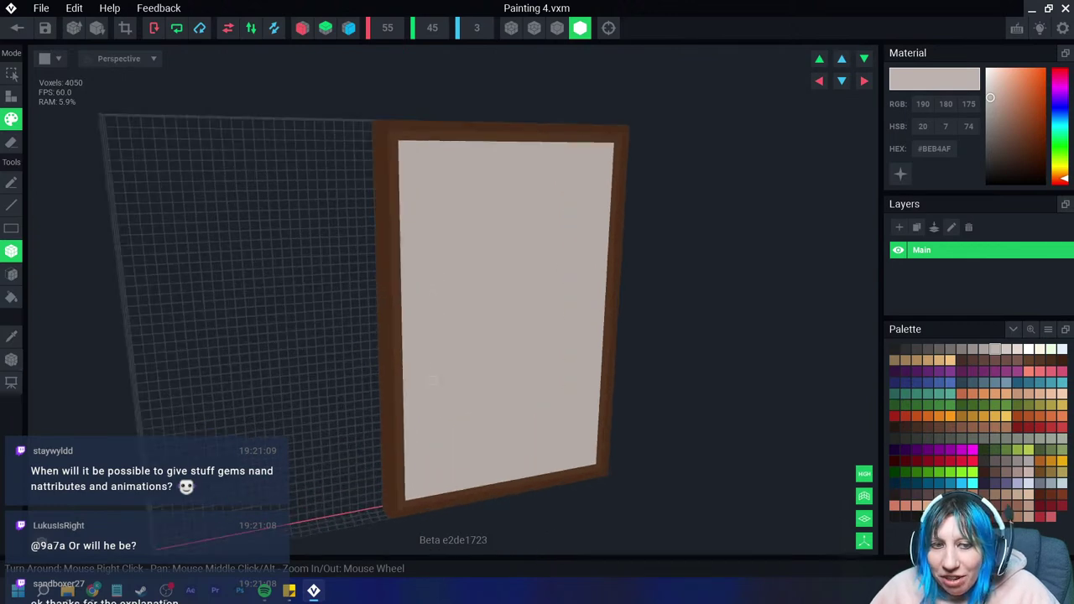
scroll(412, 378, up, 4)
Step: Sample the frame's brown and fill the enlarged empty area with brown Face voxels
key(i)
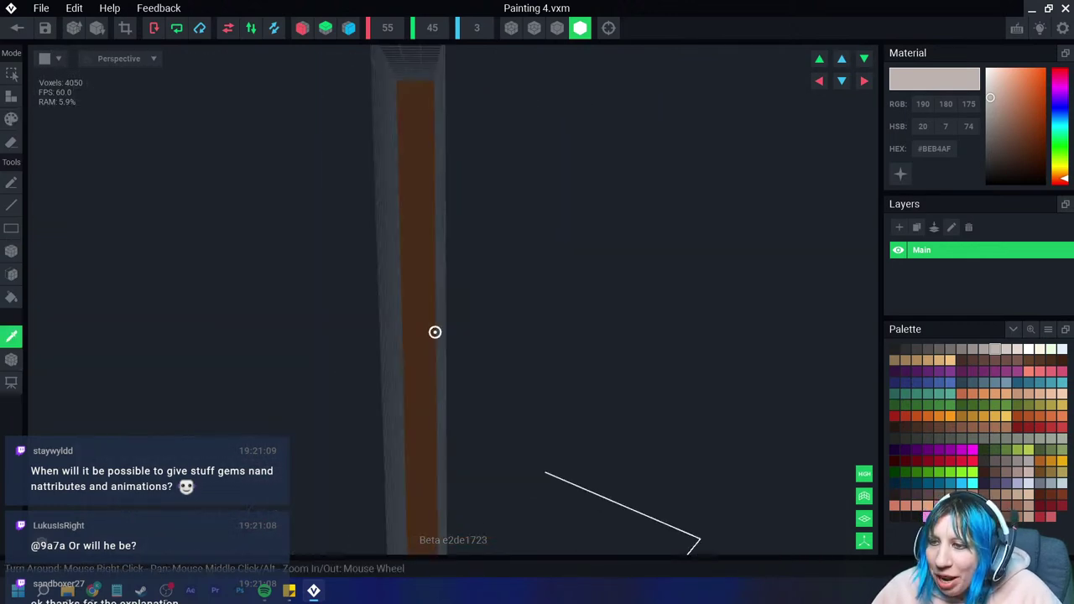
mouse_move(503, 331)
right_down()
mouse_move(434, 331)
mouse_move(503, 319)
mouse_move(434, 302)
right_up()
click(439, 324)
key(f)
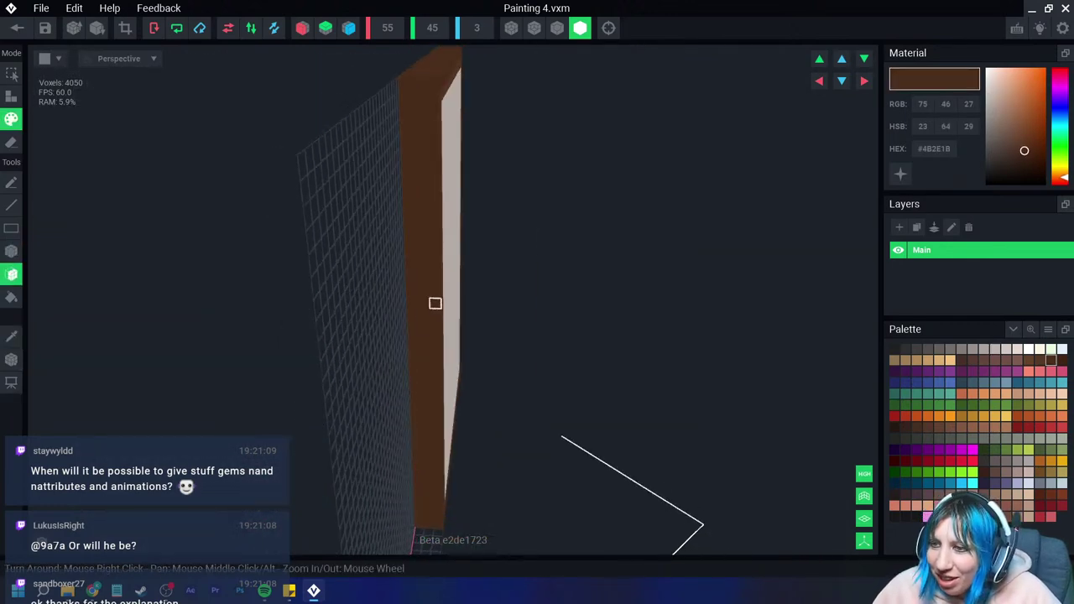
key(v)
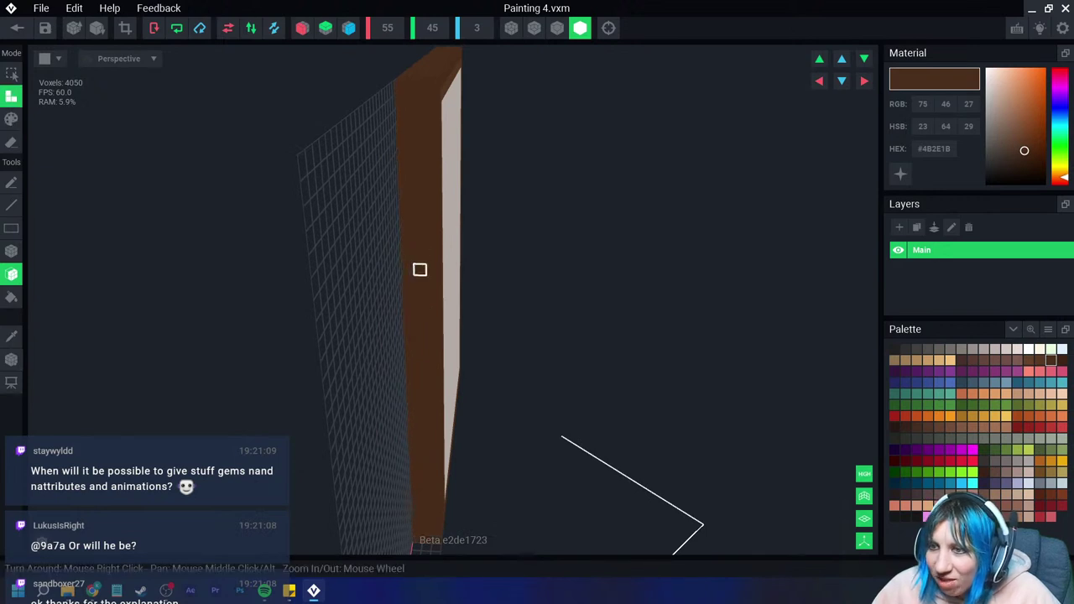
click(377, 317)
scroll(401, 332, up, 5)
right_drag(401, 332, 470, 333)
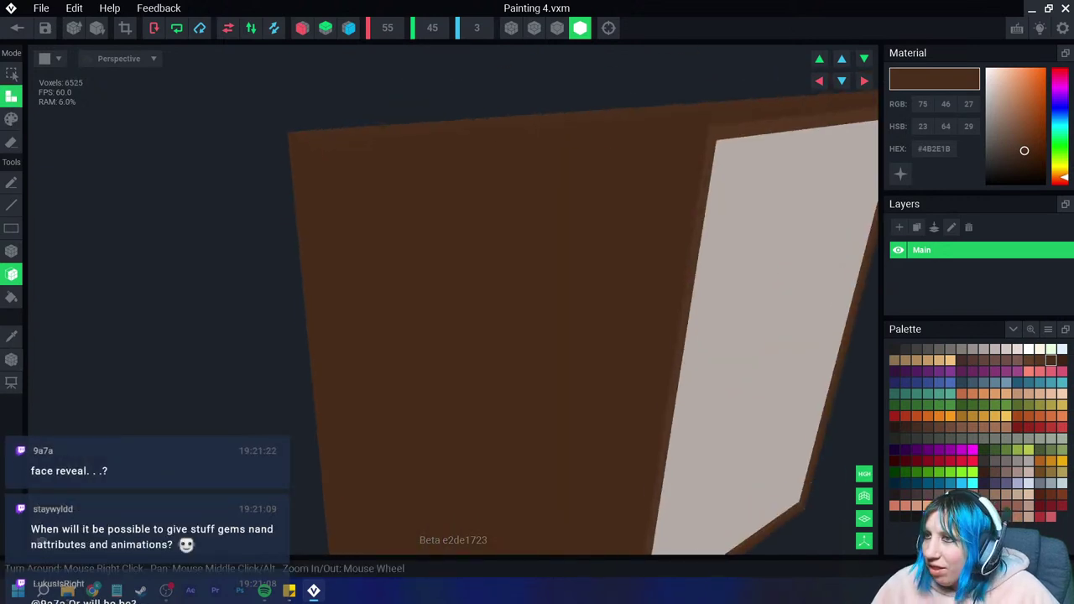
click(616, 327)
right_drag(617, 327, 617, 322)
Step: Recolour the upper-left and lower-left frame areas in the frame border's lighter brown
key(i)
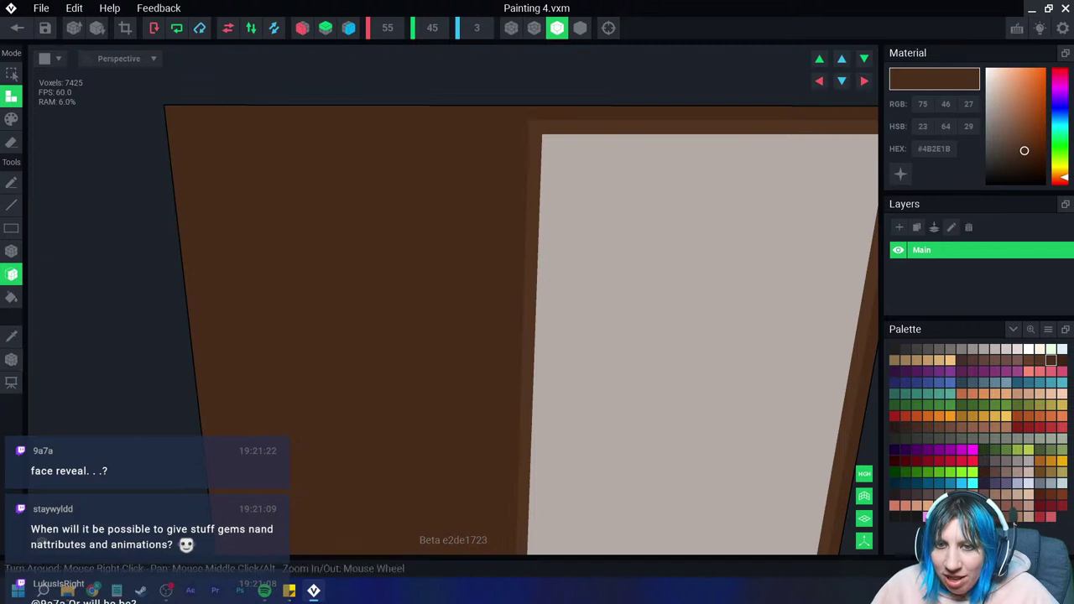
click(534, 126)
key(p)
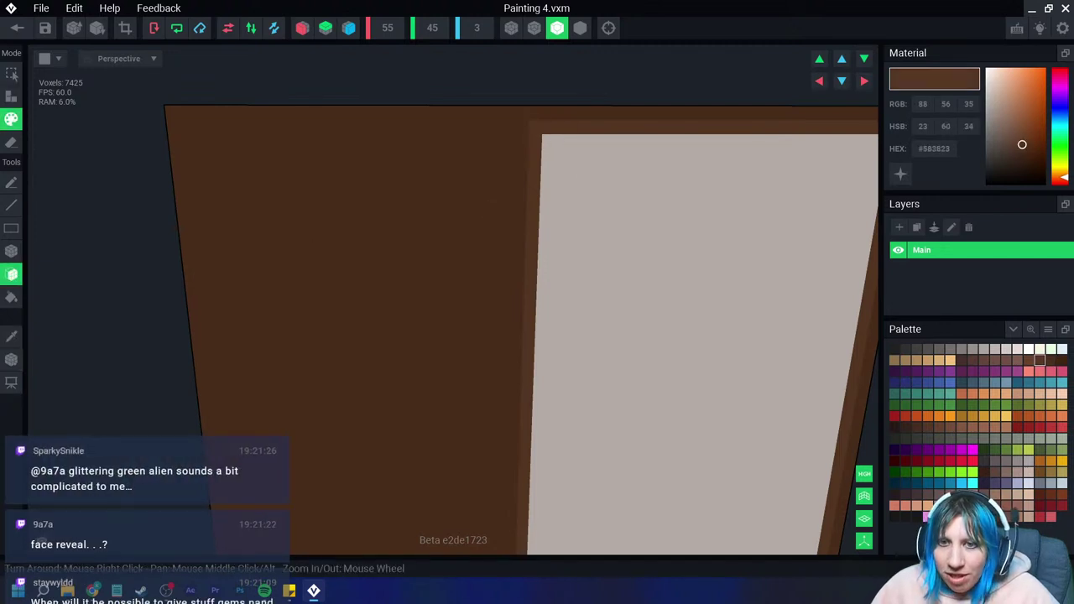
key(b)
mouse_move(521, 126)
mouse_down()
mouse_move(276, 349)
mouse_move(223, 462)
mouse_move(235, 465)
mouse_up()
scroll(252, 419, down, 2)
mouse_move(231, 371)
mouse_down()
mouse_move(433, 482)
mouse_move(484, 496)
mouse_up()
Step: Fill the new left area with the sampled canvas grey, then select a brown sketching colour
key(i)
click(589, 338)
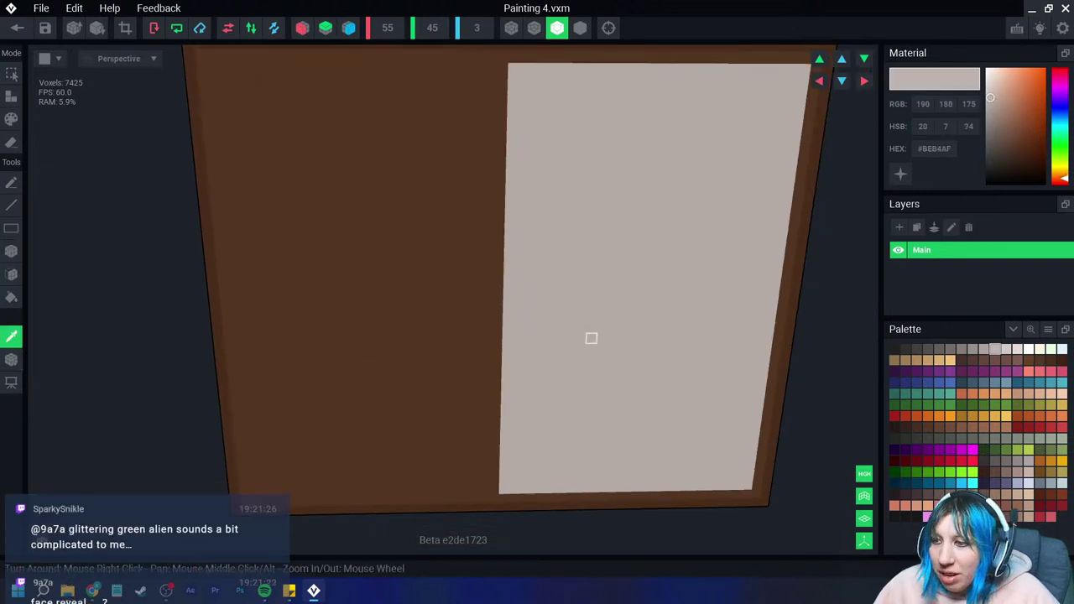
key(b)
mouse_move(501, 68)
mouse_down()
mouse_move(263, 484)
mouse_move(257, 514)
mouse_move(210, 503)
mouse_up()
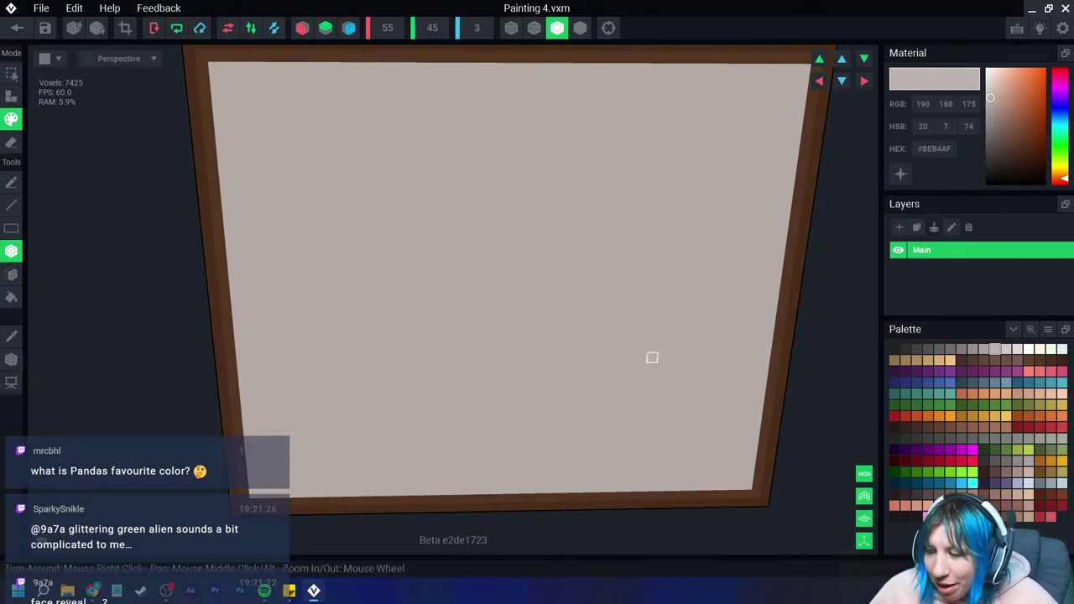
click(950, 349)
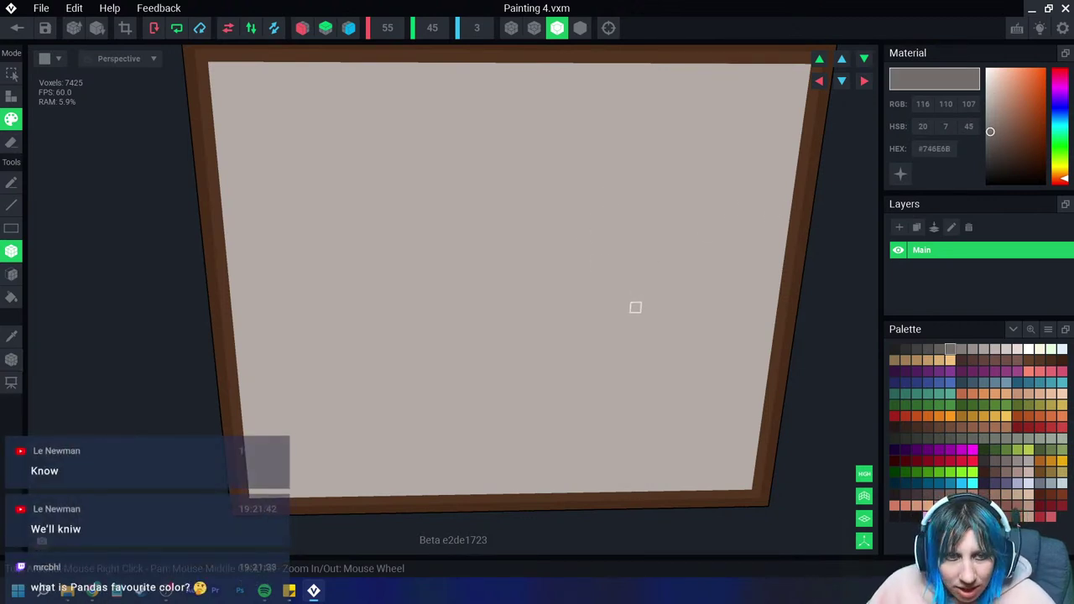
middle_drag(635, 307, 637, 301)
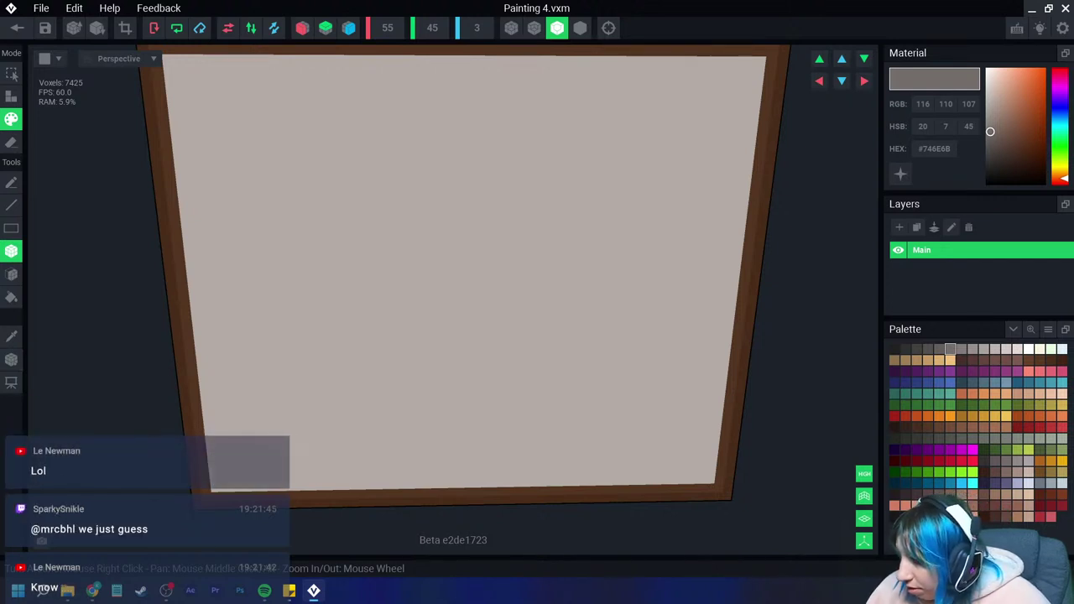
click(962, 427)
Step: Sketch and thicken a closed brown oval head outline on the canvas
key(b)
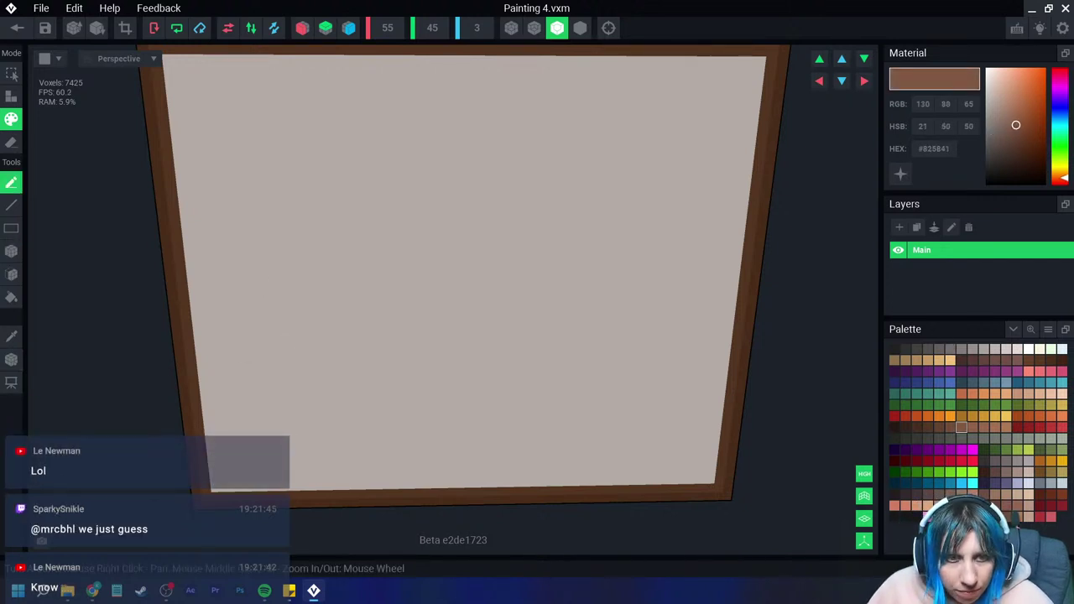
mouse_move(312, 249)
mouse_down()
mouse_move(249, 307)
mouse_move(263, 361)
mouse_move(344, 421)
mouse_up()
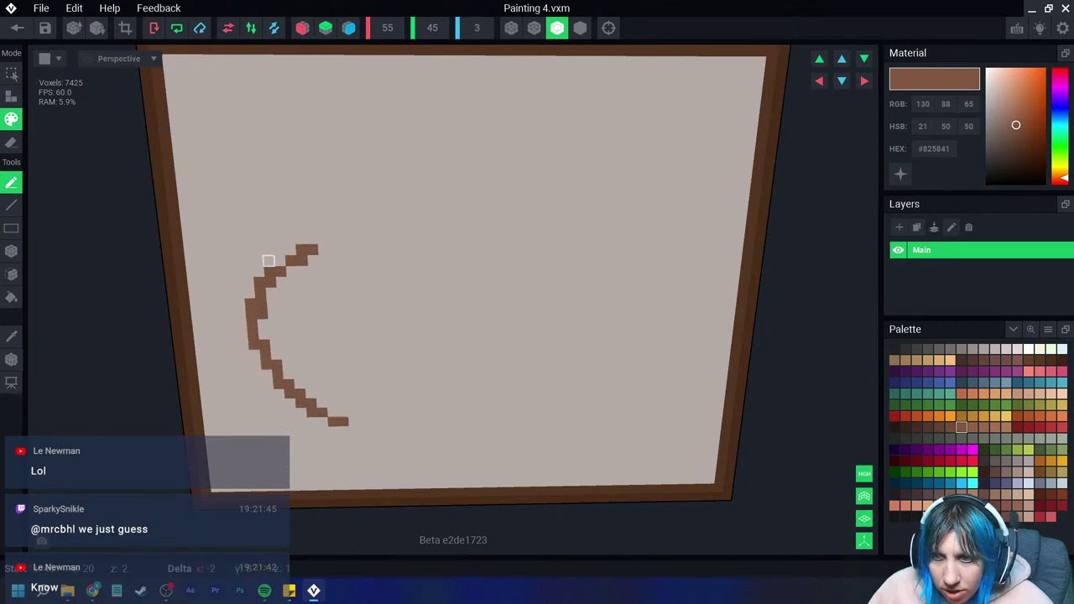
mouse_move(273, 256)
mouse_down()
mouse_move(378, 258)
mouse_move(435, 343)
mouse_up()
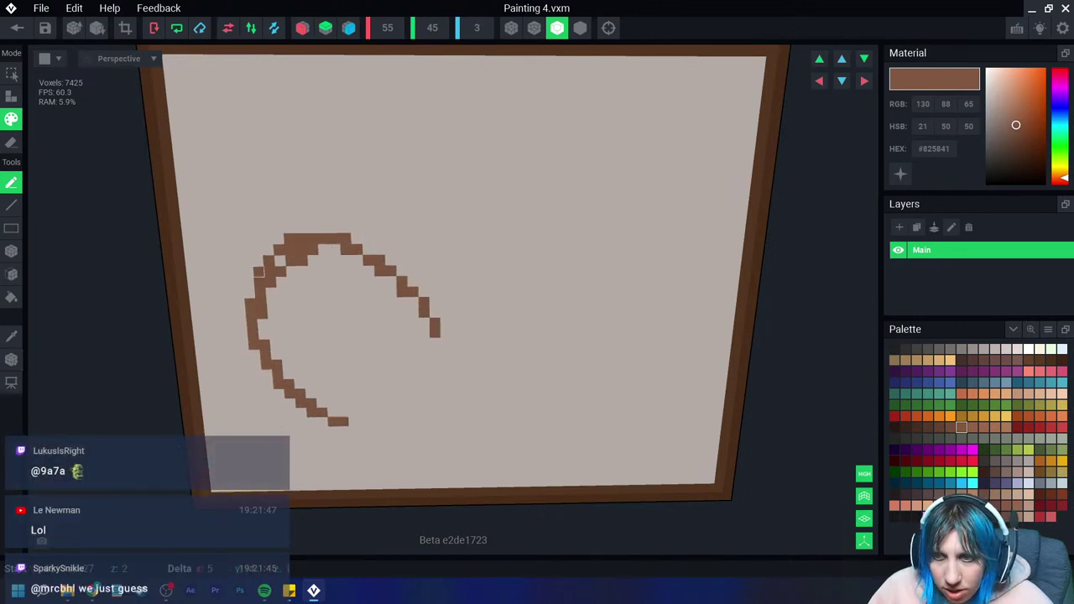
mouse_move(256, 262)
mouse_down()
mouse_move(248, 336)
mouse_move(333, 431)
mouse_move(427, 453)
mouse_up()
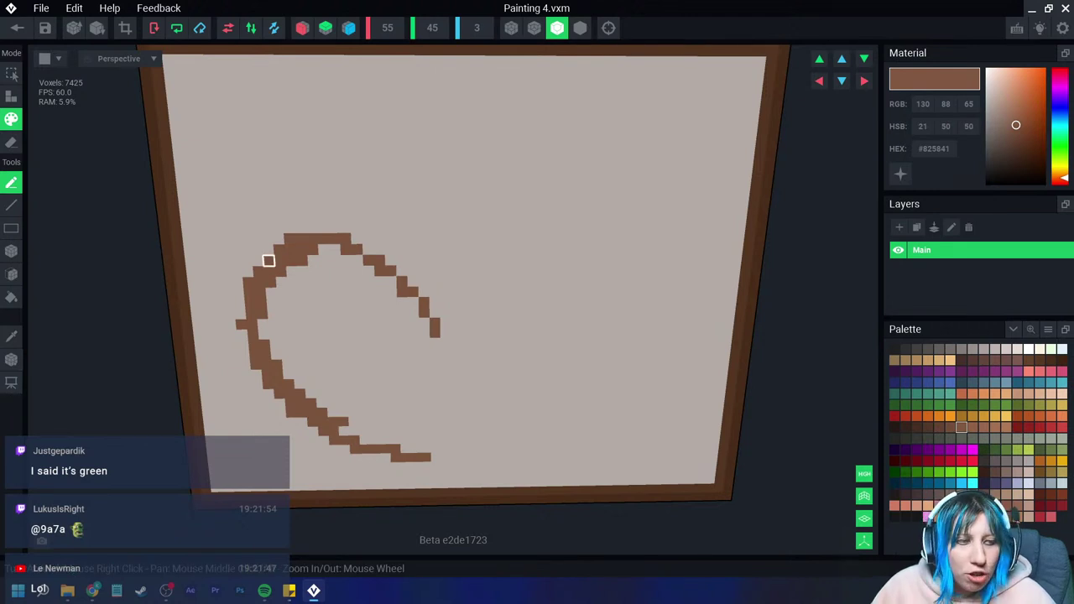
mouse_move(334, 249)
mouse_down()
mouse_move(386, 265)
mouse_move(466, 351)
mouse_up()
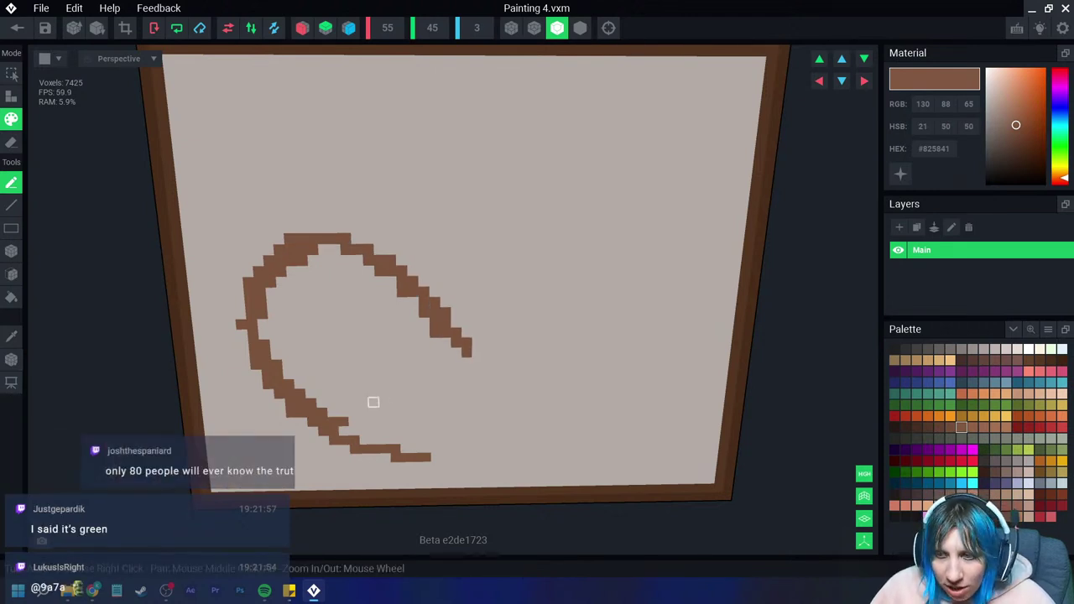
drag(364, 440, 446, 429)
drag(468, 352, 446, 429)
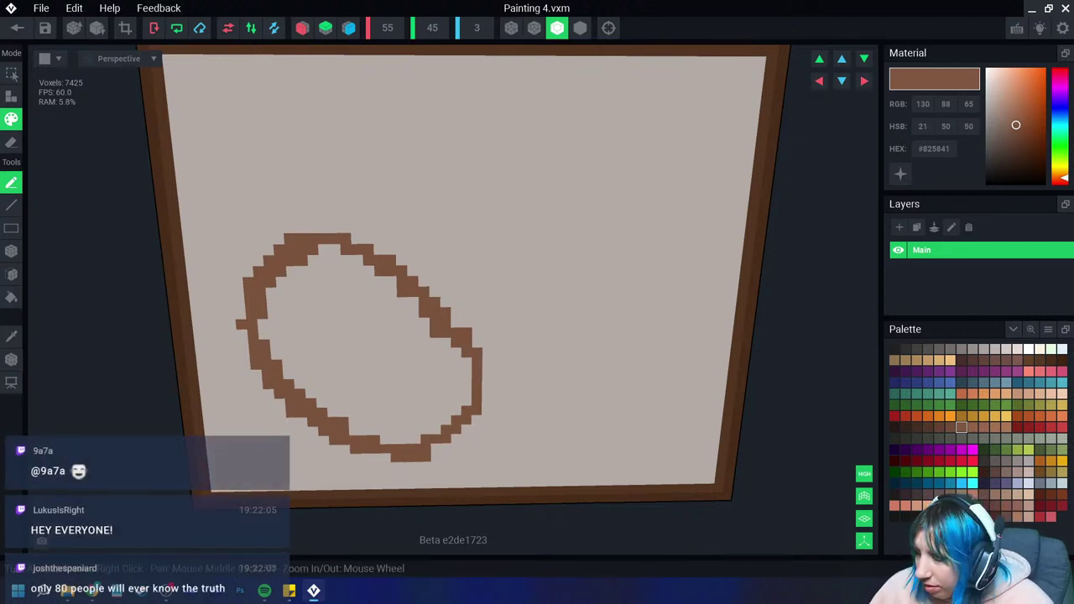
Step: Draw a straight dark grey line to the left of the oval
click(905, 349)
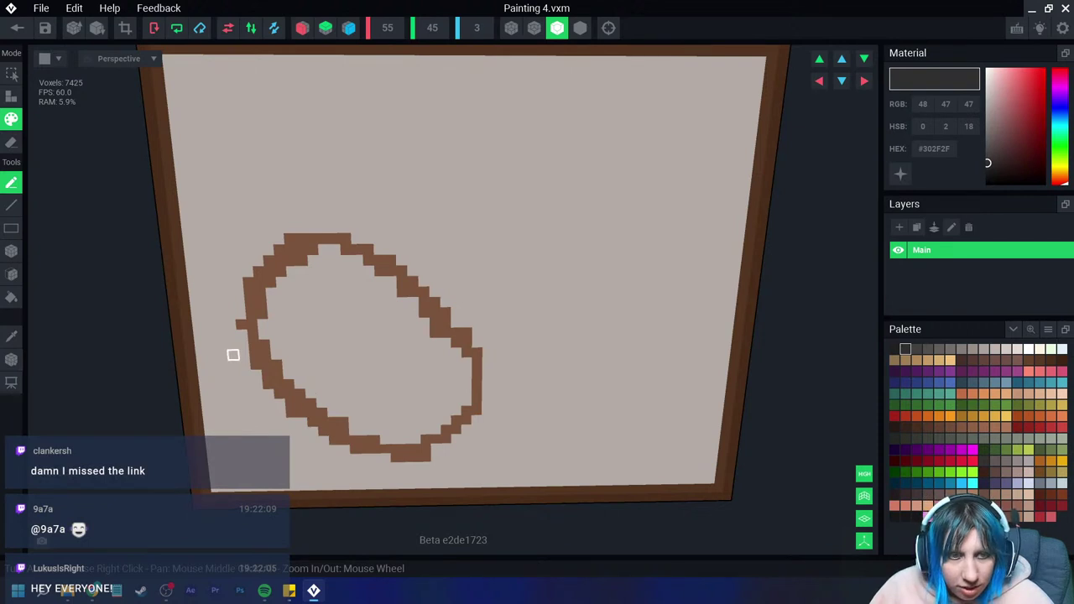
drag(240, 314, 226, 403)
key(ctrl+z)
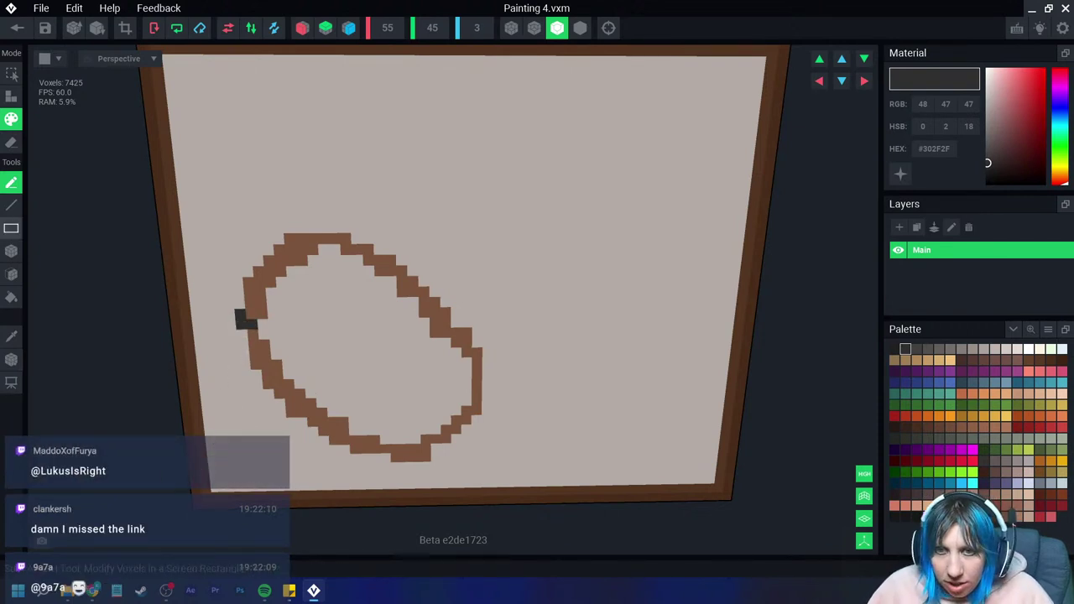
key(l)
drag(240, 317, 253, 459)
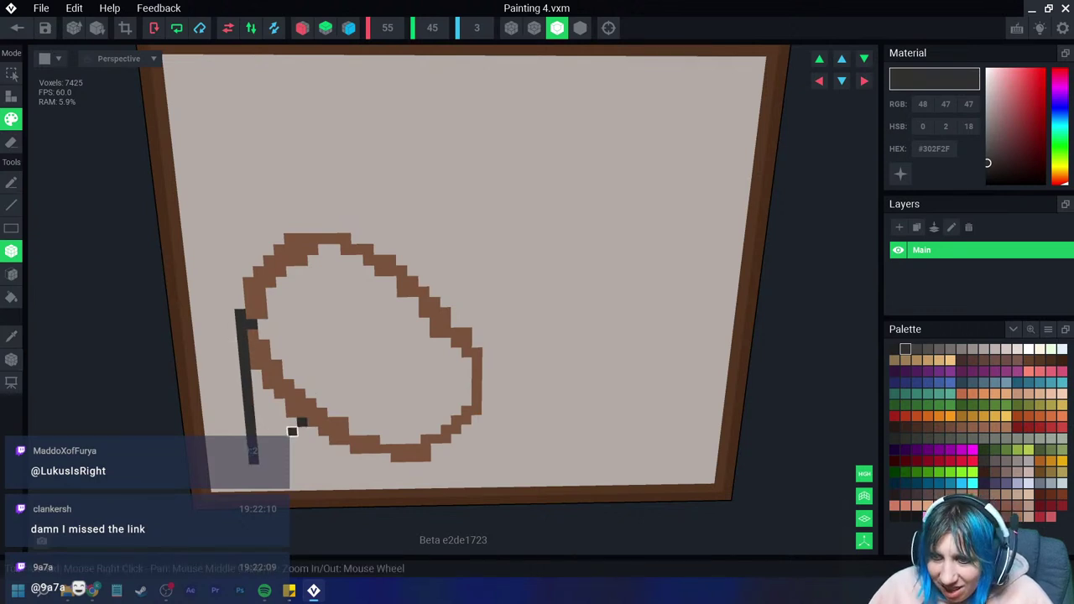
Step: Raise the painting height to 55 and fill the new space above with brown voxels
scroll(290, 428, down, 3)
scroll(319, 436, up, 3)
scroll(313, 437, down, 4)
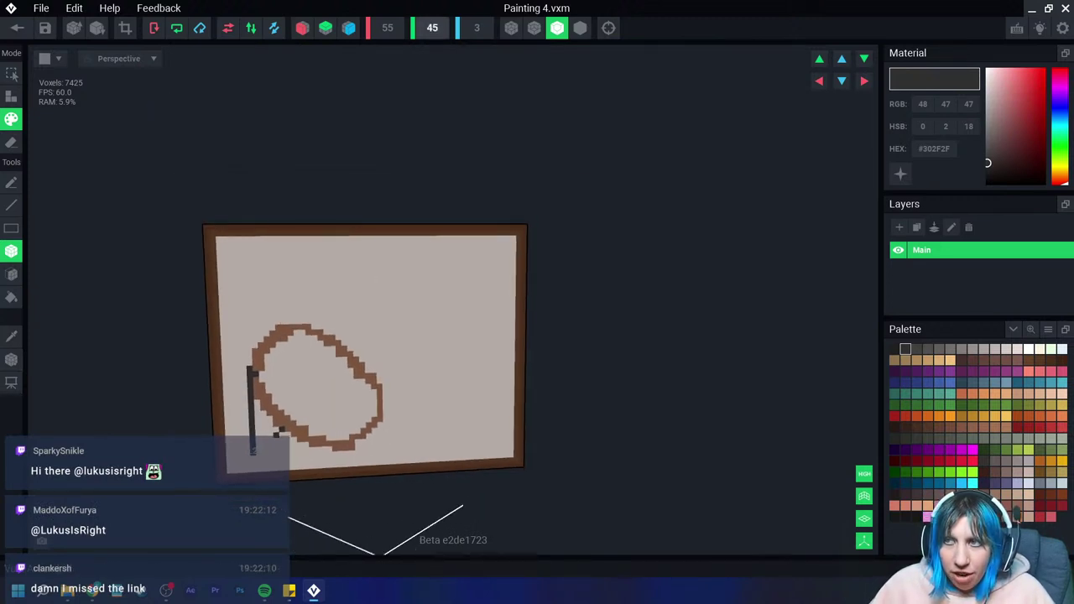
text(5)
key(Return)
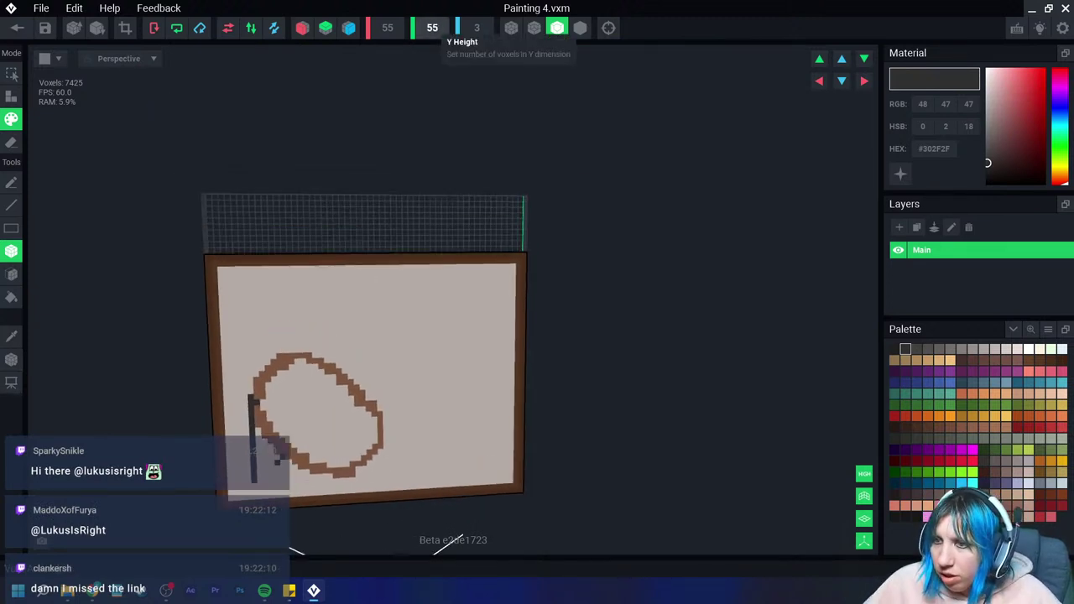
scroll(297, 405, up, 2)
right_drag(297, 405, 336, 307)
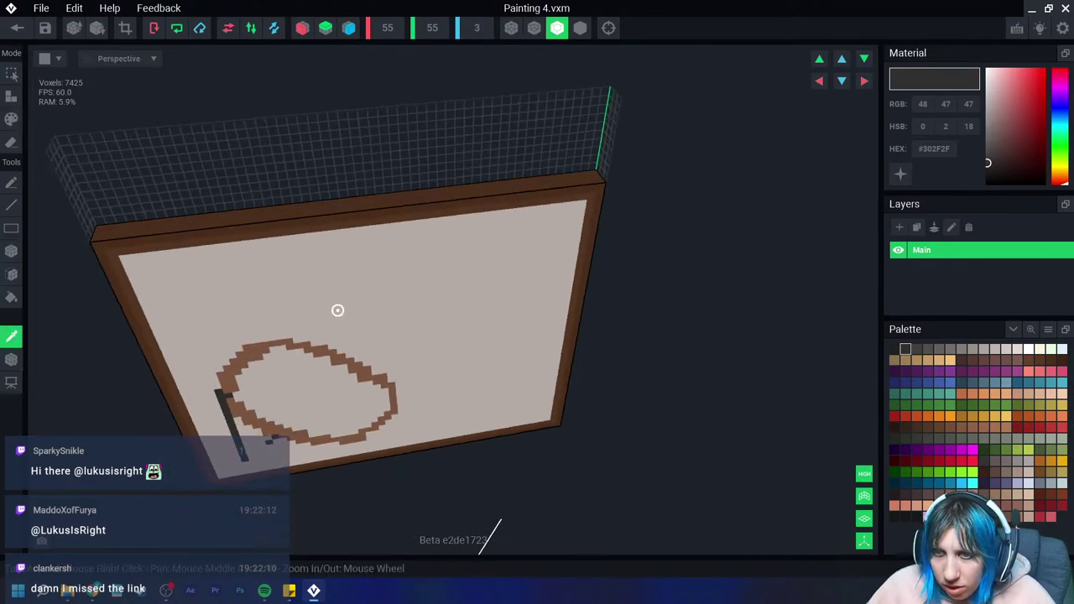
click(283, 214)
right_drag(283, 213, 173, 168)
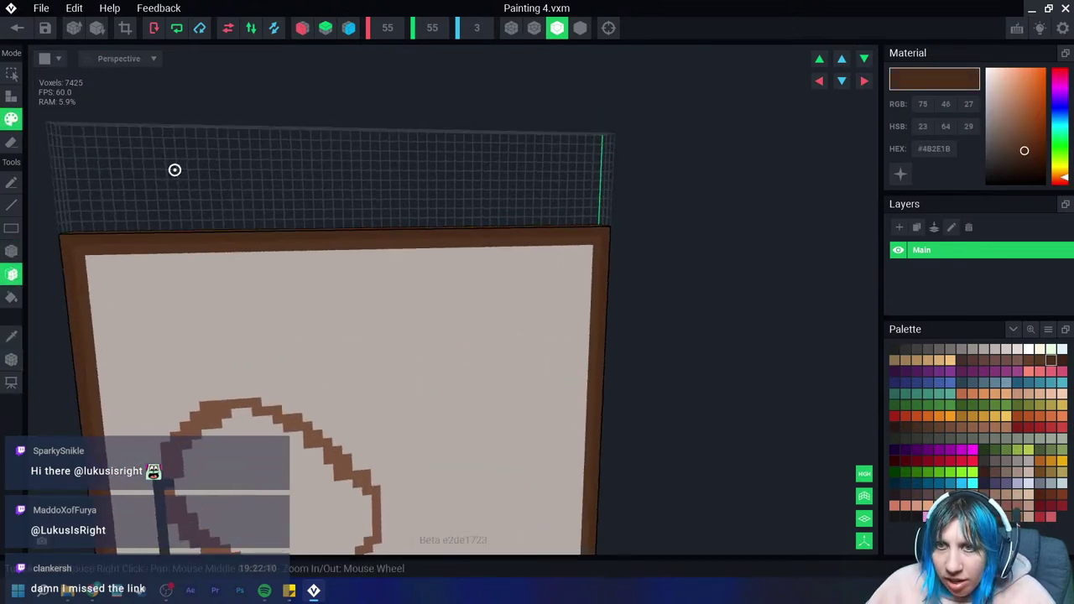
click(235, 194)
Step: Merge the brown top block with the frame and recolour the top band lighter brown
click(233, 194)
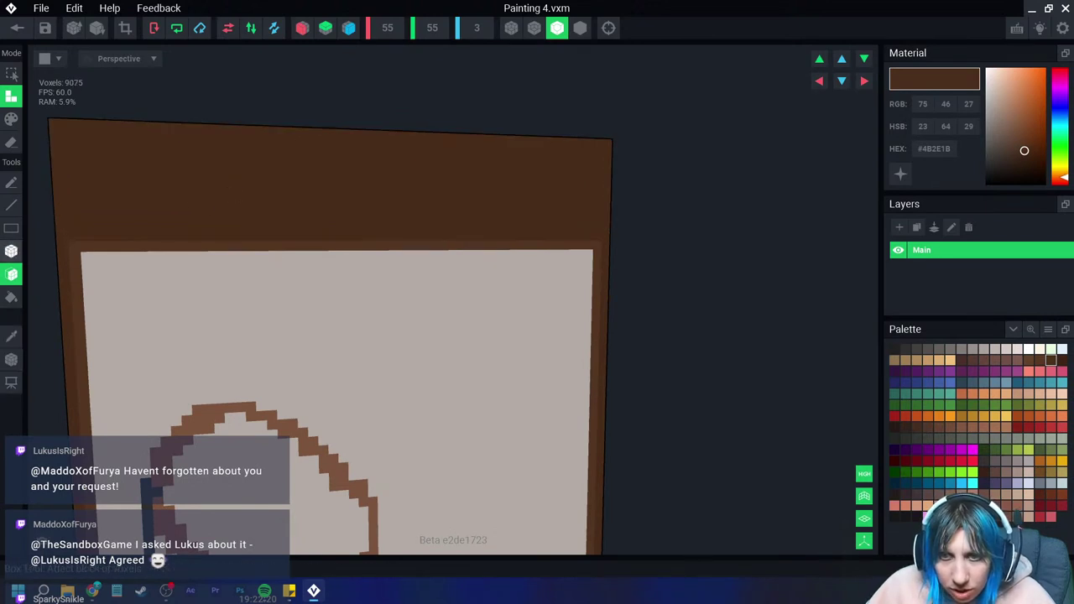
click(12, 251)
click(12, 142)
click(11, 118)
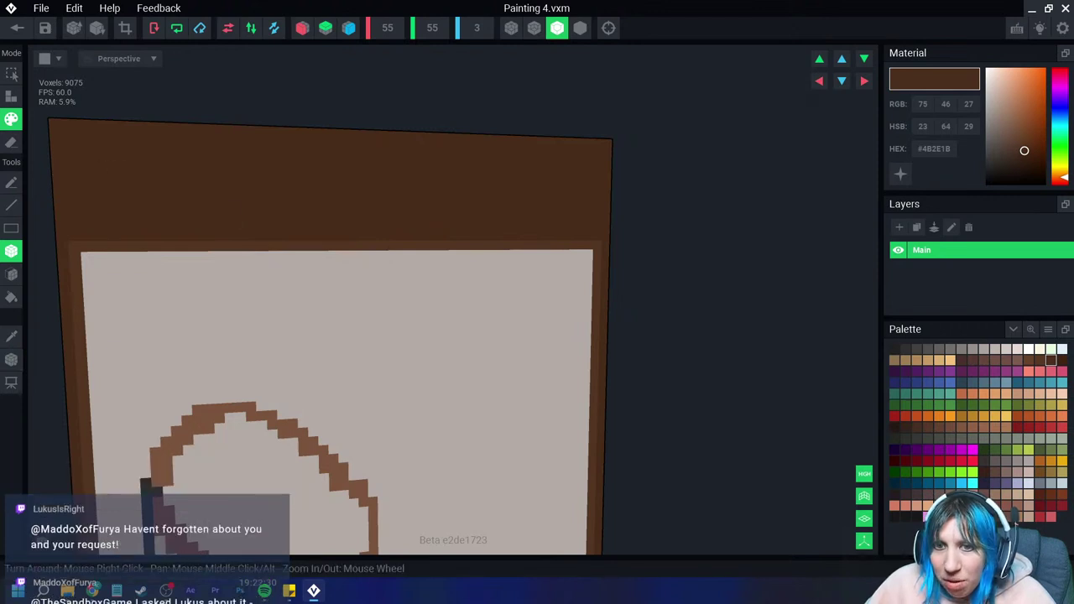
click(11, 336)
click(73, 246)
drag(74, 246, 599, 152)
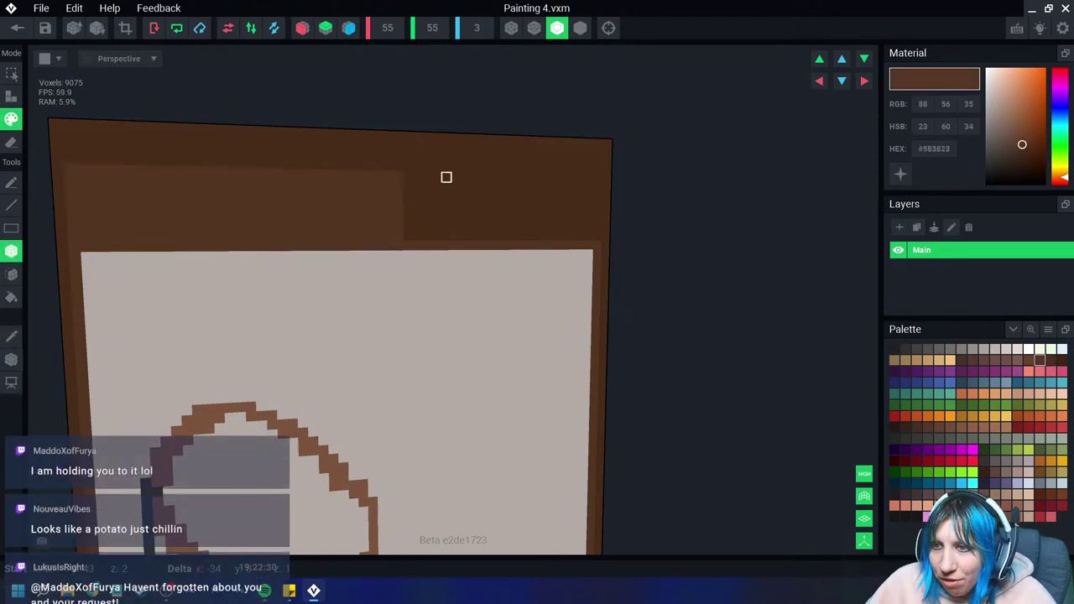
Step: Recolour the top-left area in the light grey canvas colour
click(12, 337)
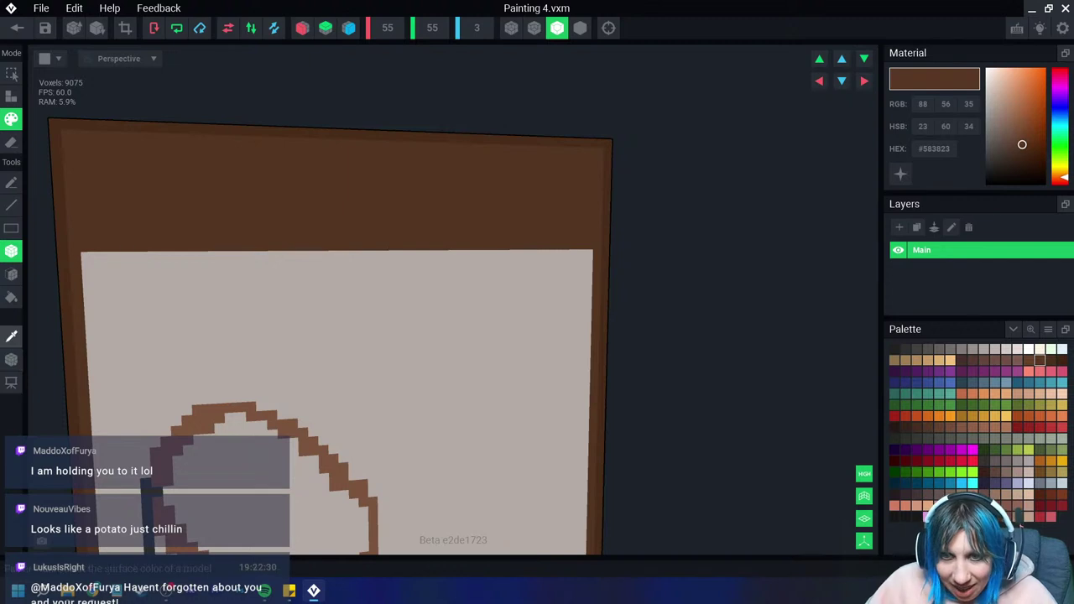
click(95, 252)
mouse_move(84, 250)
mouse_down()
mouse_move(239, 188)
mouse_move(599, 157)
mouse_up()
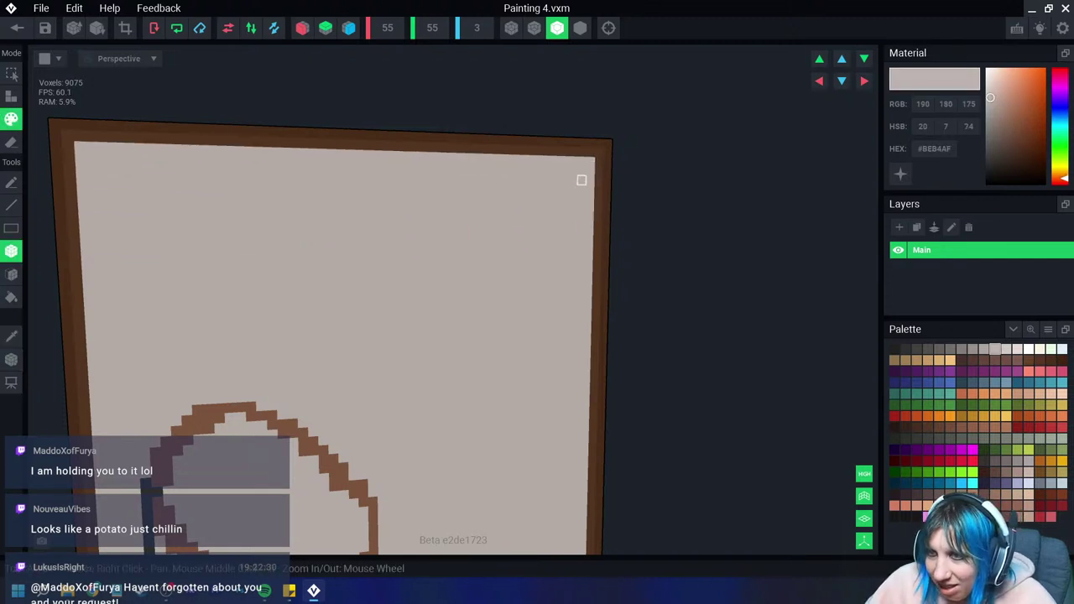
scroll(441, 412, down, 3)
mouse_move(417, 414)
right_down()
mouse_move(426, 537)
mouse_move(430, 419)
right_up()
Step: Fill the widened left backing area with brown Face voxels
alt+click(202, 335)
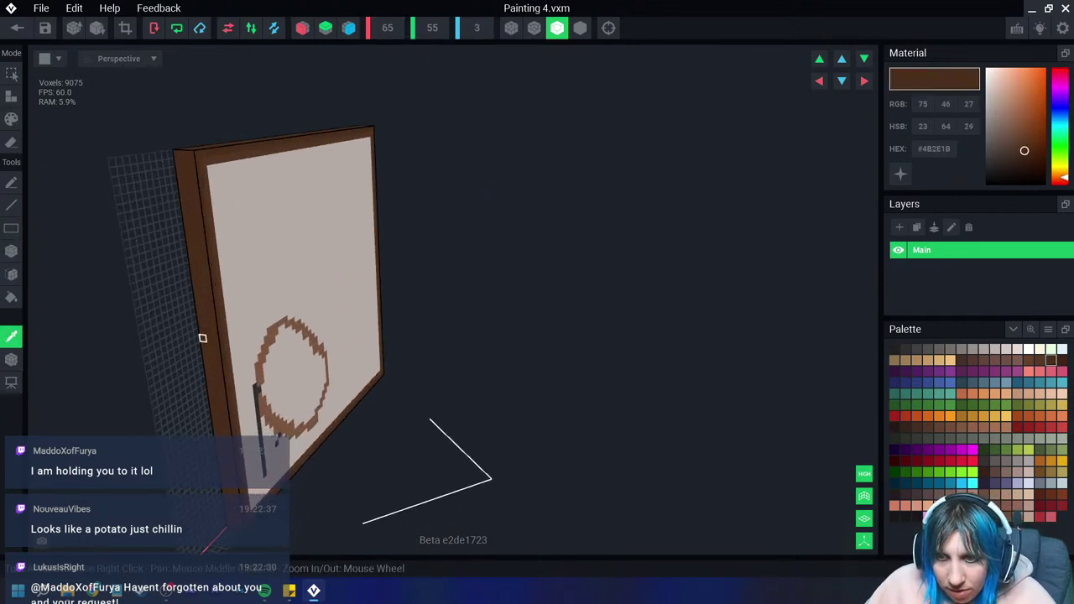
key(f)
key(e)
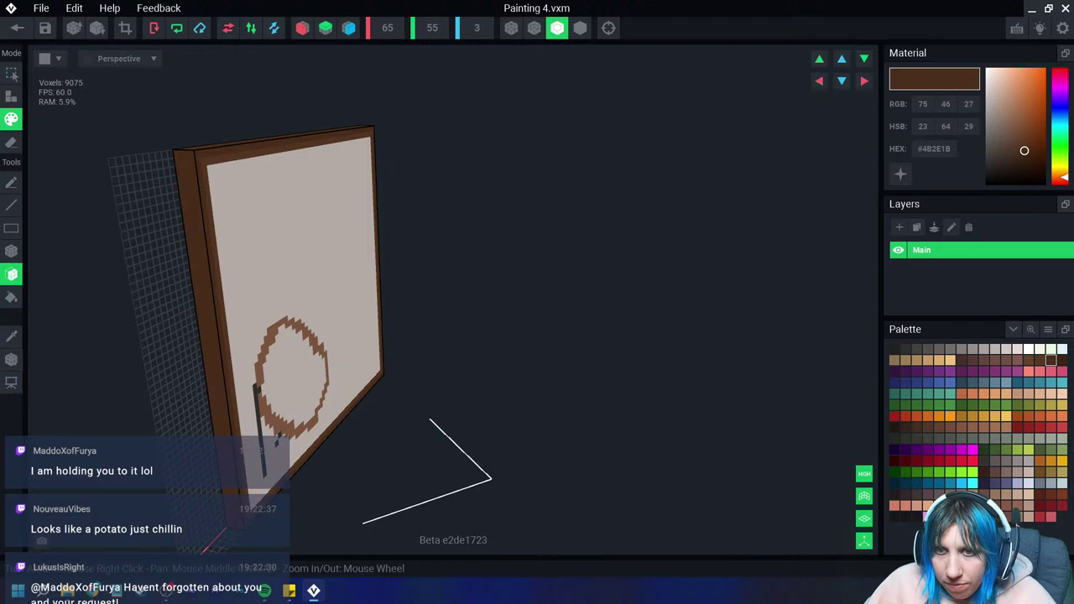
key(a)
click(151, 247)
right_drag(149, 246, 163, 287)
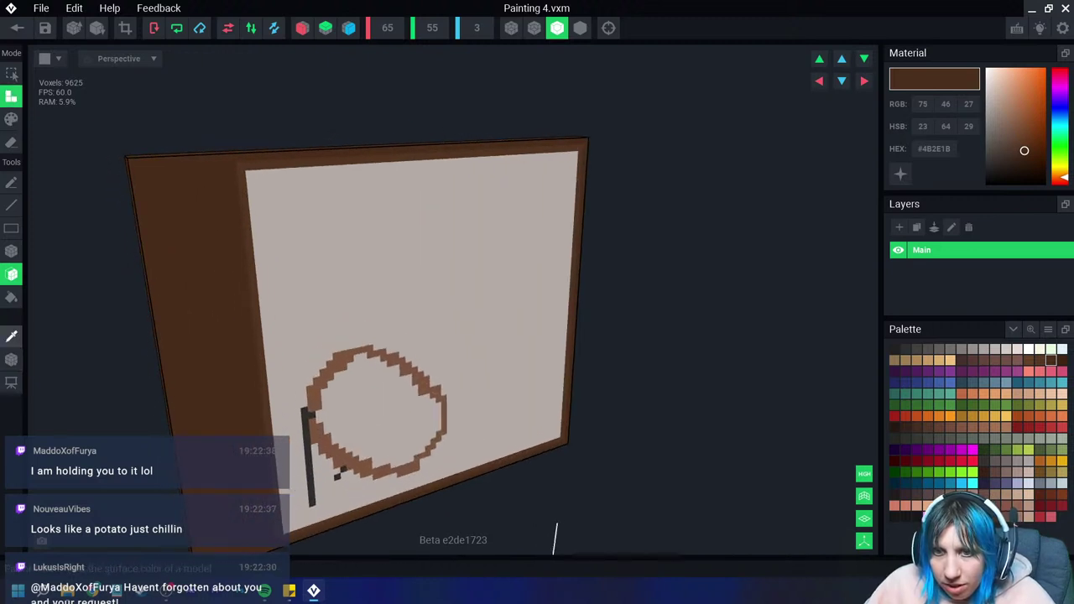
click(233, 180)
Step: Recolour the left brown strip in canvas grey #BEB4AF
alt+click(146, 187)
key(p)
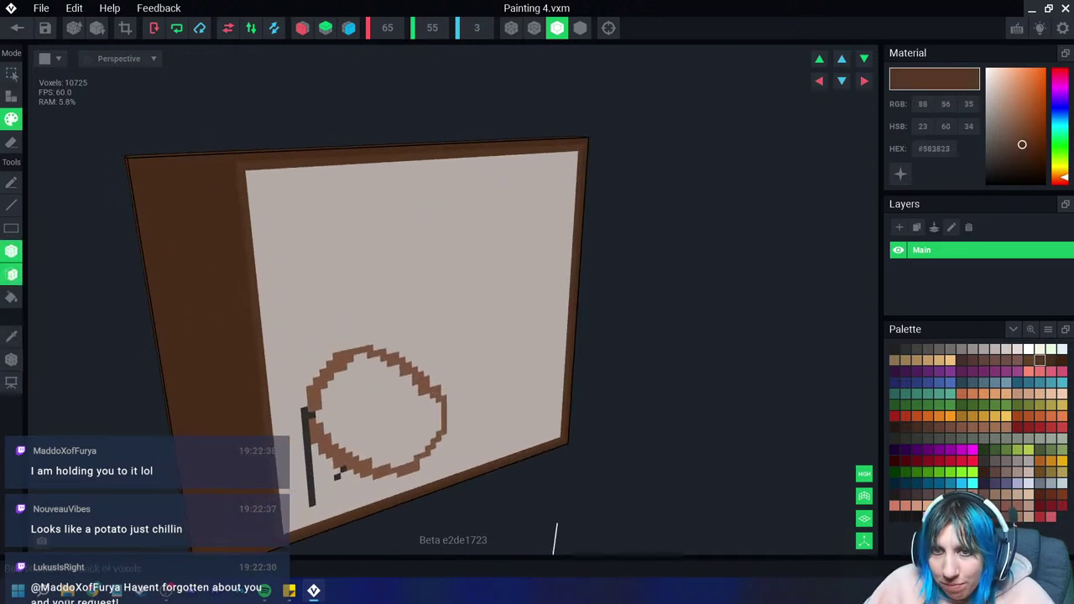
right_drag(352, 252, 273, 225)
drag(233, 165, 203, 540)
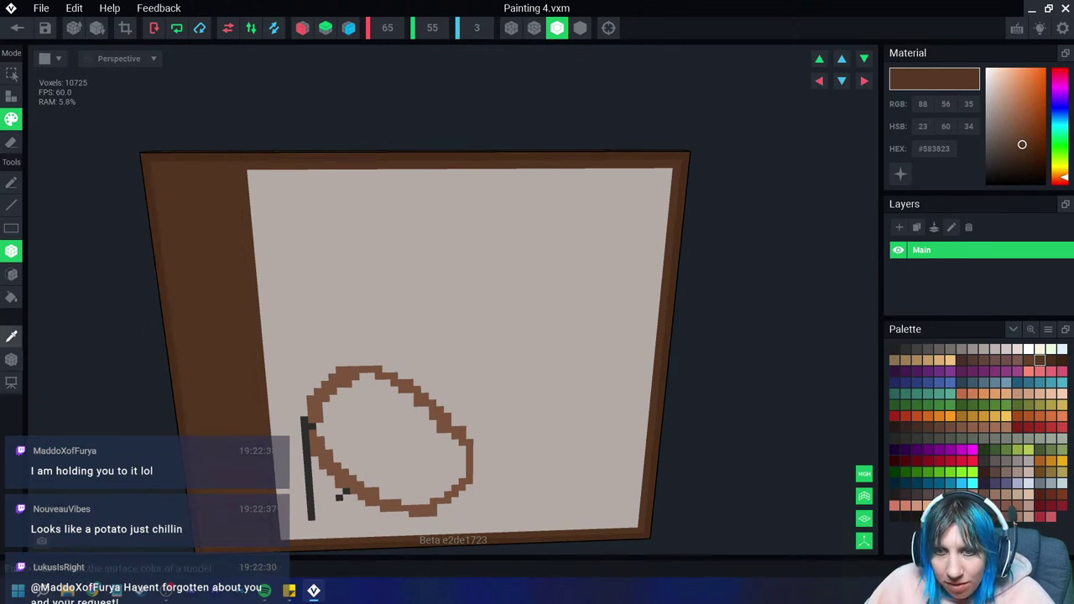
alt+click(243, 174)
drag(243, 174, 205, 539)
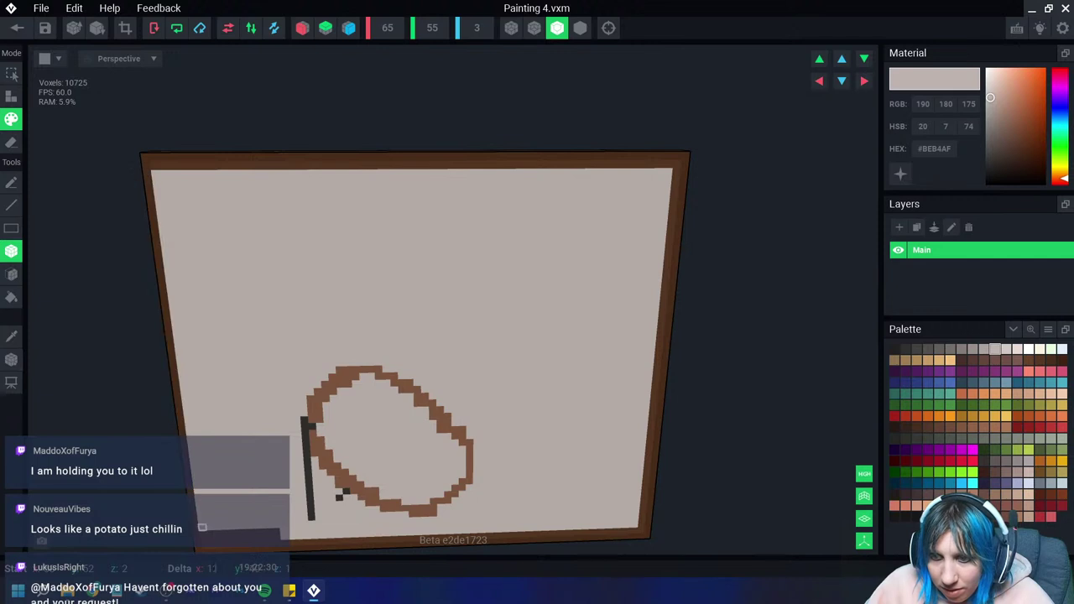
middle_drag(206, 539, 172, 467)
Step: Undo to clear the old oval sketch and dark line from the canvas
scroll(275, 421, up, 2)
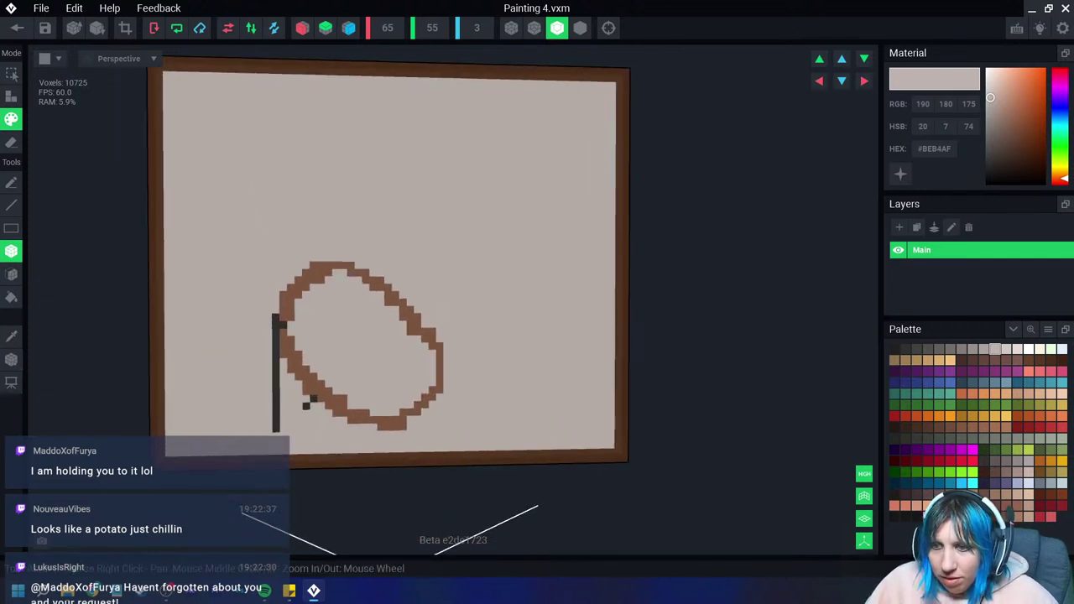
key(ctrl+z)
key(ctrl+z)
key(ctrl+z)
key(ctrl+z)
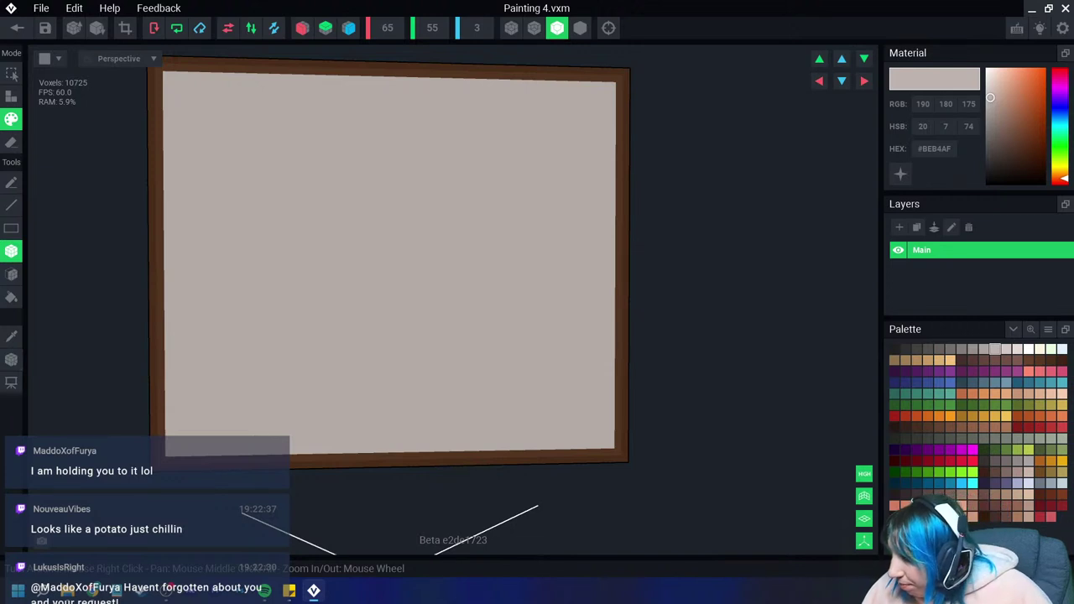
key(ctrl+z)
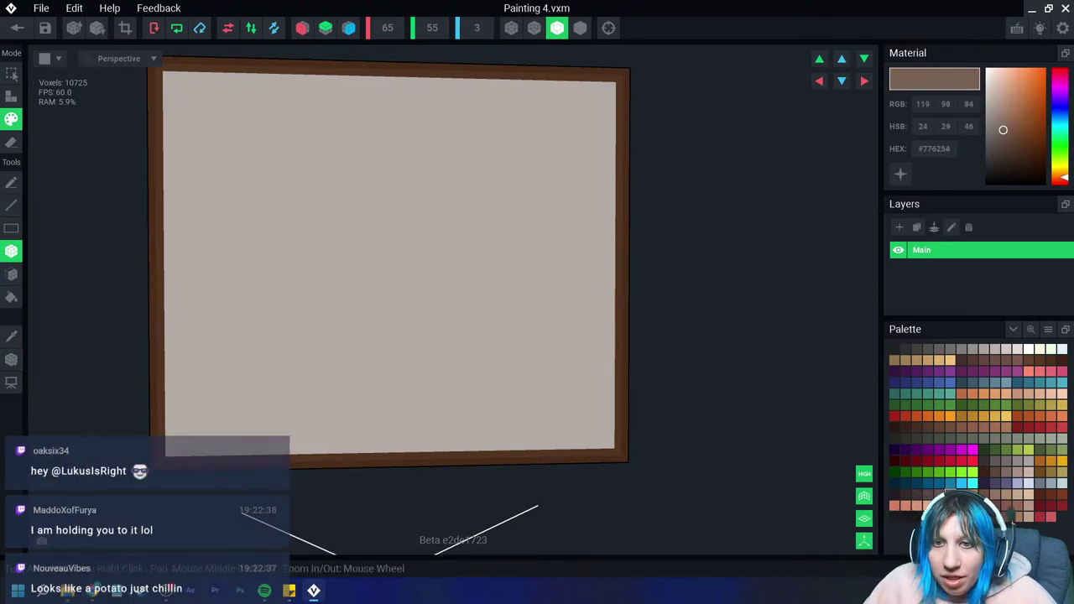
Step: Freehand a new brown #776254 open oval head curve on the lower-left canvas, thickening its tail
key(b)
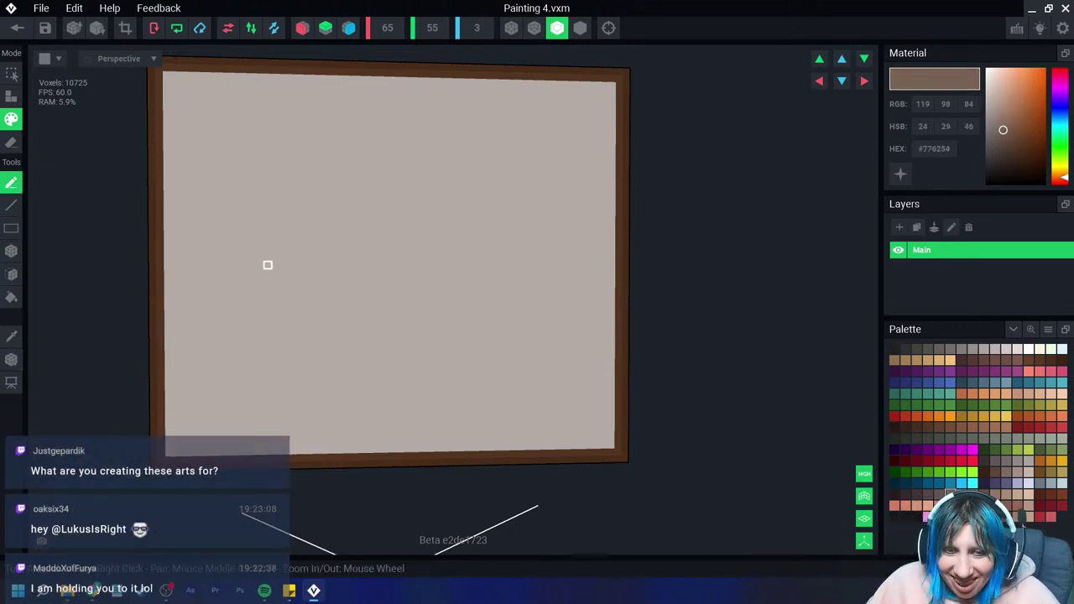
mouse_move(270, 265)
mouse_down()
mouse_move(245, 279)
mouse_move(223, 325)
mouse_move(290, 244)
mouse_move(215, 304)
mouse_move(212, 321)
mouse_move(239, 356)
mouse_up()
drag(221, 314, 252, 369)
mouse_move(226, 272)
mouse_down()
mouse_move(245, 256)
mouse_move(308, 256)
mouse_move(359, 294)
mouse_up()
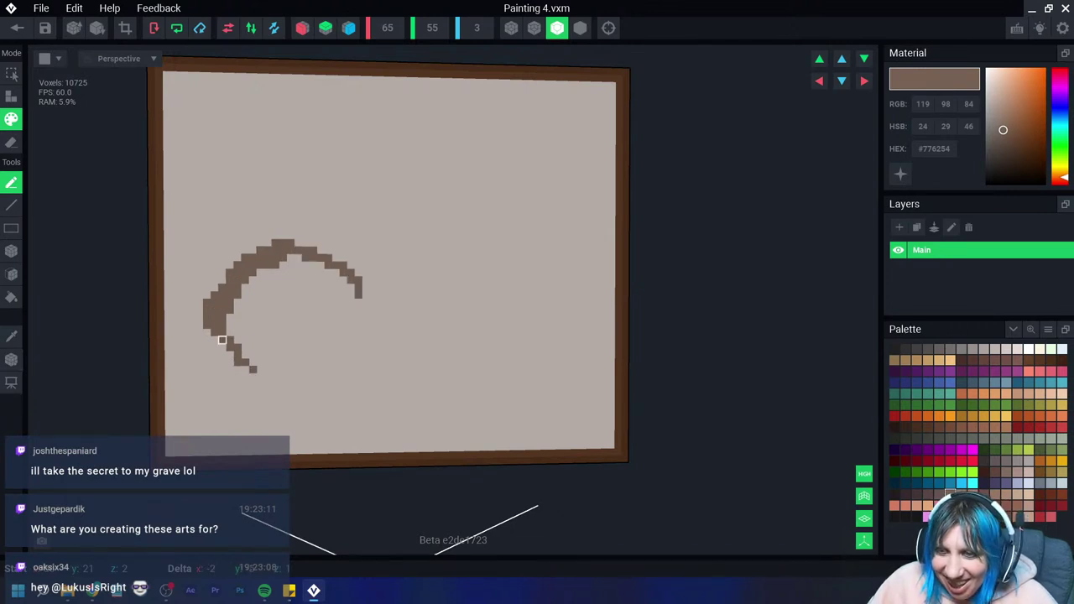
mouse_move(227, 341)
mouse_down()
mouse_move(256, 394)
mouse_move(344, 429)
mouse_move(407, 428)
mouse_up()
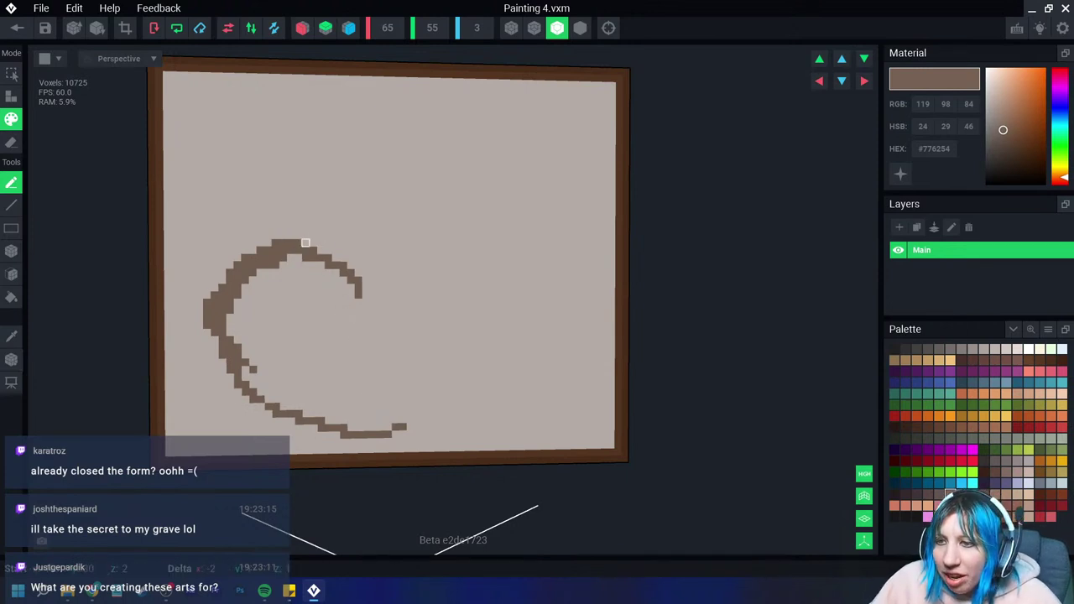
mouse_move(304, 242)
mouse_down()
mouse_move(384, 311)
mouse_move(395, 338)
mouse_up()
drag(376, 284, 411, 338)
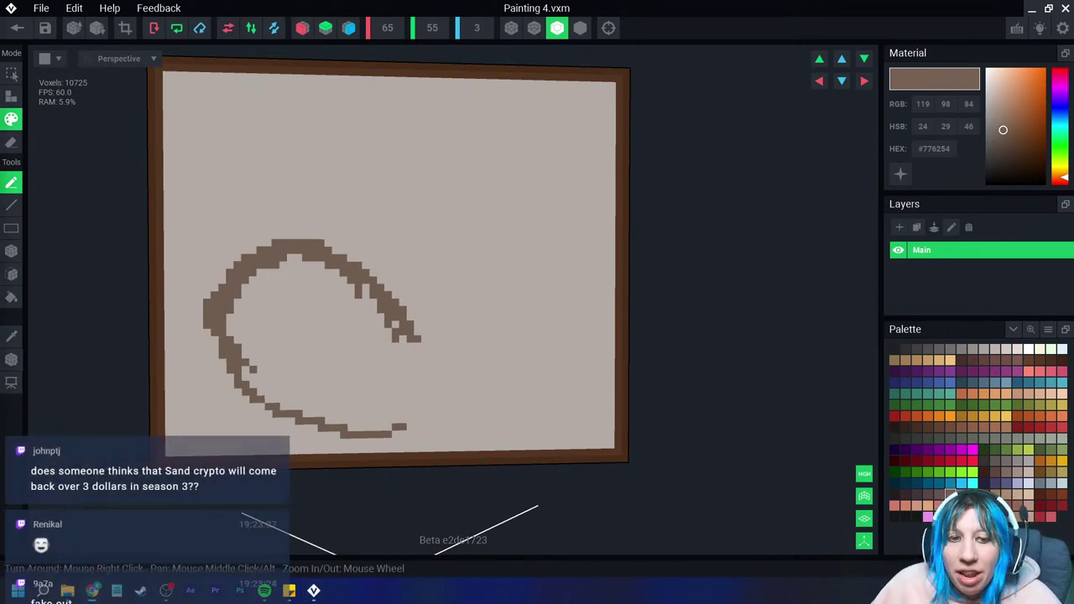
mouse_move(216, 336)
mouse_down()
mouse_move(271, 408)
mouse_move(383, 436)
mouse_move(396, 419)
mouse_up()
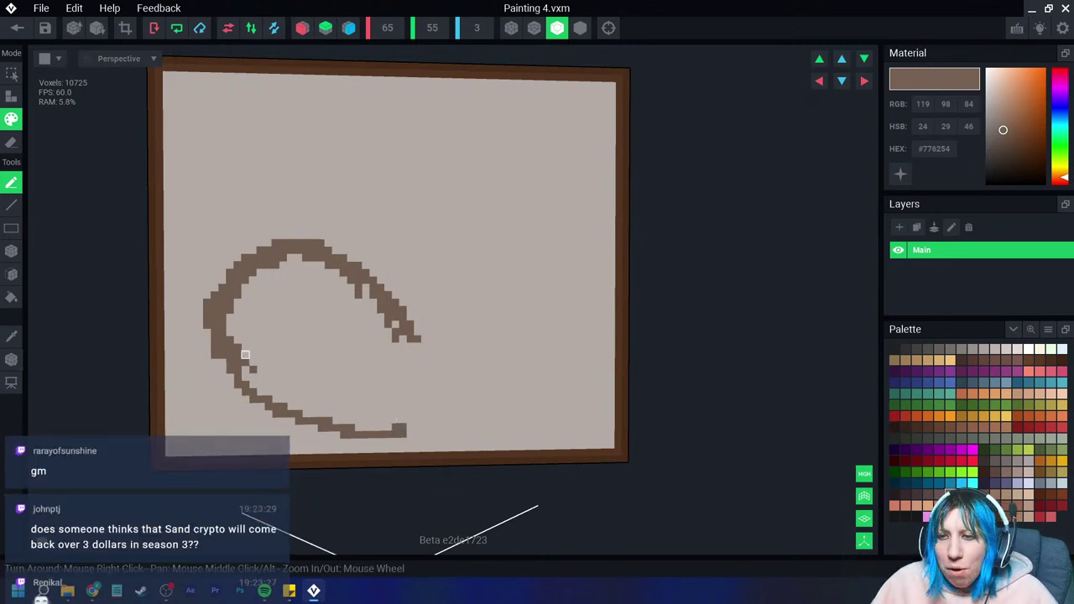
mouse_move(214, 333)
mouse_down()
mouse_move(306, 414)
mouse_move(401, 430)
mouse_up()
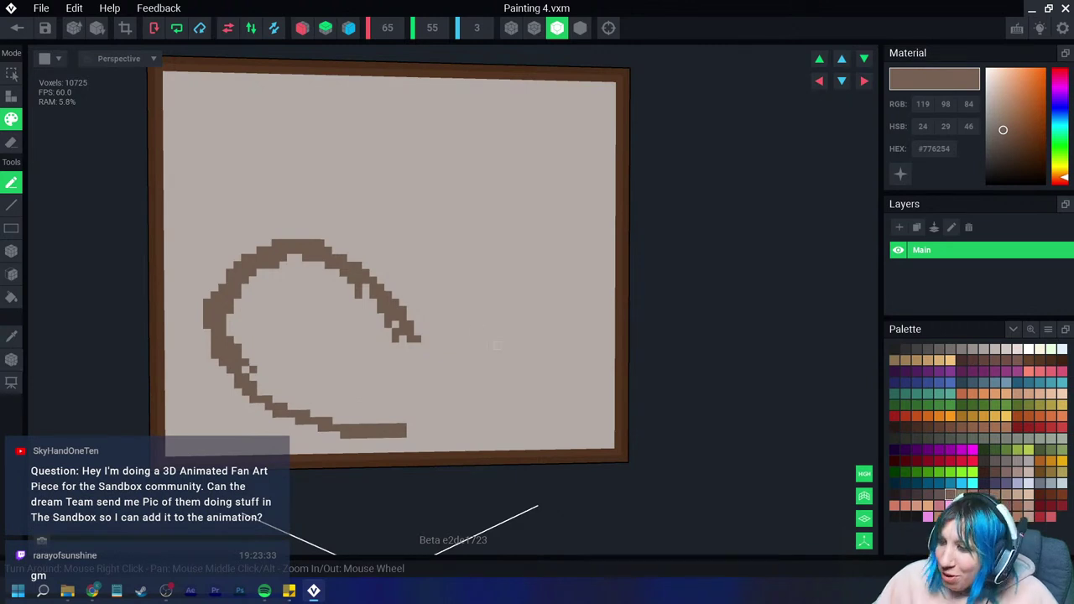
mouse_move(405, 317)
mouse_down()
mouse_move(365, 280)
mouse_move(409, 360)
mouse_up()
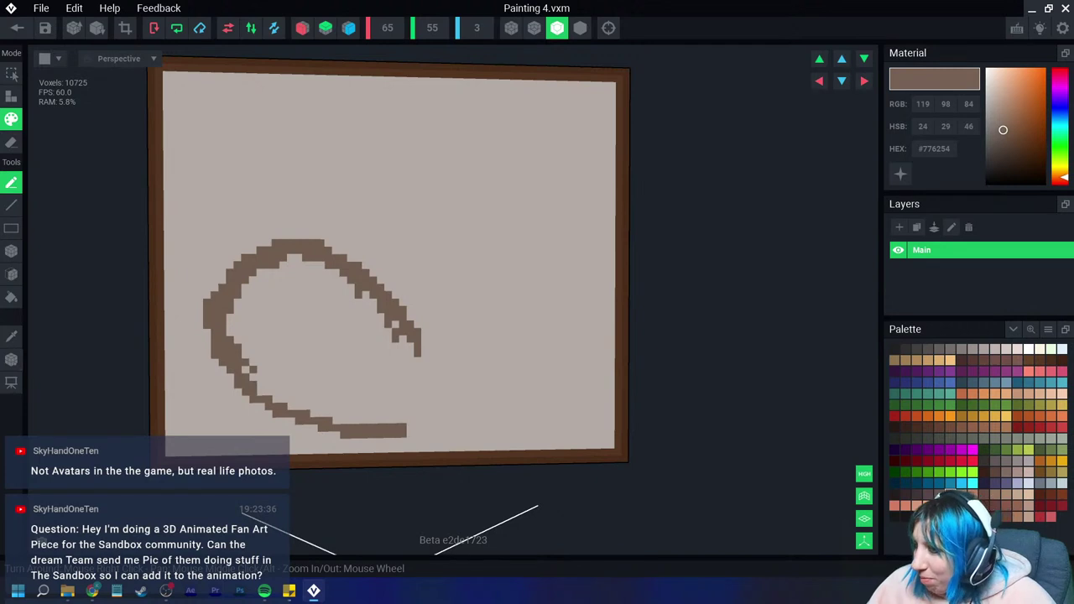
Step: Draw a light grey angular outline with a top edge in the canvas's upper-right
click(1017, 461)
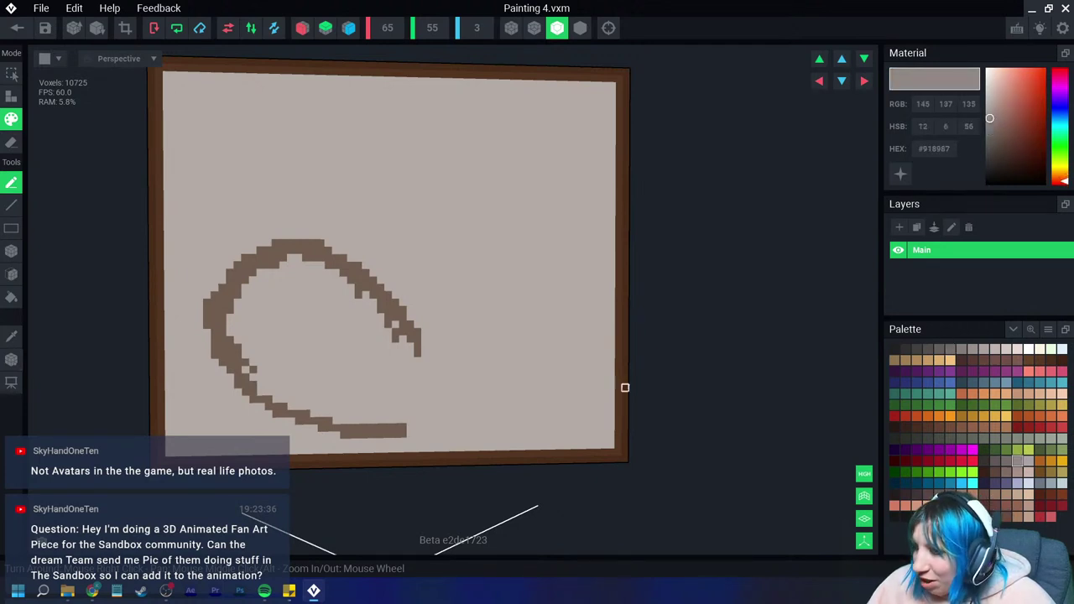
click(11, 250)
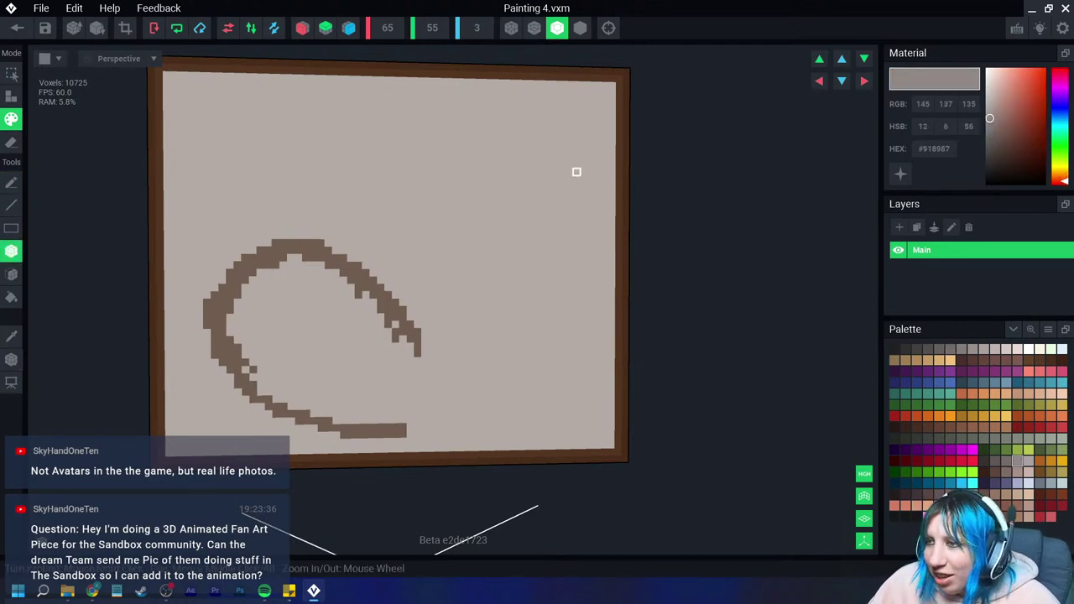
mouse_move(540, 149)
mouse_down()
mouse_move(540, 236)
mouse_move(606, 310)
mouse_move(611, 172)
mouse_up()
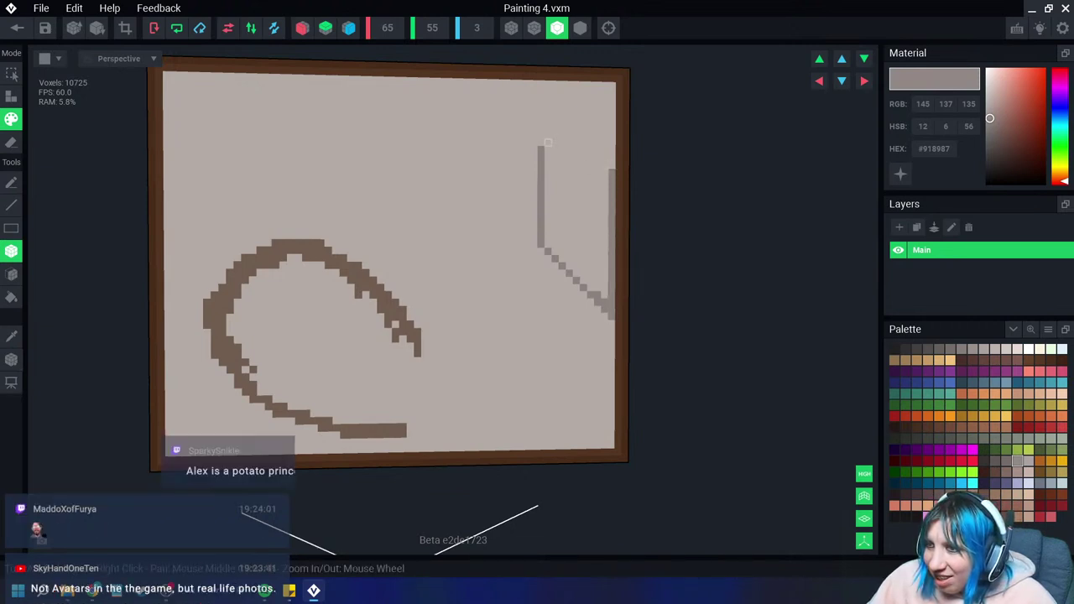
drag(547, 142, 569, 157)
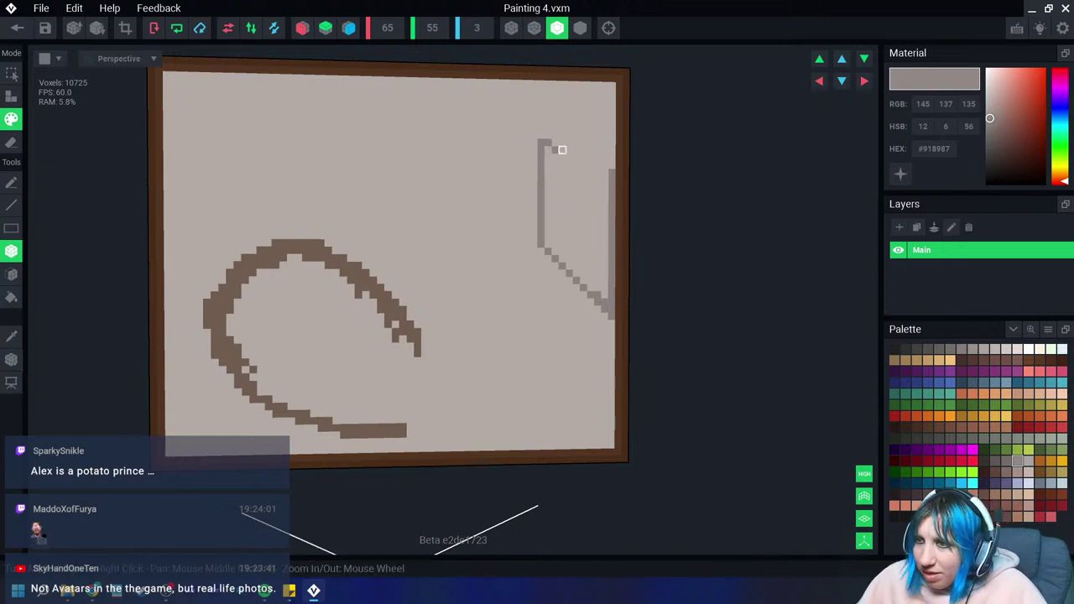
key(ctrl+z)
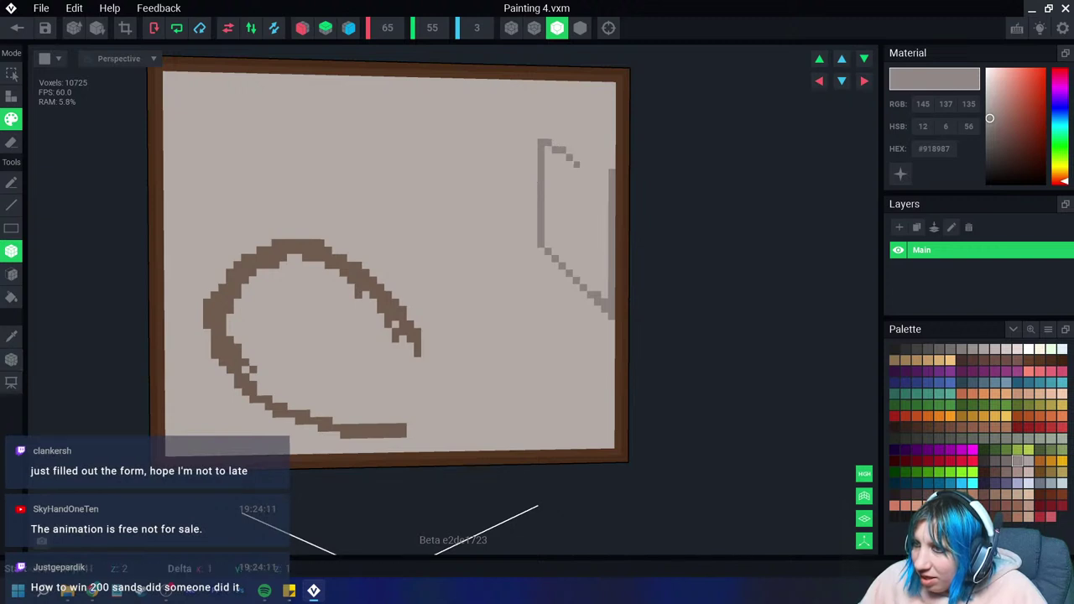
click(583, 164)
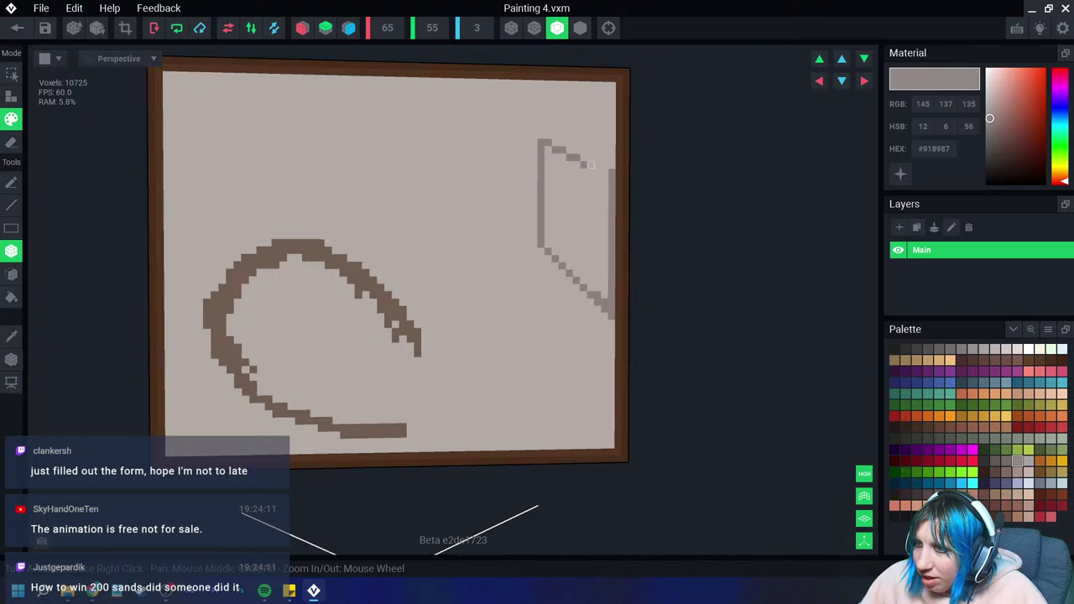
drag(597, 172, 613, 173)
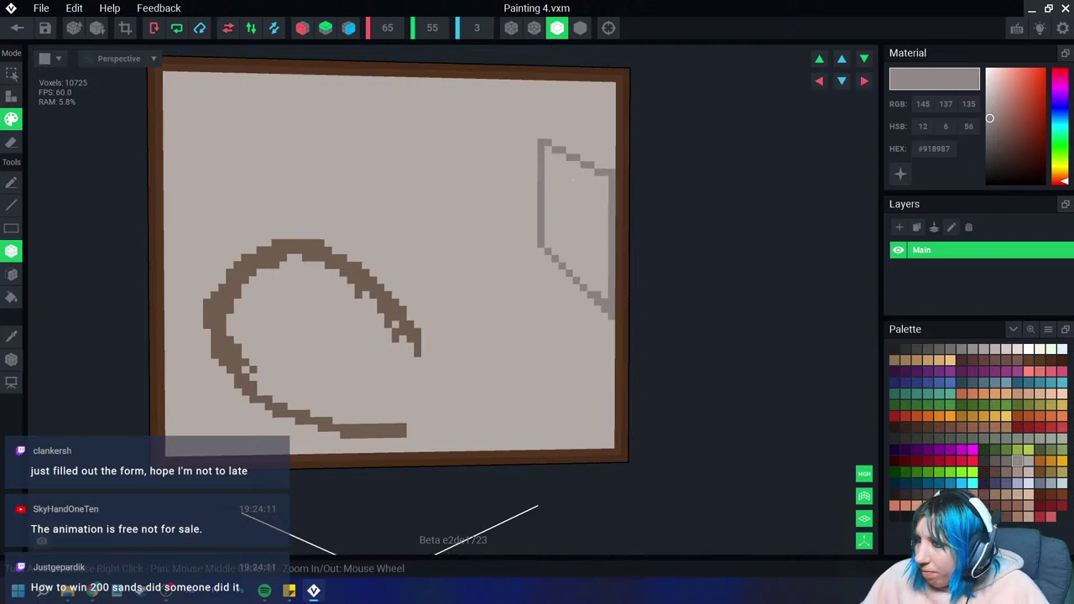
Step: Shade the outline's top edge uniformly in a darker grey
click(1005, 460)
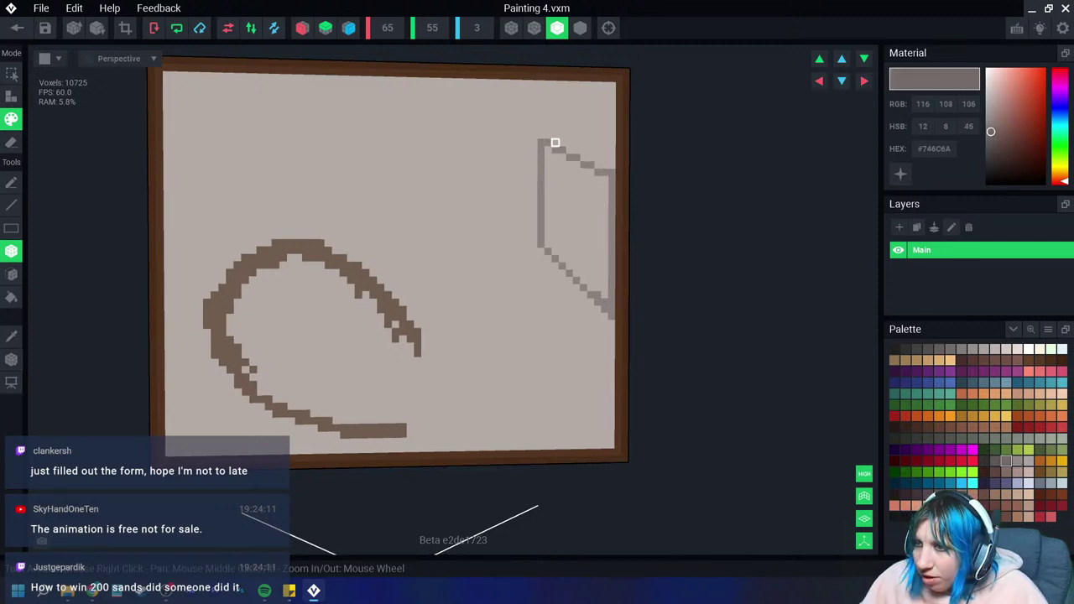
mouse_move(563, 144)
mouse_down()
mouse_move(577, 153)
mouse_move(562, 136)
mouse_up()
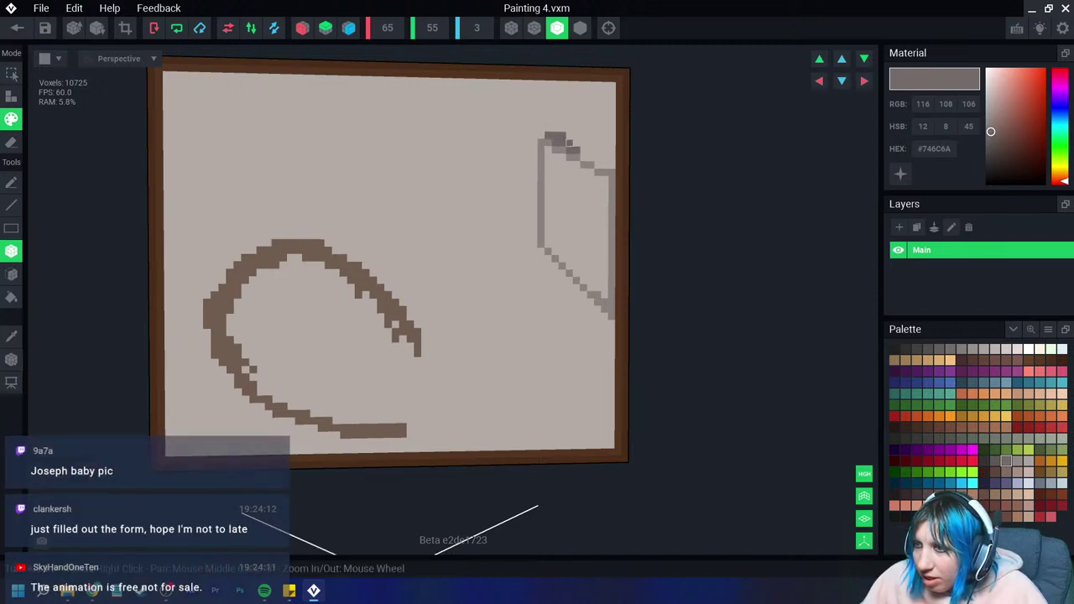
drag(583, 150, 591, 158)
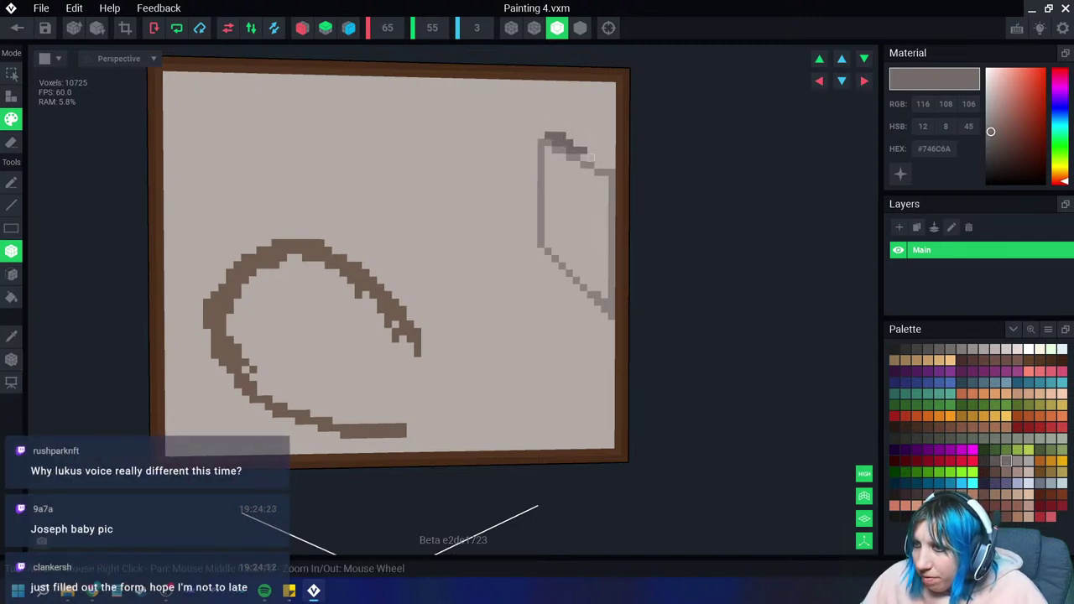
click(597, 164)
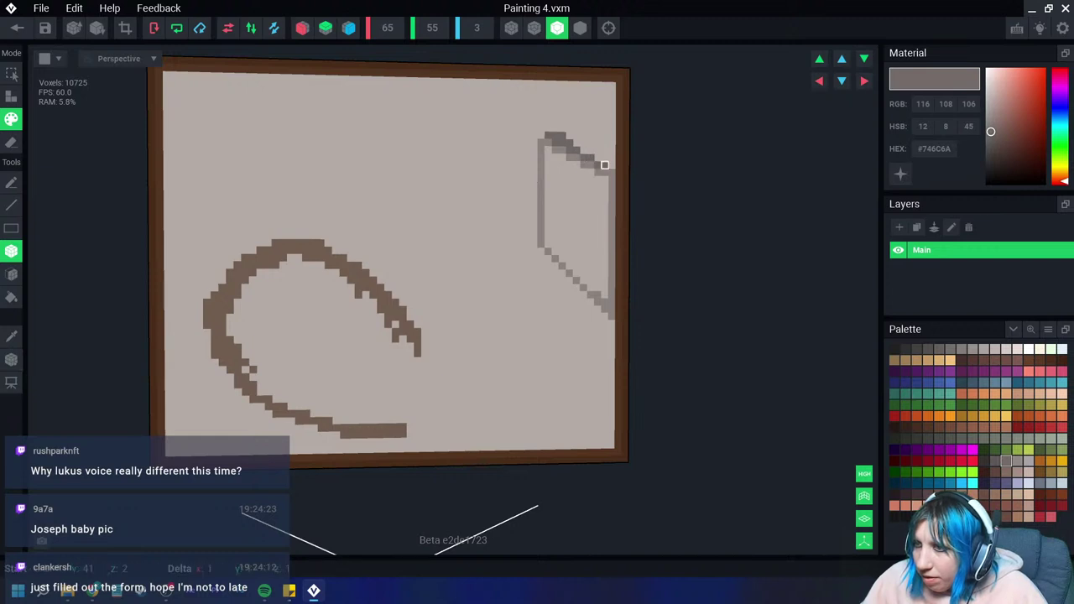
click(611, 165)
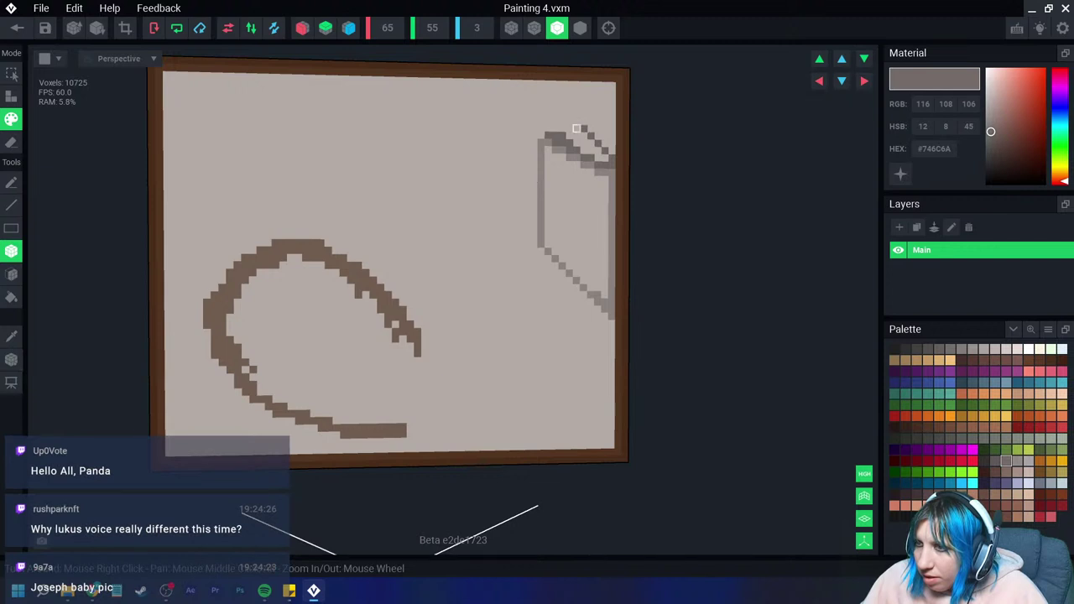
drag(574, 123, 555, 128)
key(ctrl+z)
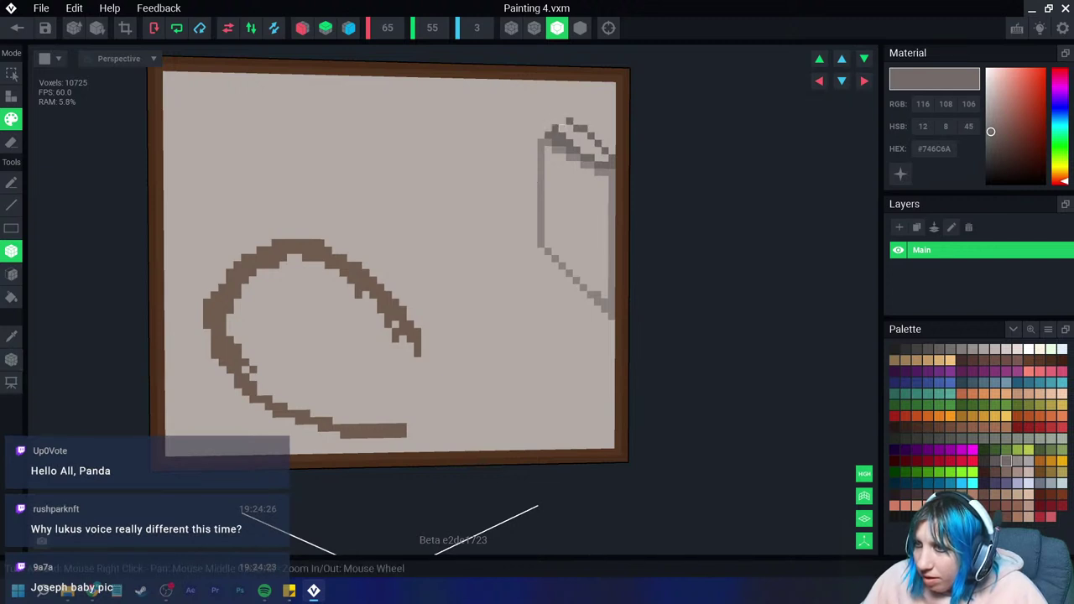
drag(576, 135, 592, 151)
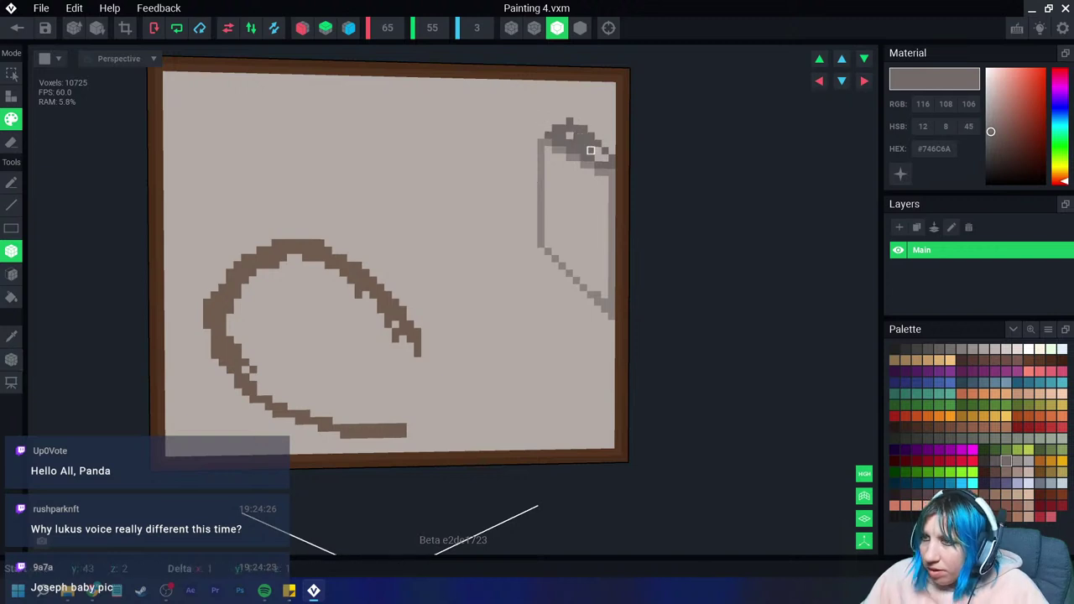
Step: Sample the canvas background colour and paint over the top of the outline's right line
scroll(568, 142, down, 2)
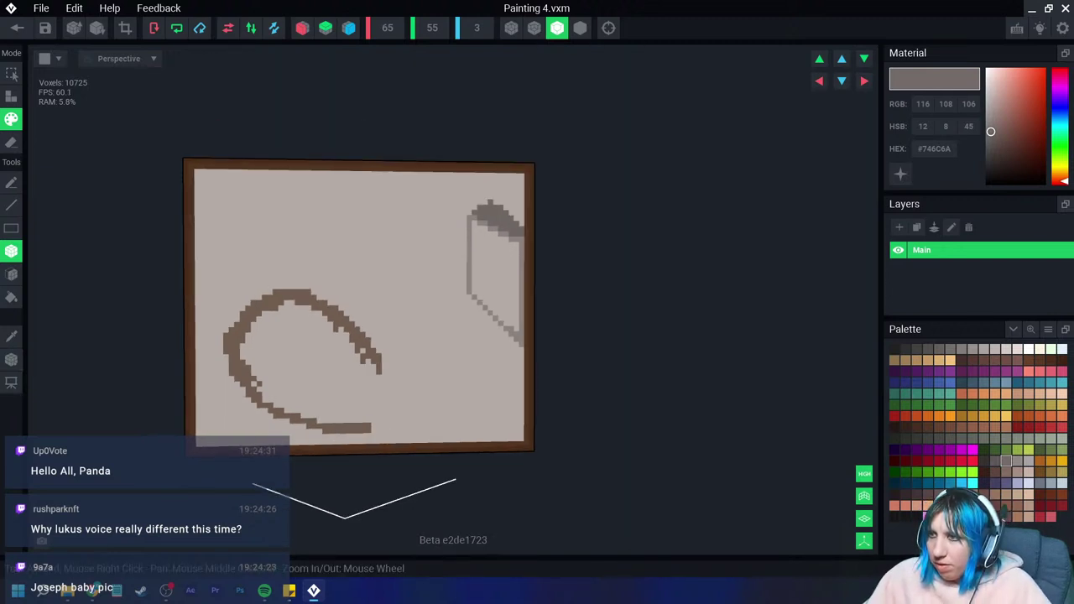
scroll(503, 254, up, 2)
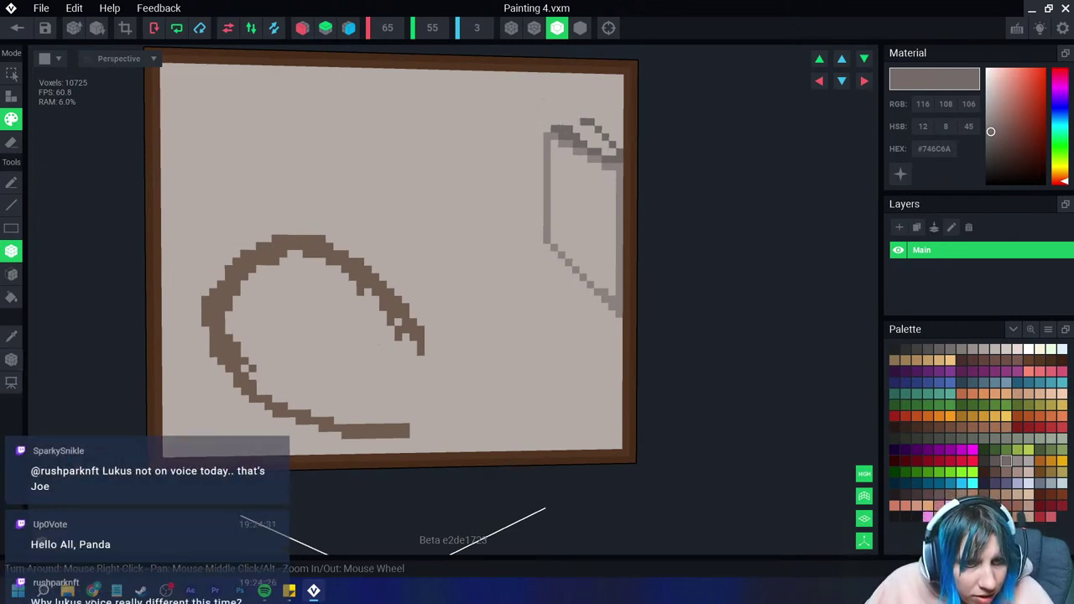
middle_drag(523, 173, 429, 236)
scroll(495, 248, up, 2)
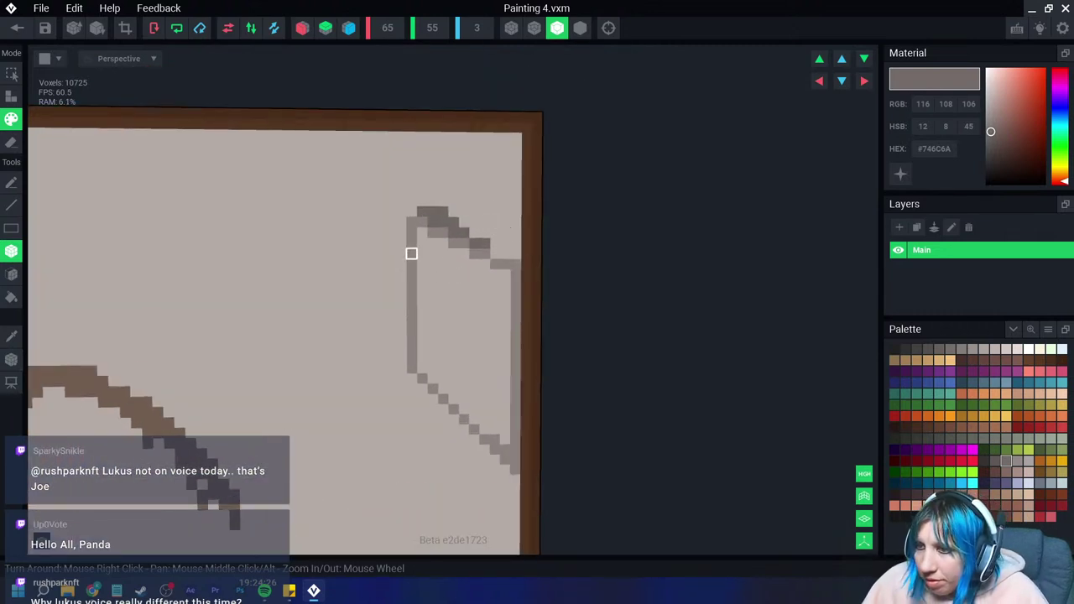
key(i)
click(484, 191)
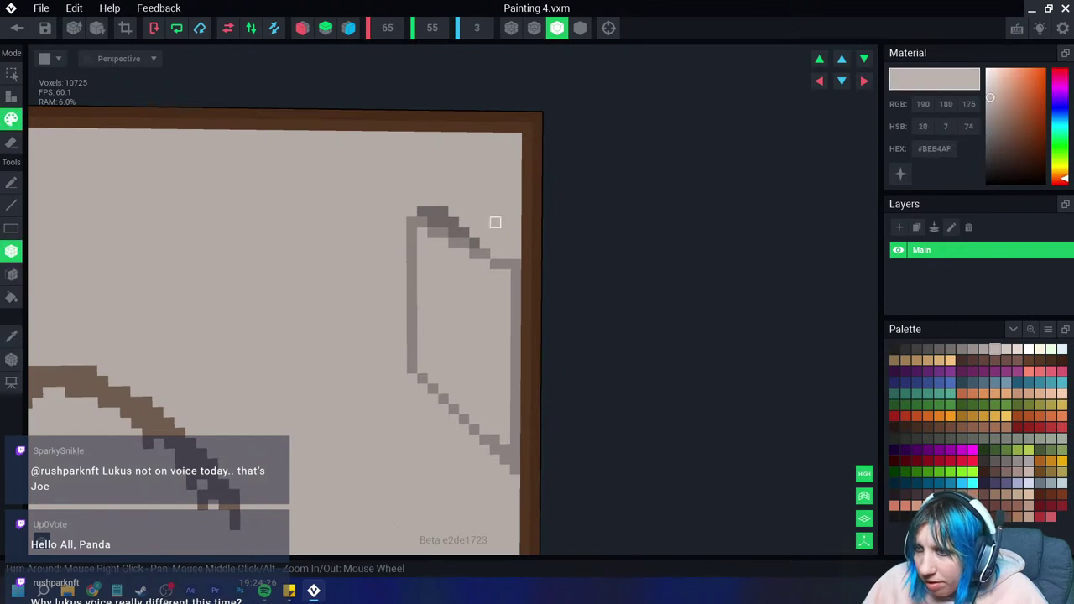
drag(513, 263, 495, 263)
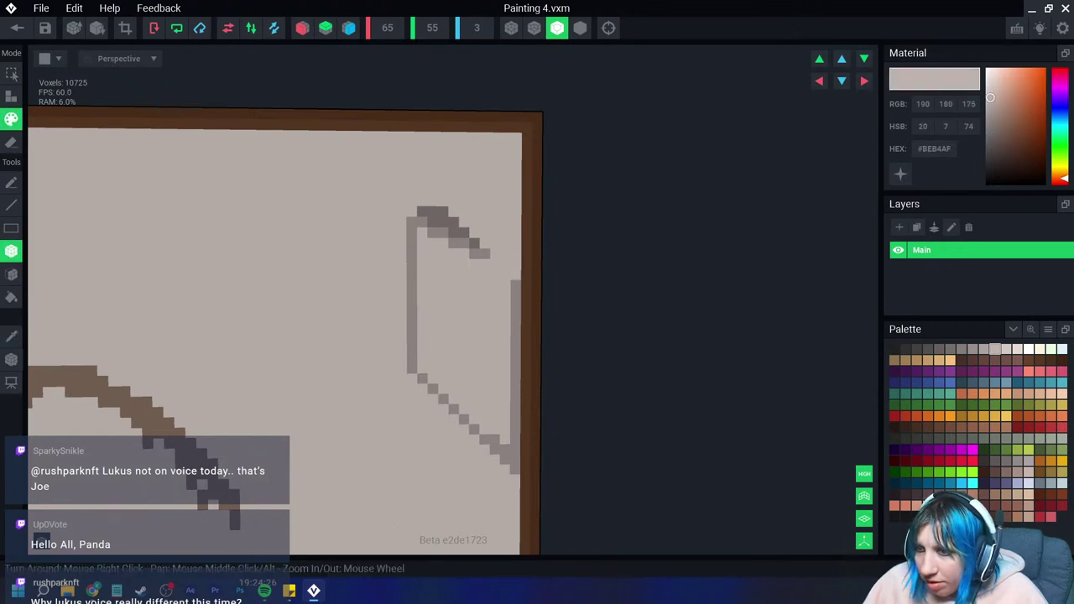
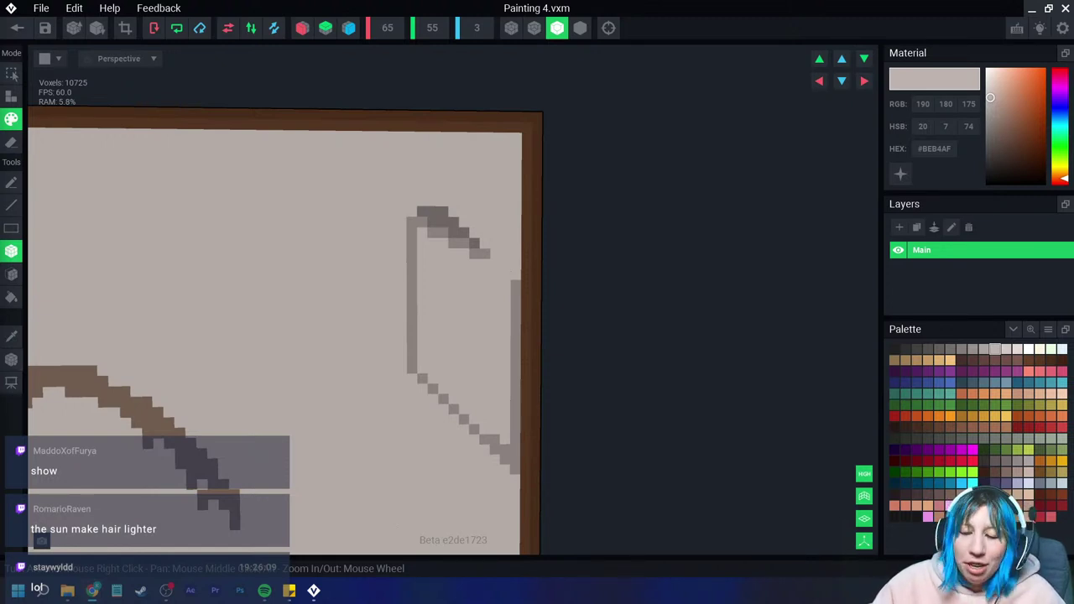
Step: Switch to the Discord chat in the browser and enlarge the shared photo of the hooded boy
key(alt+Tab)
click(298, 251)
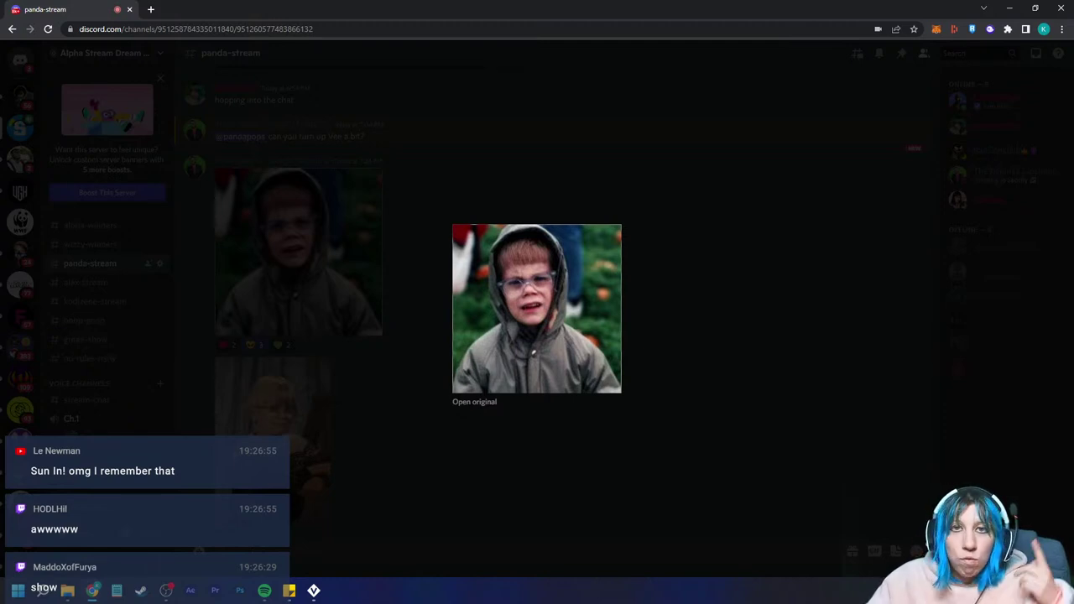
Step: Swap the hooded-boy preview for an enlarged view of the blond boy's photo, then return to Painting 4
key(Escape)
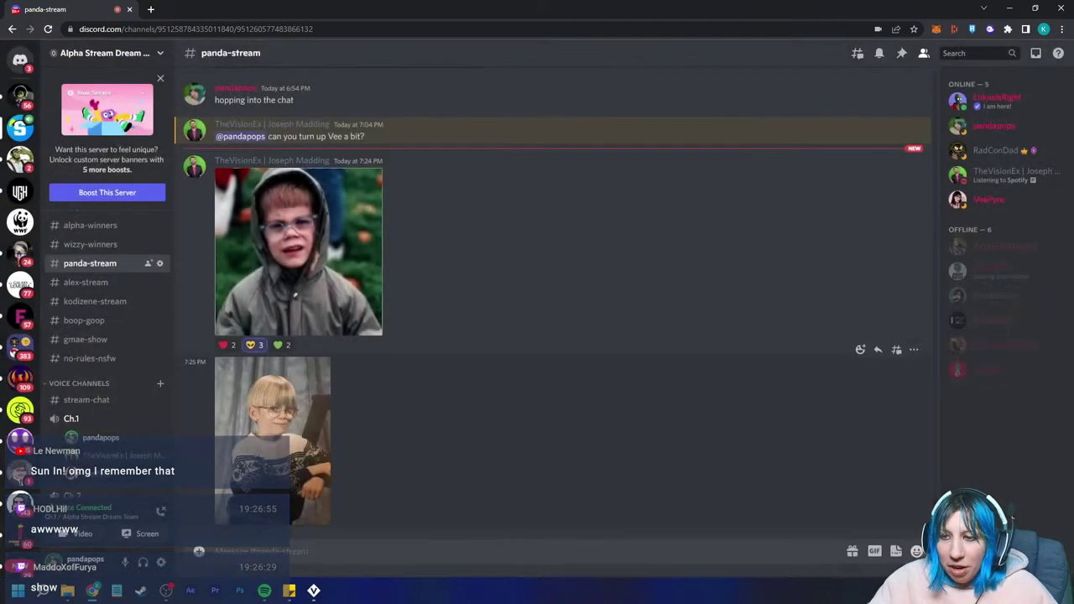
click(273, 441)
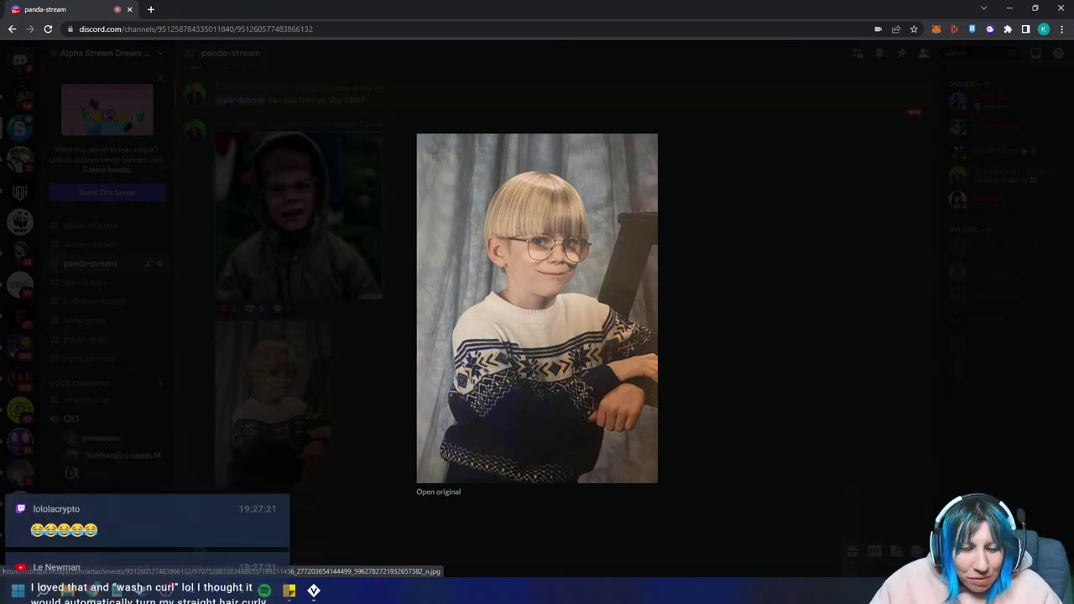
key(Escape)
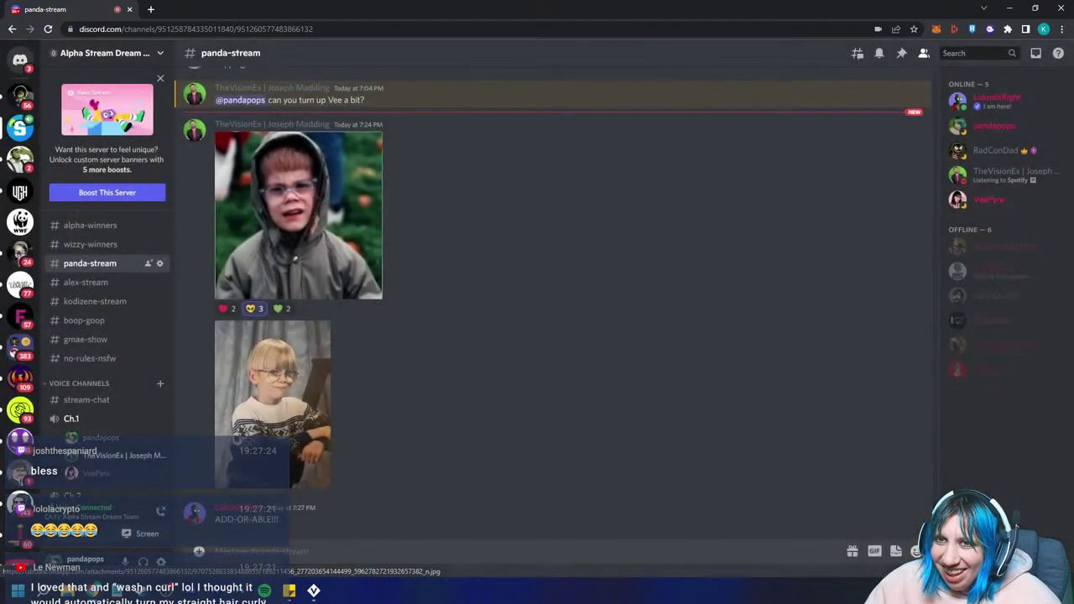
key(alt+Tab)
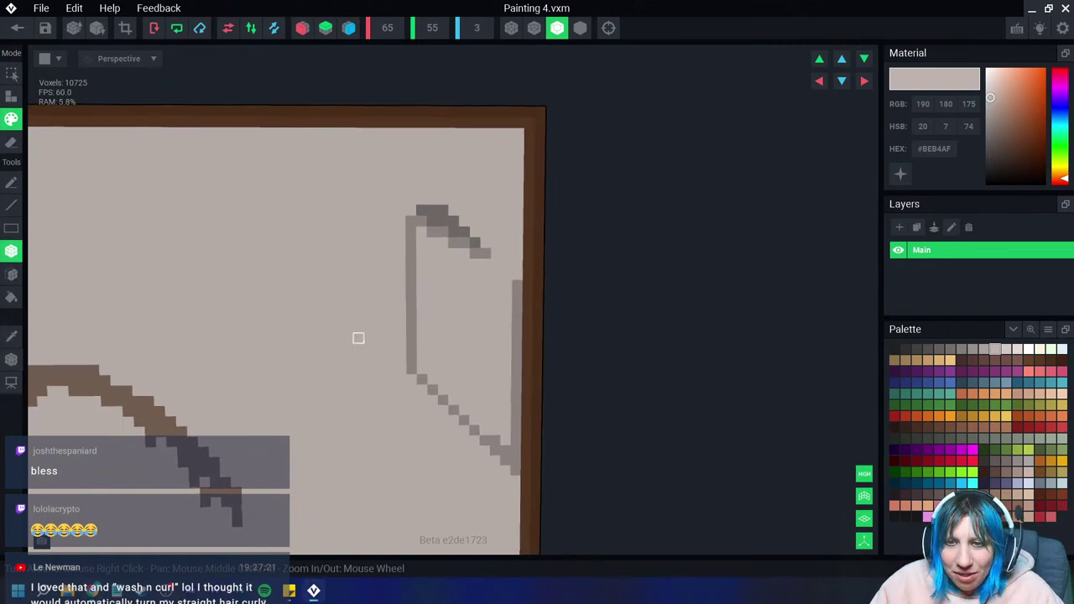
Step: Undo the last brown stroke, then thicken the window outline's left side, top and hook tip in dark grey
scroll(358, 338, up, 1)
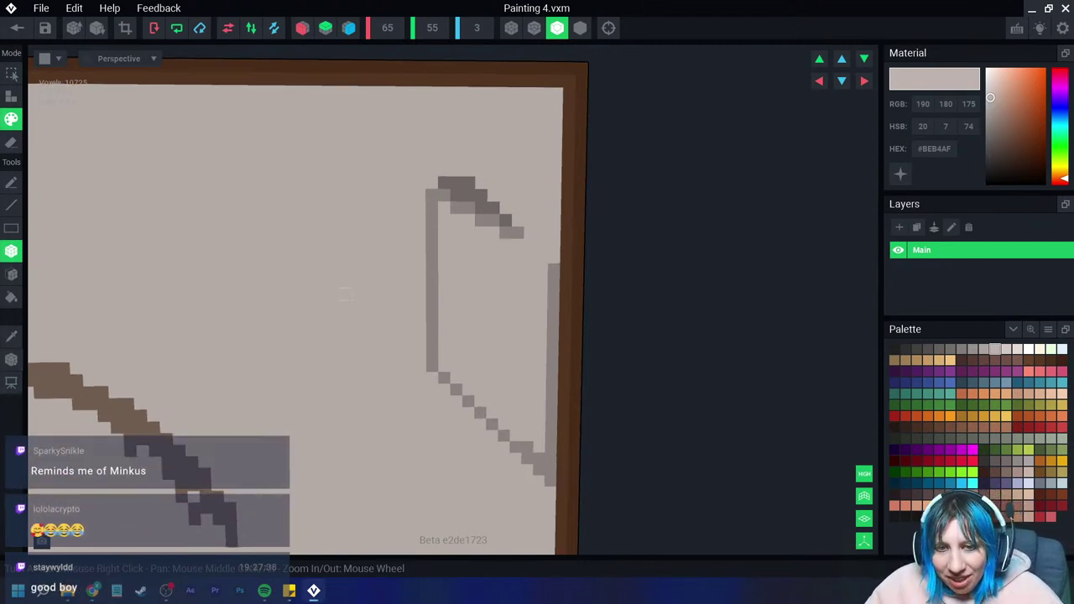
key(ctrl+z)
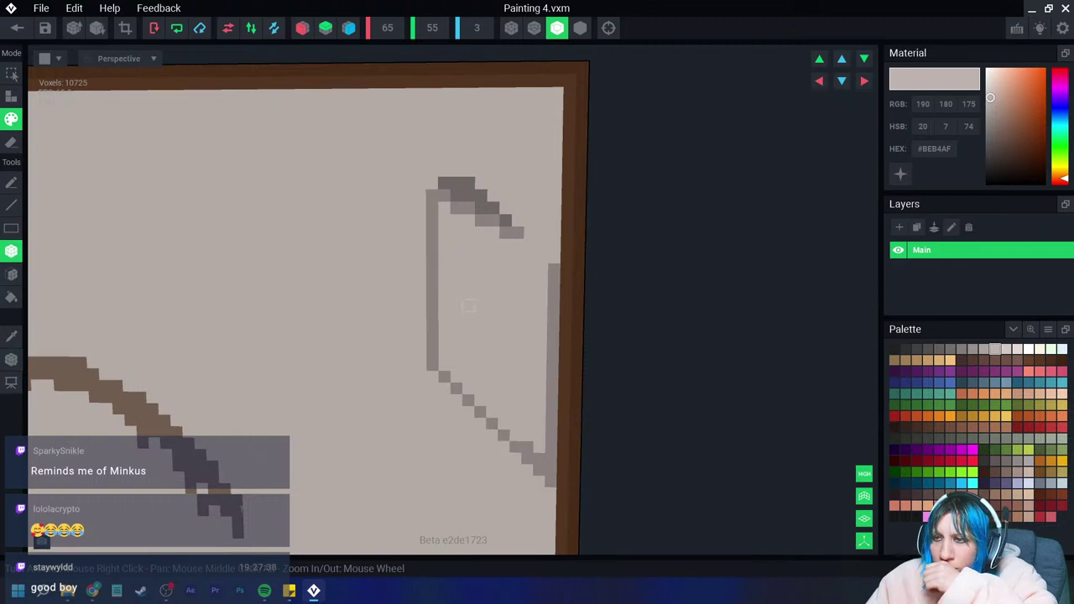
key(i)
click(468, 219)
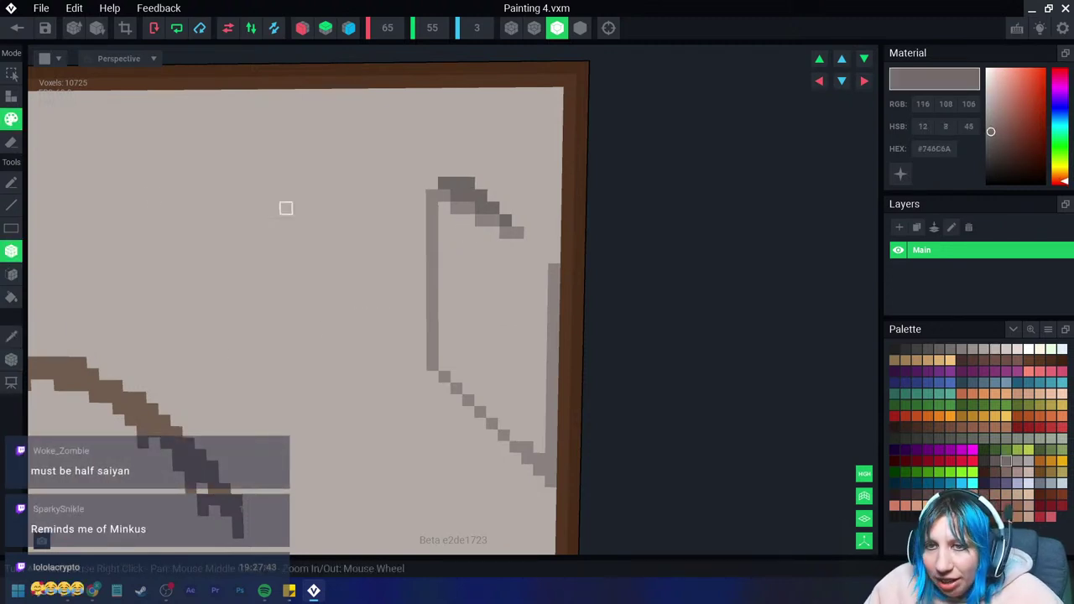
mouse_move(541, 269)
mouse_down()
mouse_move(538, 447)
mouse_move(444, 364)
mouse_move(431, 208)
mouse_up()
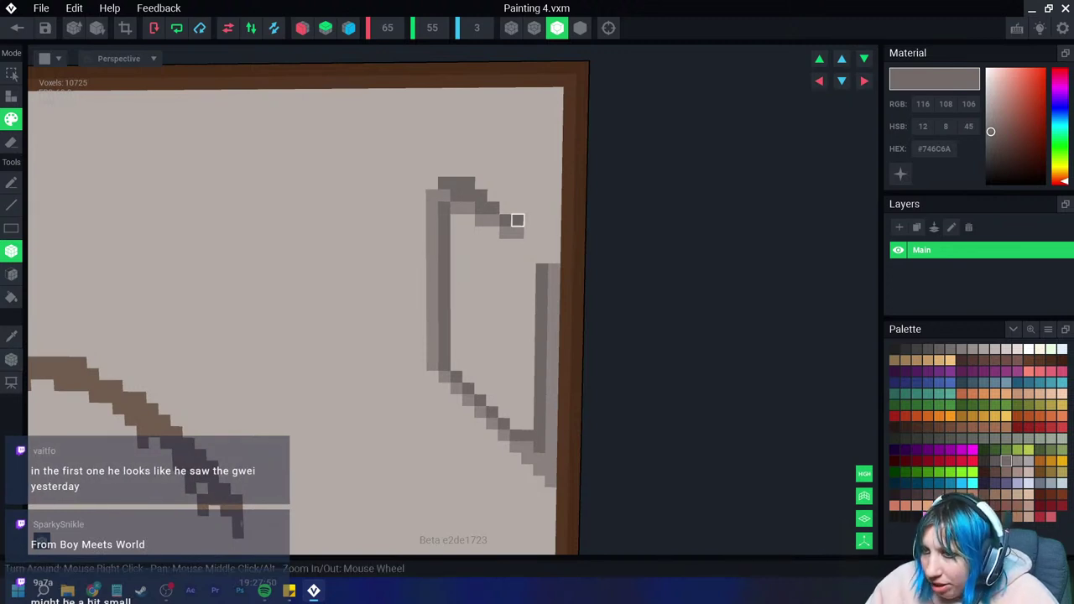
drag(515, 222, 554, 245)
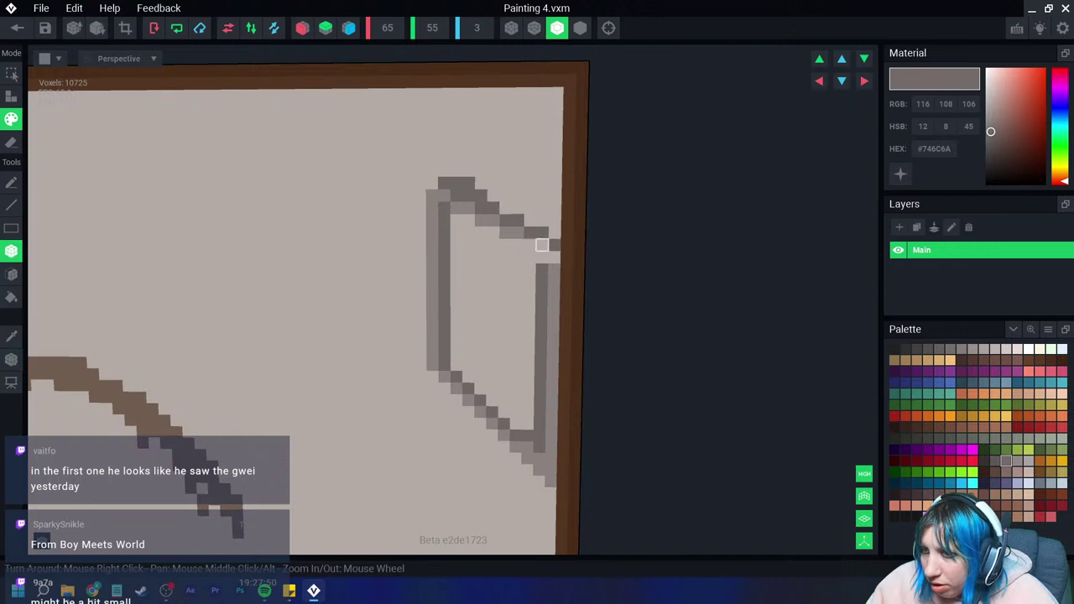
click(542, 245)
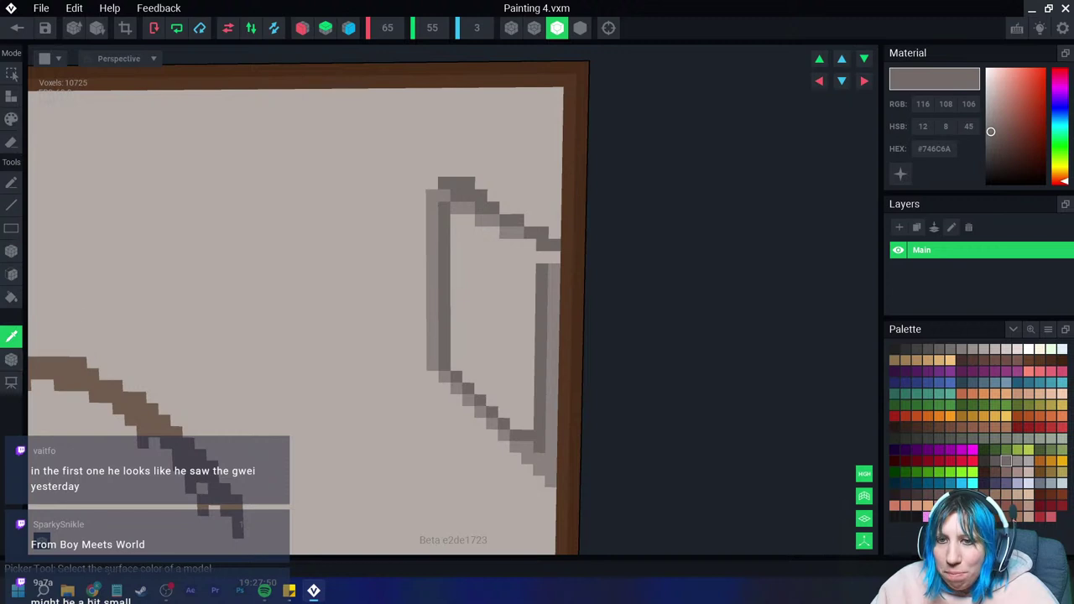
Step: Add a lighter grey voxel to the outline, then re-pick the dark grey and adjust the view
alt+click(444, 245)
click(541, 257)
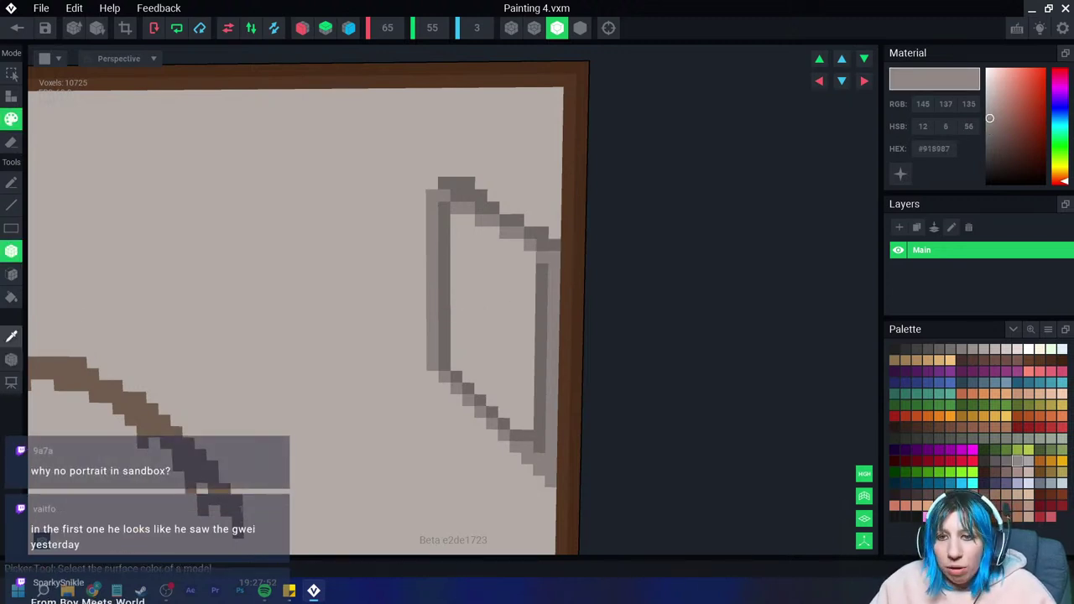
key(alt)
alt+click(542, 258)
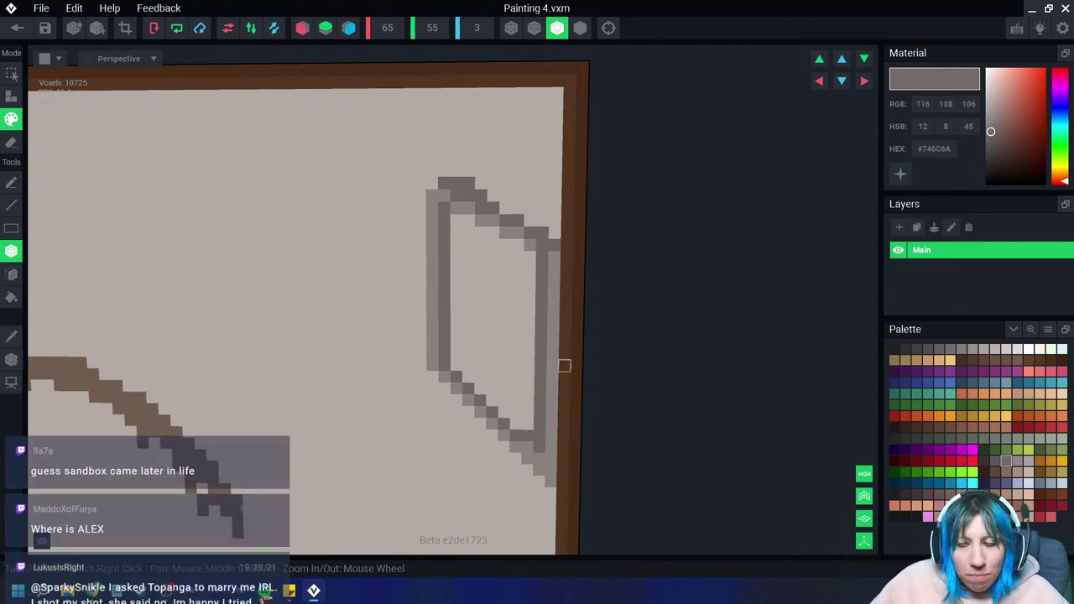
right_drag(565, 365, 560, 366)
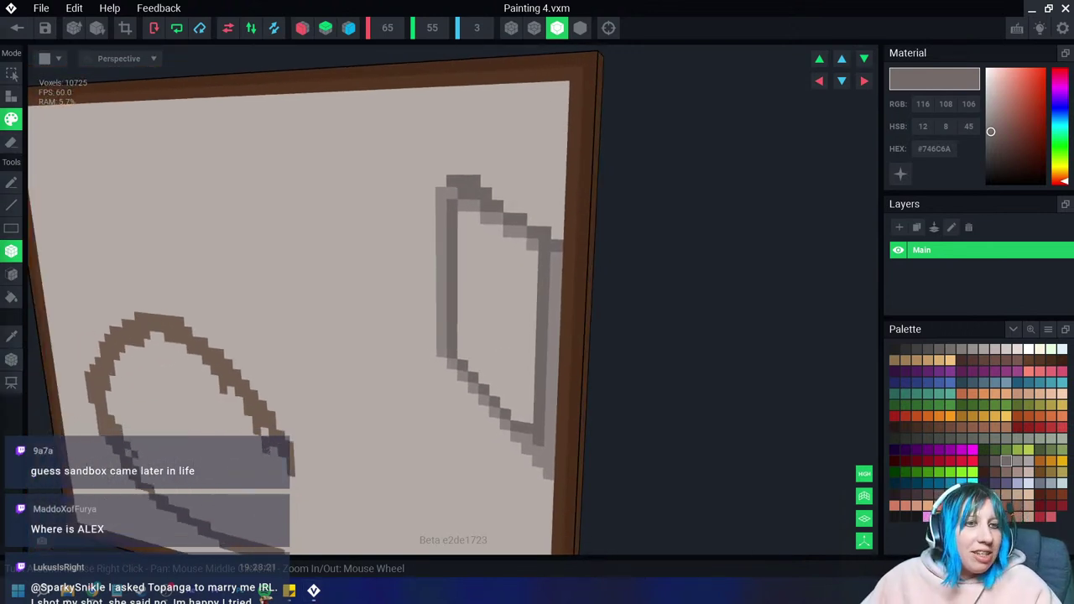
scroll(446, 335, up, 1)
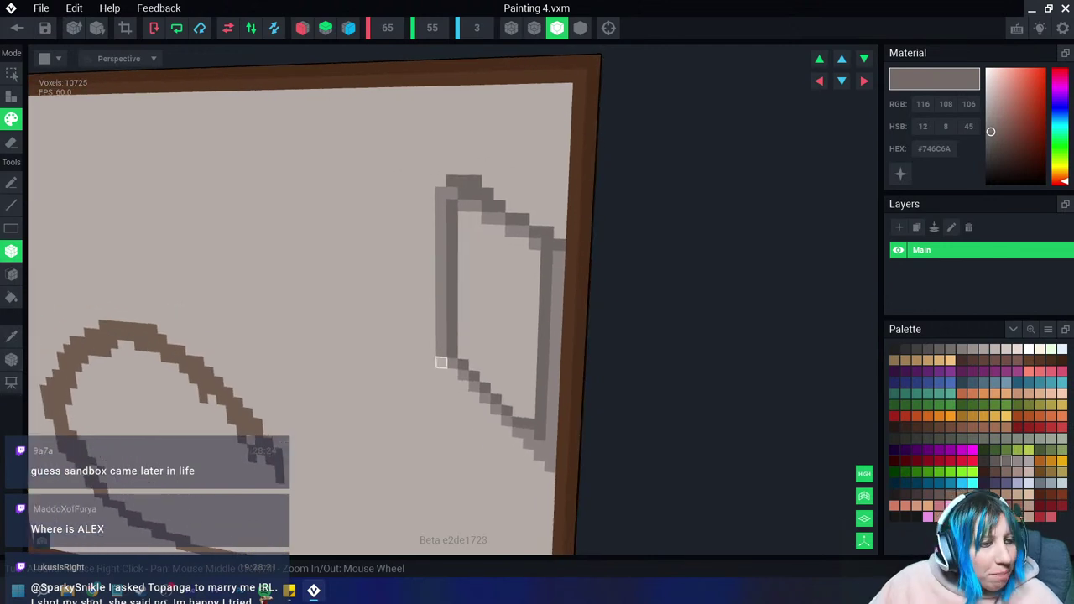
scroll(445, 335, up, 1)
scroll(441, 366, up, 1)
scroll(454, 367, up, 1)
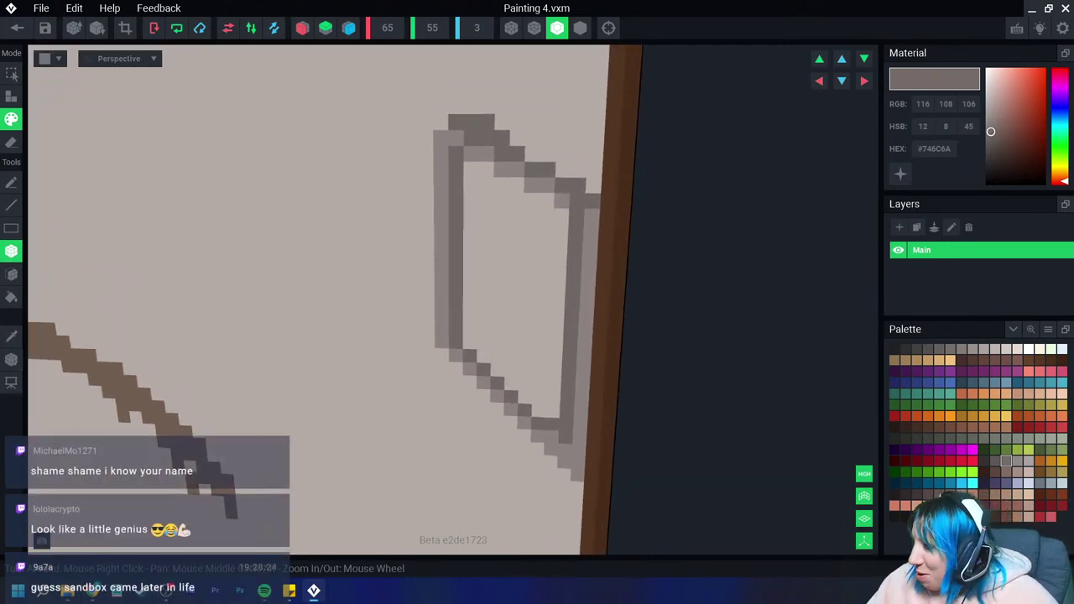
Step: Fill the window shape with dark blue using the Fill tool
click(962, 383)
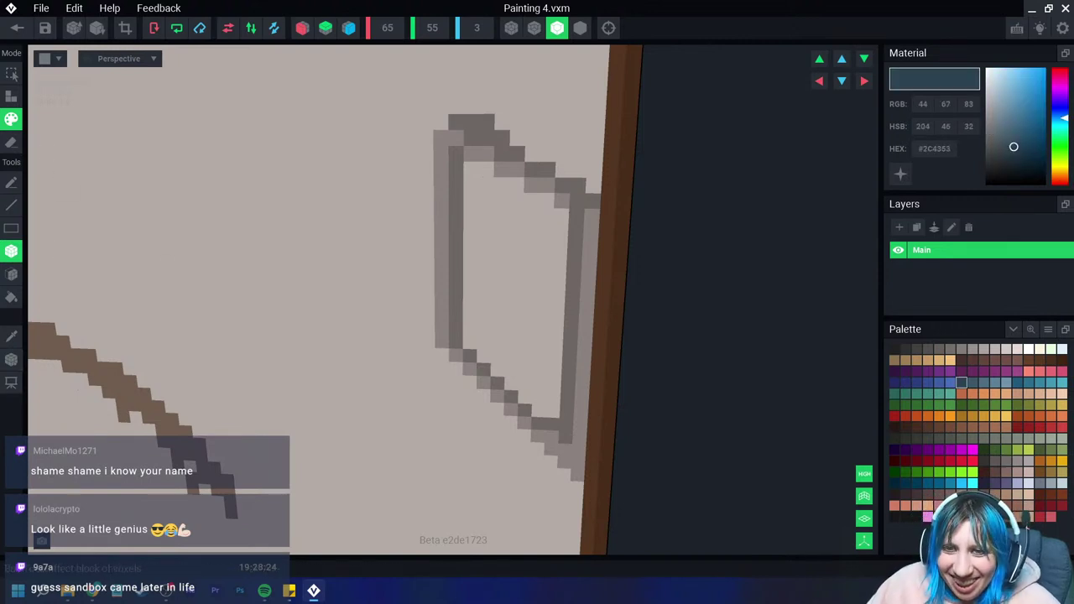
click(11, 274)
click(485, 259)
scroll(521, 358, down, 1)
scroll(521, 358, up, 1)
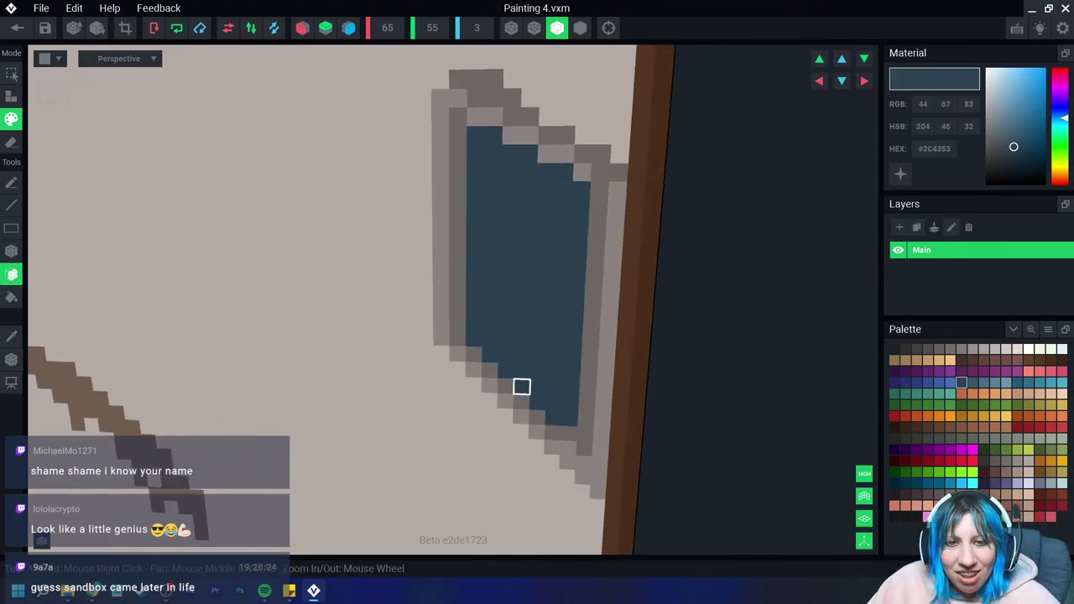
Step: Paint a dark brown block of voxels on the blue window, with one voxel above it
click(961, 359)
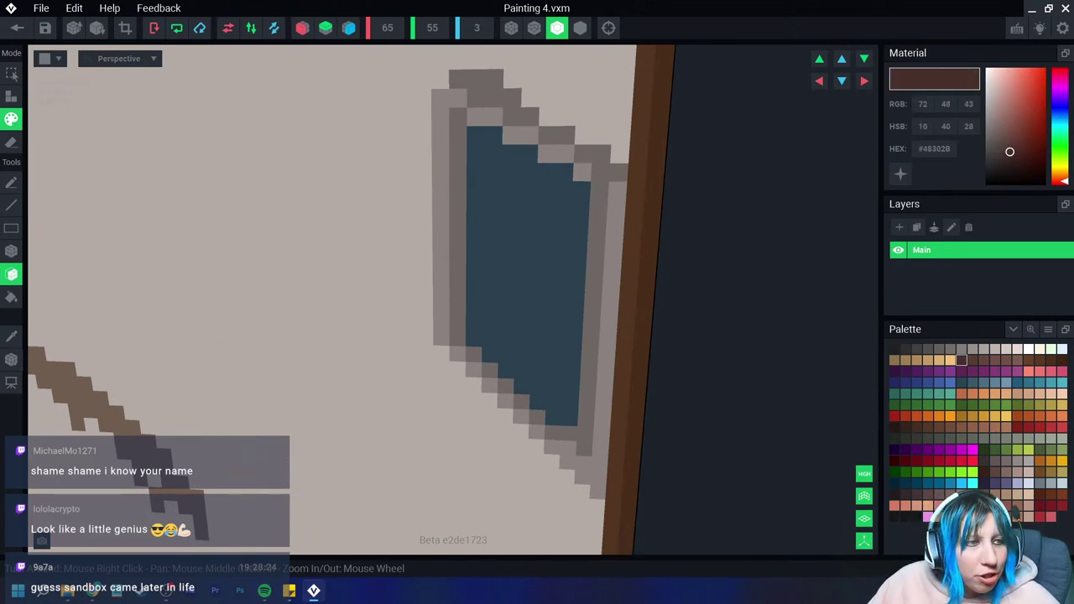
click(12, 183)
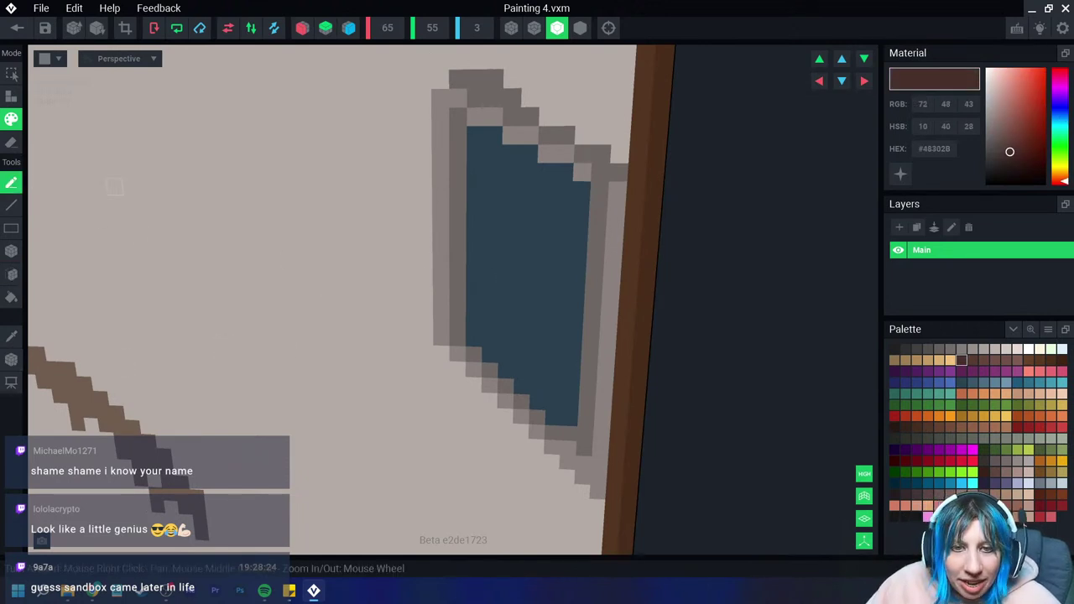
click(561, 225)
click(578, 242)
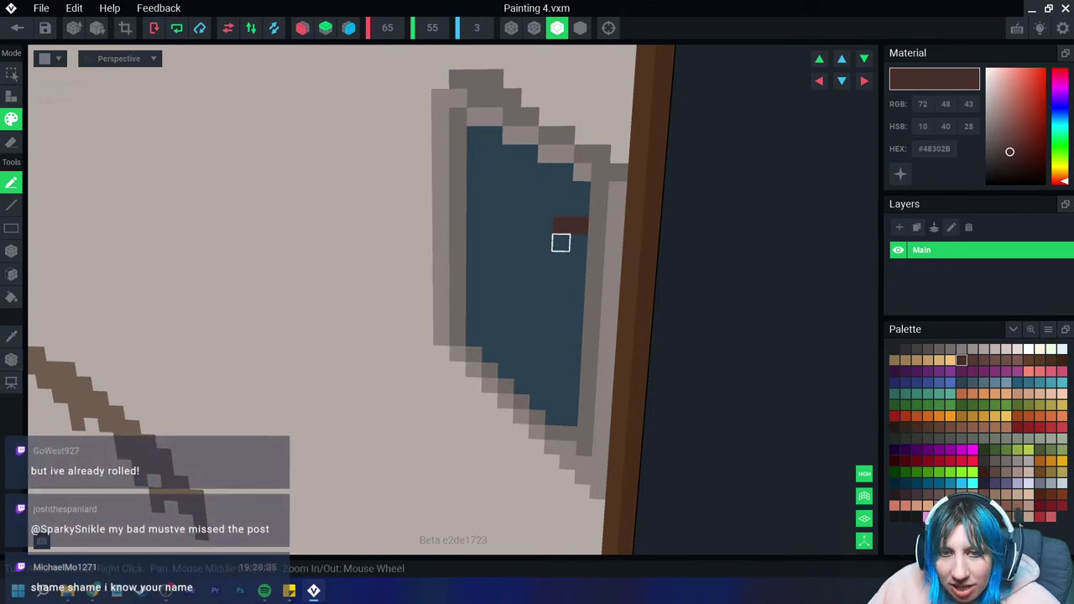
click(544, 209)
click(544, 242)
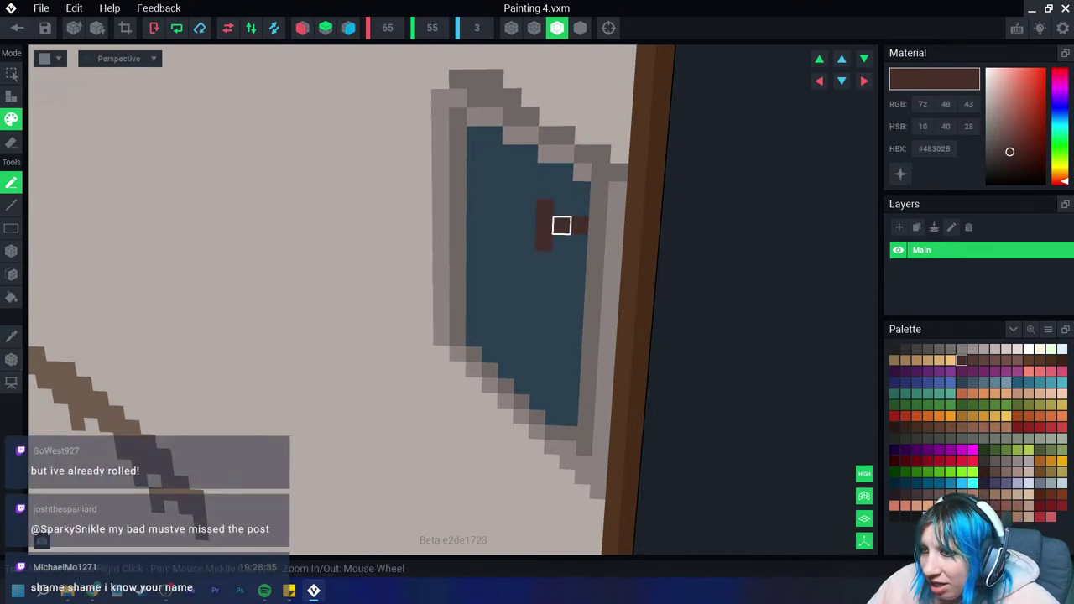
click(577, 208)
click(560, 208)
click(578, 241)
click(527, 189)
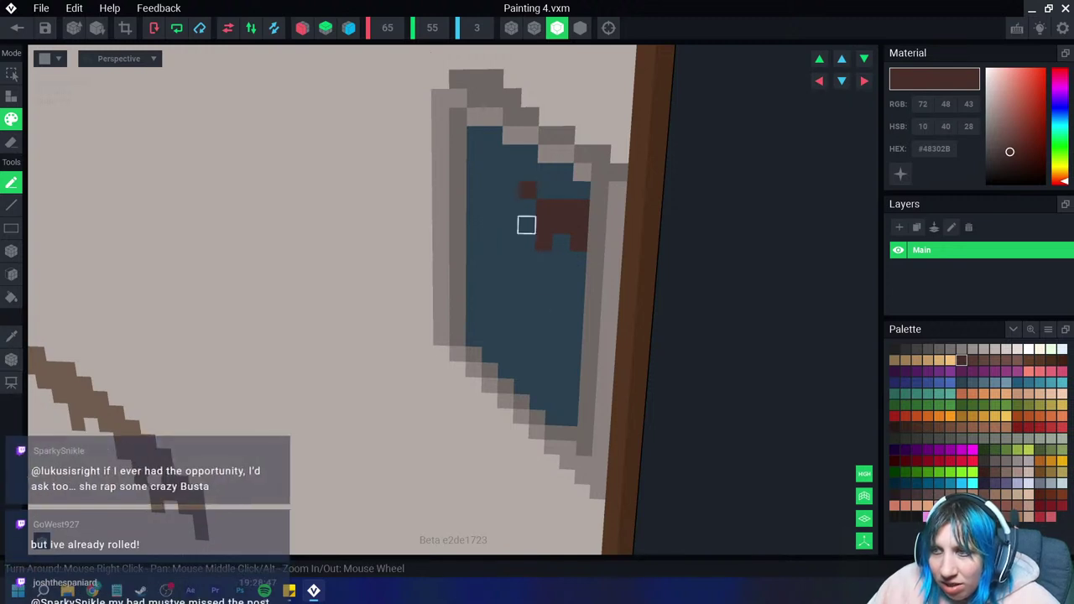
Step: Paint two orange voxels on the blue window below the brown block
click(960, 416)
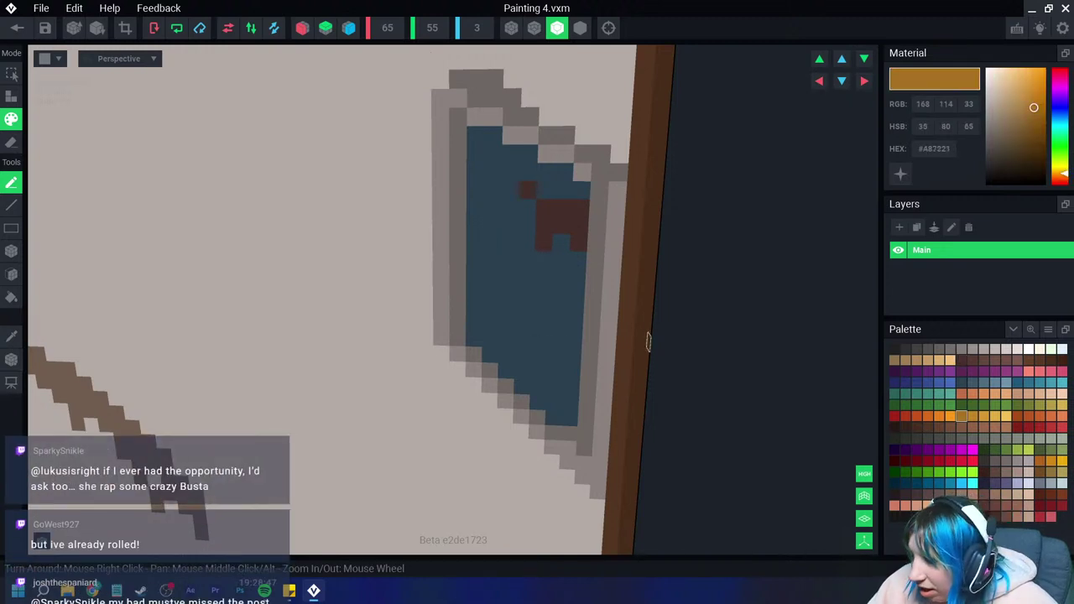
click(523, 292)
click(523, 308)
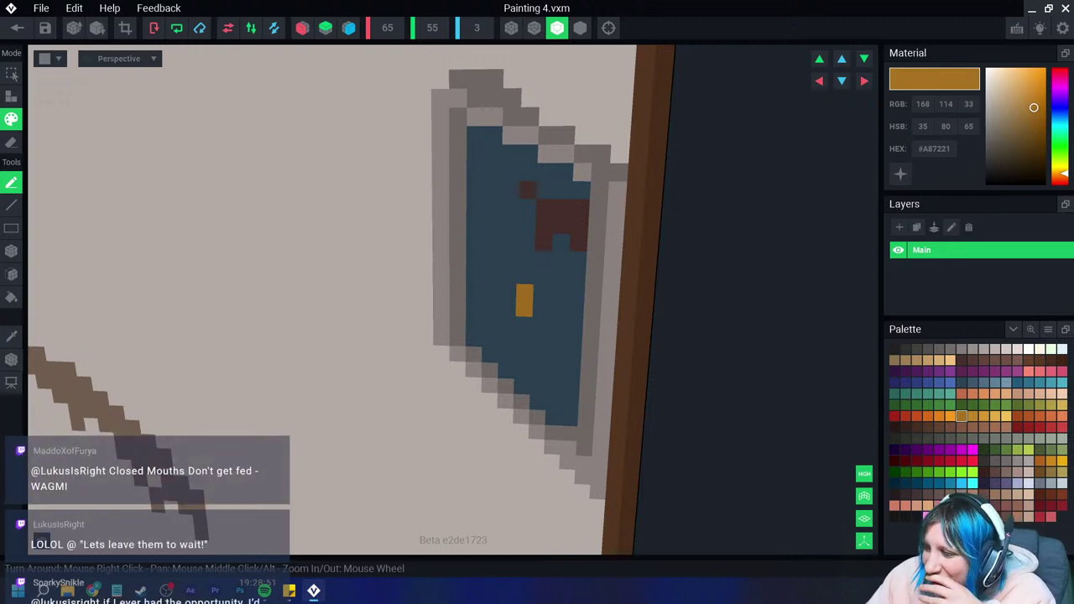
Step: Paint a light grey block of voxels beside the orange ones
click(1051, 483)
click(541, 293)
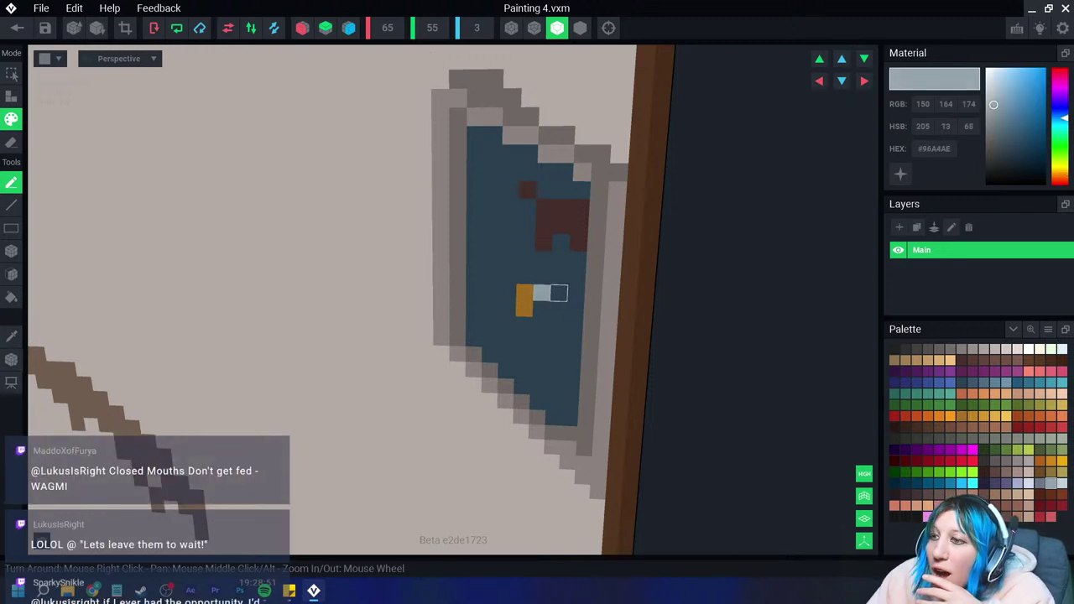
drag(557, 294, 558, 309)
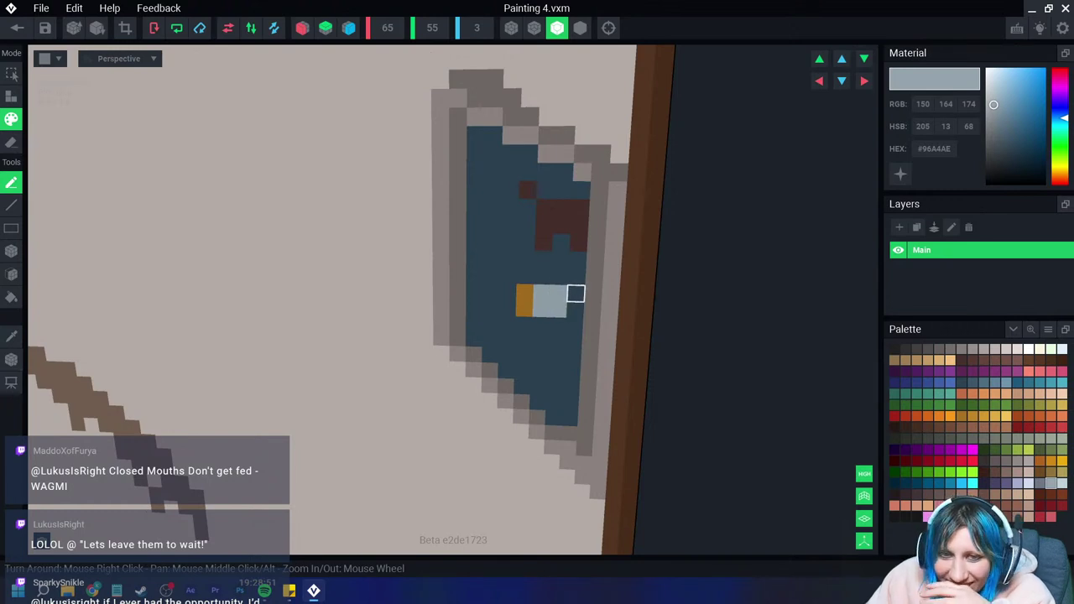
click(575, 293)
click(575, 309)
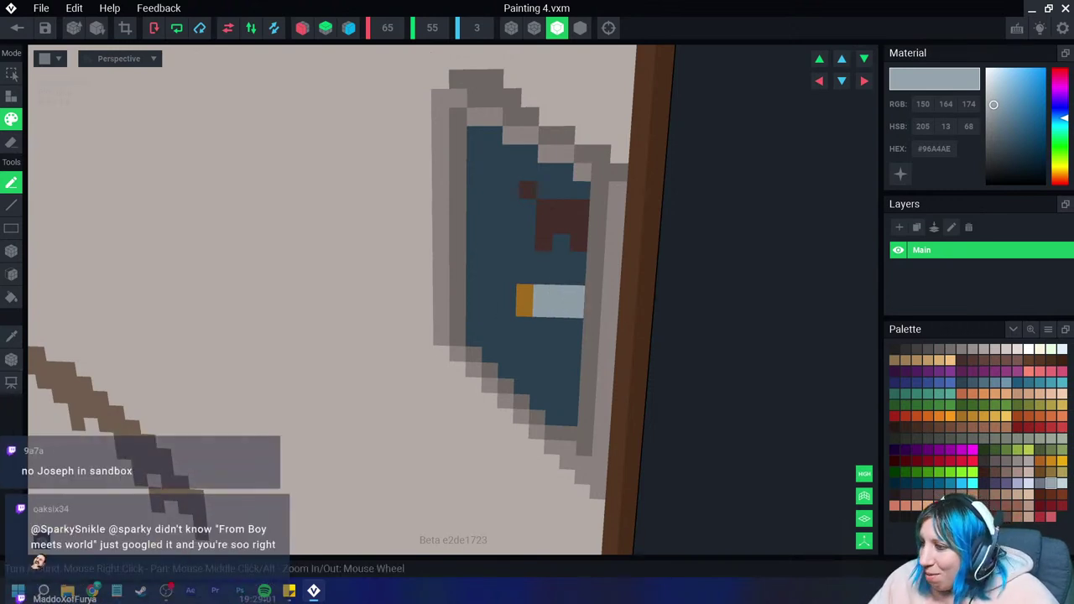
Step: Paint orange voxels above and below the grey block, a red one left of it, and orange further along
click(11, 335)
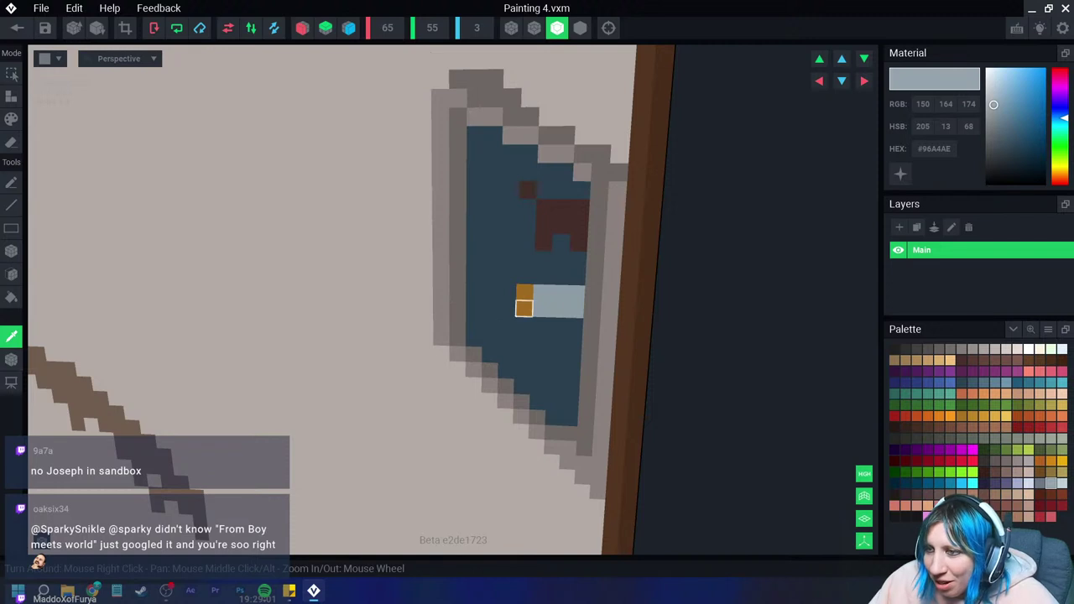
click(524, 300)
click(542, 277)
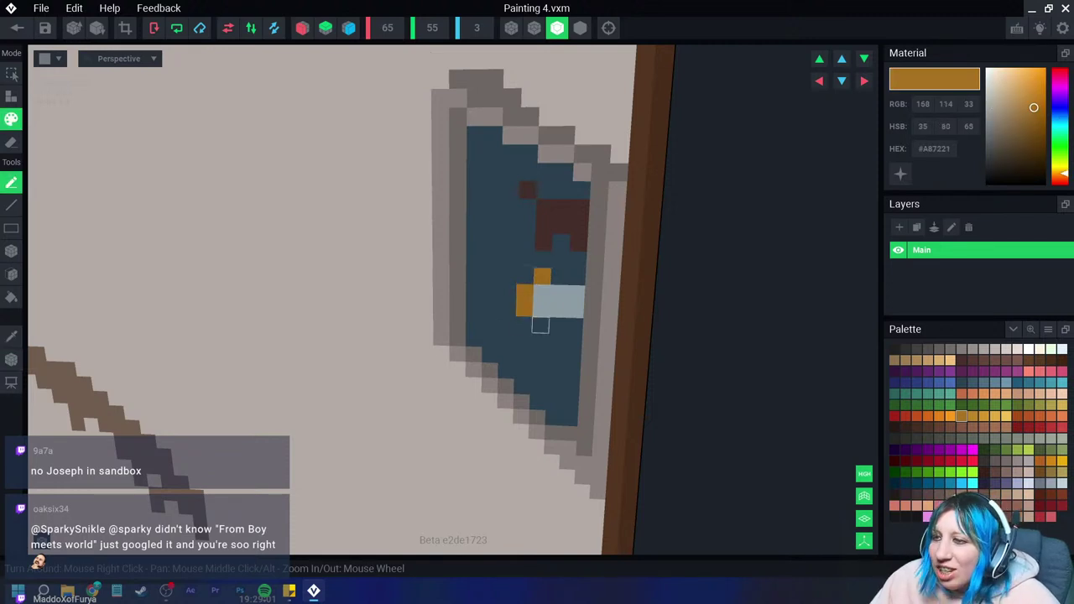
click(540, 326)
click(1039, 427)
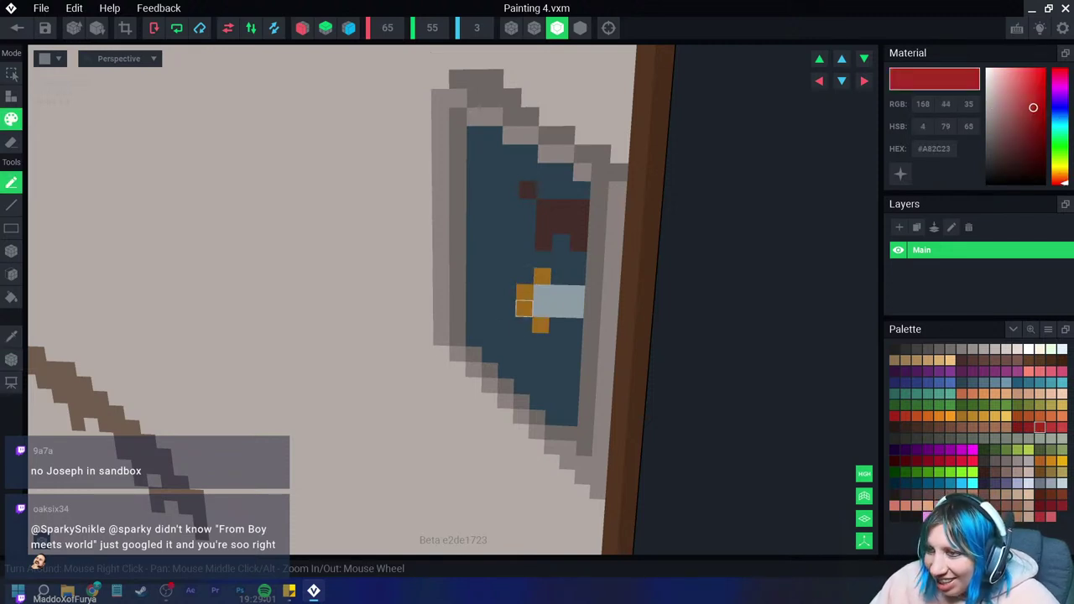
click(524, 308)
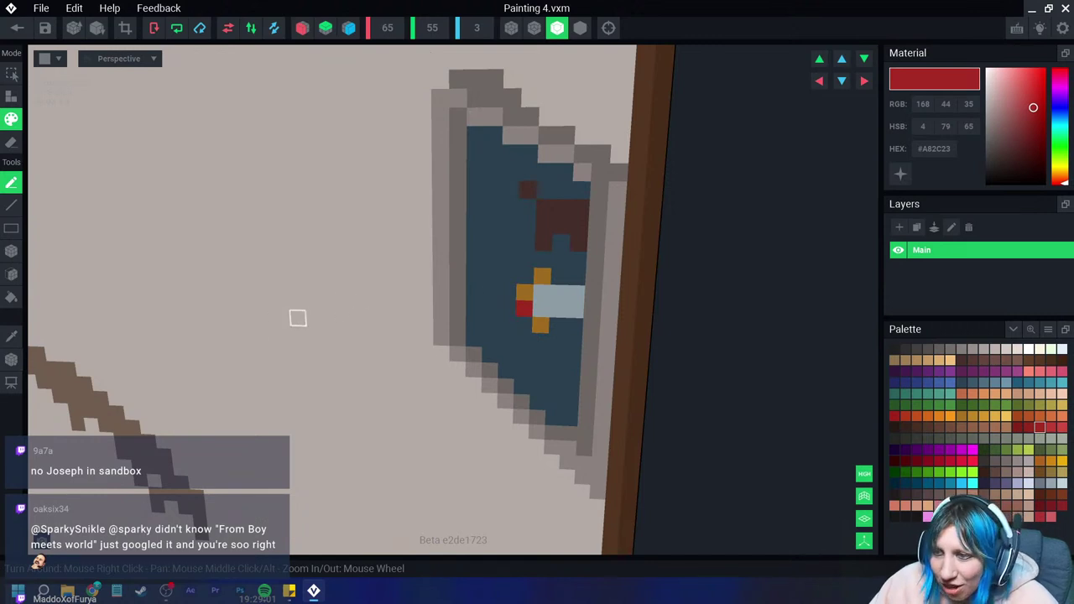
click(961, 417)
click(508, 291)
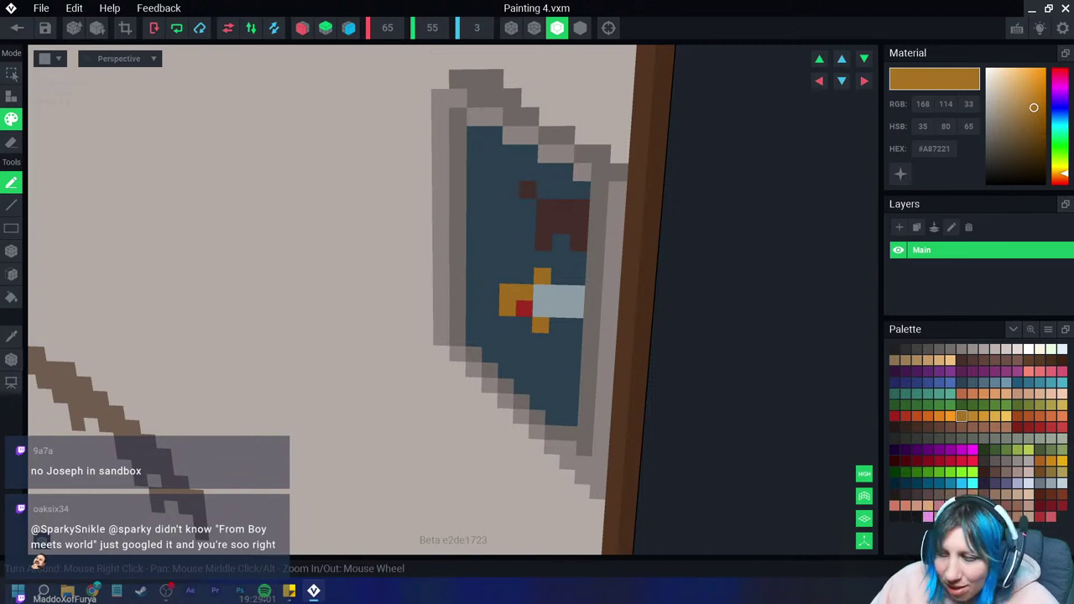
Step: Finish the scarf's end with a teal voxel and an orange tip
click(928, 382)
click(491, 308)
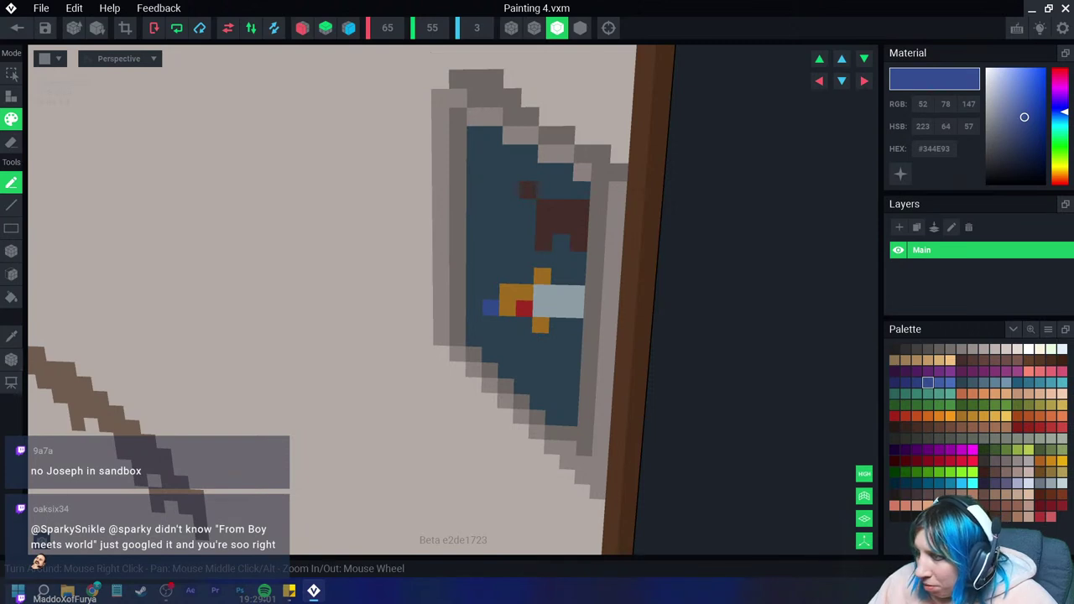
click(1039, 383)
click(474, 307)
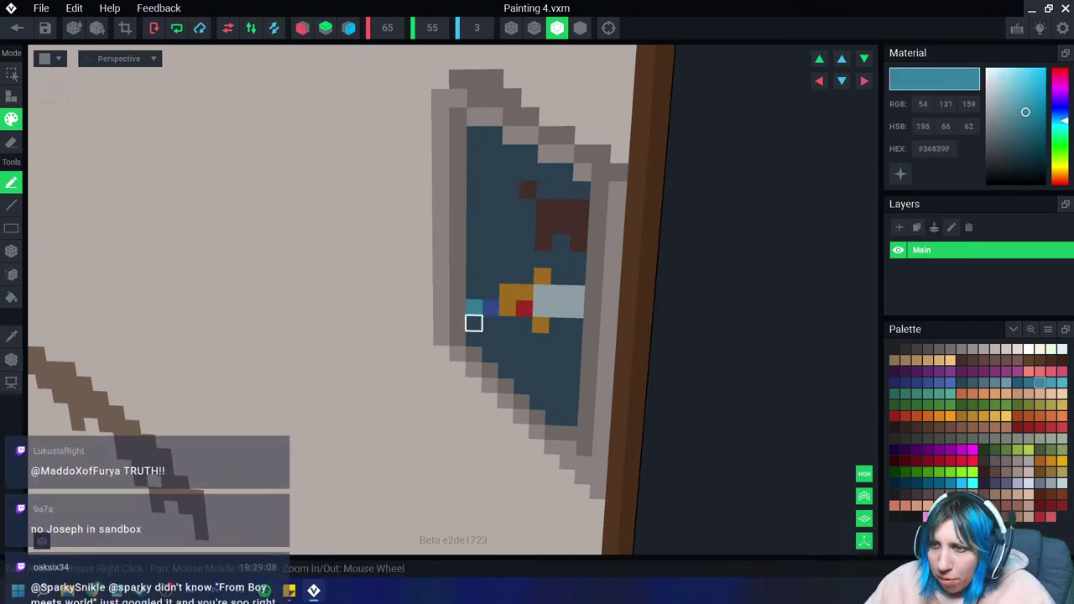
key(ctrl+z)
click(491, 307)
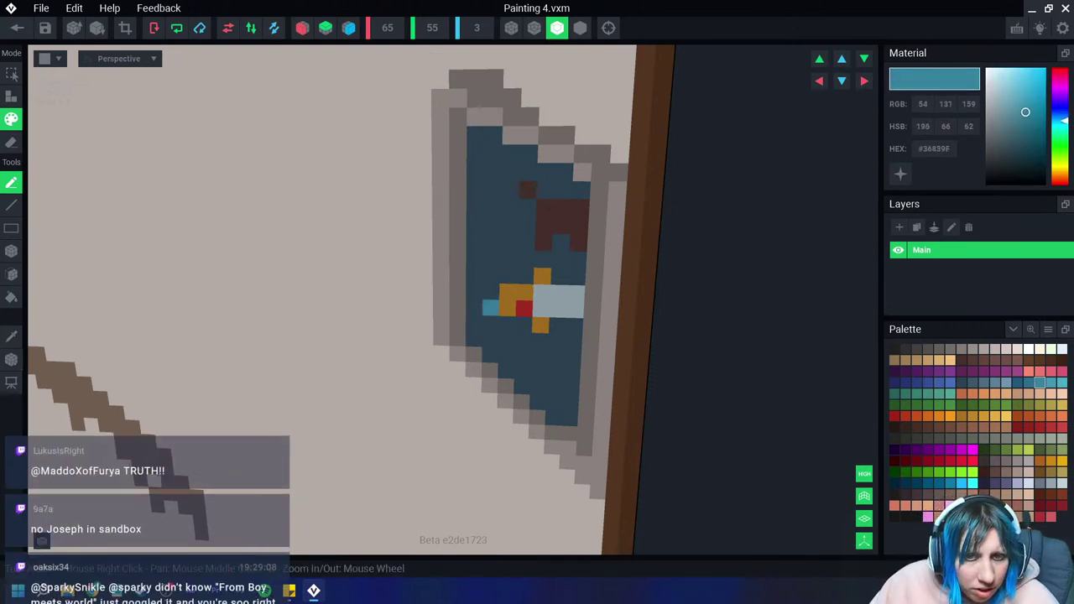
click(961, 416)
click(491, 308)
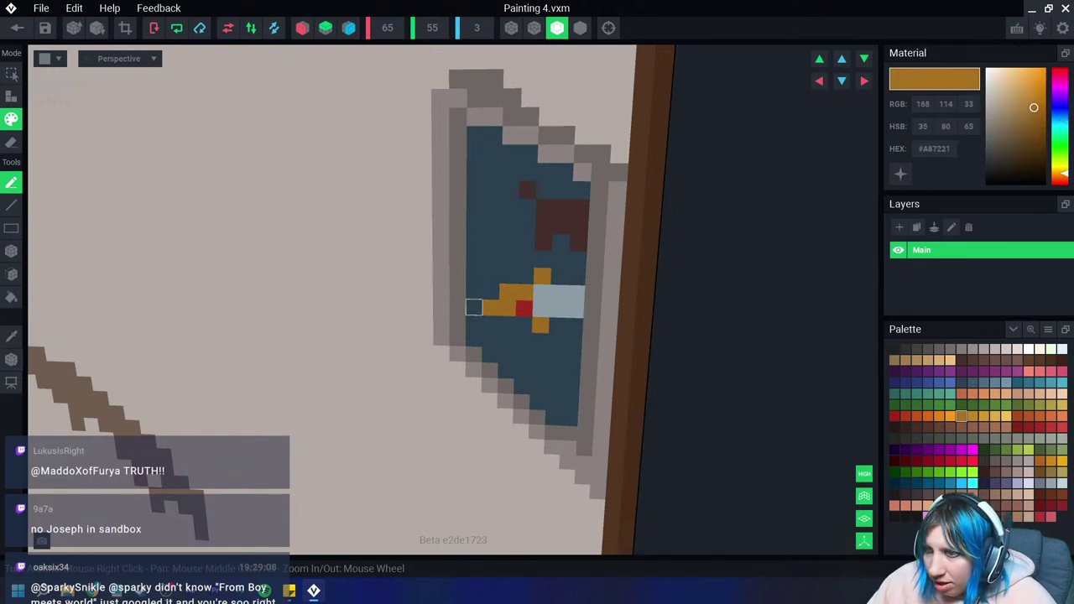
key(ctrl+z)
click(474, 307)
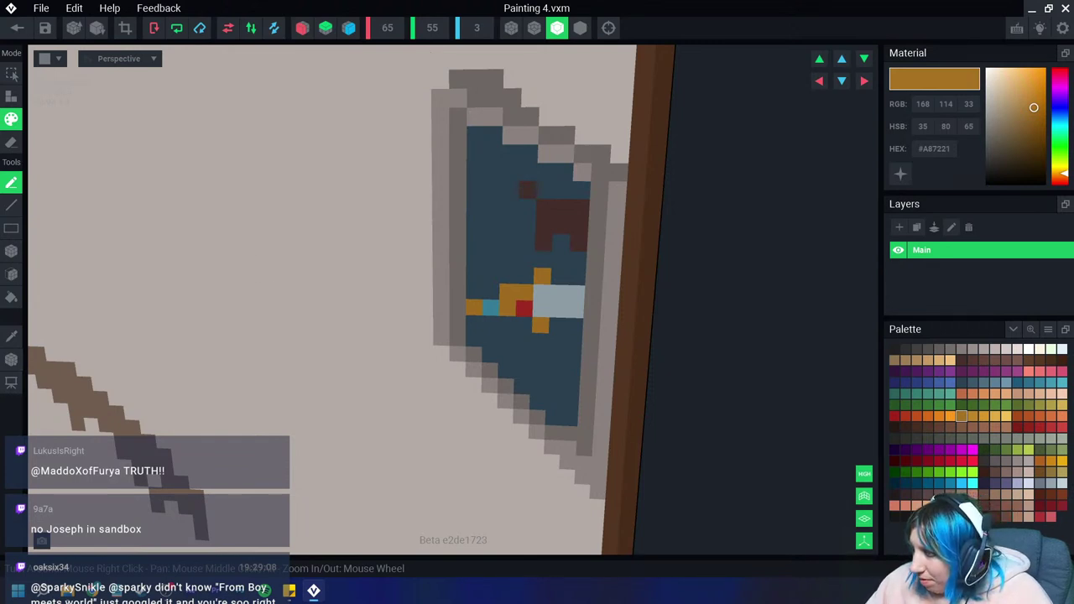
Step: Paint the figure's face, the skin below the scarf and a left hand in peach
click(1039, 394)
mouse_move(560, 242)
mouse_down()
mouse_move(577, 258)
mouse_move(559, 277)
mouse_up()
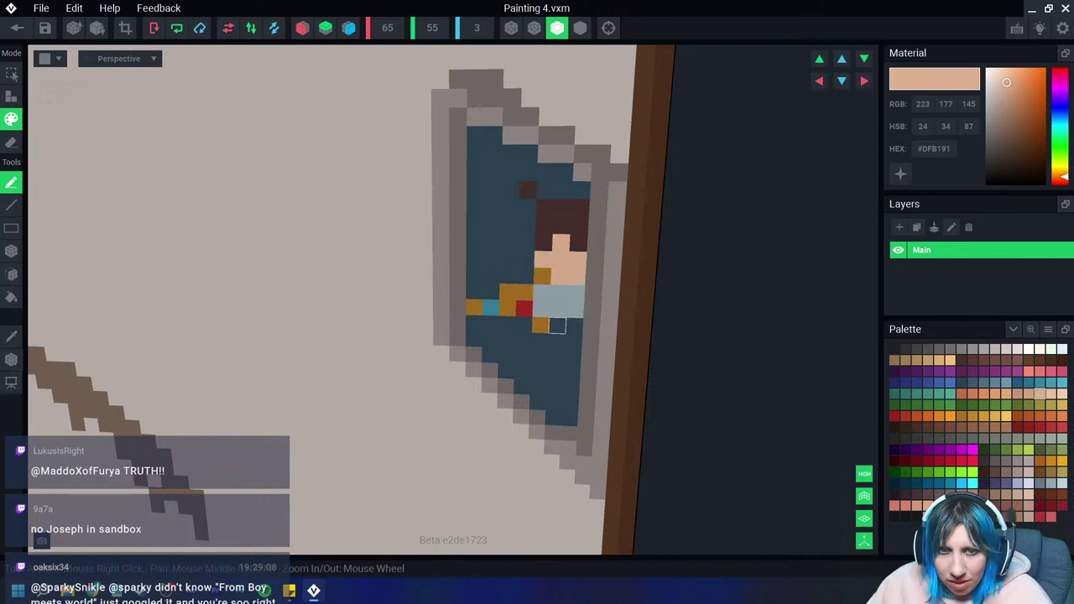
drag(573, 310, 574, 326)
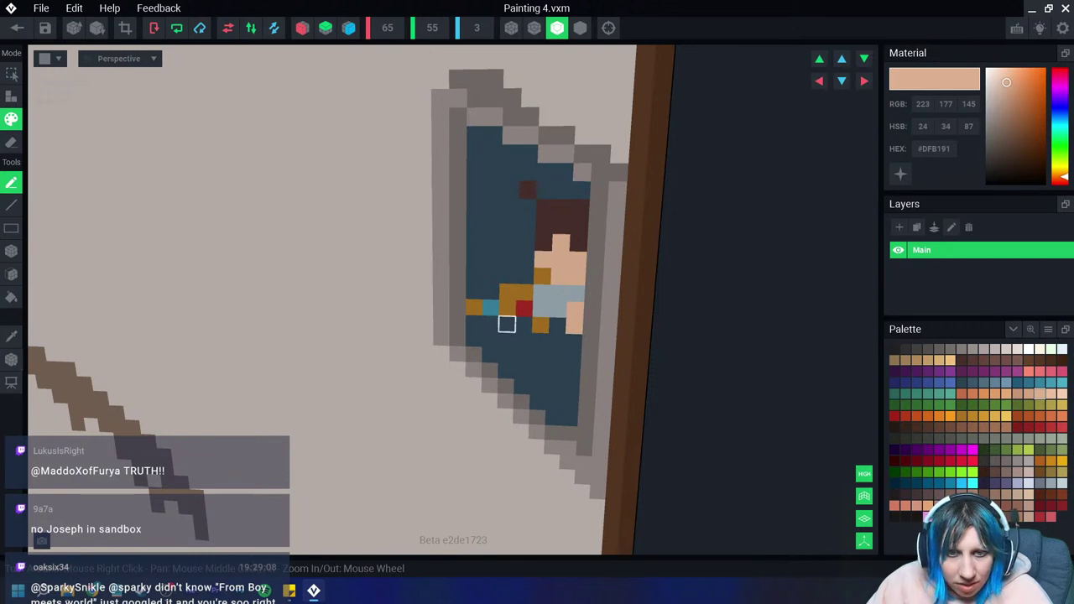
click(491, 292)
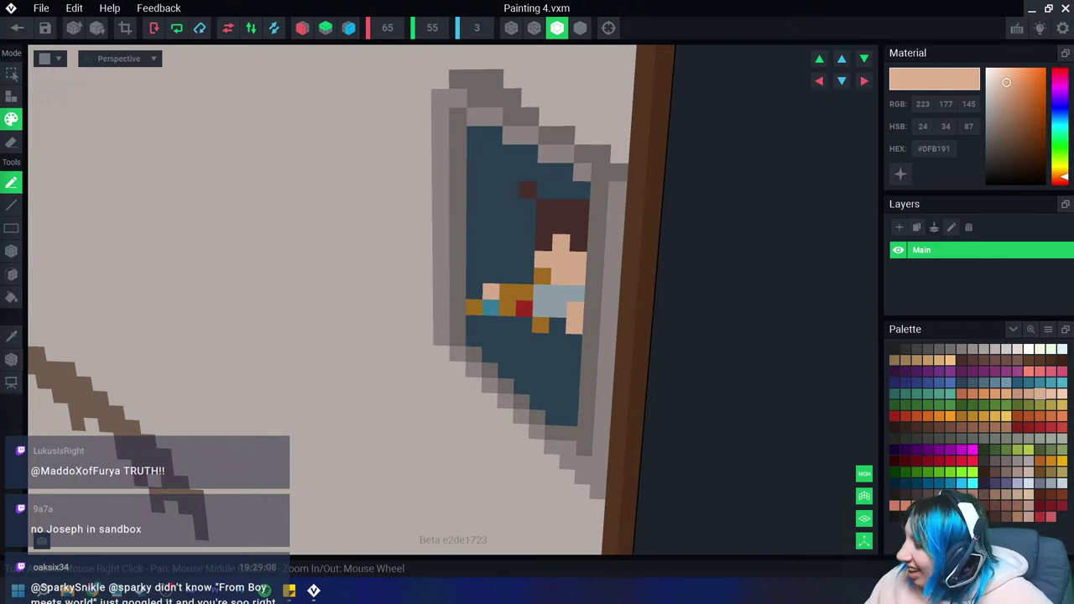
Step: Paint a light grey band of voxels below the torso
click(1006, 349)
click(557, 326)
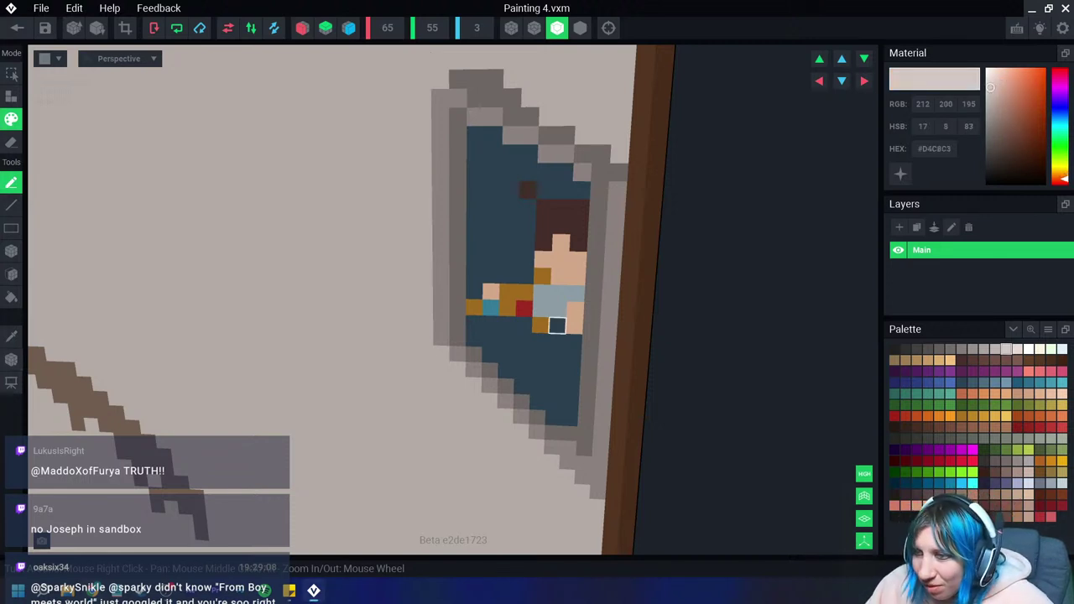
click(557, 340)
click(571, 340)
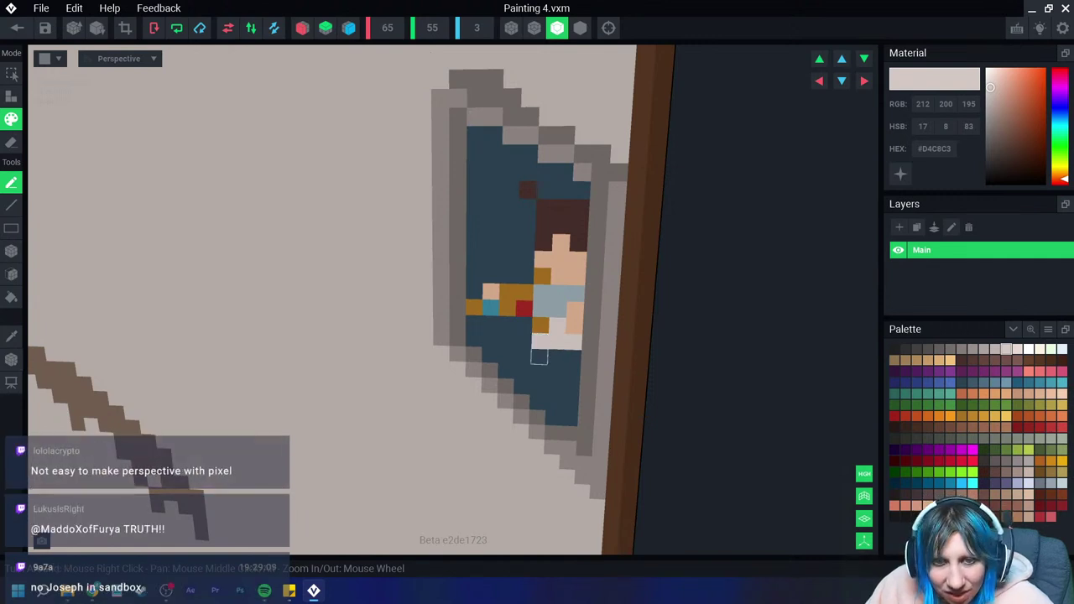
click(540, 356)
click(571, 357)
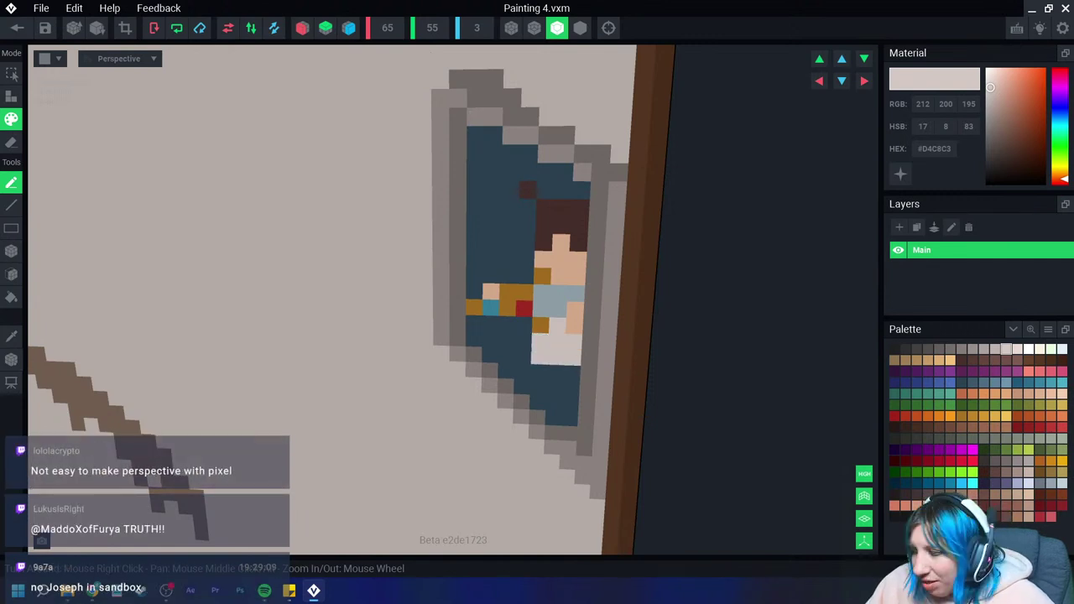
Step: Fill the figure's lower body dark red and add a blue voxel in the grey band
click(1051, 505)
mouse_move(537, 372)
mouse_down()
mouse_move(574, 373)
mouse_move(570, 418)
mouse_move(537, 389)
mouse_move(554, 419)
mouse_up()
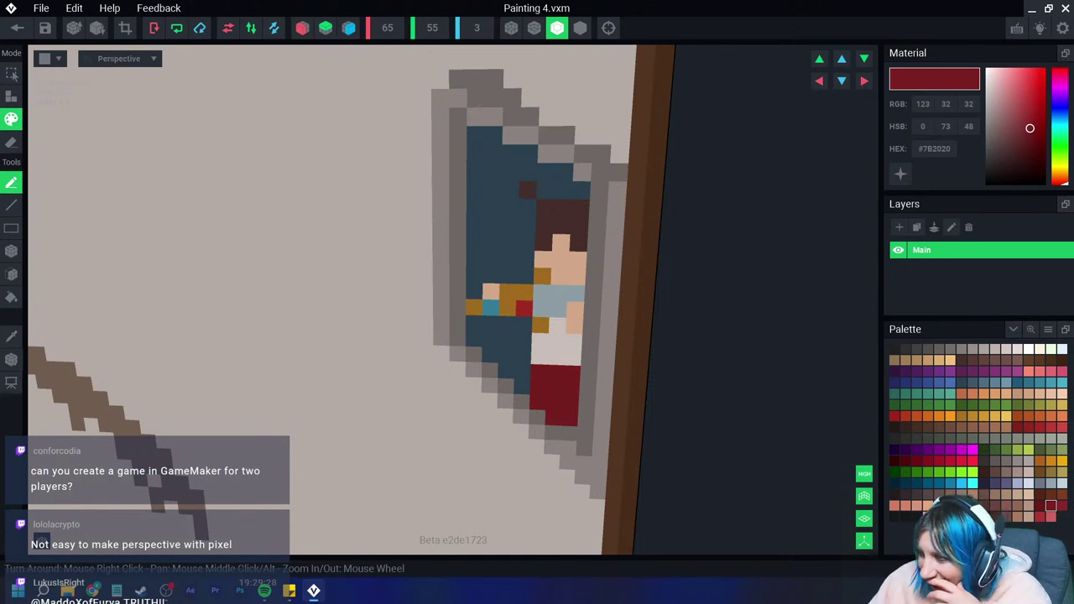
click(1027, 383)
click(572, 357)
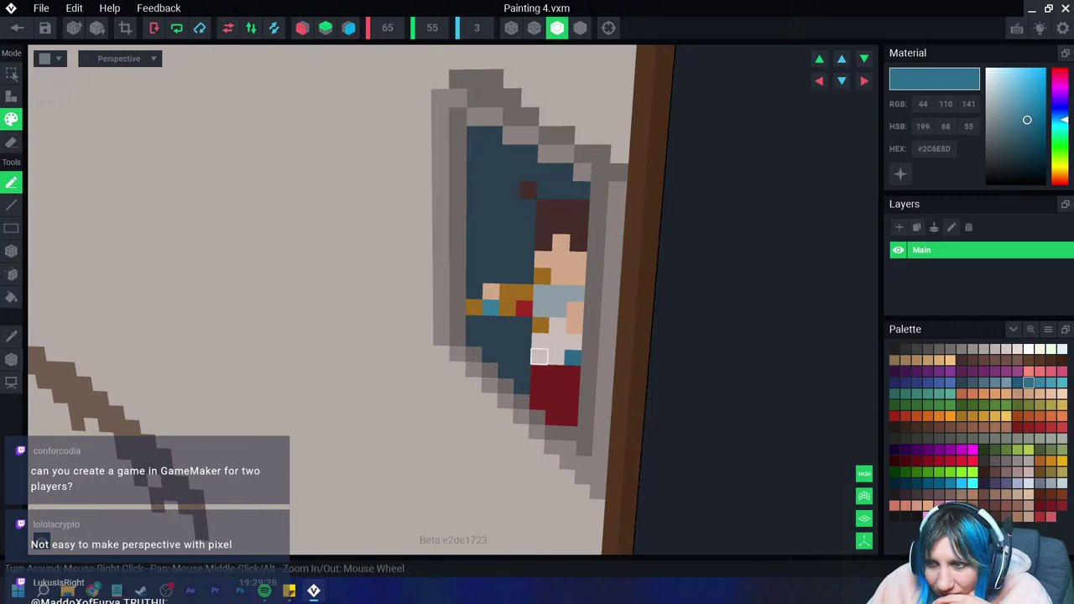
scroll(505, 430, down, 2)
scroll(469, 420, down, 1)
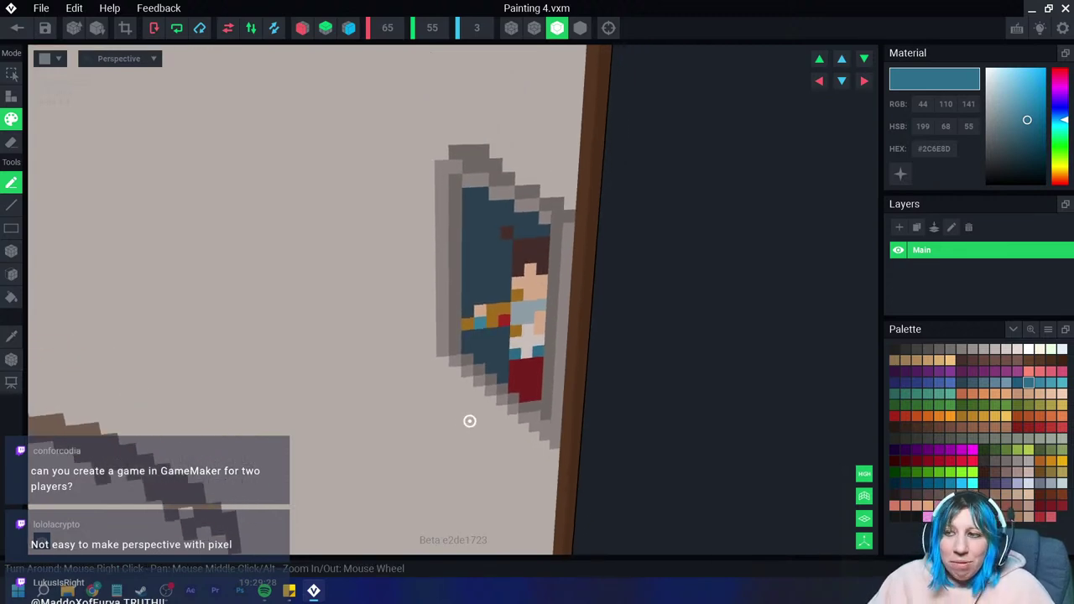
scroll(469, 420, down, 5)
right_drag(470, 421, 472, 429)
scroll(473, 436, up, 5)
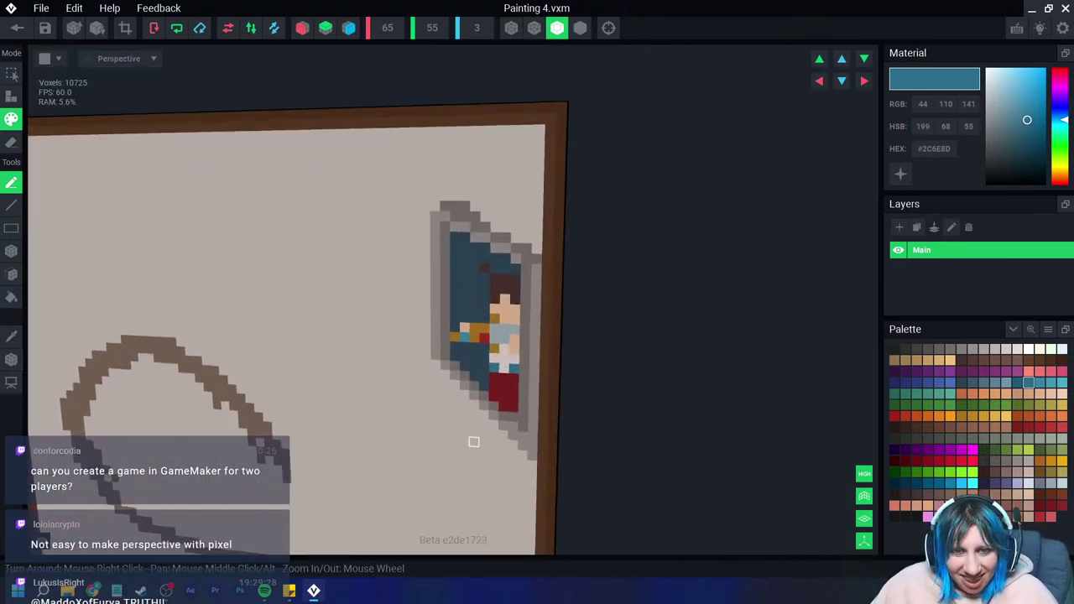
scroll(472, 438, down, 2)
scroll(475, 438, up, 2)
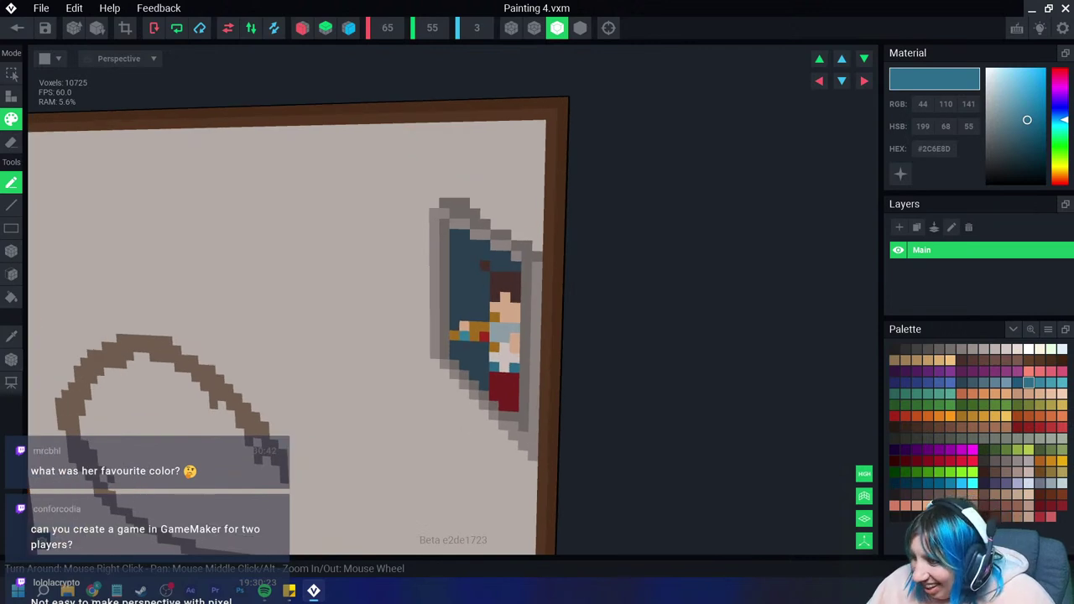
click(916, 349)
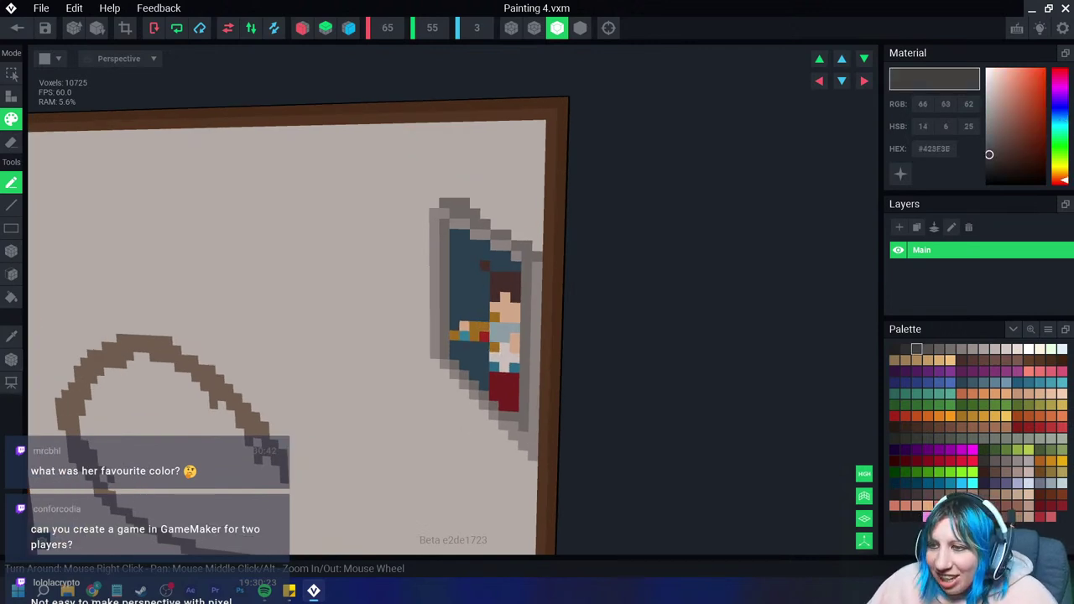
Step: Draw a dark cable diagonally up-left from the frame's lower-left edge, then up and across right
scroll(491, 361, up, 3)
scroll(491, 364, down, 1)
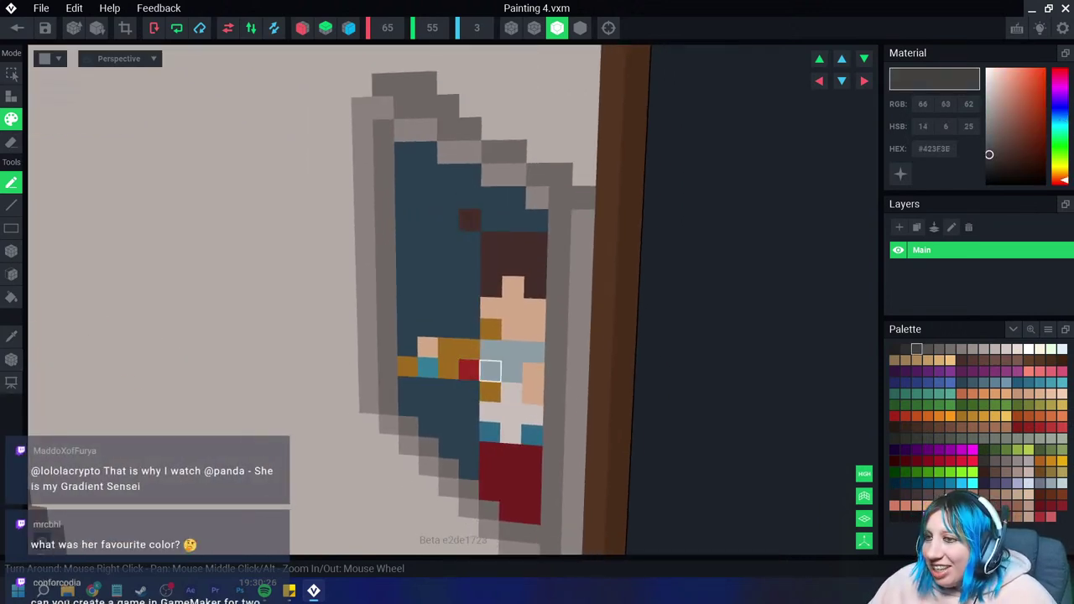
scroll(491, 370, up, 2)
scroll(489, 361, up, 1)
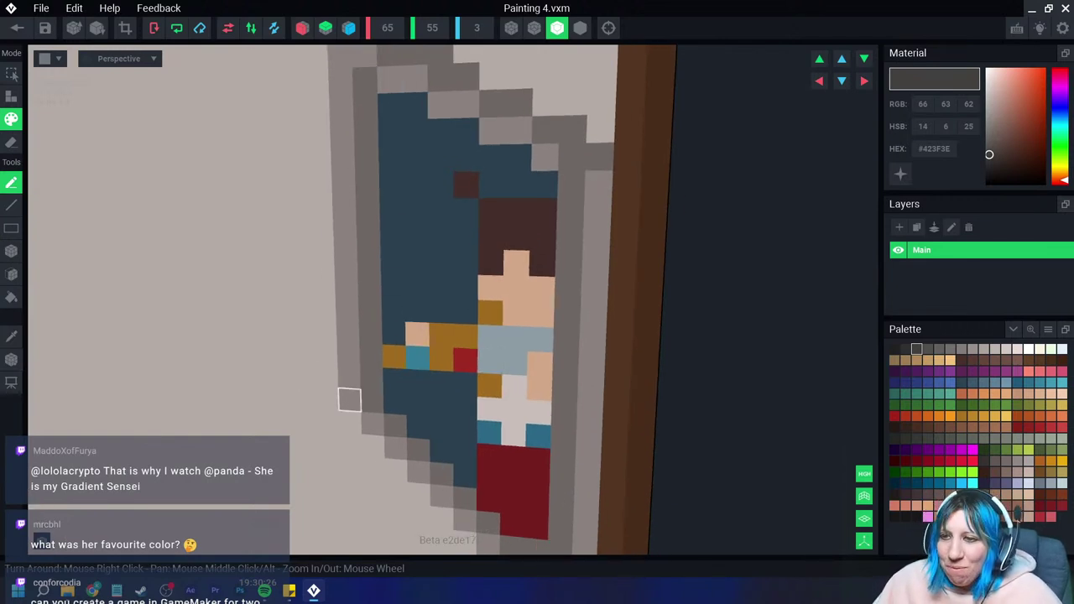
click(327, 397)
click(305, 374)
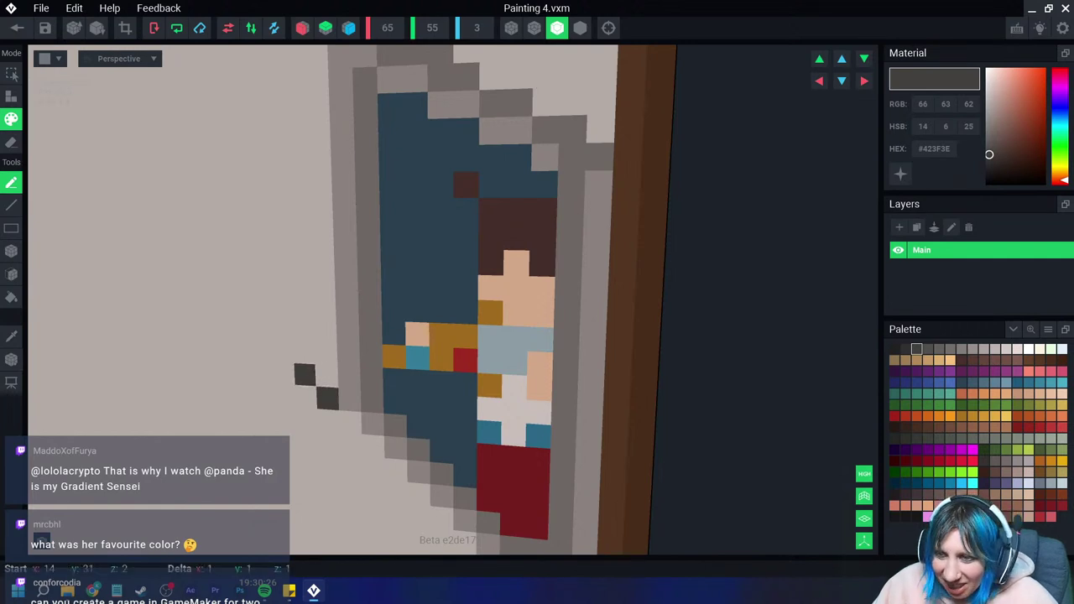
click(282, 350)
click(259, 328)
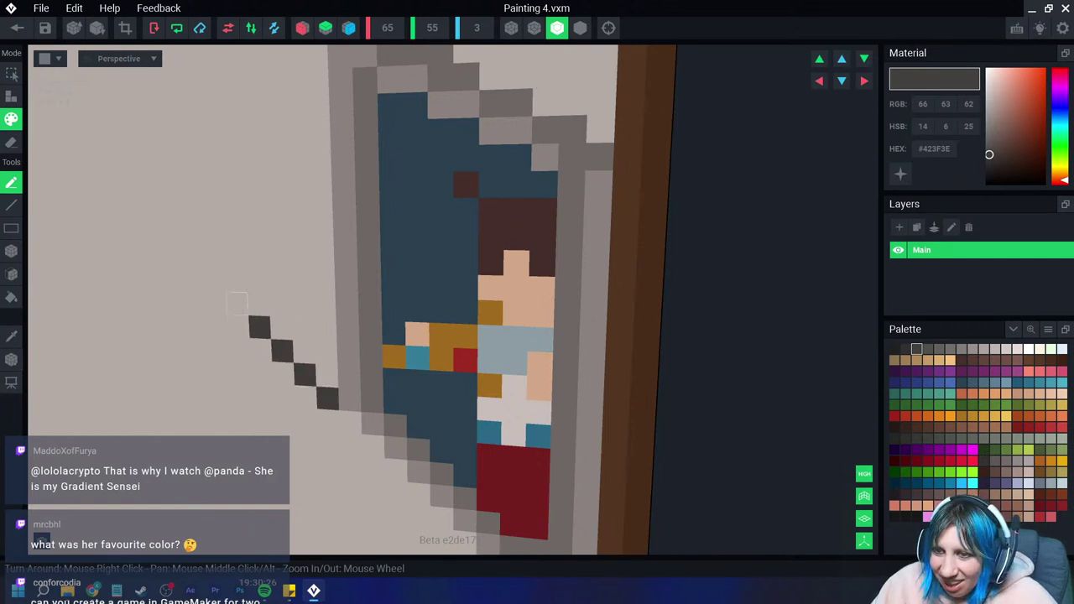
click(237, 303)
click(214, 280)
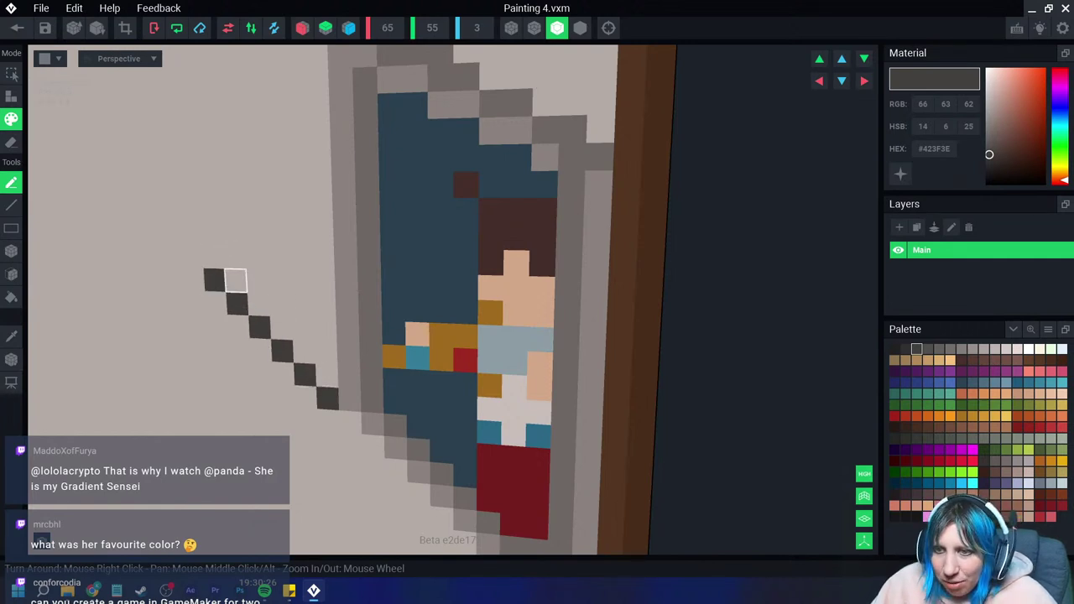
drag(214, 257, 332, 235)
Step: Run the dark cable diagonally down-right toward the frame
scroll(308, 370, down, 2)
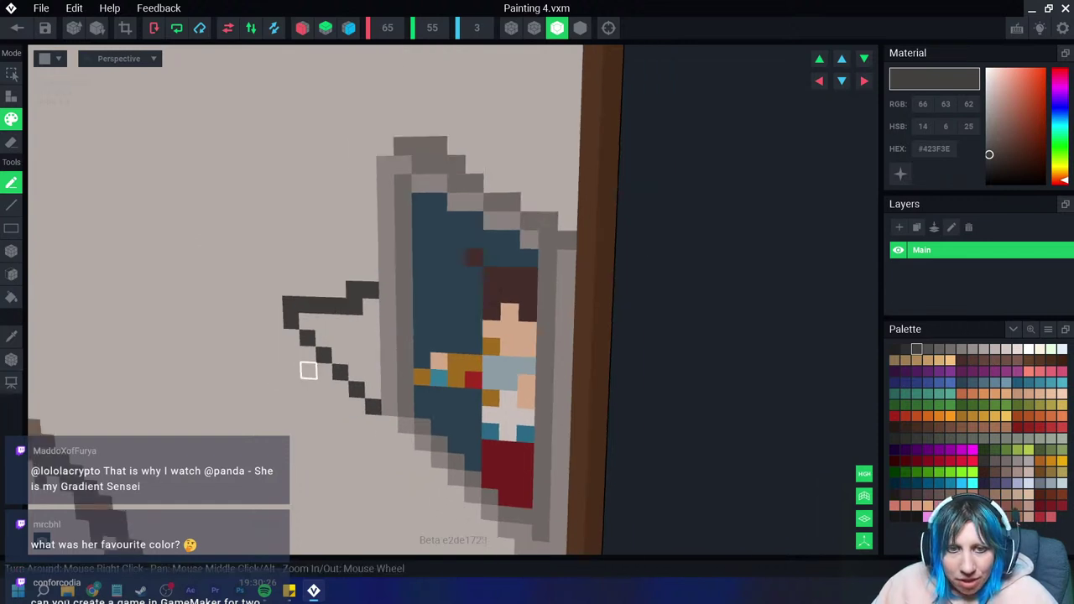
scroll(307, 370, down, 2)
click(315, 293)
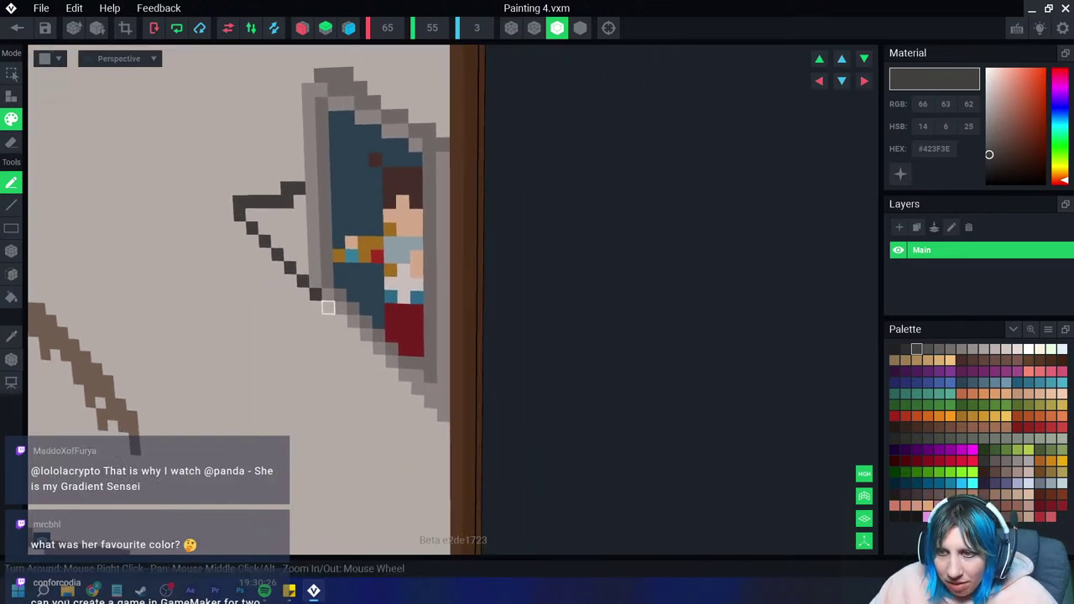
click(327, 307)
click(340, 320)
click(354, 333)
click(353, 347)
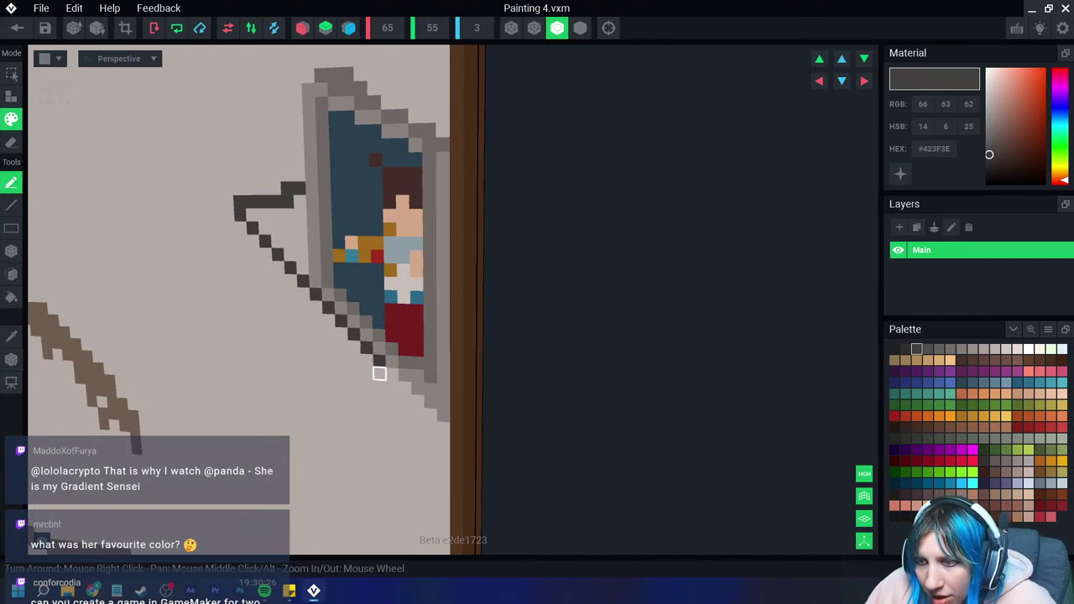
drag(380, 373, 443, 428)
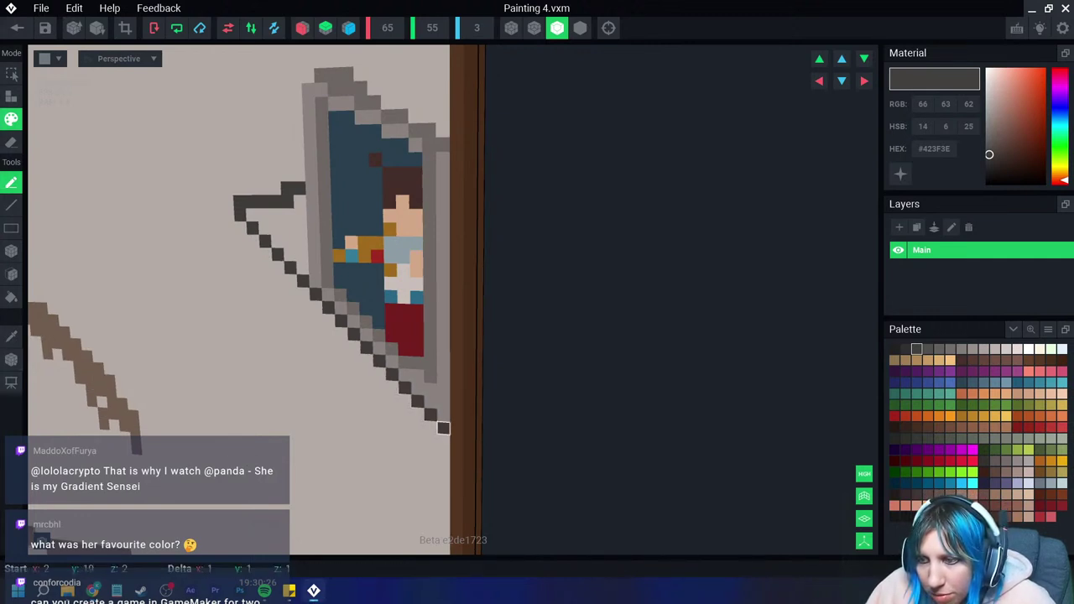
Step: With the Box tool, drag dark columns down from the left outline and the shield's lower-right edge
drag(245, 225, 233, 293)
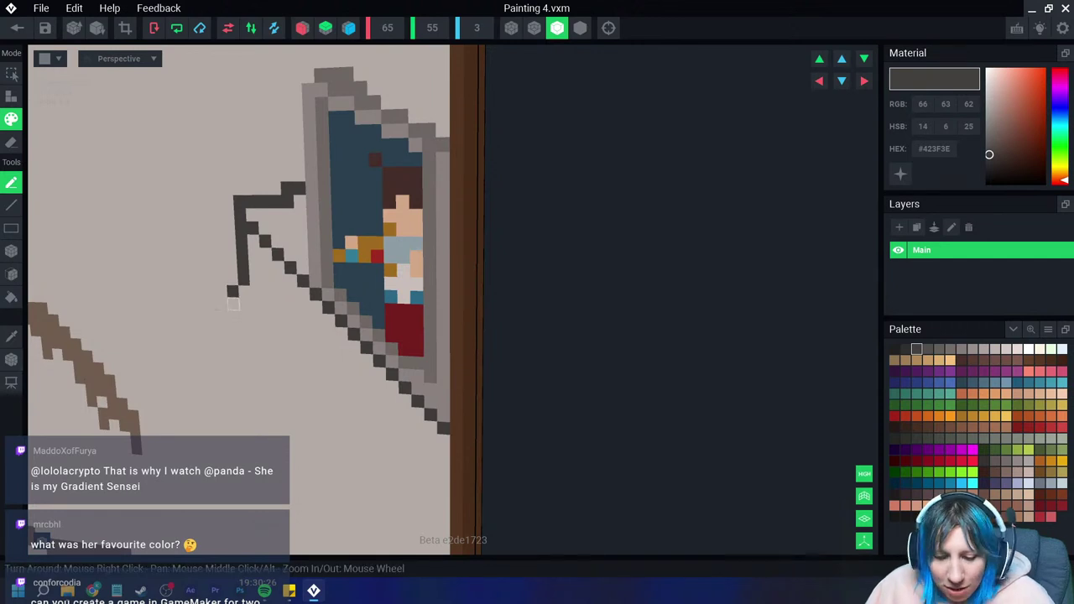
key(ctrl+z)
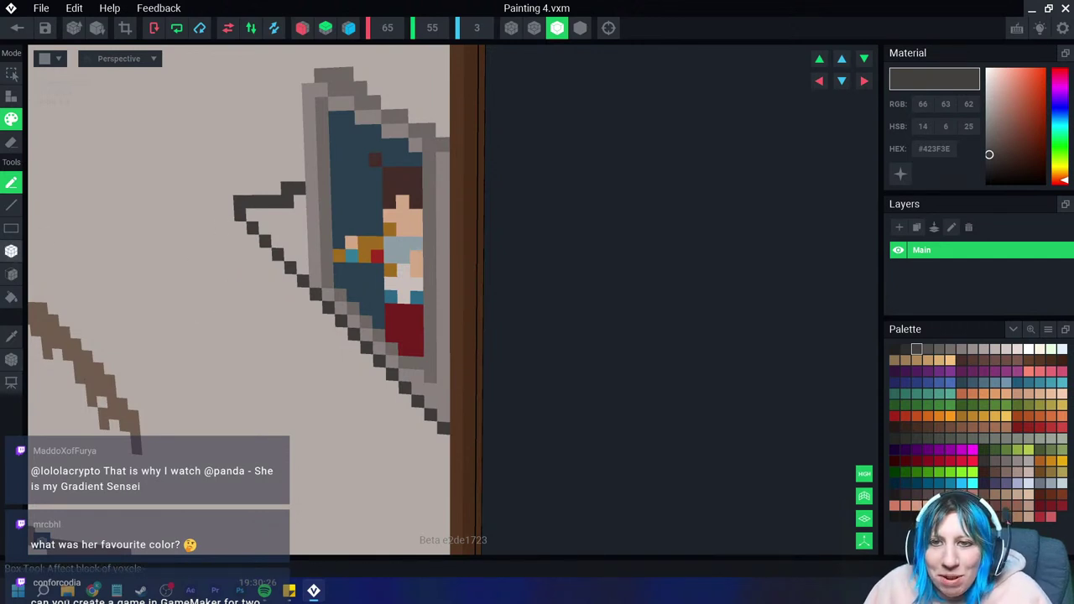
click(11, 250)
drag(245, 223, 242, 284)
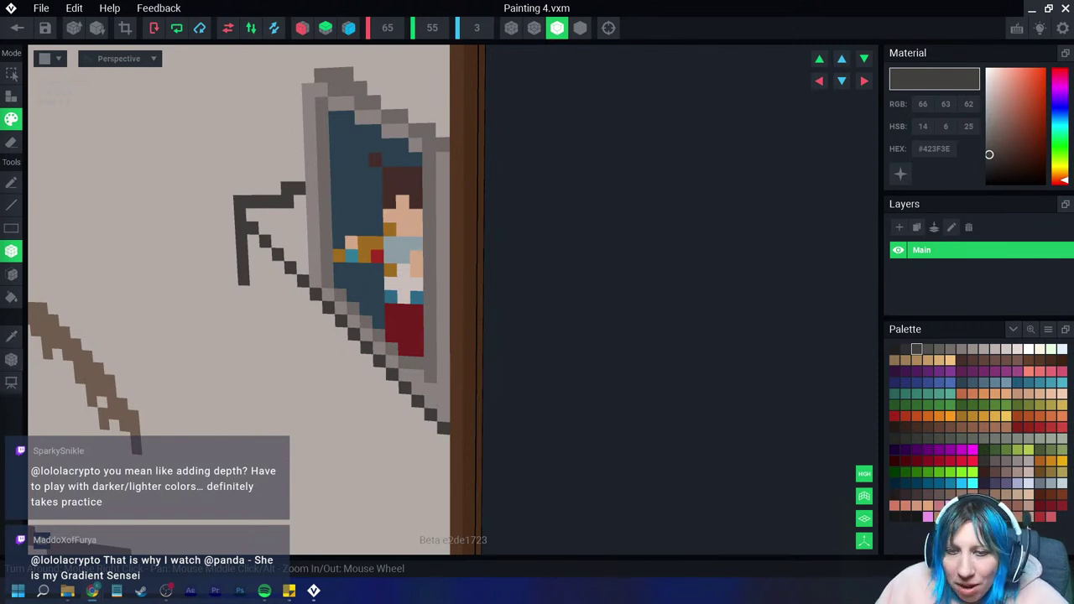
scroll(429, 438, down, 1)
drag(429, 439, 442, 497)
drag(249, 290, 250, 307)
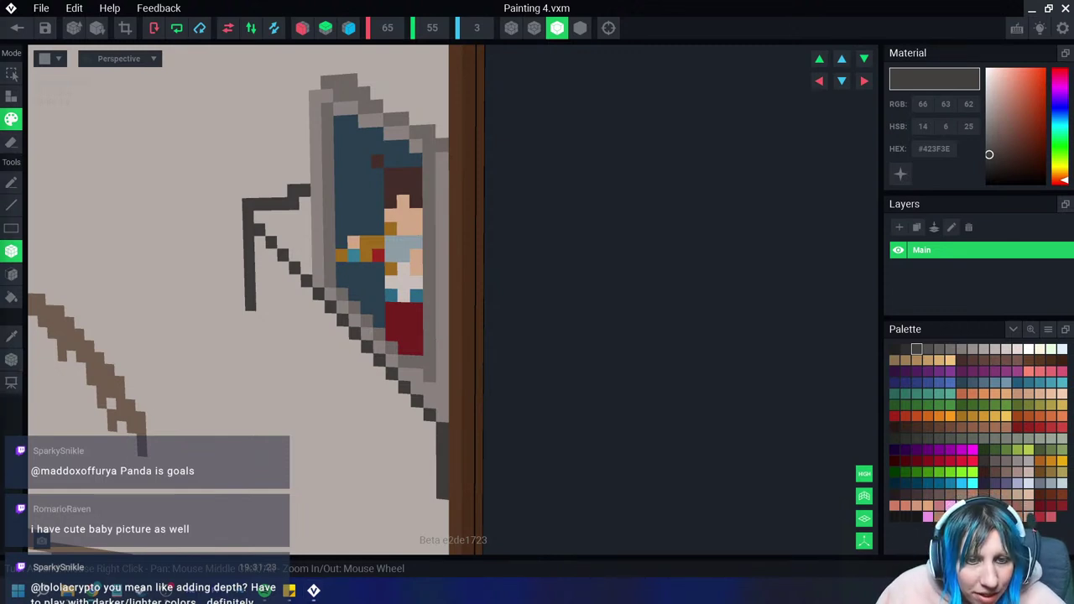
Step: Extend the right dark column two voxels down and start a dark diagonal from the left line
middle_drag(237, 341, 211, 198)
drag(414, 363, 414, 376)
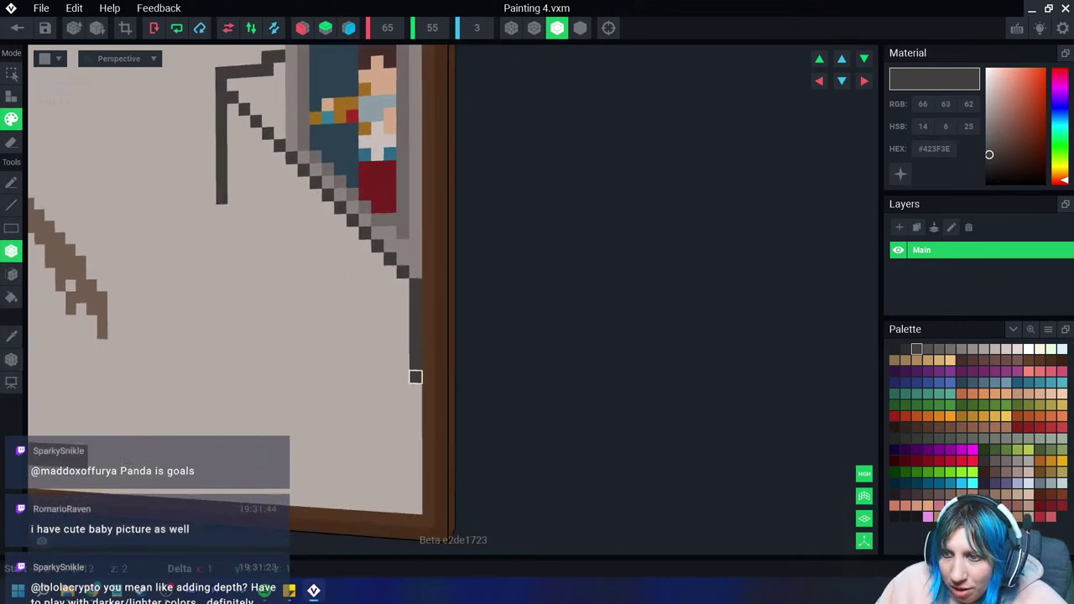
click(222, 210)
click(222, 223)
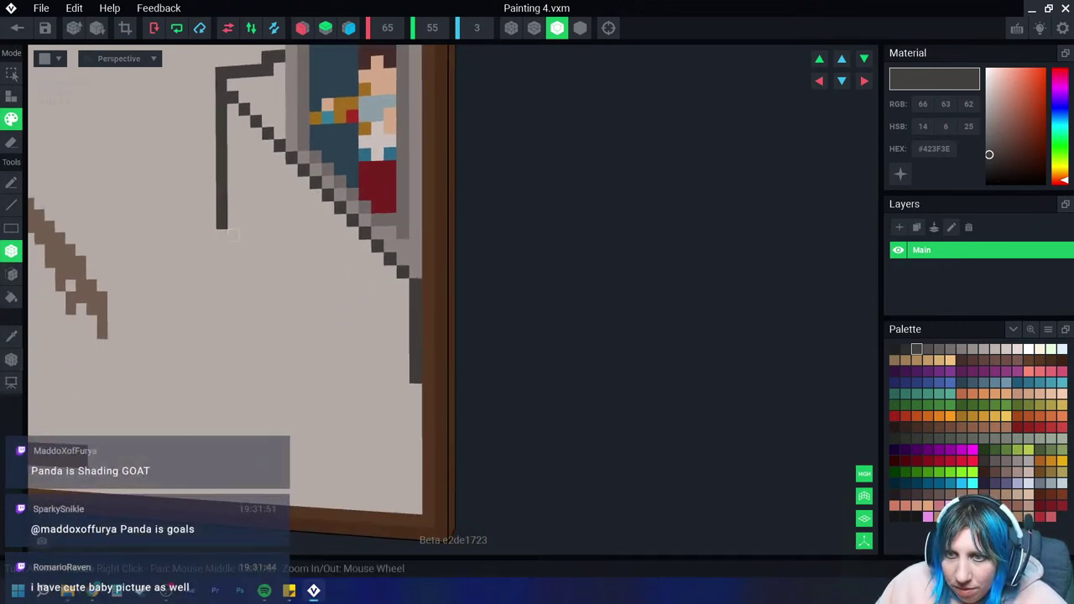
click(232, 235)
click(244, 247)
click(256, 259)
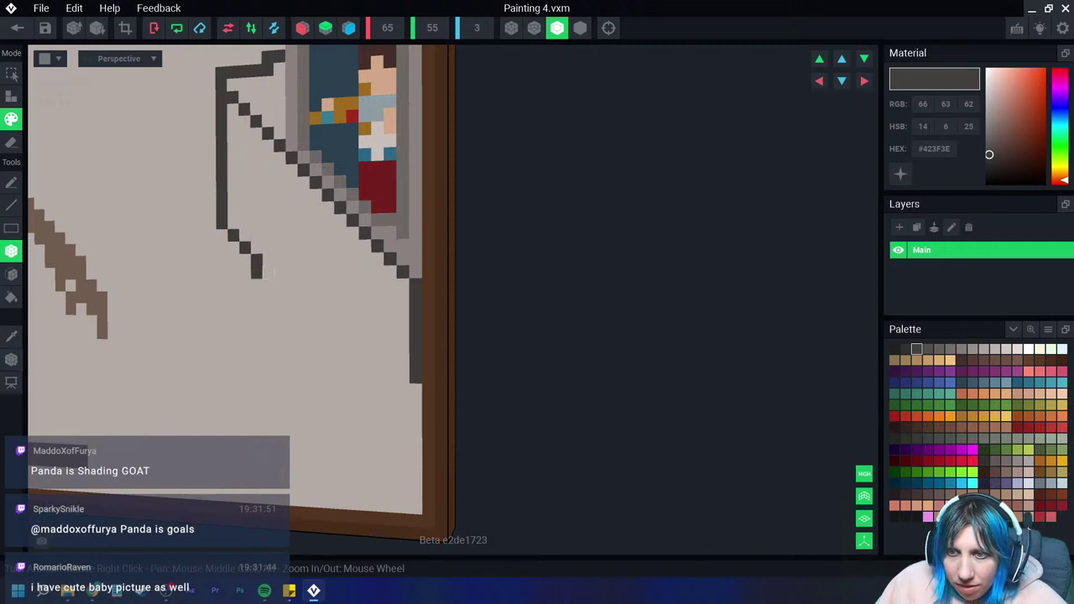
Step: Continue the dark diagonal line down-right to the frame's right edge
click(268, 271)
click(291, 296)
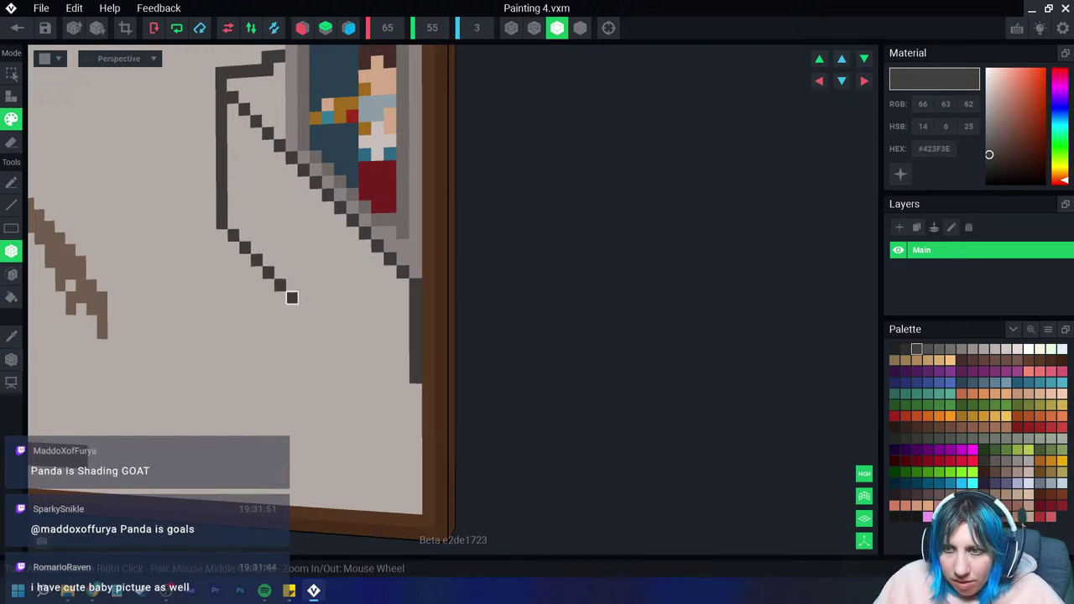
click(303, 309)
click(315, 321)
click(327, 335)
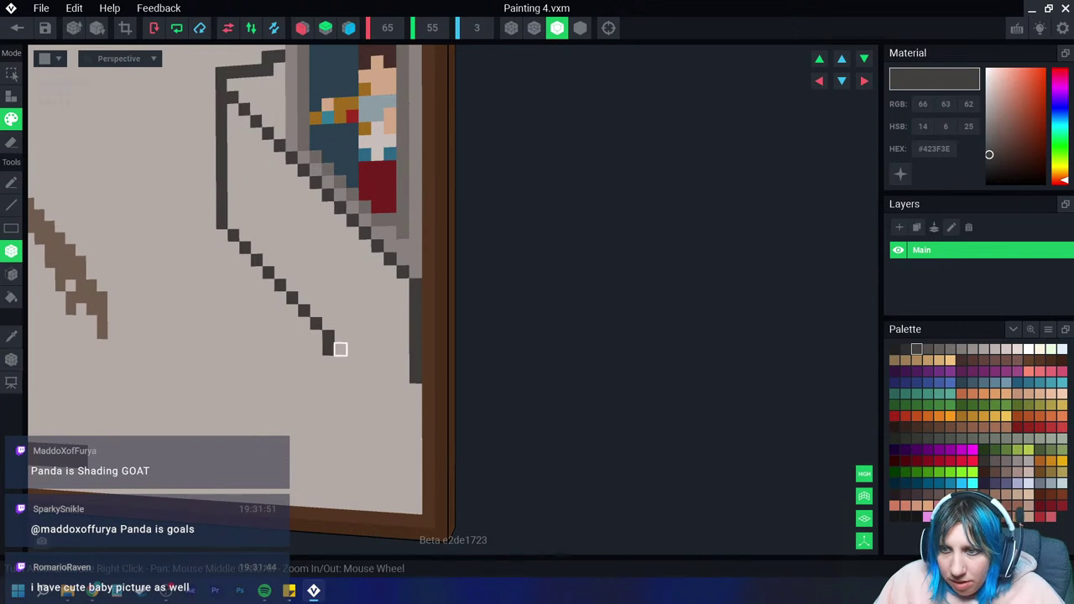
click(340, 349)
click(353, 362)
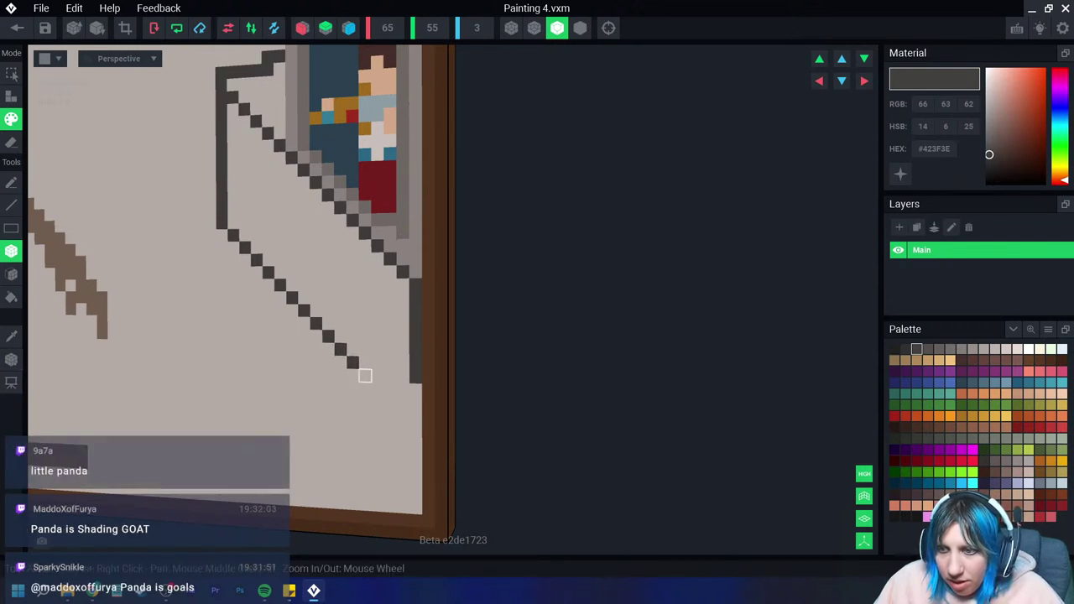
click(365, 375)
click(377, 388)
click(390, 402)
click(403, 415)
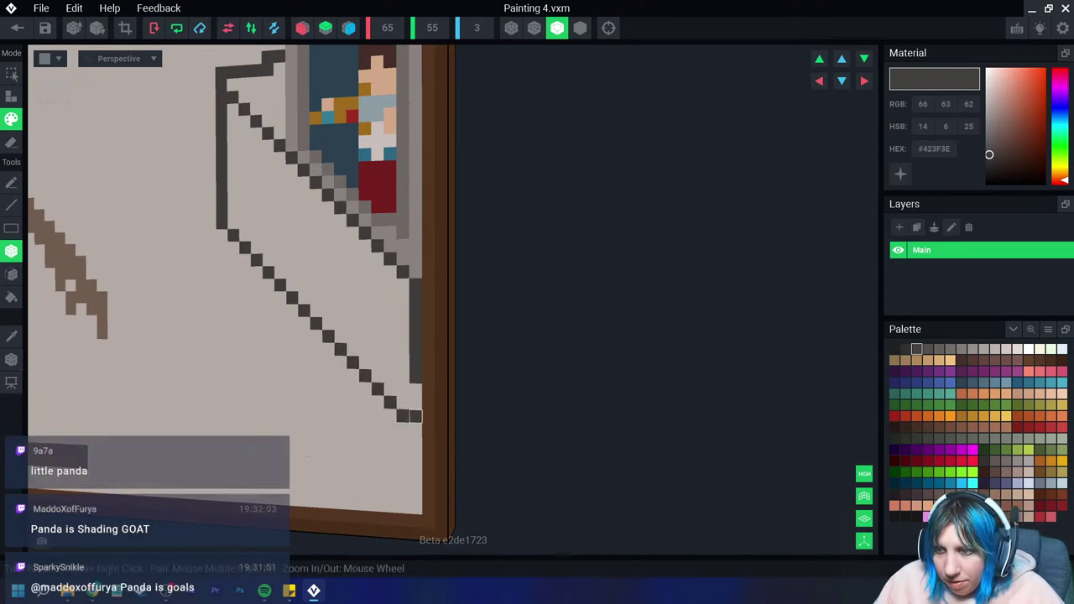
Step: Fill the gaps in the right-edge dark column
click(415, 429)
click(416, 416)
click(415, 403)
click(416, 390)
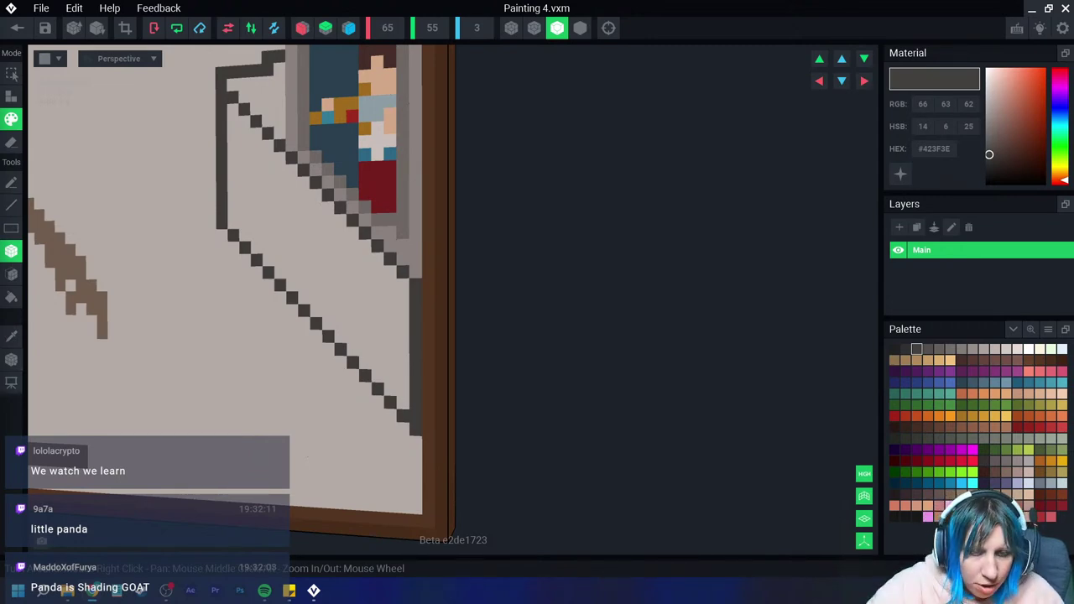
Step: Take a screen snip of a photo with Win+Shift+S
key(super+shift+s)
key(Escape)
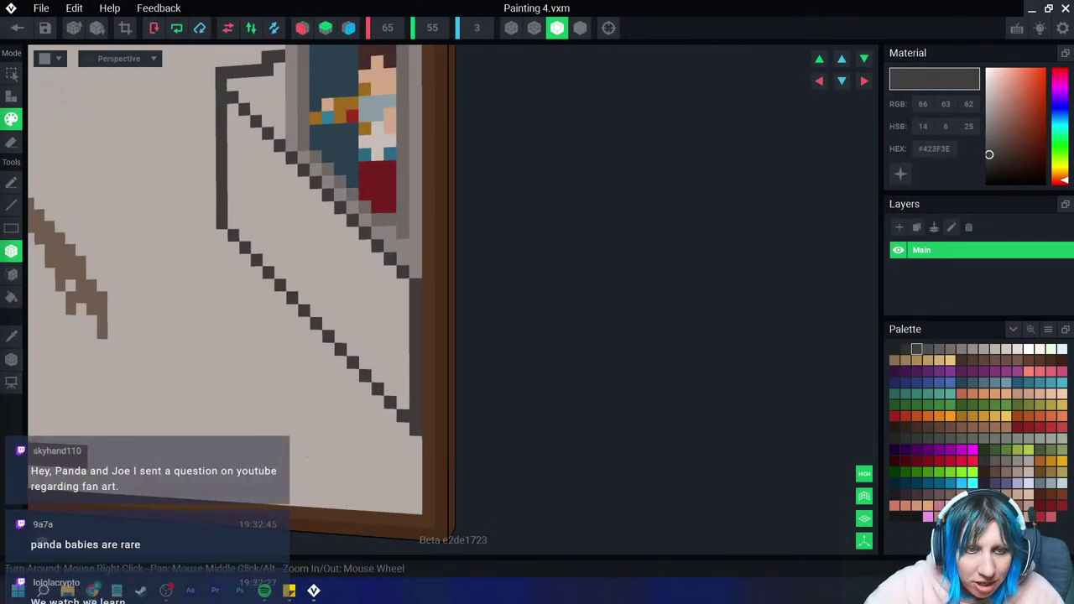
key(super+shift+s)
key(Escape)
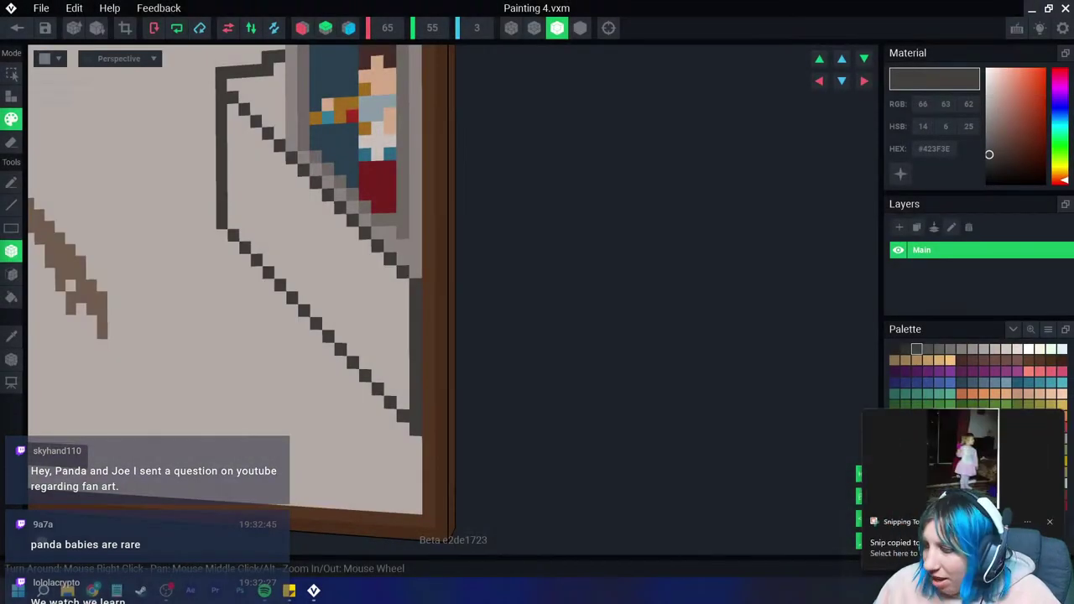
Step: Open the captured snip and zoom in on the photo
click(937, 495)
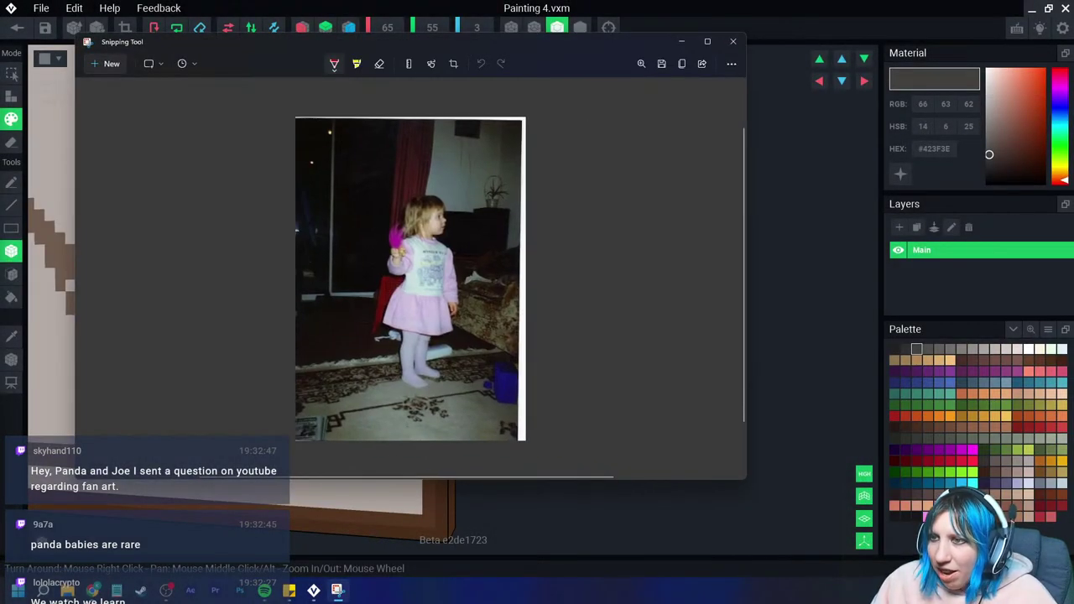
click(641, 63)
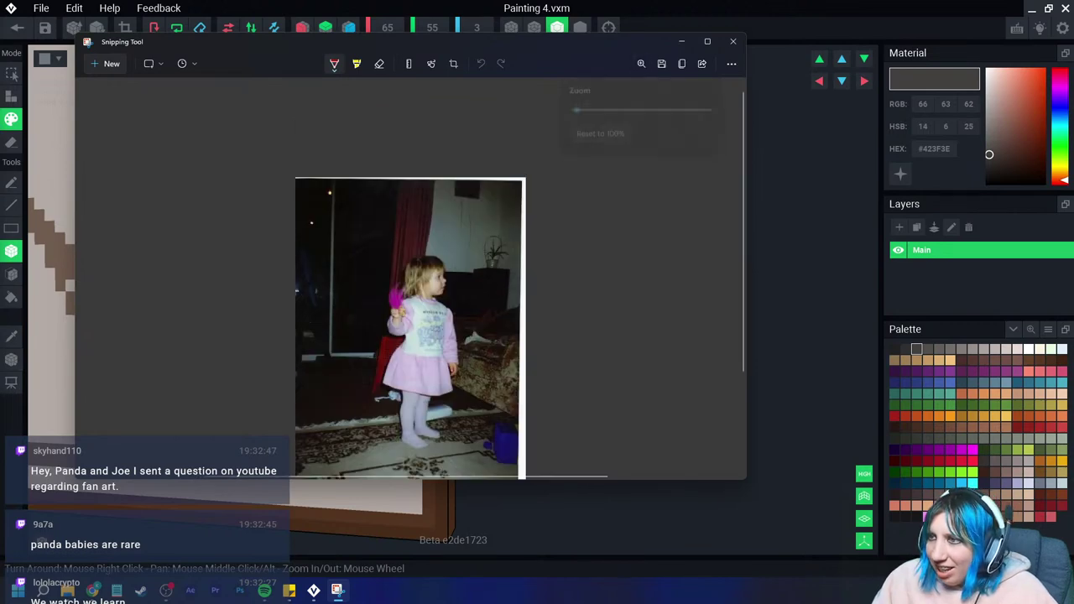
drag(576, 112, 600, 112)
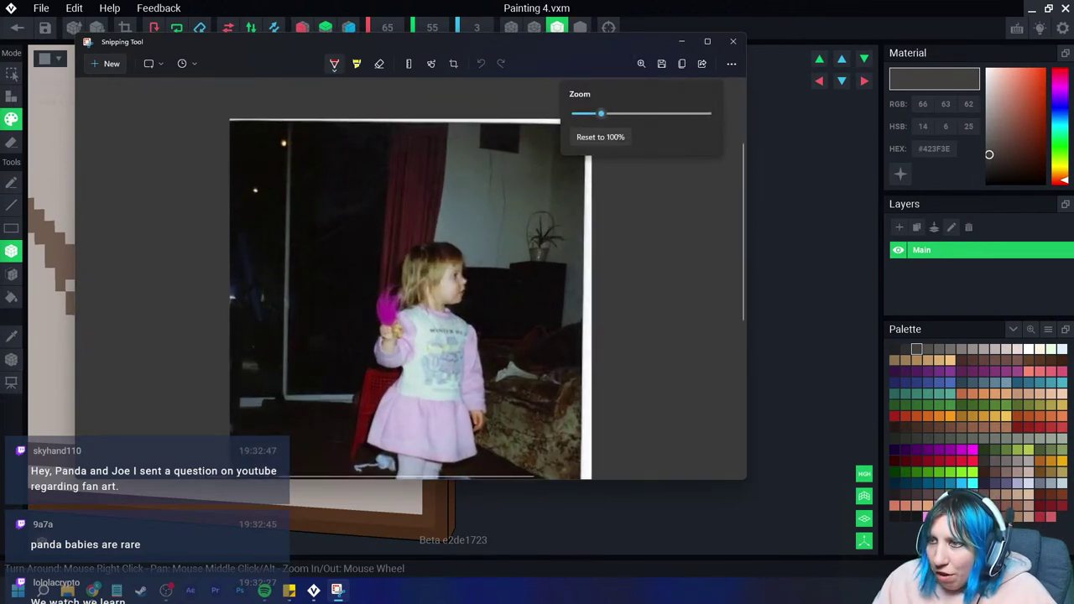
scroll(410, 277, down, 2)
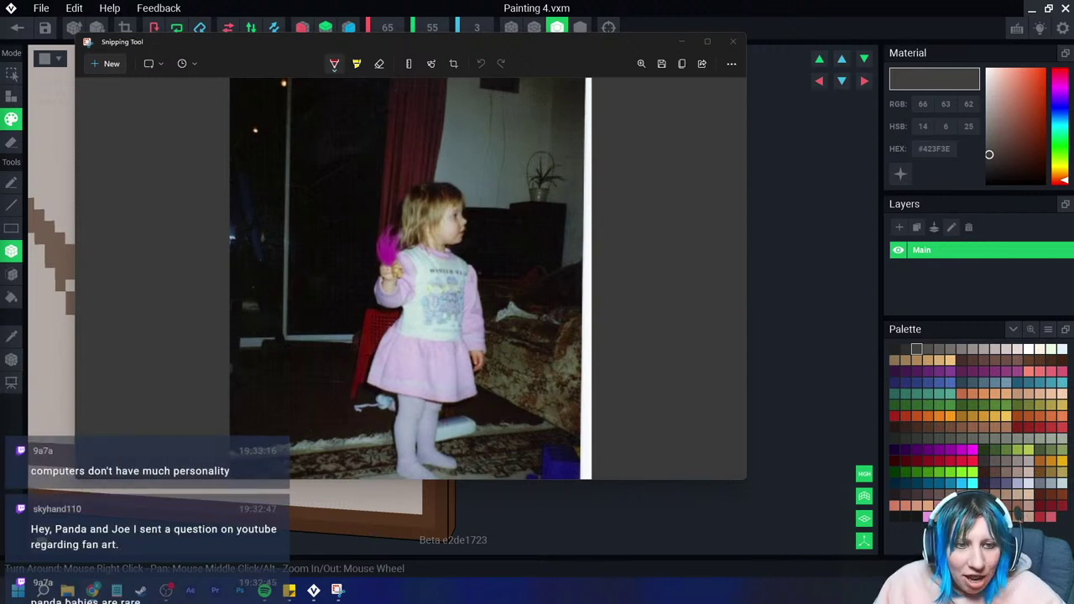
Step: Replace it with a new snip of a woman holding a baby, then close without saving
key(super+shift+s)
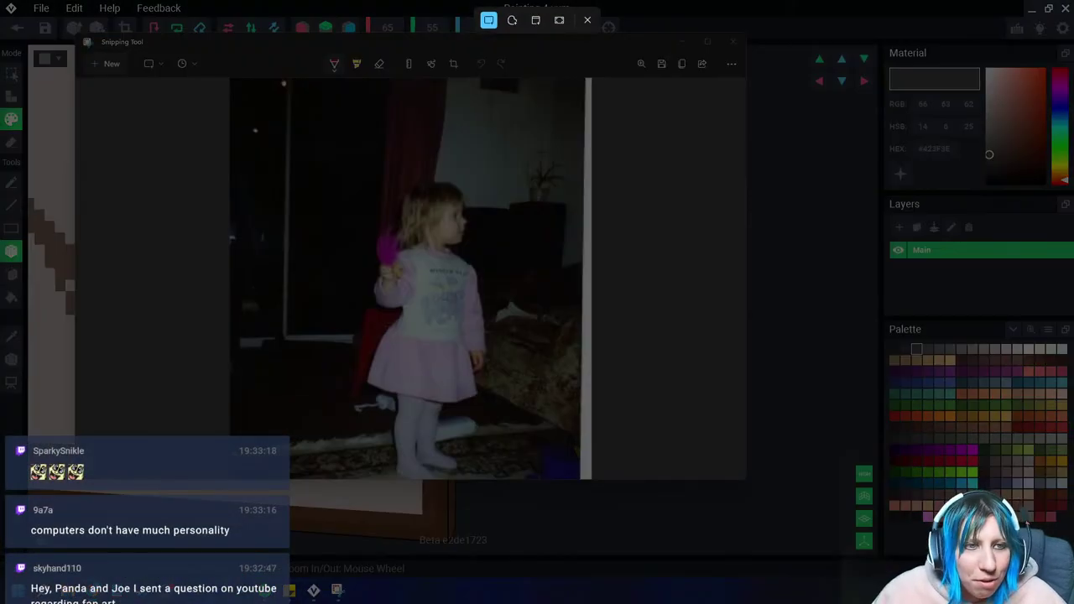
key(Escape)
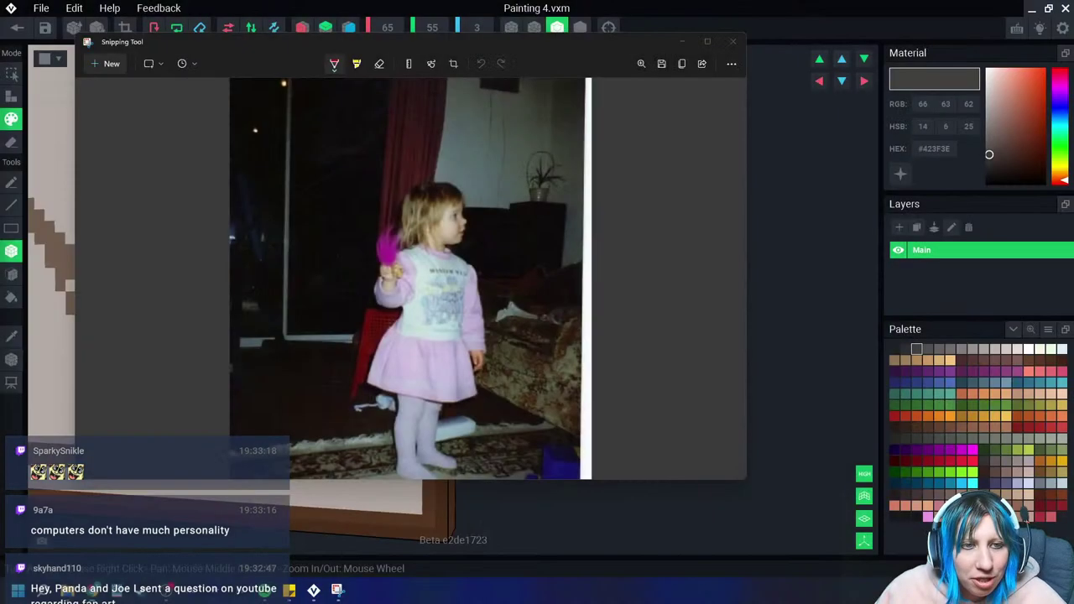
key(alt+F4)
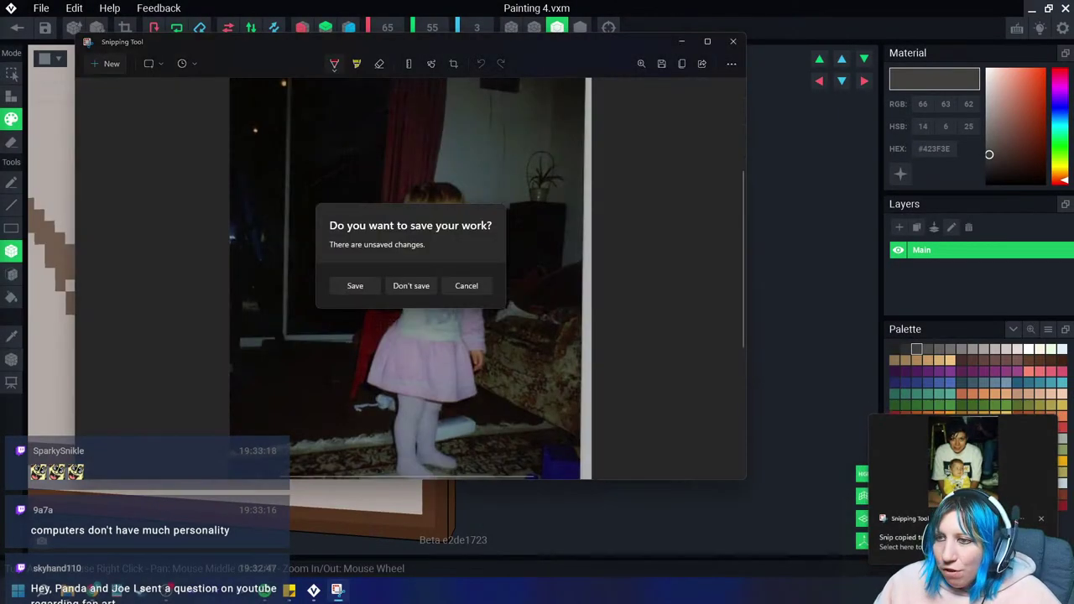
click(411, 285)
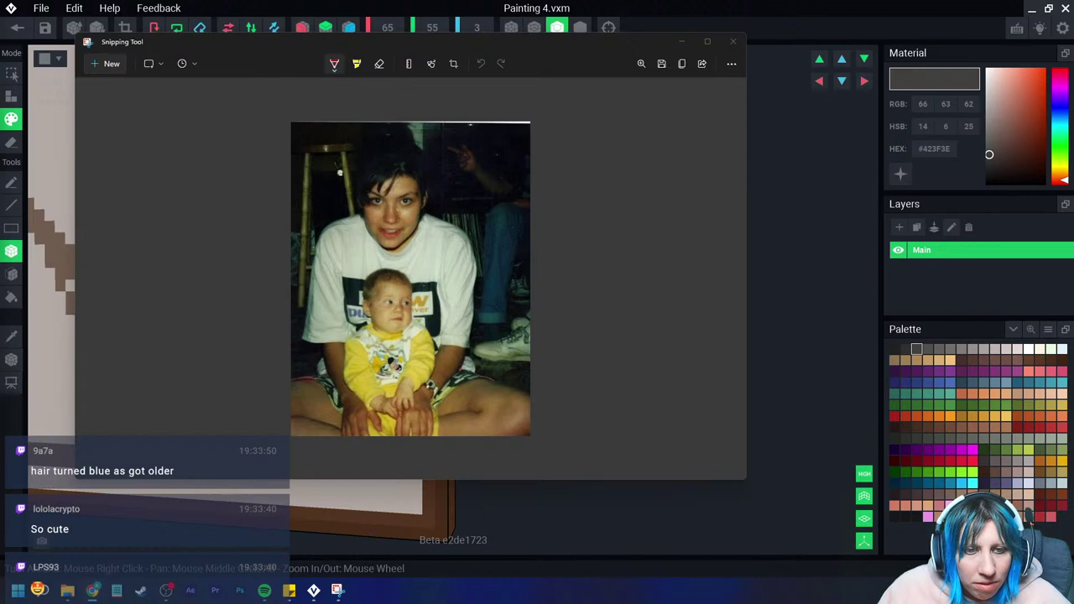
click(732, 41)
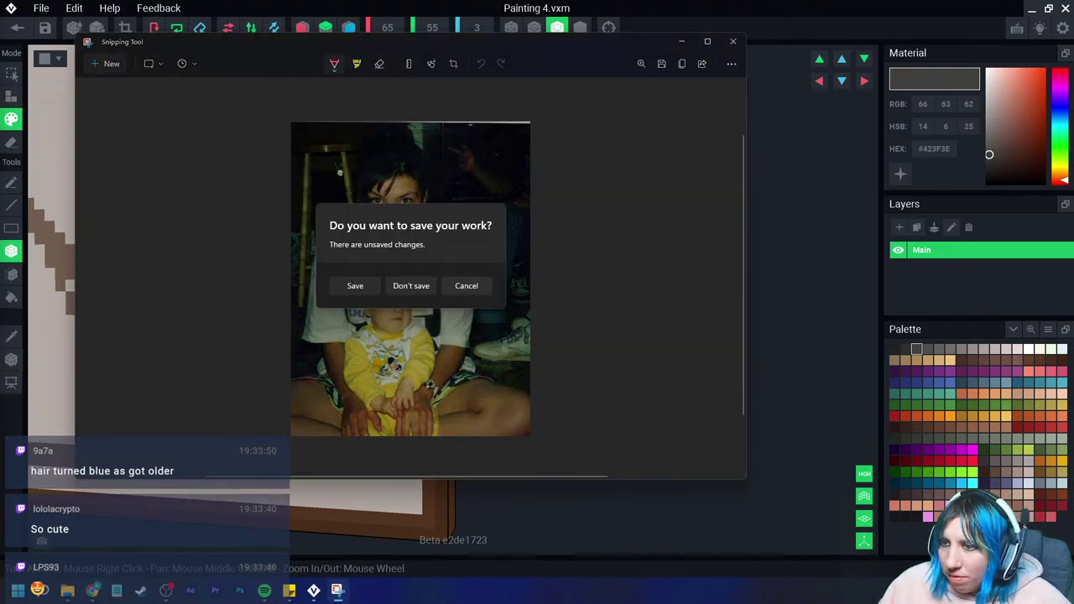
click(411, 285)
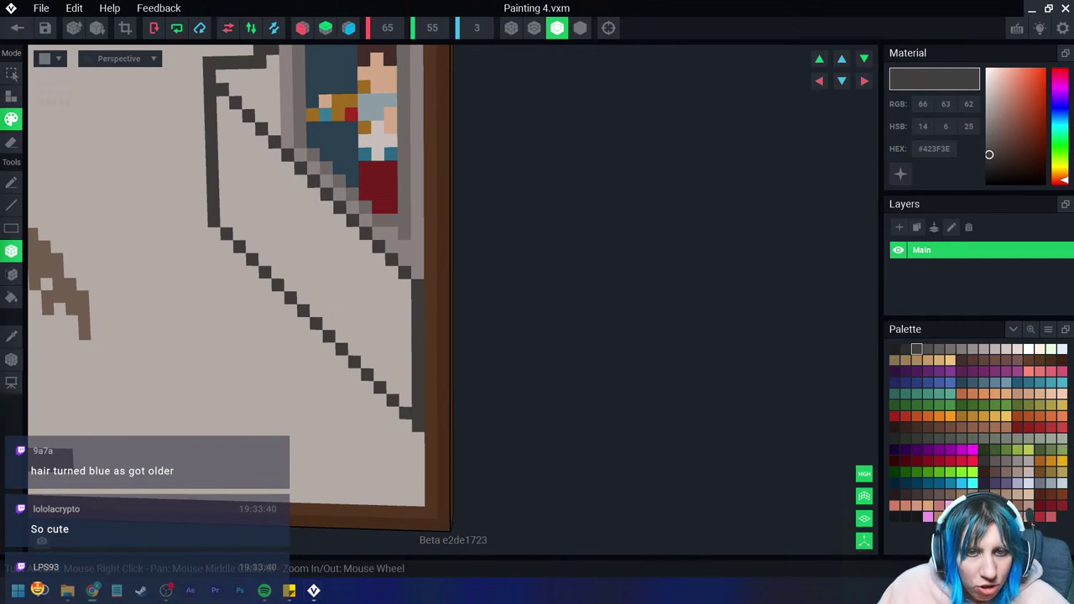
Step: Paint the dark vertical and diagonal outline lines beside the seated figure
scroll(300, 307, up, 1)
scroll(251, 252, up, 1)
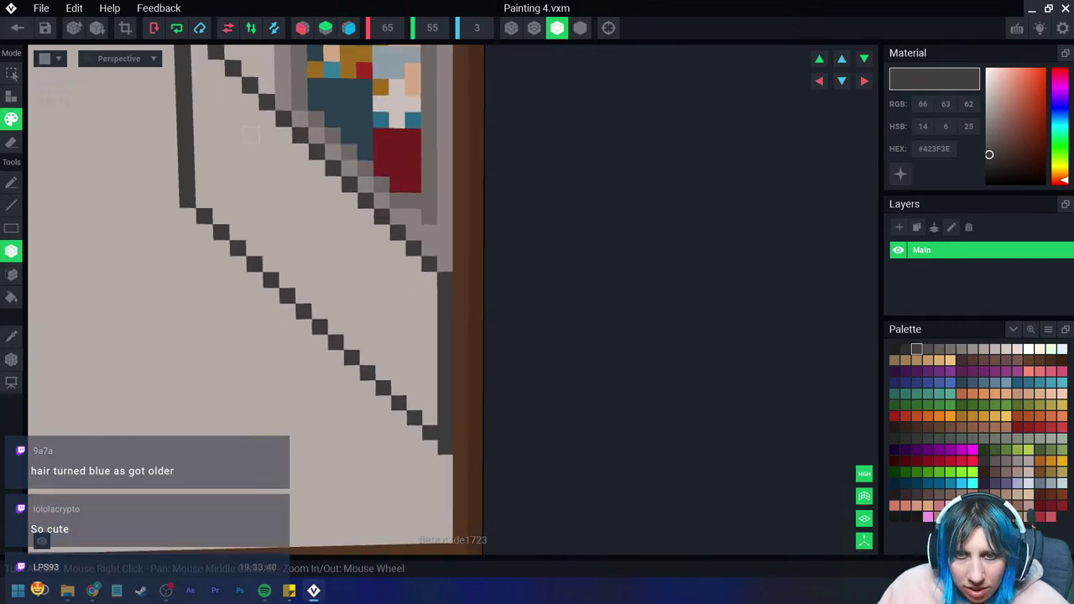
drag(239, 115, 254, 256)
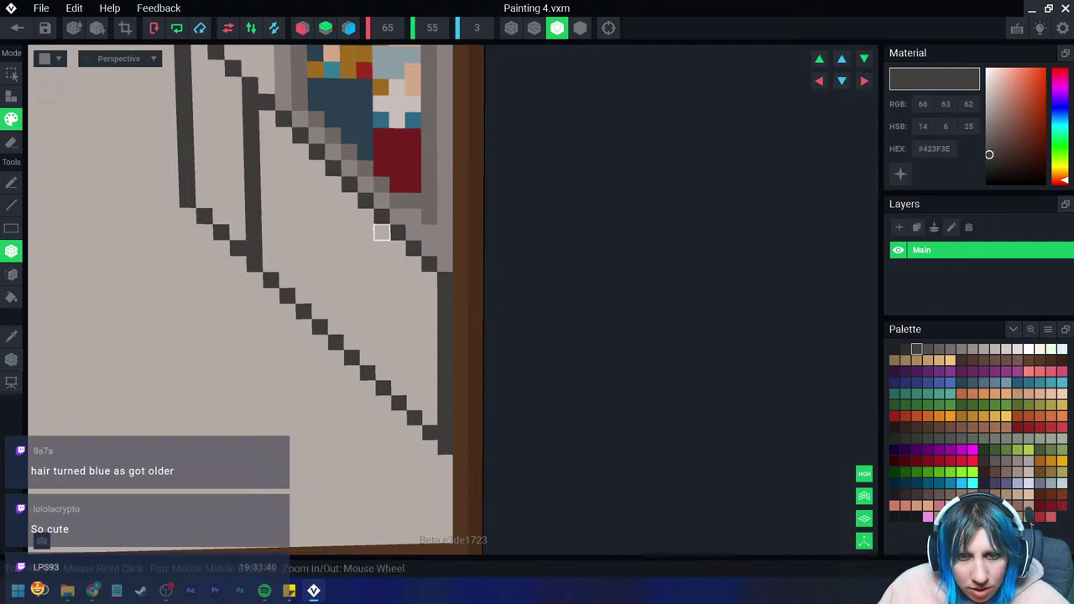
drag(381, 232, 383, 379)
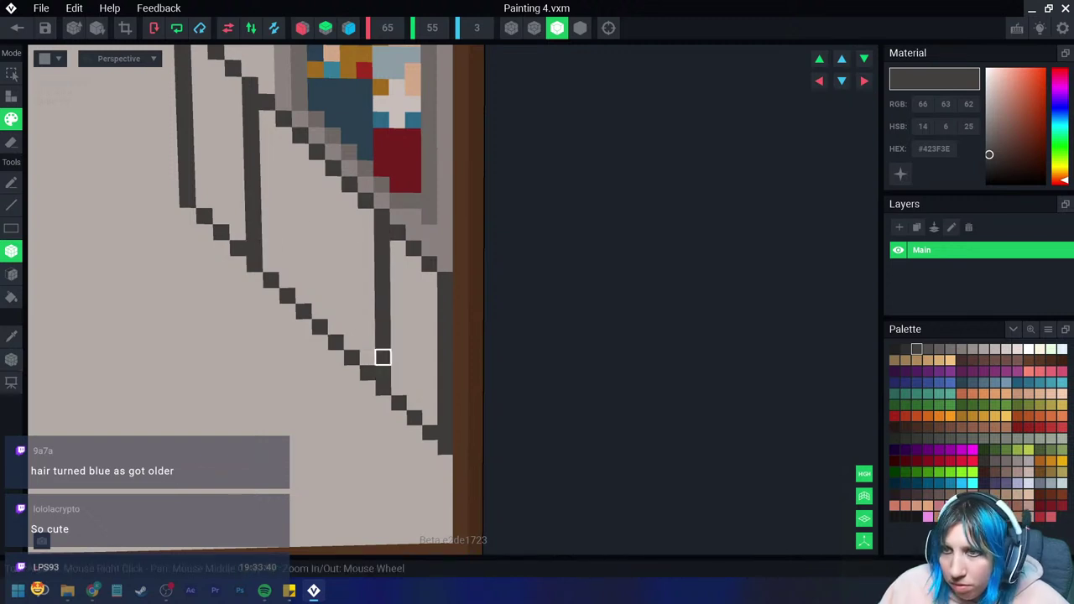
drag(268, 183, 367, 280)
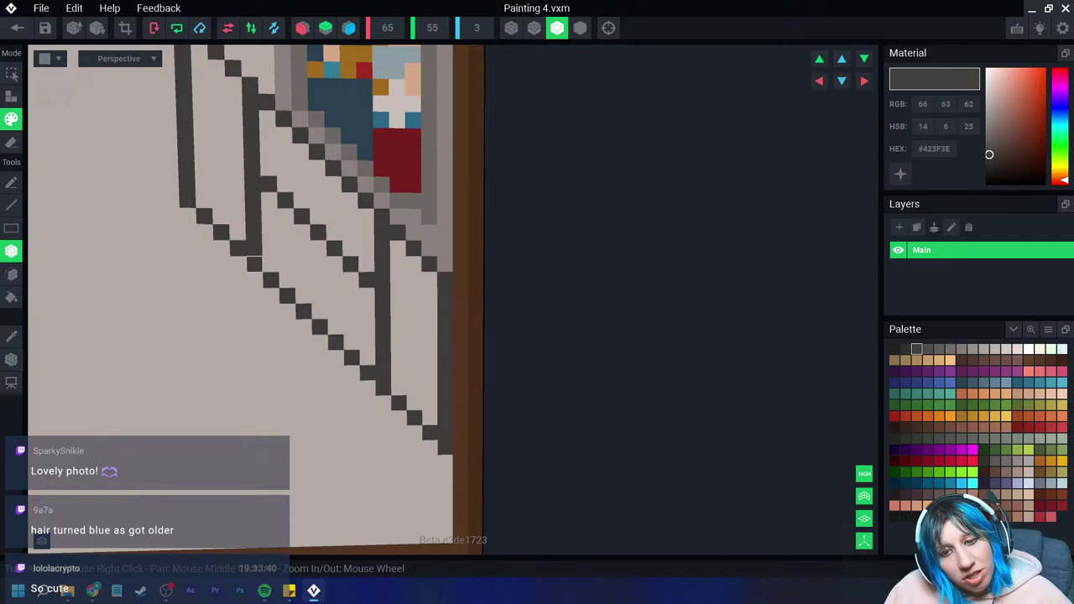
click(255, 265)
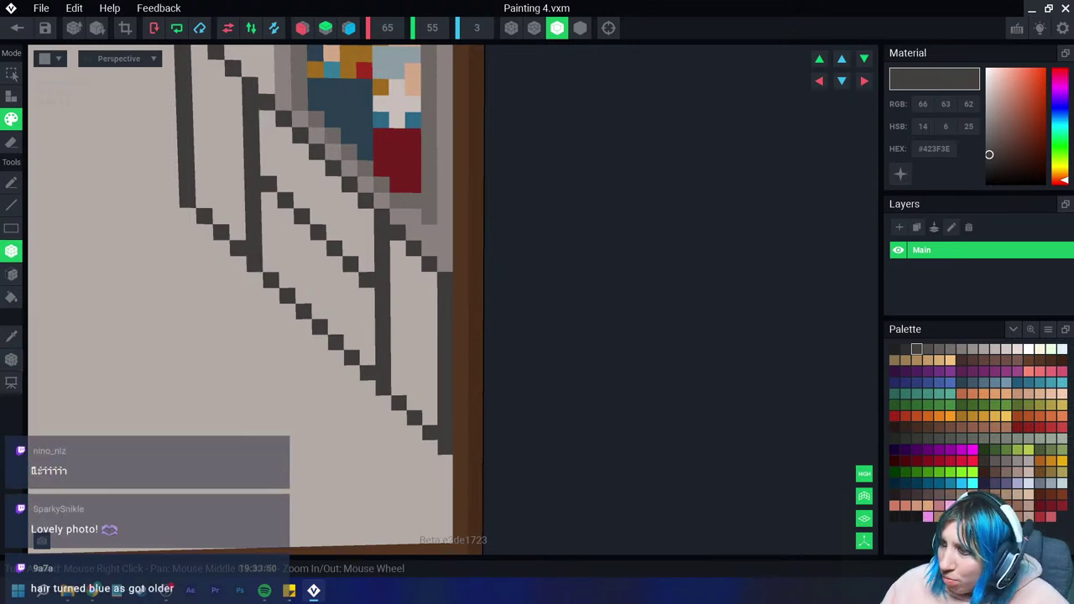
Step: Fill the space between the diagonal outlines with dark grey #423F3E
key(p)
click(186, 167)
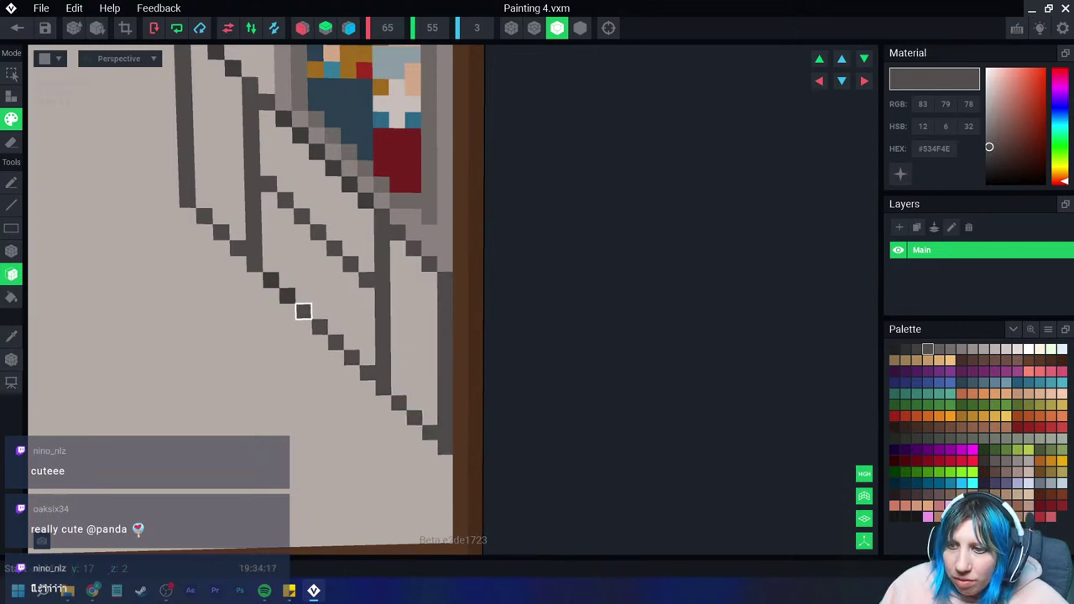
right_drag(272, 279, 370, 309)
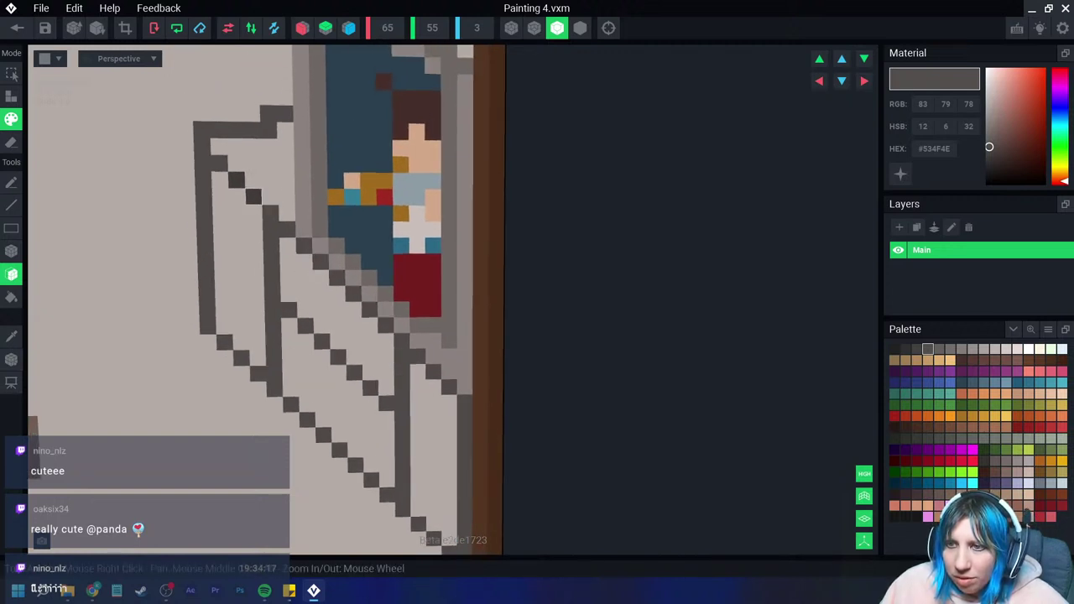
right_drag(268, 131, 303, 294)
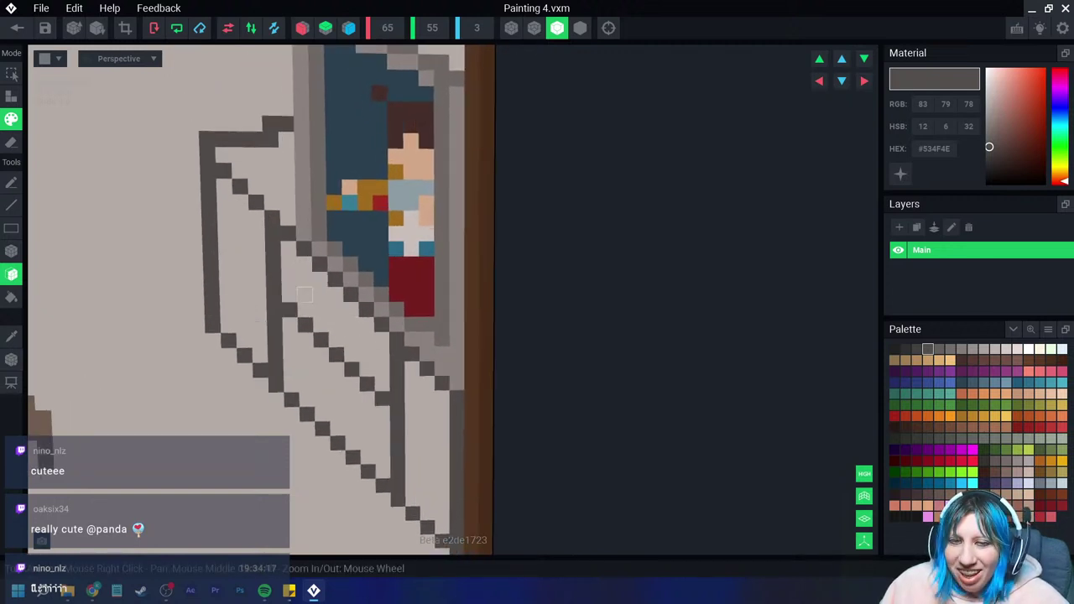
mouse_move(254, 139)
mouse_down()
mouse_move(271, 168)
mouse_move(258, 265)
mouse_move(336, 414)
mouse_move(426, 470)
mouse_up()
right_drag(426, 470, 307, 412)
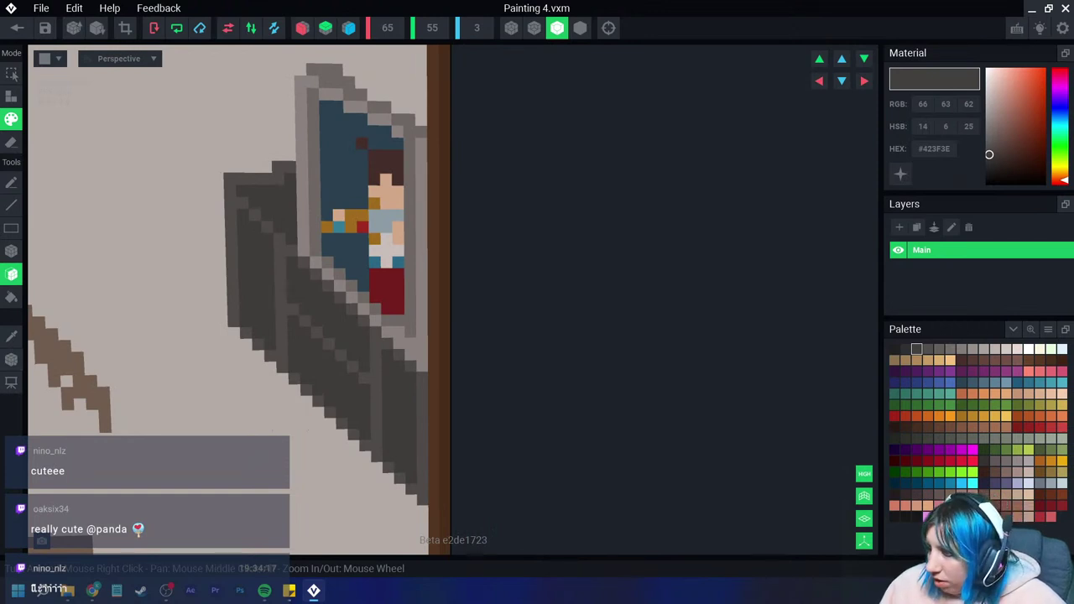
Step: Eyedrop dark grey #534F4E from the painted wall as the paint colour
click(1028, 426)
click(11, 251)
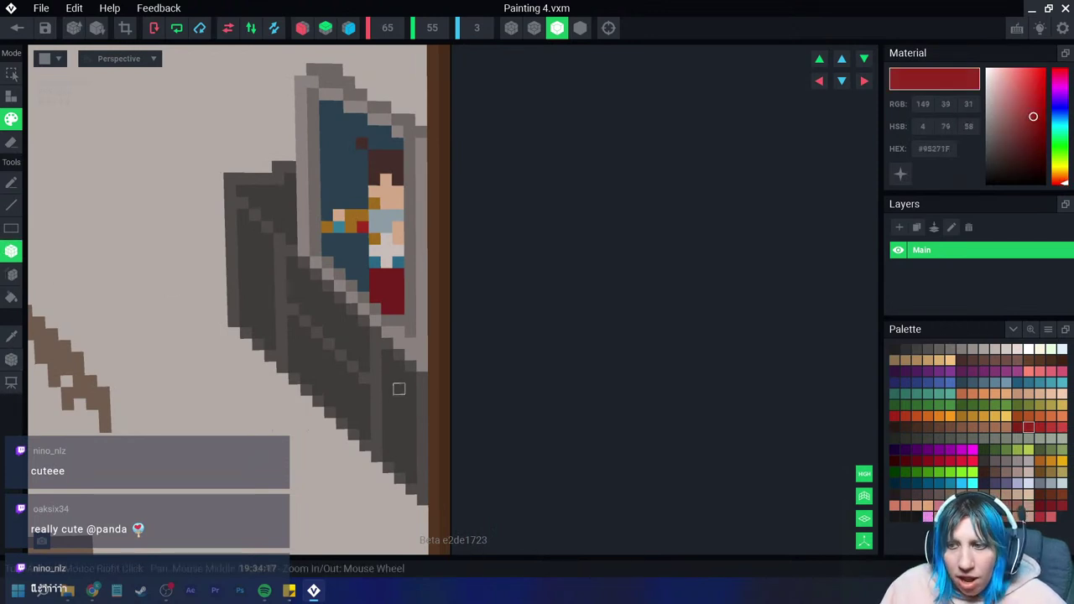
click(11, 336)
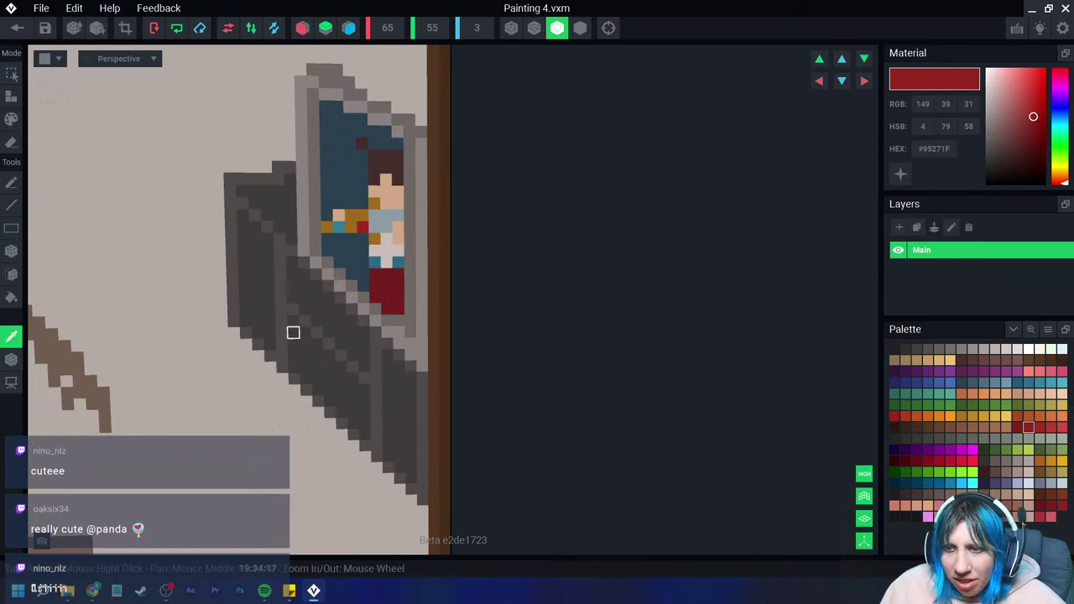
click(299, 326)
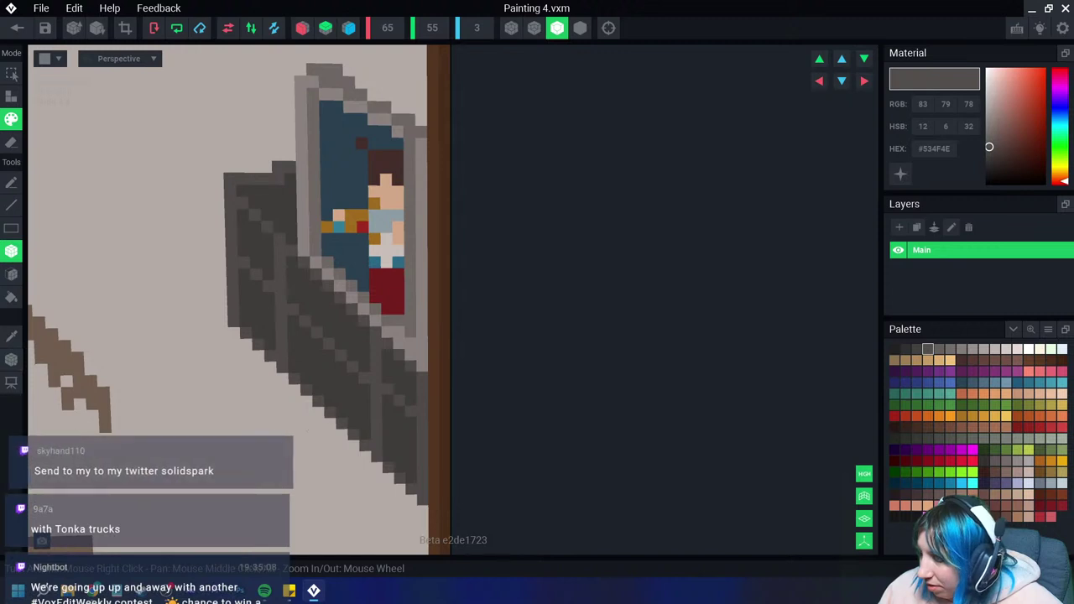
Step: Paint a blue patch with a darker blue voxel onto the dark grey shape
click(1027, 382)
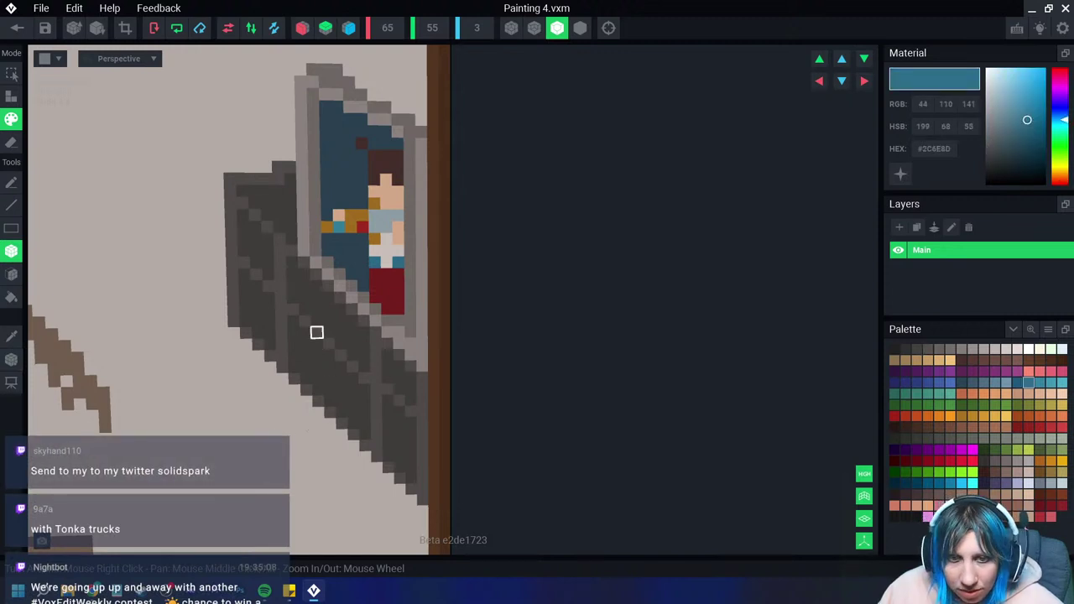
mouse_move(328, 332)
mouse_down()
mouse_move(335, 343)
mouse_move(351, 322)
mouse_up()
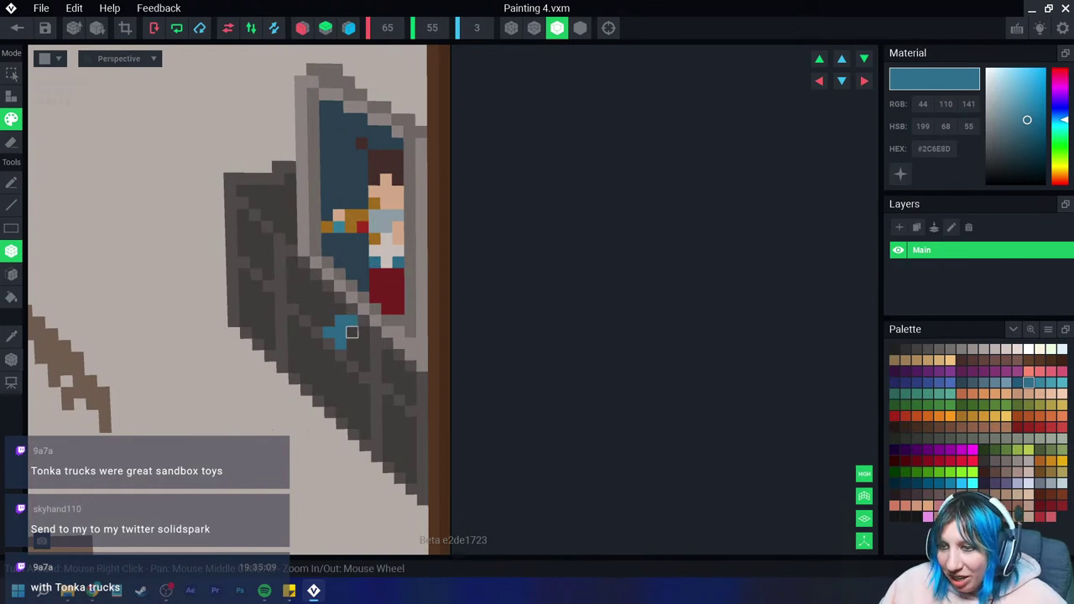
click(364, 332)
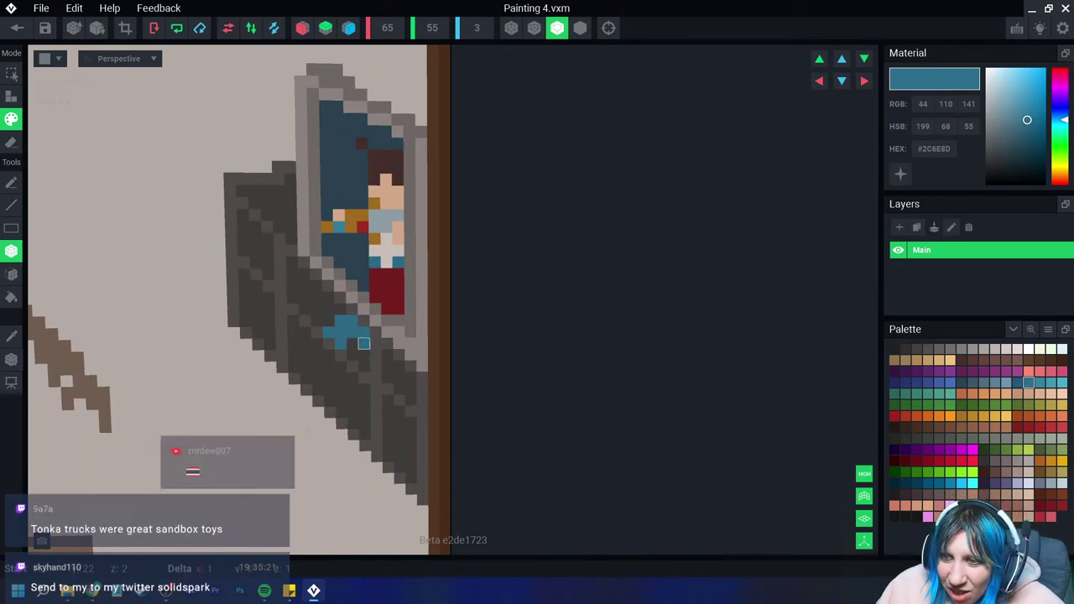
click(351, 355)
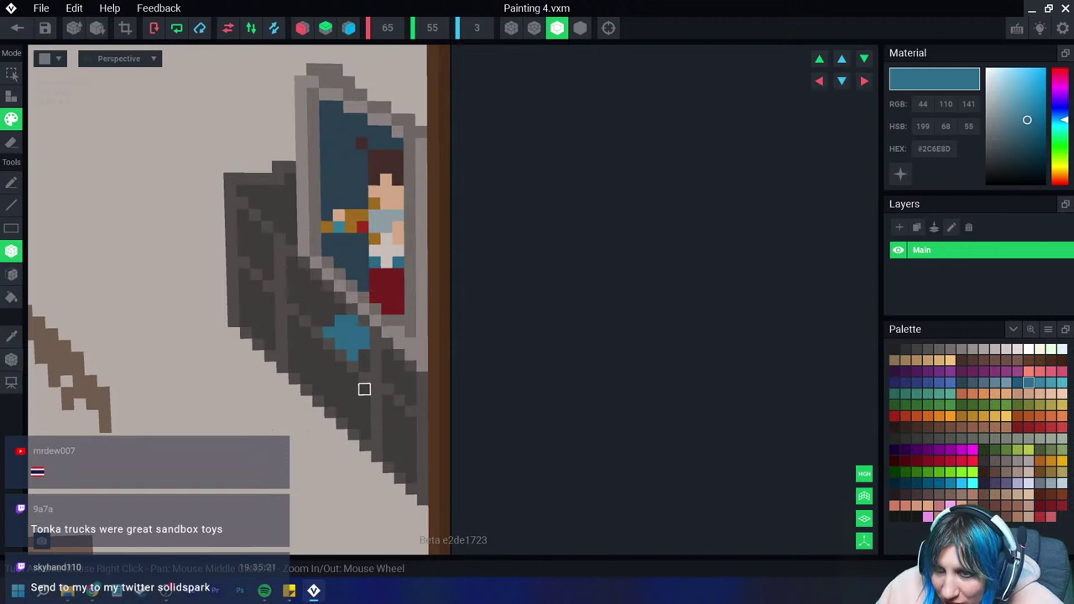
scroll(364, 388, up, 2)
click(1017, 382)
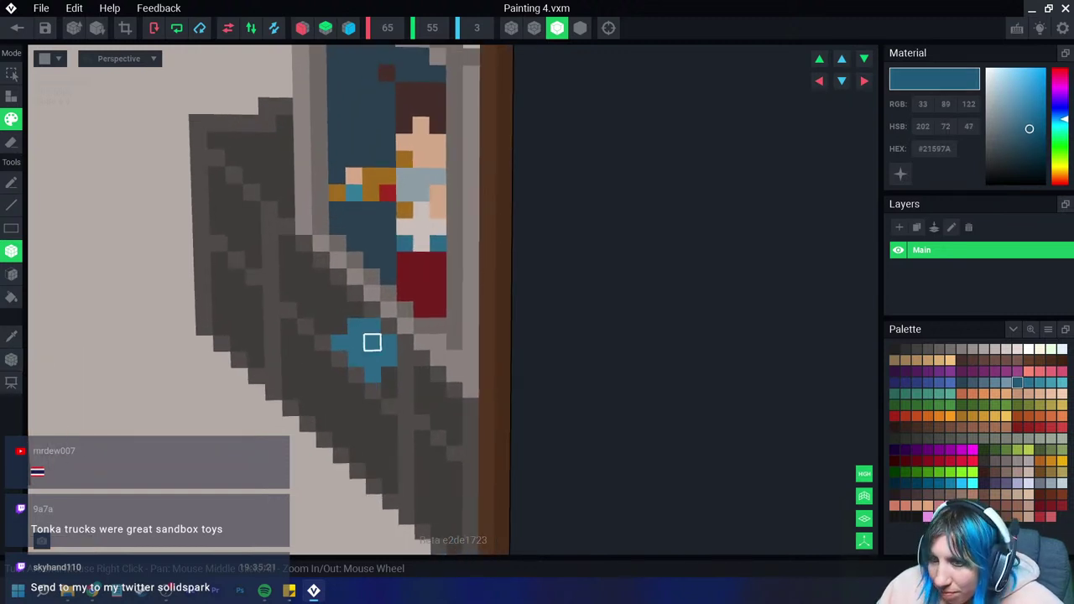
click(338, 342)
scroll(369, 403, down, 3)
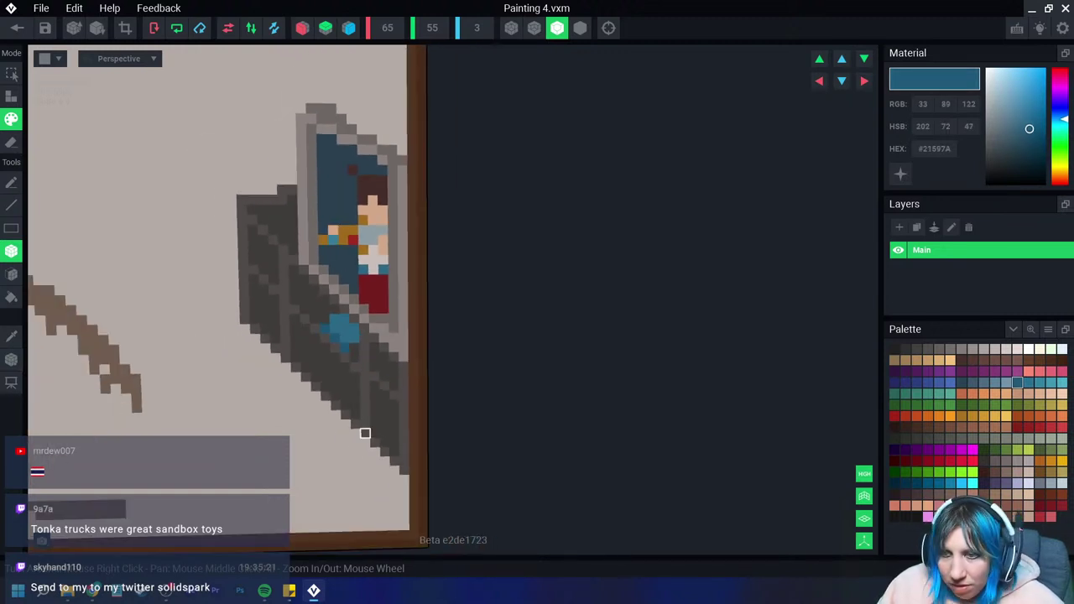
scroll(366, 433, up, 3)
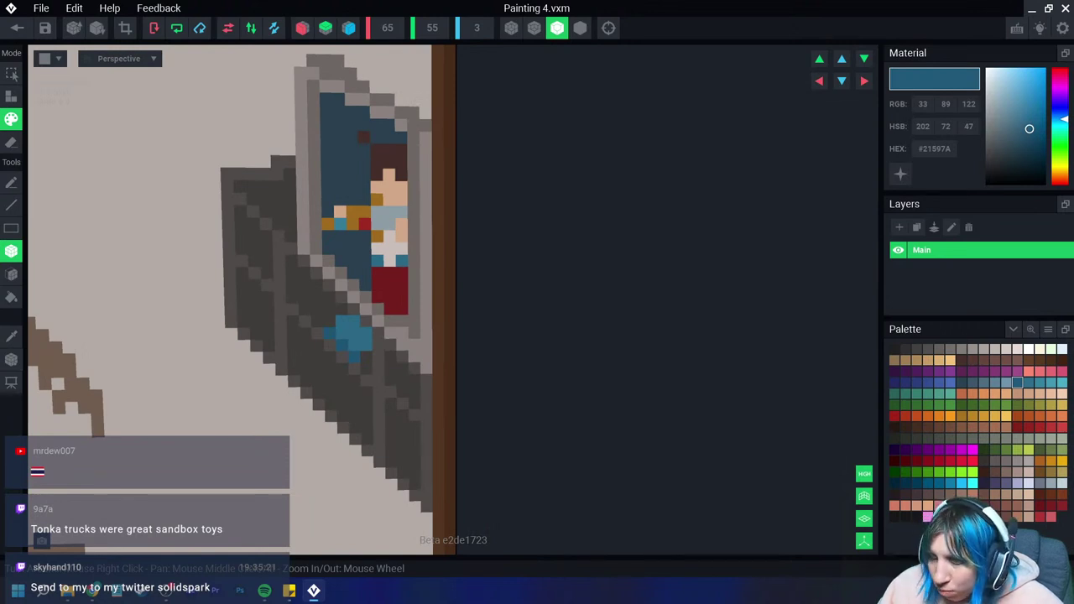
Step: Paint a dark red strip along the shape's right edge
click(1029, 427)
click(413, 403)
mouse_move(414, 395)
mouse_down()
mouse_move(414, 380)
mouse_move(402, 380)
mouse_up()
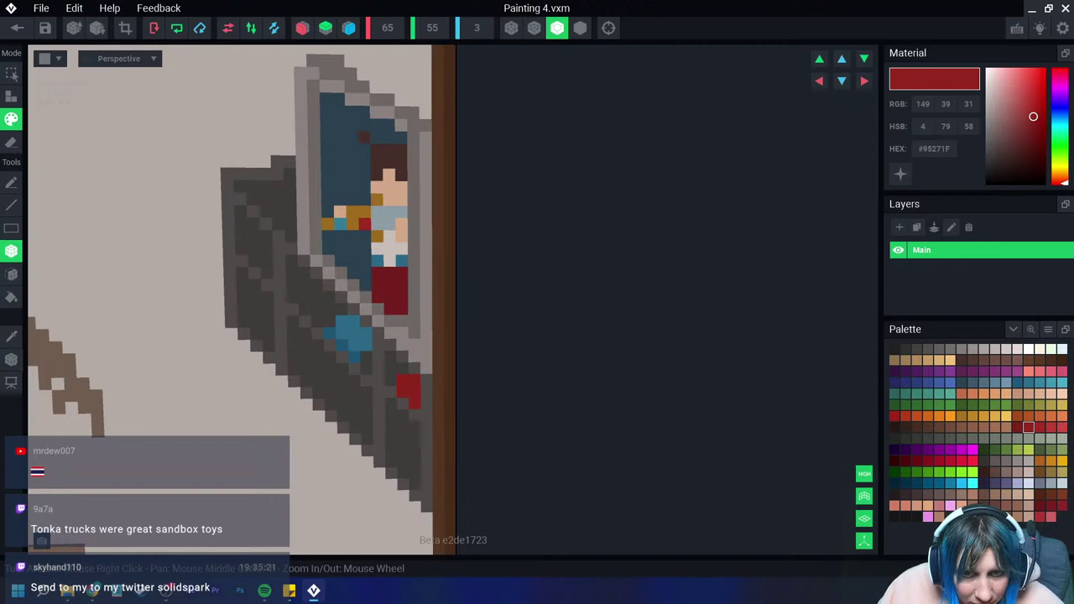
scroll(376, 426, up, 2)
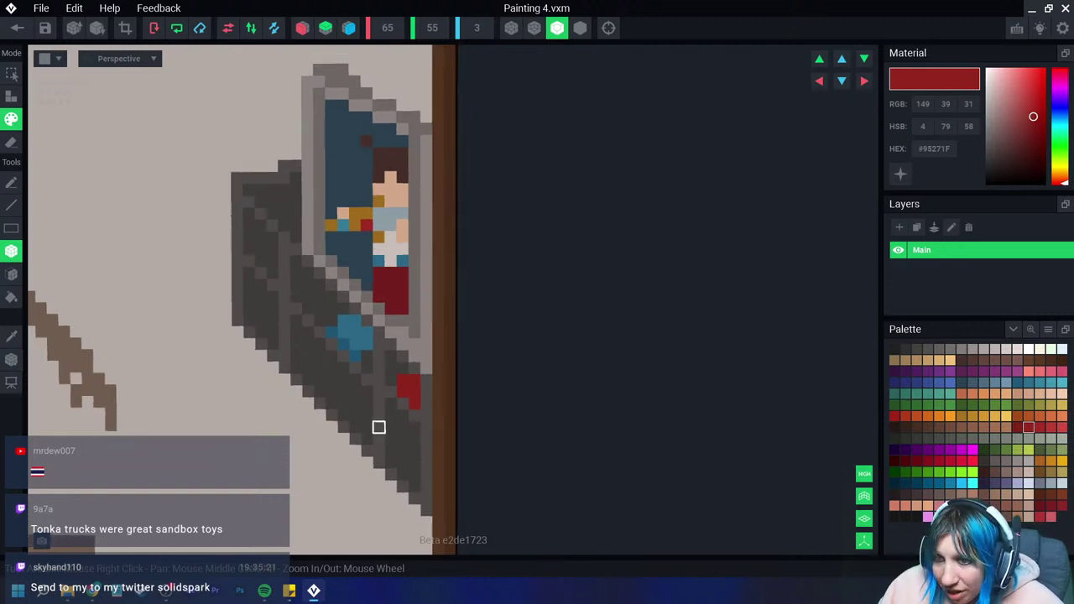
middle_drag(348, 442, 390, 442)
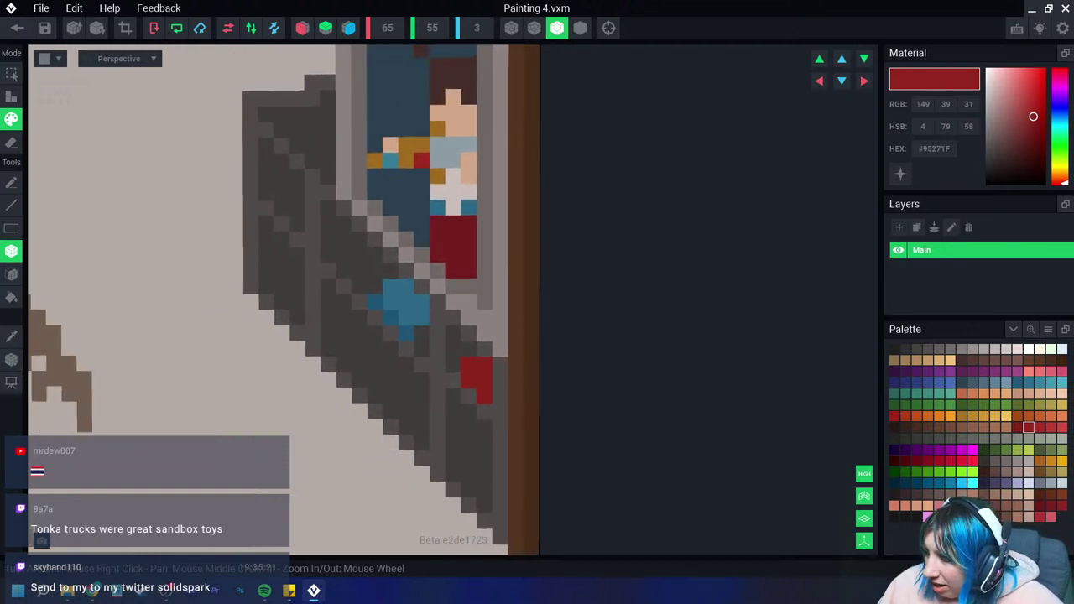
Step: Paint a light grey gap into the dark shape, ending with light grey #ABA29E
alt+click(390, 380)
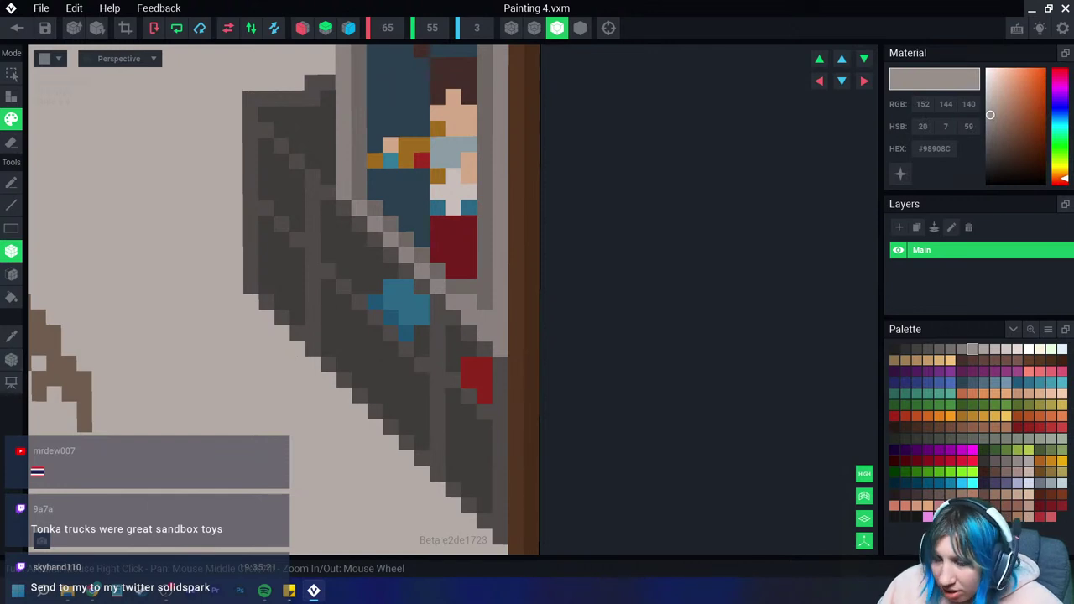
alt+click(419, 472)
mouse_move(328, 318)
mouse_down()
mouse_move(328, 350)
mouse_move(343, 350)
mouse_up()
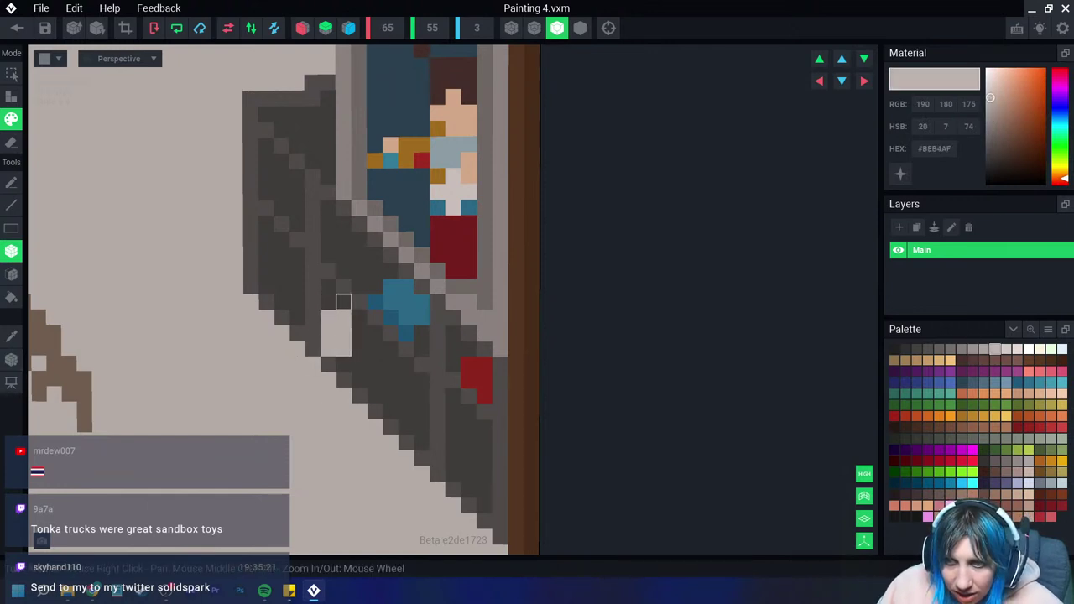
drag(328, 302, 343, 302)
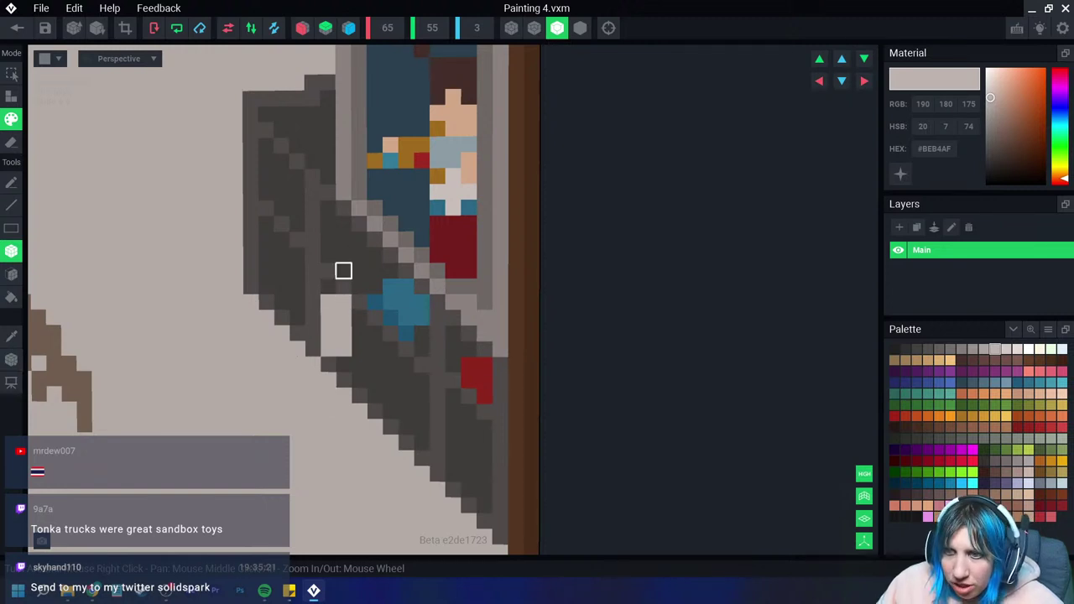
right_drag(336, 357, 365, 404)
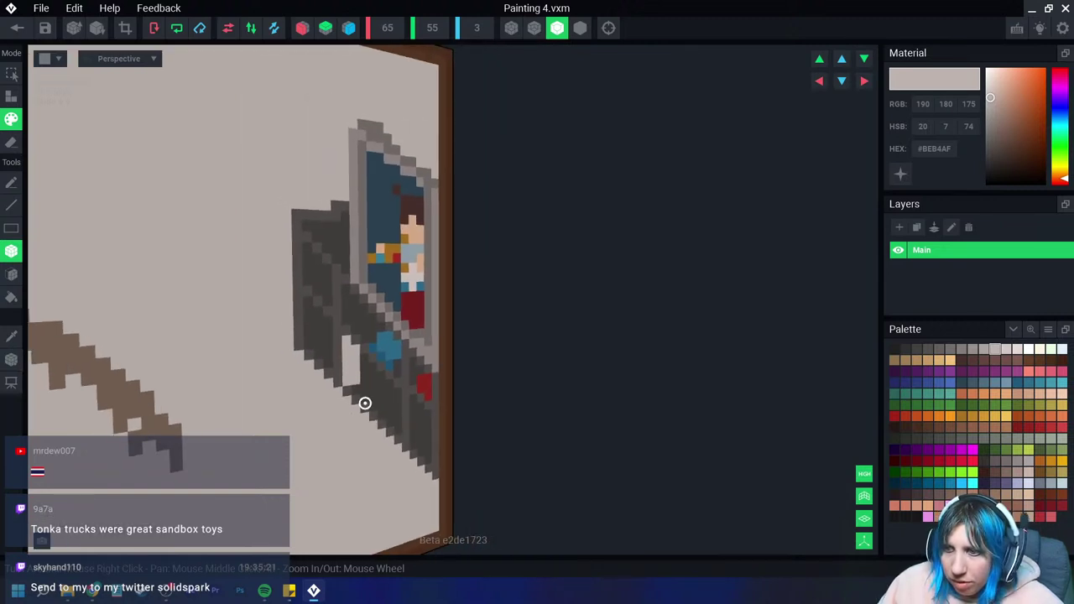
alt+click(395, 378)
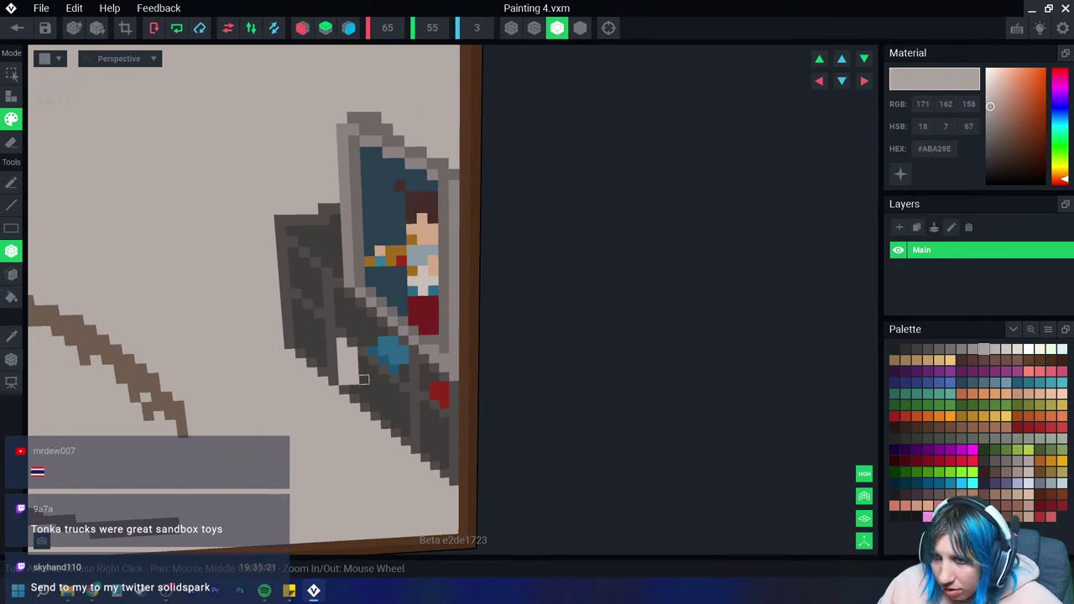
scroll(352, 389, down, 3)
Step: Tilt the painting's view, then switch to the browser's random number generator
scroll(318, 441, down, 2)
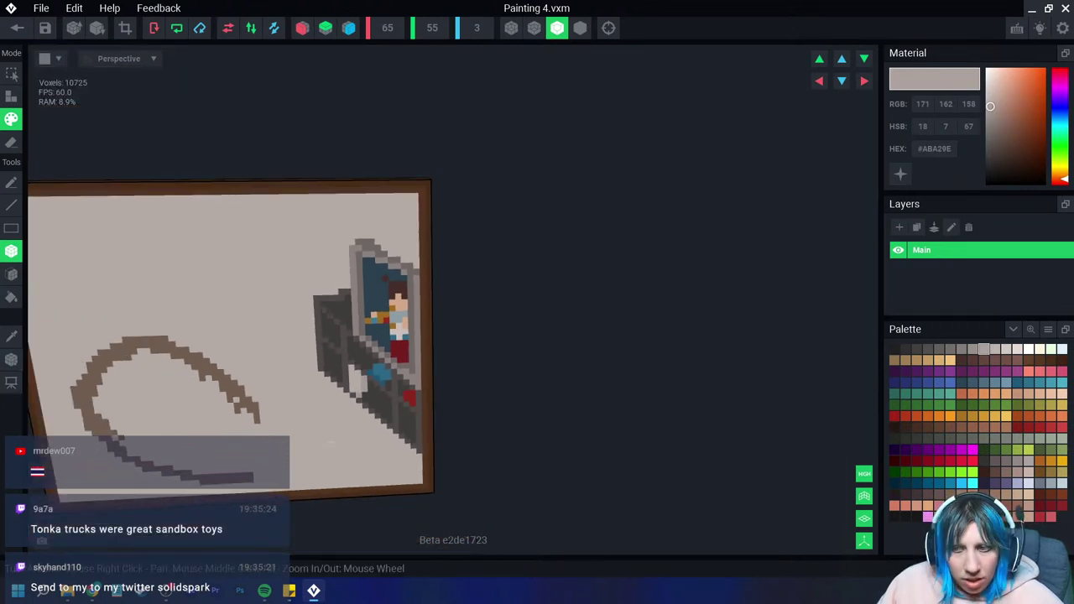
right_drag(229, 449, 237, 429)
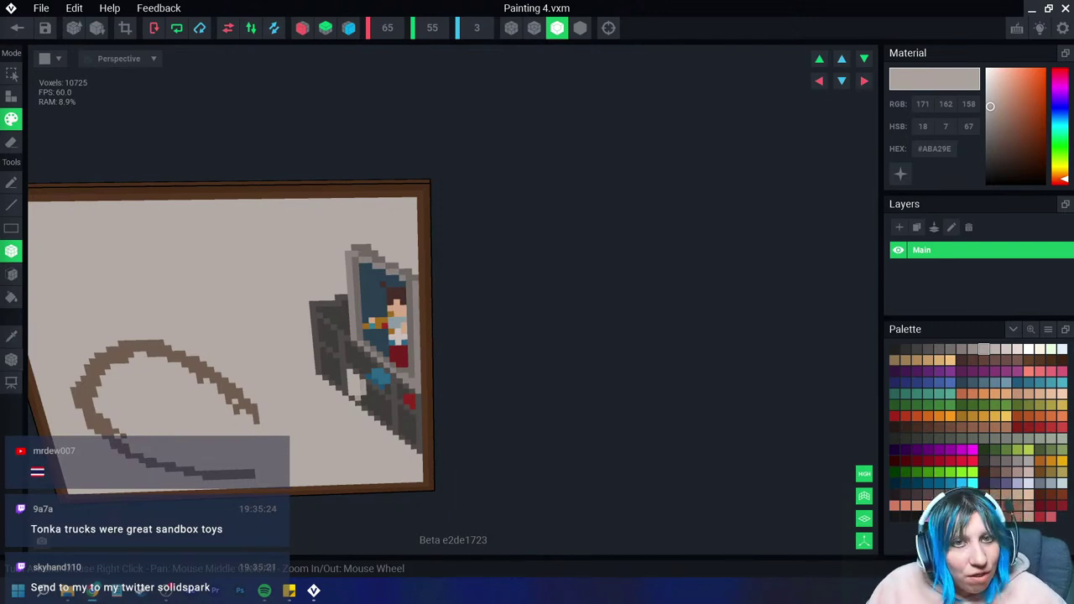
key(alt+Tab)
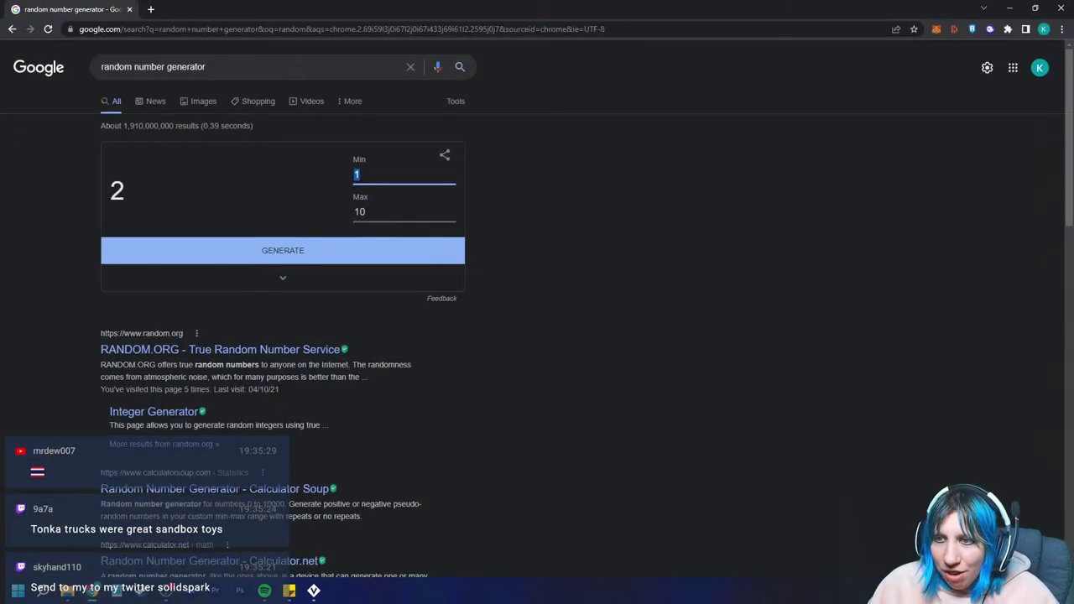
Step: Enter 2 as the random number generator's minimum, moving to the Max field
text(2)
key(Tab)
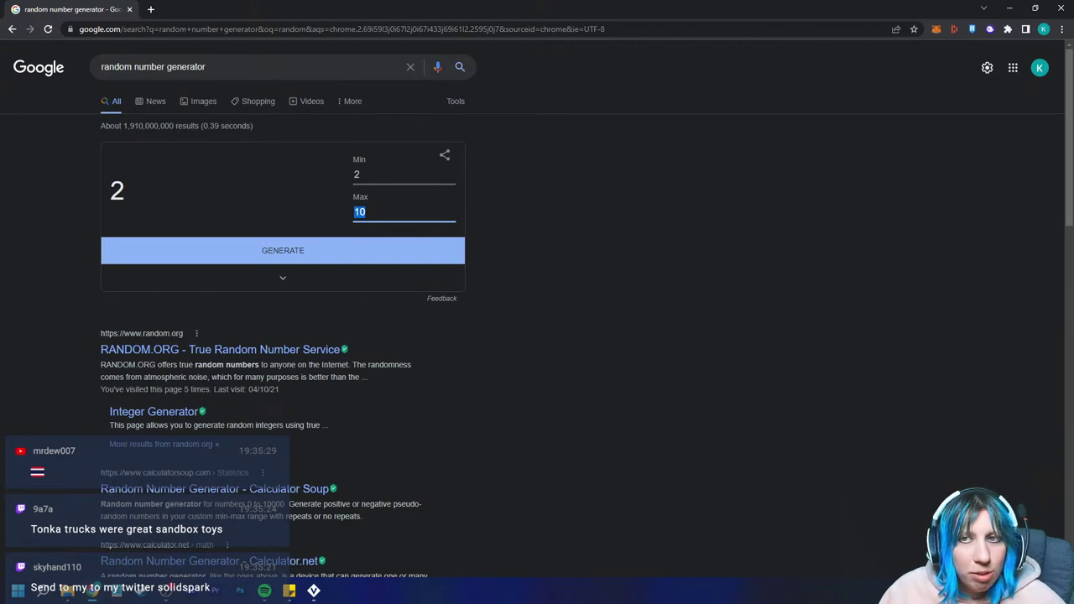
Step: Back in VoxEdit, paint a tan shape just left of the framed figure
click(1010, 7)
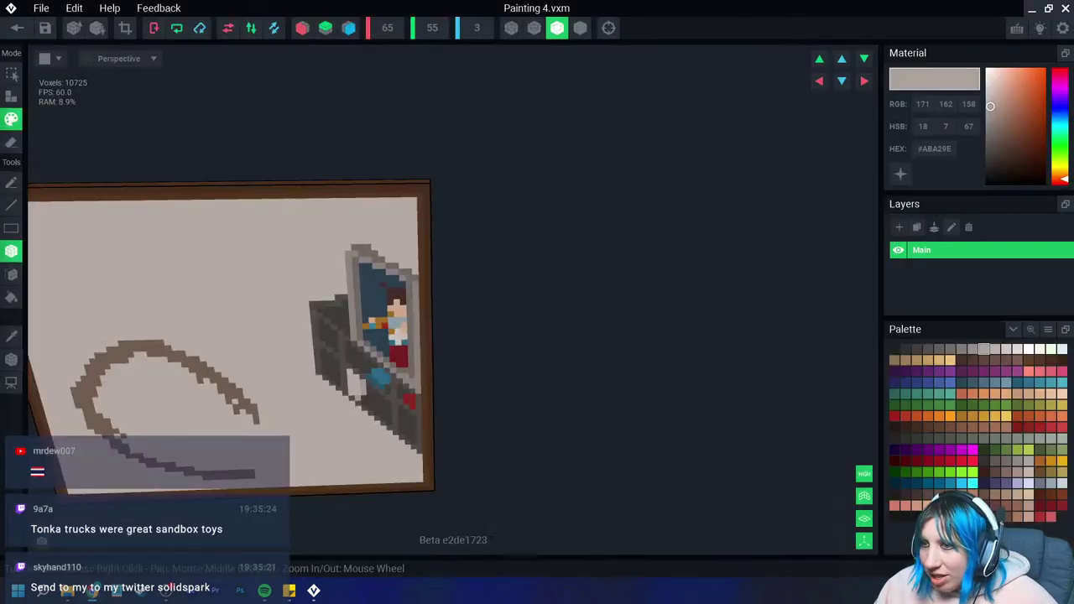
mouse_move(352, 432)
right_down()
mouse_move(413, 436)
mouse_move(420, 403)
right_up()
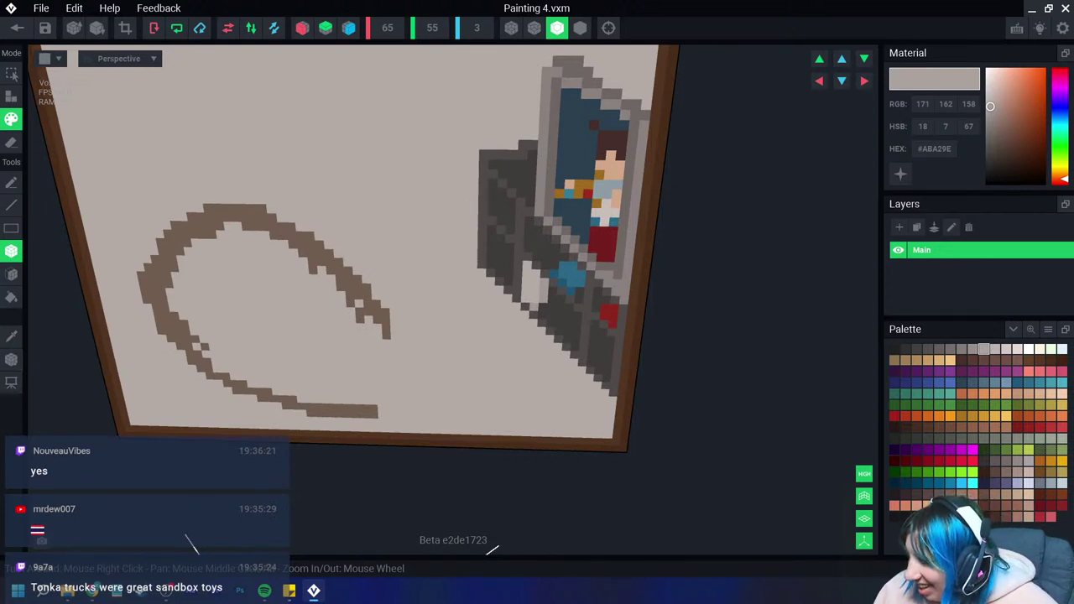
click(1017, 494)
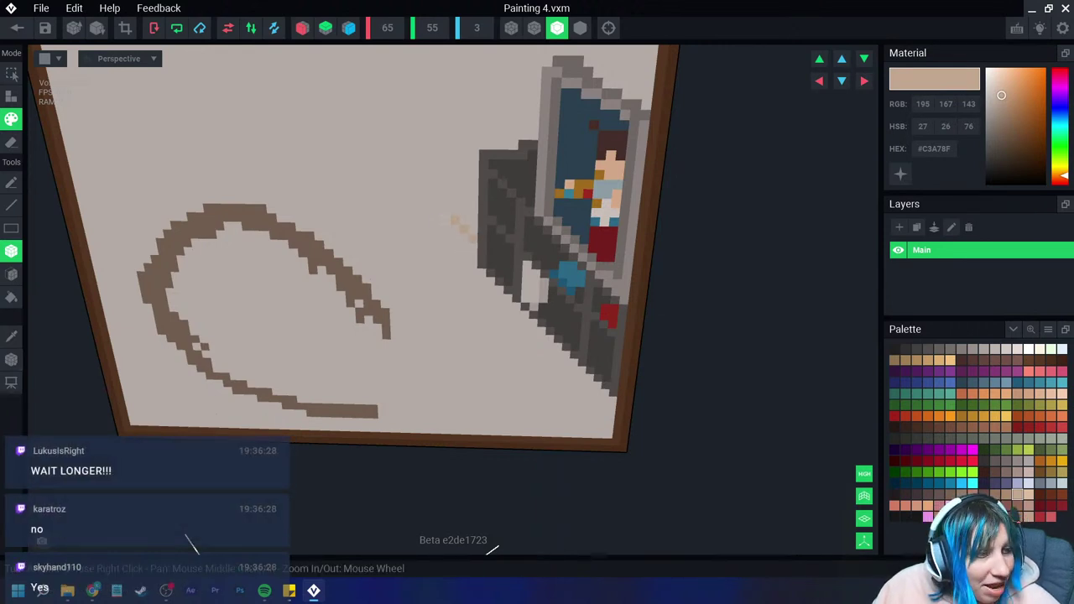
drag(444, 219, 419, 206)
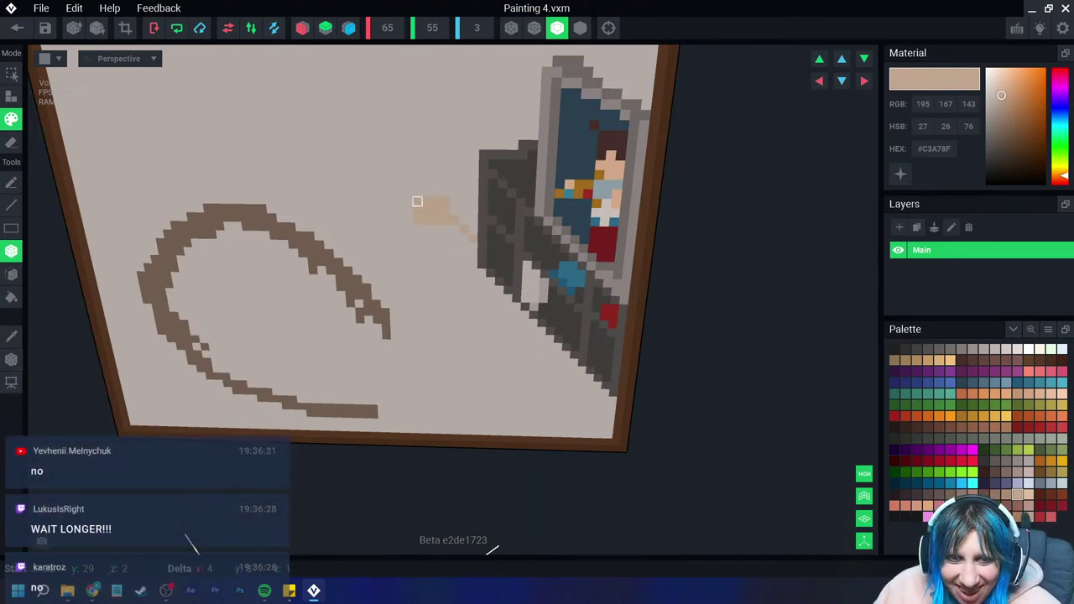
key(p)
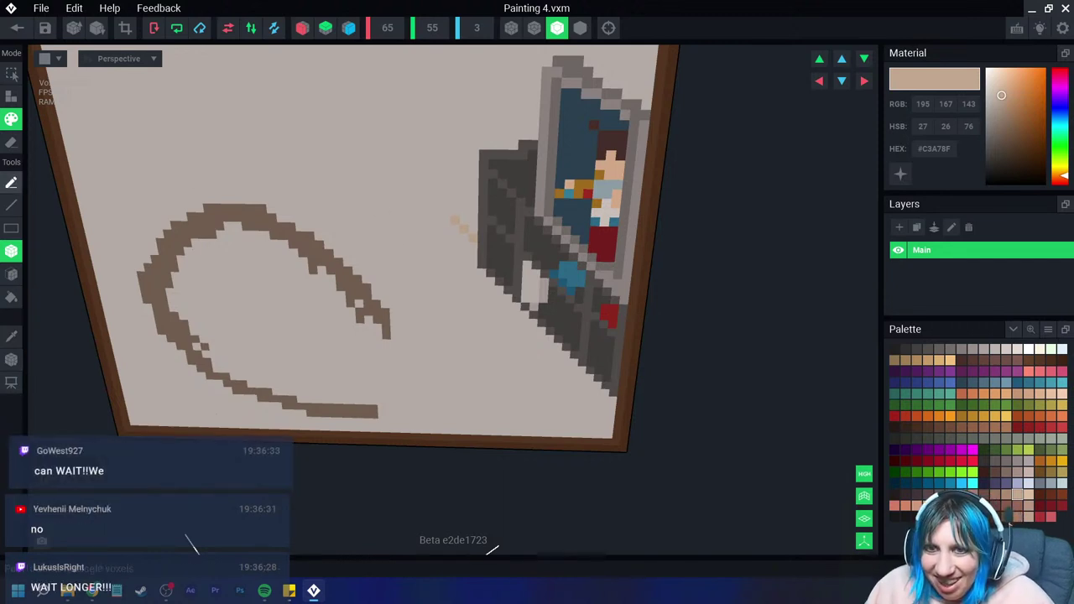
drag(463, 229, 426, 201)
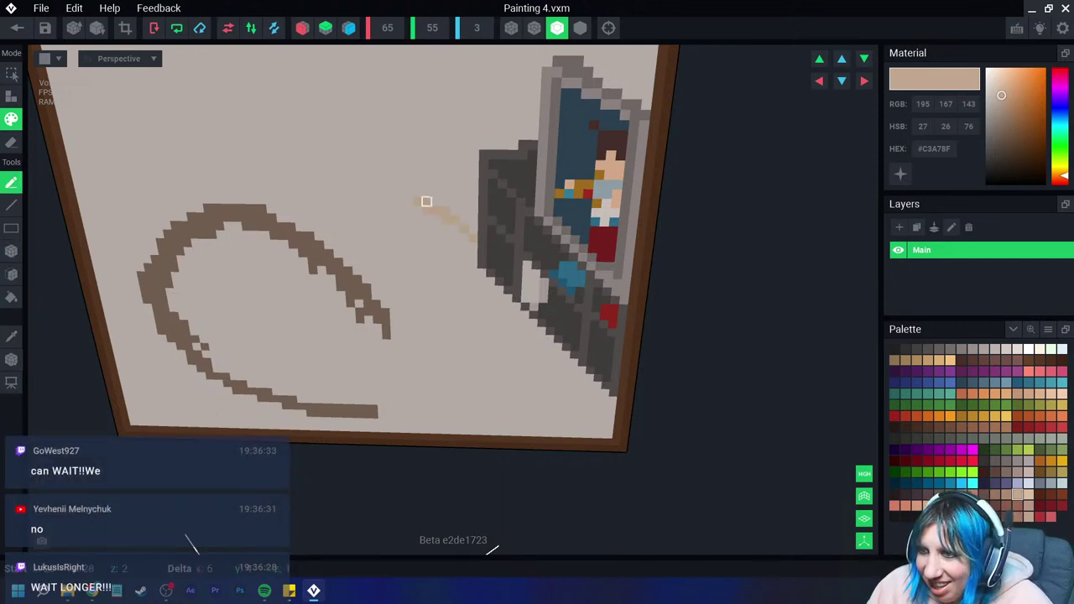
drag(472, 239, 414, 192)
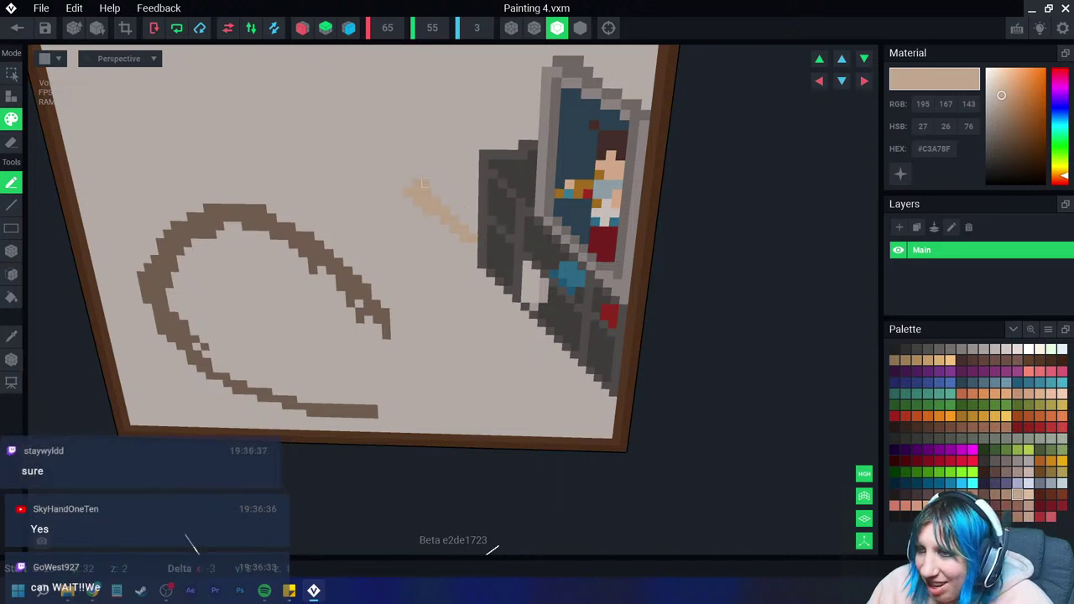
mouse_move(472, 163)
mouse_down()
mouse_move(450, 174)
mouse_move(426, 155)
mouse_move(472, 144)
mouse_up()
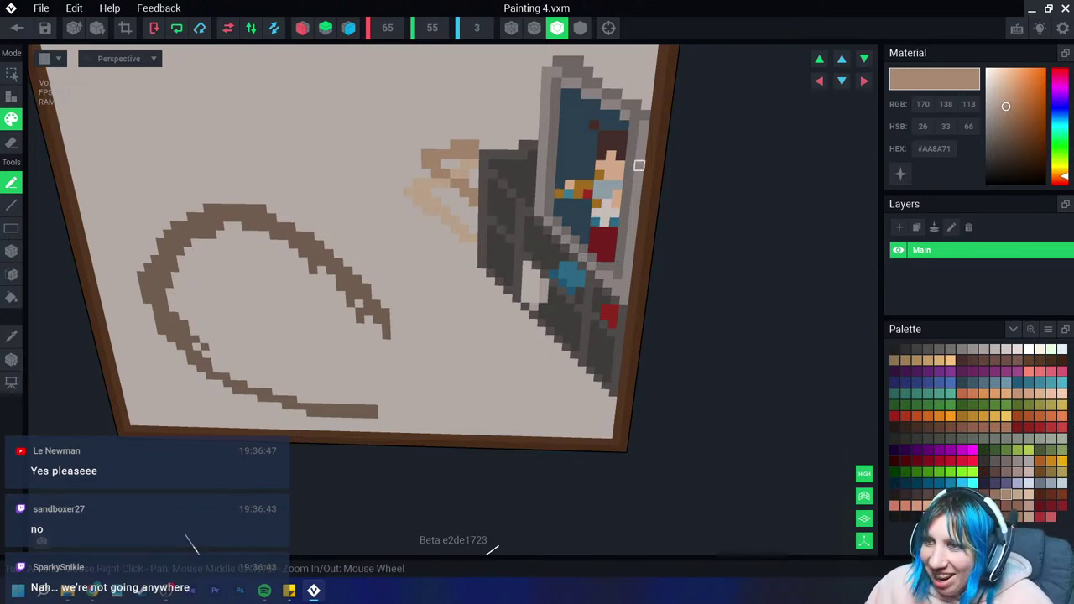
drag(434, 163, 473, 183)
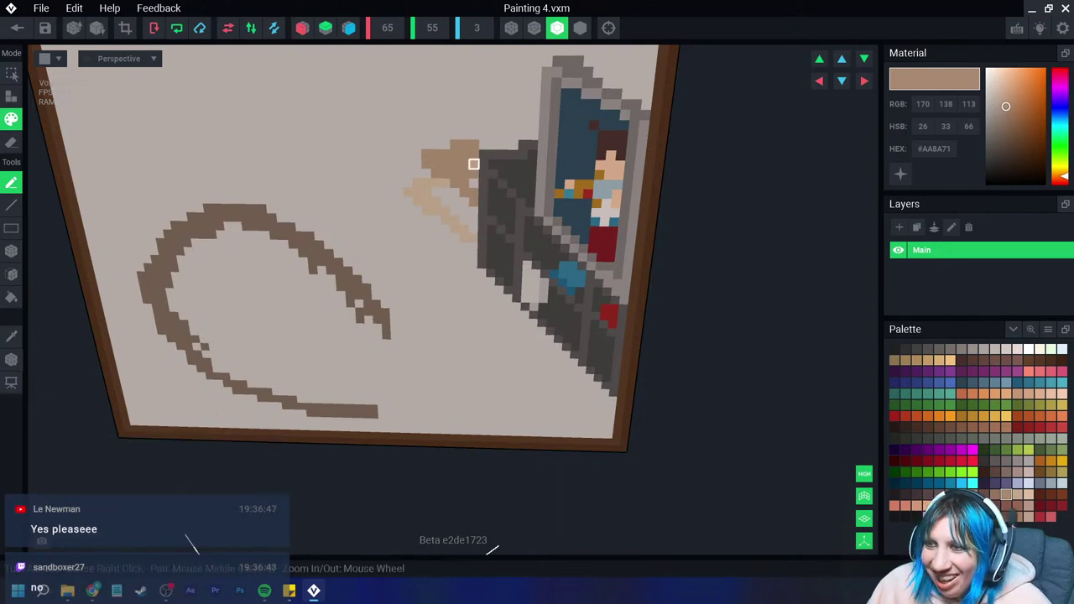
middle_drag(473, 183, 422, 235)
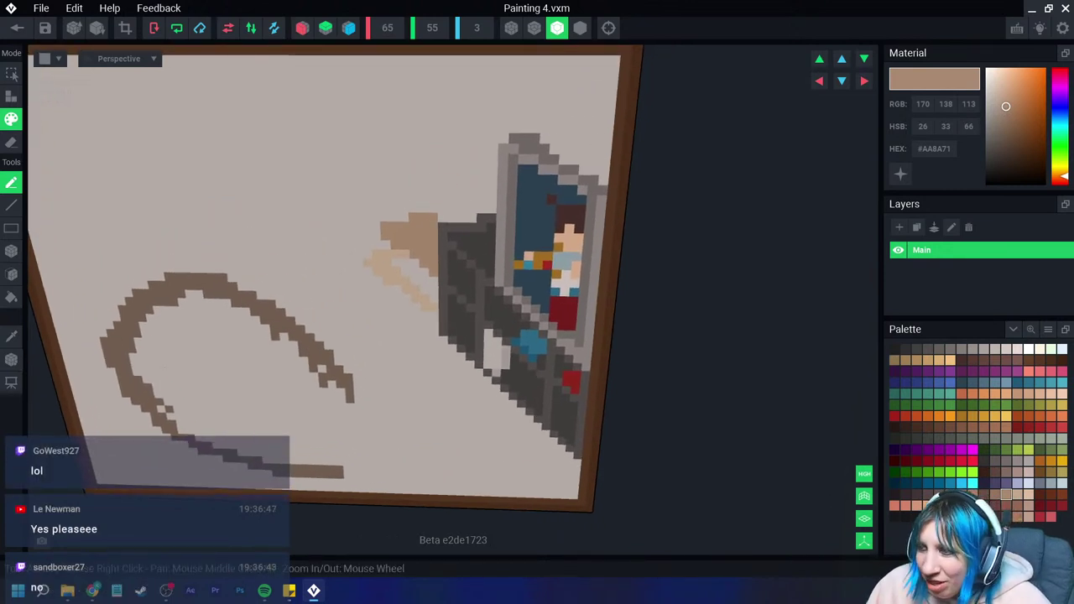
Step: Add light tan strokes and patches over the tan shape
click(1017, 493)
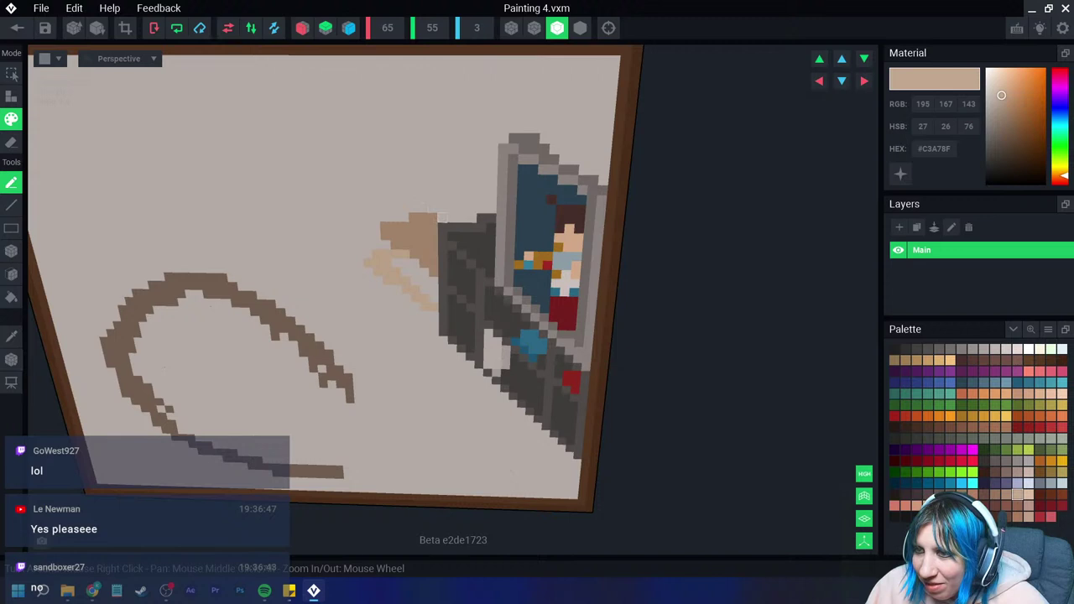
drag(422, 209, 462, 198)
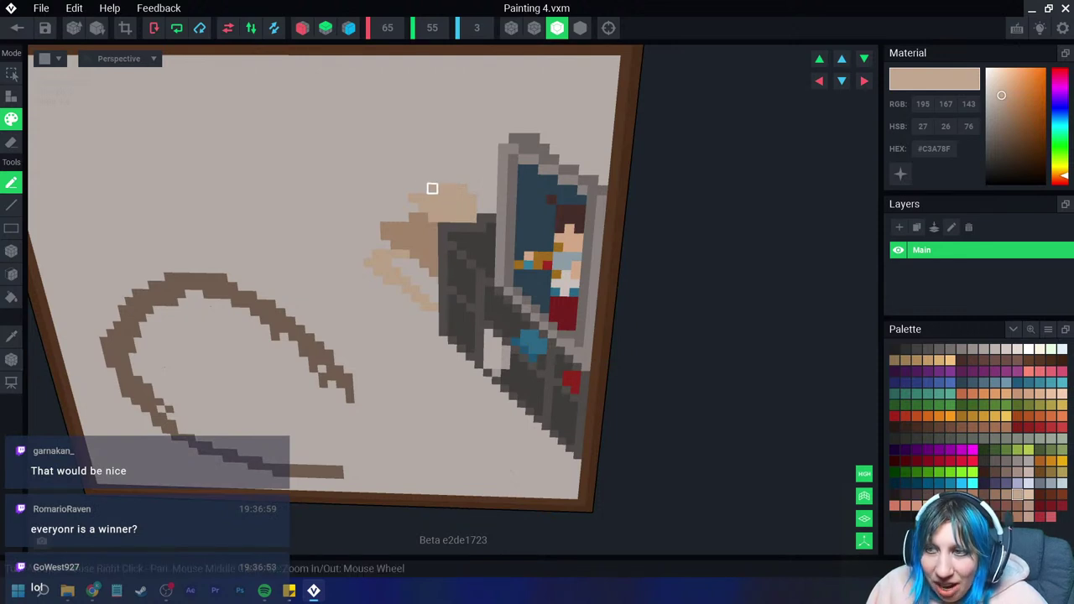
drag(463, 176, 491, 202)
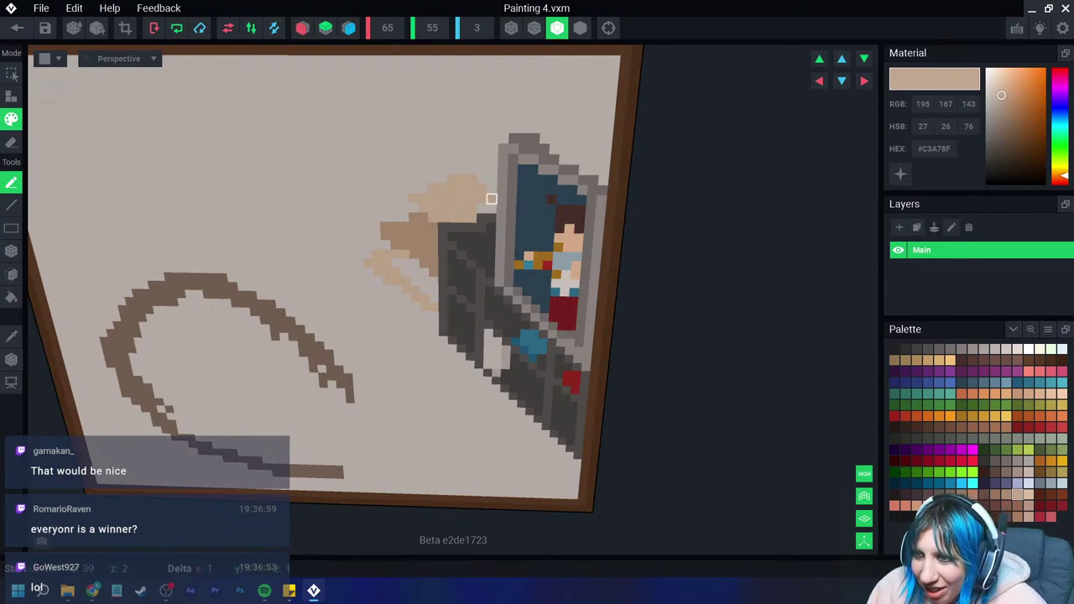
drag(404, 262, 433, 288)
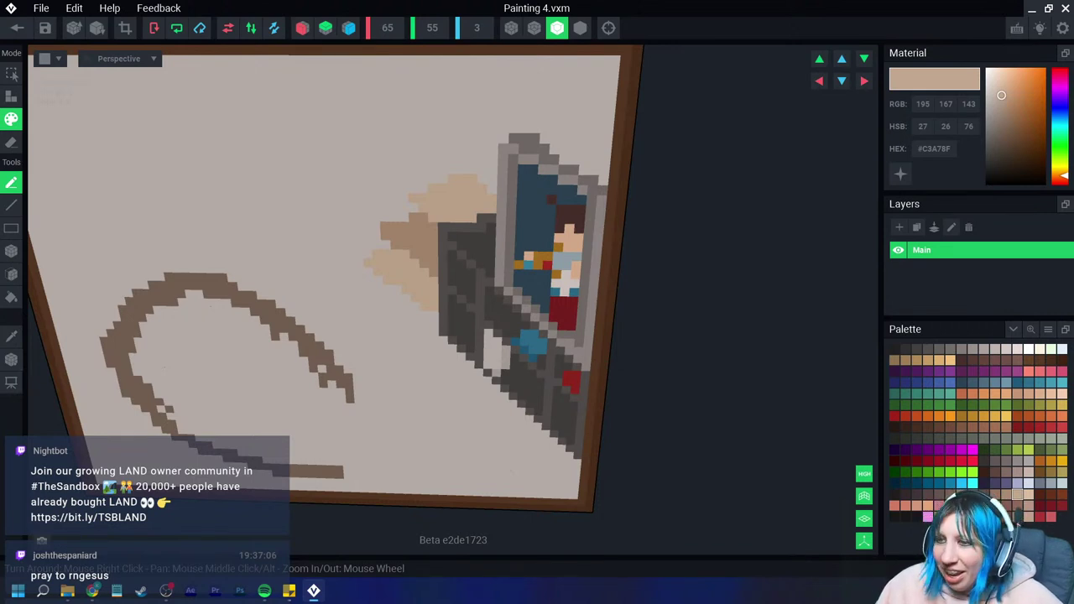
scroll(355, 304, up, 2)
scroll(361, 298, up, 2)
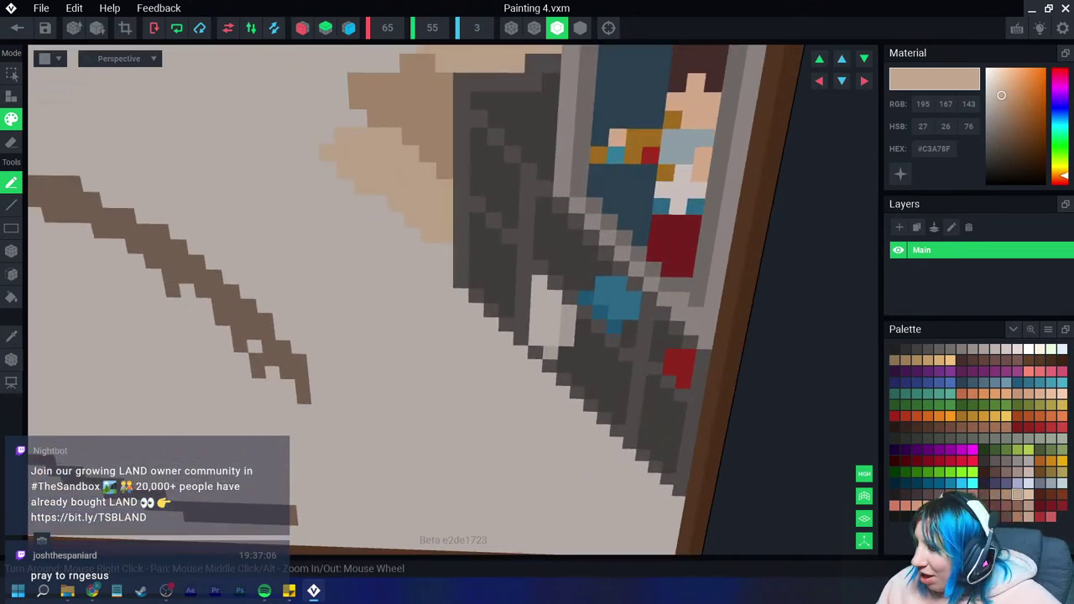
Step: Dab darker brownish-tan shading and a dark brown line into the tan shape
click(1003, 118)
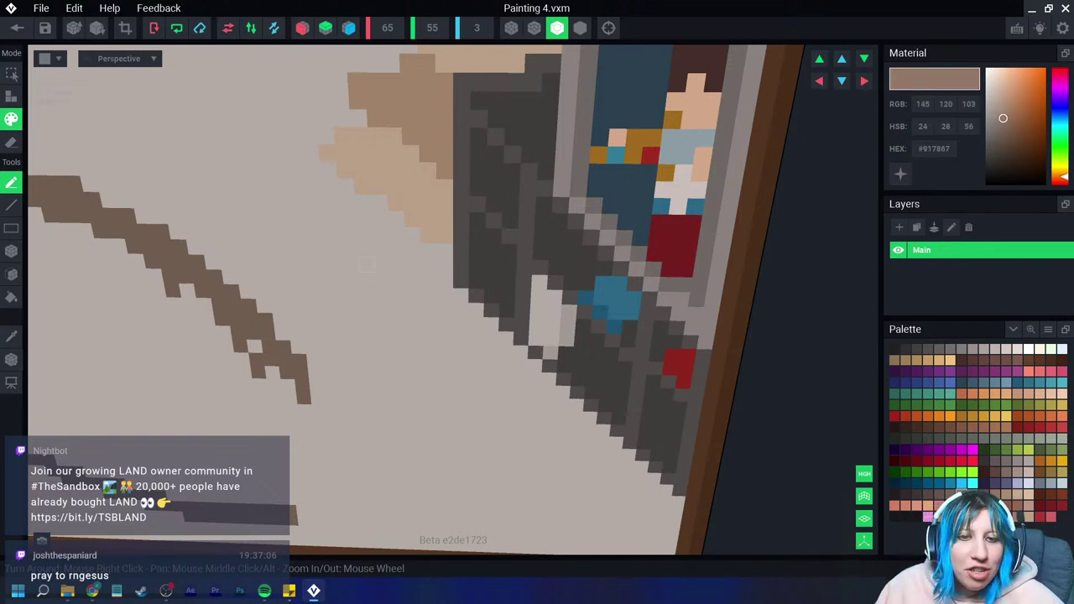
click(427, 187)
click(412, 210)
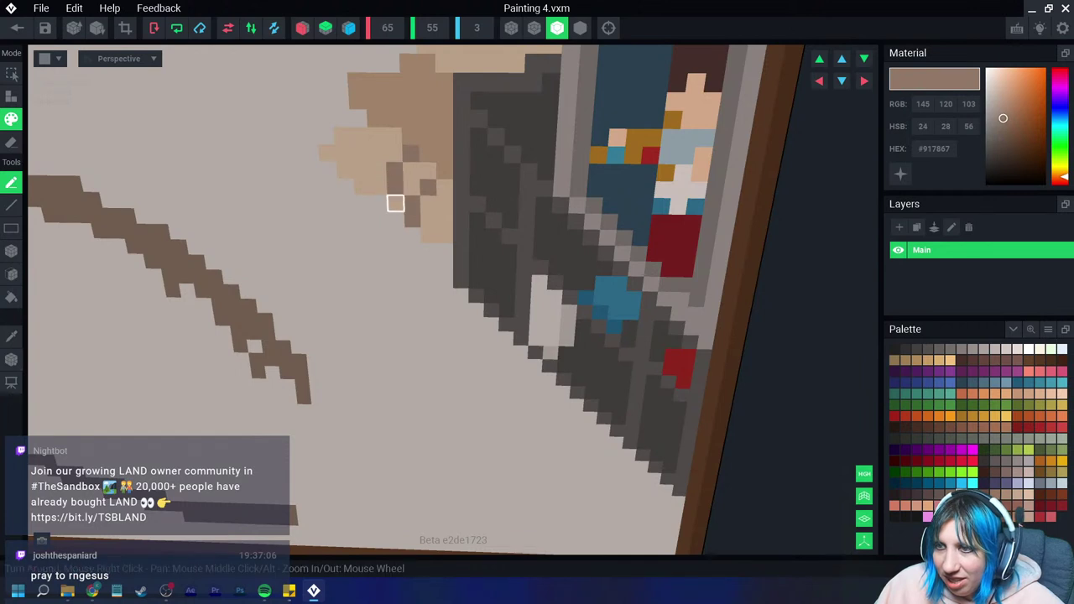
right_drag(379, 201, 318, 208)
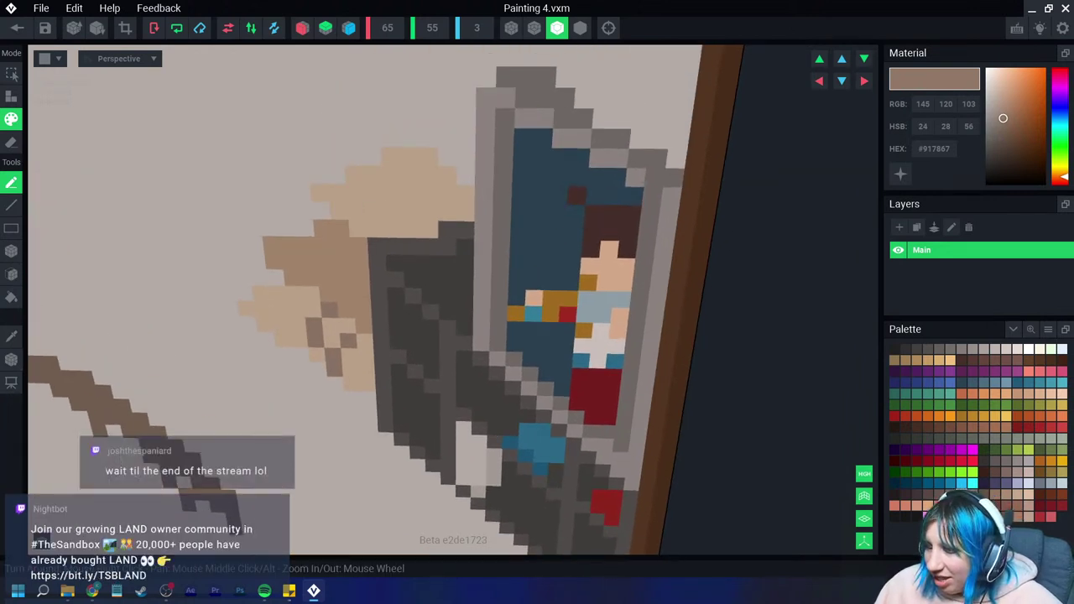
click(1002, 130)
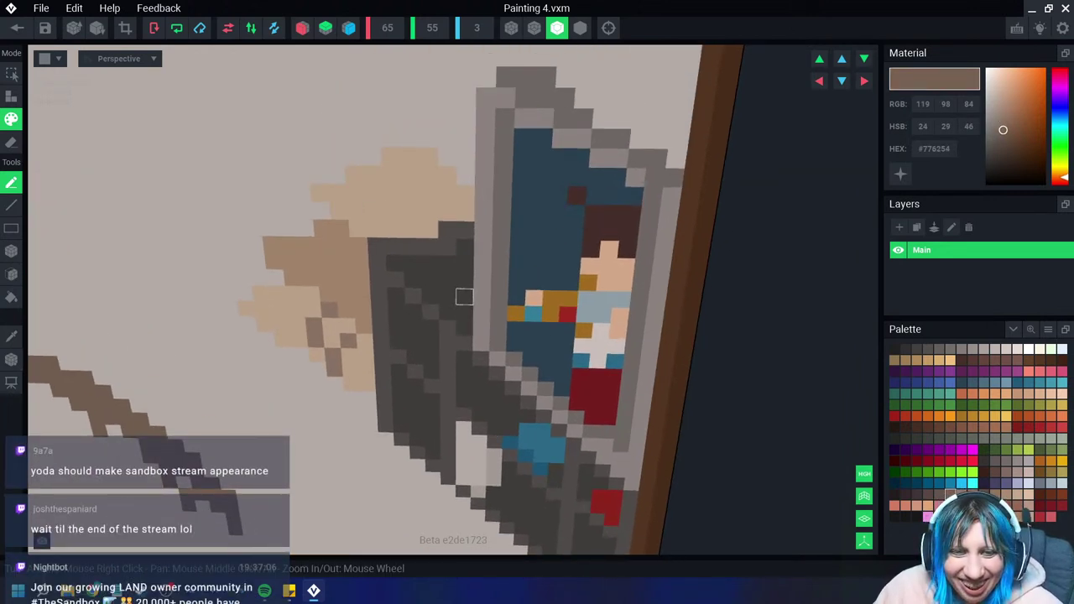
drag(393, 229, 430, 193)
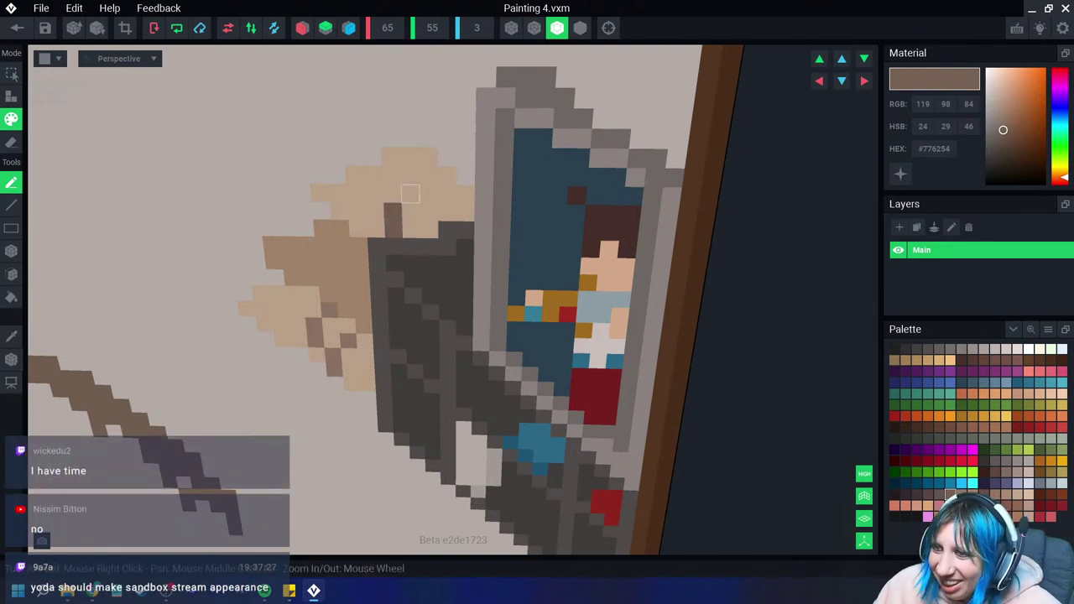
scroll(355, 307, down, 3)
scroll(398, 302, down, 2)
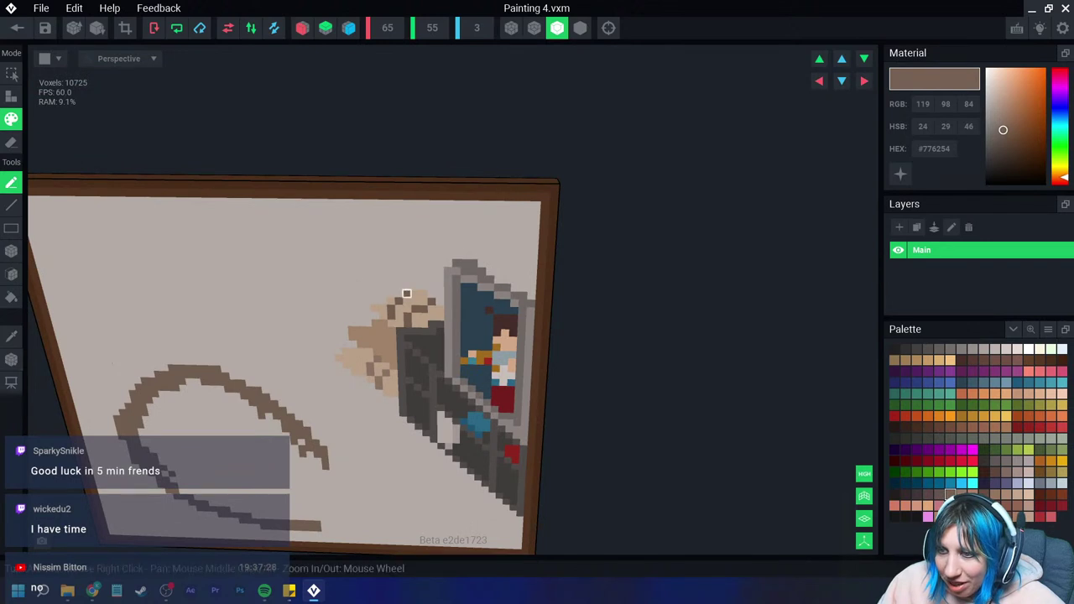
Step: Darken a few voxels at the shape's top and turn the painting to face the view
drag(406, 294, 426, 294)
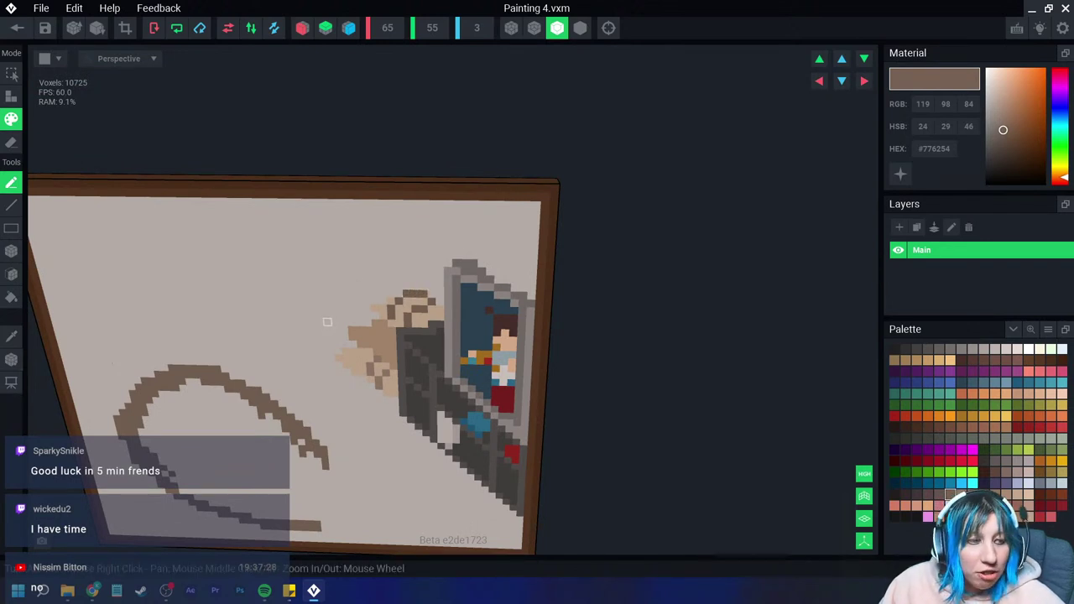
scroll(327, 322, down, 2)
scroll(372, 354, up, 4)
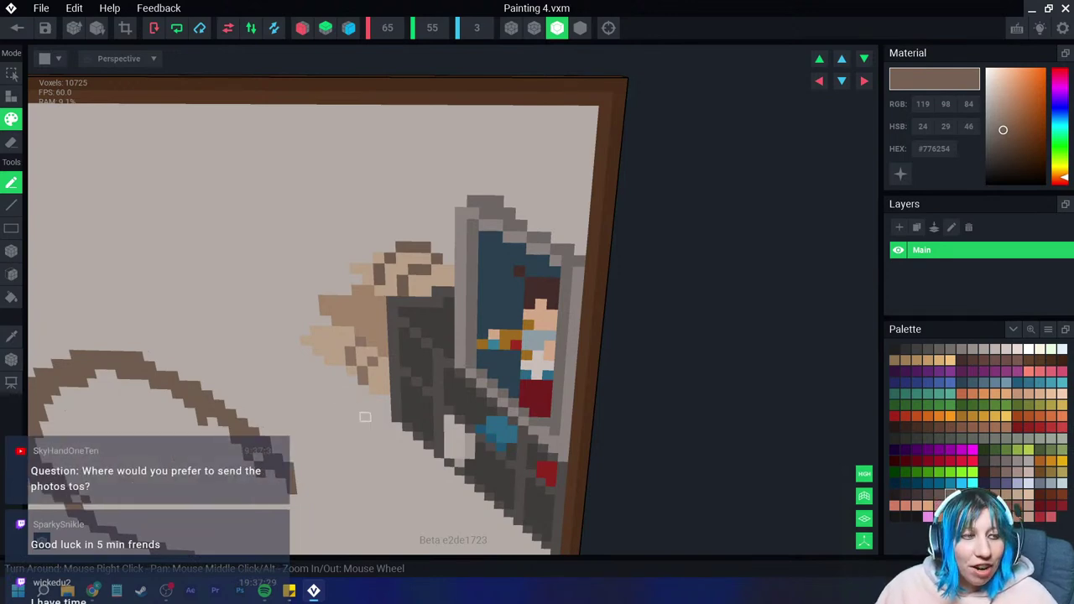
mouse_move(365, 417)
right_down()
mouse_move(372, 402)
mouse_move(367, 416)
right_up()
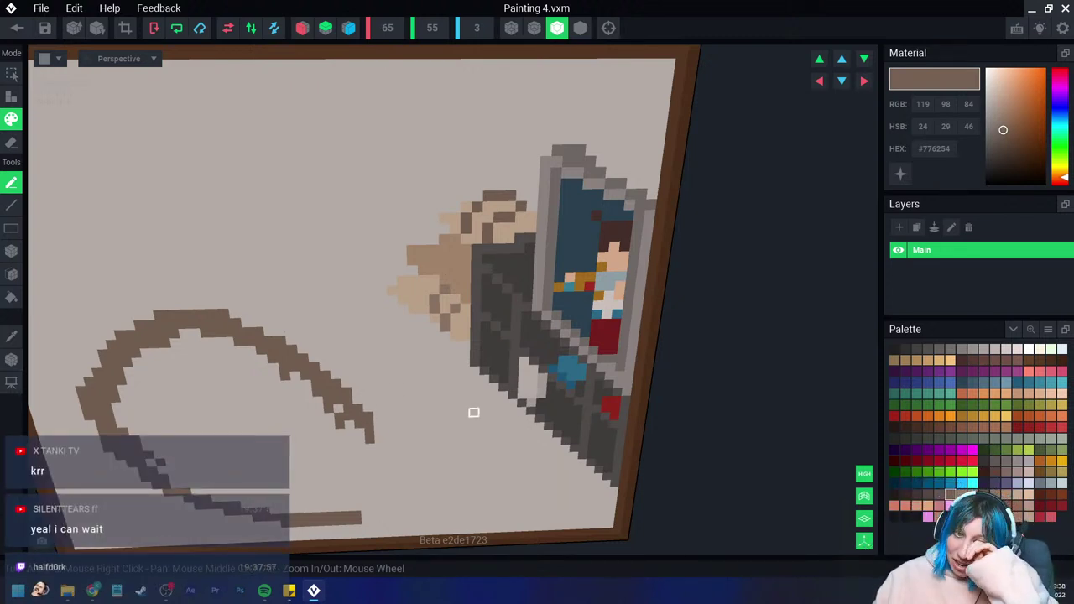
scroll(473, 412, down, 3)
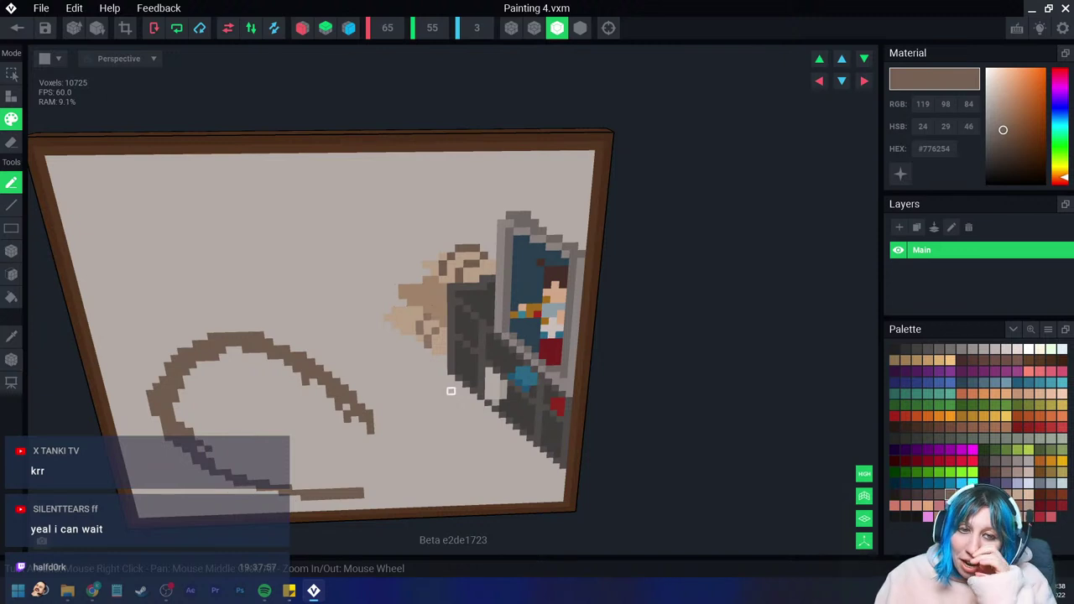
mouse_move(455, 379)
right_down()
mouse_move(442, 371)
mouse_move(554, 389)
right_up()
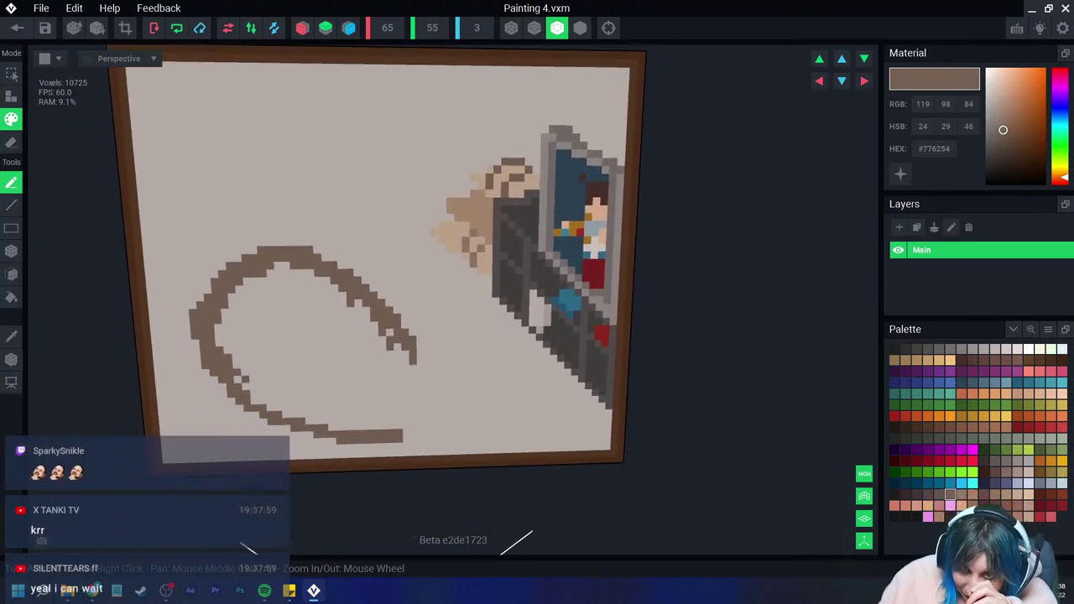
Step: Draw dark grey voxel lines down the left of the brown curve and along the bottom
click(906, 349)
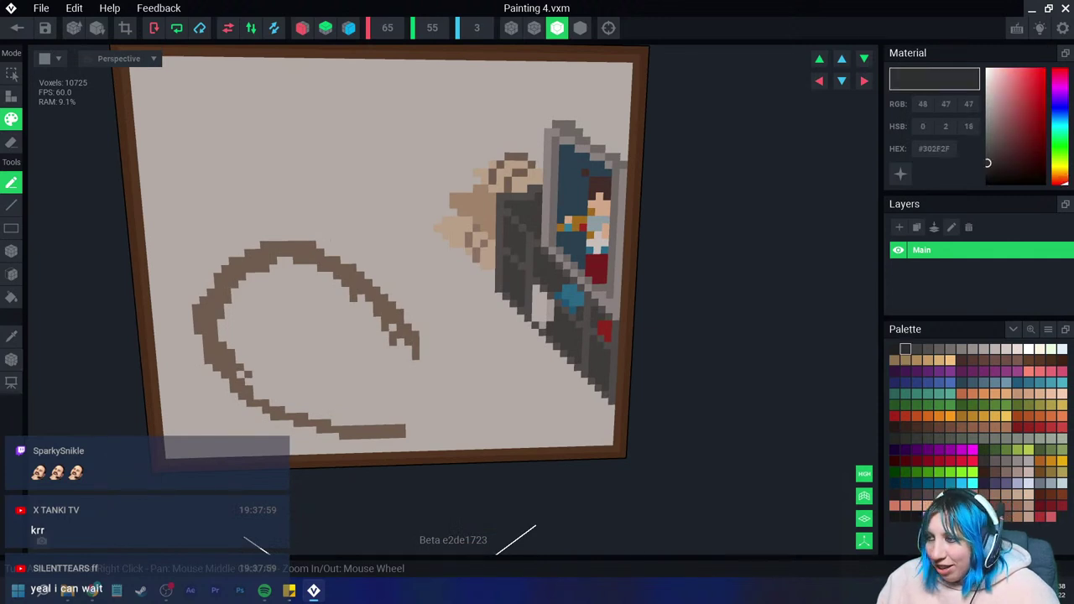
scroll(303, 392, up, 2)
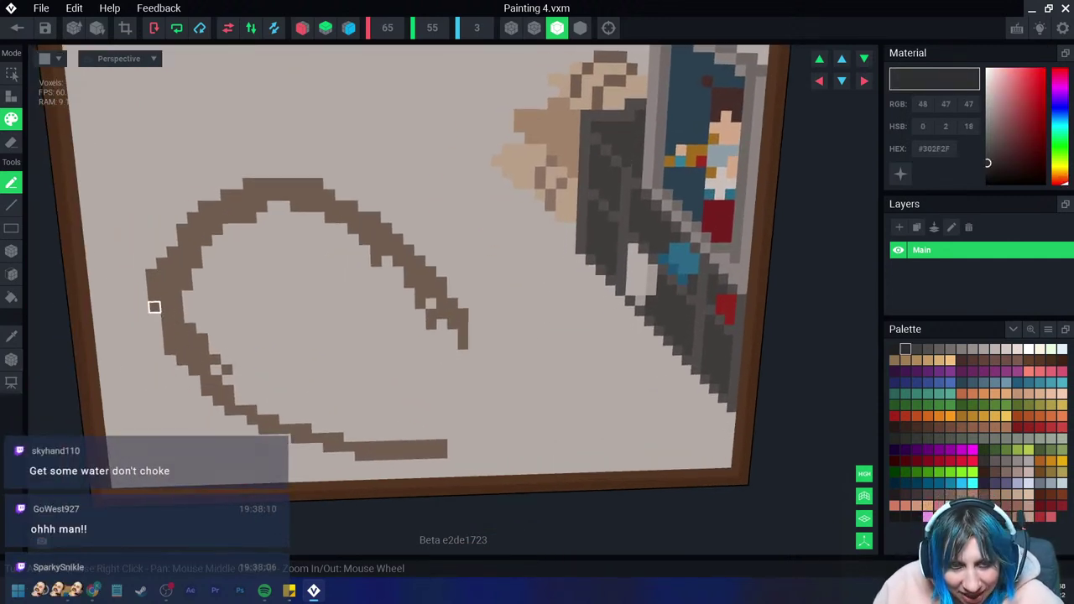
drag(153, 308, 143, 307)
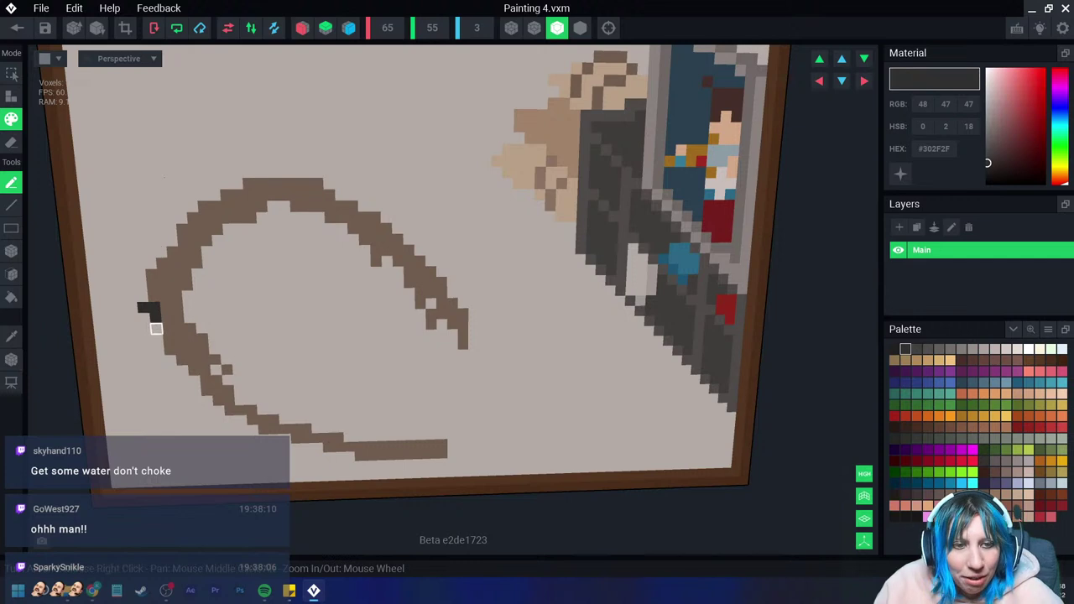
key(f)
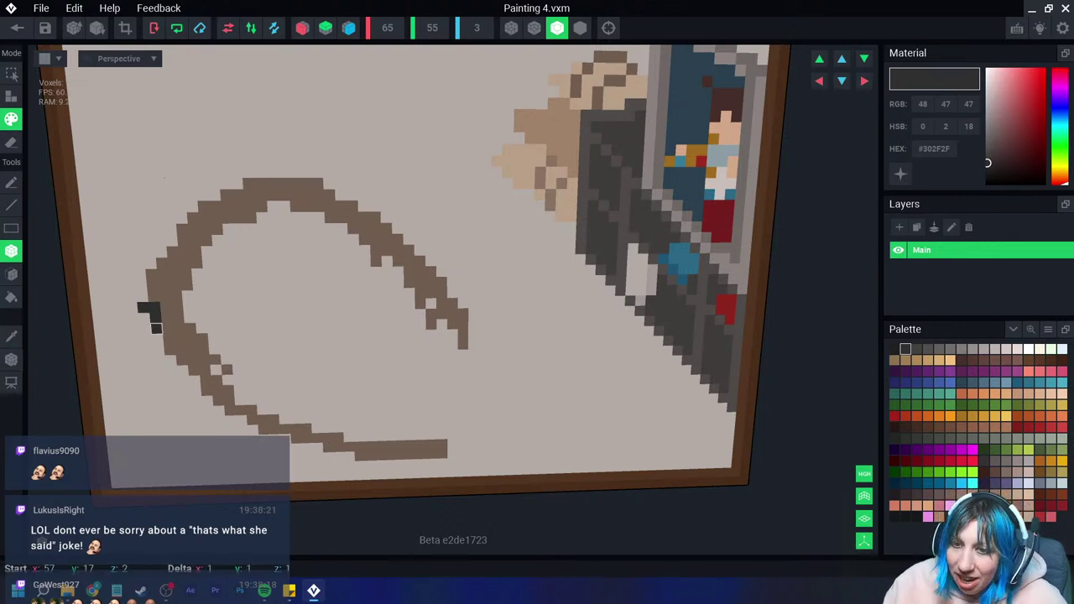
drag(157, 329, 191, 472)
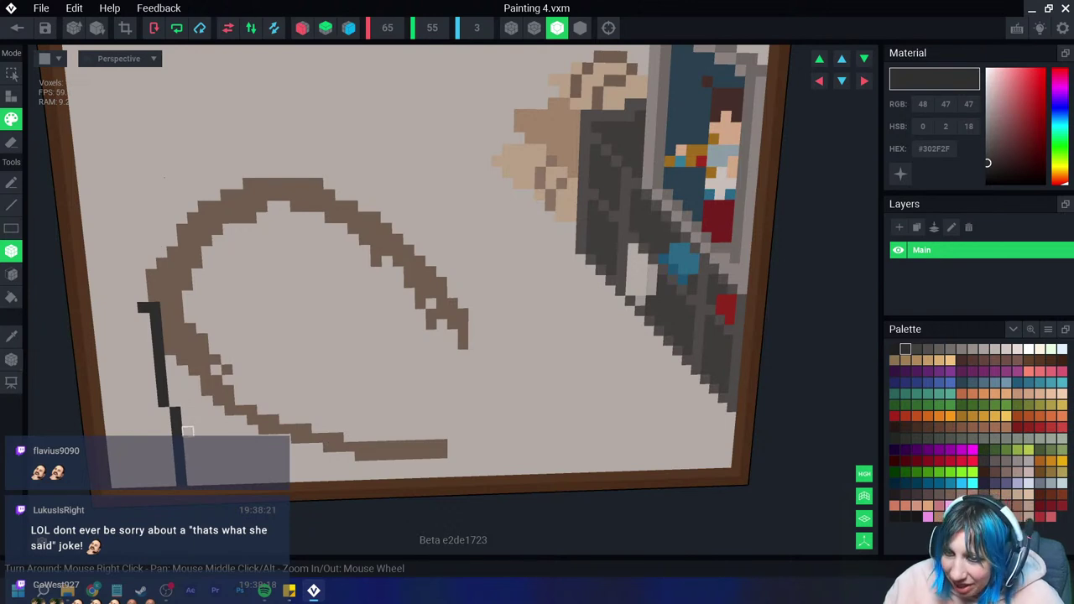
drag(188, 432, 323, 449)
click(252, 430)
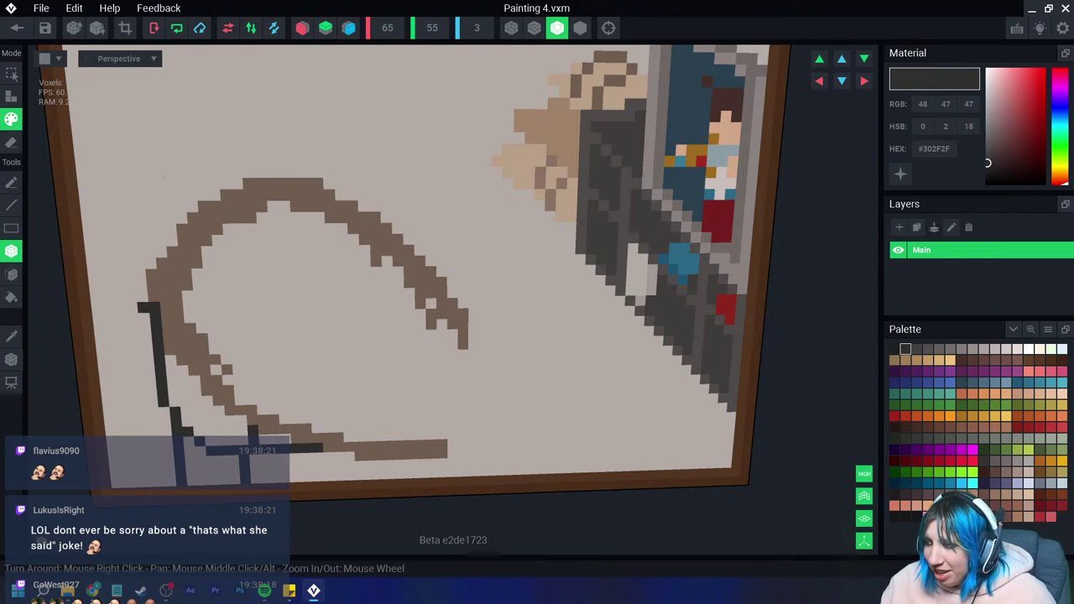
click(939, 349)
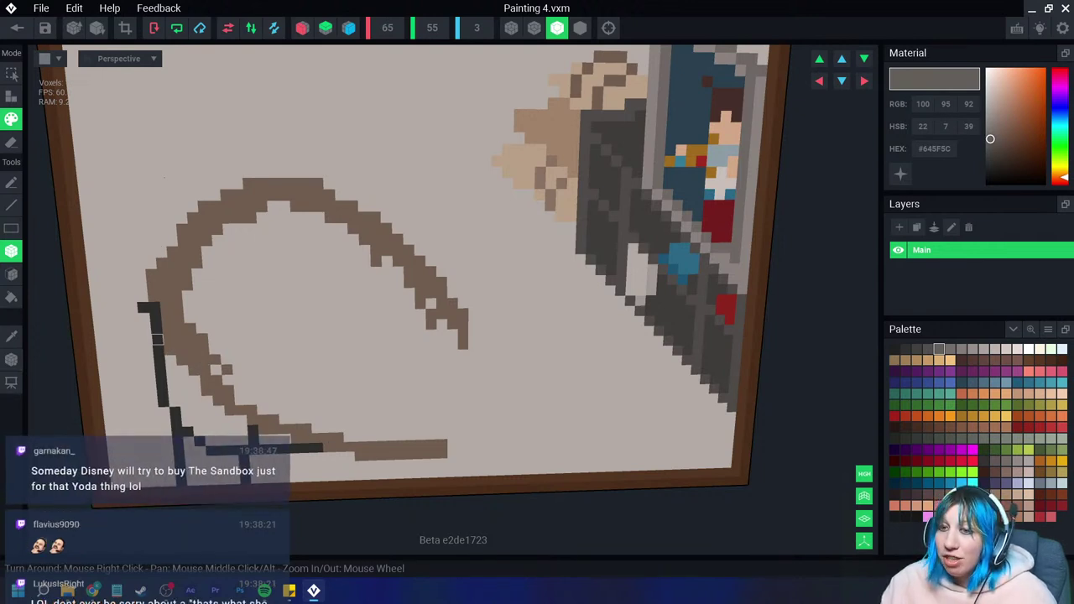
Step: Paint grey voxels along the lower brown curve and the bottom stroke
drag(166, 337, 206, 400)
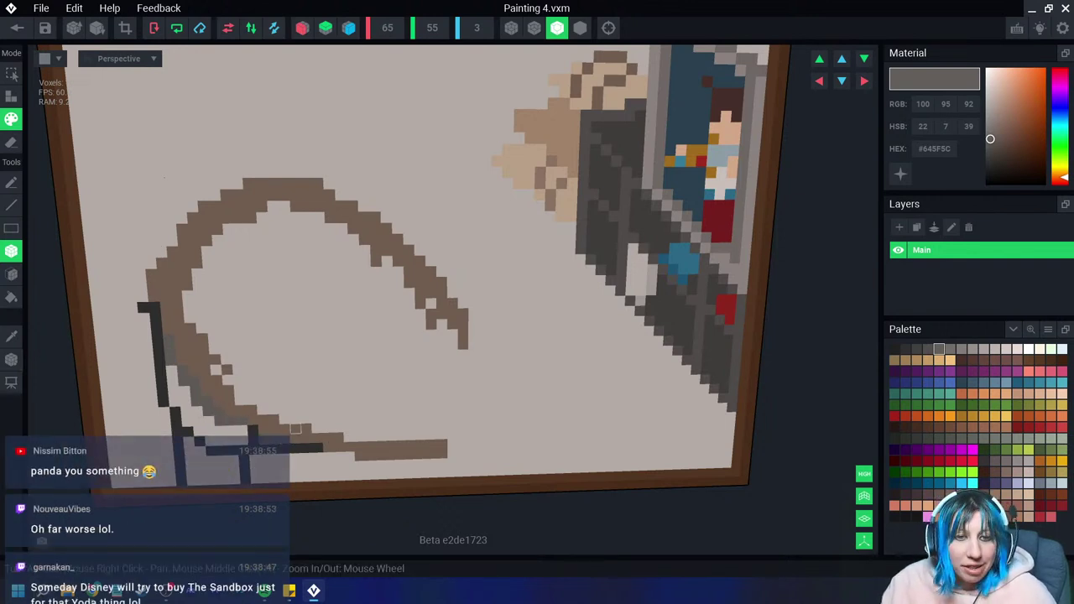
drag(349, 455, 307, 457)
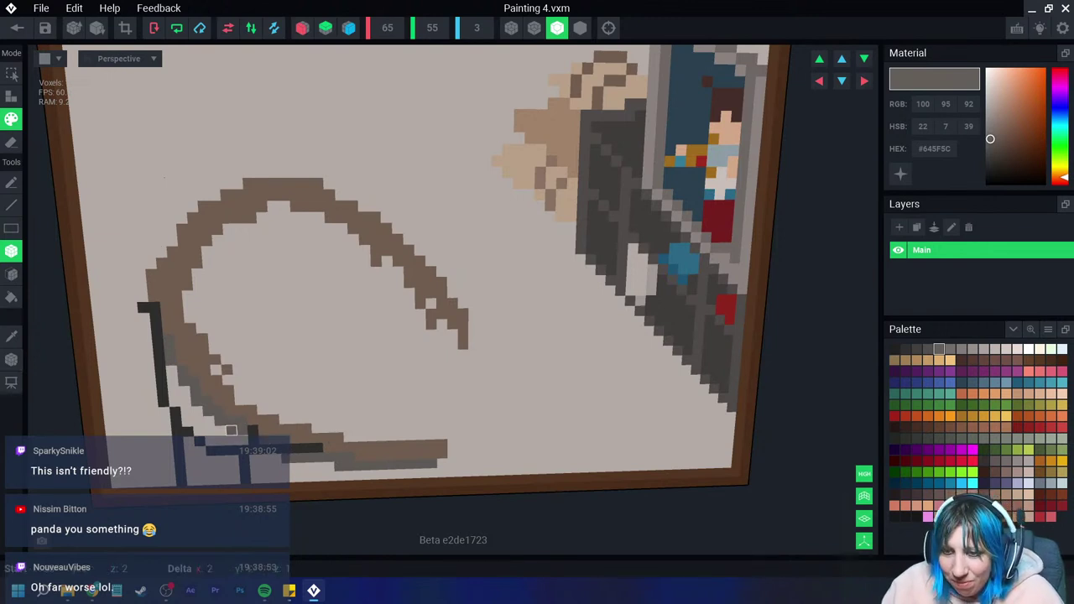
mouse_move(194, 410)
mouse_down()
mouse_move(184, 391)
mouse_move(243, 439)
mouse_up()
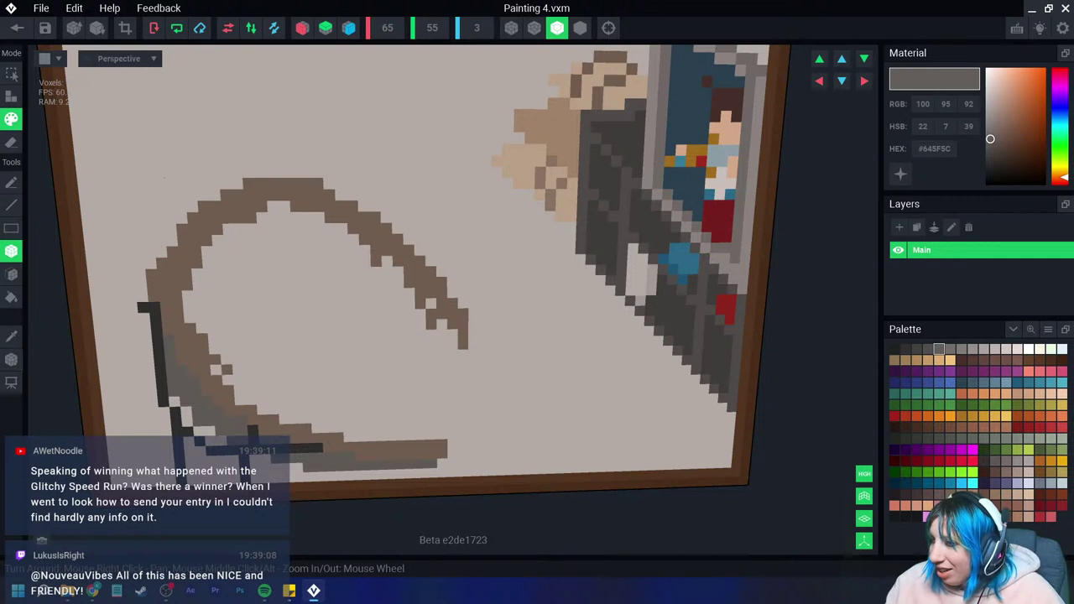
Step: Shade the chair line with darker greys, end the bottom stroke, and sample light grey #BEB4AF
click(928, 349)
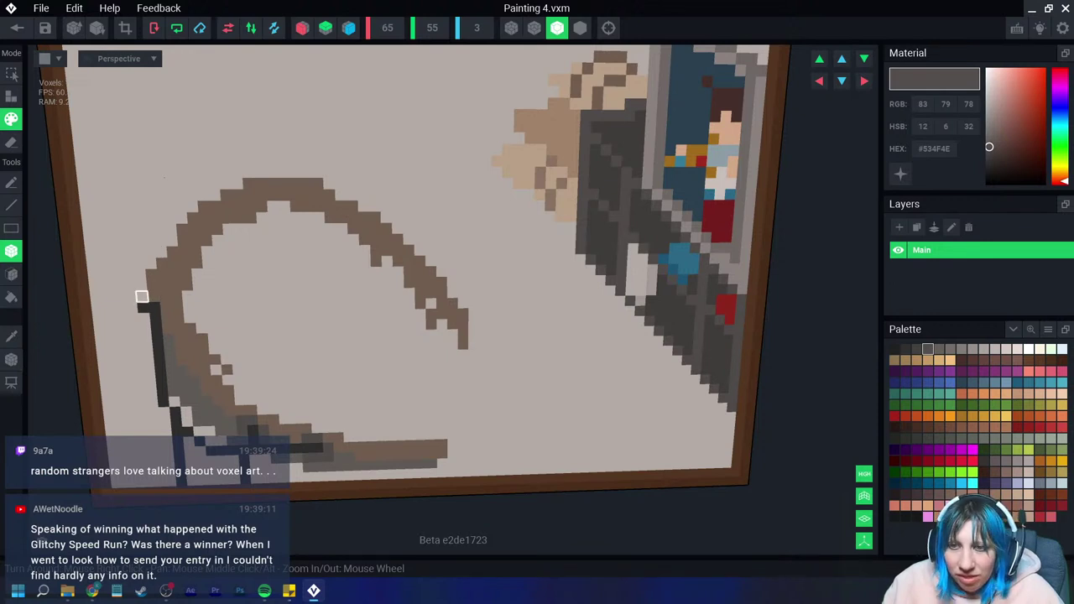
drag(141, 296, 168, 329)
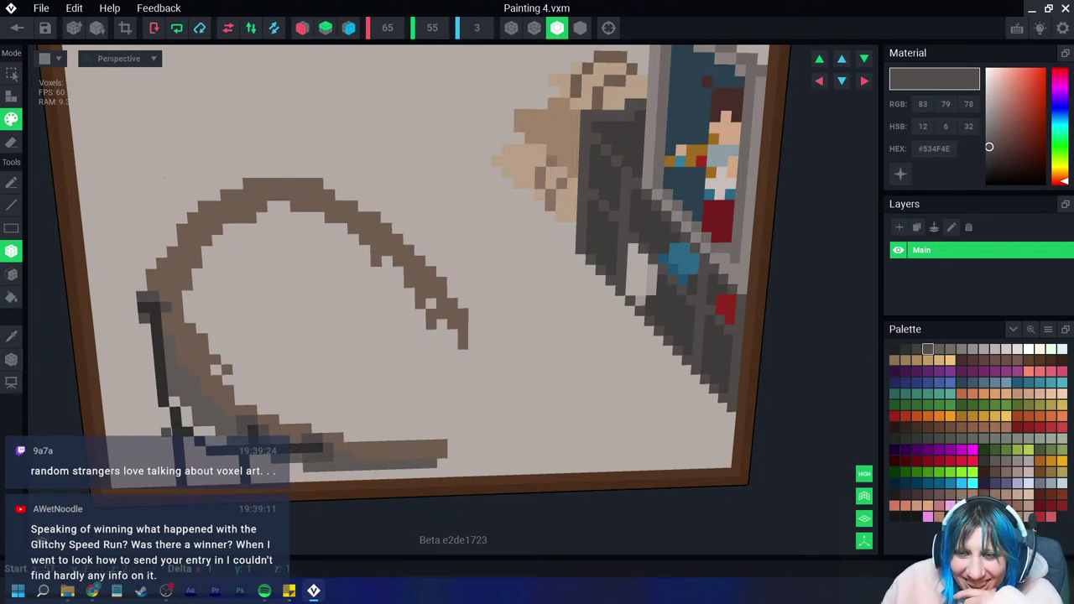
key(Left)
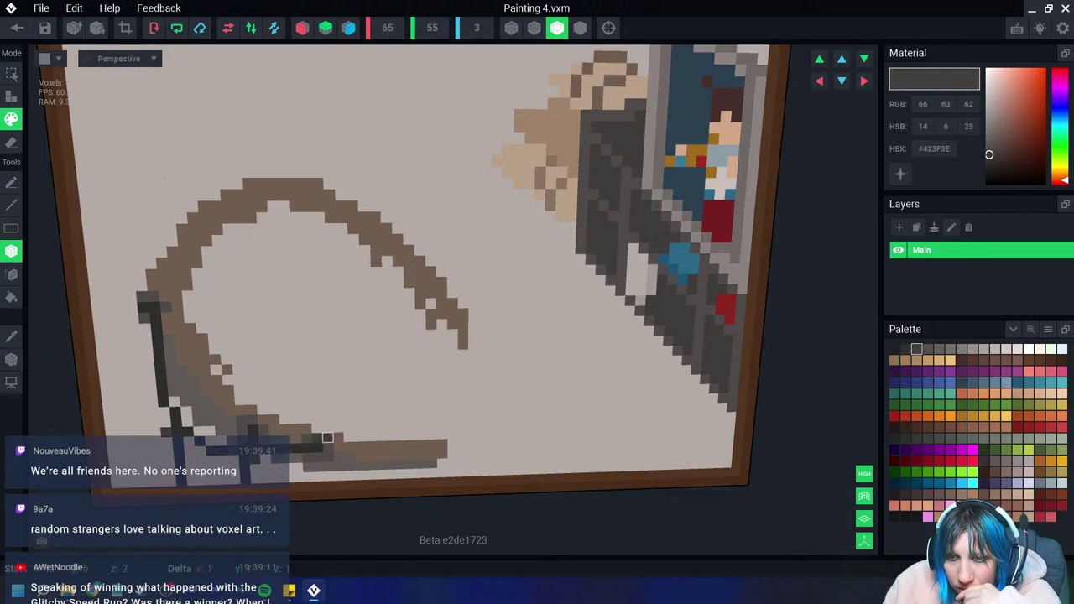
click(442, 458)
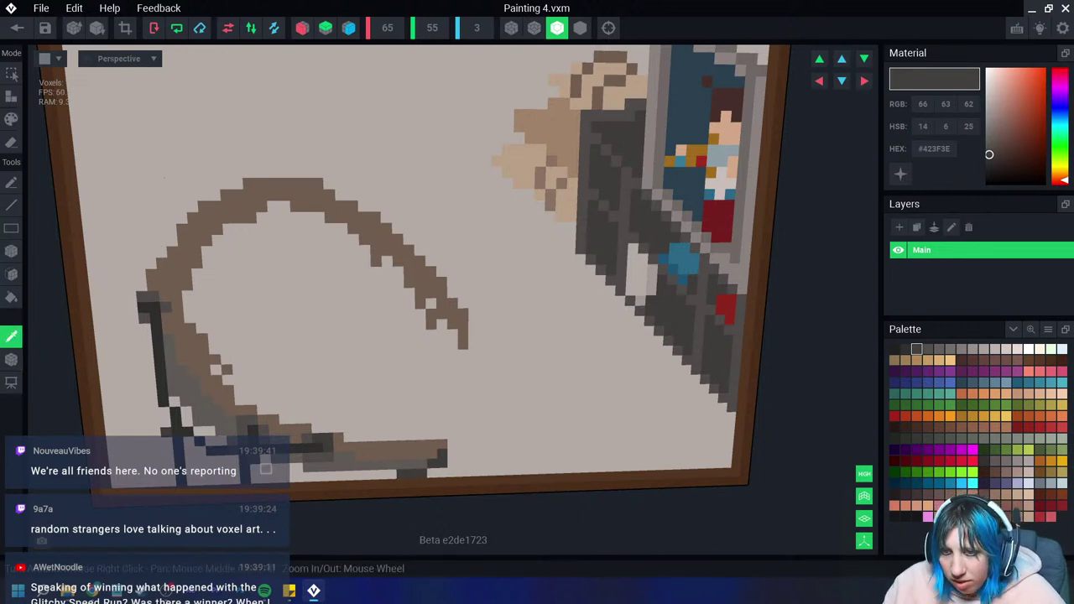
alt+click(254, 469)
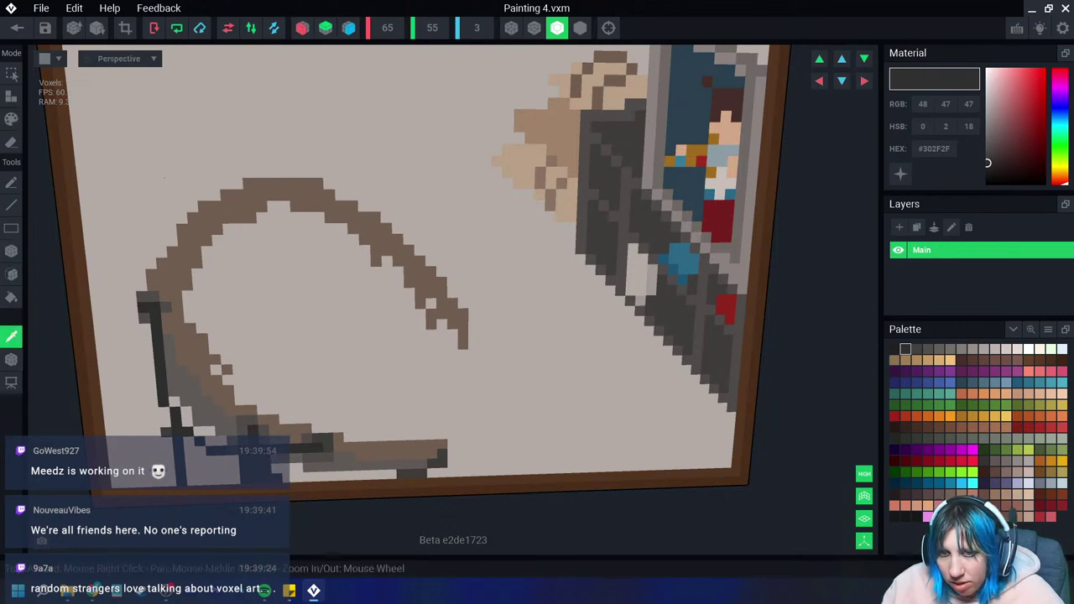
alt+click(202, 470)
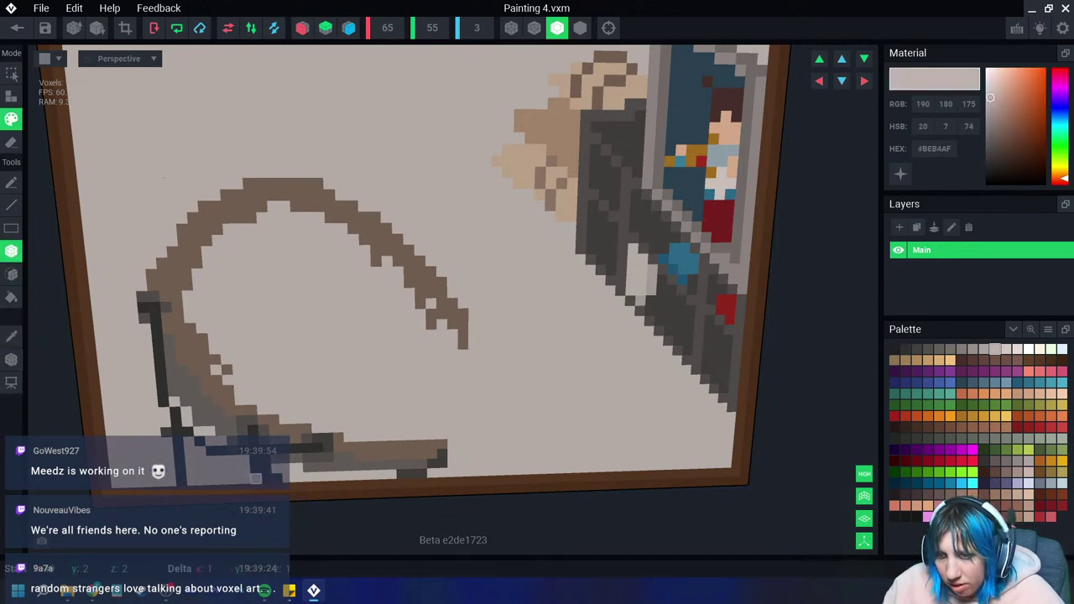
Step: Paint a dark brown hat patch in the head outline, undoing a greyish-brown repaint
scroll(304, 495, up, 2)
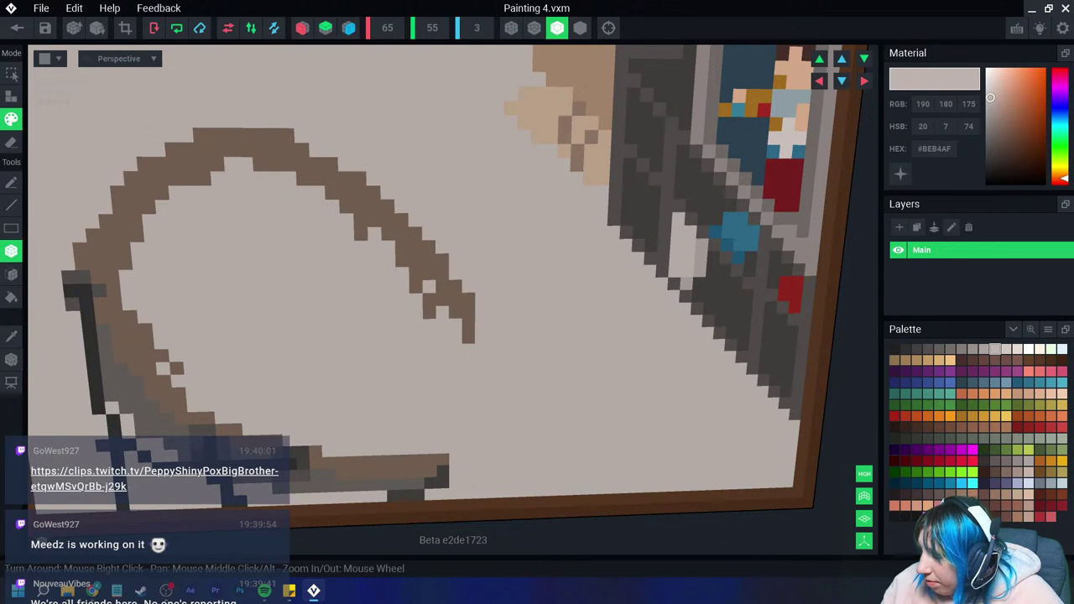
click(994, 461)
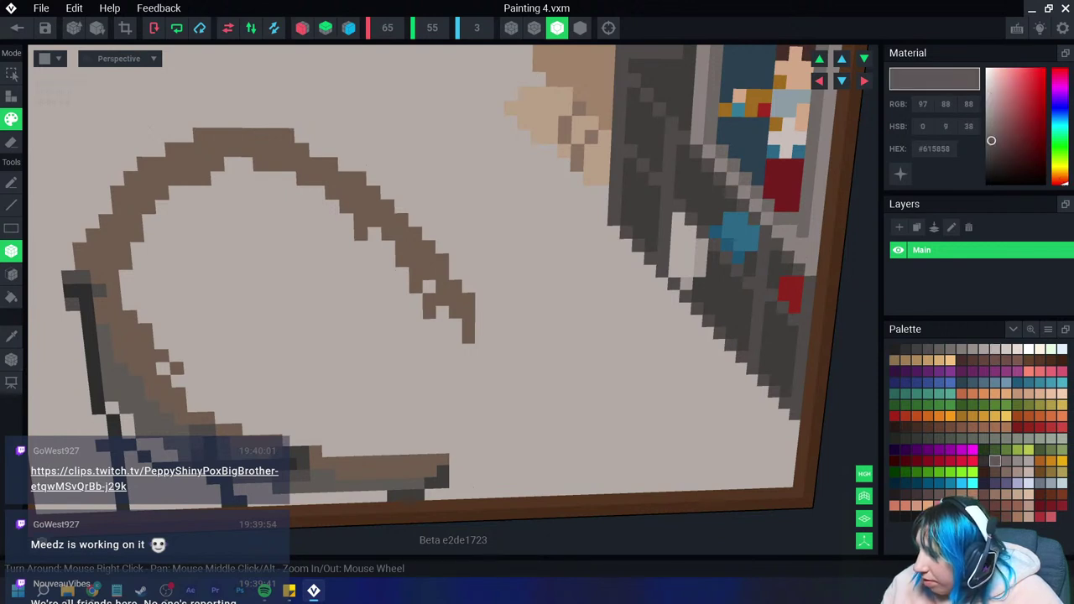
click(927, 494)
drag(193, 237, 222, 248)
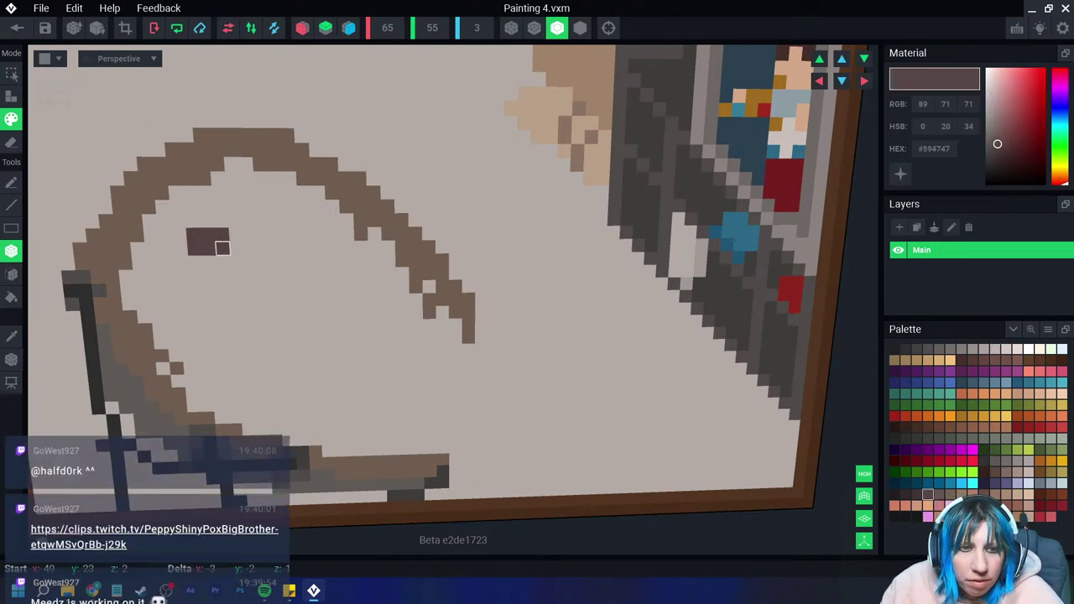
click(994, 461)
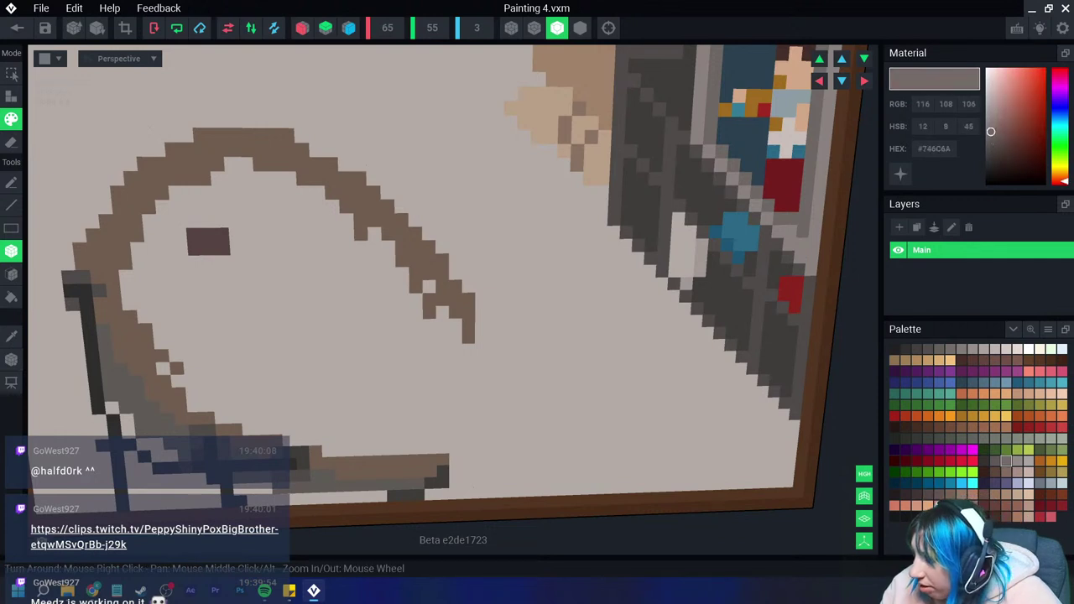
drag(194, 237, 251, 247)
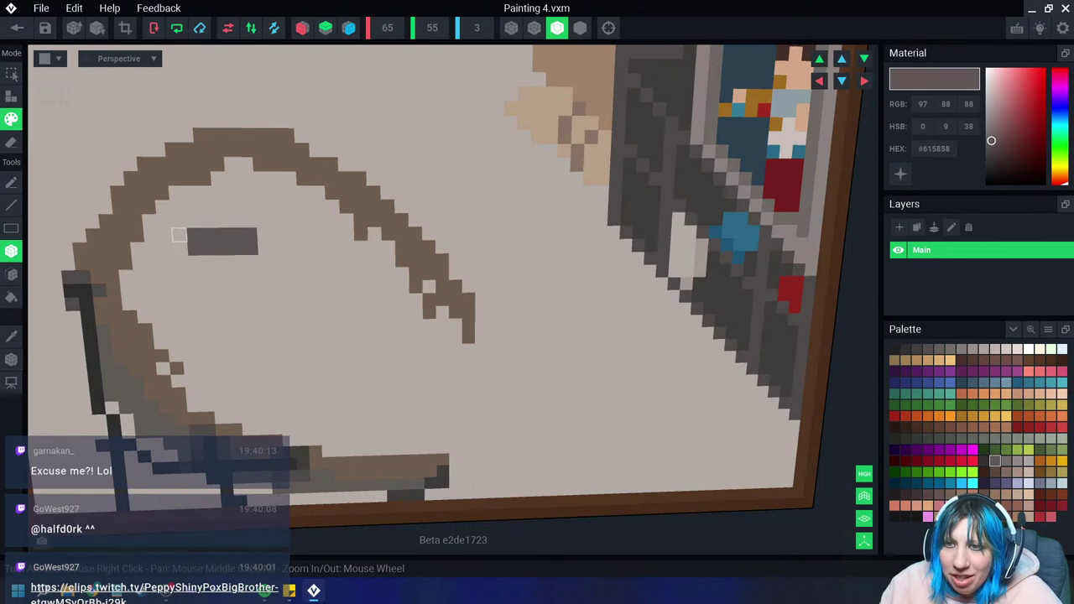
key(ctrl+z)
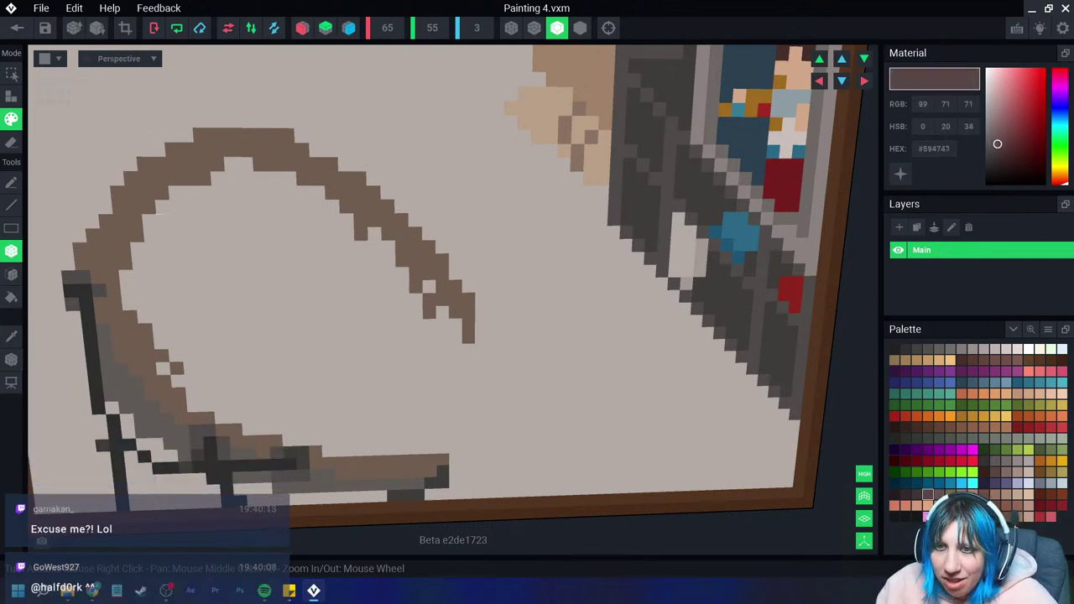
Step: Repaint the hat higher in the head in a lighter brown and widen it
drag(164, 215, 207, 221)
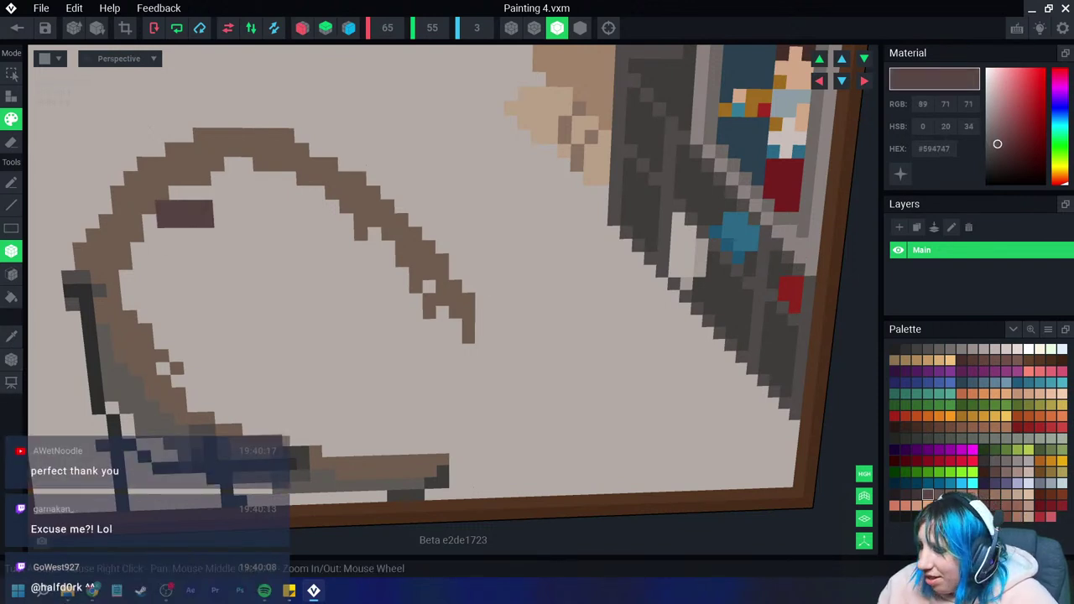
click(938, 494)
drag(173, 207, 206, 221)
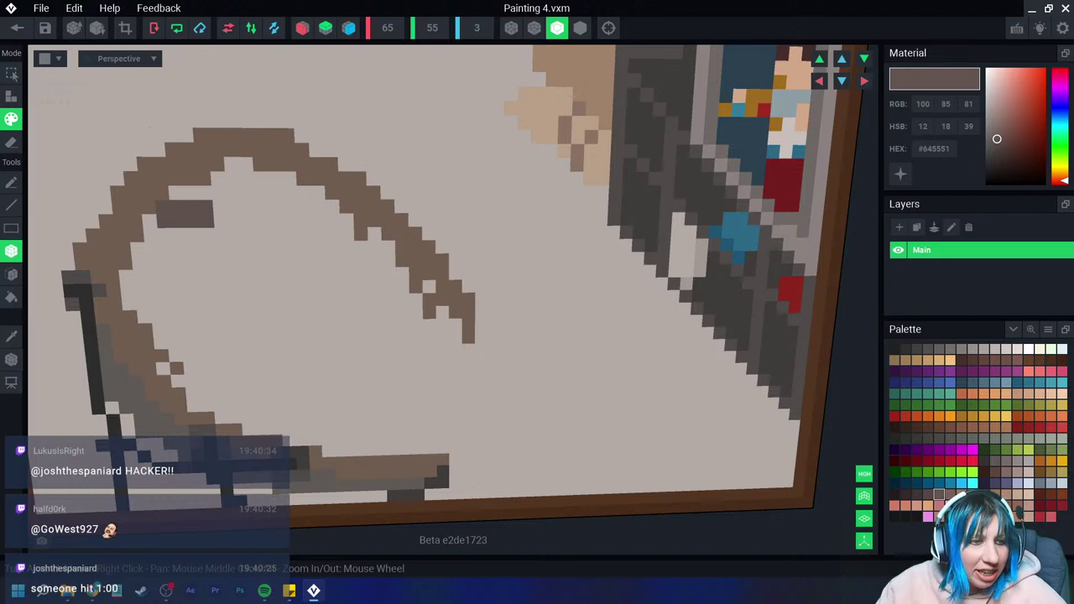
right_drag(147, 244, 138, 235)
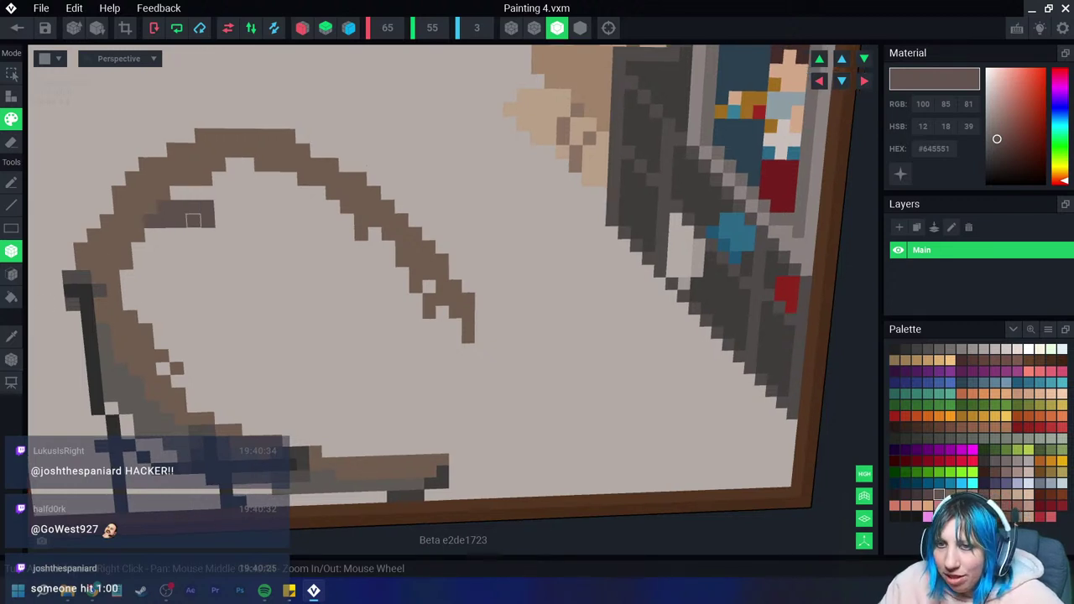
drag(166, 235, 222, 234)
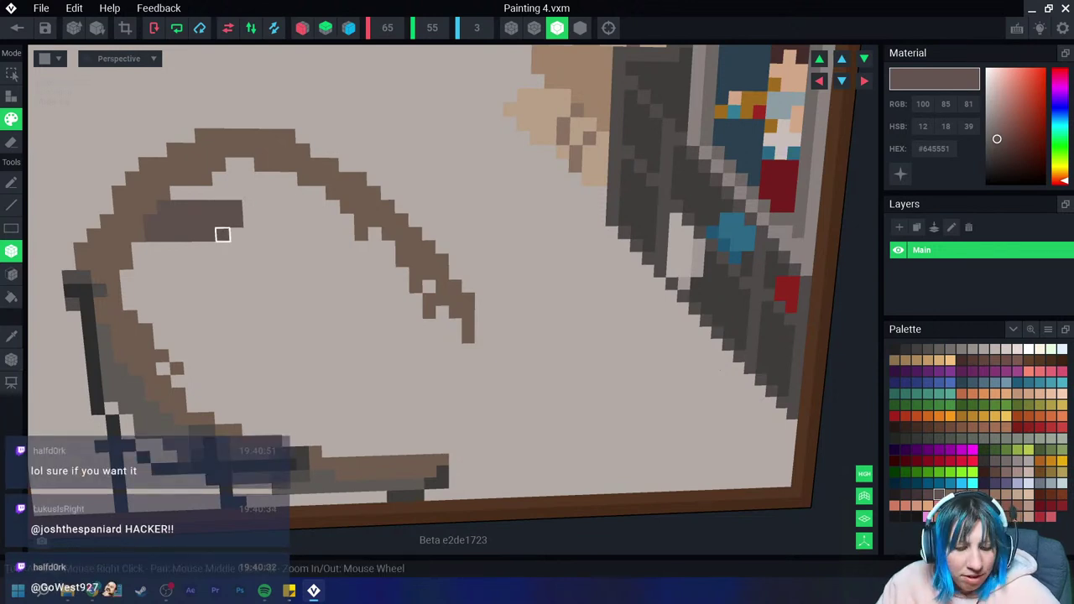
key(ctrl+z)
click(222, 222)
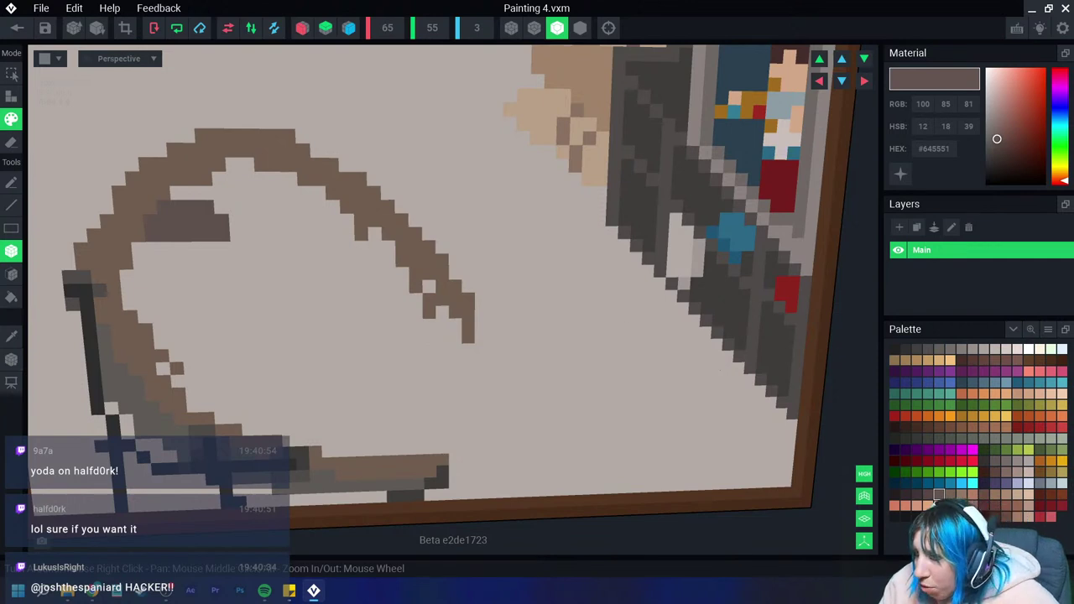
Step: Add near-black shadow voxels beneath the hat
click(905, 348)
click(166, 248)
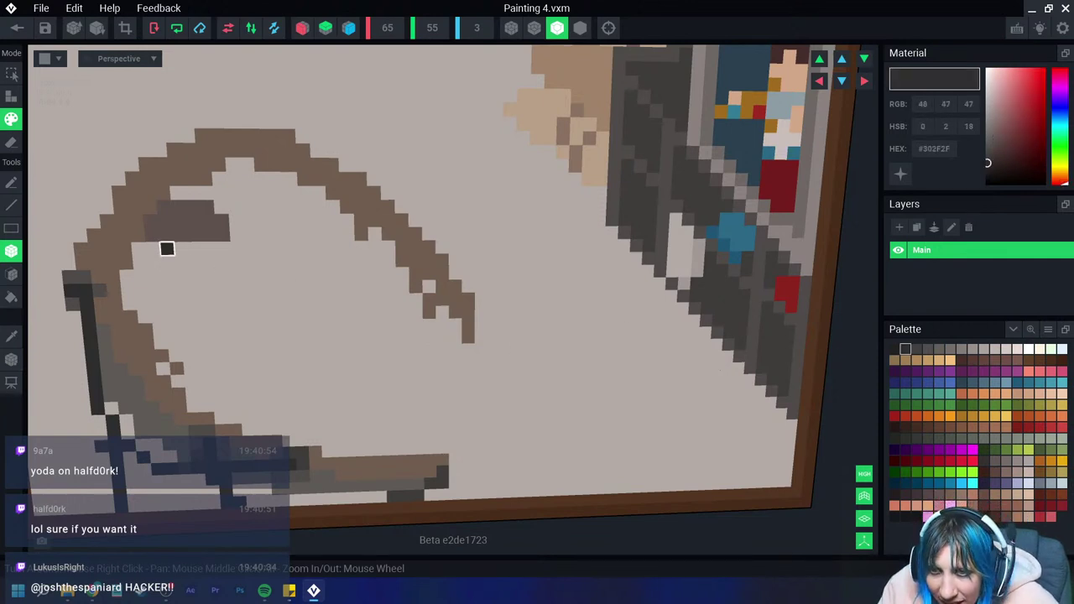
click(181, 248)
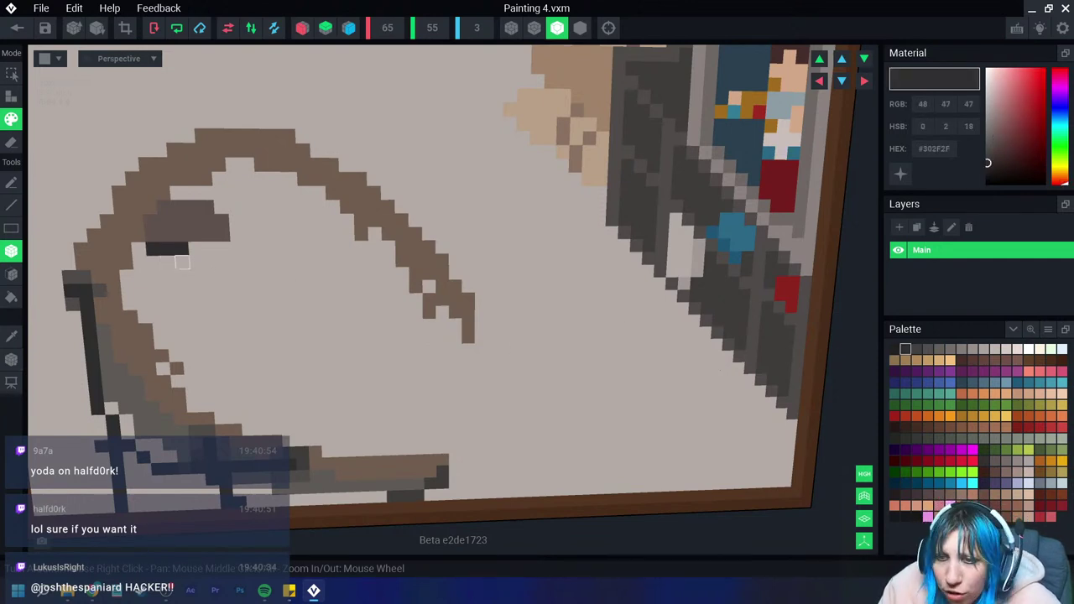
click(181, 262)
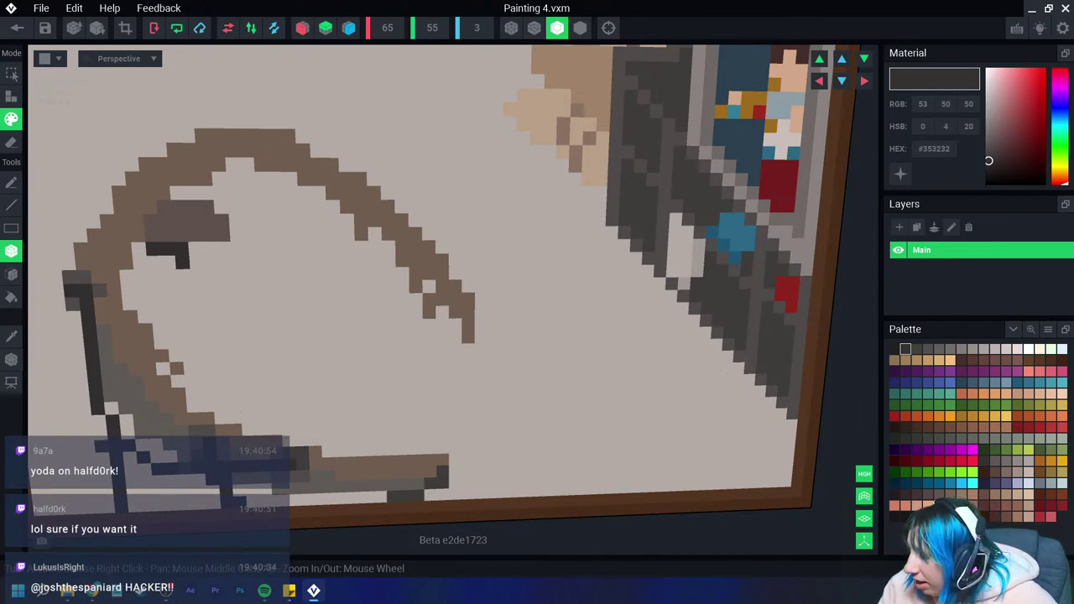
click(1028, 394)
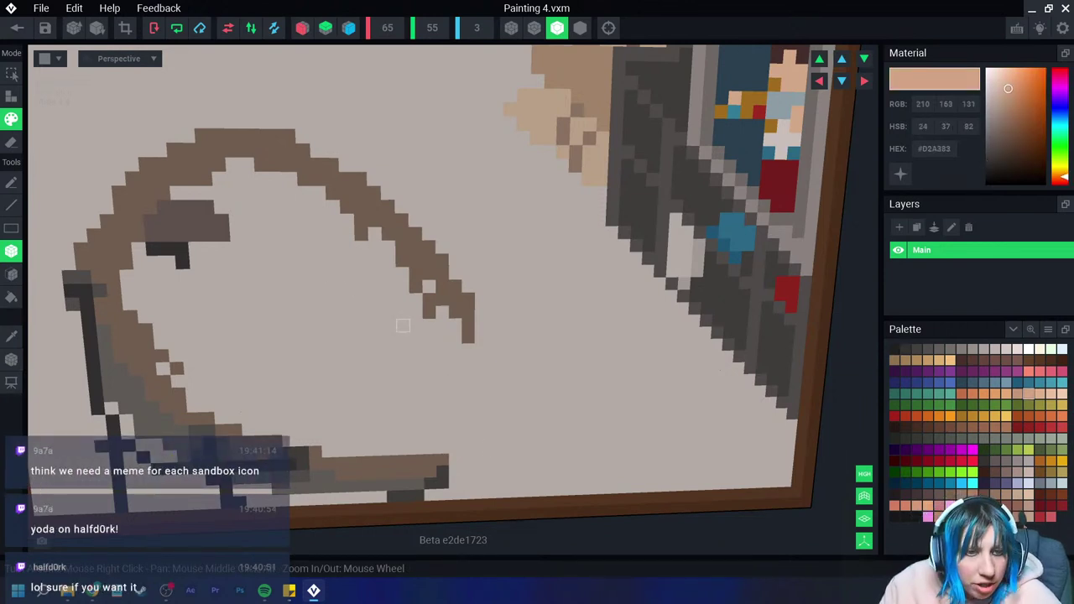
Step: Fill more of the face under the hat with peach voxels
mouse_move(169, 277)
mouse_down()
mouse_move(170, 260)
mouse_move(197, 279)
mouse_move(224, 262)
mouse_move(225, 275)
mouse_up()
click(209, 248)
click(224, 262)
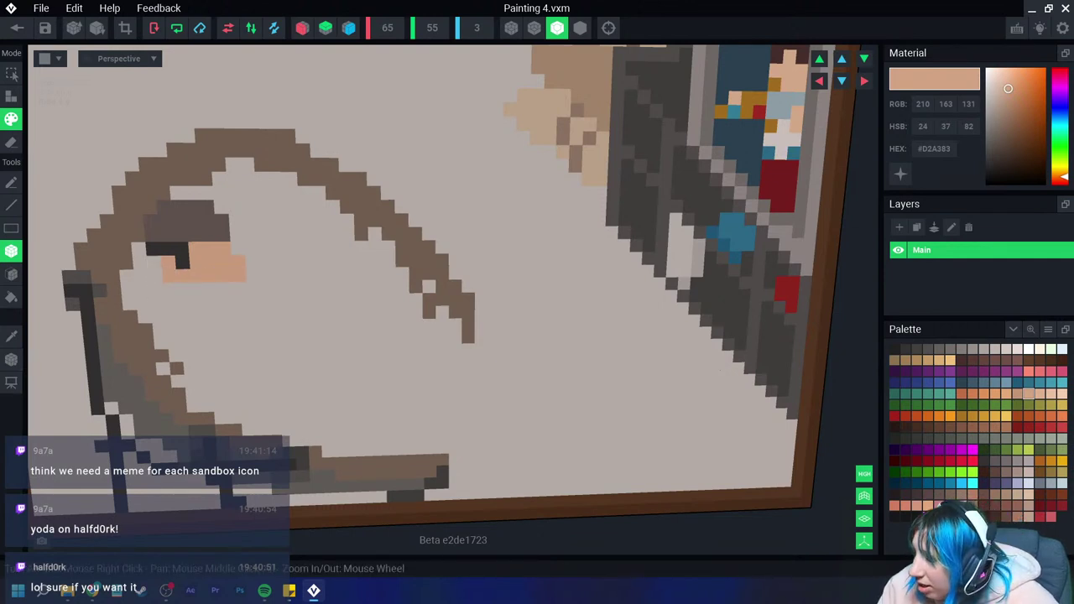
Step: Tune a salmon colour and repaint the pink cheek voxels under the eye with it
click(1028, 370)
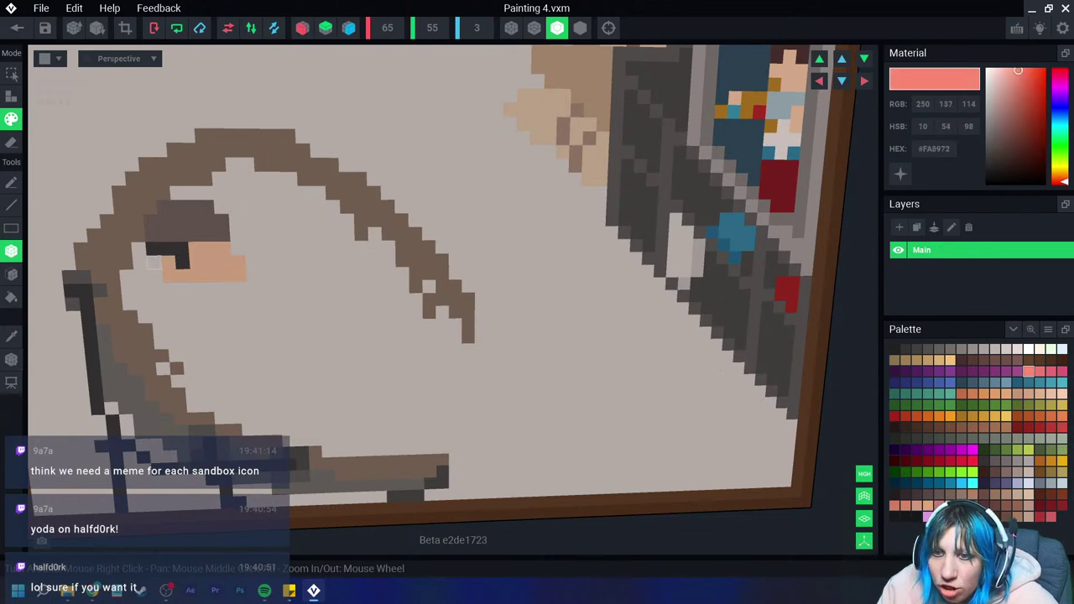
click(156, 276)
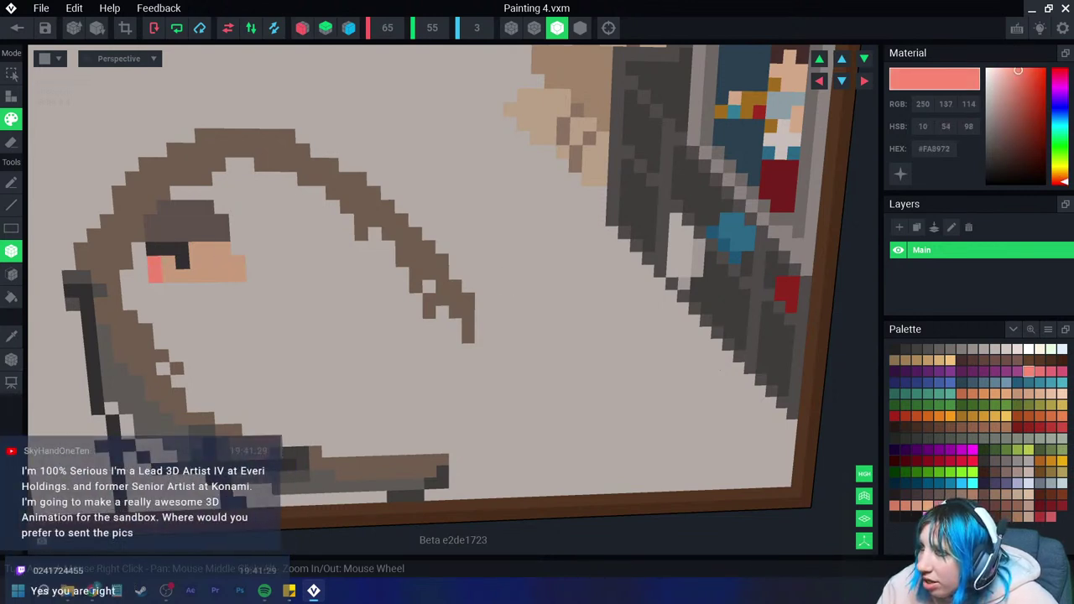
click(1059, 68)
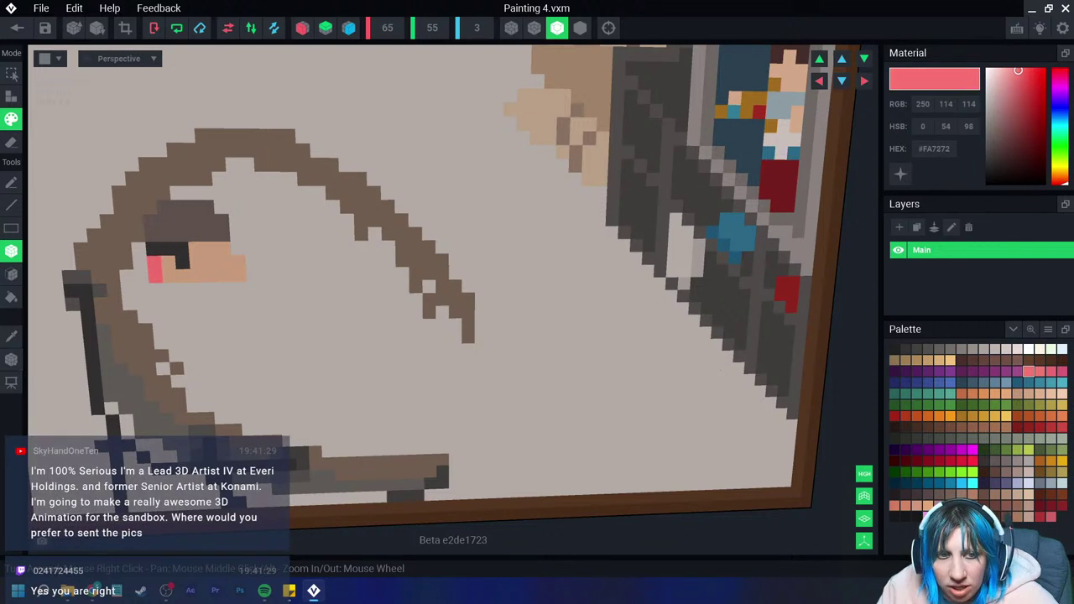
click(1009, 77)
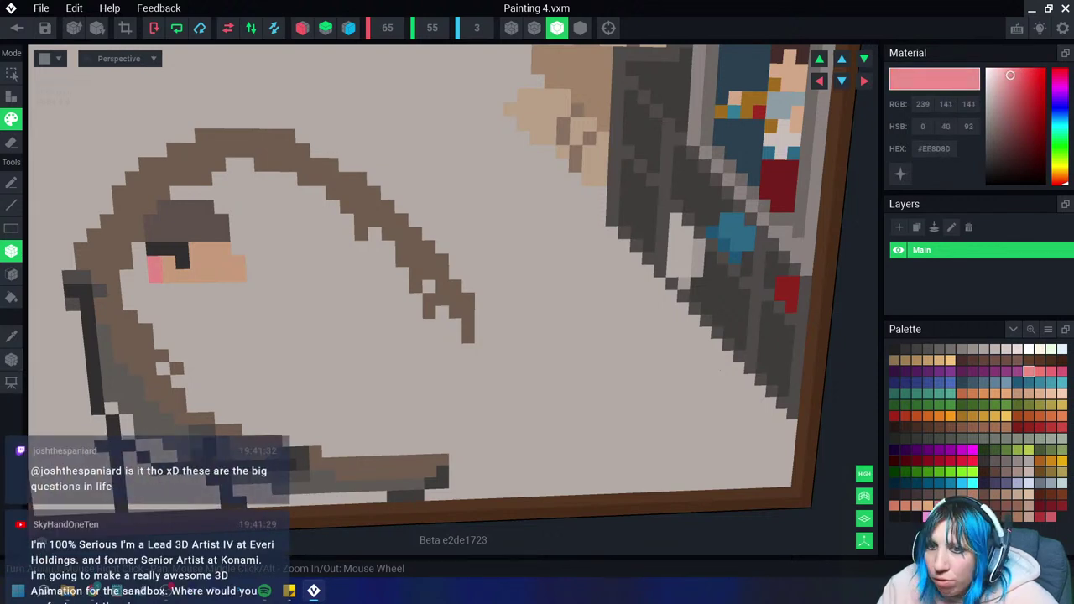
click(1062, 74)
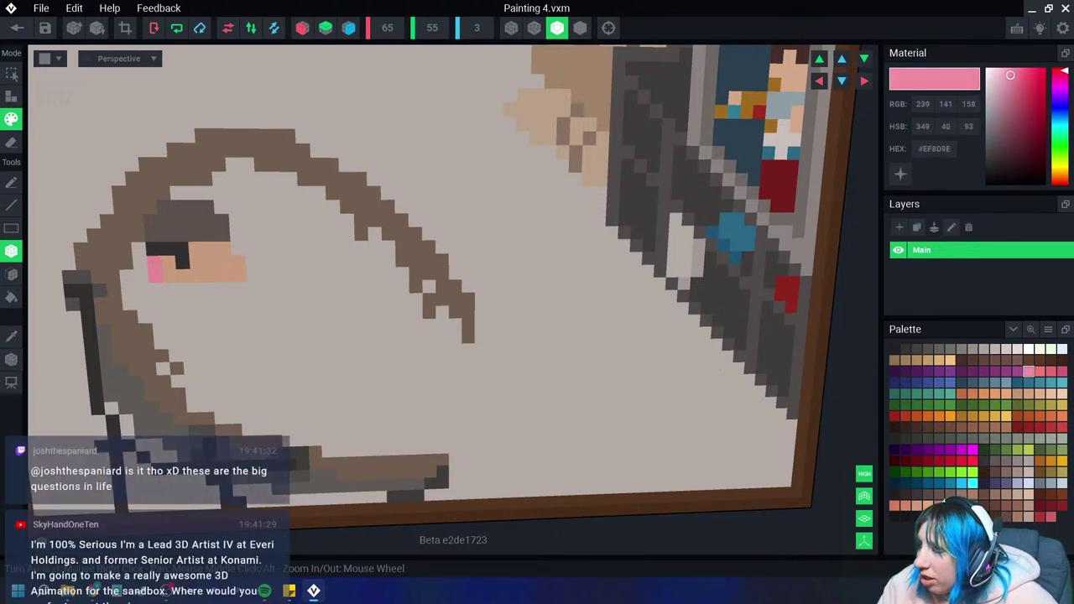
click(1015, 73)
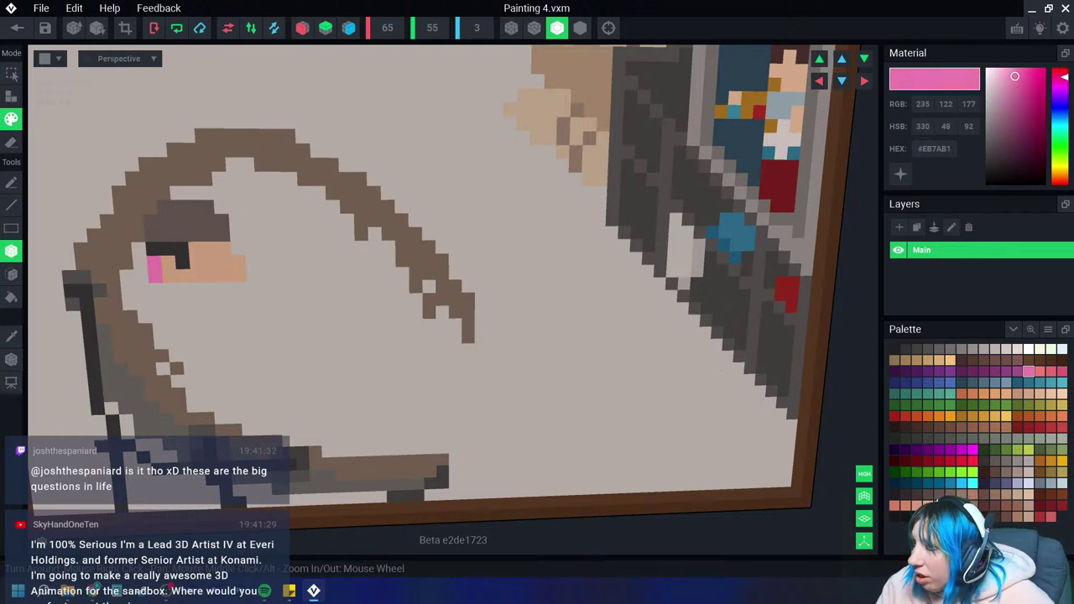
click(1019, 72)
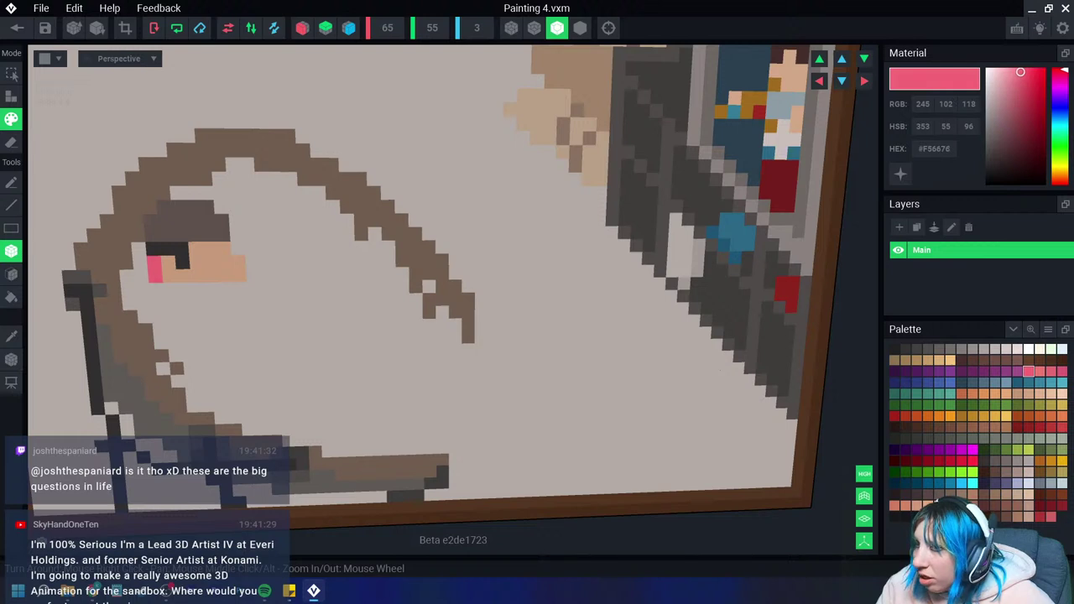
drag(1020, 73, 1022, 73)
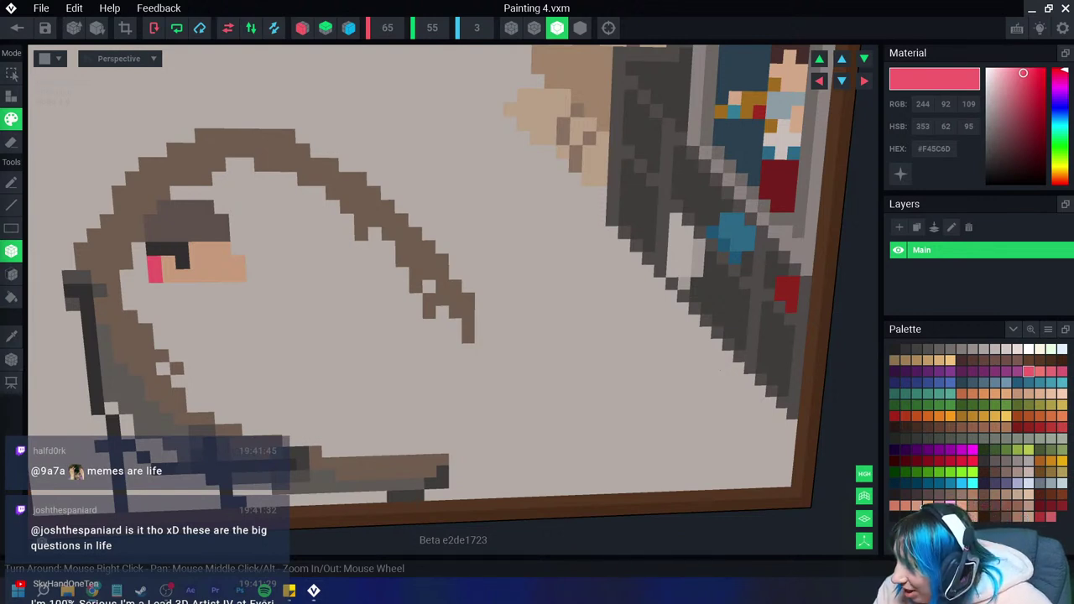
click(906, 505)
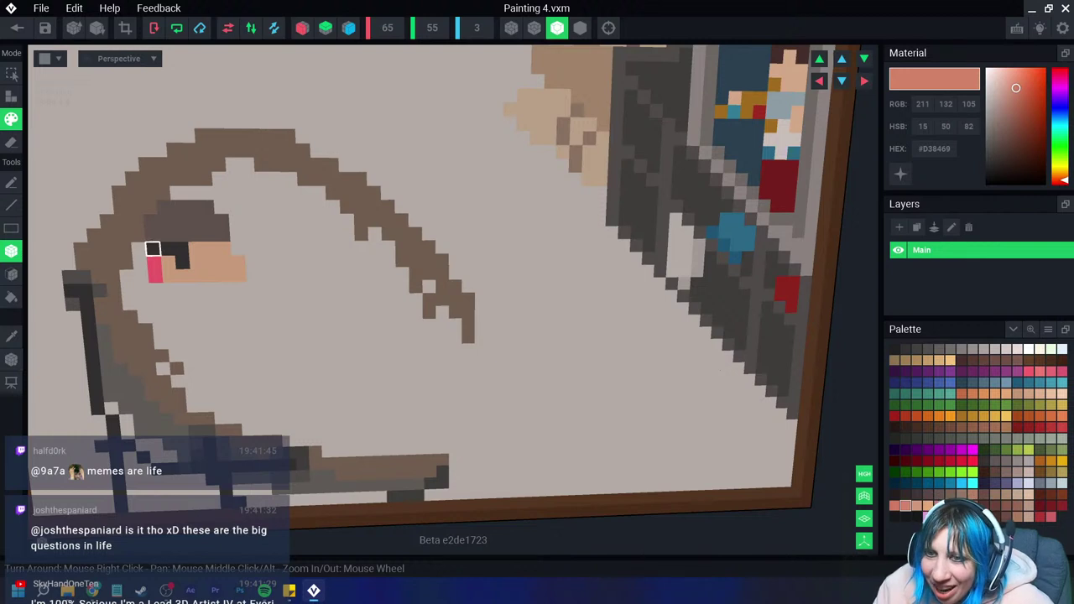
drag(152, 249, 155, 275)
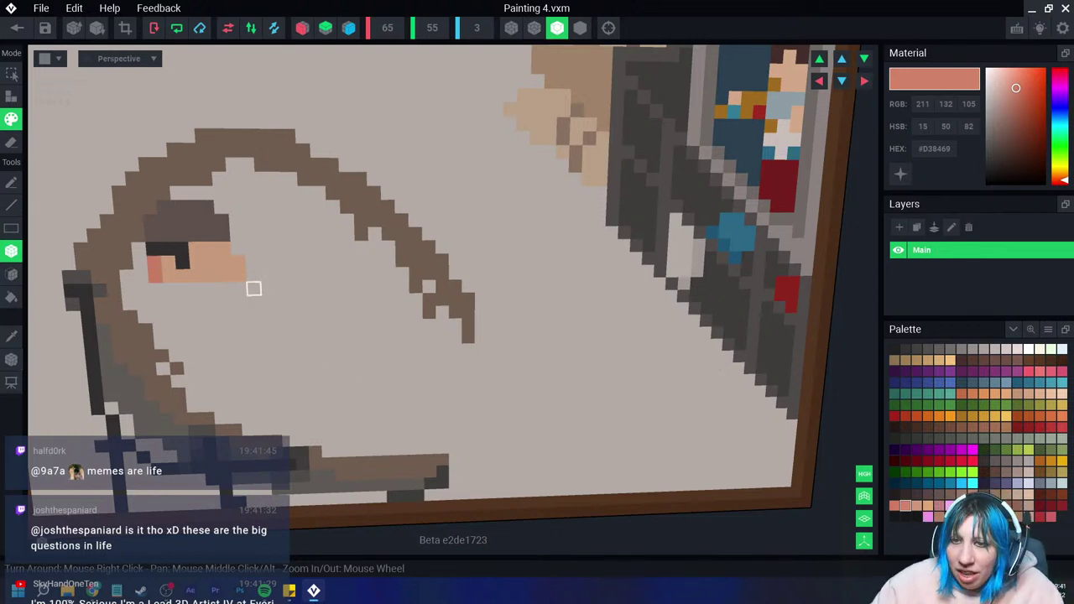
Step: Sample the face's skin tone, paint new rows below the face, then bring up the random number generator
click(12, 336)
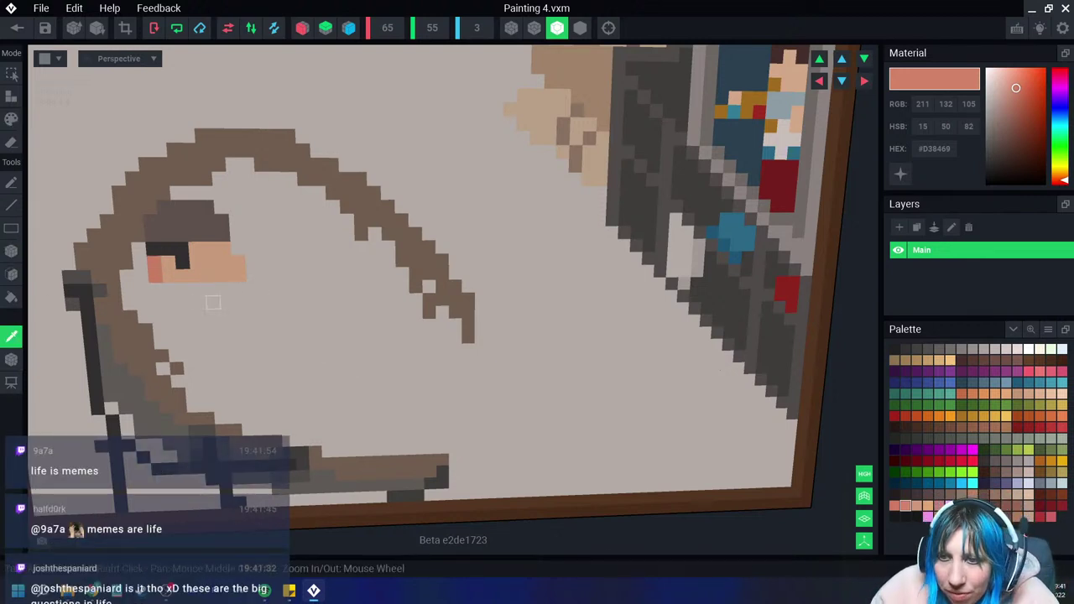
click(184, 289)
drag(171, 290, 226, 289)
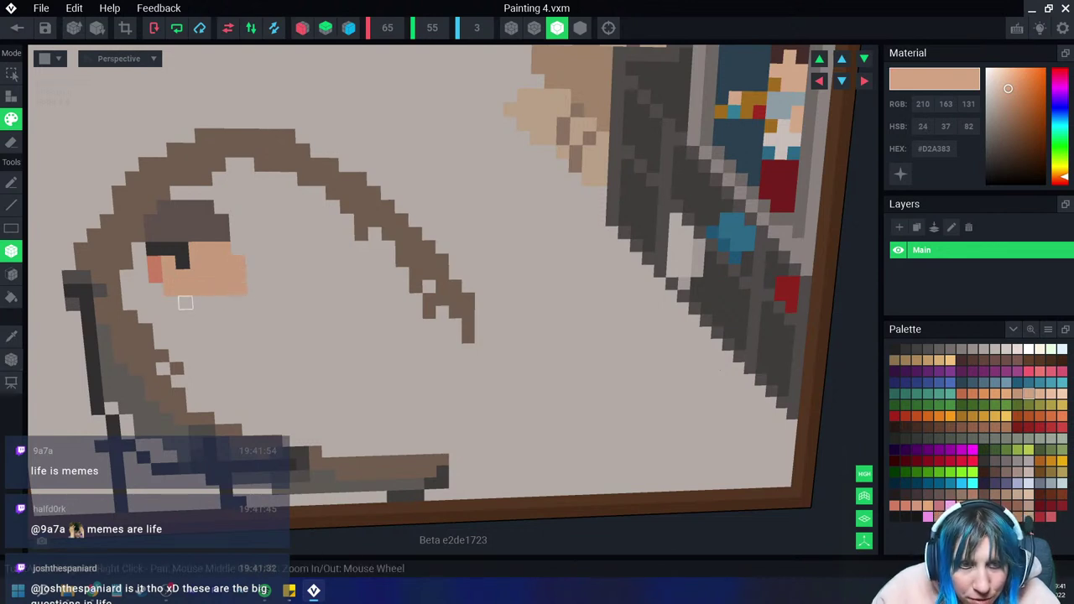
drag(169, 290, 202, 300)
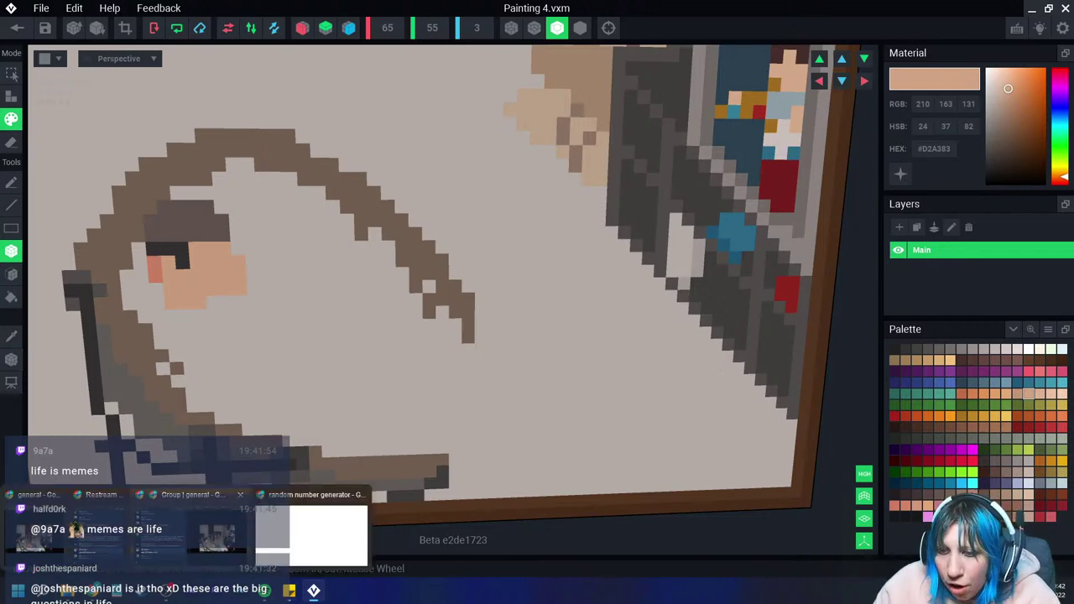
click(313, 528)
Step: Set the generator's Max to 99 (result 58), then return to the Painting 4.vxm canvas
click(366, 211)
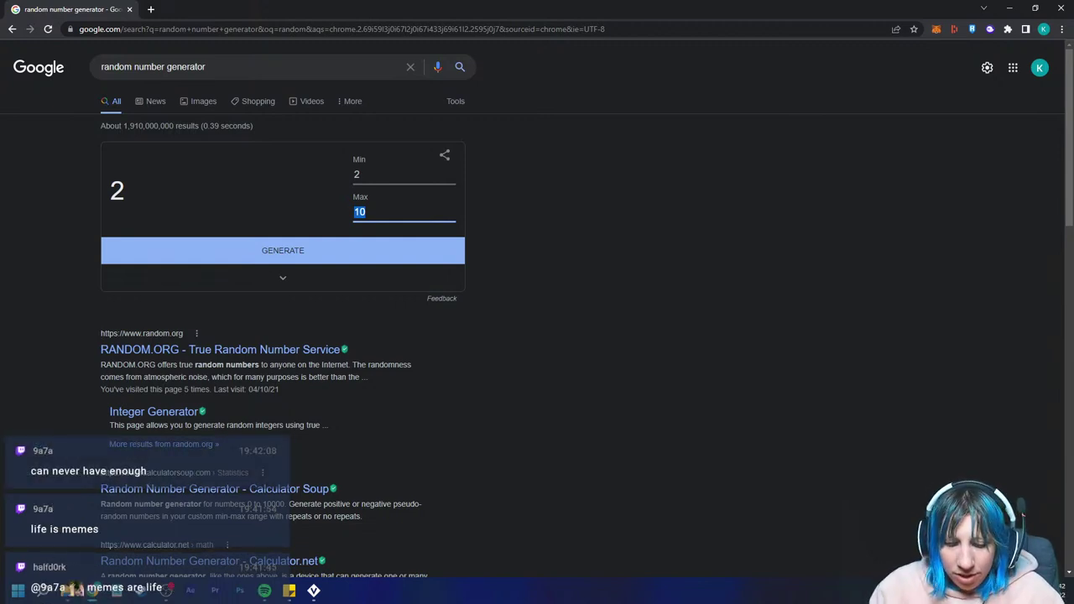
text(99)
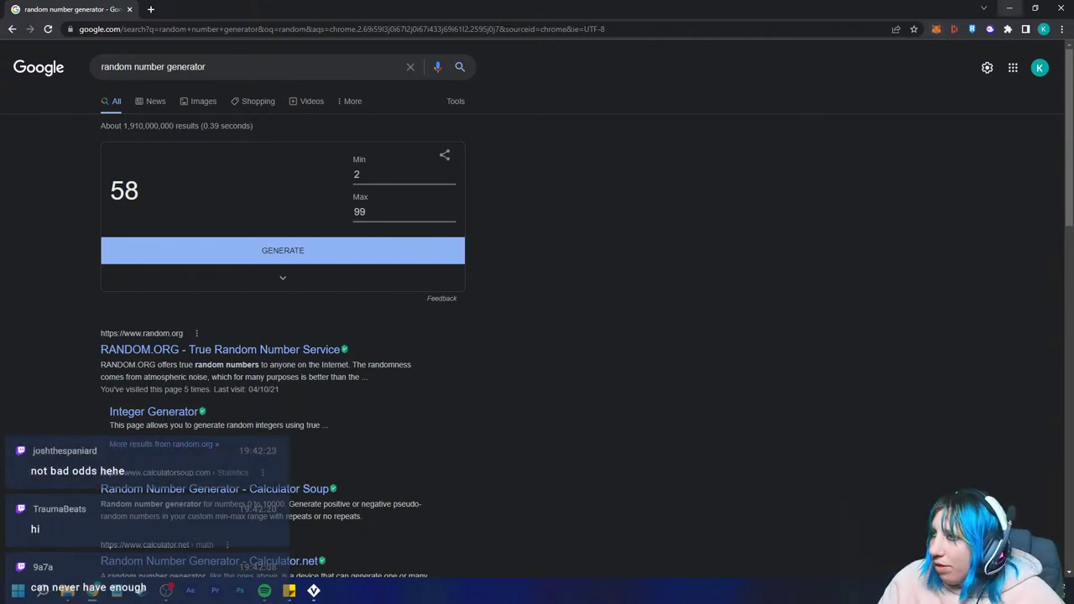
click(1009, 7)
scroll(282, 314, up, 2)
scroll(297, 329, up, 3)
scroll(297, 329, down, 1)
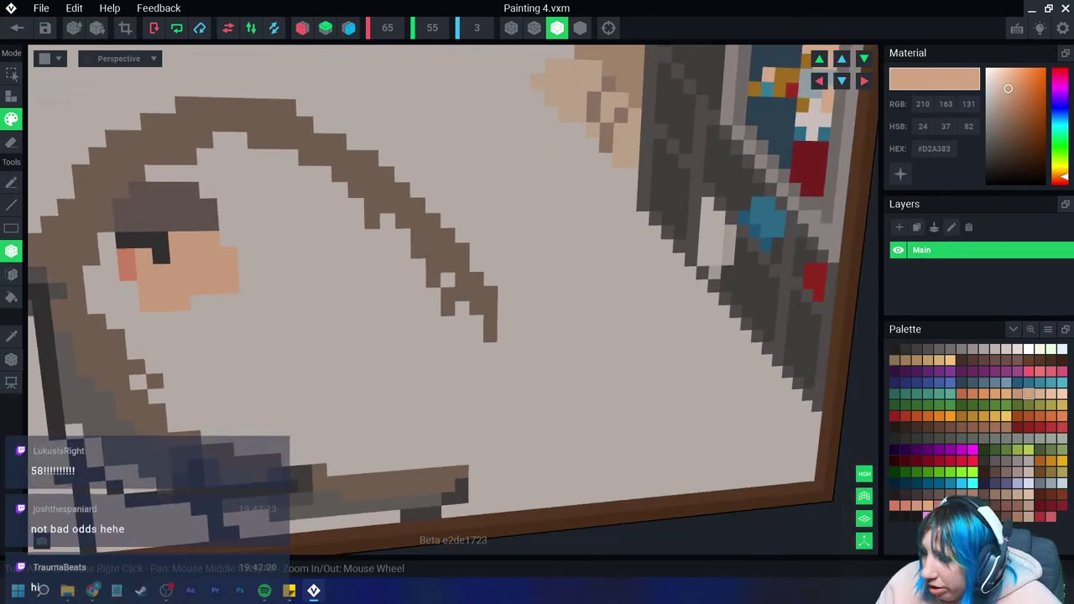
Step: Paint a dark blue scarf row under the face with diagonal slate-blue checks below it
right_drag(265, 330, 328, 343)
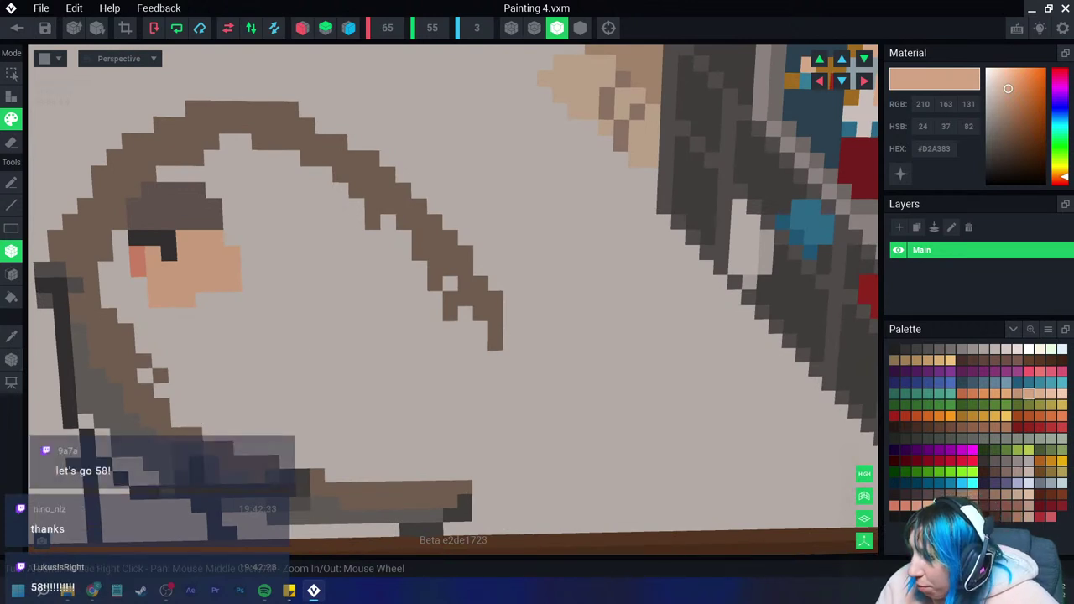
click(1017, 382)
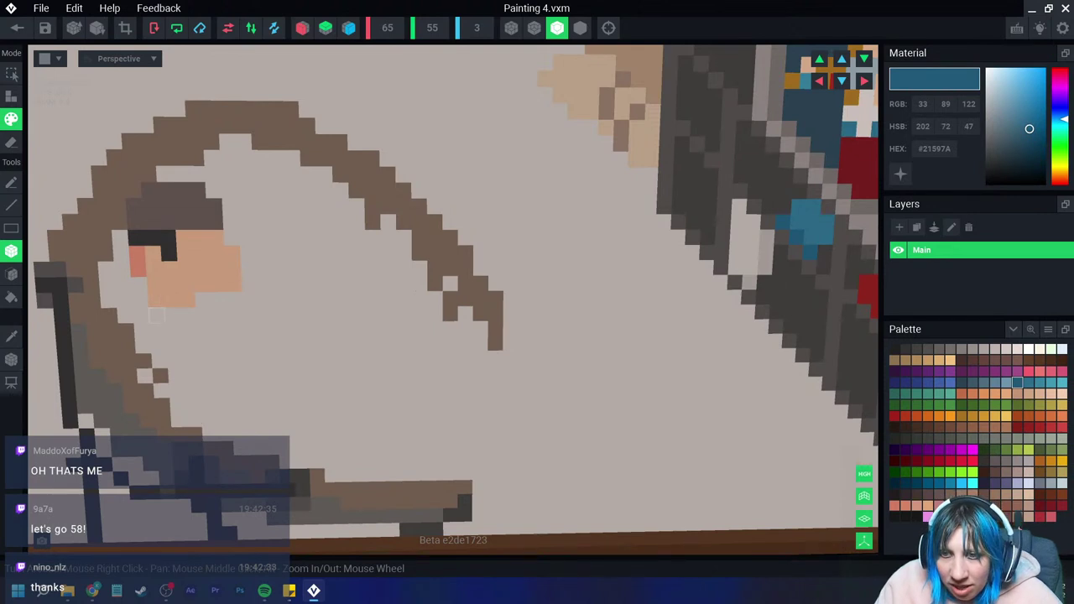
drag(156, 315, 188, 315)
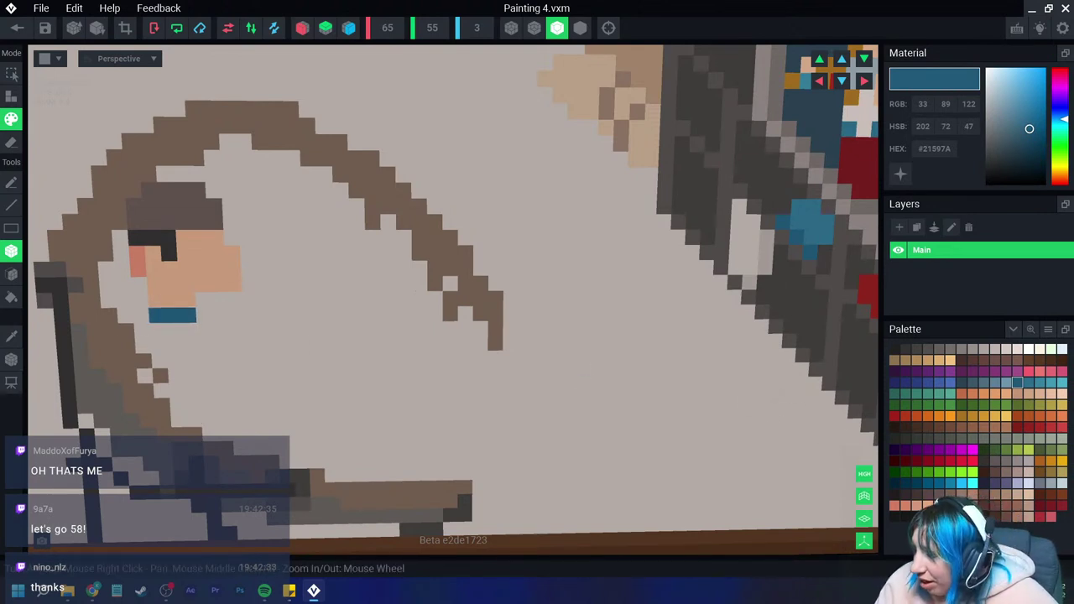
click(972, 382)
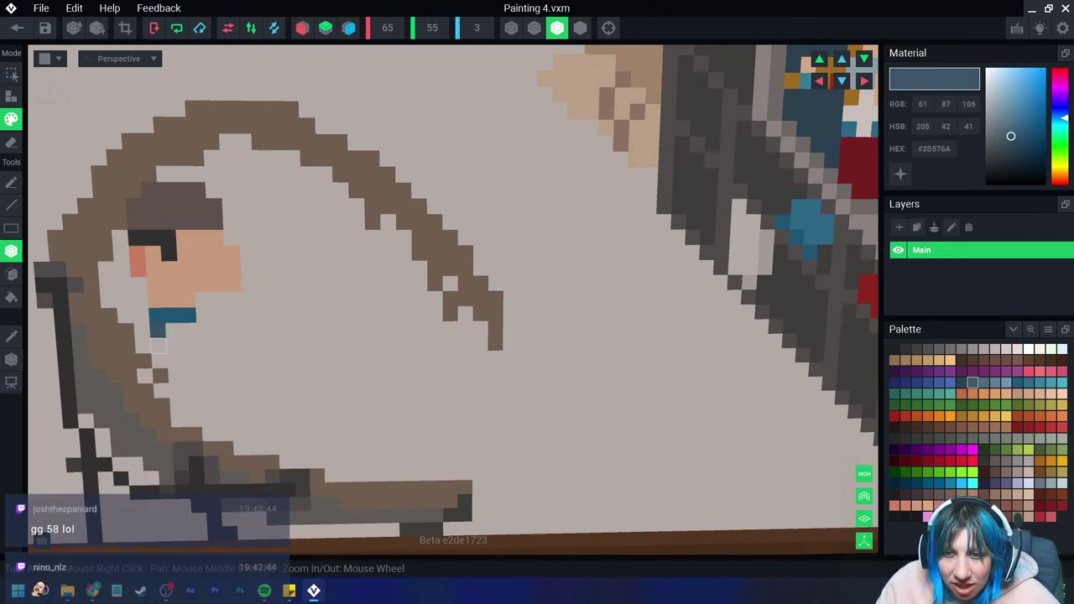
drag(173, 330, 159, 346)
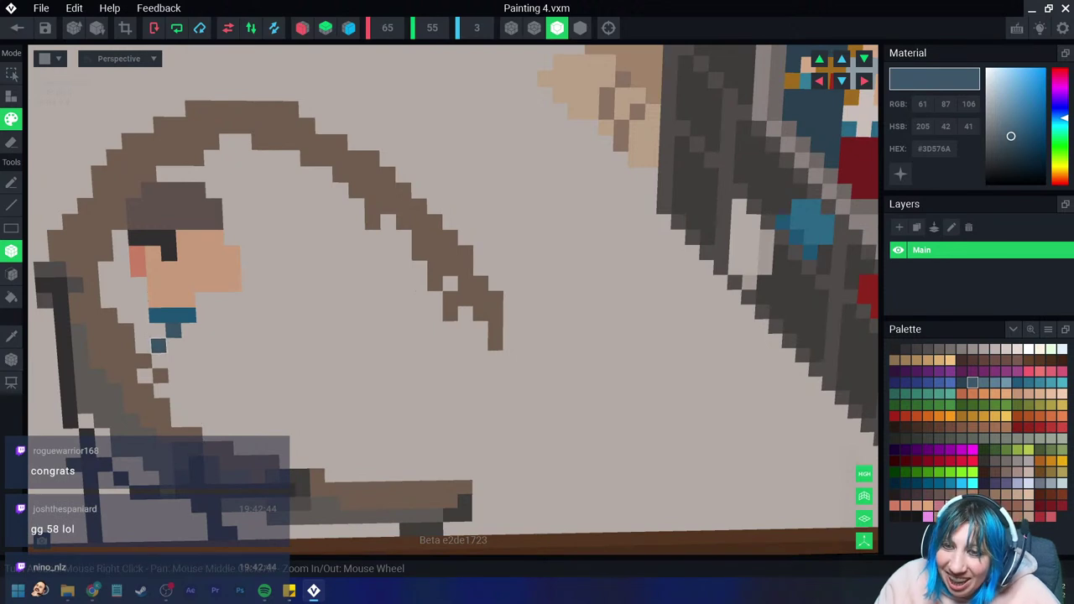
click(219, 315)
click(204, 330)
click(188, 345)
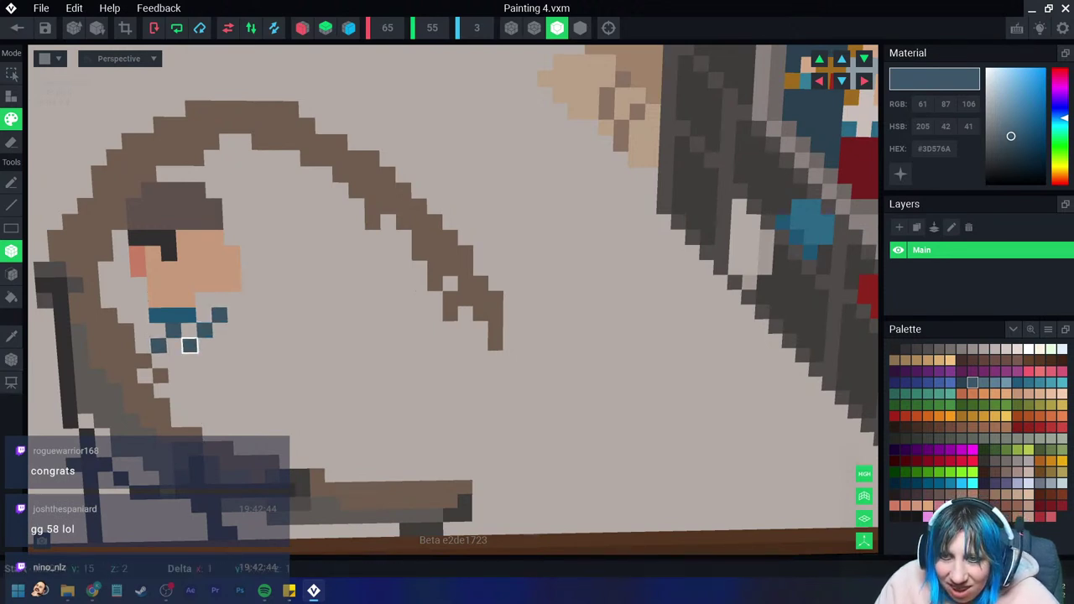
click(173, 360)
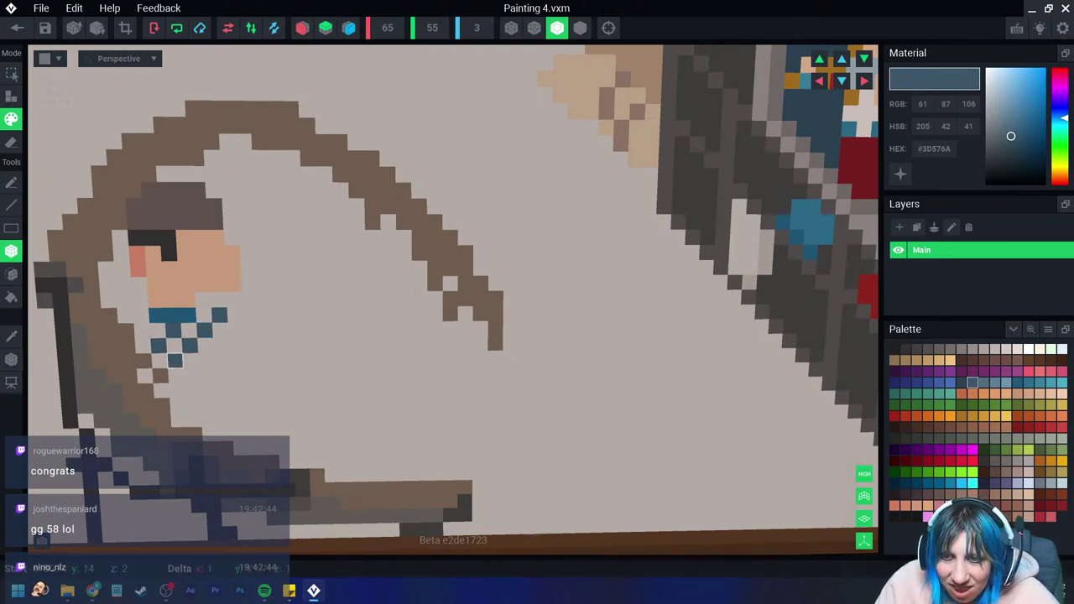
Step: Add a few blue voxels diagonally to the right of the face
click(248, 269)
click(263, 253)
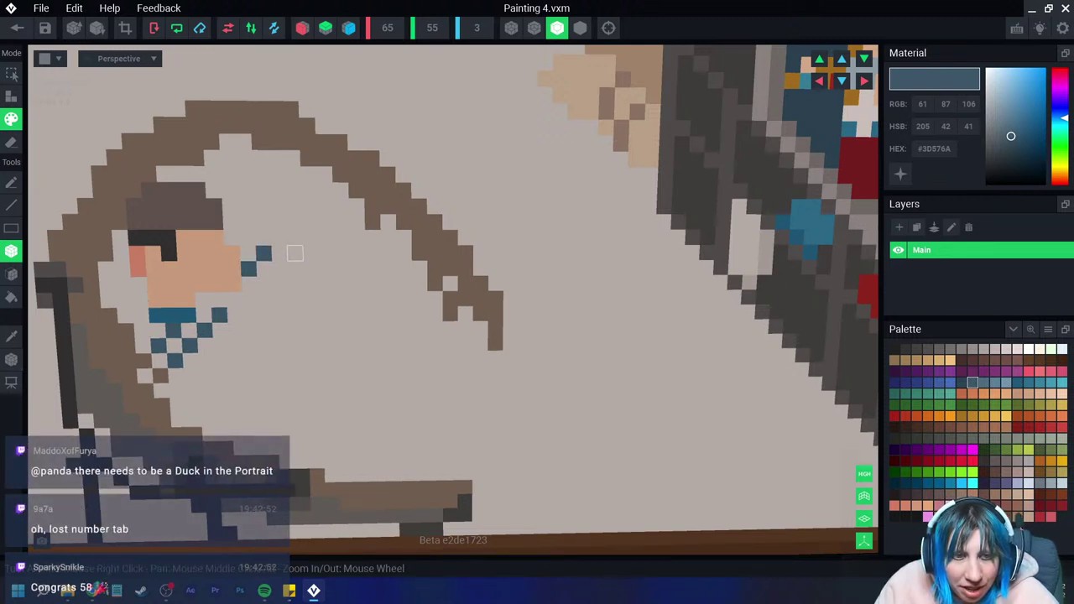
click(295, 253)
click(278, 283)
click(278, 269)
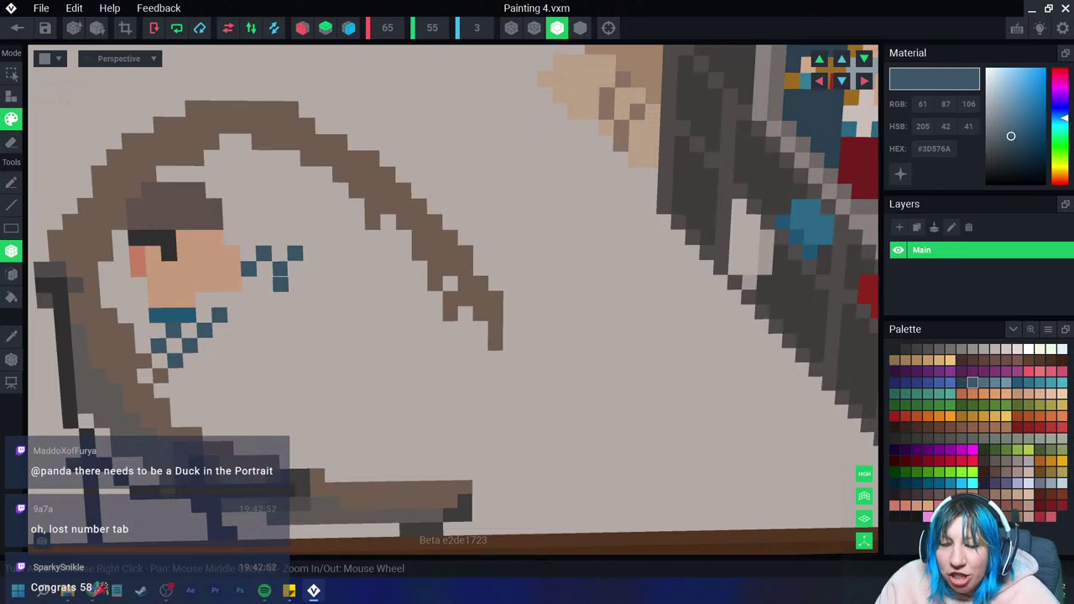
Step: Sample the hat's dark brown and paint extra rows to make the hat taller and wider
scroll(298, 302, down, 2)
scroll(305, 329, up, 3)
scroll(302, 329, up, 2)
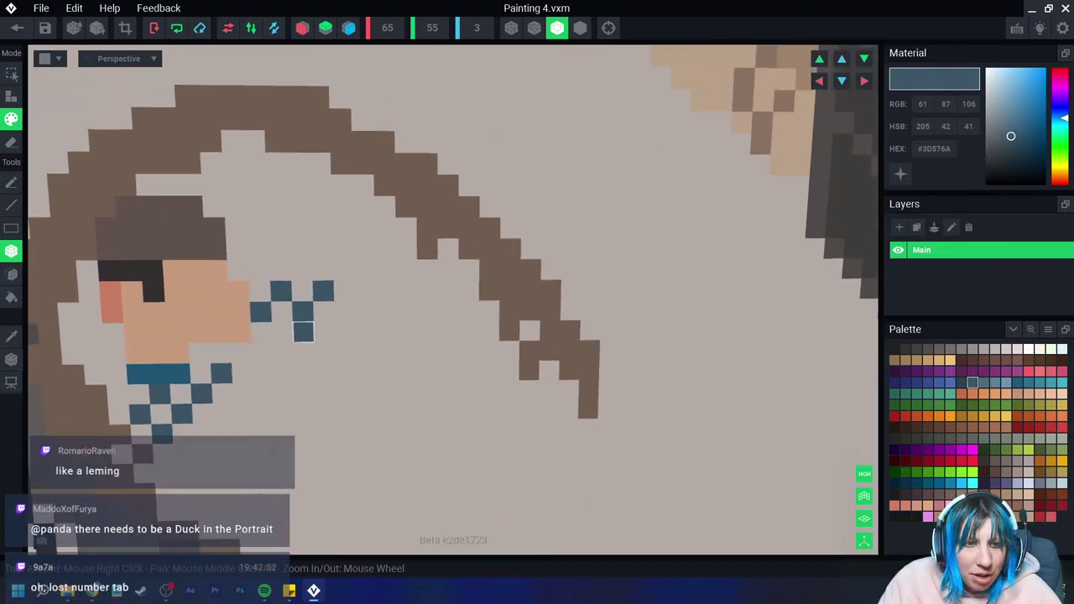
scroll(304, 332, down, 3)
scroll(252, 327, up, 3)
scroll(199, 328, down, 1)
scroll(263, 330, up, 1)
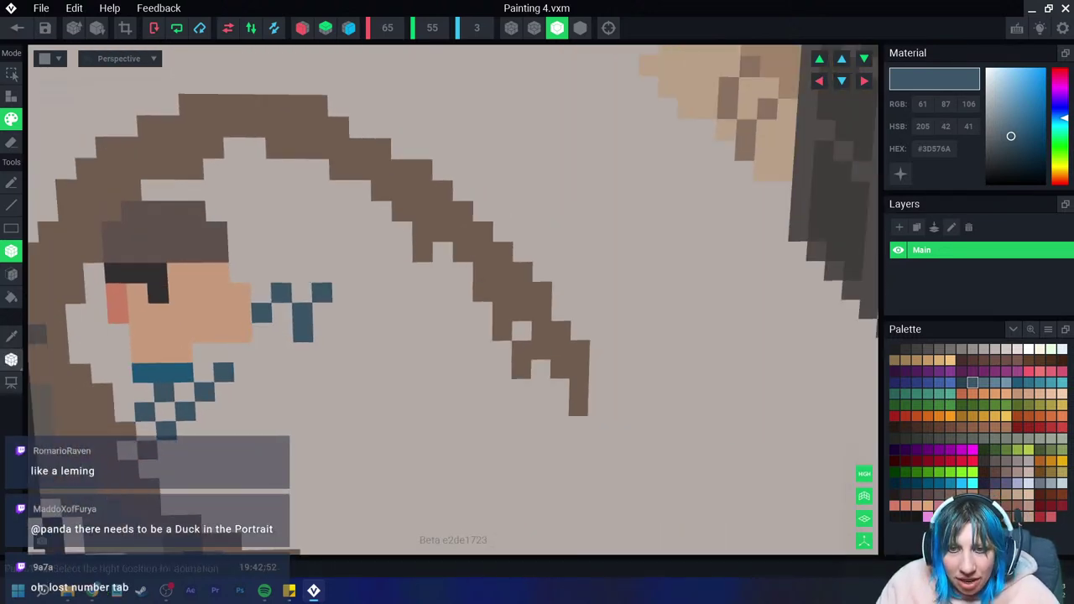
key(i)
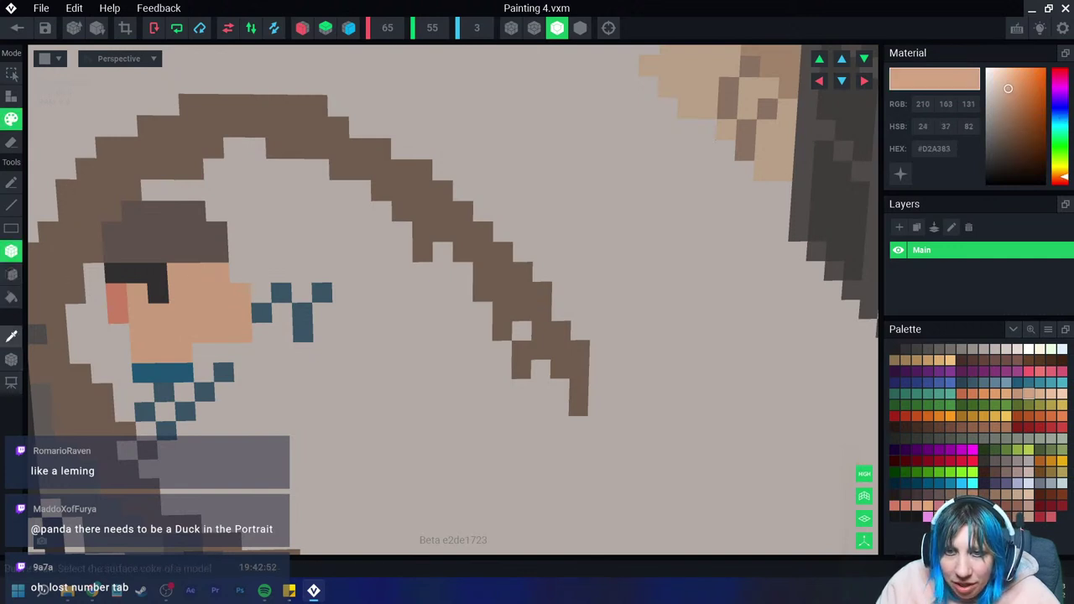
alt+click(217, 232)
click(215, 211)
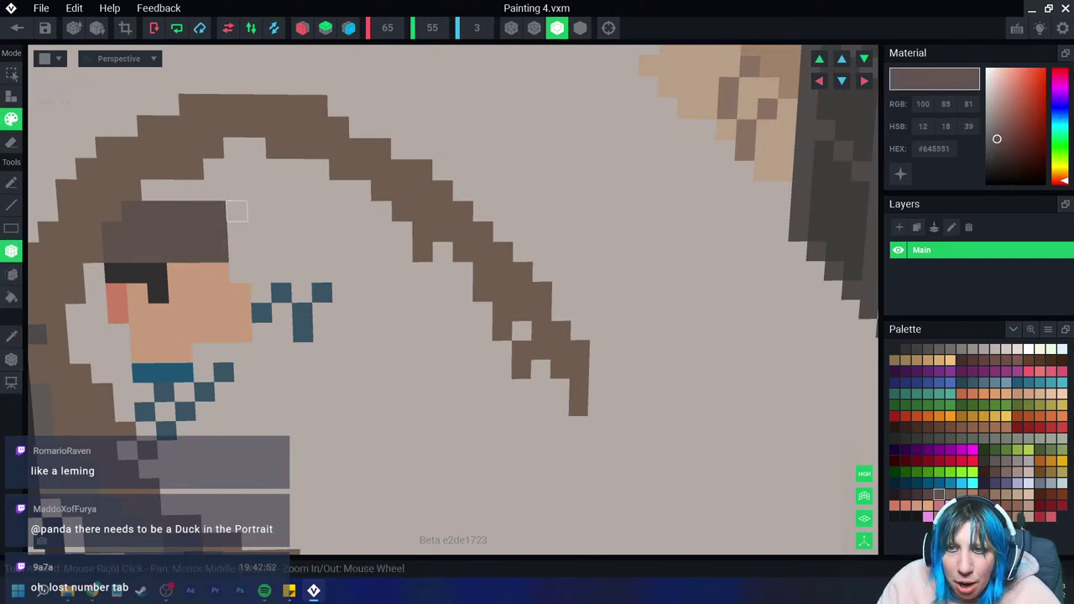
drag(237, 232, 237, 212)
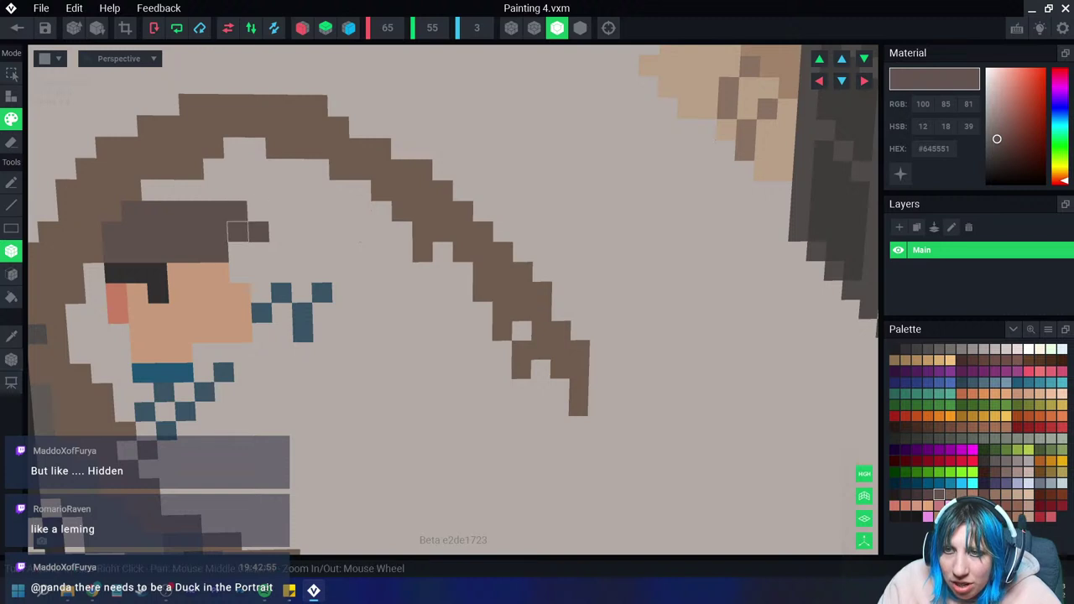
click(131, 211)
mouse_move(134, 192)
mouse_down()
mouse_move(236, 191)
mouse_move(279, 252)
mouse_up()
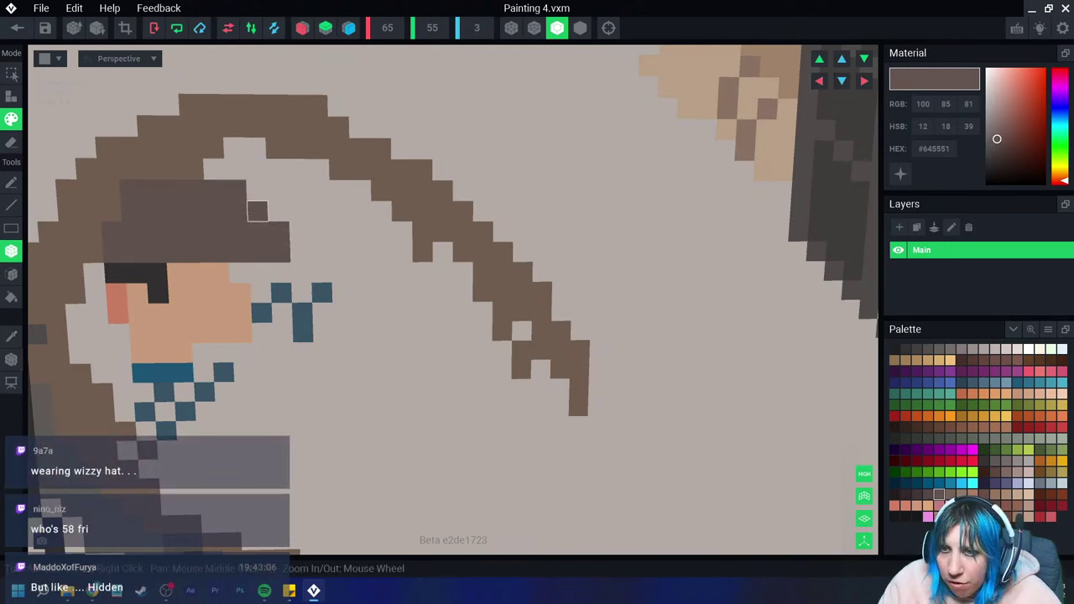
Step: Repaint the blue voxels beside the face in tan skin tone and sample the light grey #BEB4AF
scroll(321, 273, down, 5)
scroll(322, 272, up, 5)
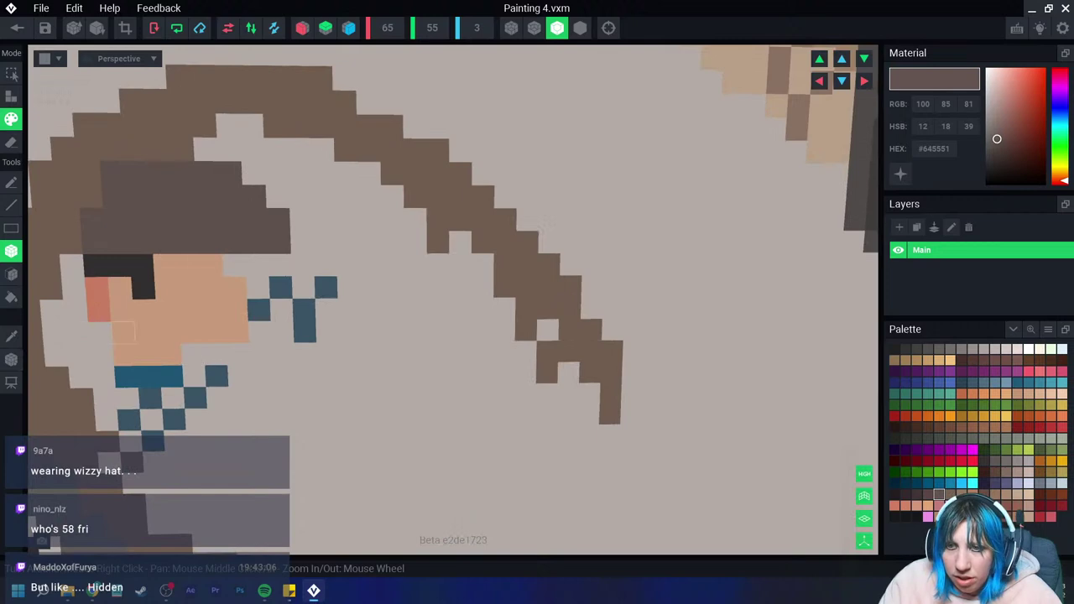
key(i)
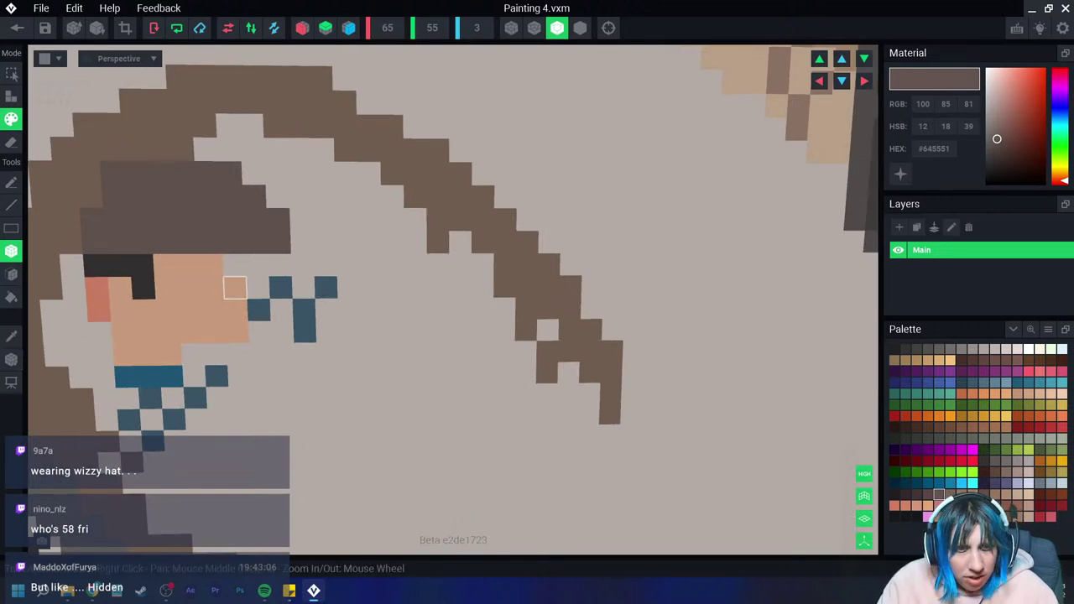
right_drag(326, 232, 302, 305)
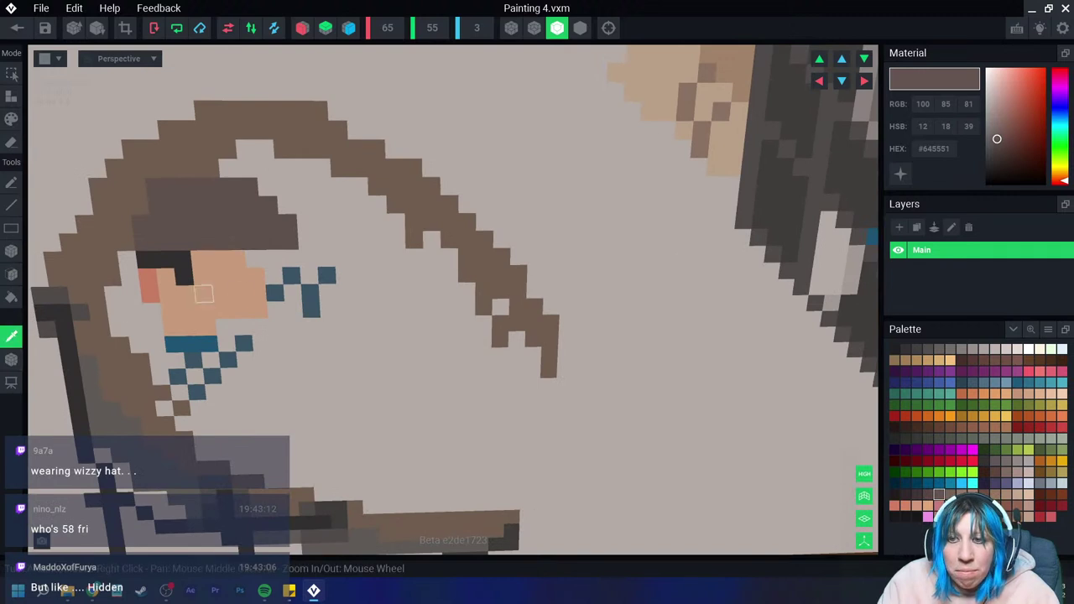
click(254, 258)
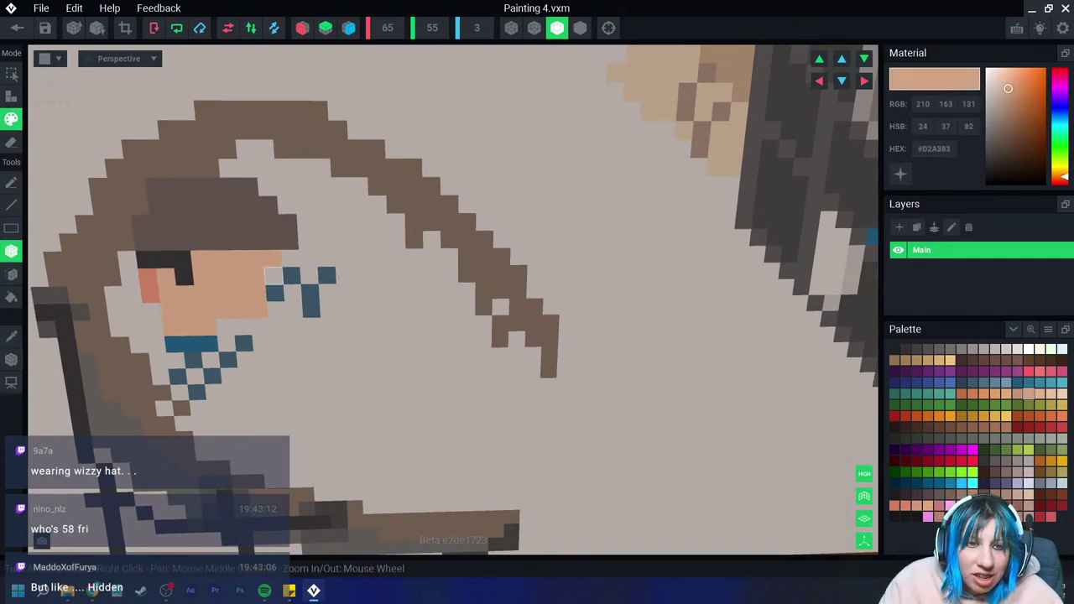
scroll(261, 284, up, 1)
mouse_move(261, 284)
mouse_down()
mouse_move(283, 284)
mouse_move(284, 306)
mouse_move(263, 305)
mouse_move(223, 347)
mouse_up()
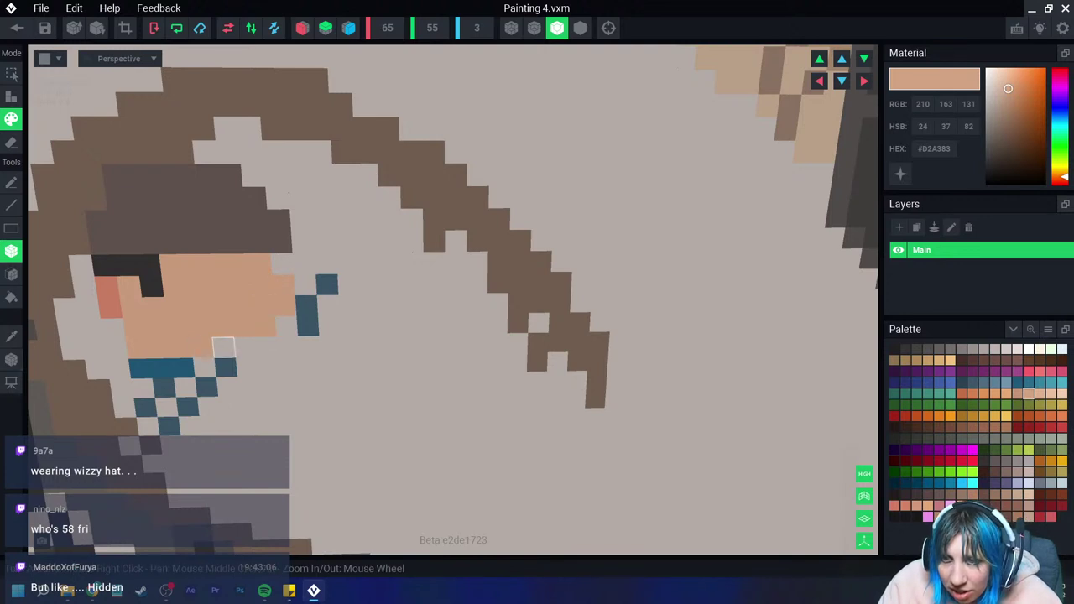
scroll(273, 354, up, 1)
scroll(274, 353, up, 1)
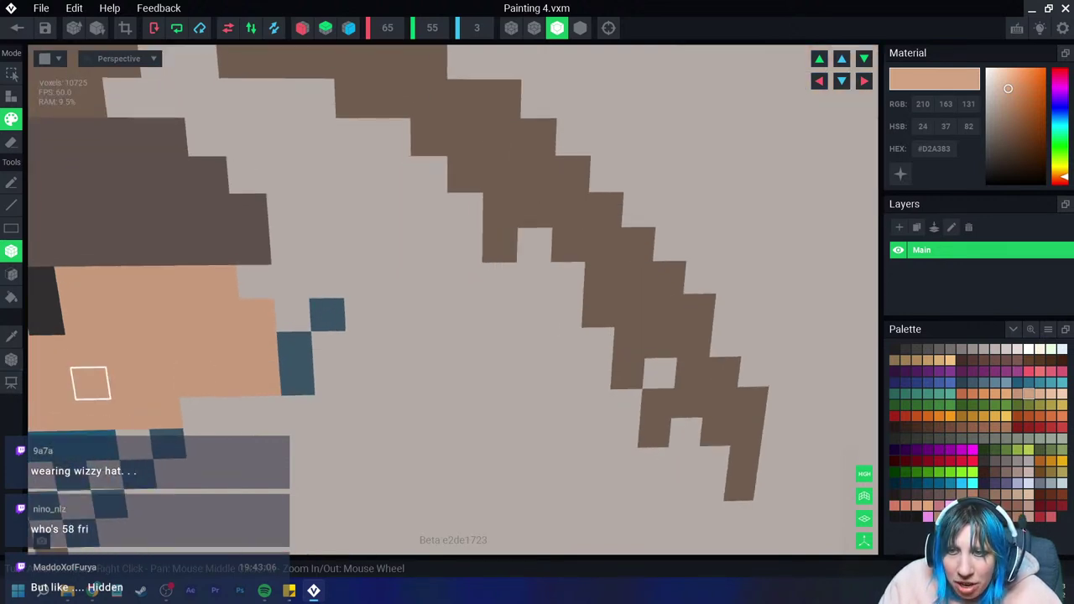
alt+click(329, 347)
Step: Cover two stray blue voxels in grey and widen the dark eye by a few voxels
drag(295, 348, 296, 379)
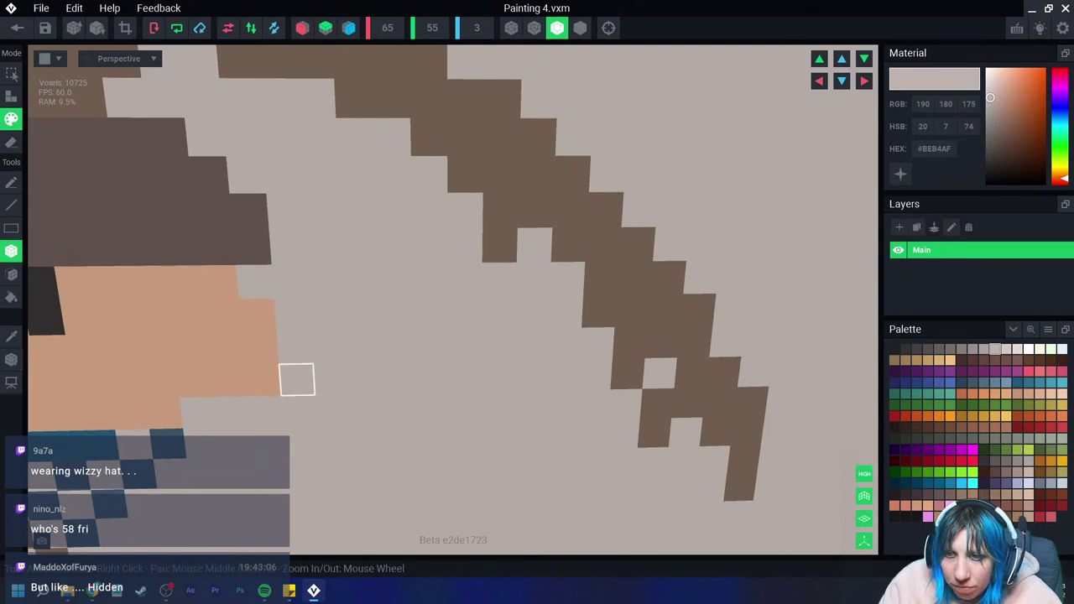
scroll(295, 378, down, 3)
scroll(317, 378, up, 2)
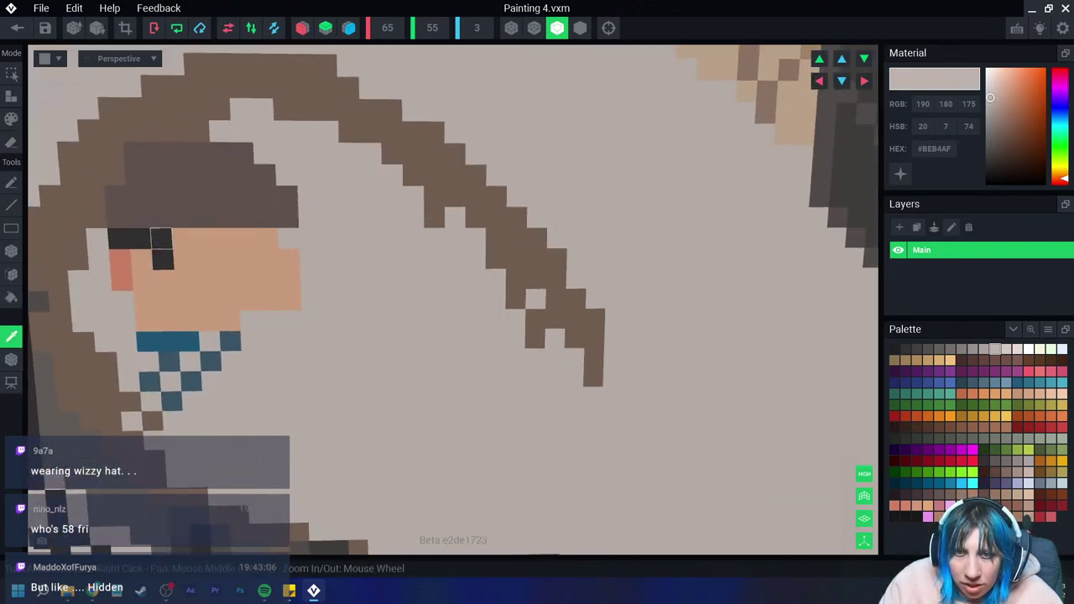
alt+click(162, 238)
drag(184, 238, 204, 239)
click(184, 259)
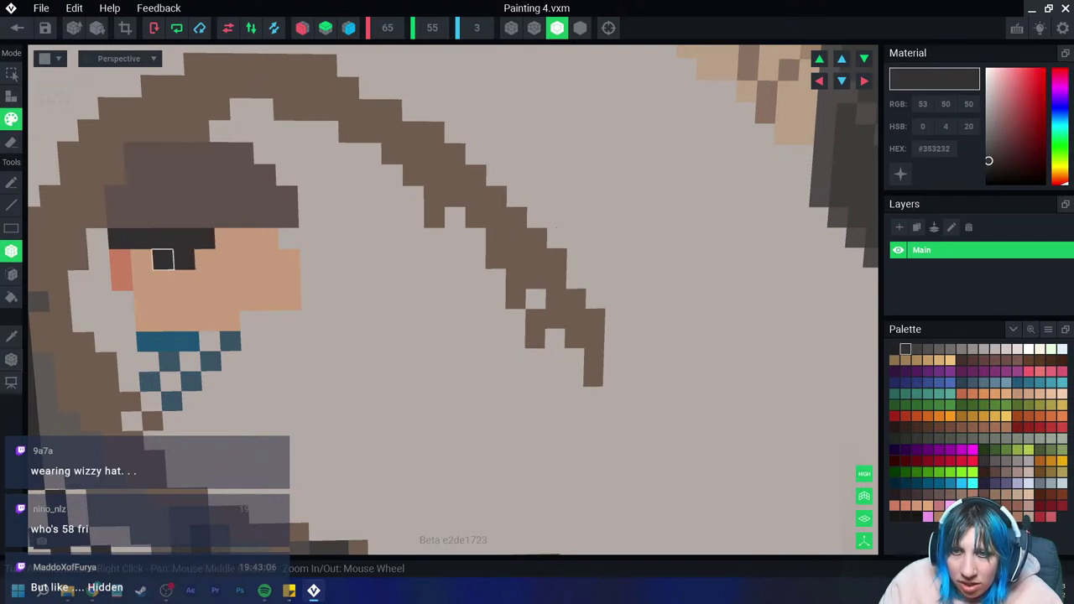
click(185, 280)
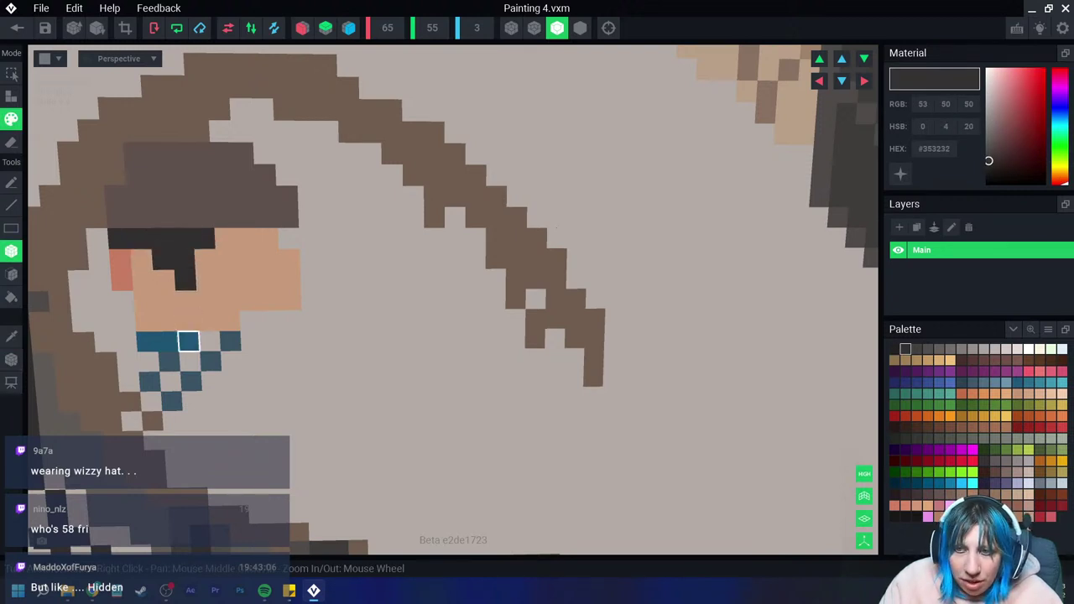
Step: Sample the scarf's blue-grey and paint a row plus an L-shape to the right of the face
right_drag(189, 342, 80, 355)
alt+click(223, 314)
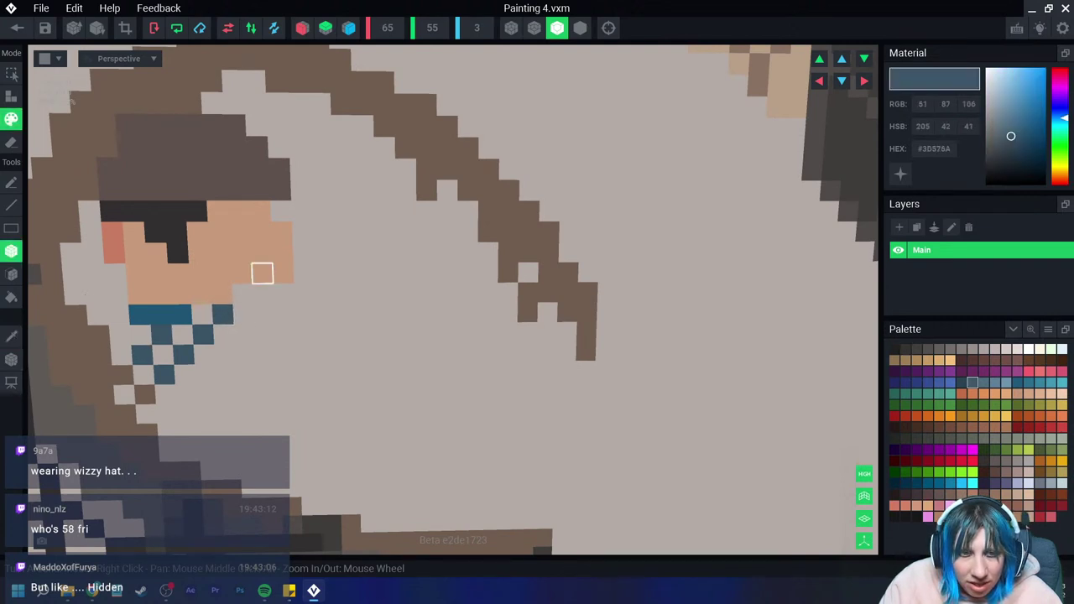
right_drag(261, 271, 303, 252)
drag(303, 253, 343, 253)
click(341, 233)
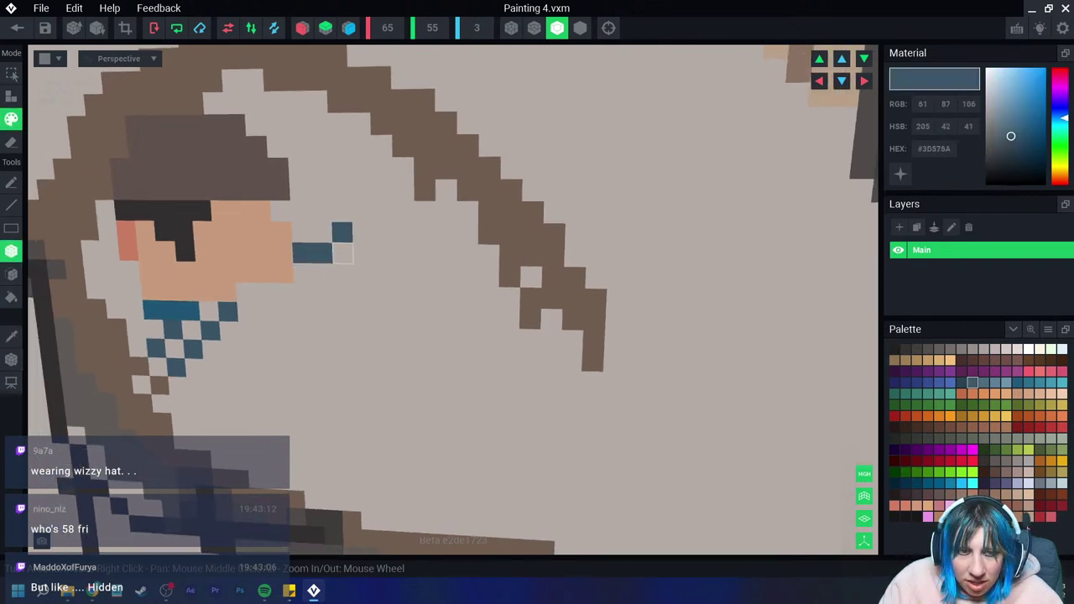
click(363, 274)
click(344, 274)
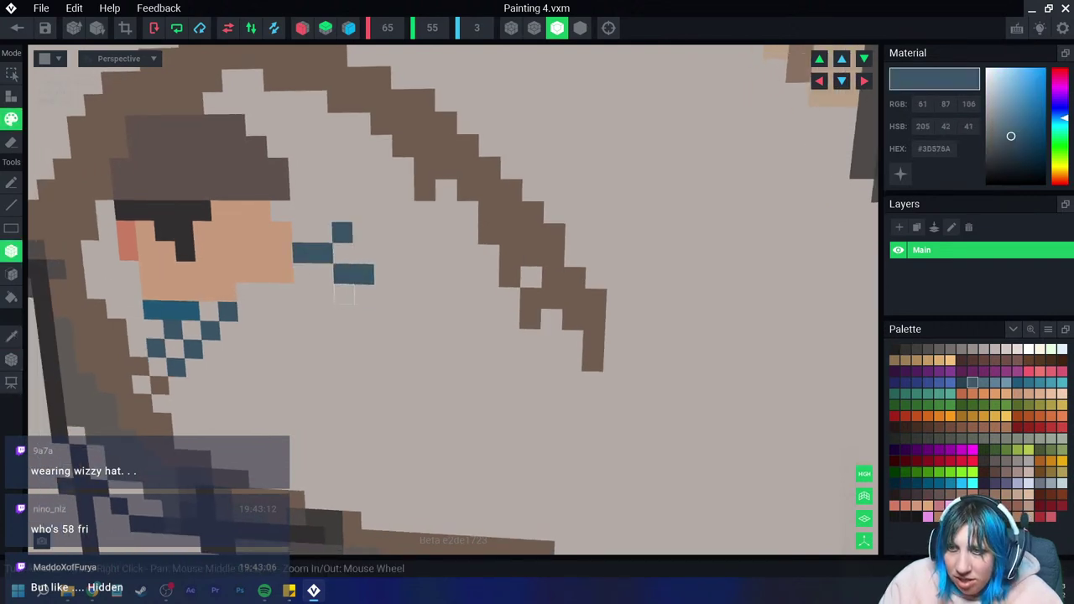
click(343, 295)
Step: Extend the blue checker down the chest, then choose golden ochre #D4972E as the paint colour
right_drag(304, 331, 317, 317)
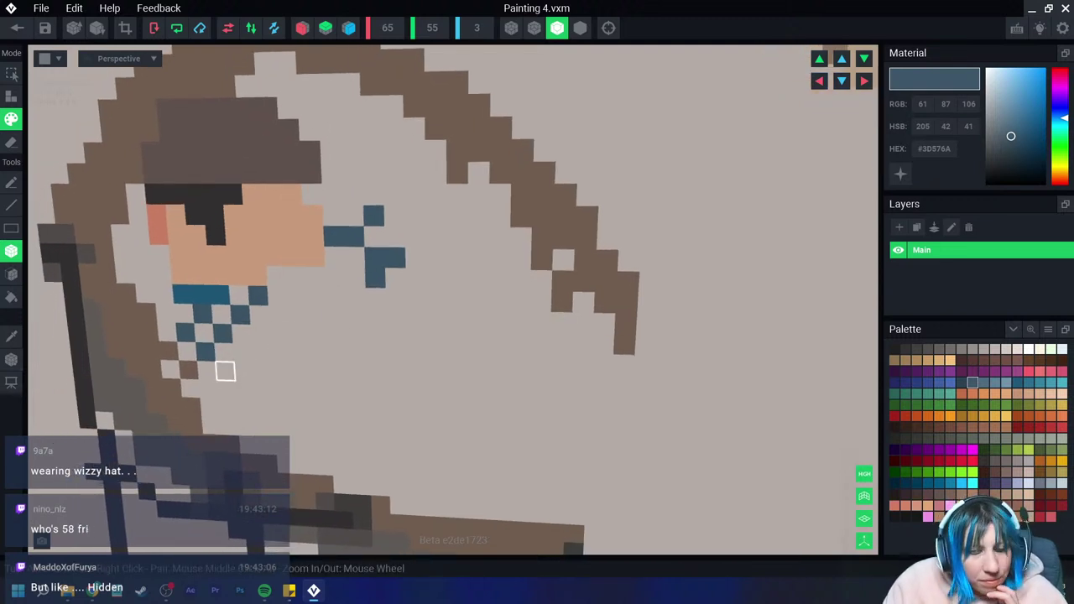
mouse_move(225, 370)
mouse_down()
mouse_move(207, 366)
mouse_move(226, 390)
mouse_up()
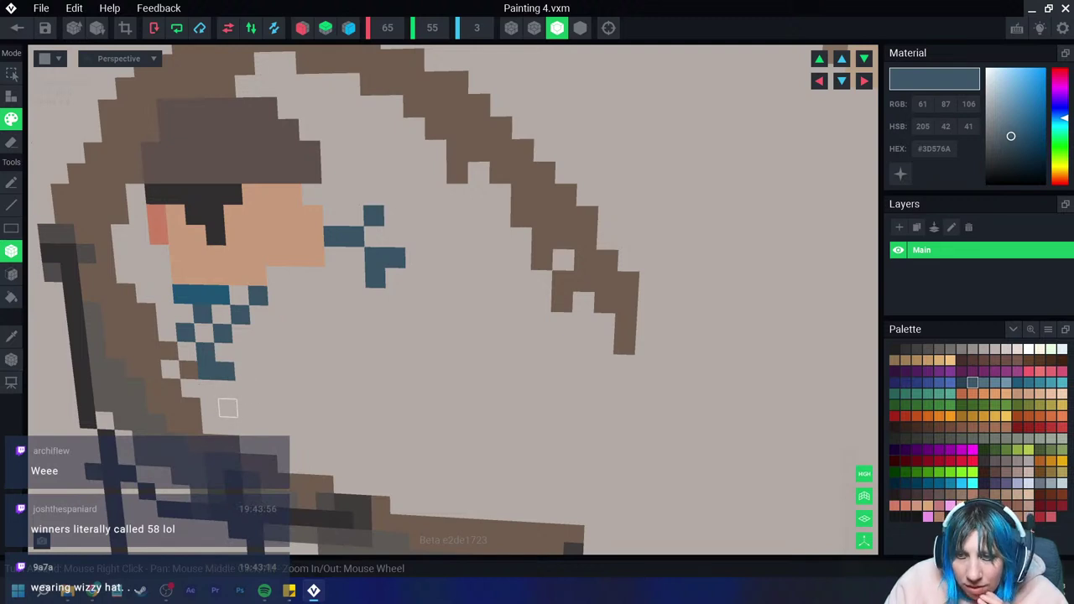
drag(244, 389, 226, 390)
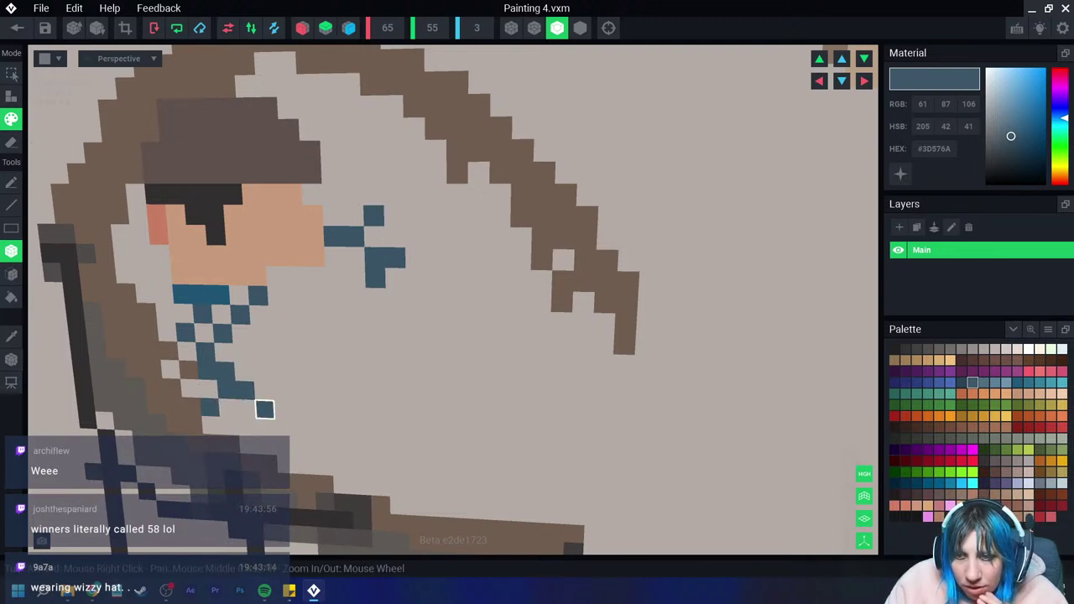
click(264, 409)
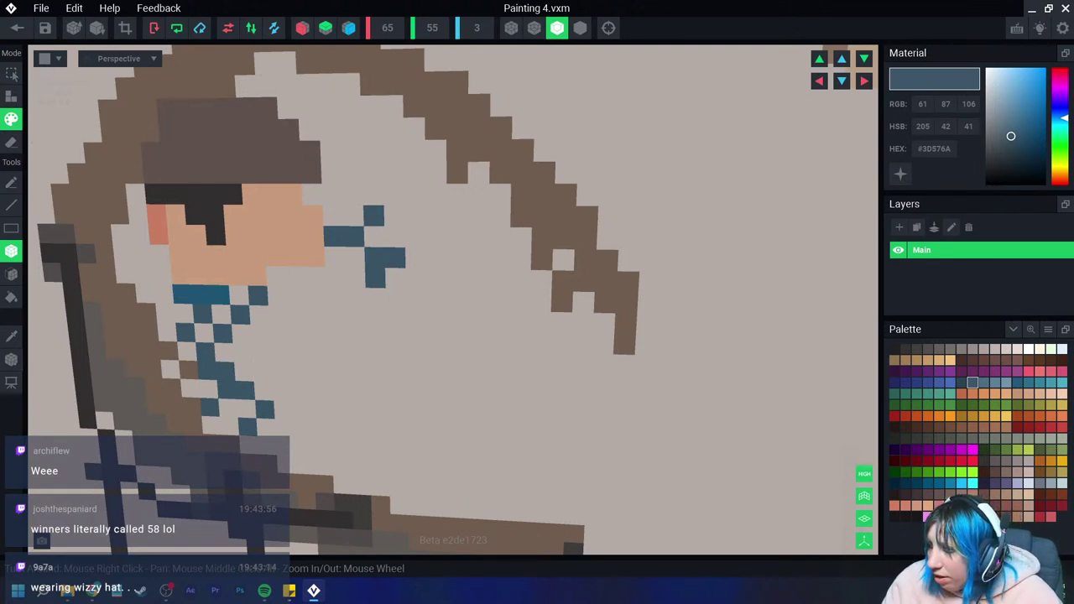
click(984, 415)
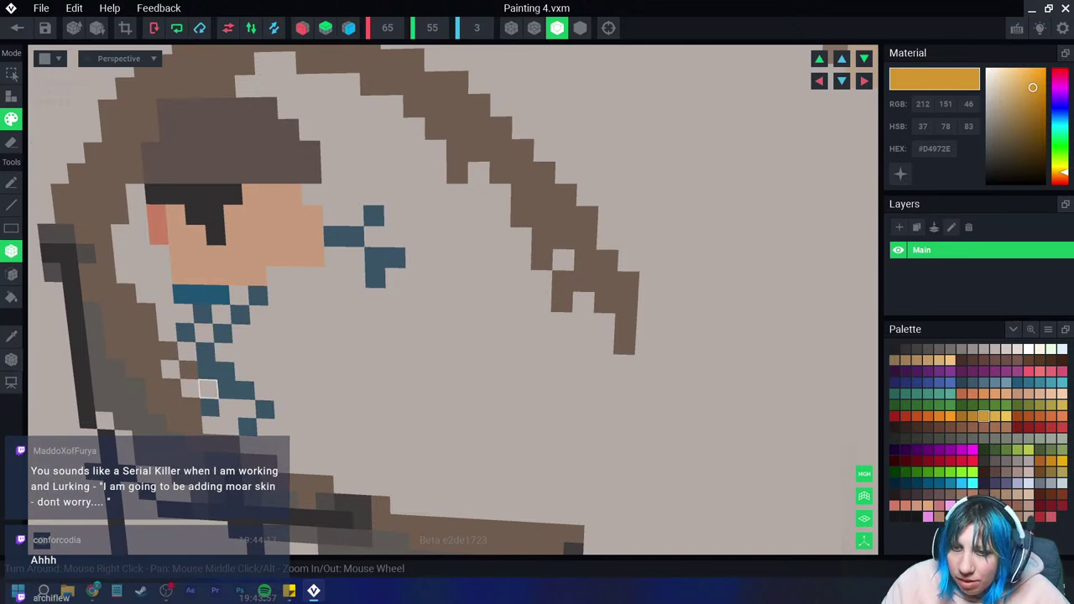
Step: Turn scarf checker voxels, the blue voxels beside the face and the tie orange
mouse_move(208, 389)
mouse_down()
mouse_move(245, 409)
mouse_move(211, 426)
mouse_up()
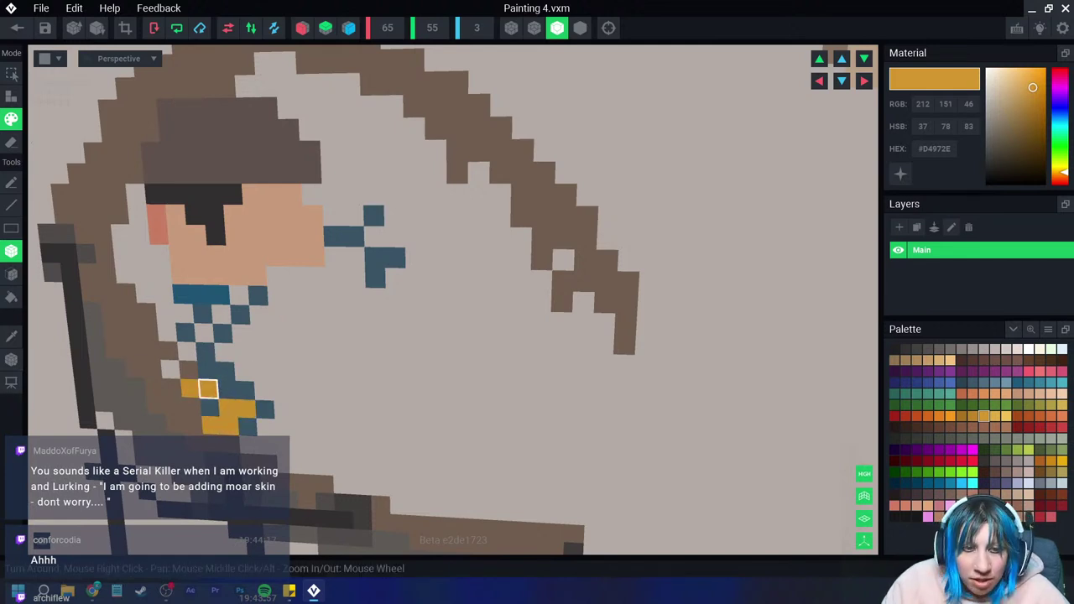
click(204, 333)
click(220, 313)
click(239, 295)
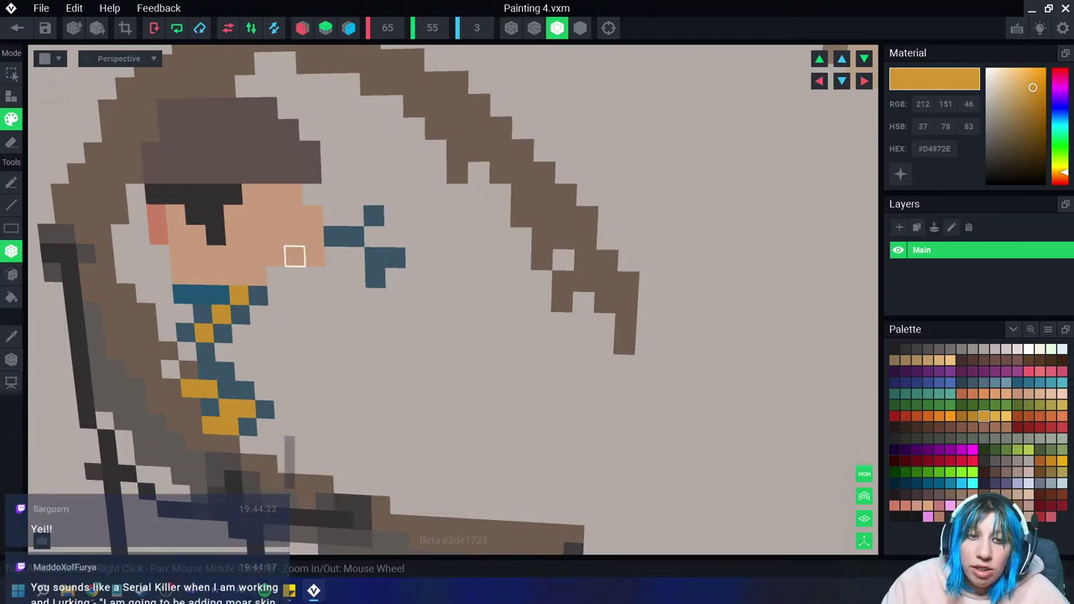
drag(352, 216, 334, 215)
click(395, 236)
click(374, 237)
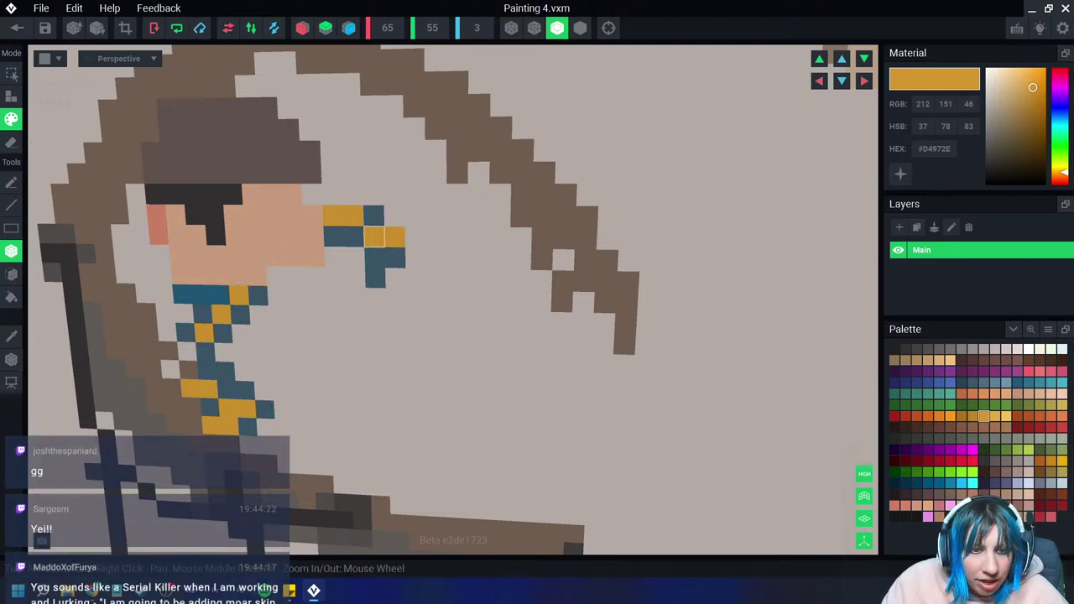
click(334, 257)
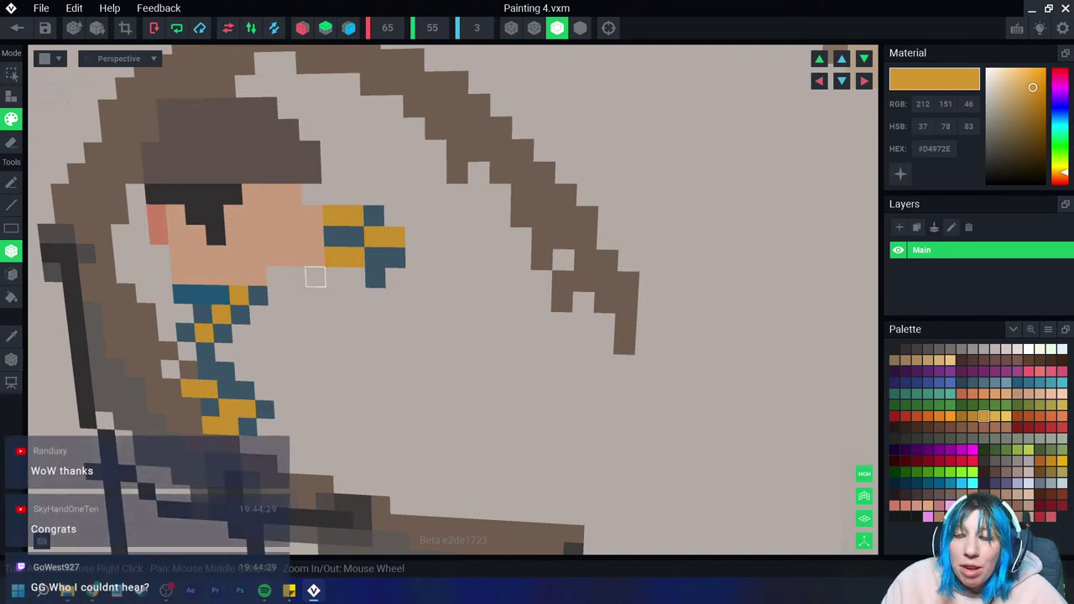
mouse_move(280, 316)
mouse_down()
mouse_move(259, 315)
mouse_move(224, 352)
mouse_up()
click(224, 351)
Step: Fill a large orange torso block right of the mouth, extending it down and right
mouse_move(314, 276)
mouse_down()
mouse_move(355, 278)
mouse_move(317, 317)
mouse_move(278, 316)
mouse_move(254, 381)
mouse_move(336, 317)
mouse_move(396, 298)
mouse_move(300, 374)
mouse_move(357, 337)
mouse_move(312, 411)
mouse_move(266, 427)
mouse_move(320, 411)
mouse_move(377, 357)
mouse_up()
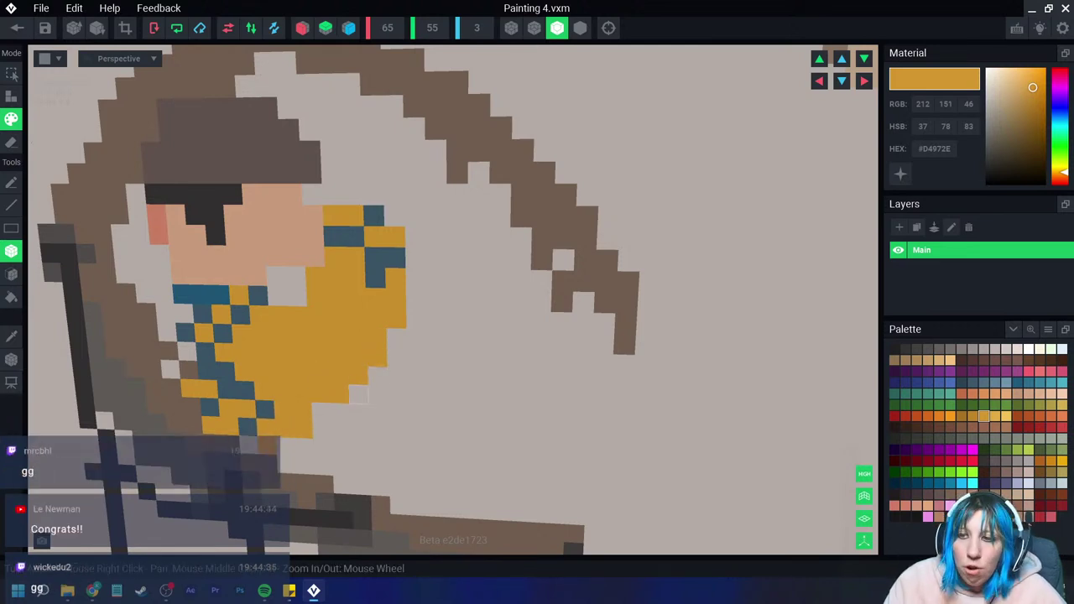
mouse_move(359, 395)
mouse_down()
mouse_move(395, 395)
mouse_move(376, 355)
mouse_move(436, 395)
mouse_move(396, 337)
mouse_move(457, 379)
mouse_up()
mouse_move(285, 436)
mouse_down()
mouse_move(341, 449)
mouse_move(302, 408)
mouse_move(450, 415)
mouse_move(341, 467)
mouse_move(342, 484)
mouse_up()
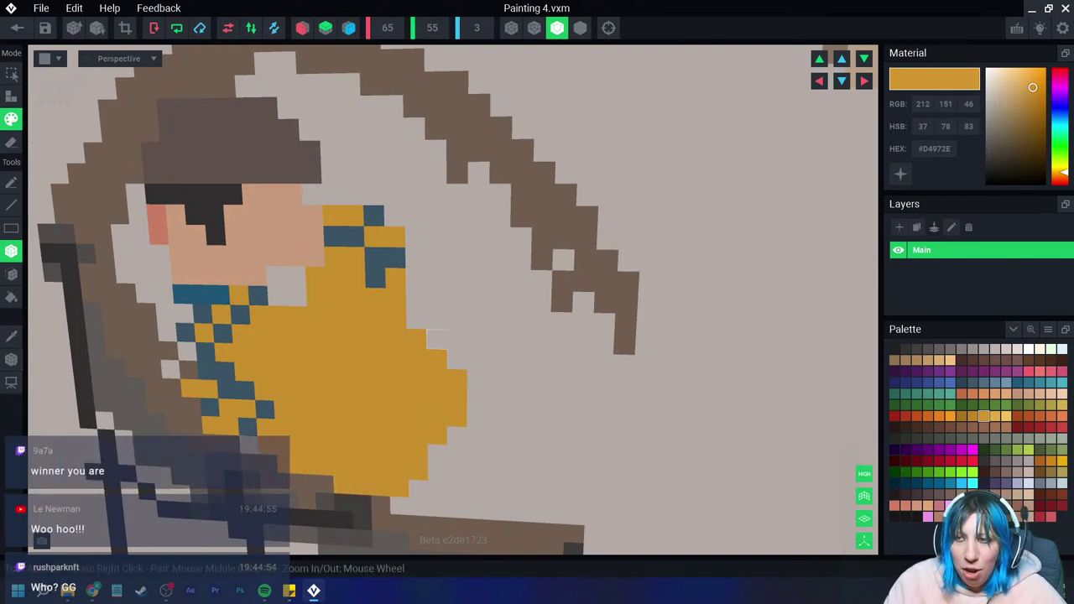
drag(437, 319, 456, 379)
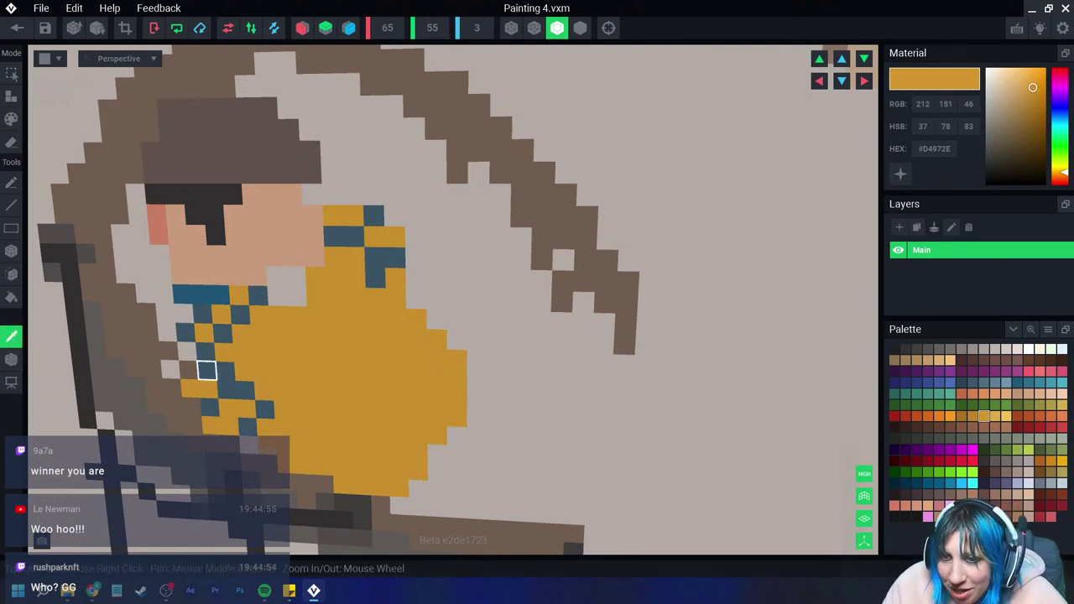
Step: Sample blue-grey and paint diagonal blue checks across the upper orange torso
alt+click(206, 353)
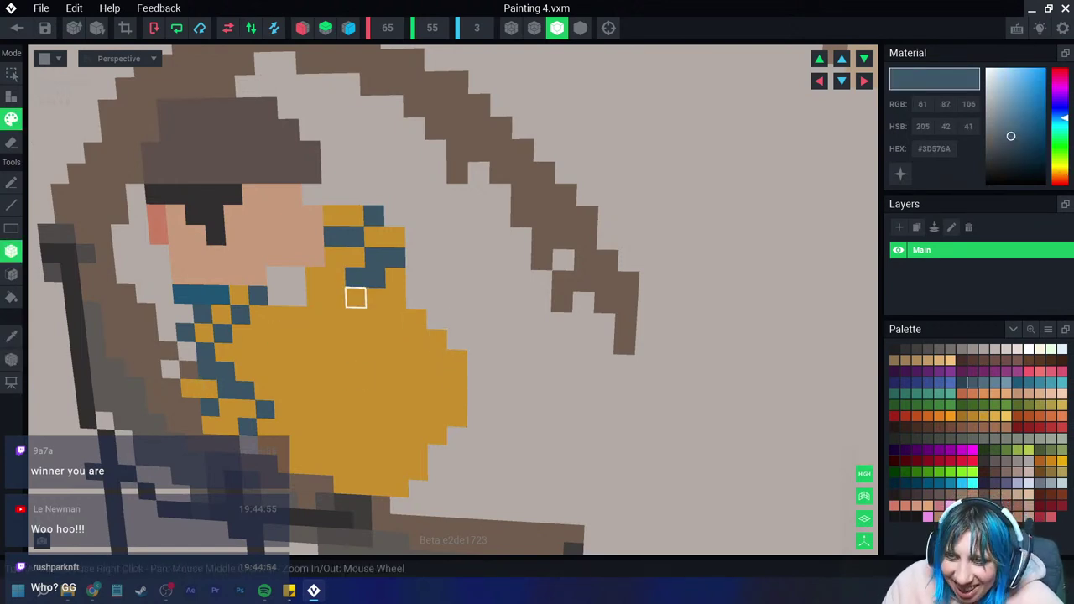
click(336, 297)
click(317, 317)
click(315, 277)
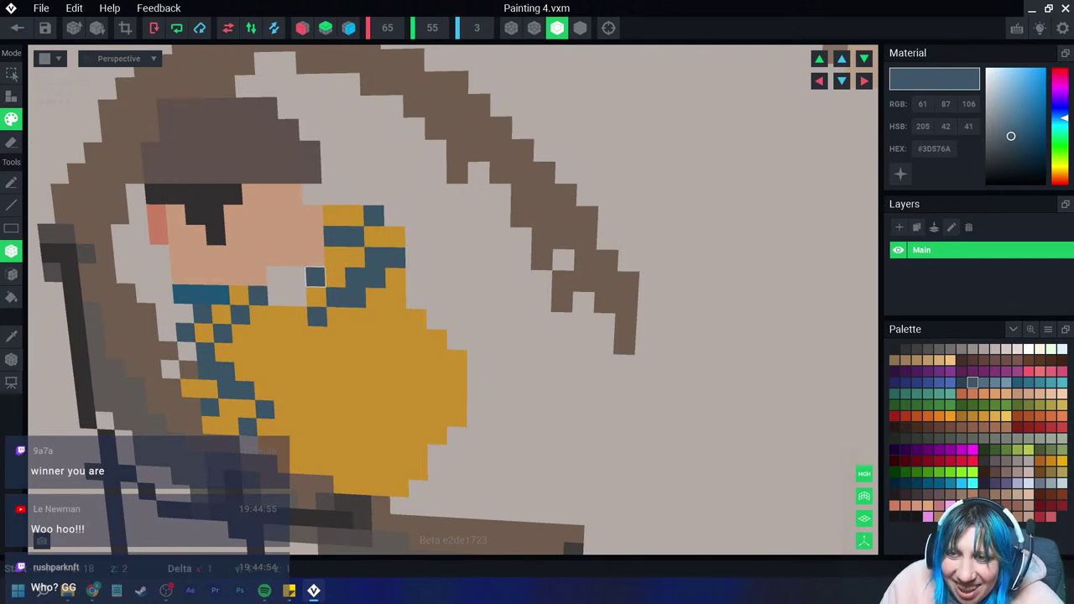
click(279, 315)
click(261, 334)
click(261, 353)
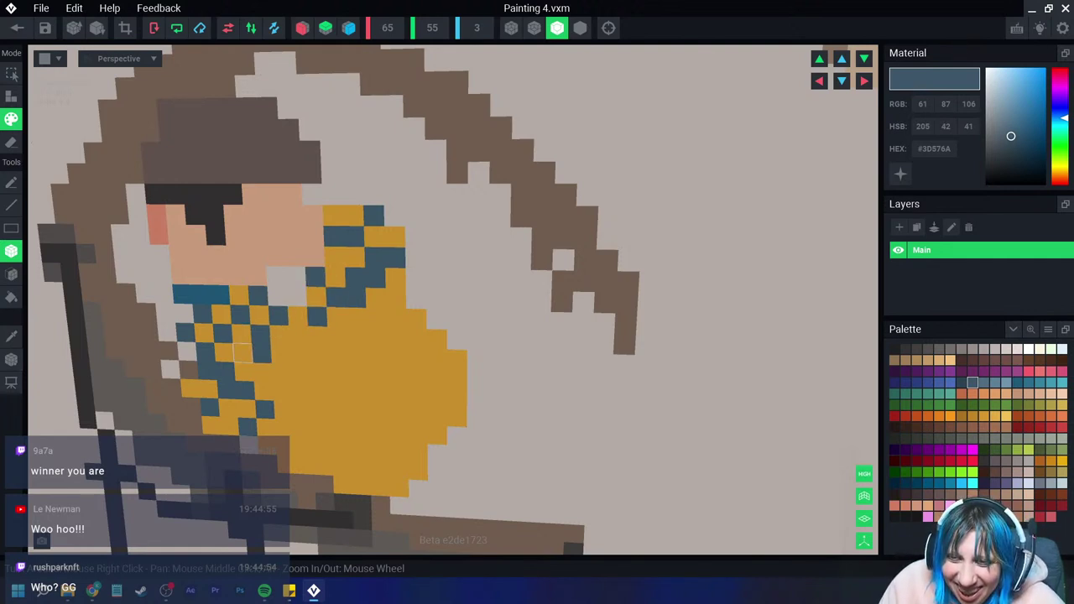
click(242, 353)
click(281, 373)
click(300, 355)
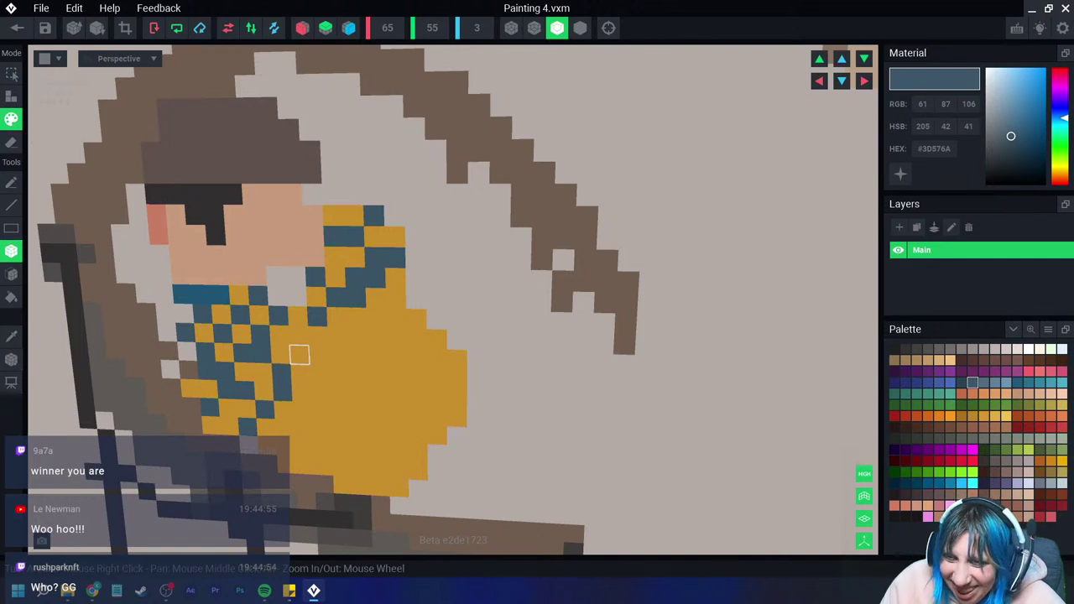
click(319, 337)
click(394, 319)
click(376, 336)
click(357, 356)
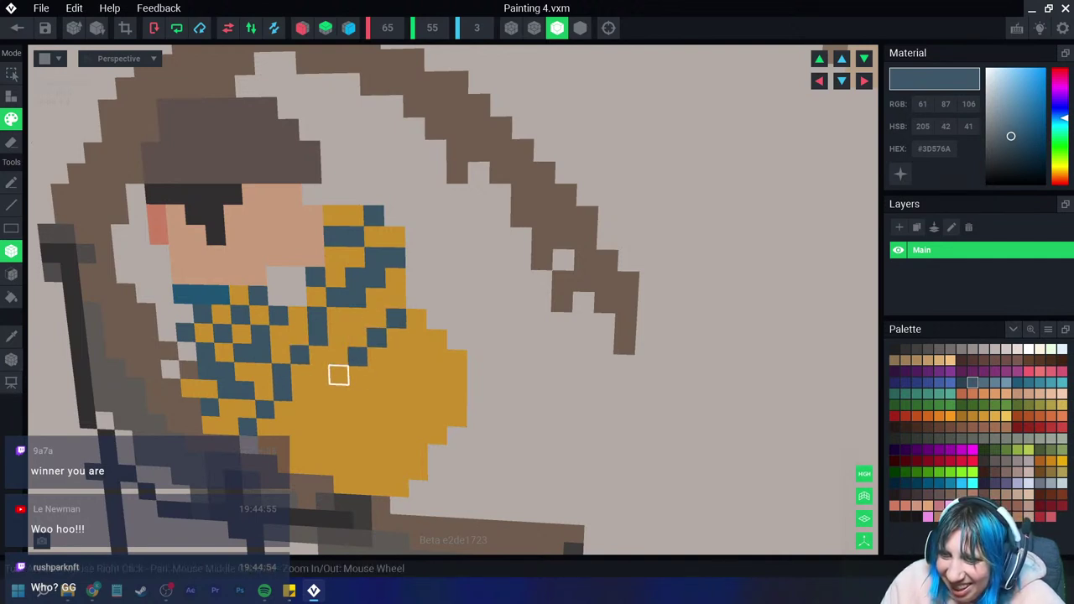
Step: Continue the blue diagonal checks down the torso's lower part and right edge
click(338, 375)
click(319, 394)
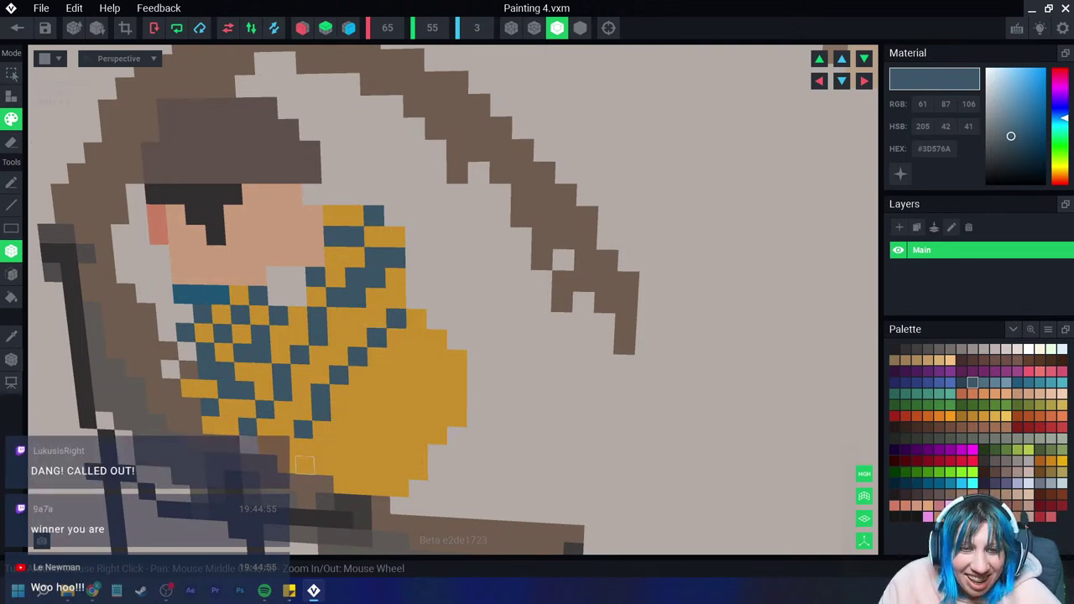
click(334, 456)
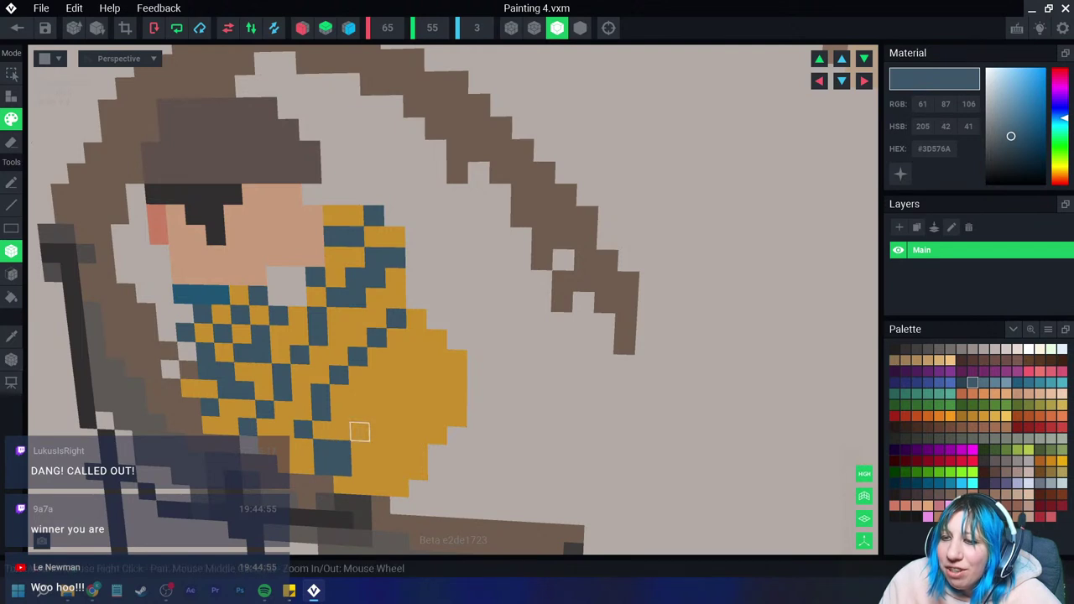
click(360, 431)
click(379, 413)
click(397, 396)
click(417, 377)
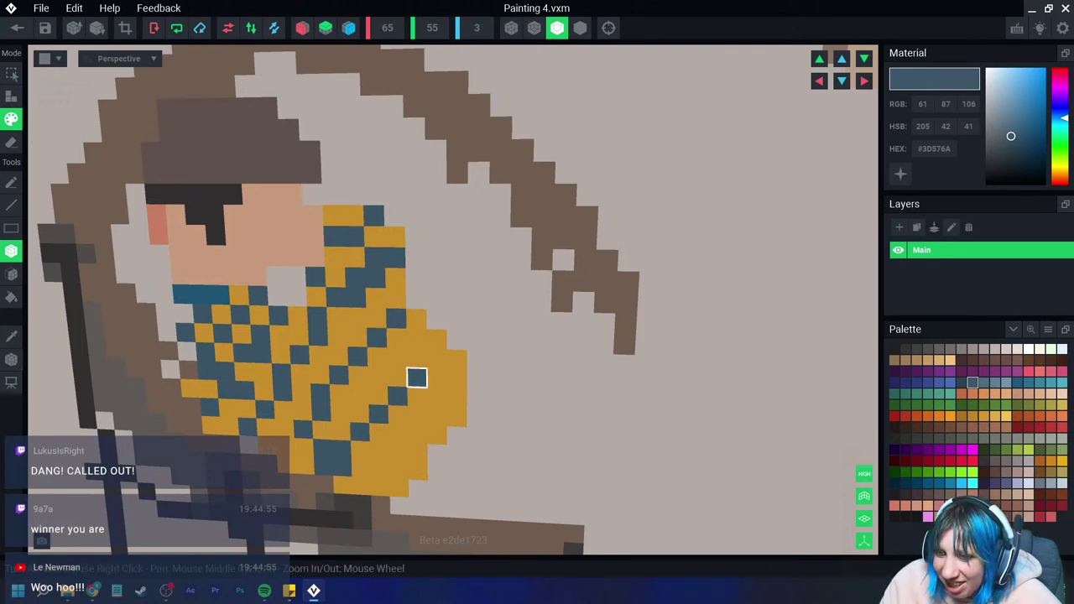
click(457, 397)
click(436, 416)
click(417, 434)
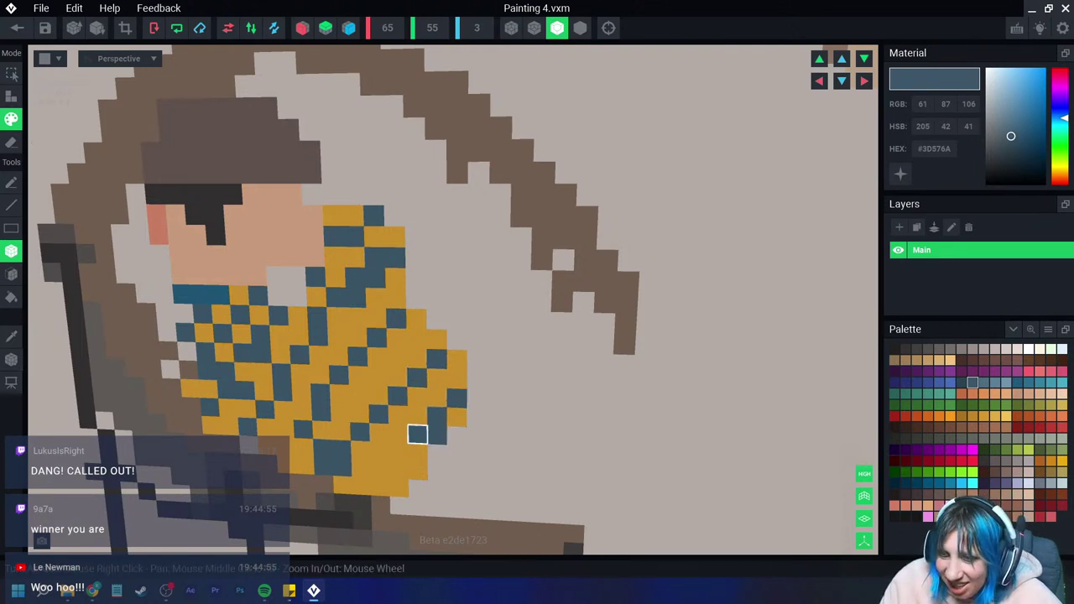
click(398, 453)
click(380, 472)
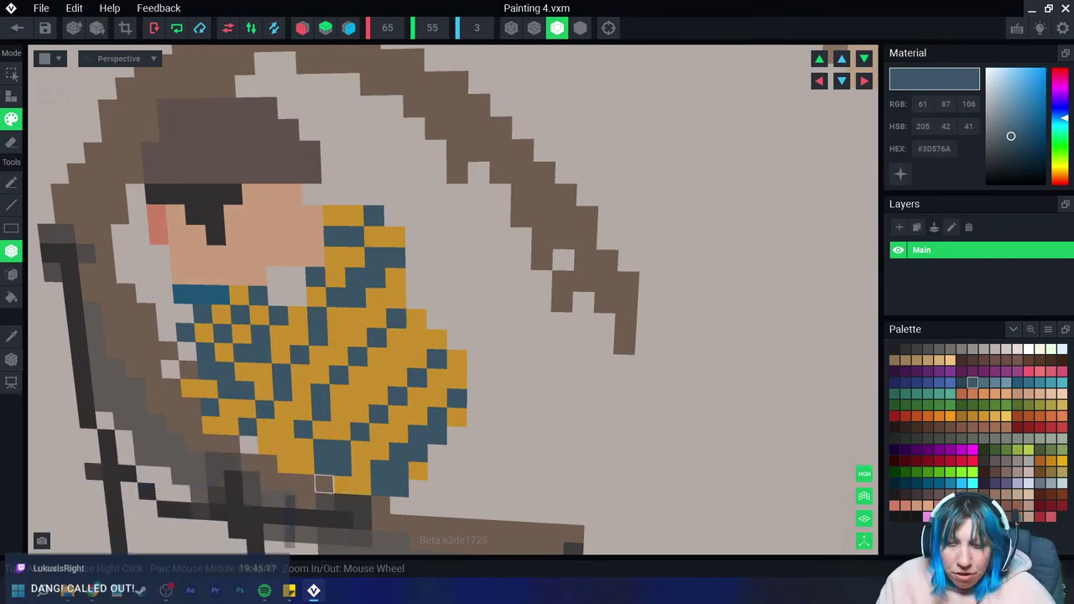
Step: Sample the orange, extend the checks along the scarf's lower edge, and pick tan #D2A383
key(i)
click(361, 467)
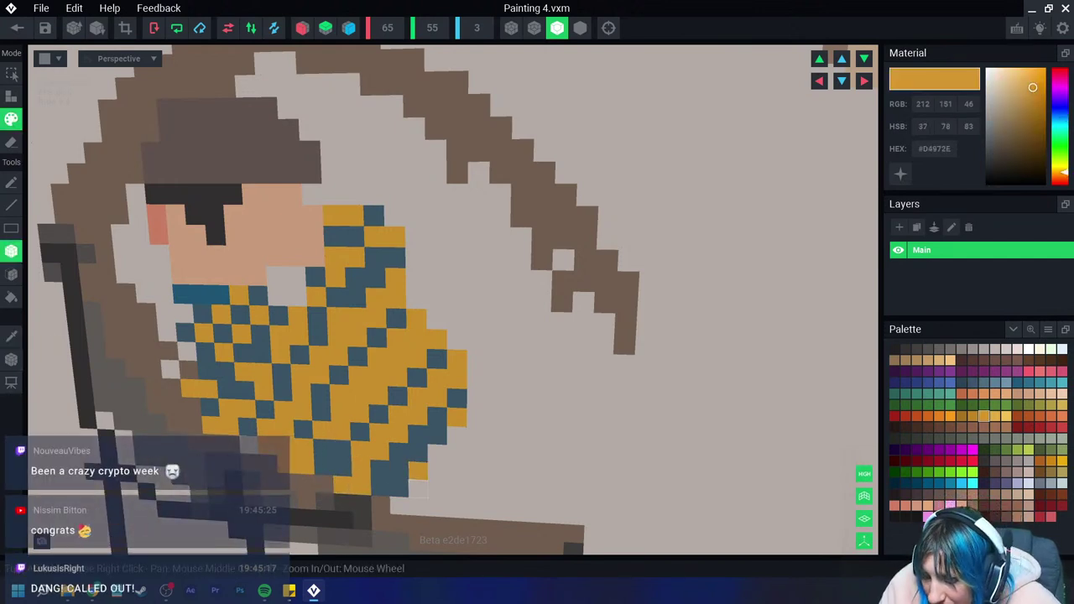
drag(399, 486, 324, 484)
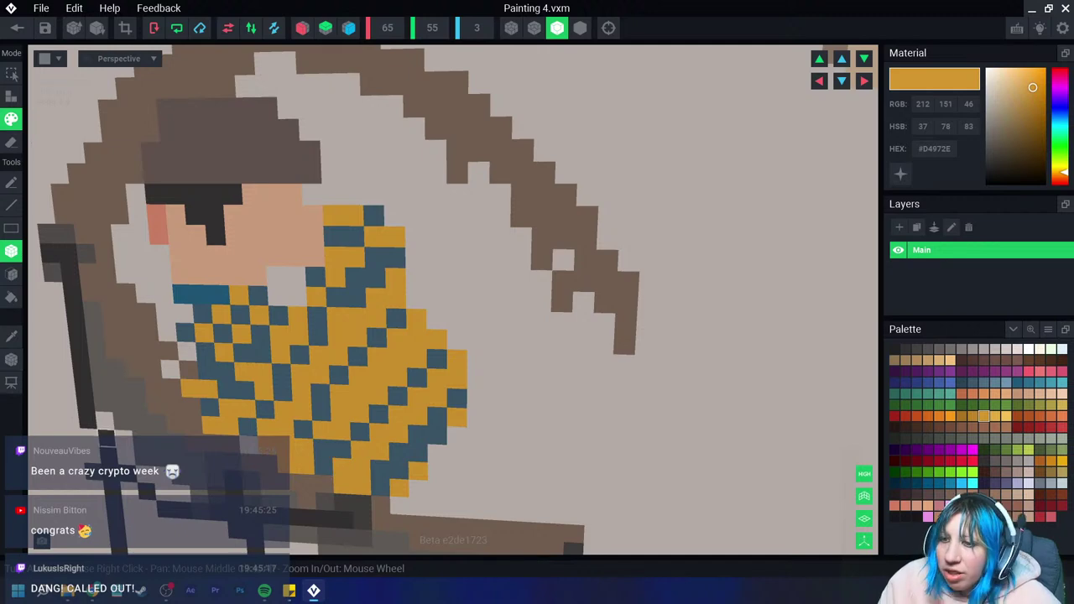
scroll(65, 395, up, 2)
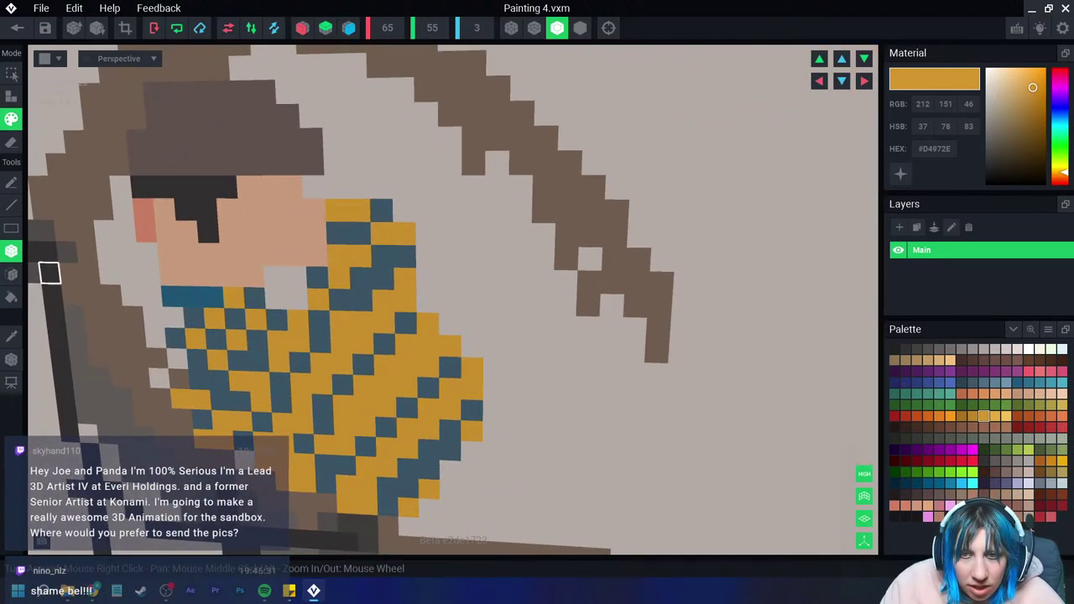
alt+click(275, 297)
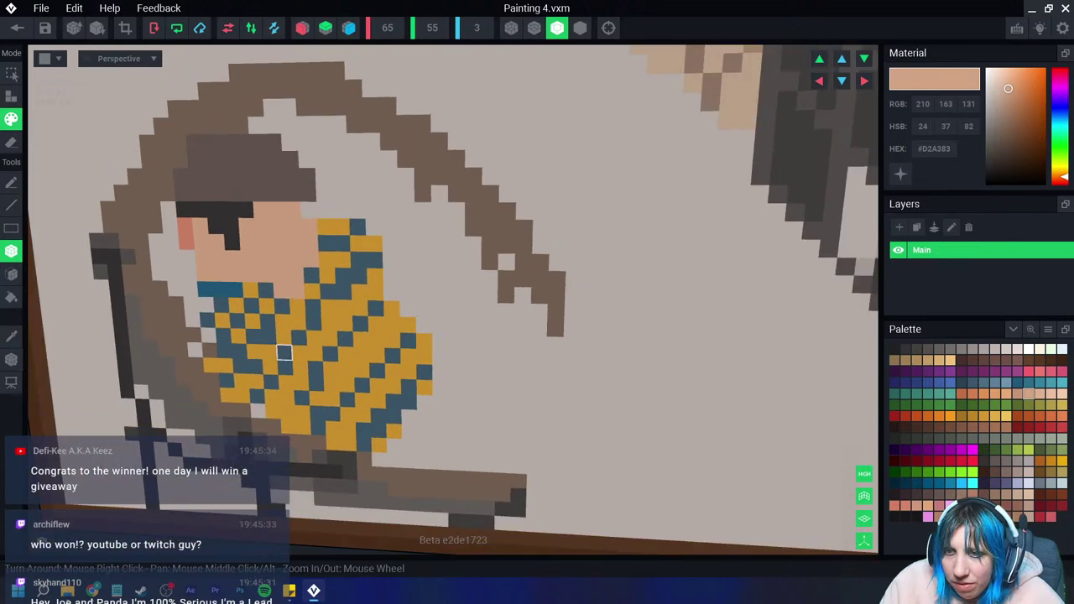
Step: Paint skin tone over the chest beside the face and the lower chest
scroll(48, 271, down, 3)
right_drag(48, 271, 287, 369)
scroll(287, 370, up, 3)
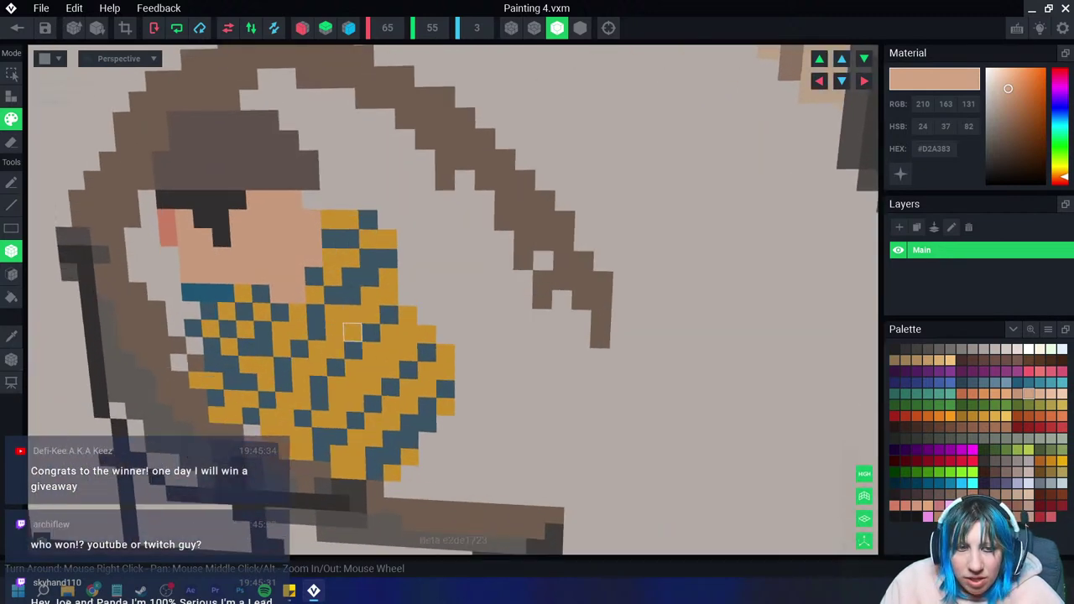
mouse_move(407, 296)
mouse_down()
mouse_move(443, 311)
mouse_move(407, 258)
mouse_move(443, 314)
mouse_move(463, 314)
mouse_move(464, 353)
mouse_up()
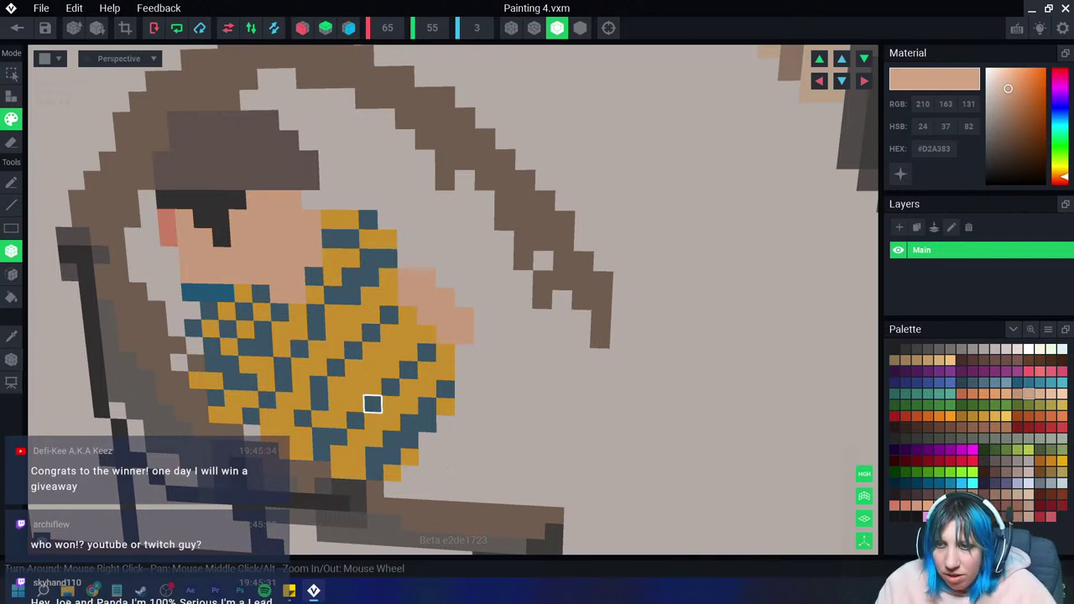
mouse_move(372, 403)
right_down()
mouse_move(377, 394)
mouse_move(339, 433)
right_up()
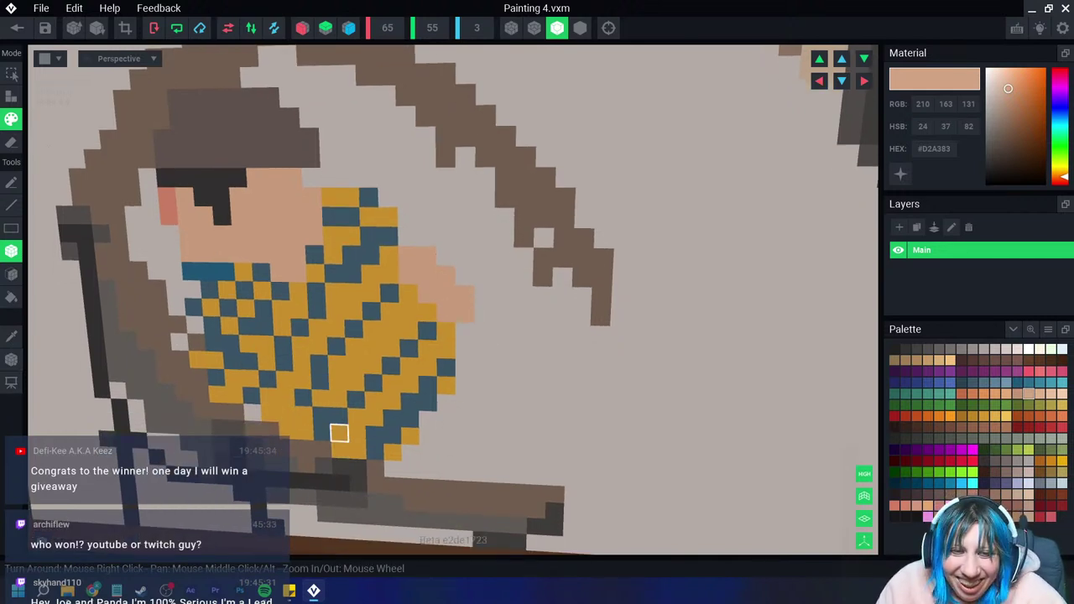
mouse_move(339, 433)
mouse_down()
mouse_move(352, 416)
mouse_move(339, 449)
mouse_move(408, 383)
mouse_move(391, 401)
mouse_up()
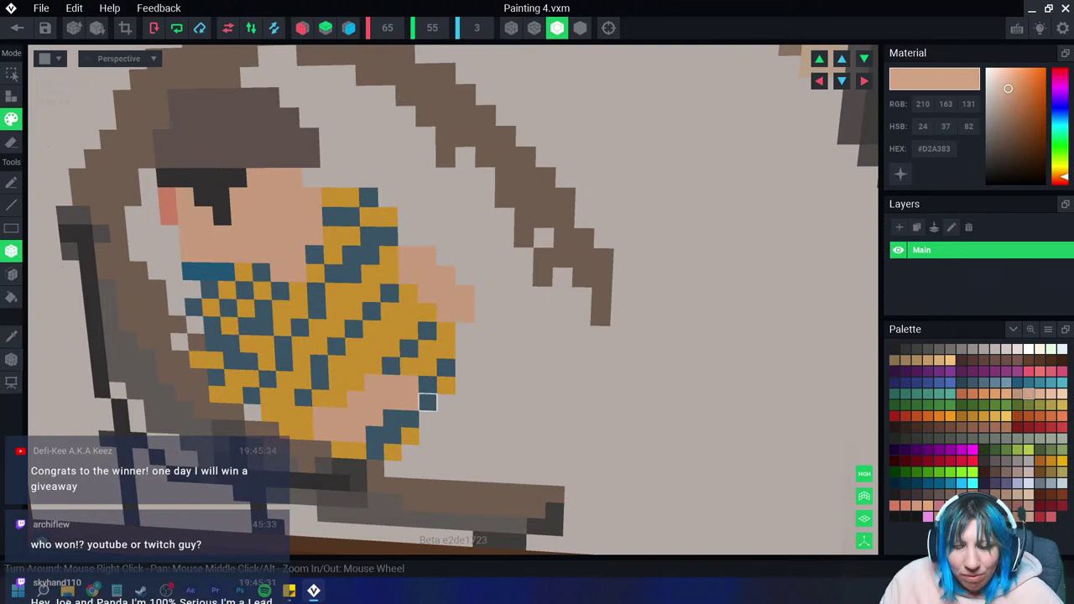
click(427, 384)
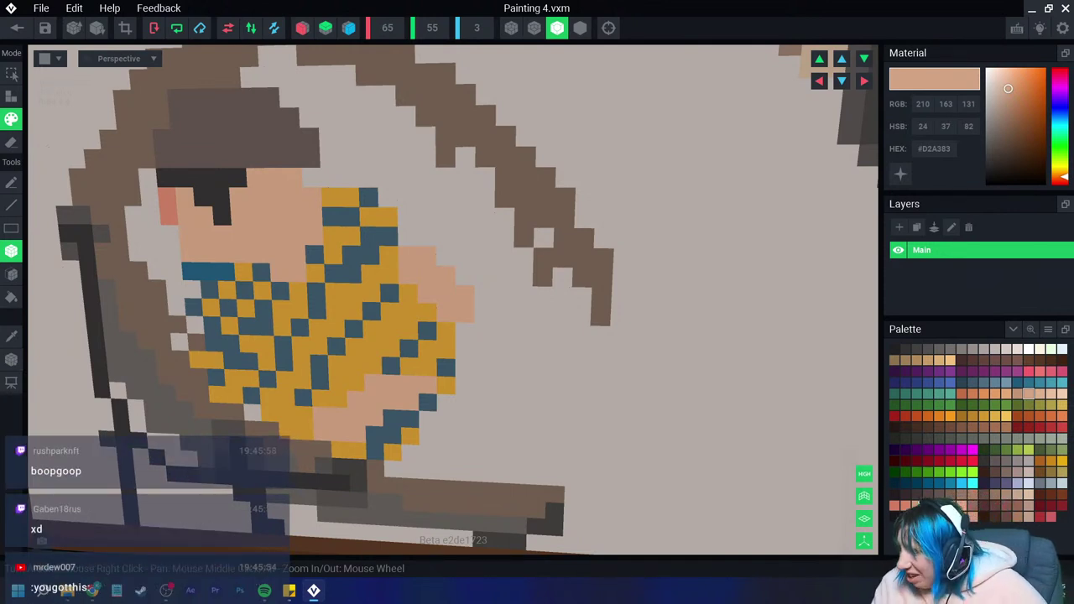
Step: Pick a blue swatch and paint a lightened blue-grey row extending right of the chest
click(972, 383)
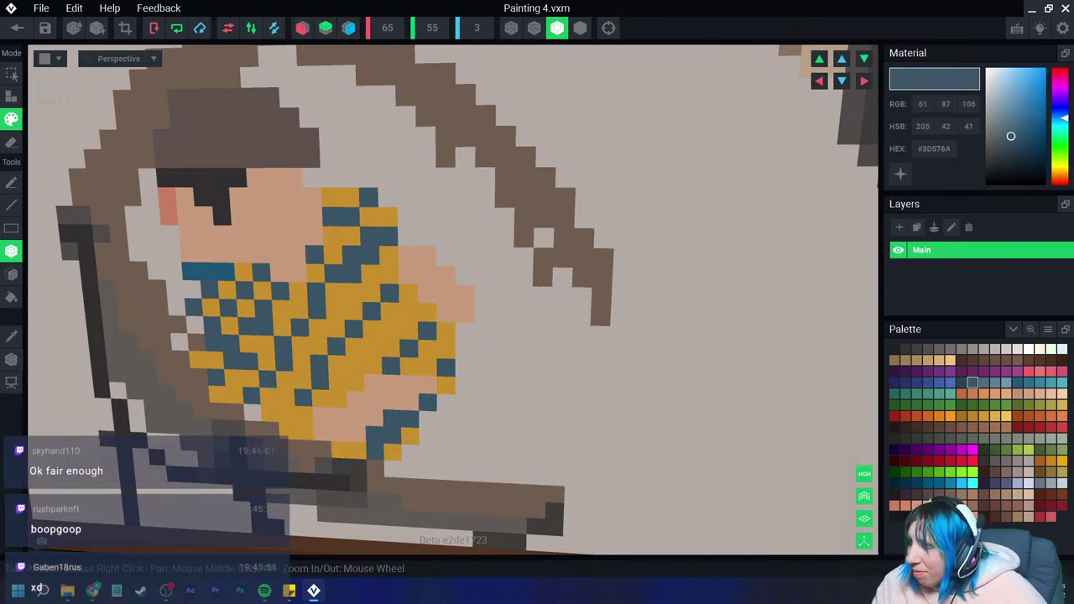
drag(1010, 135, 1003, 125)
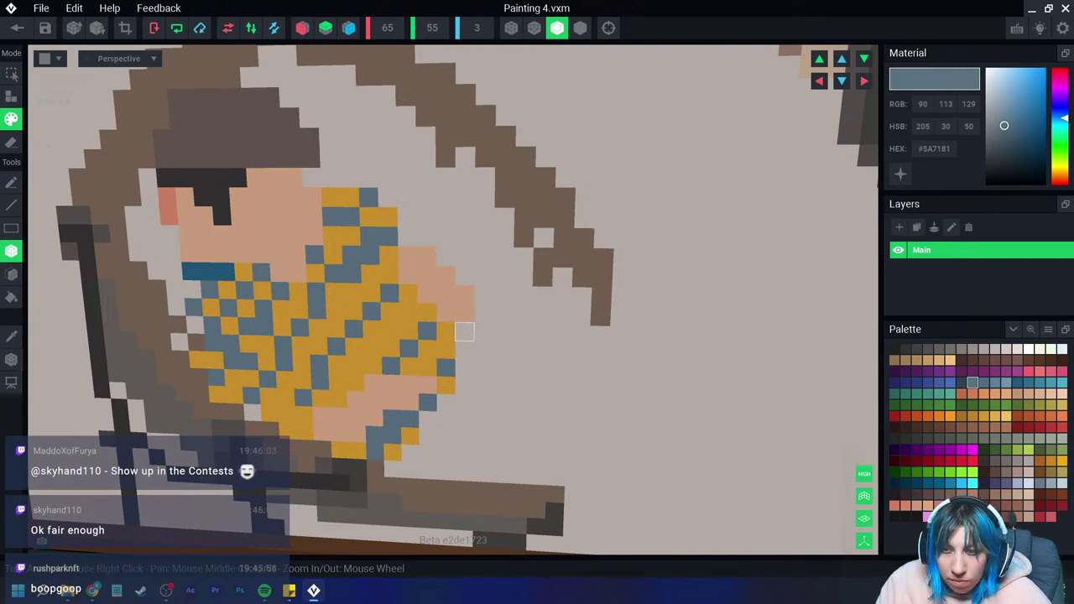
drag(465, 332, 521, 333)
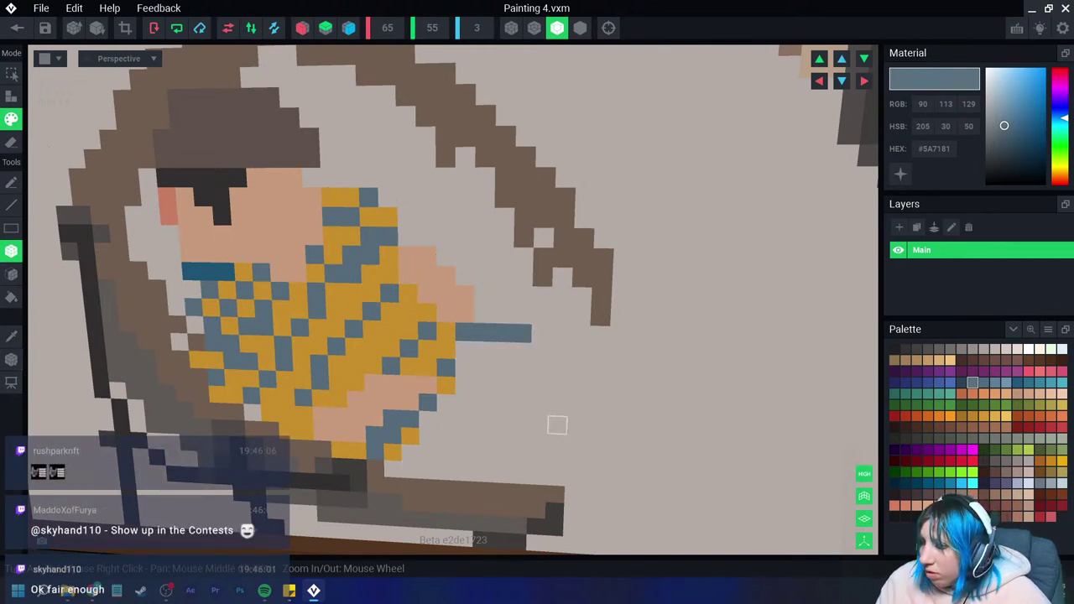
drag(393, 467, 537, 459)
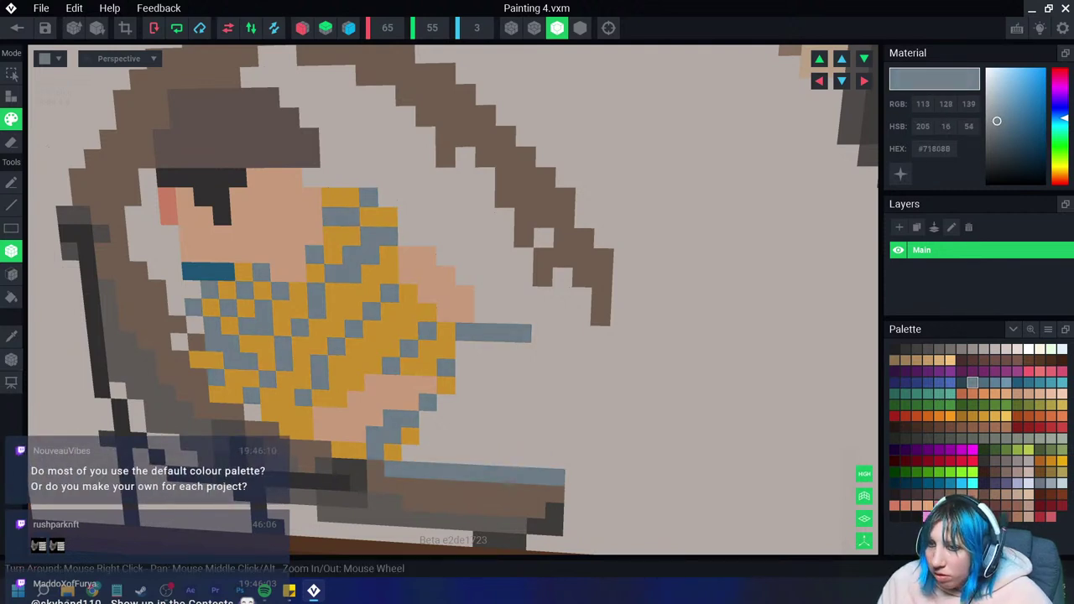
key(ctrl+z)
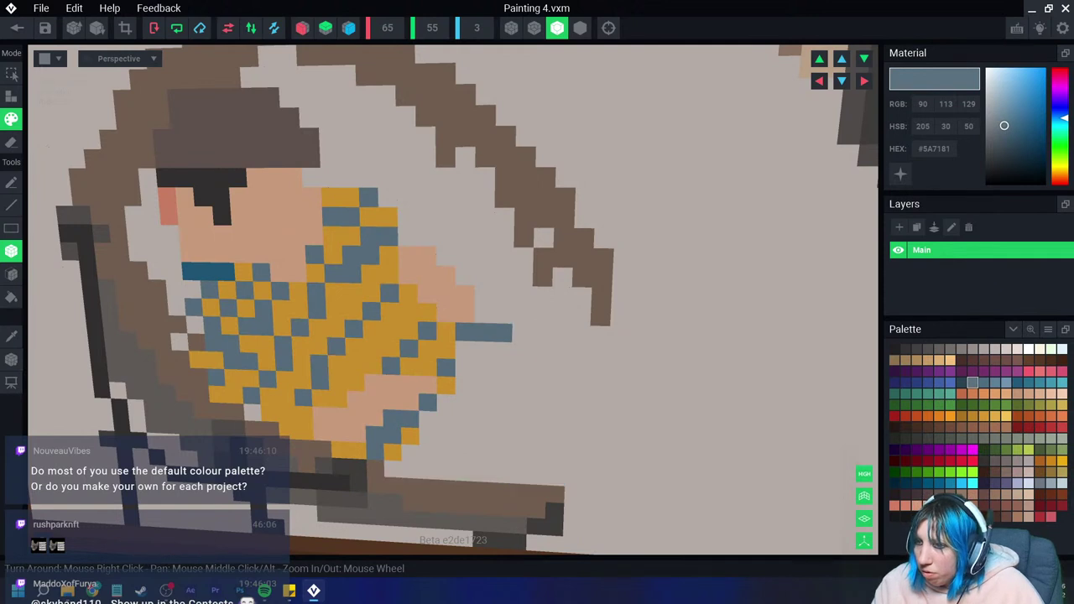
key(ctrl+z)
key(ctrl+z)
key(ctrl+z)
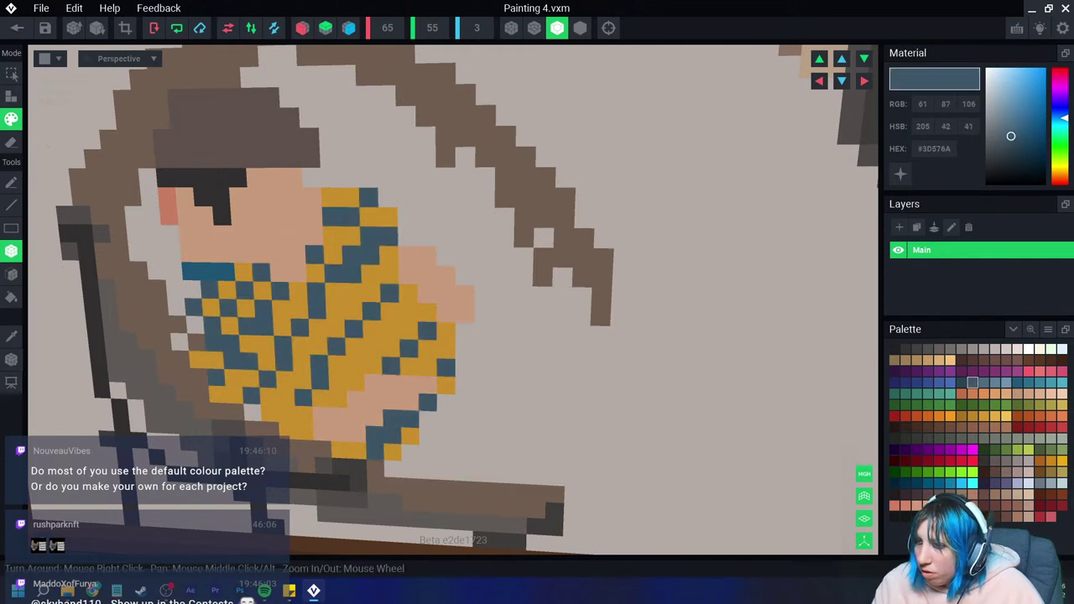
click(984, 383)
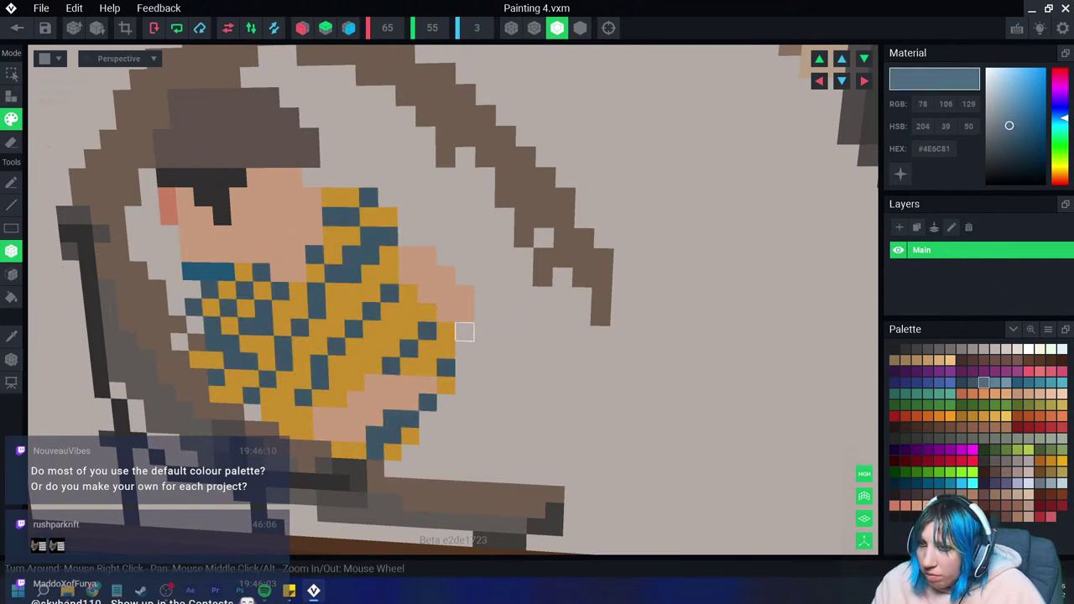
drag(464, 333, 541, 333)
click(1002, 114)
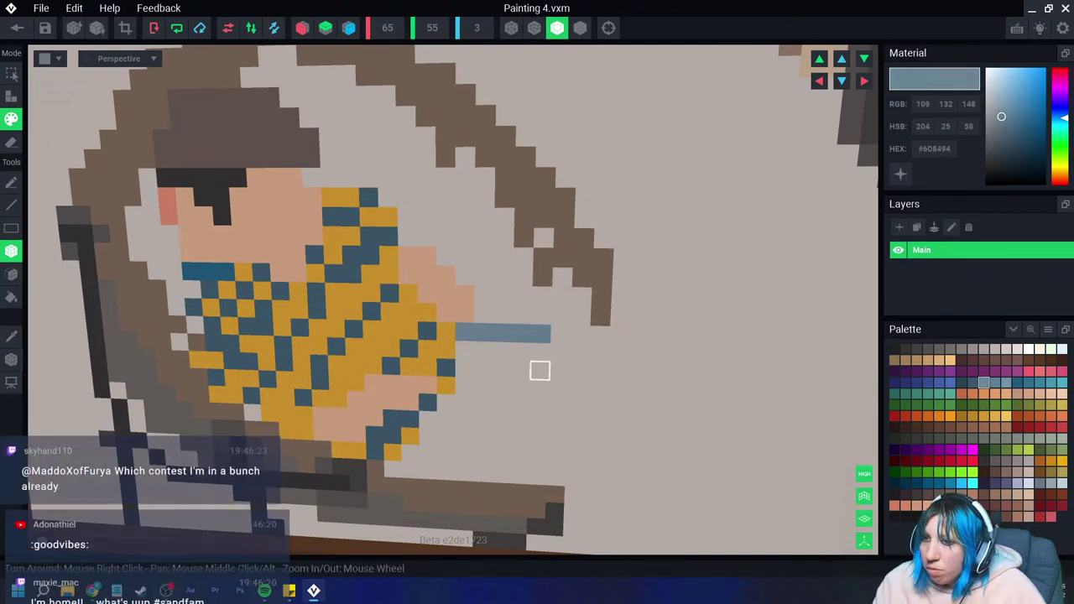
Step: Draw blue-grey leg outlines running right and stepping diagonally down to the frame edge
drag(393, 468, 518, 475)
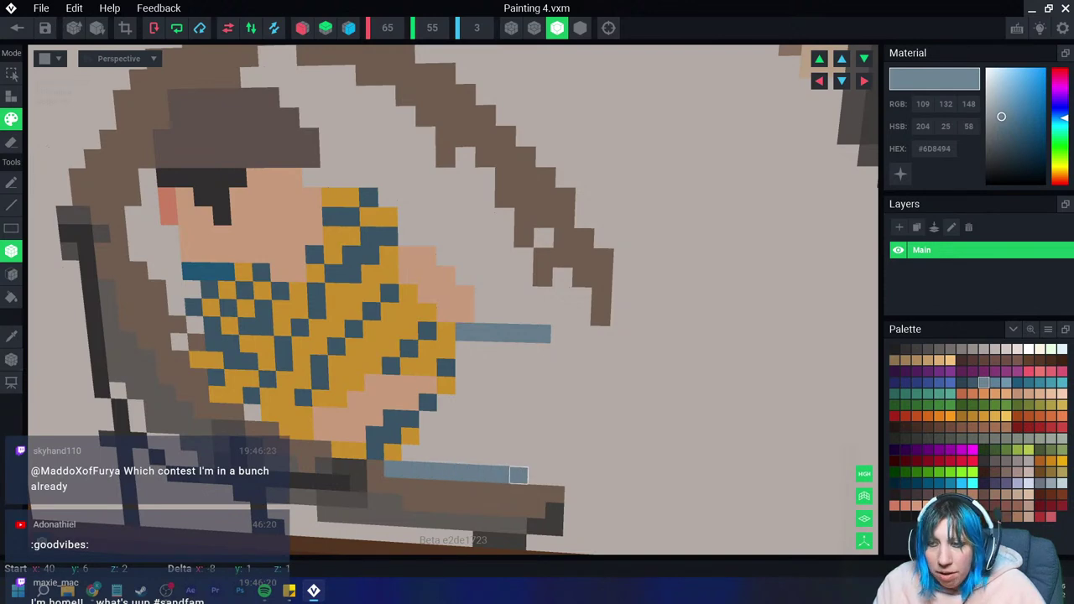
middle_drag(518, 475, 512, 375)
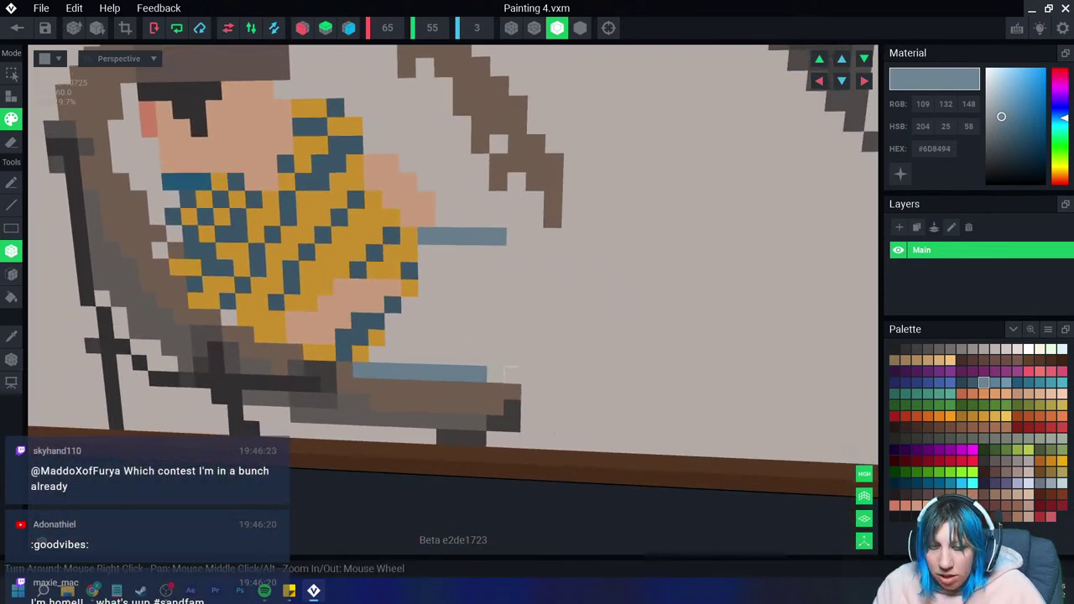
drag(511, 371, 581, 443)
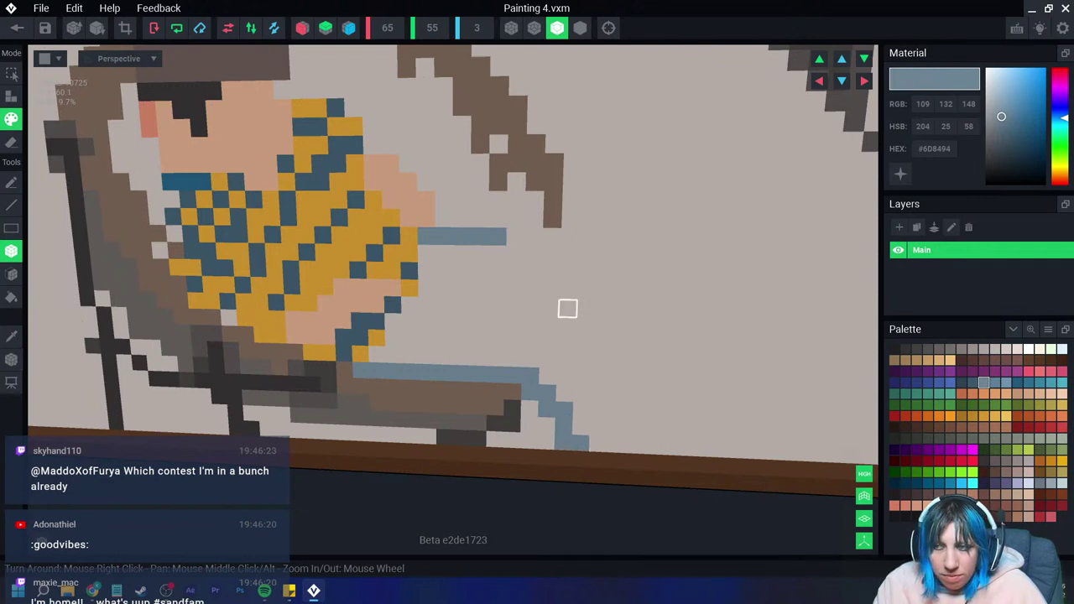
mouse_move(549, 326)
mouse_down()
mouse_move(586, 326)
mouse_move(586, 345)
mouse_move(669, 444)
mouse_up()
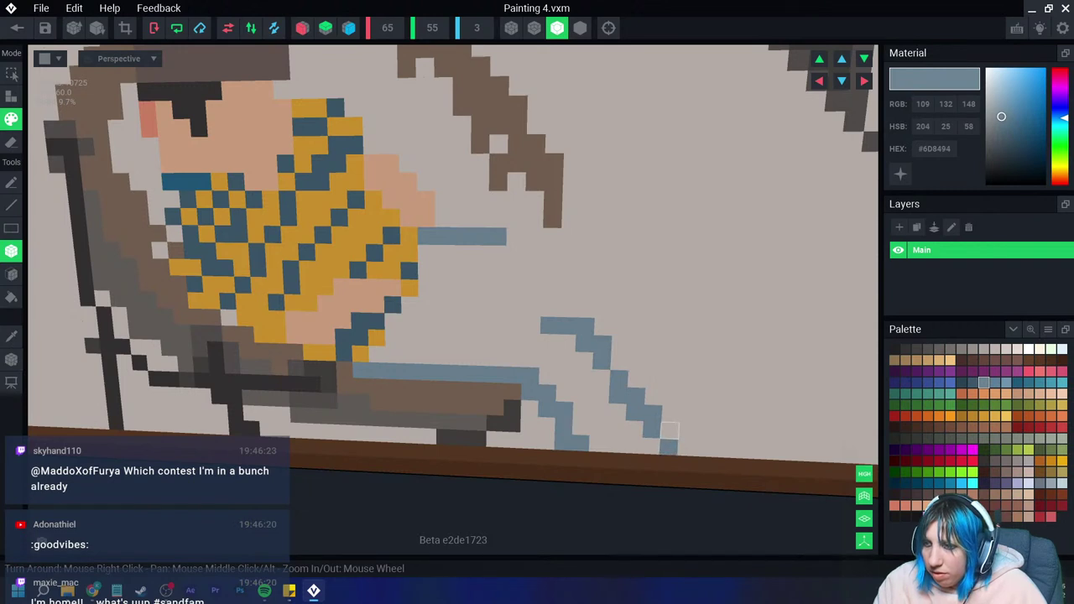
right_drag(669, 444, 506, 300)
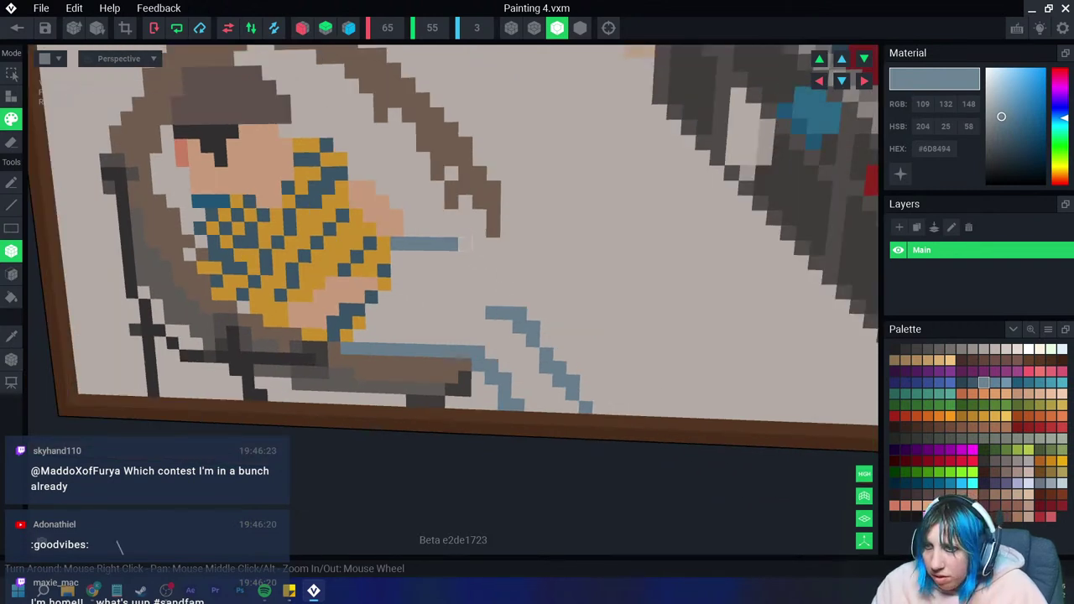
mouse_move(466, 243)
mouse_down()
mouse_move(546, 300)
mouse_move(579, 359)
mouse_up()
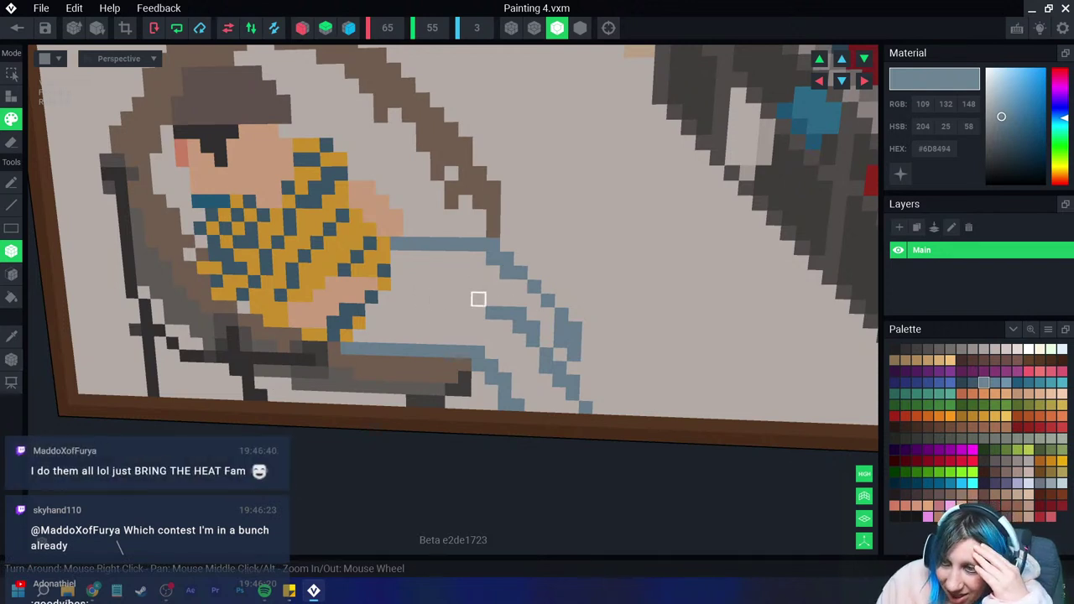
Step: Add a short blue-grey segment between the legs, fill outline gaps, and fill the legs' interior blue
drag(422, 298, 441, 297)
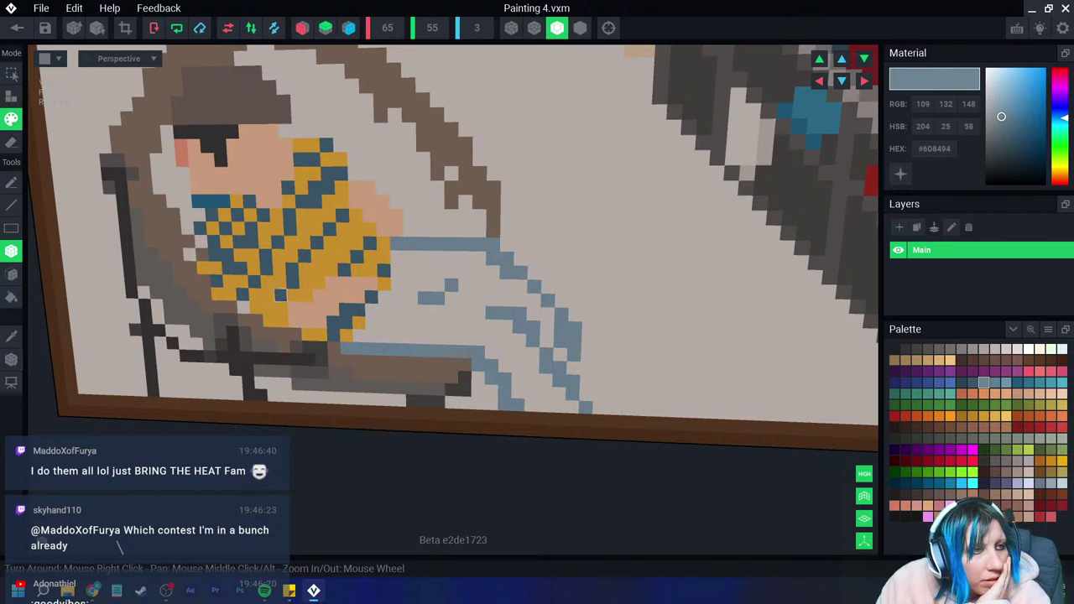
click(465, 298)
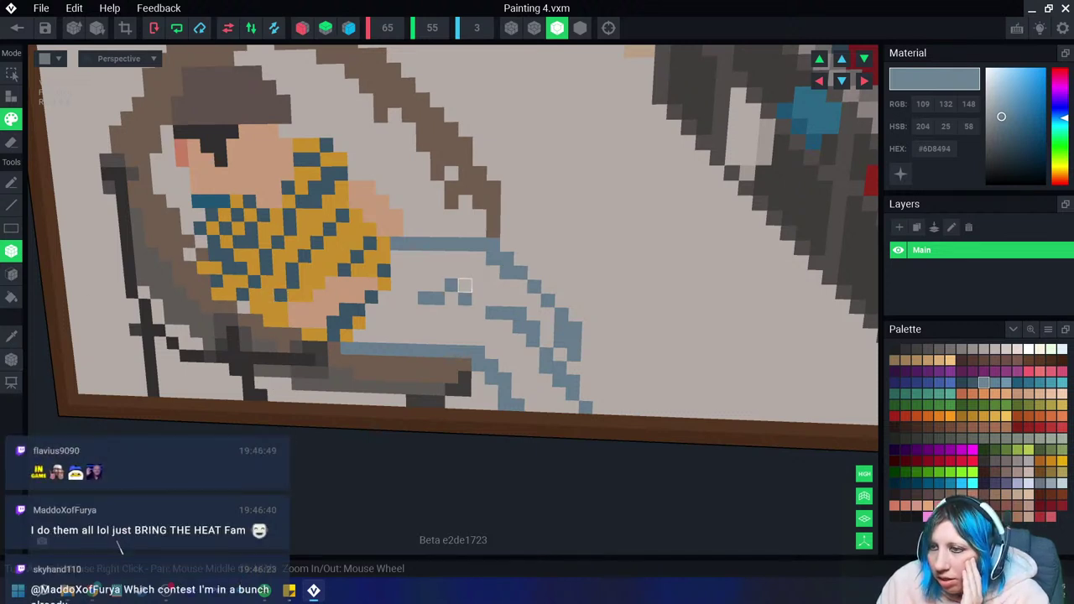
click(478, 299)
click(451, 299)
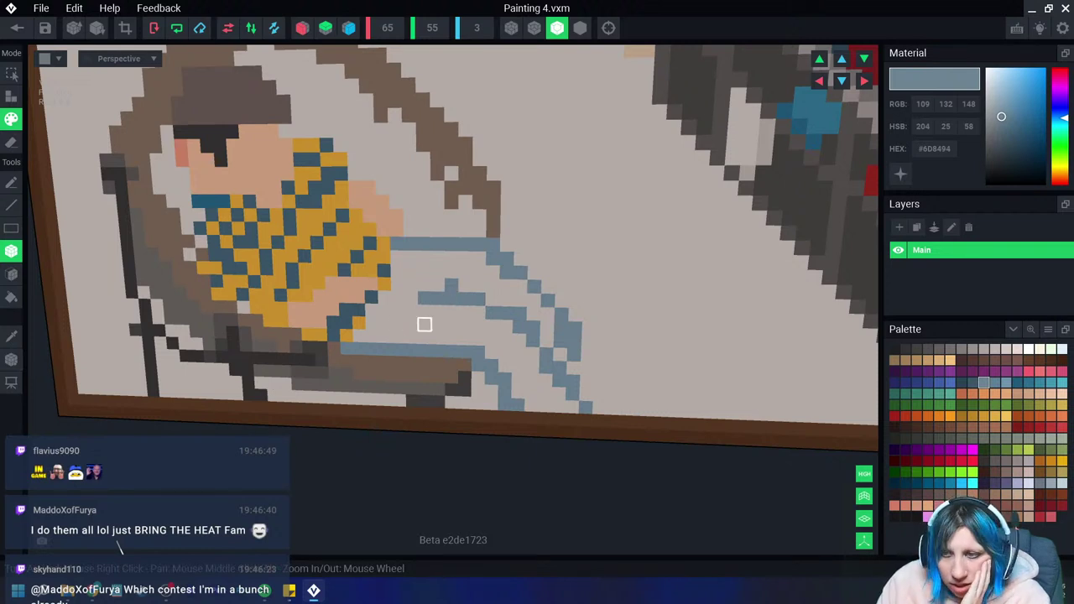
drag(450, 312, 476, 338)
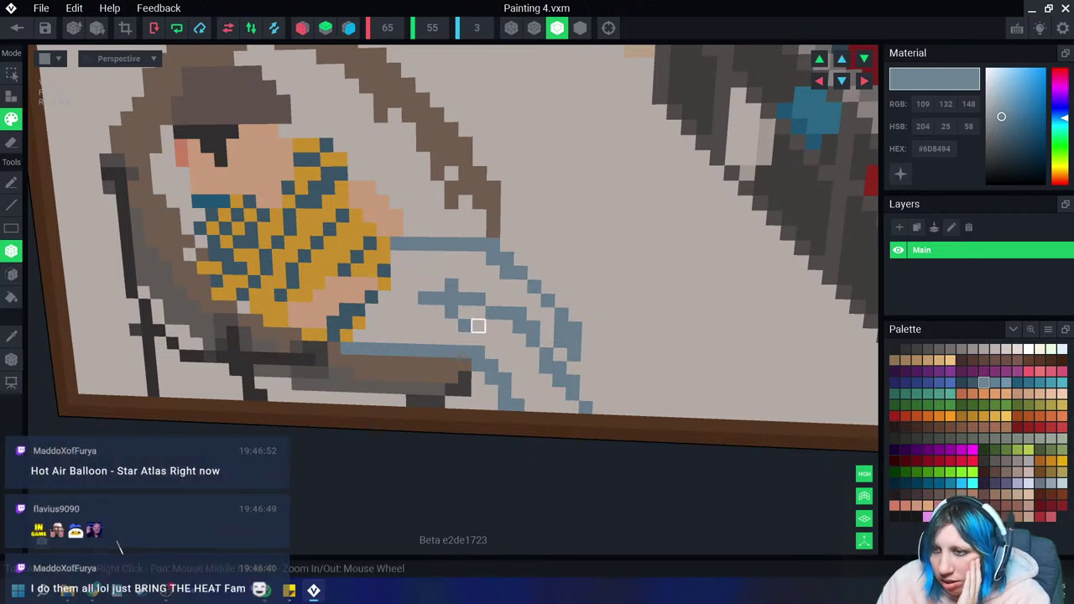
right_drag(464, 351, 480, 347)
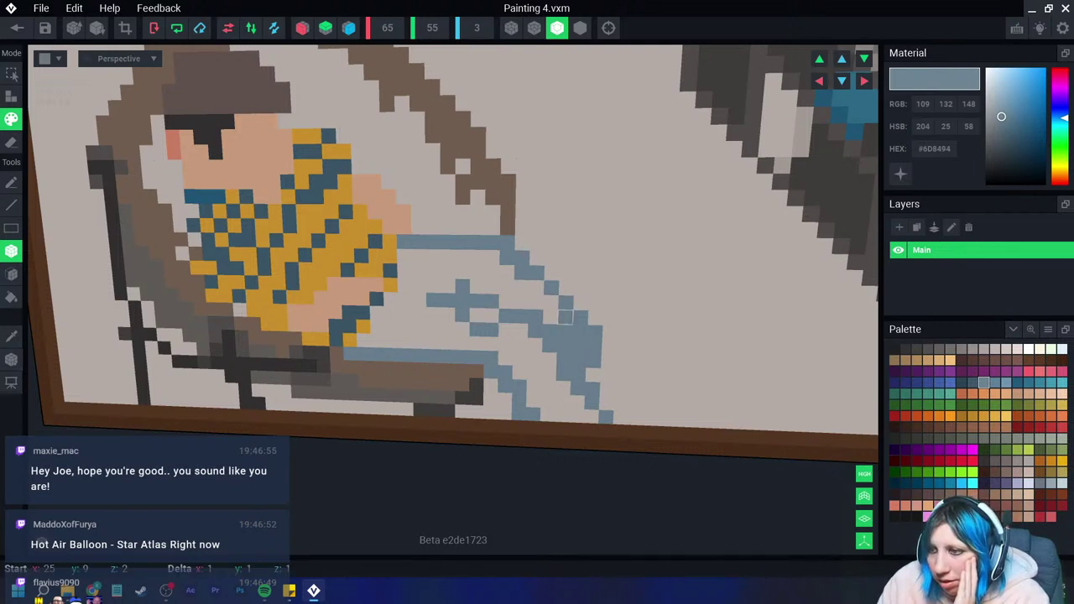
mouse_move(564, 332)
mouse_down()
mouse_move(550, 302)
mouse_move(491, 272)
mouse_up()
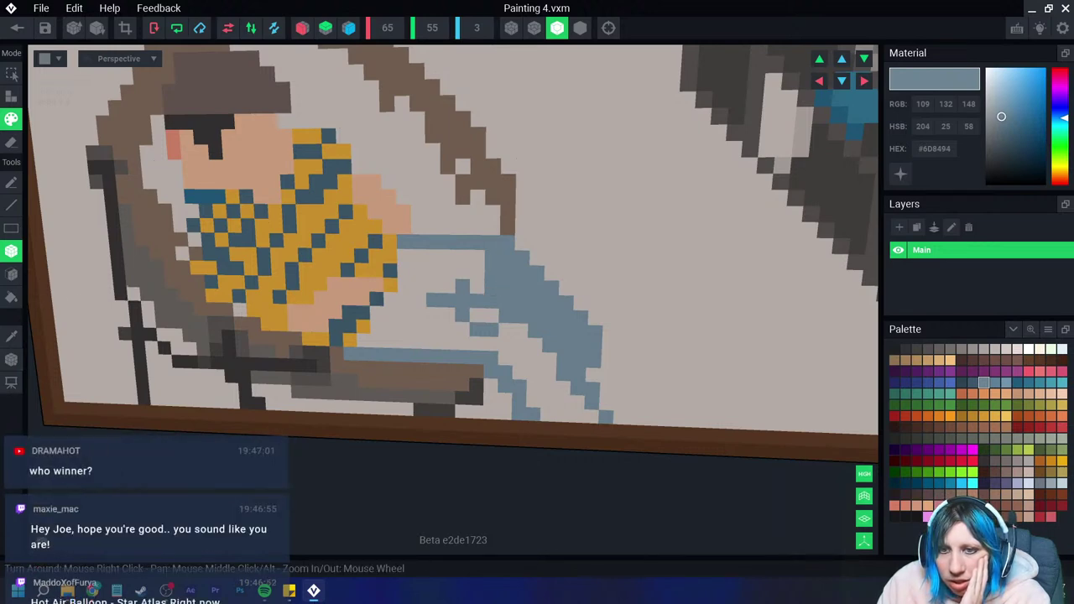
click(10, 297)
click(505, 358)
Step: Paint a dark blue-grey diagonal line across the legs
mouse_move(431, 355)
right_down()
mouse_move(537, 379)
mouse_move(388, 364)
right_up()
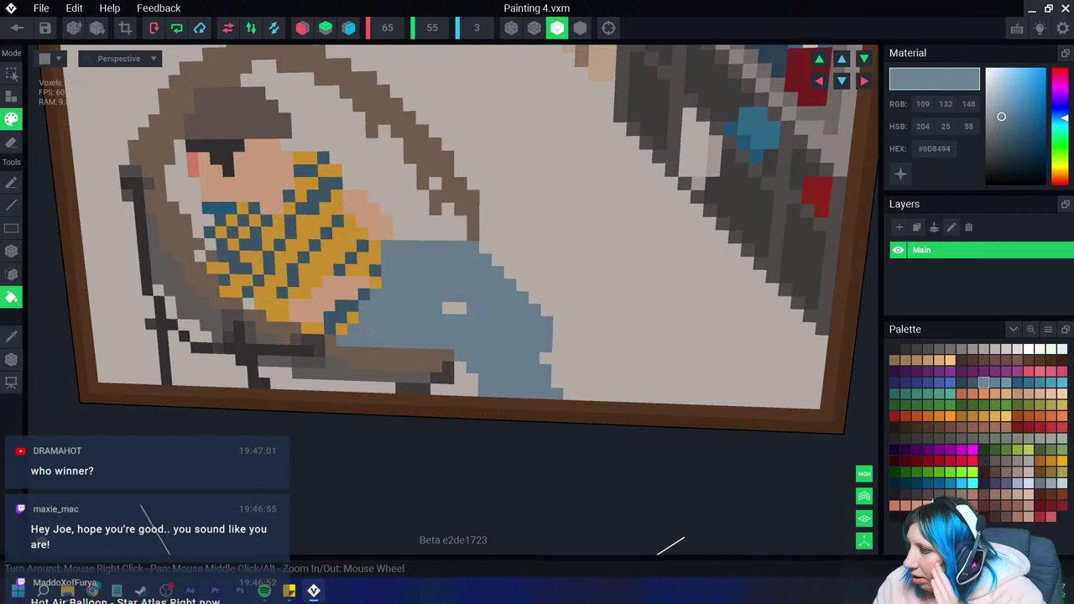
click(962, 383)
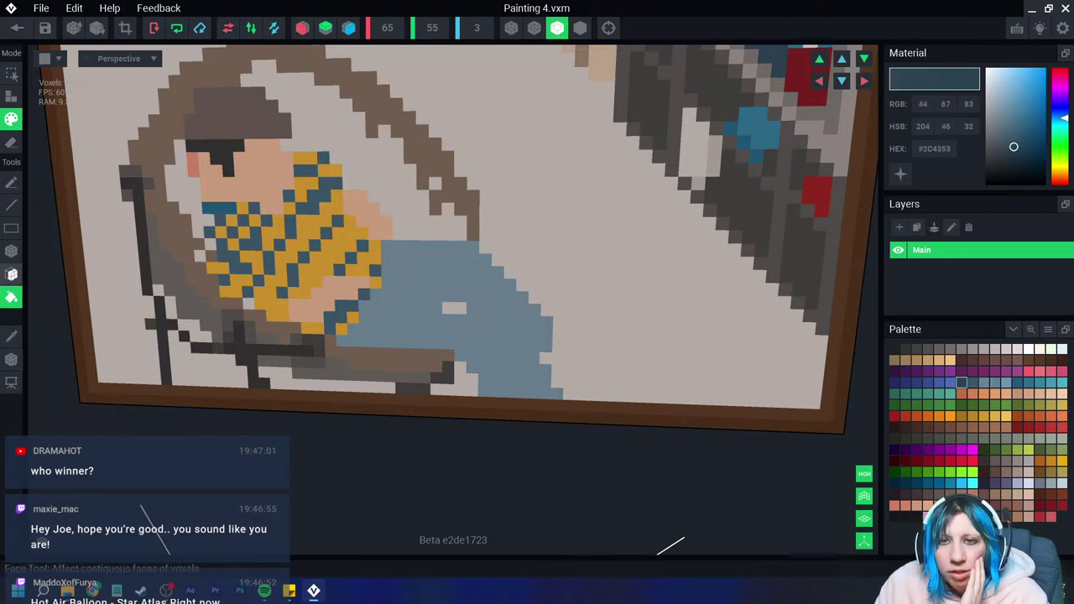
click(11, 250)
drag(472, 321, 555, 391)
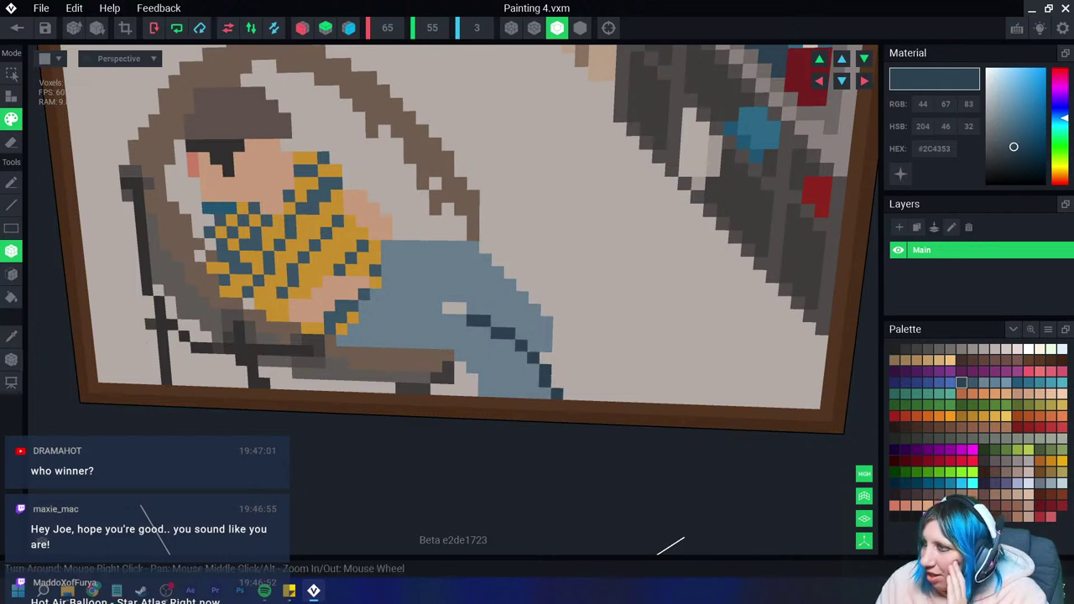
Step: Repaint the dark line on the jeans in the lighter blue-grey #4A5F6E
drag(1013, 146, 1002, 133)
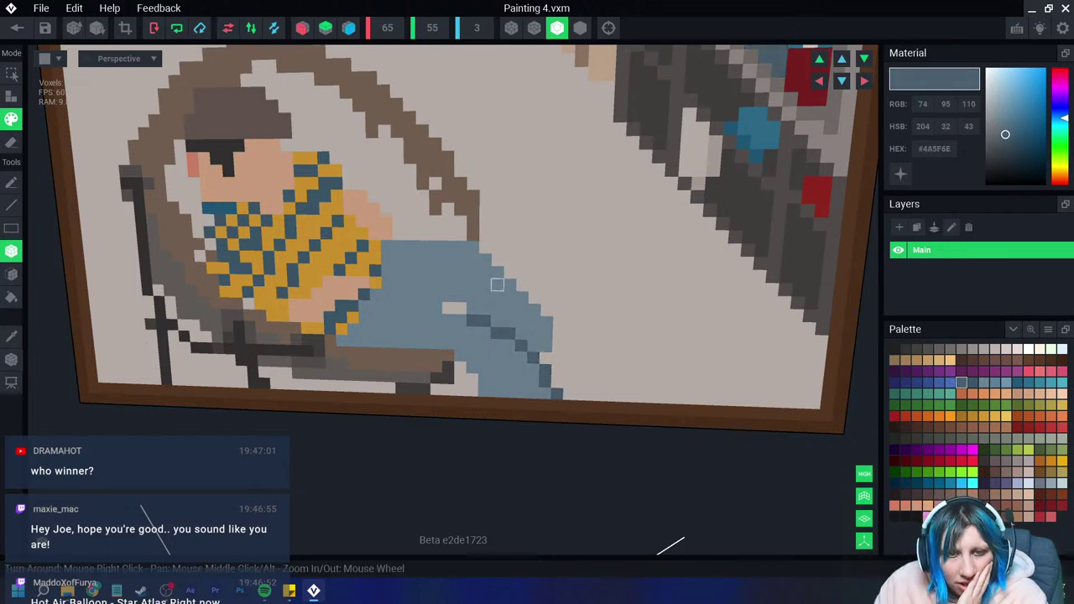
drag(472, 308, 484, 308)
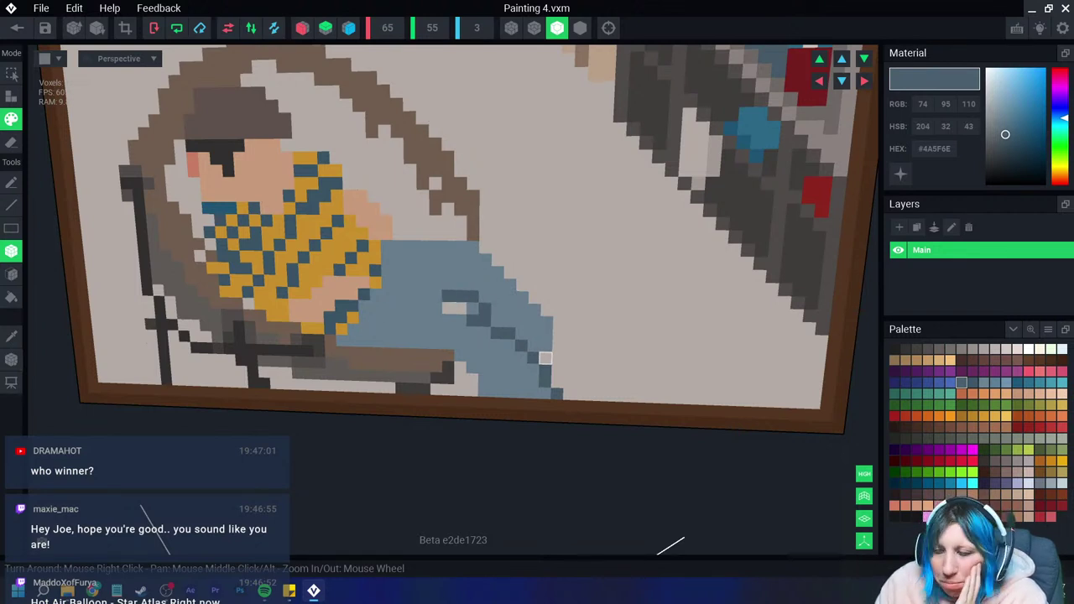
mouse_move(532, 303)
mouse_down()
mouse_move(485, 260)
mouse_move(398, 243)
mouse_up()
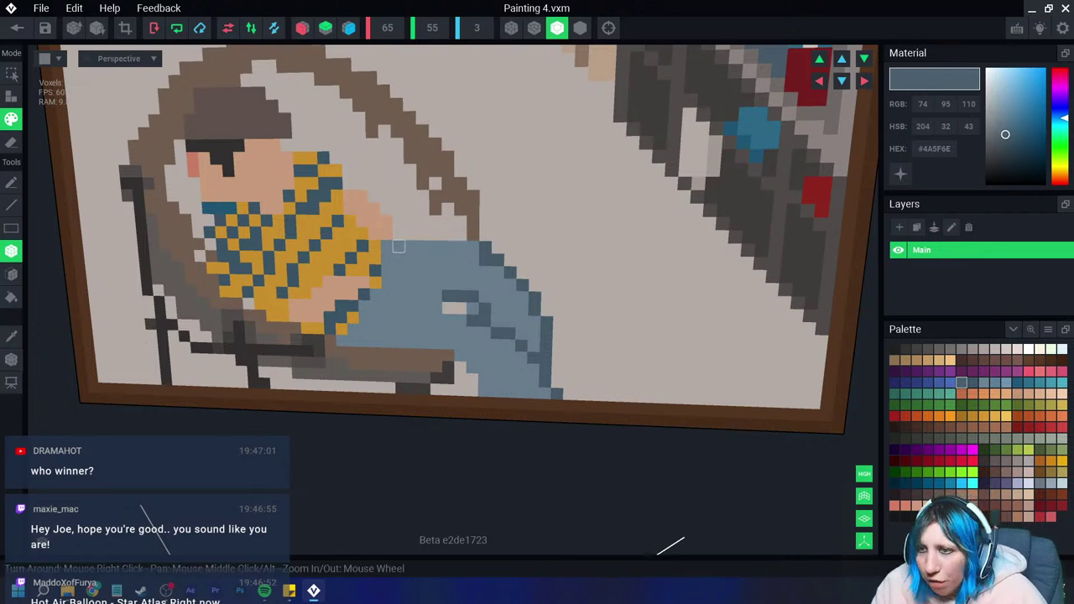
scroll(476, 334, down, 3)
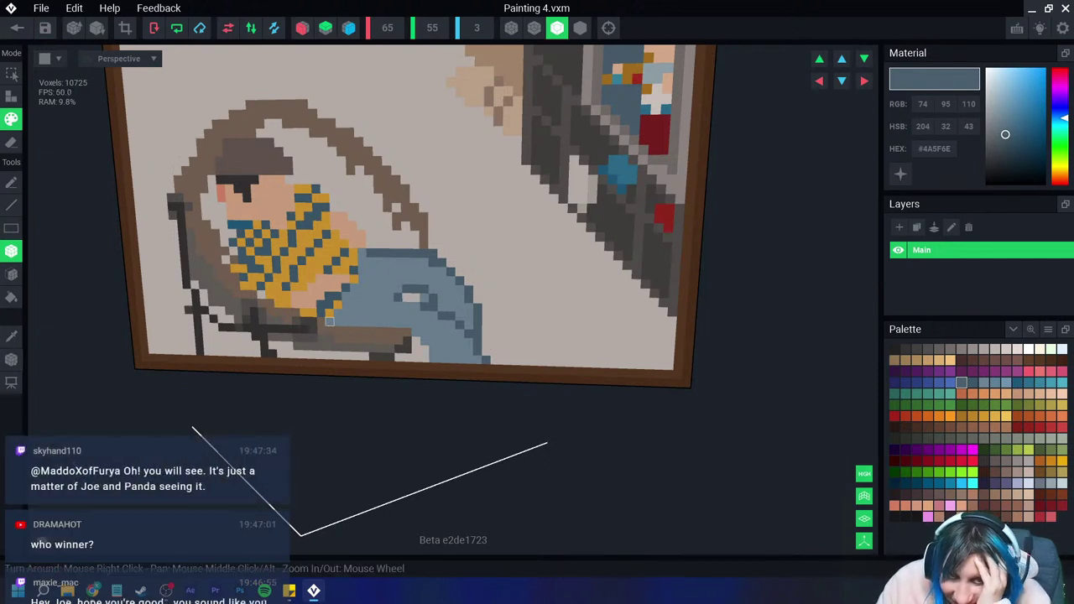
scroll(382, 346, down, 3)
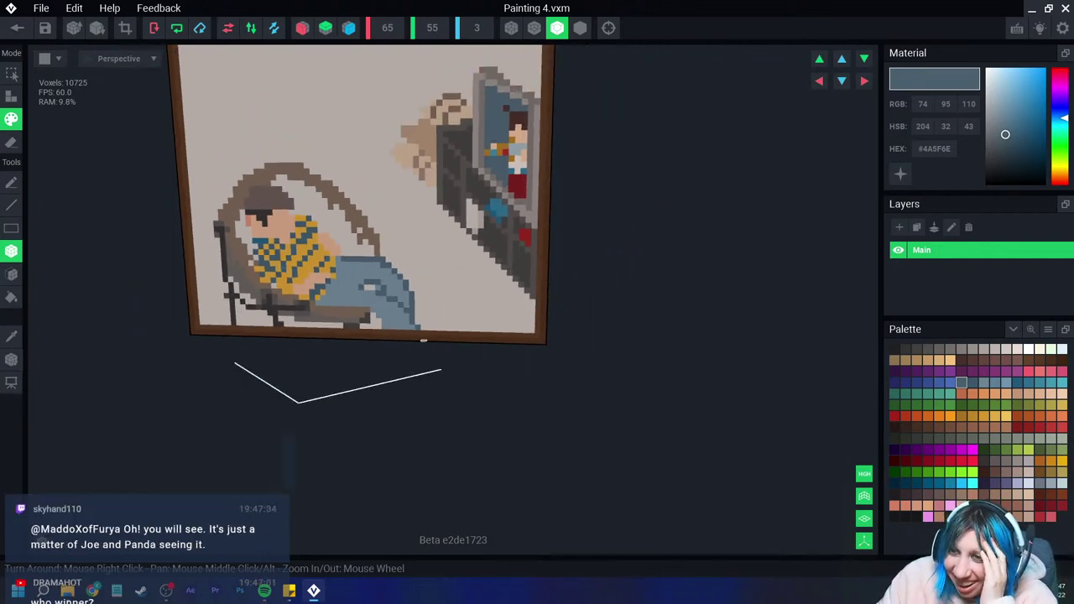
scroll(419, 331, up, 2)
scroll(404, 320, up, 3)
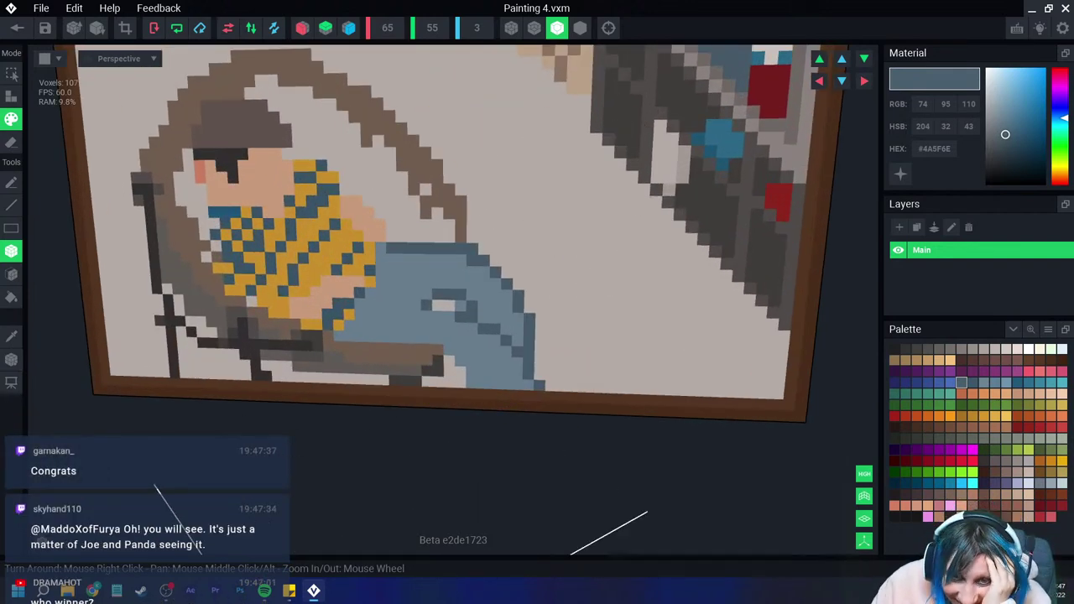
scroll(736, 299, down, 3)
scroll(735, 299, up, 3)
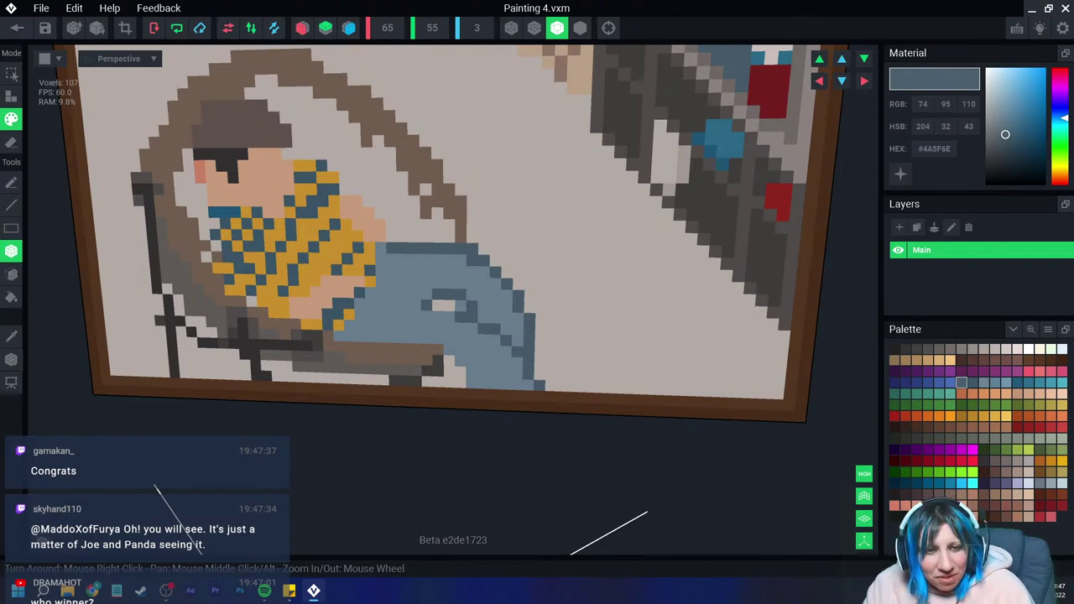
Step: Shade the jeans dark grey and draw a #534F4E cable diagonally up toward the monitor
click(916, 349)
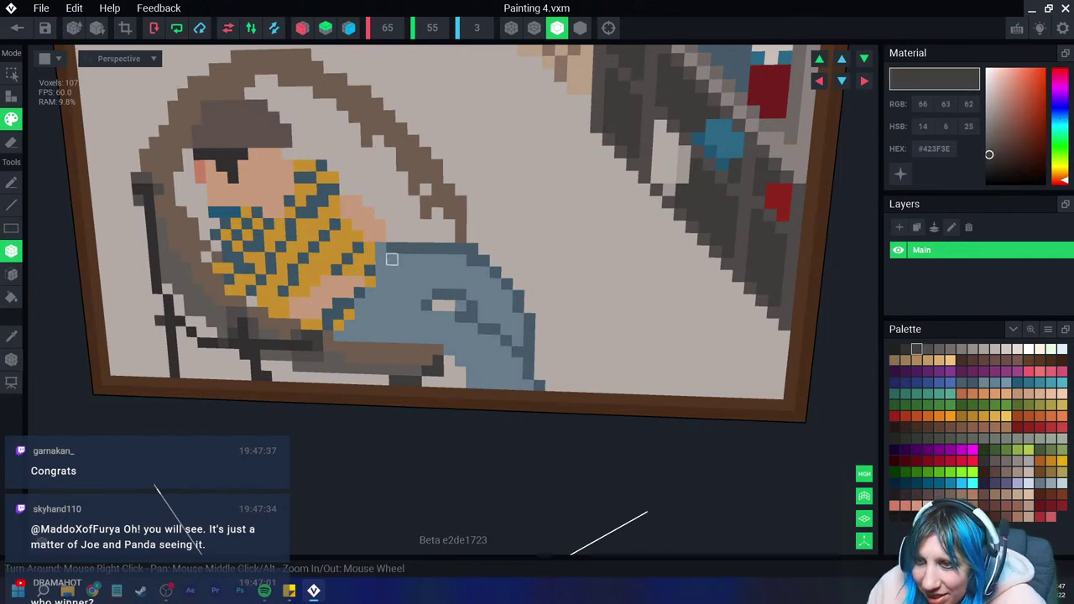
click(391, 259)
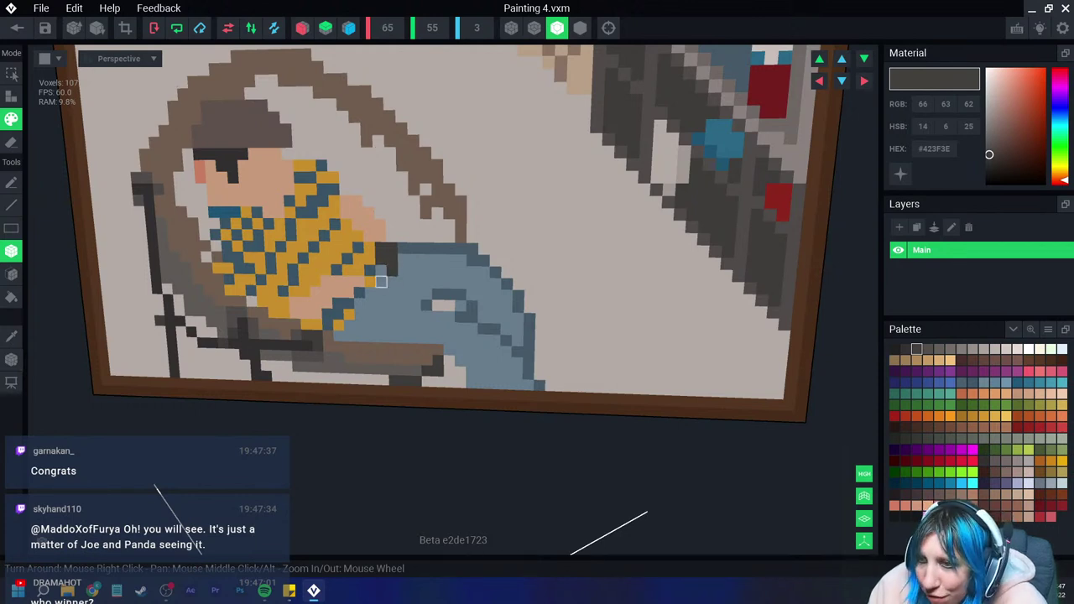
click(385, 282)
click(905, 348)
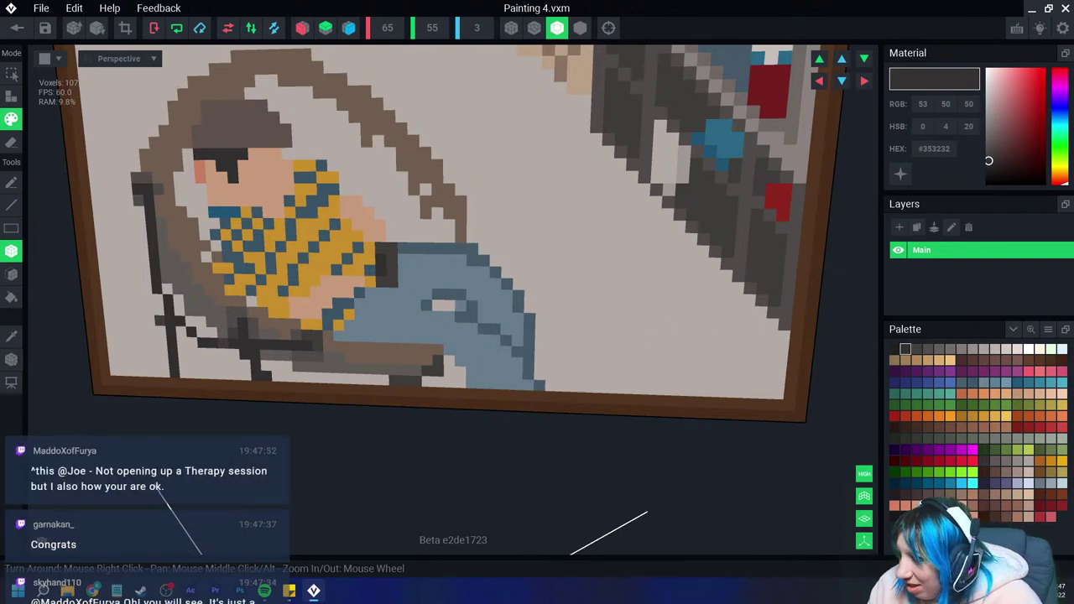
click(927, 348)
drag(403, 270, 449, 305)
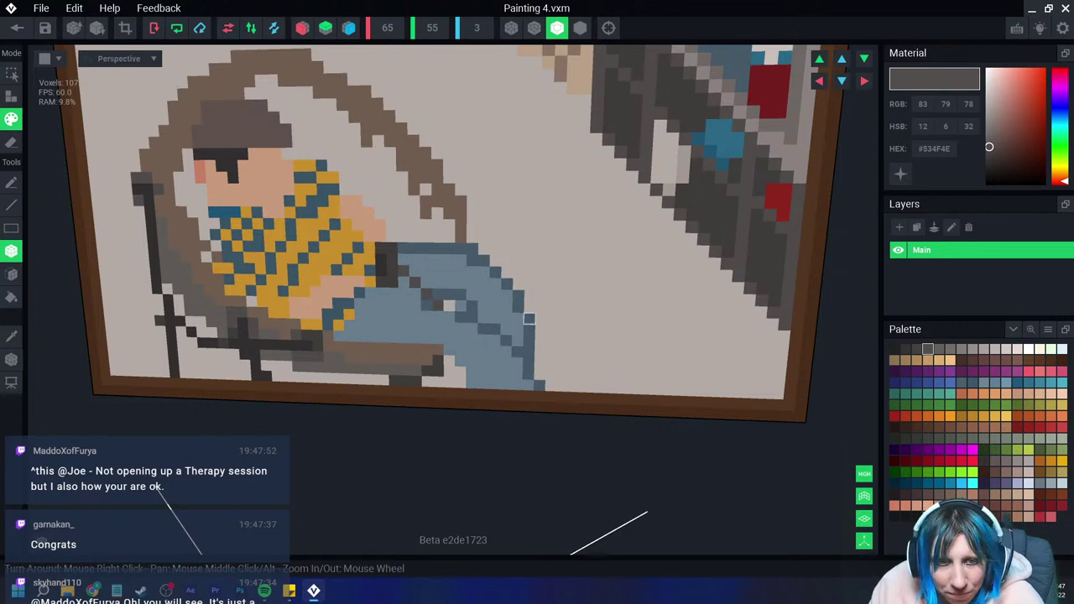
mouse_move(529, 312)
mouse_down()
mouse_move(564, 285)
mouse_move(537, 304)
mouse_up()
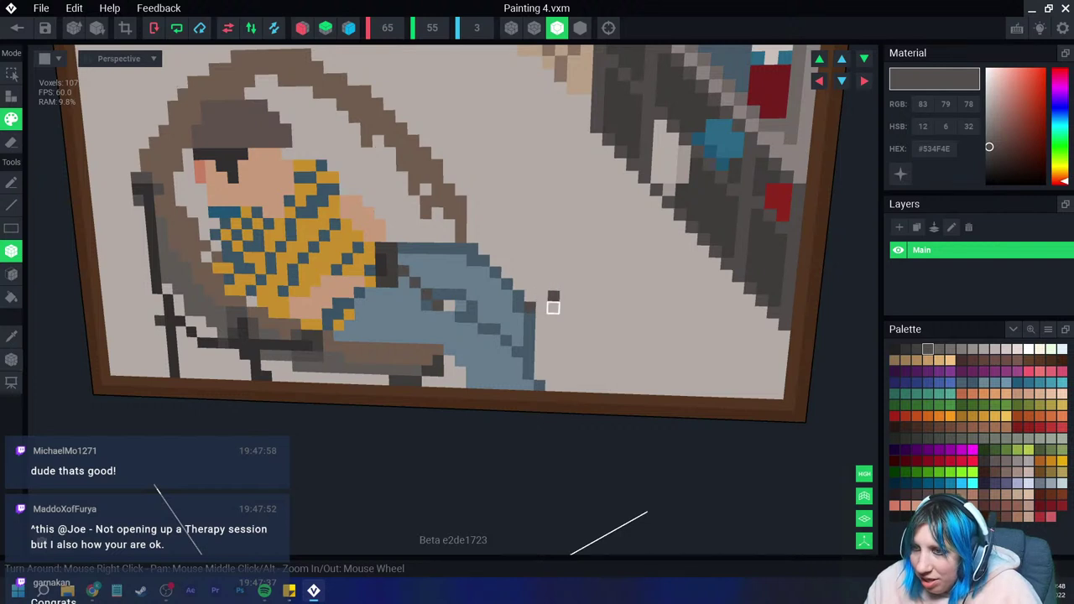
drag(578, 271, 630, 202)
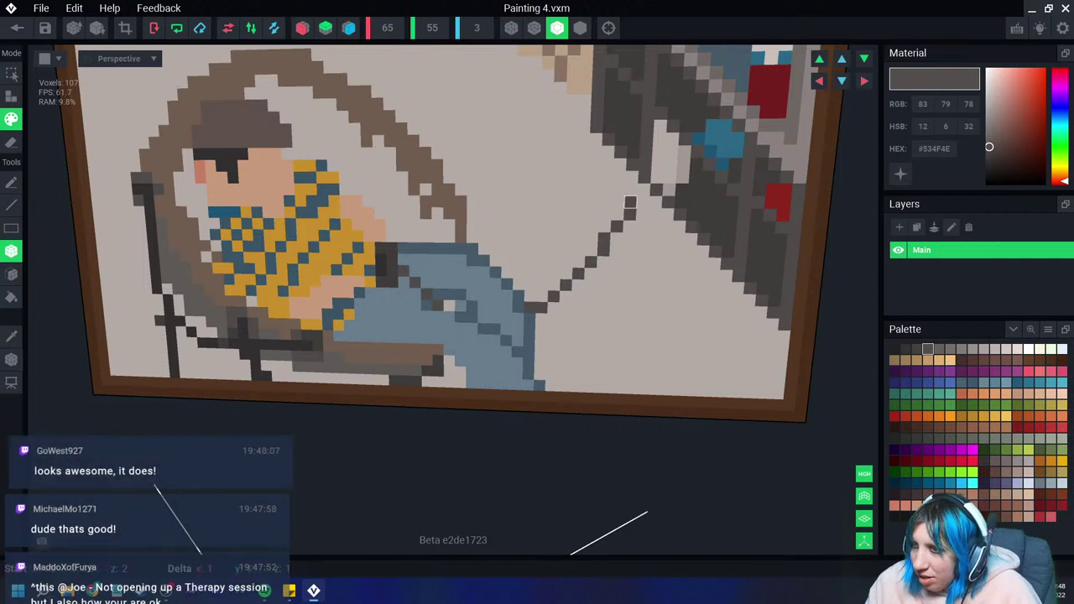
Step: Reselect the darker grey and turn the painting to face the view straight on
scroll(642, 202, down, 2)
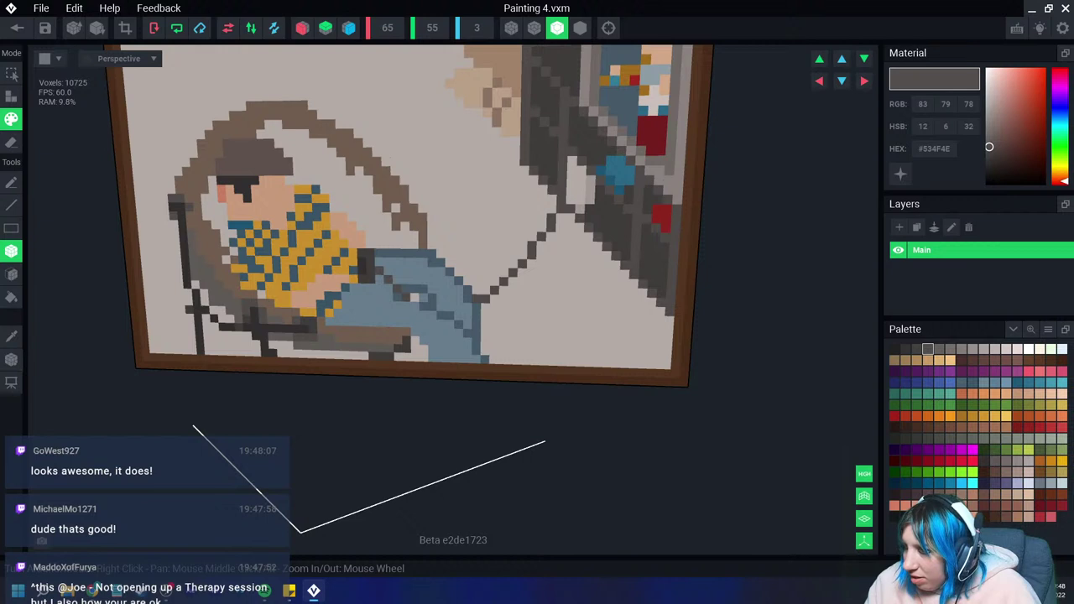
alt+click(550, 220)
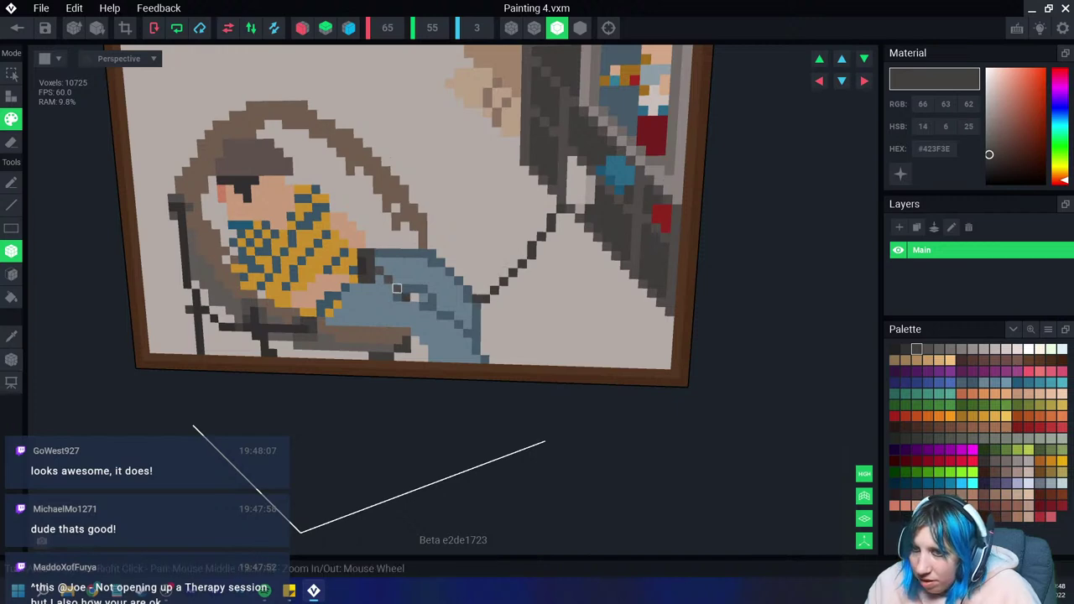
right_drag(405, 314, 466, 315)
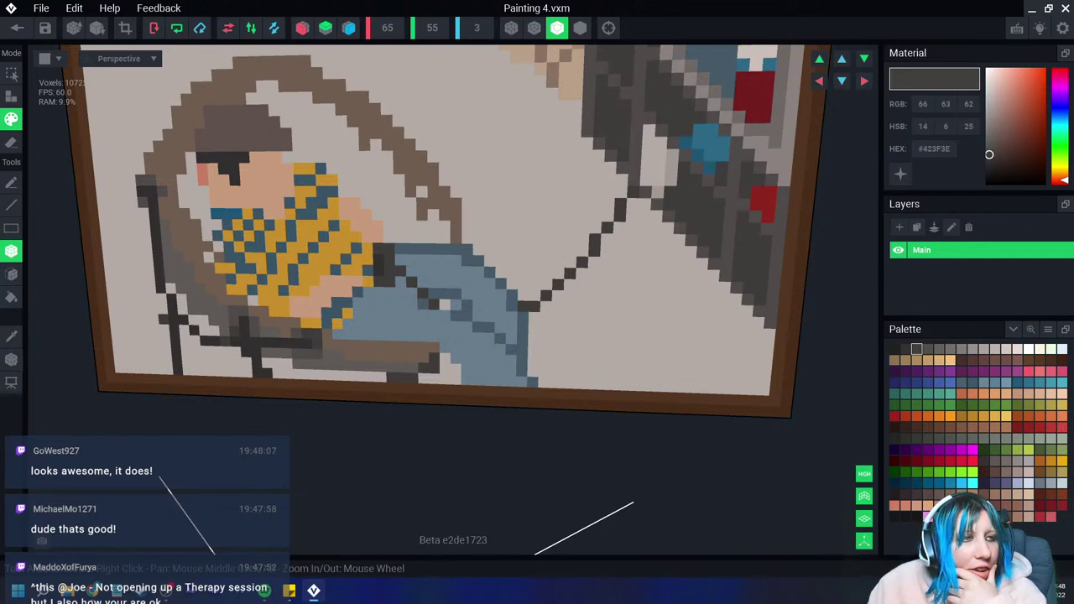
right_drag(422, 302, 515, 295)
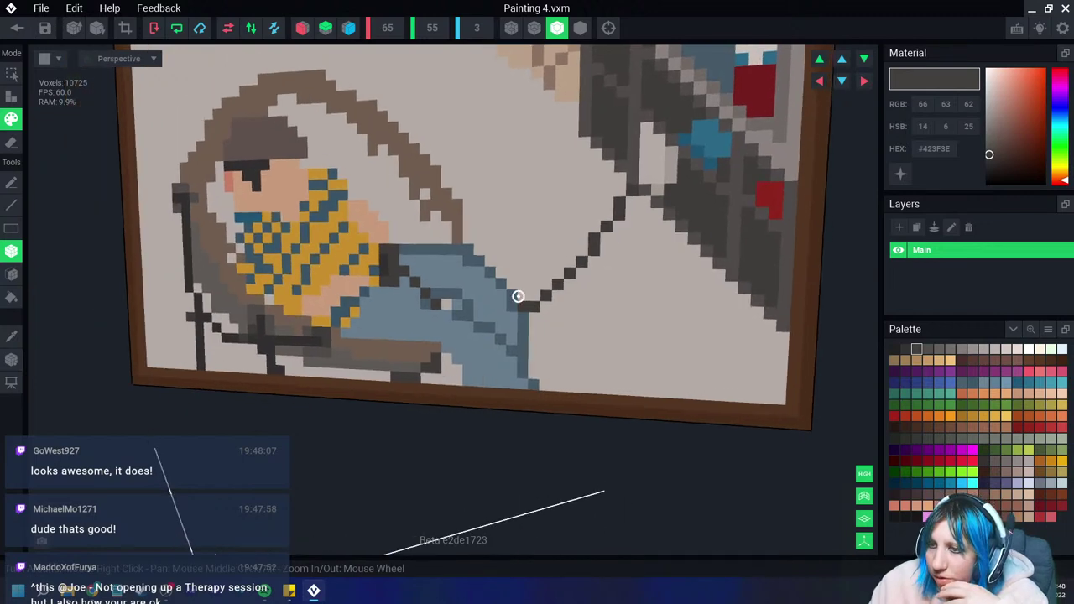
scroll(515, 295, down, 3)
right_drag(547, 342, 566, 332)
scroll(567, 332, down, 2)
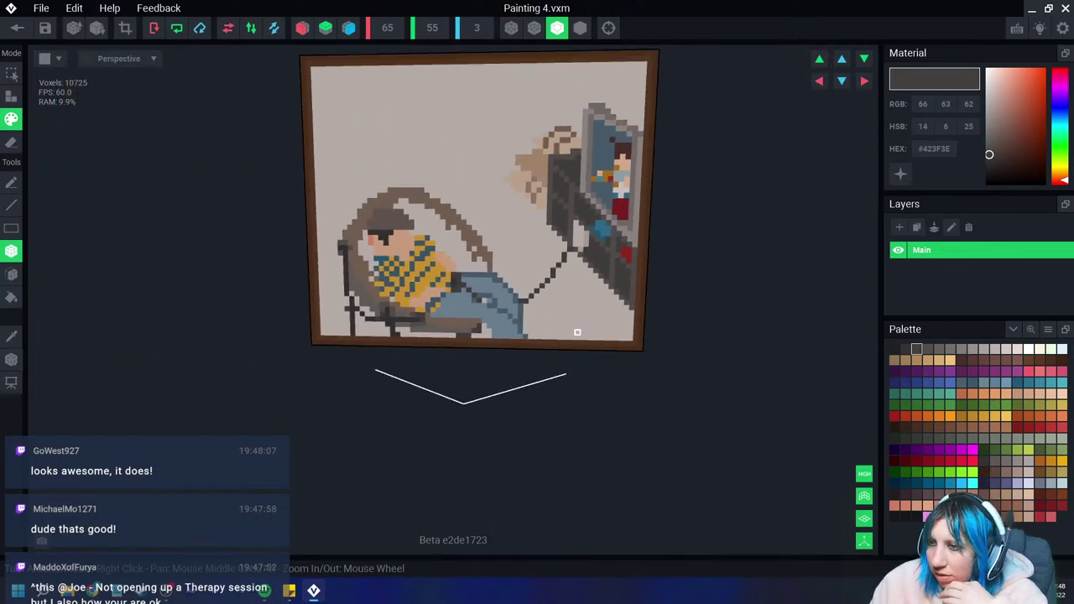
scroll(461, 318, up, 4)
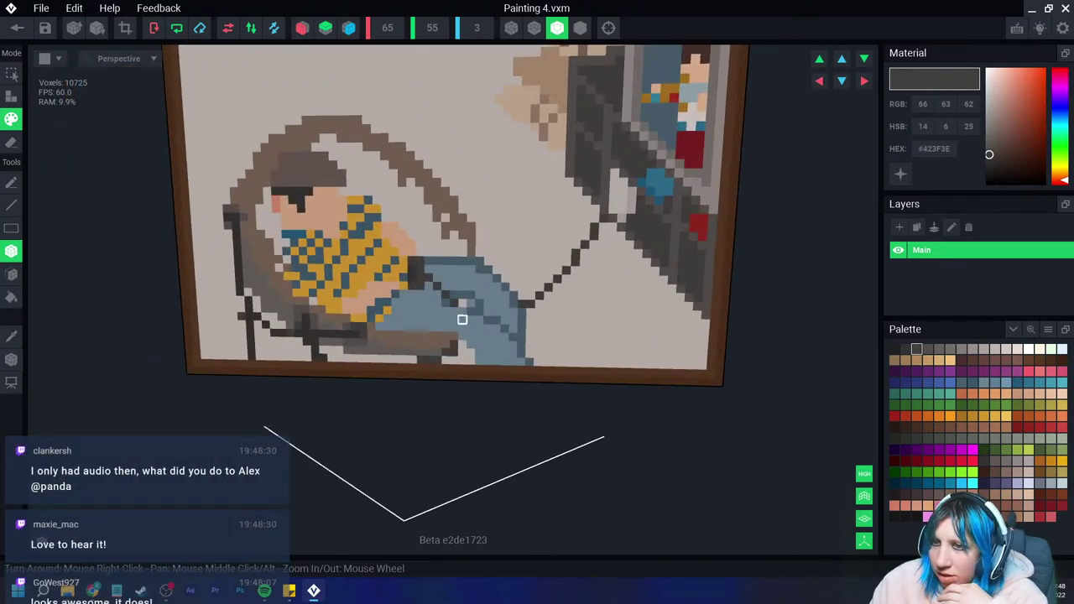
scroll(461, 319, up, 2)
scroll(426, 293, up, 2)
right_drag(417, 231, 418, 236)
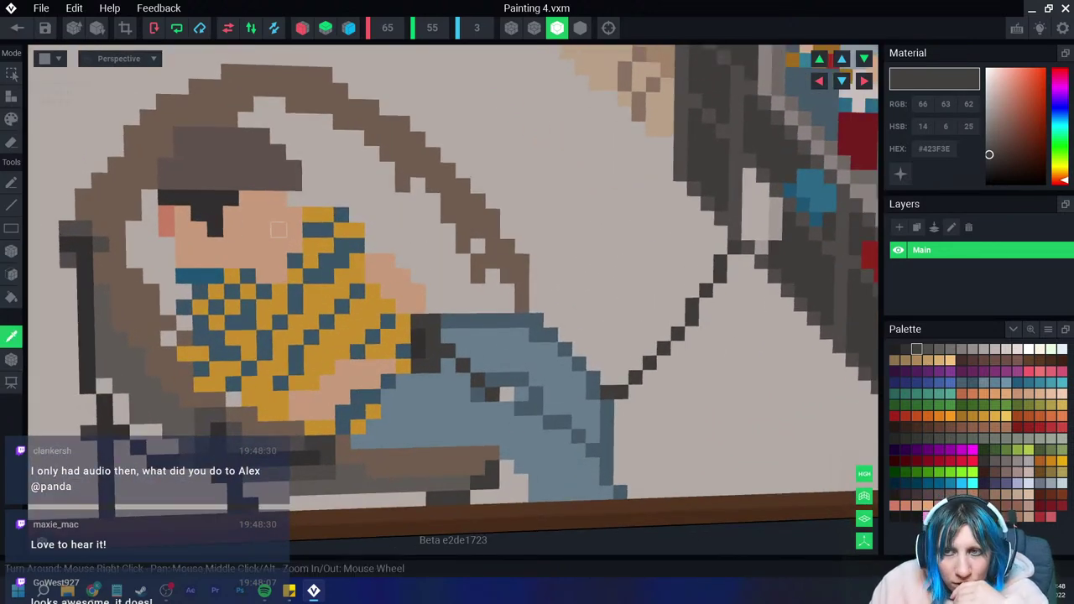
Step: Shade two face voxels beside the scarf in darker peach #C49475
alt+click(447, 276)
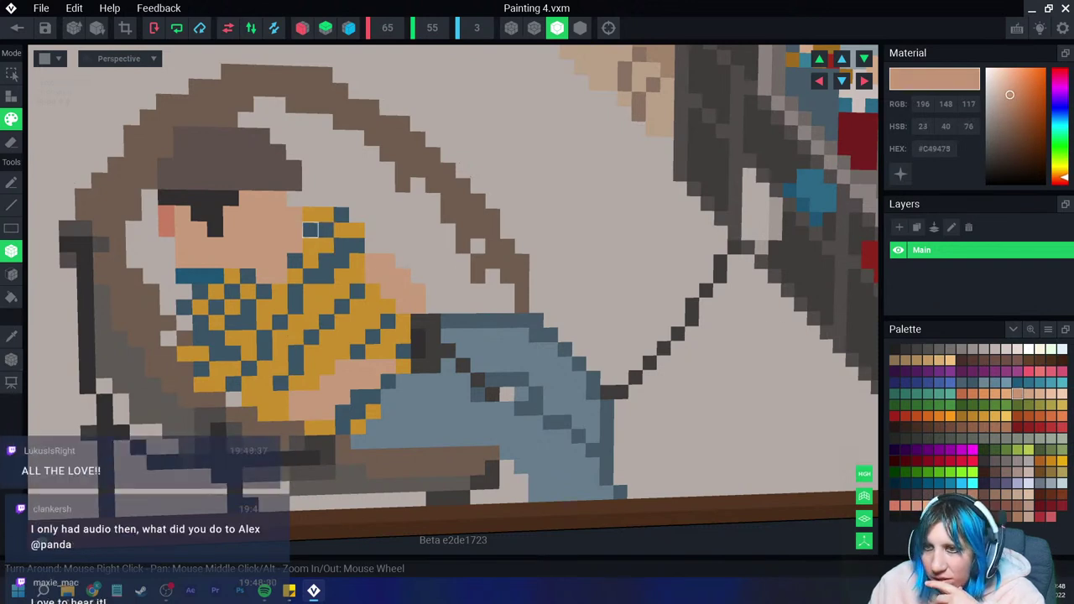
alt+click(294, 226)
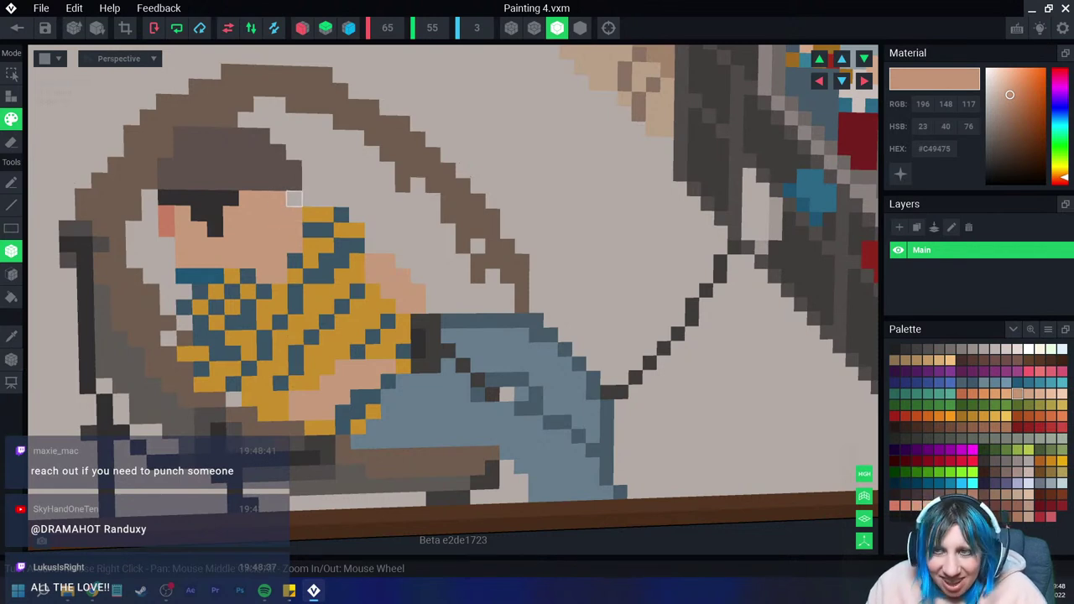
click(278, 199)
click(294, 214)
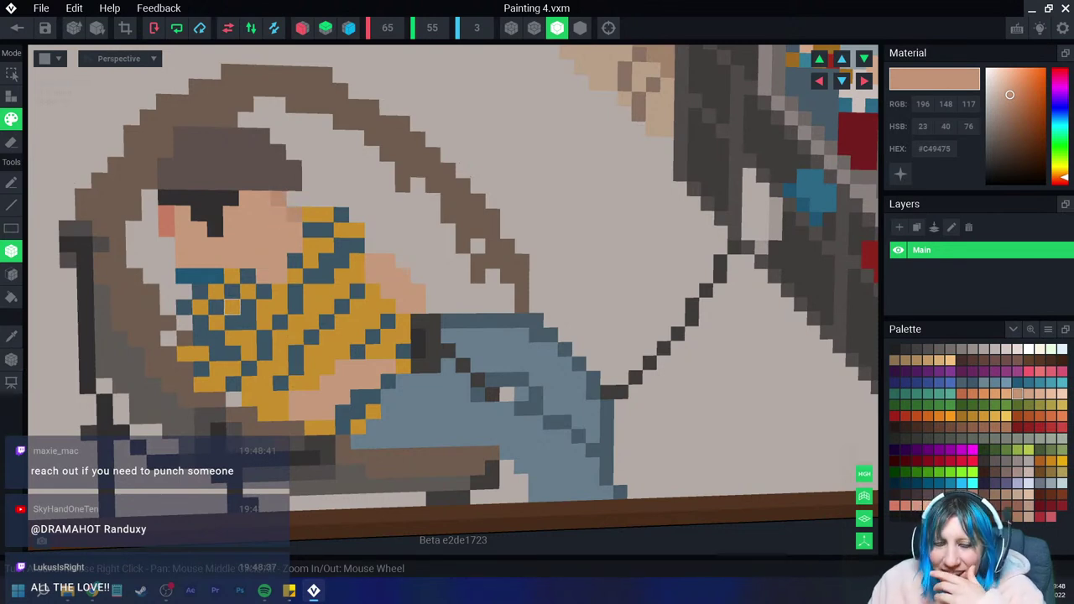
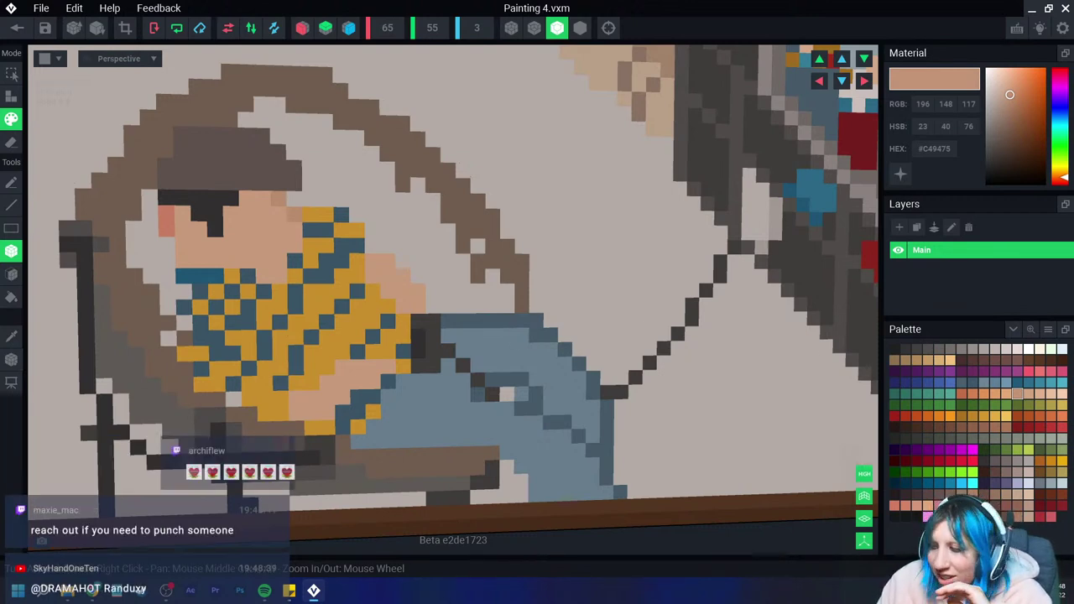
Step: Darken one skin voxel on the reclining man's face
click(247, 214)
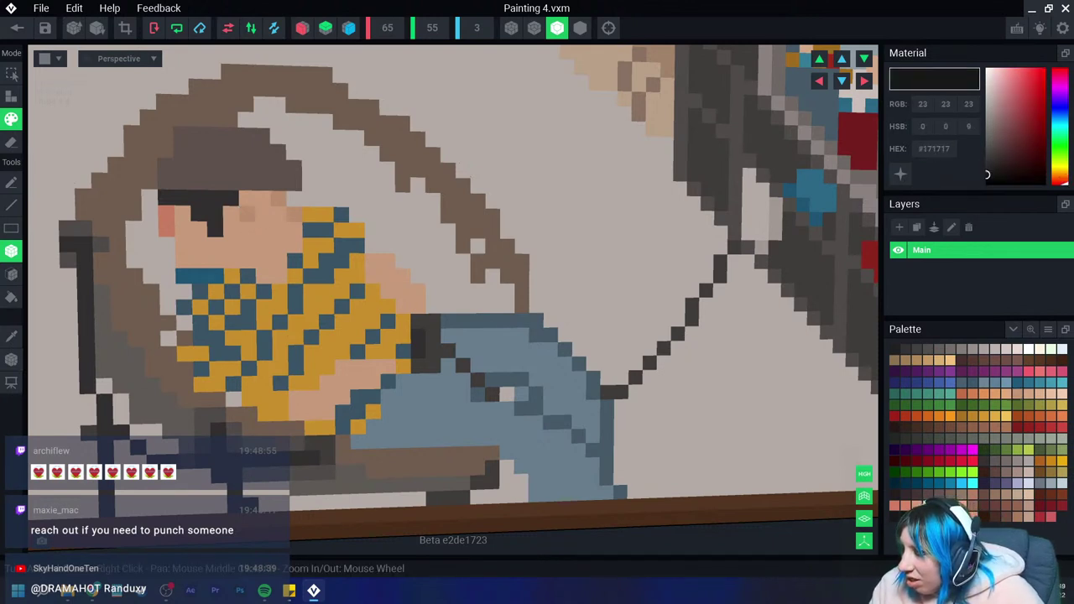
right_click(934, 149)
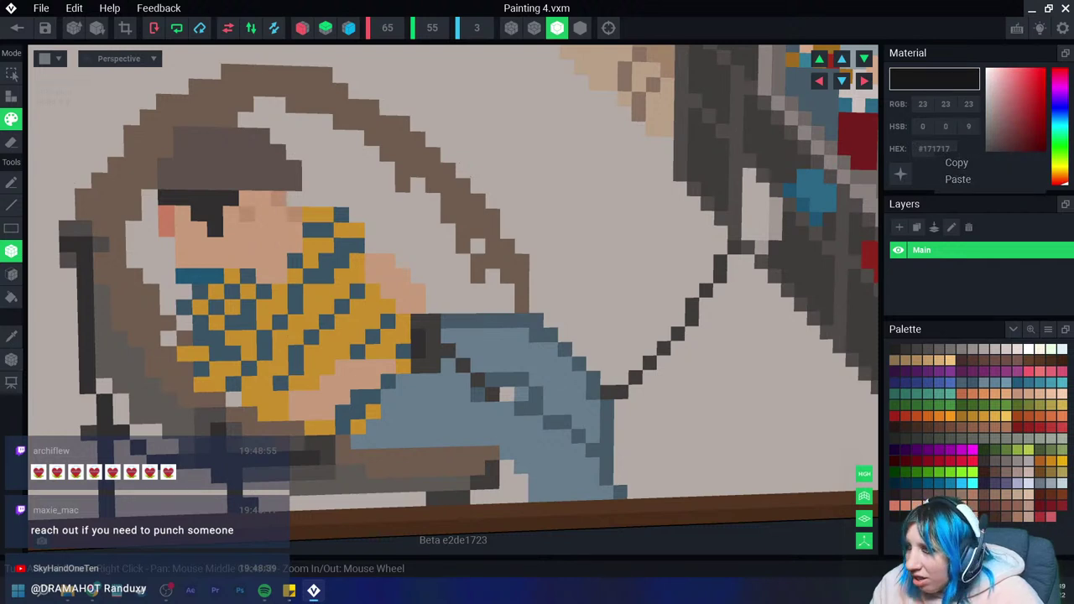
right_drag(324, 287, 245, 213)
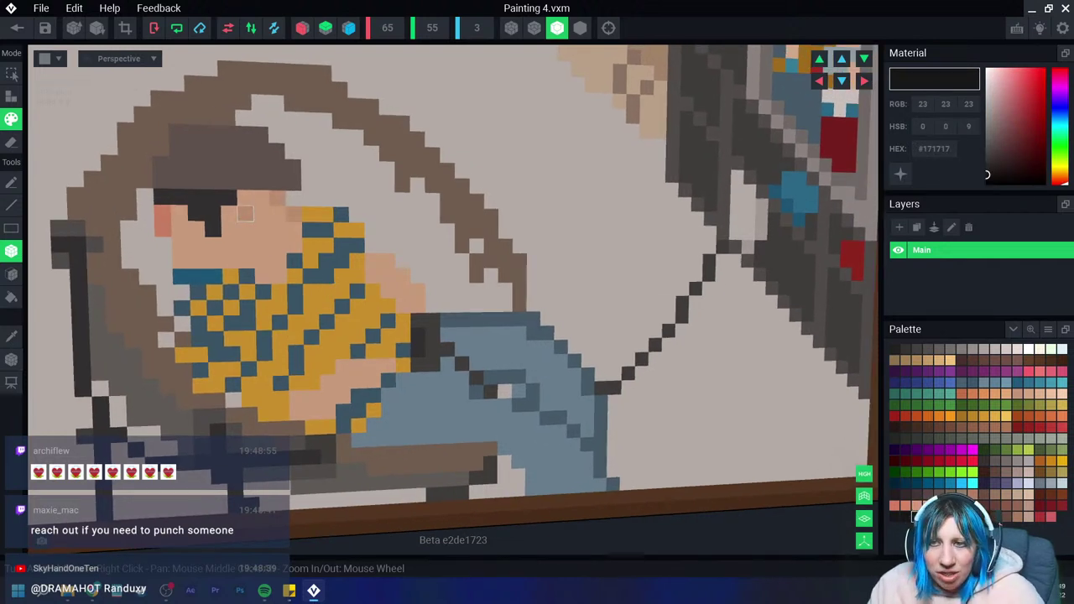
mouse_move(247, 257)
right_down()
mouse_move(258, 242)
mouse_move(243, 198)
right_up()
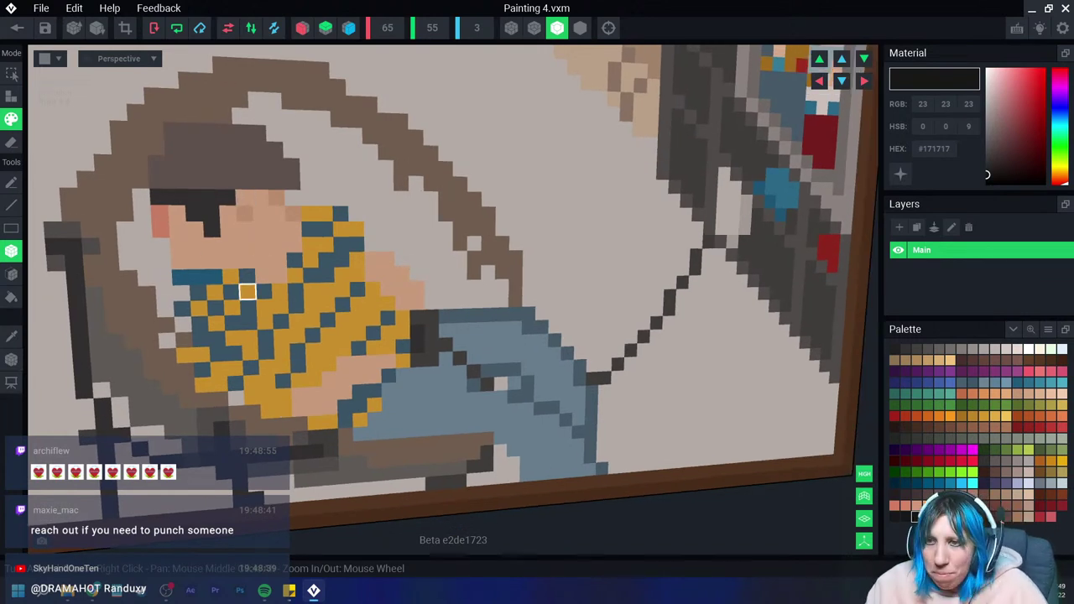
Step: Eyedrop the dark #353232 from the canvas and paint it beside the man's eye
click(11, 336)
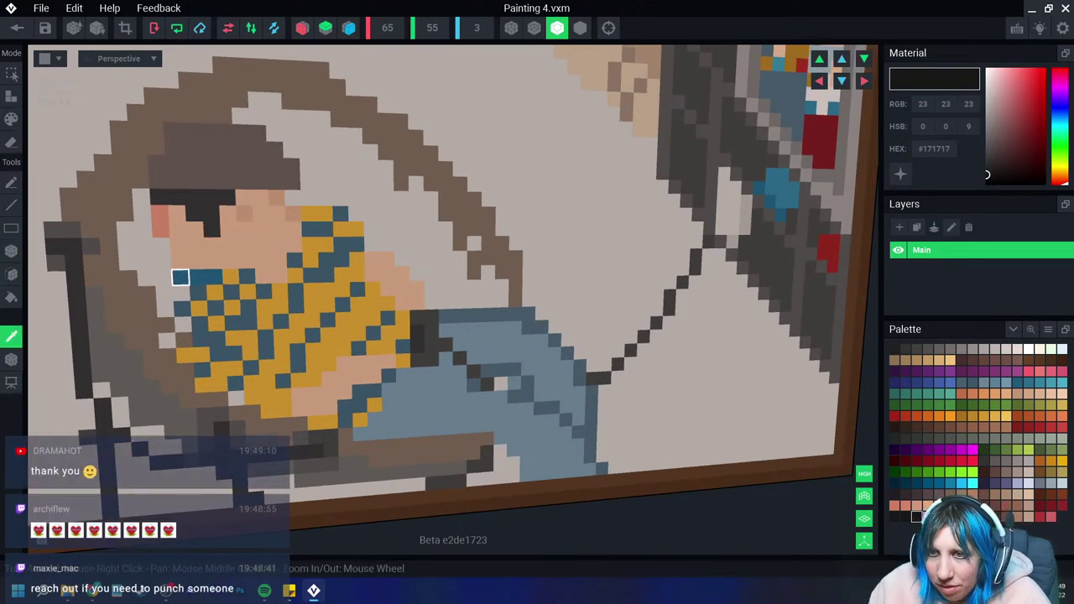
click(166, 340)
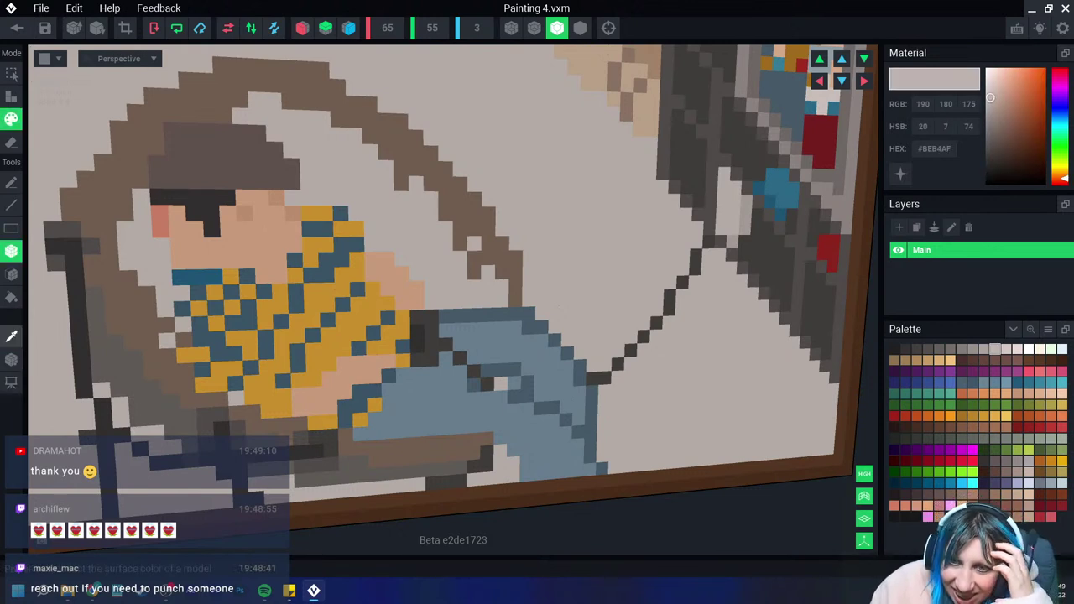
click(11, 335)
click(168, 194)
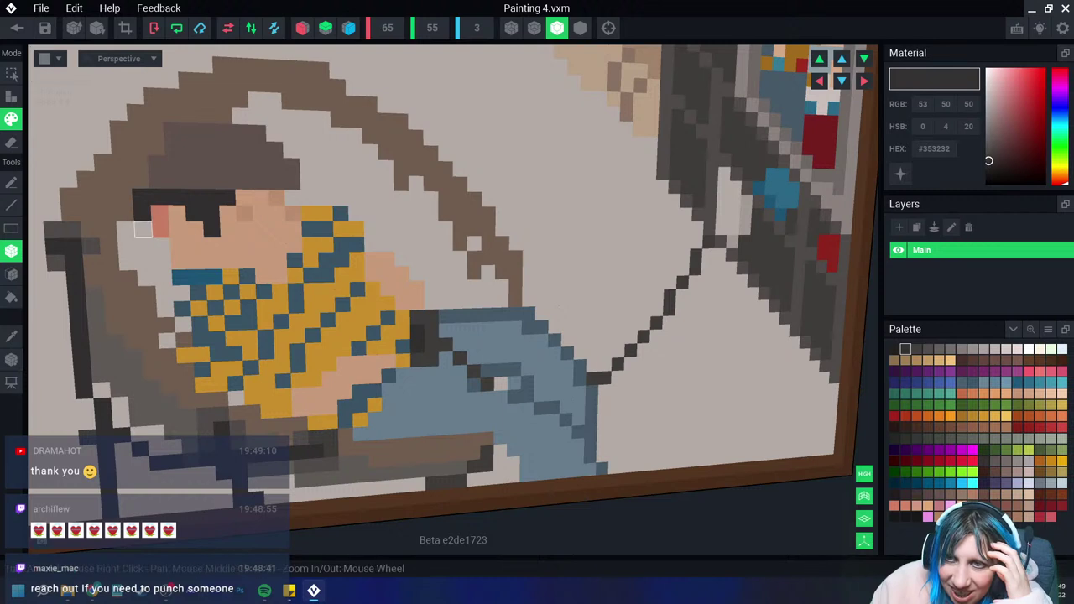
click(161, 245)
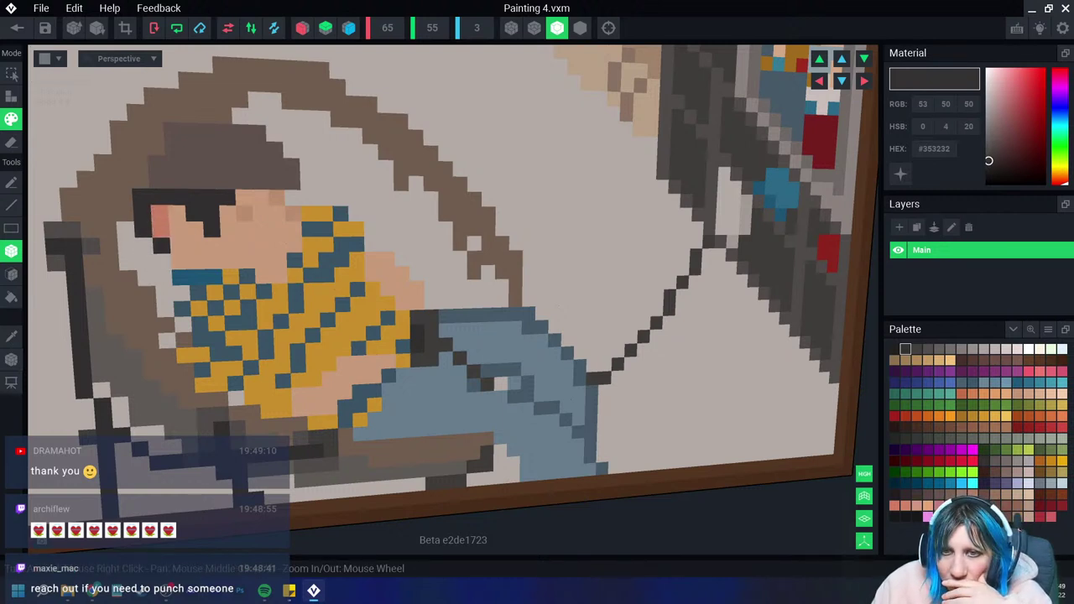
click(11, 336)
click(157, 180)
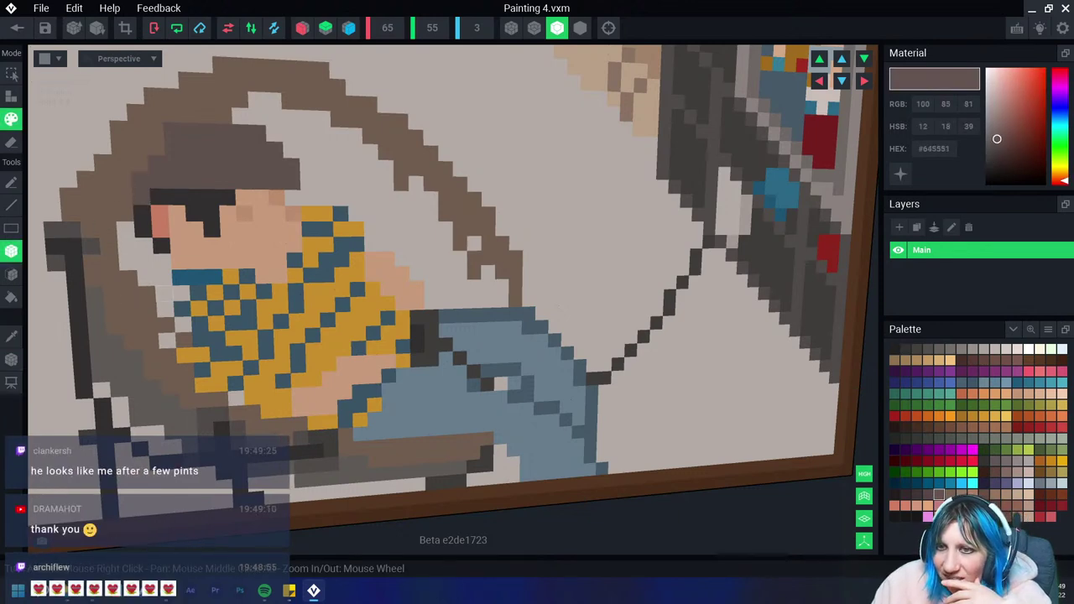
Step: Sample the hair brown and paint lighter brown highlights along the top of the hair
scroll(165, 294, down, 3)
scroll(167, 285, up, 5)
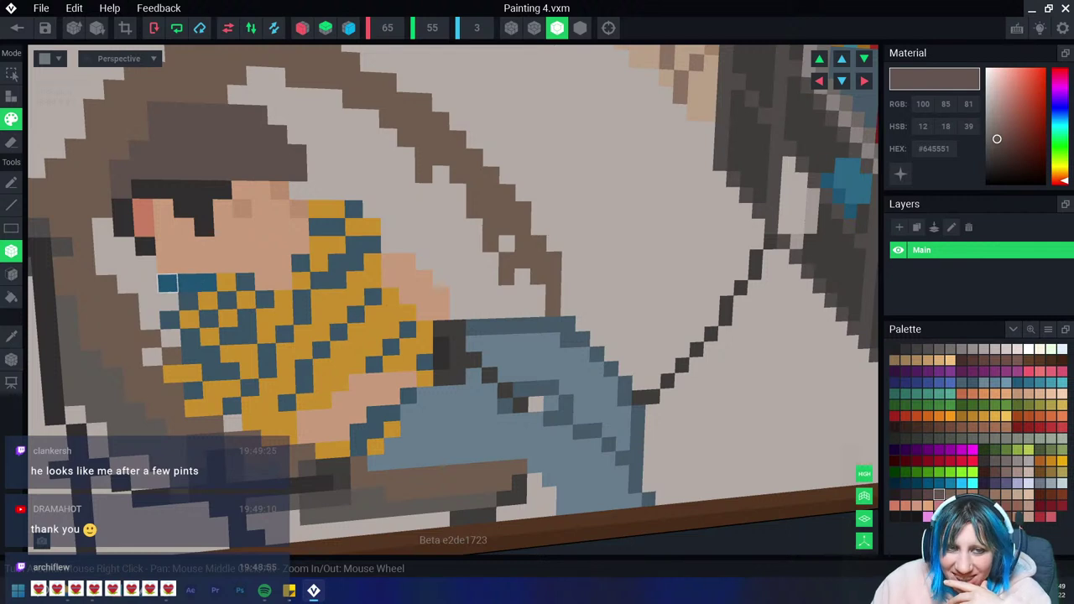
alt+click(145, 245)
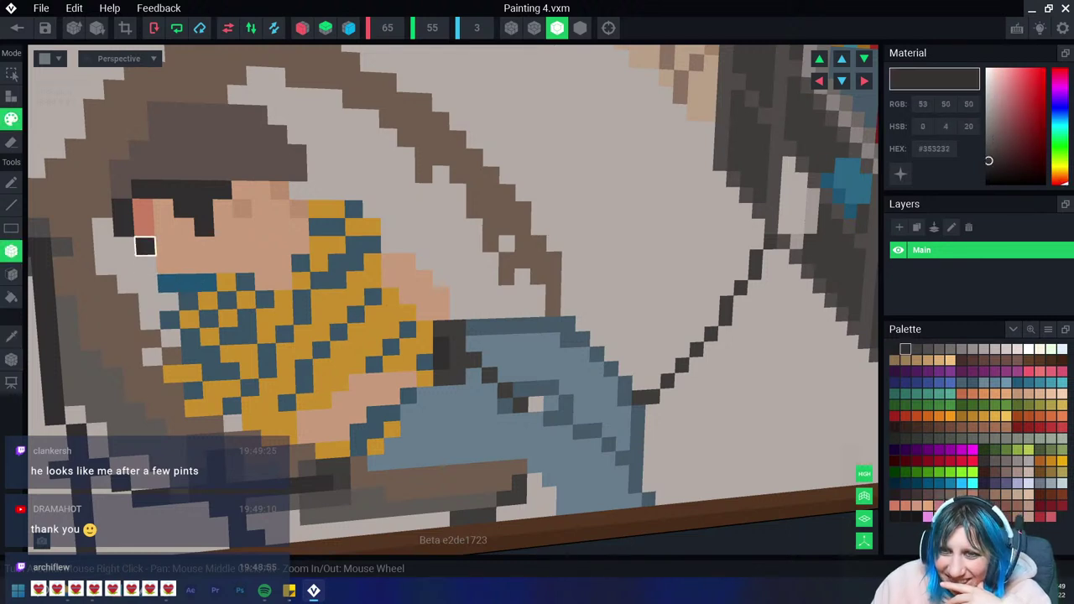
alt+click(320, 280)
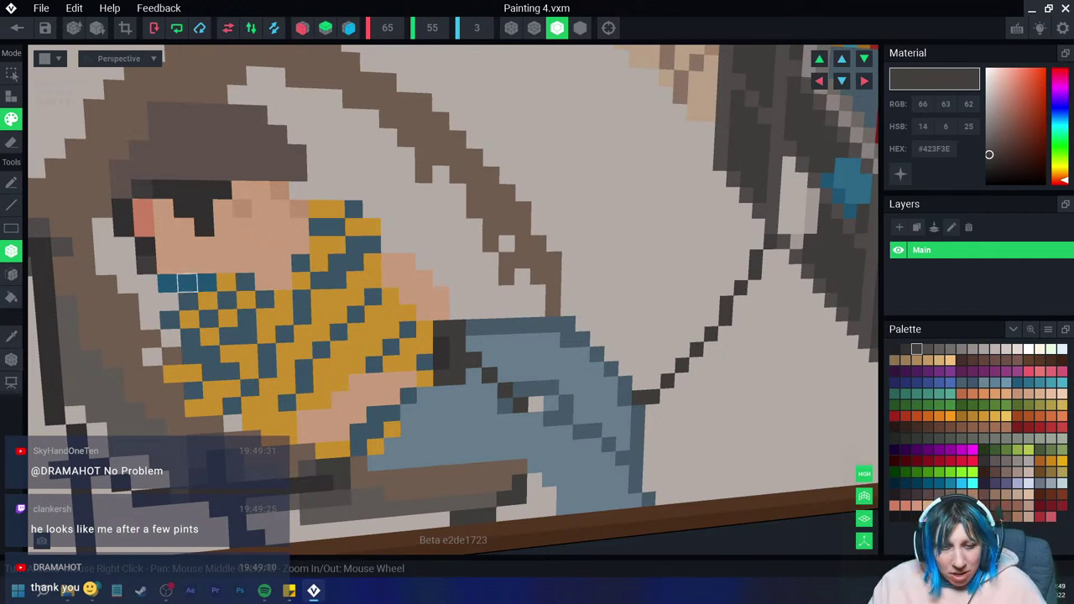
scroll(252, 252, down, 1)
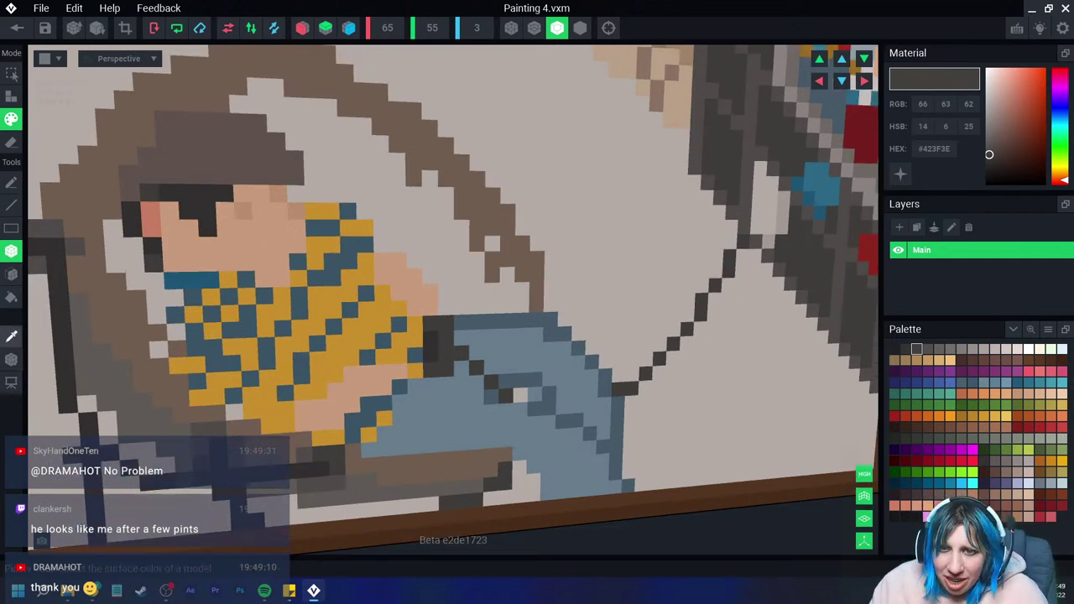
alt+click(221, 156)
alt+click(516, 269)
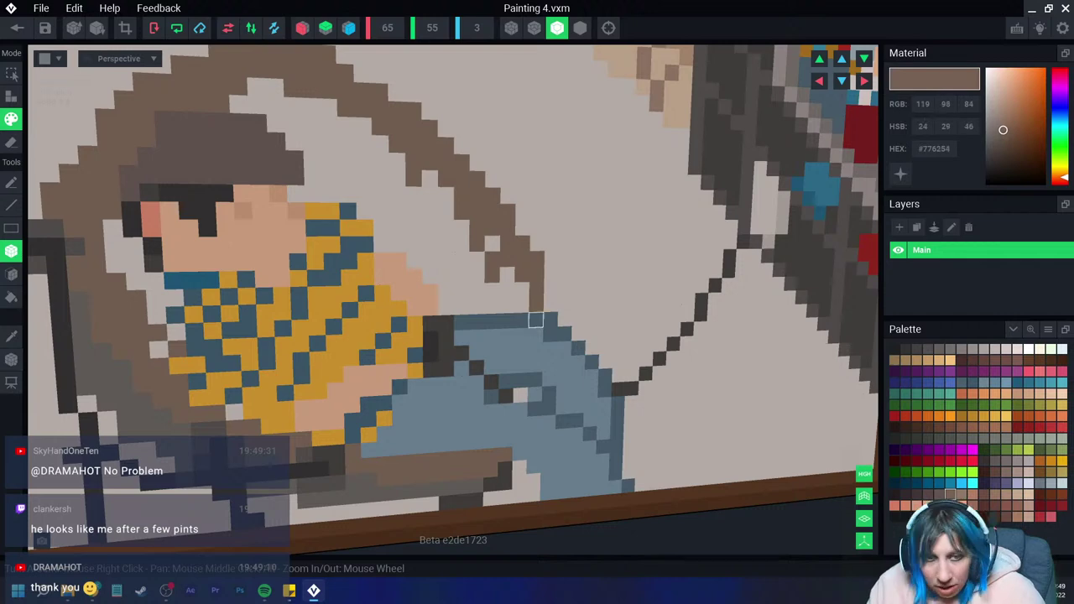
scroll(387, 297, up, 3)
drag(219, 207, 194, 229)
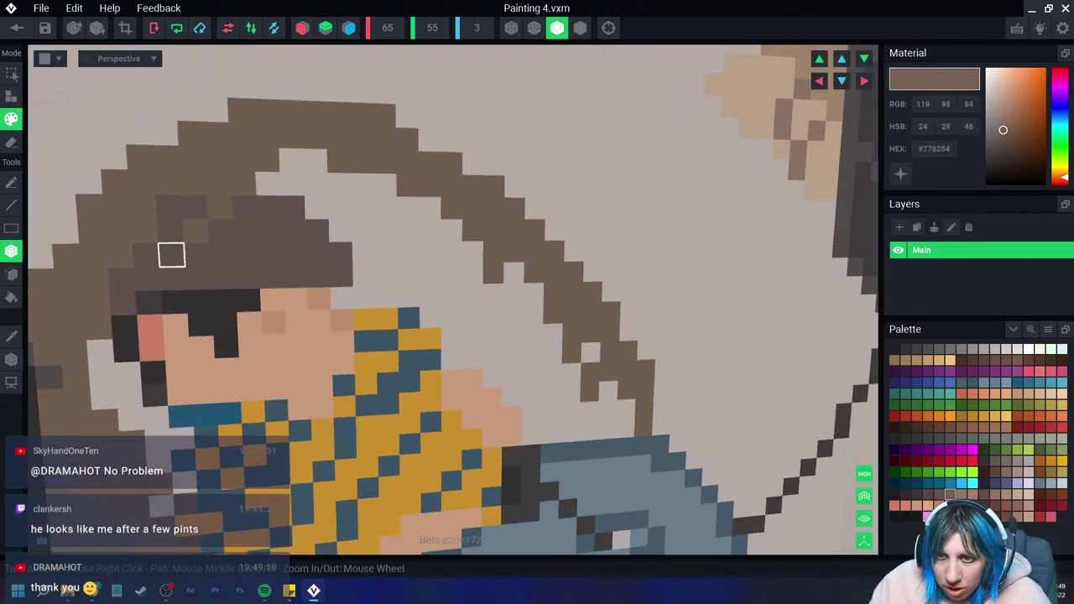
Step: Shift the hair highlight colour toward grey #635C58
click(960, 495)
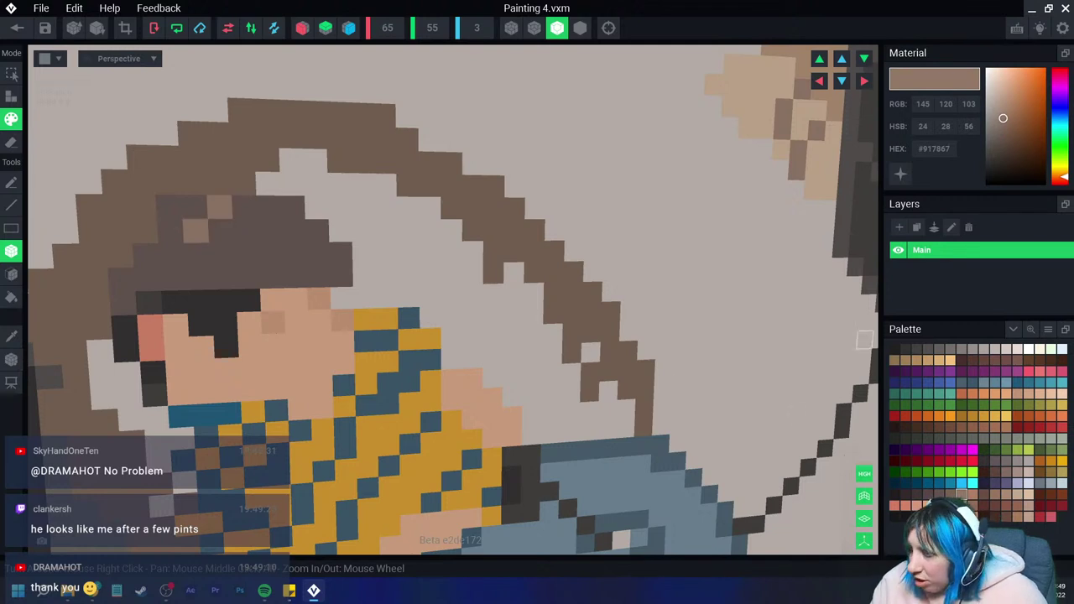
drag(1003, 118, 992, 139)
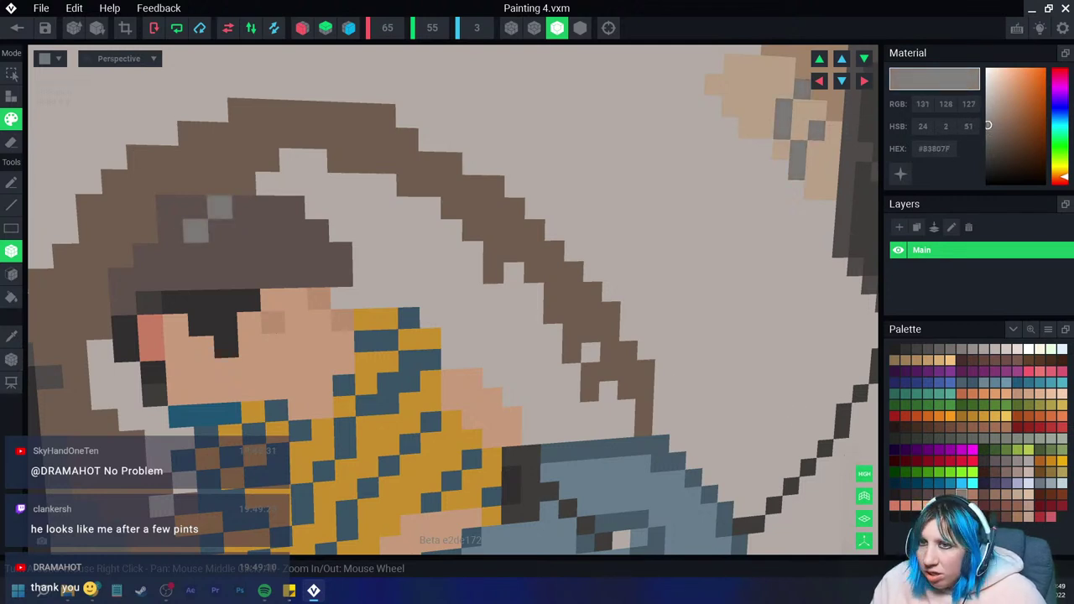
scroll(668, 316, down, 3)
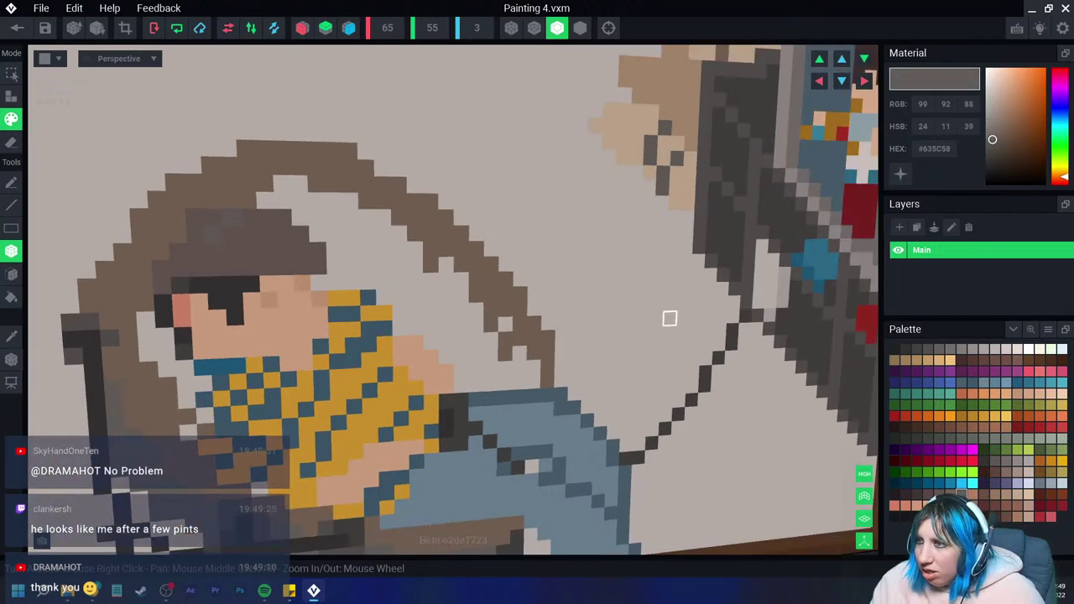
right_drag(669, 317, 193, 318)
scroll(193, 318, up, 3)
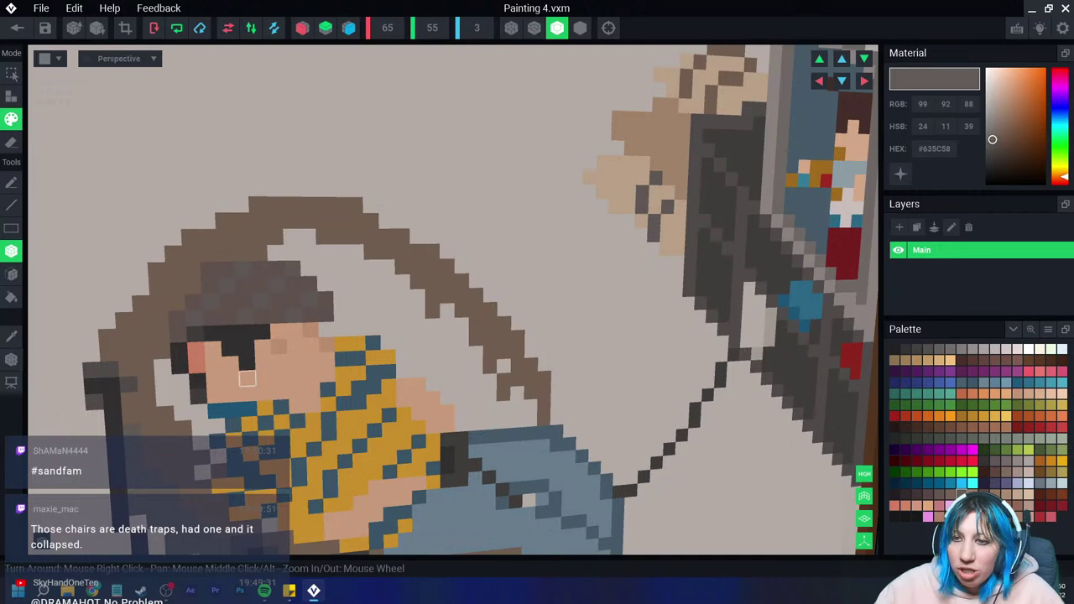
Step: Sample the man's skin tone and recolour the blue arm-edge voxels with it
scroll(243, 352, up, 2)
right_drag(282, 398, 157, 319)
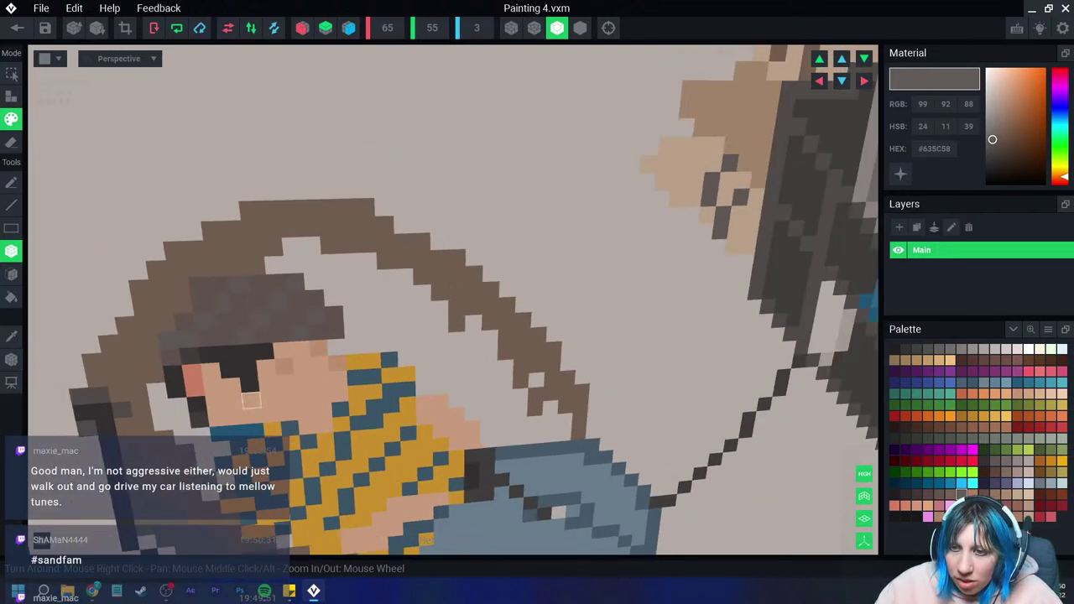
scroll(276, 441, down, 3)
scroll(276, 442, down, 3)
scroll(276, 441, up, 2)
scroll(285, 442, up, 2)
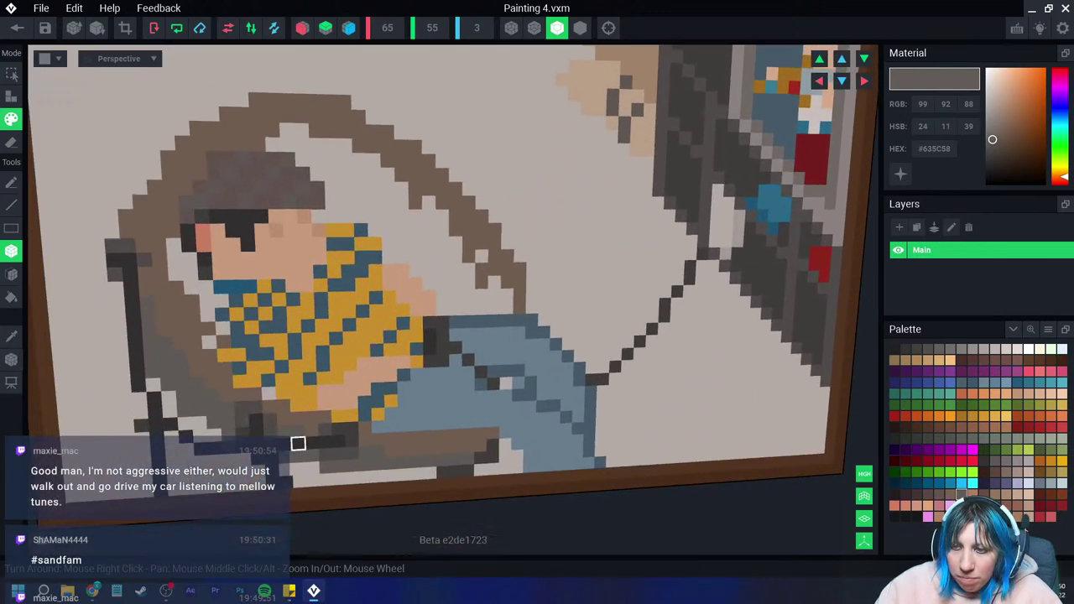
scroll(299, 443, down, 4)
scroll(322, 445, up, 2)
scroll(322, 446, down, 2)
scroll(319, 442, down, 2)
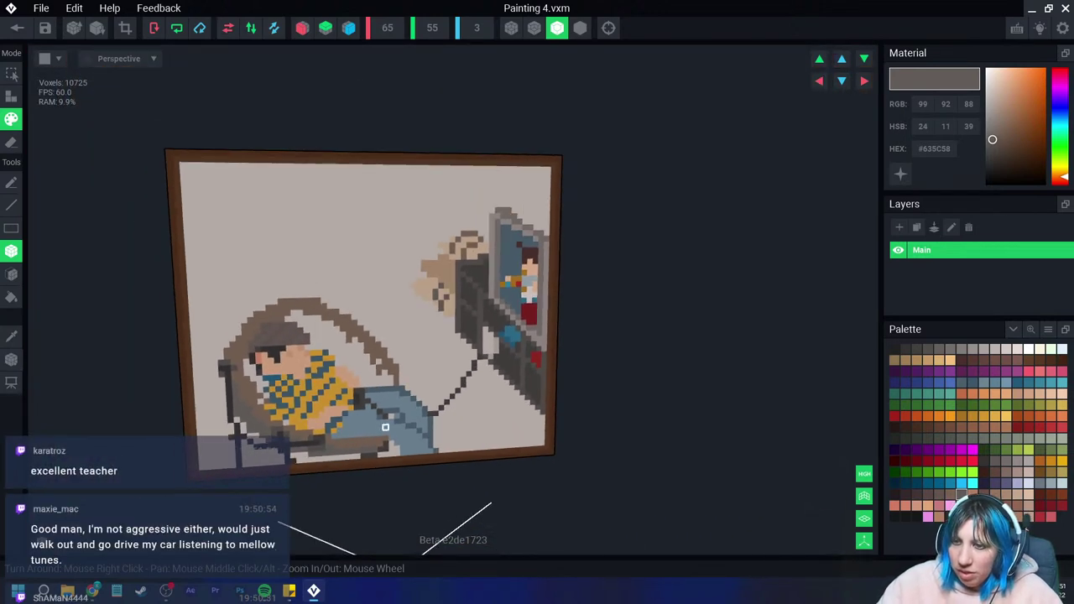
scroll(310, 438, up, 5)
key(alt)
scroll(307, 414, up, 2)
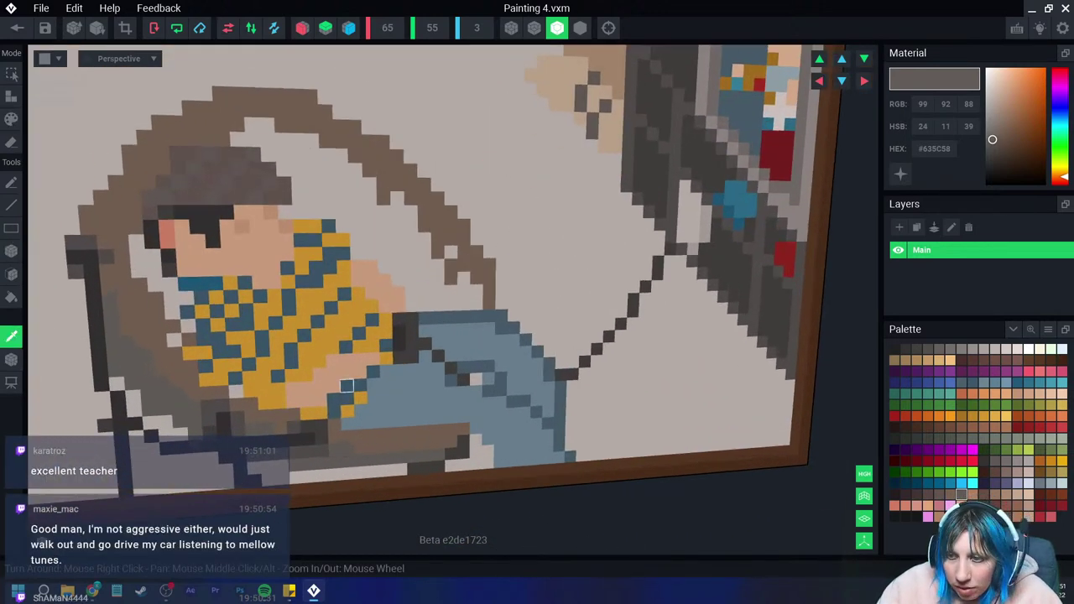
alt+click(347, 377)
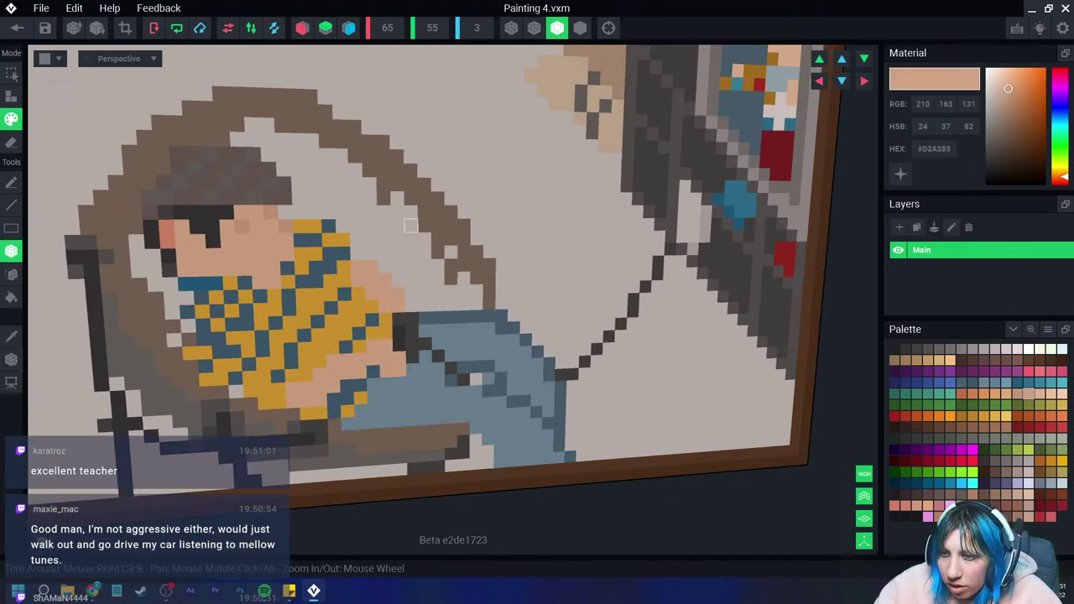
scroll(319, 412, up, 1)
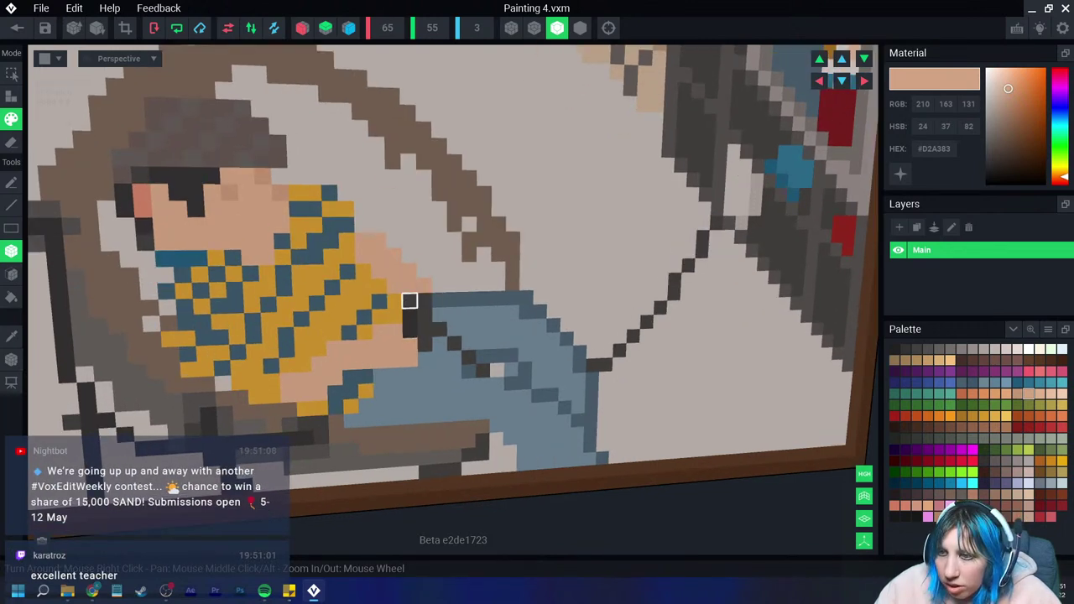
click(436, 282)
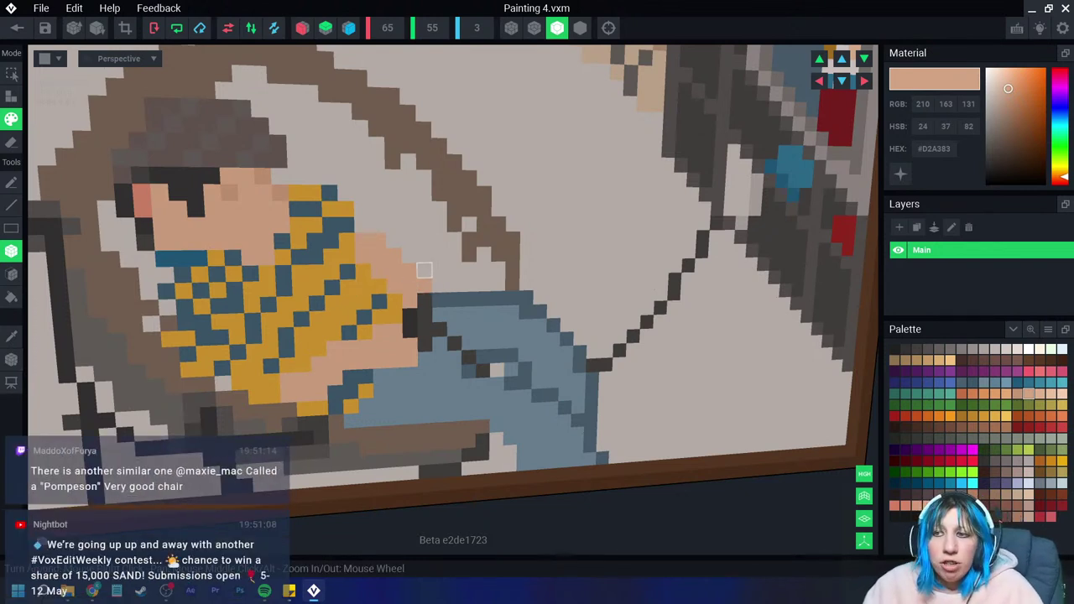
click(439, 299)
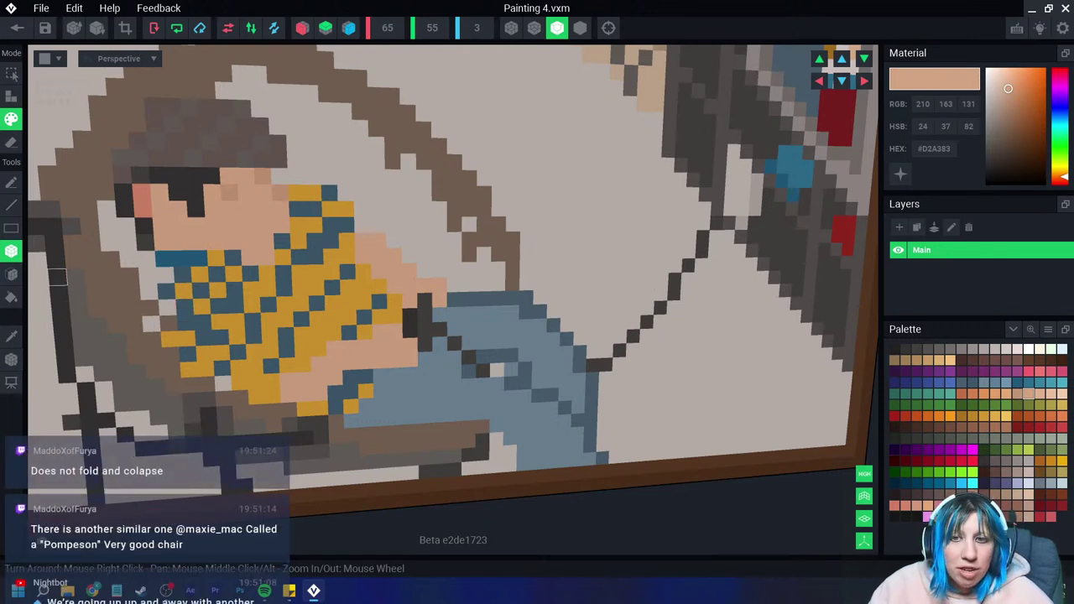
Step: Pick the painting's blue-grey #3D576A as the working colour
click(345, 209)
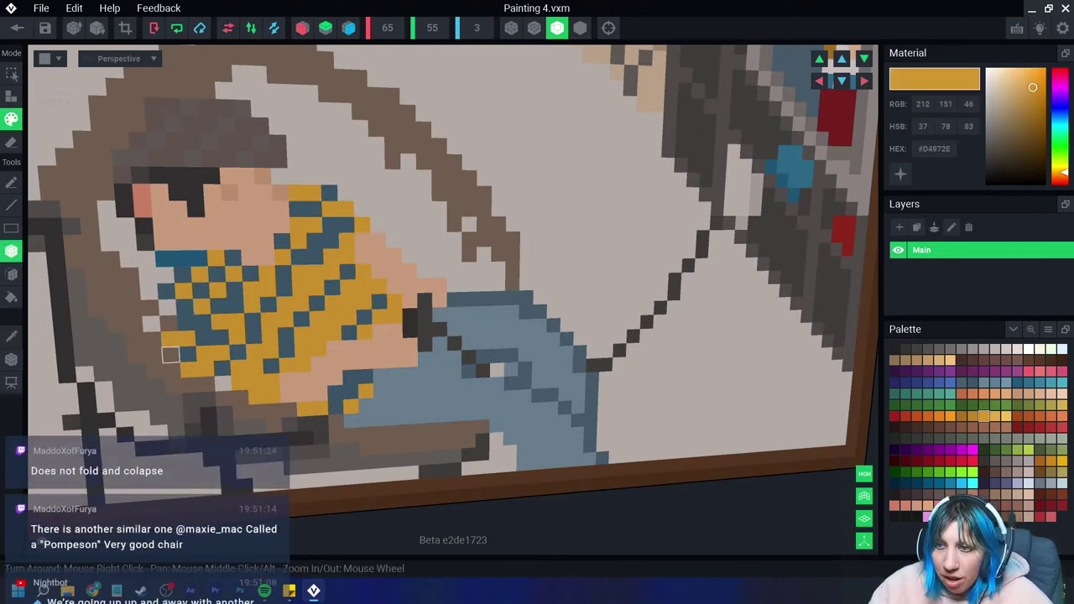
scroll(336, 252, down, 3)
scroll(252, 353, down, 3)
scroll(282, 443, down, 2)
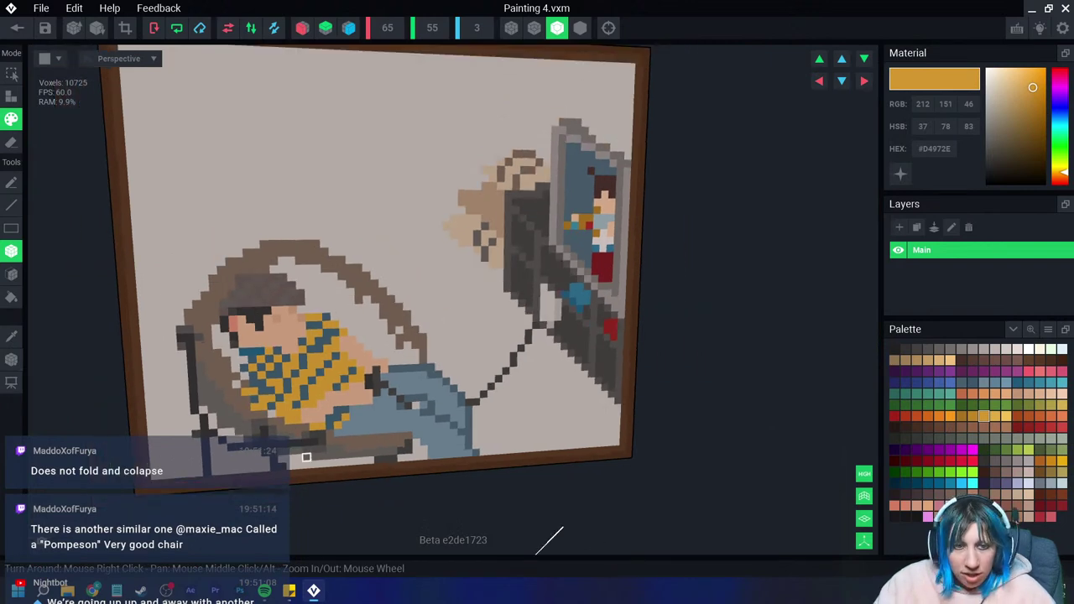
scroll(313, 456, up, 3)
key(b)
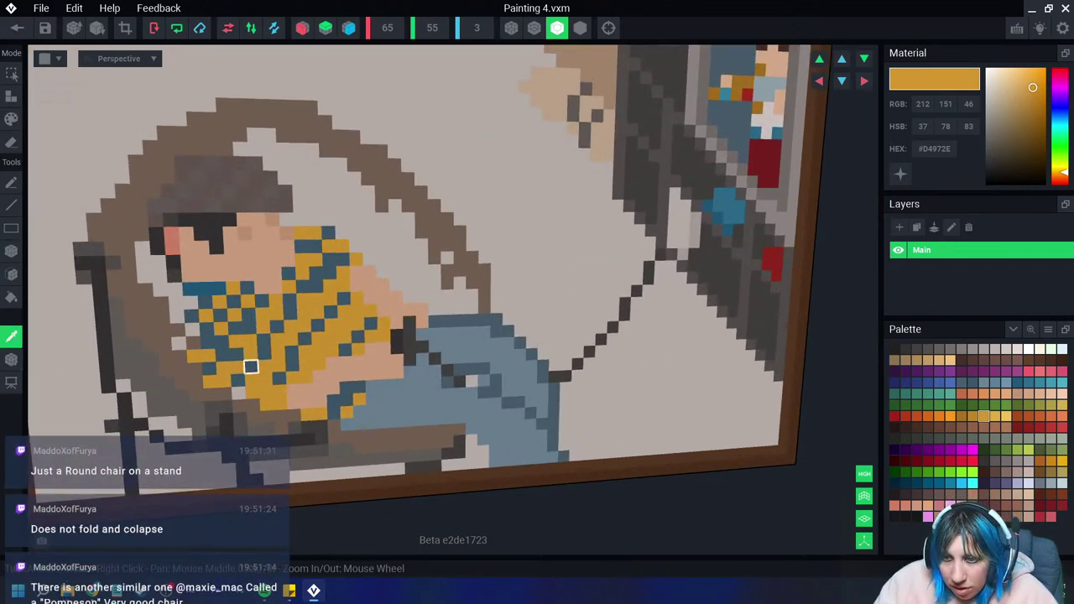
click(279, 377)
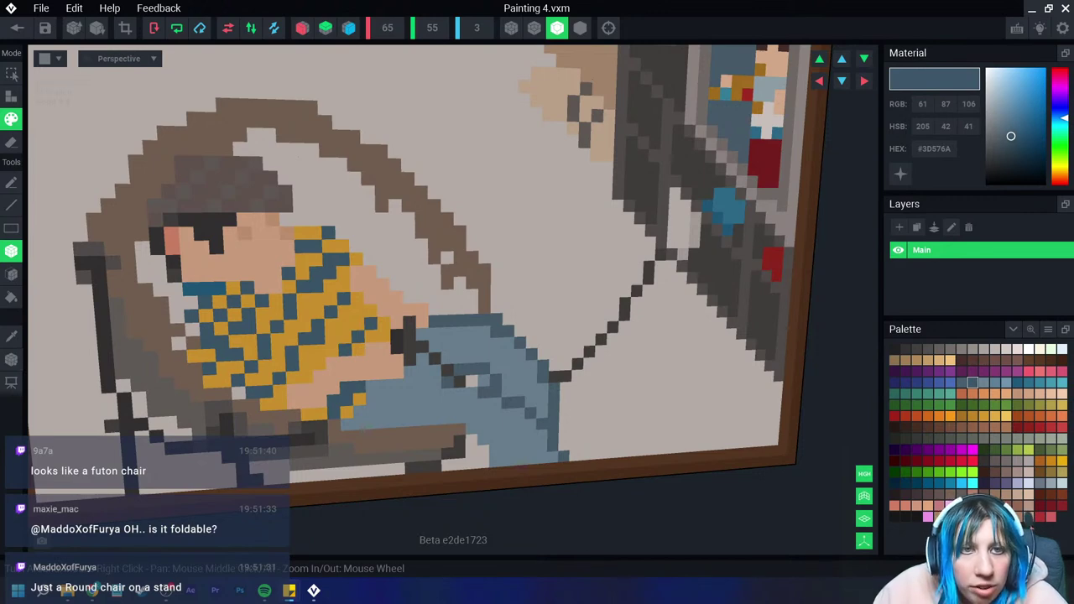
Step: Leave the painting and return to the Basement project
scroll(311, 187, down, 1)
scroll(311, 187, down, 3)
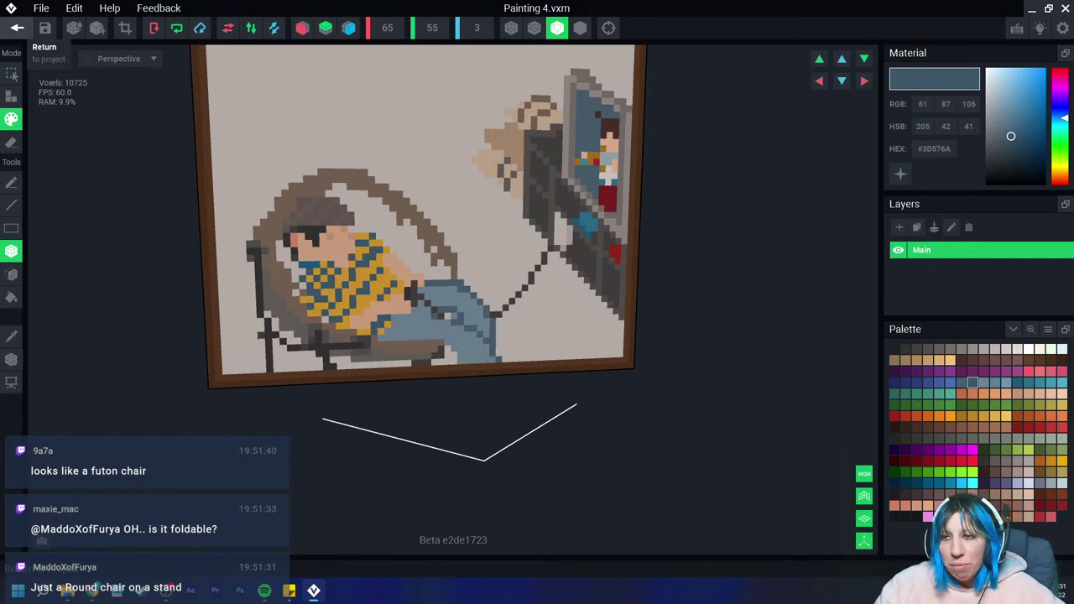
click(17, 28)
Step: Answer the save prompt, then select the upper wall, floor and left front wall
click(420, 213)
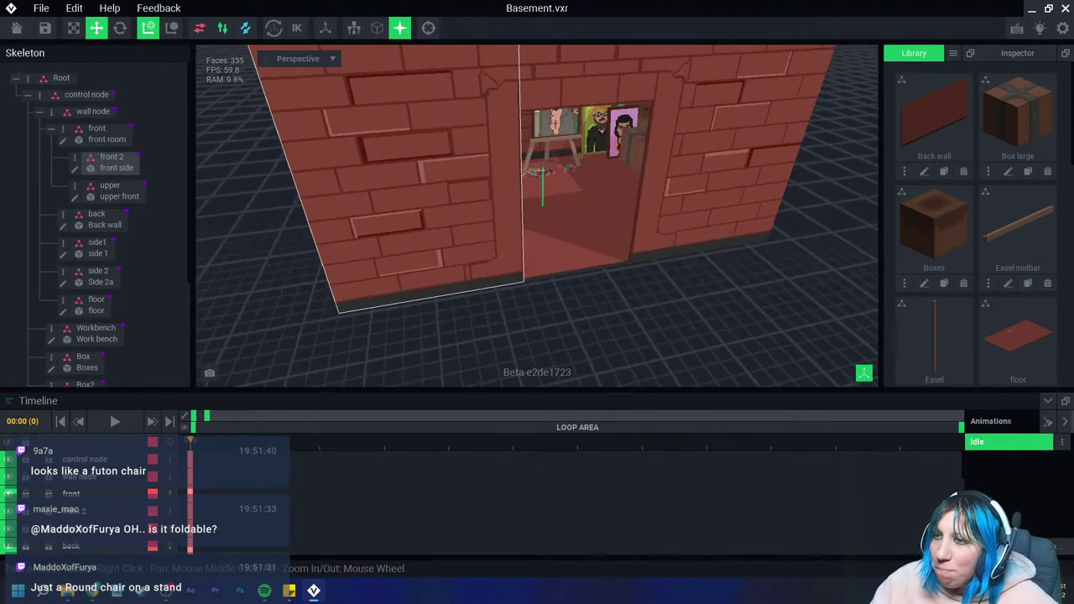
click(110, 191)
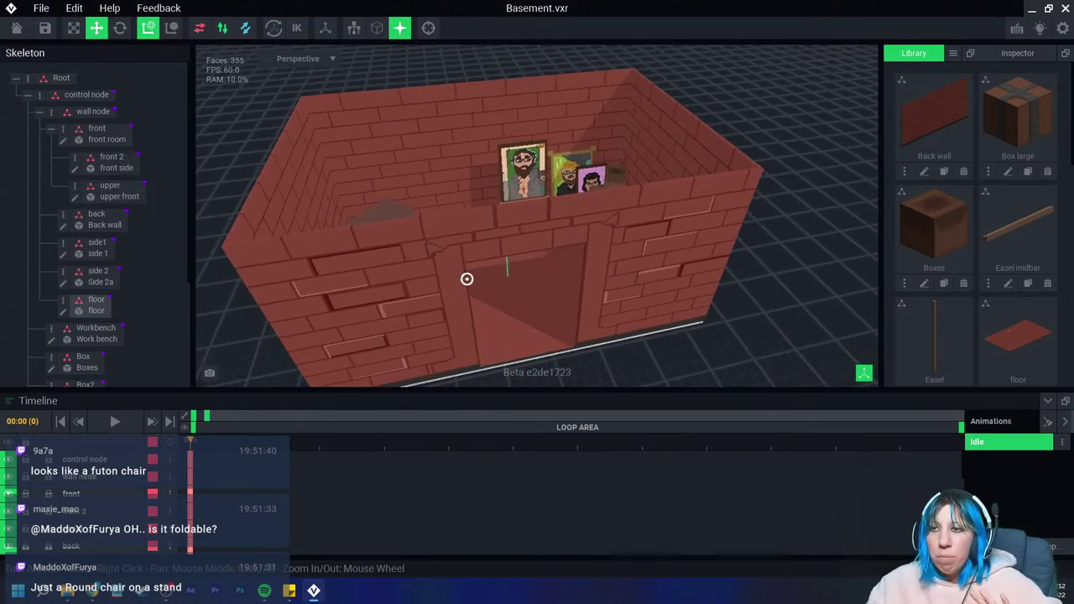
click(467, 278)
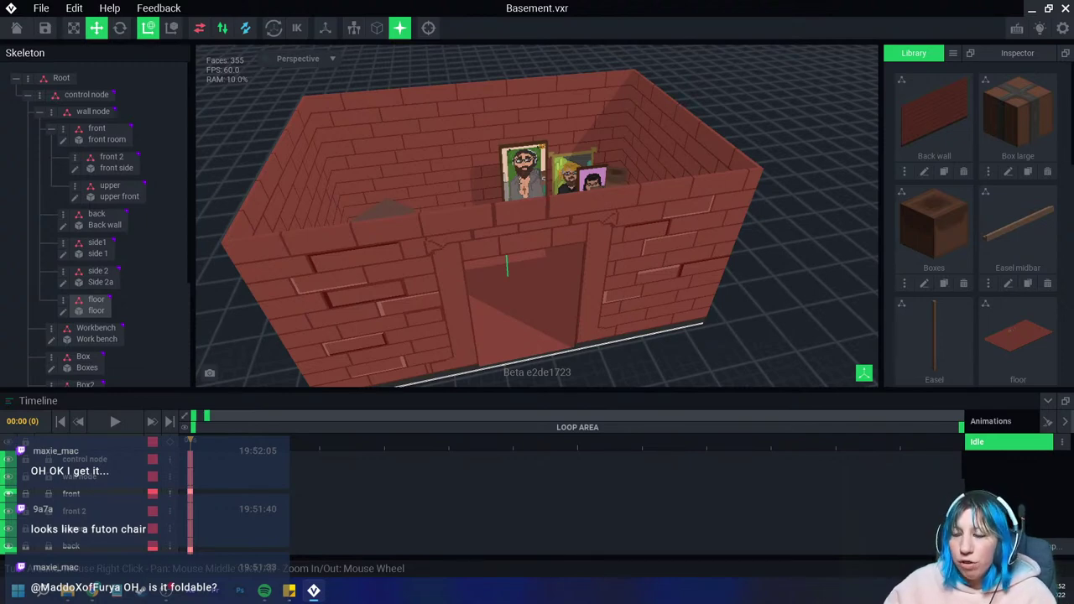
click(336, 318)
Step: Orbit and zoom around the basement to view it from the front-left corner
right_drag(536, 252, 537, 210)
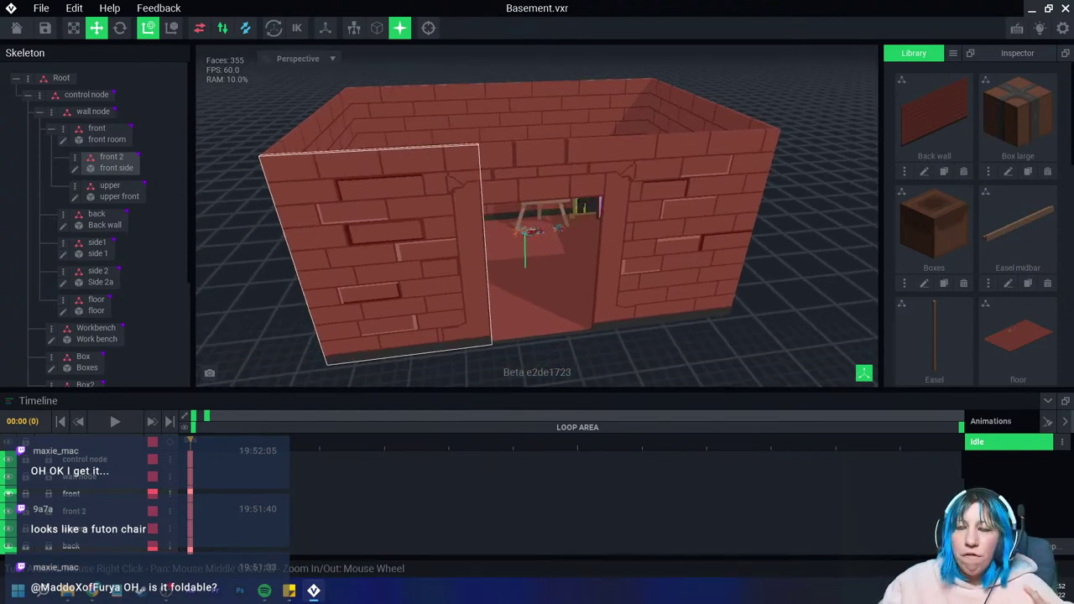
mouse_move(436, 294)
right_down()
mouse_move(472, 290)
mouse_move(462, 295)
right_up()
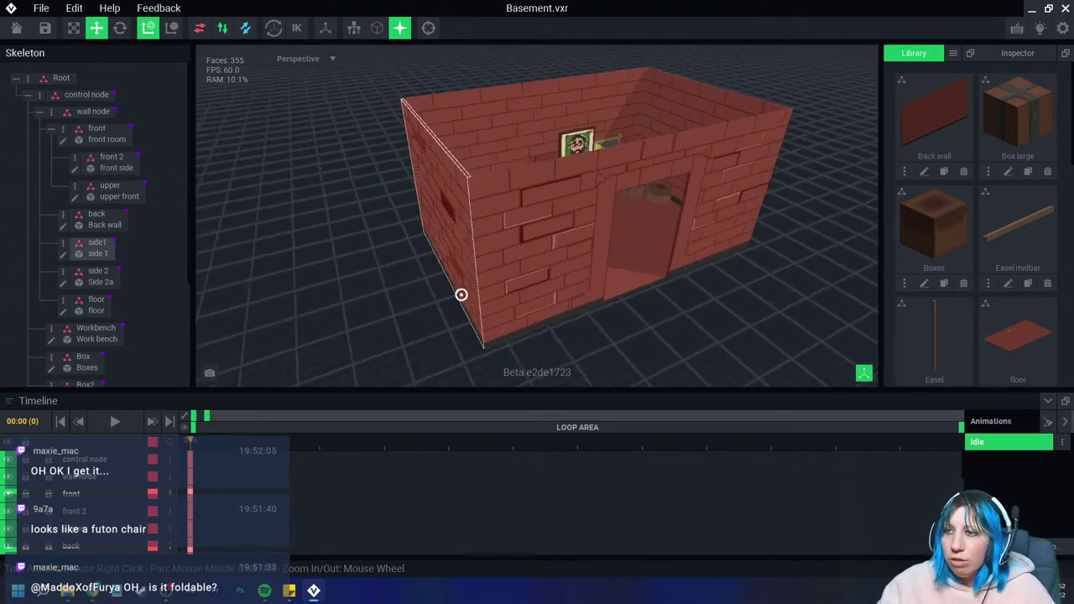
scroll(462, 295, up, 3)
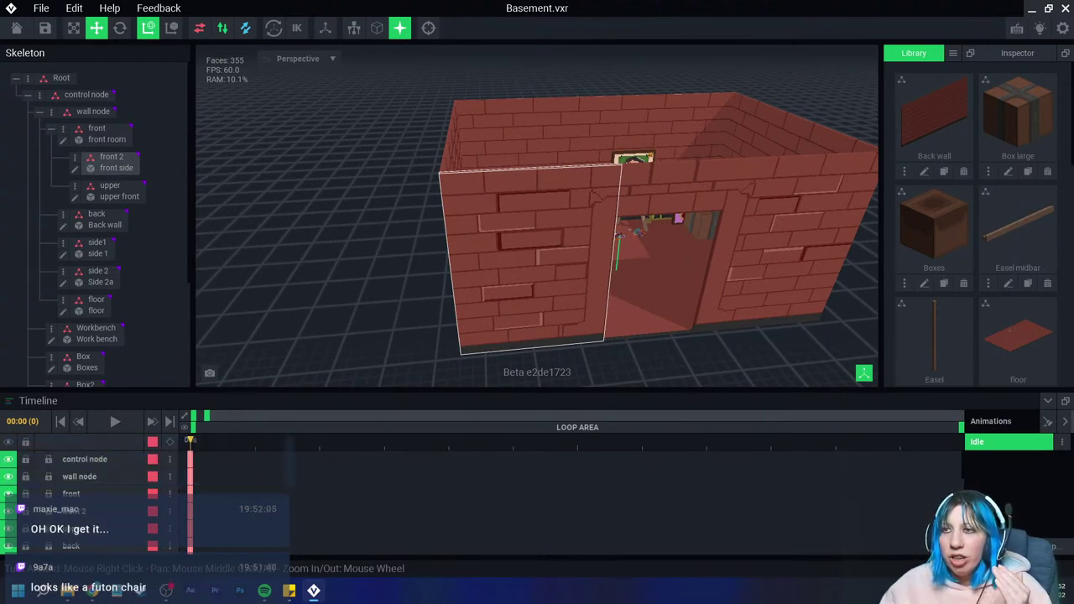
scroll(479, 294, down, 3)
right_drag(479, 295, 571, 295)
click(504, 252)
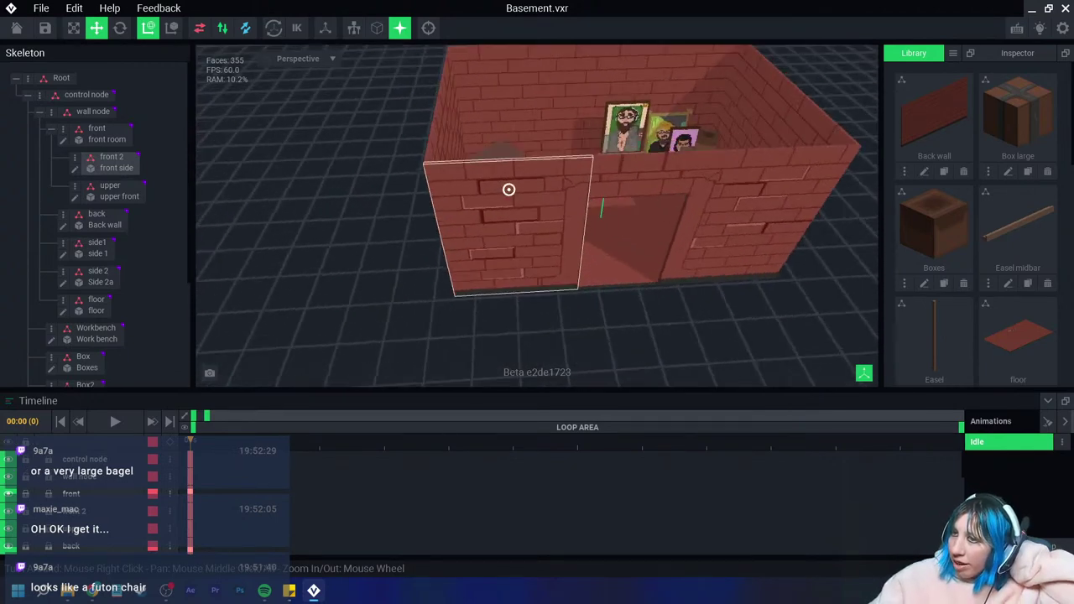
mouse_move(508, 187)
right_down()
mouse_move(591, 223)
mouse_move(564, 251)
right_up()
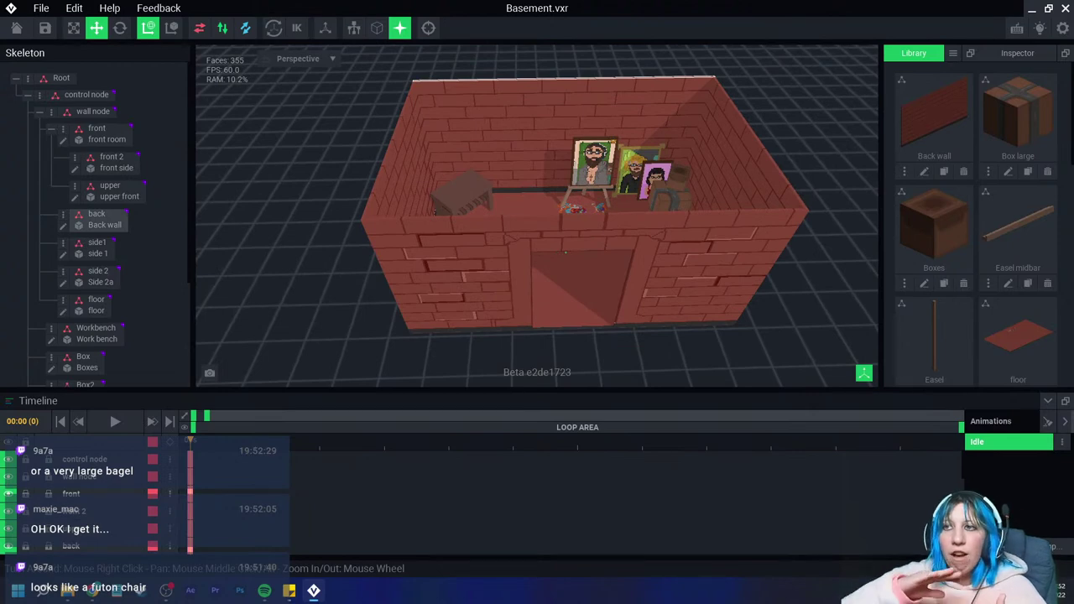
scroll(565, 252, up, 2)
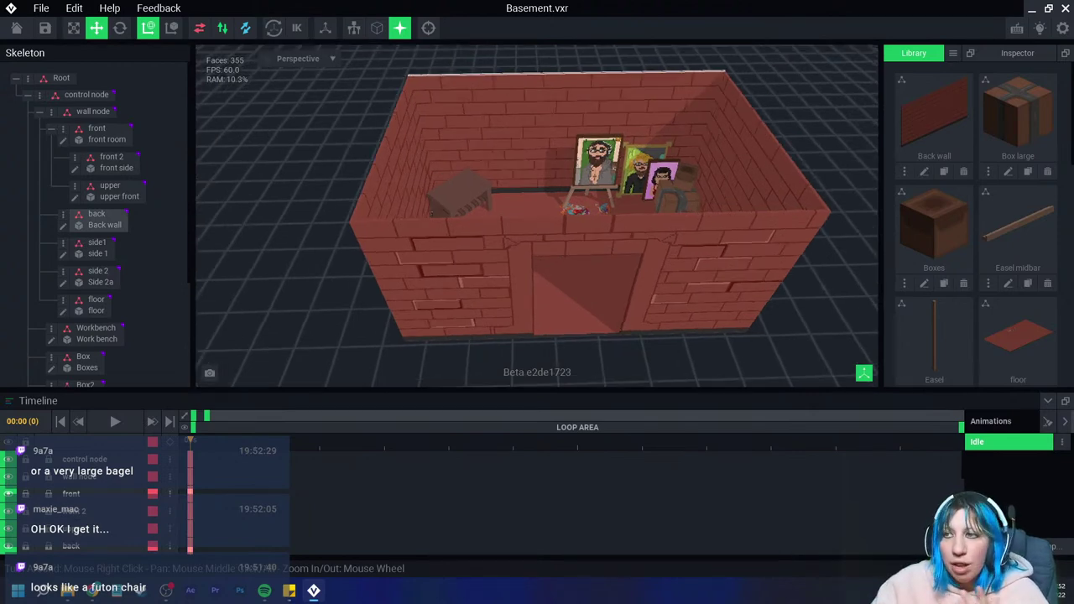
scroll(565, 252, up, 3)
mouse_move(565, 251)
right_down()
mouse_move(571, 242)
mouse_move(560, 247)
right_up()
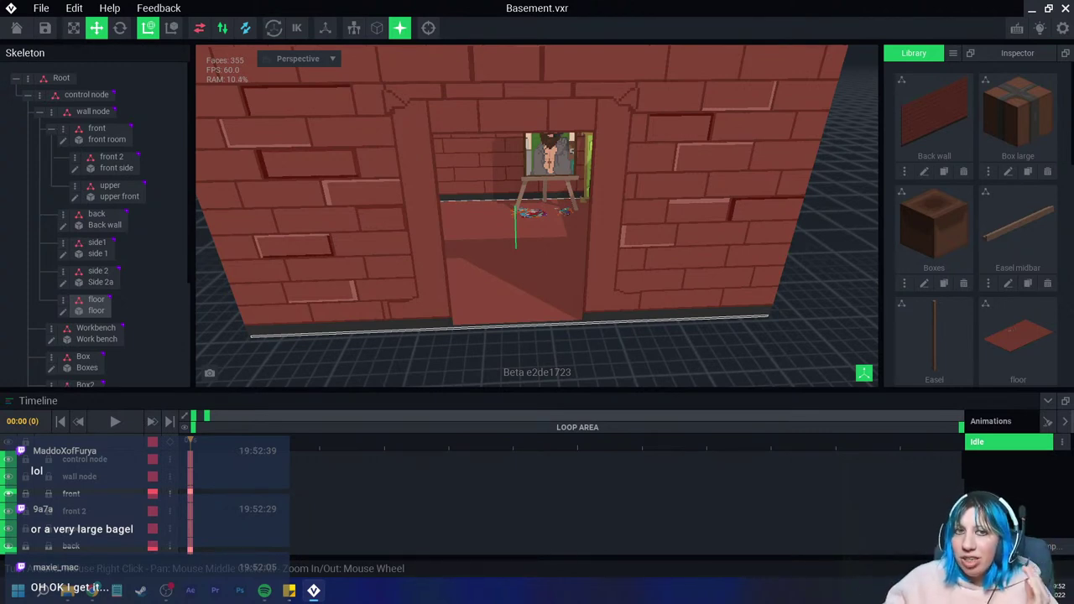
Step: Cycle the selection through the front walls, floor and workbench, then look down into the room
key(Escape)
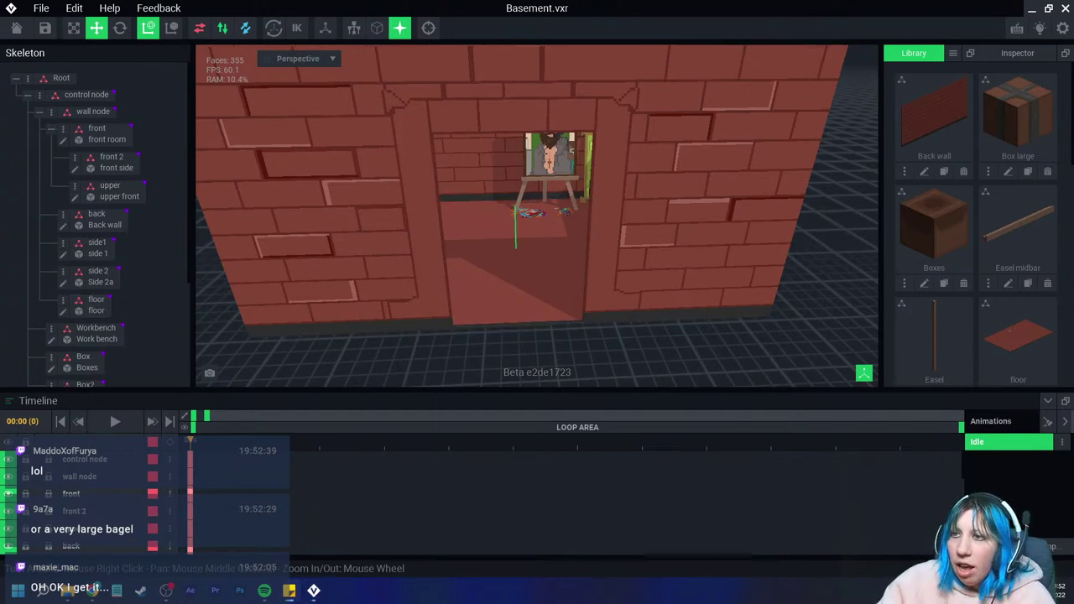
click(319, 251)
scroll(537, 215, down, 3)
scroll(537, 214, down, 3)
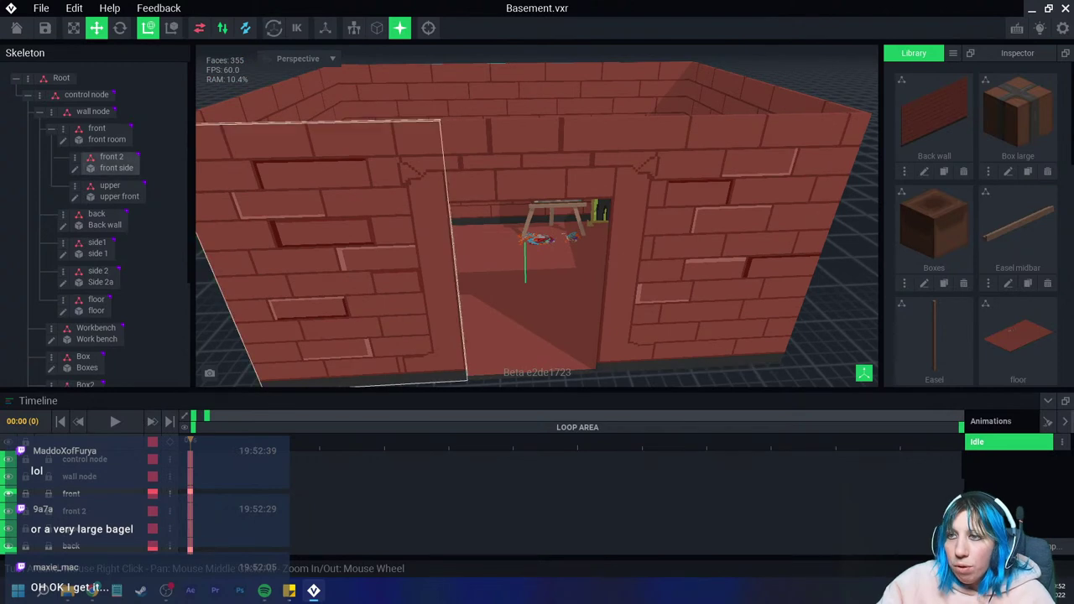
click(730, 243)
click(520, 336)
click(318, 252)
click(730, 243)
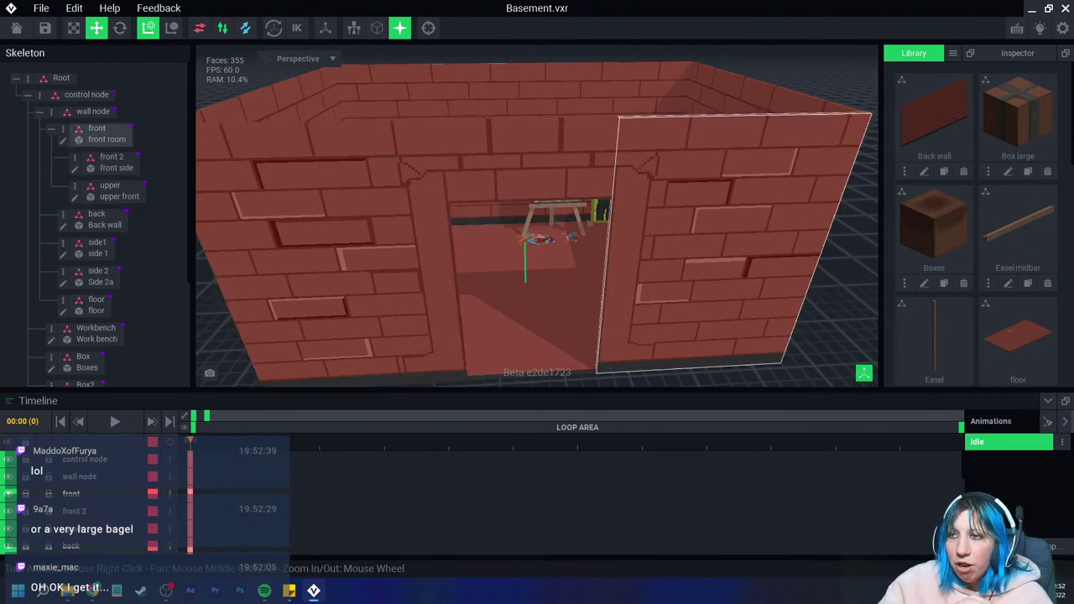
click(319, 251)
click(520, 336)
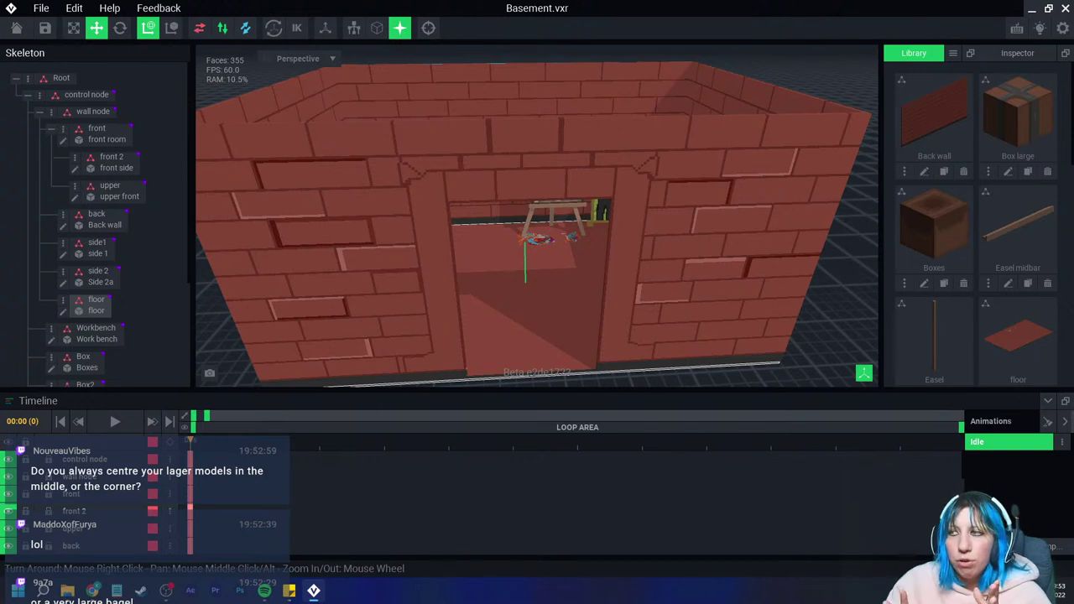
click(558, 208)
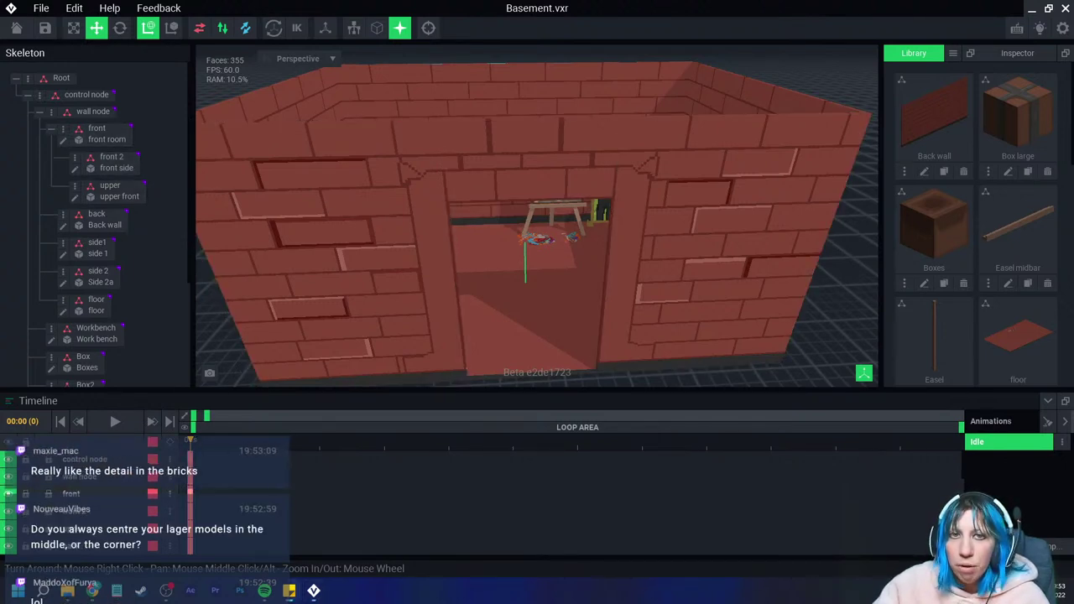
right_drag(491, 215, 490, 215)
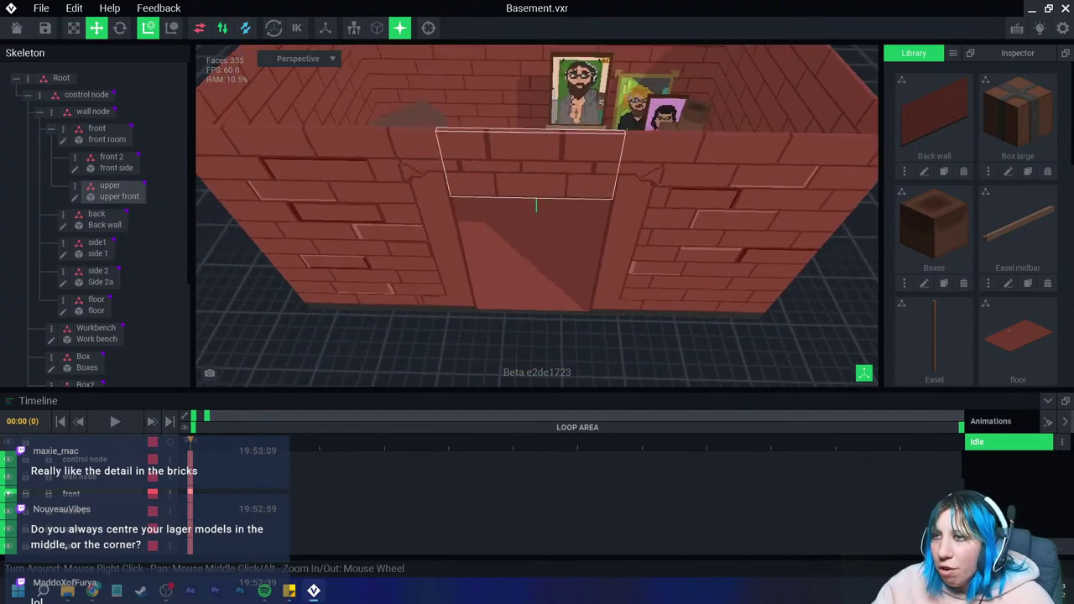
scroll(491, 215, up, 3)
scroll(490, 214, up, 3)
scroll(974, 210, down, 4)
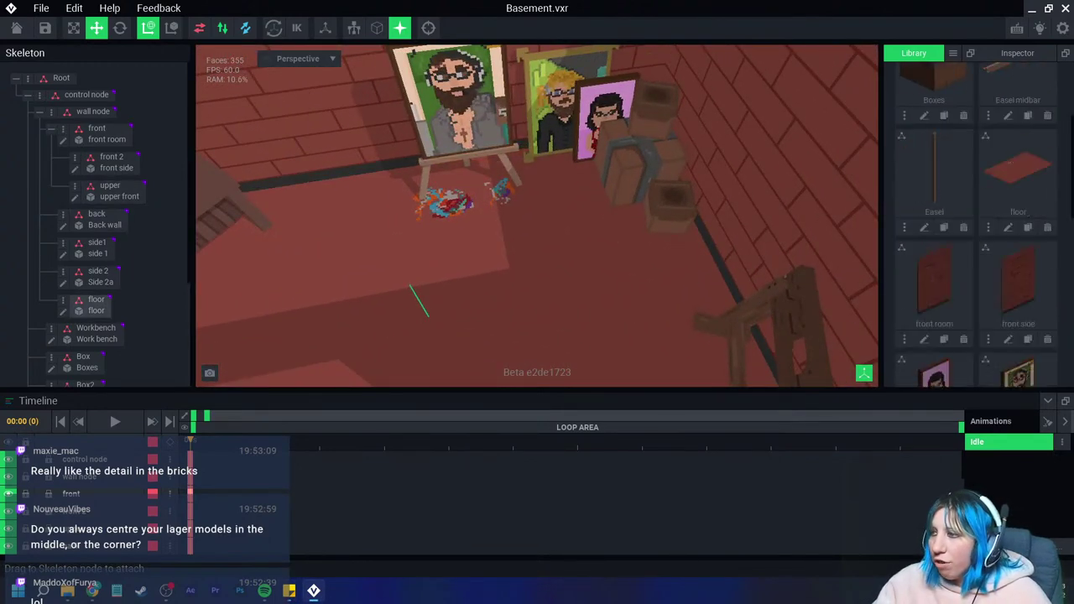
Step: Reopen Painting 4 for voxel editing and zoom in
click(924, 339)
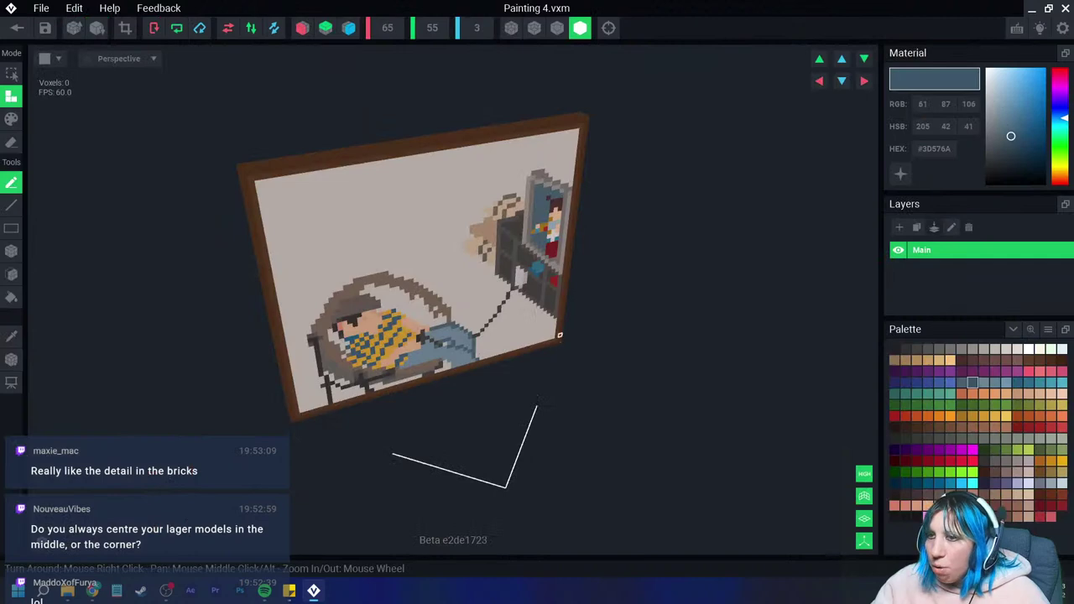
scroll(392, 313, up, 3)
scroll(382, 291, down, 3)
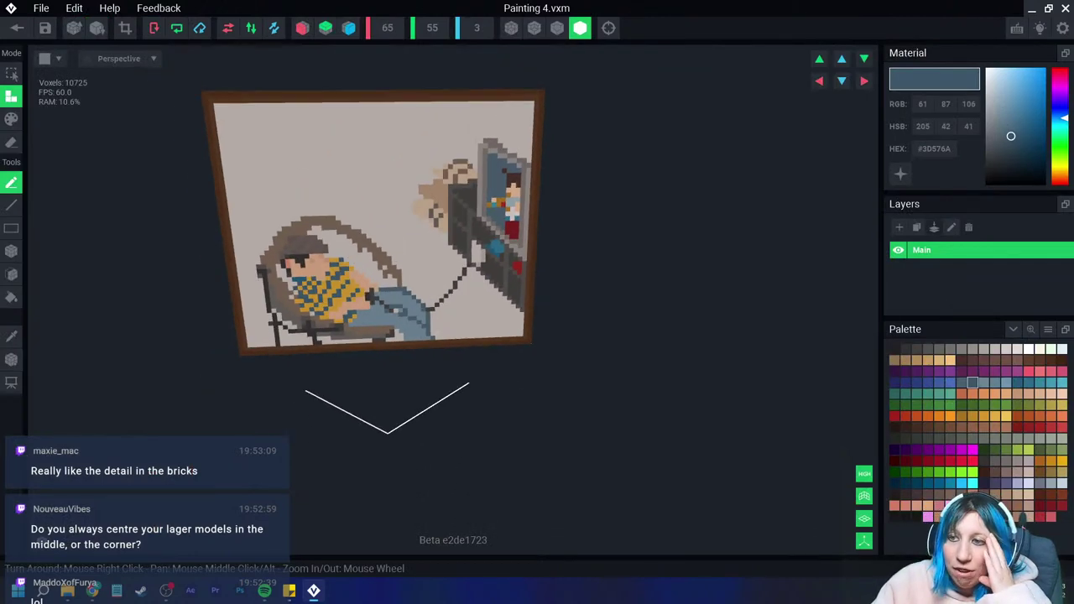
scroll(428, 330, up, 3)
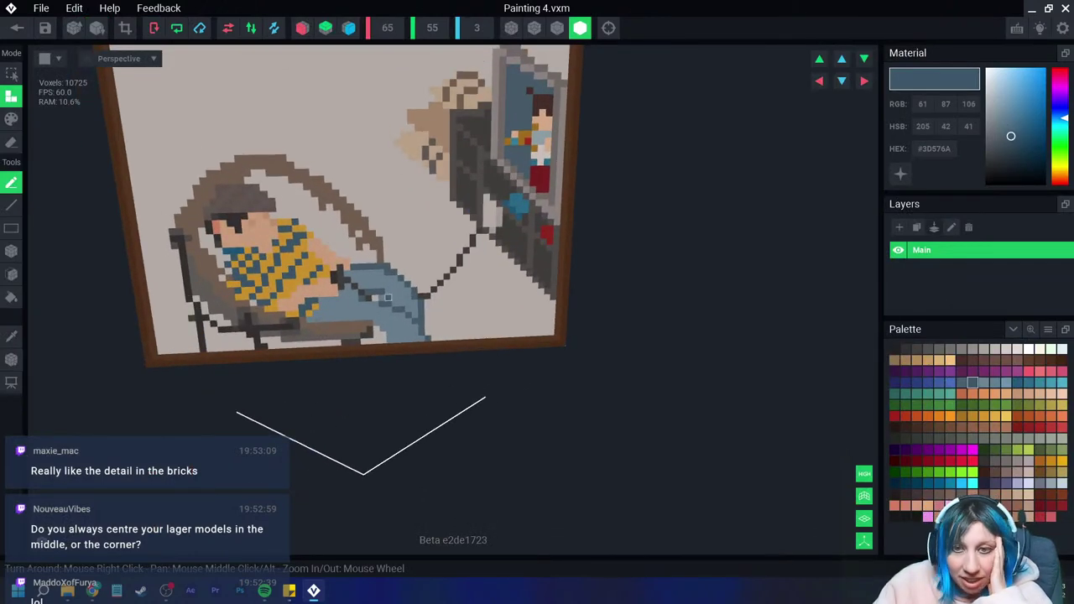
scroll(387, 297, up, 1)
scroll(370, 291, up, 1)
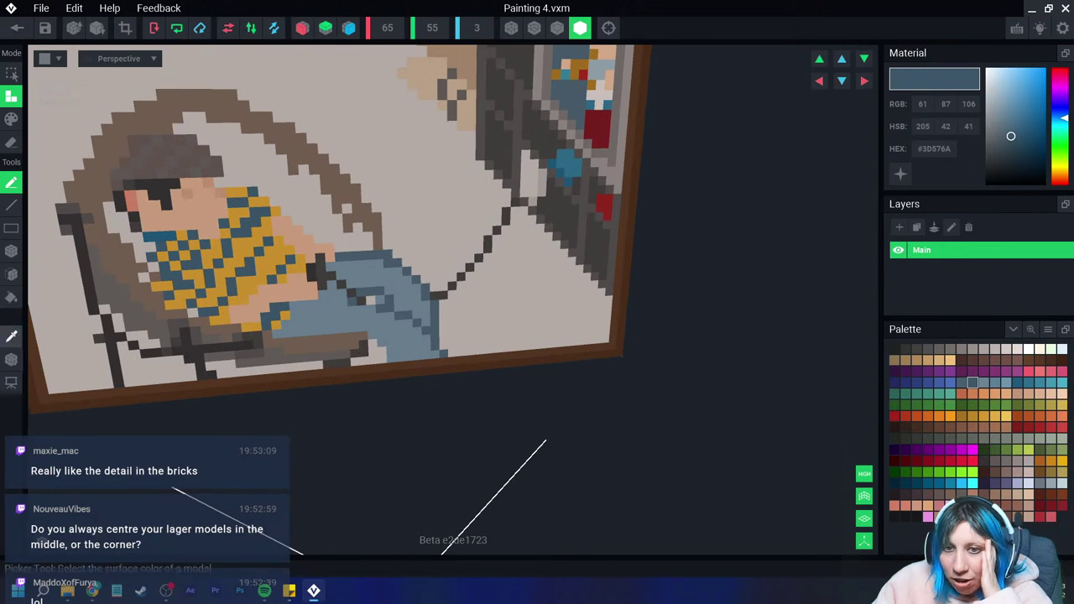
Step: Pick brown #776254 and flood-fill the curved outline behind the man's head
click(106, 259)
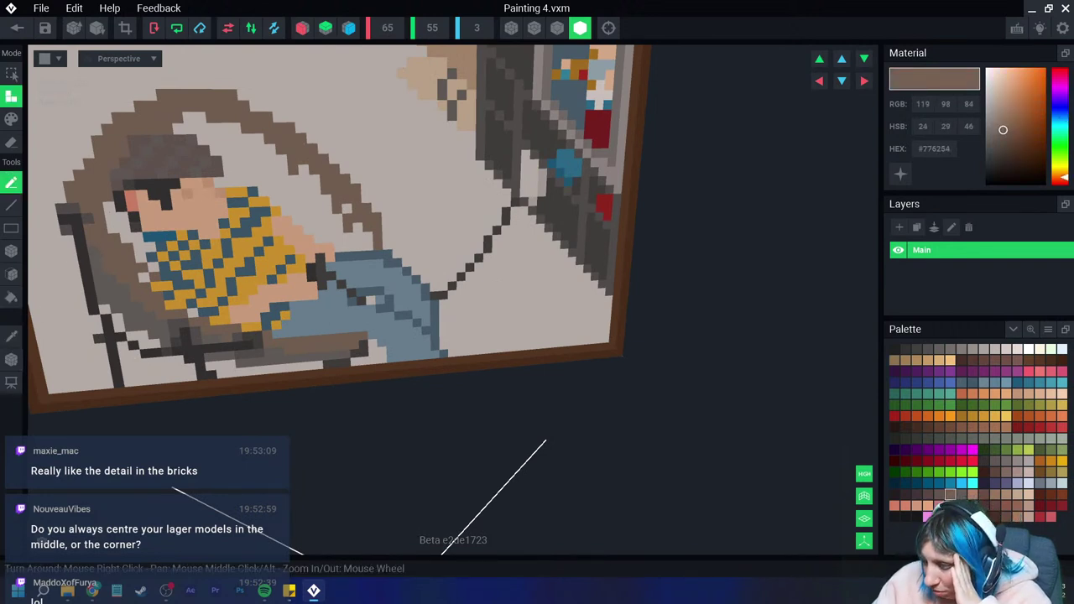
right_click(933, 156)
click(945, 164)
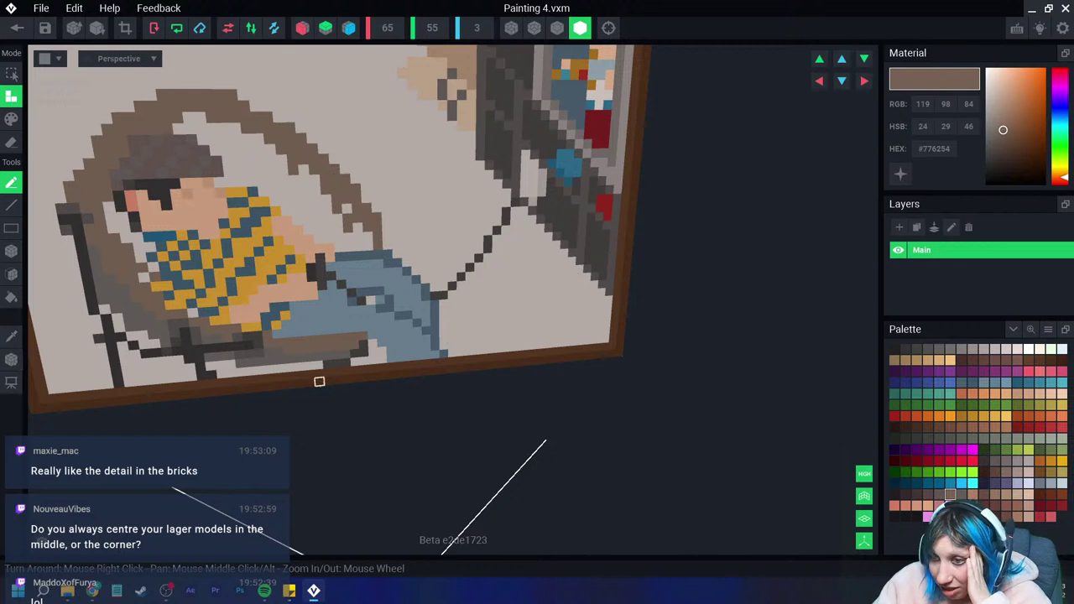
right_click(934, 156)
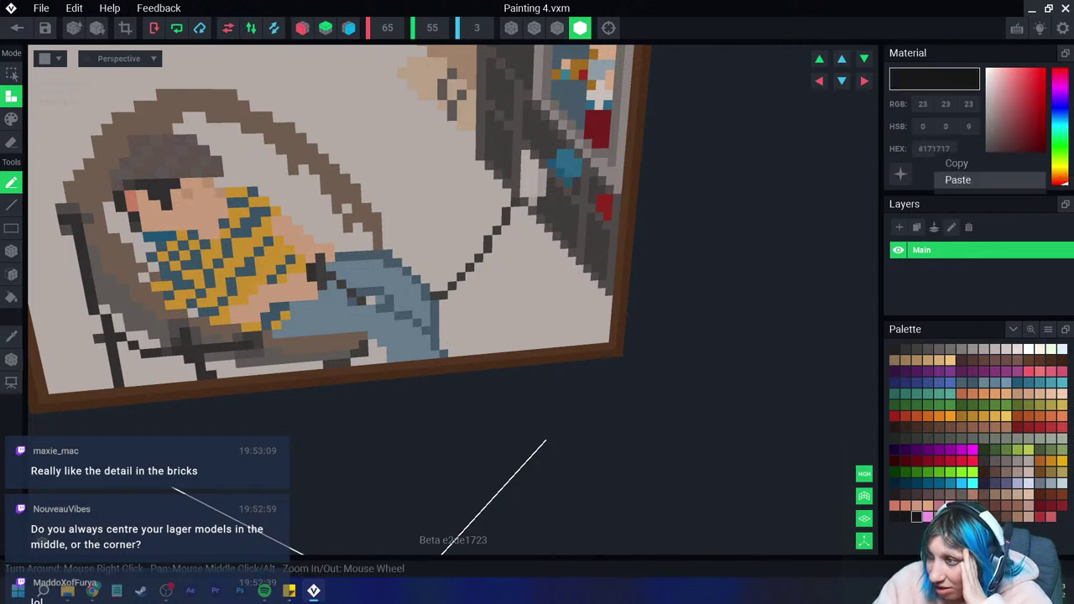
click(956, 177)
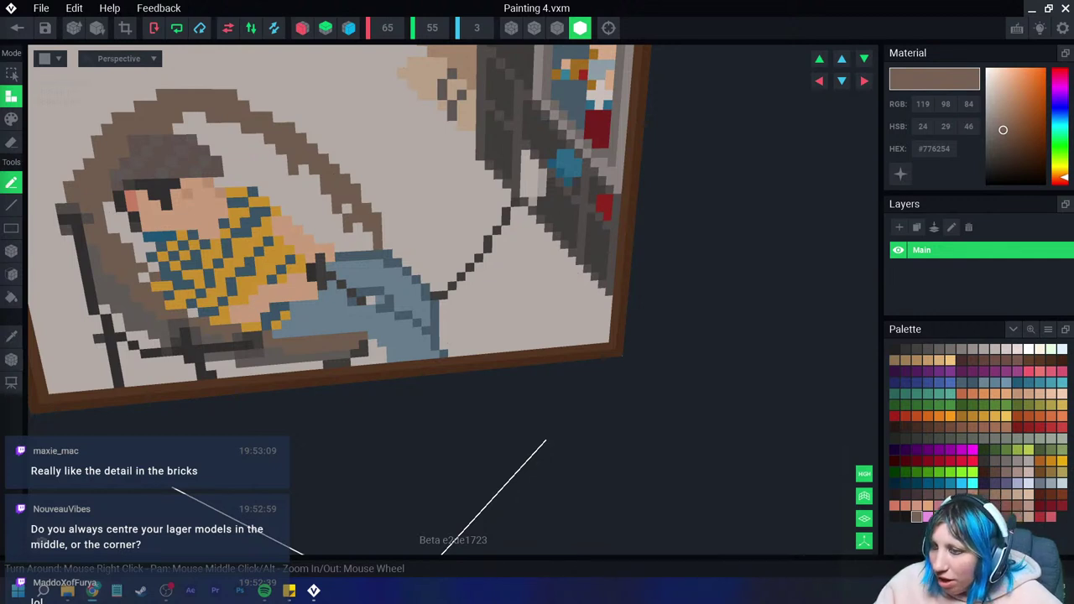
key(f)
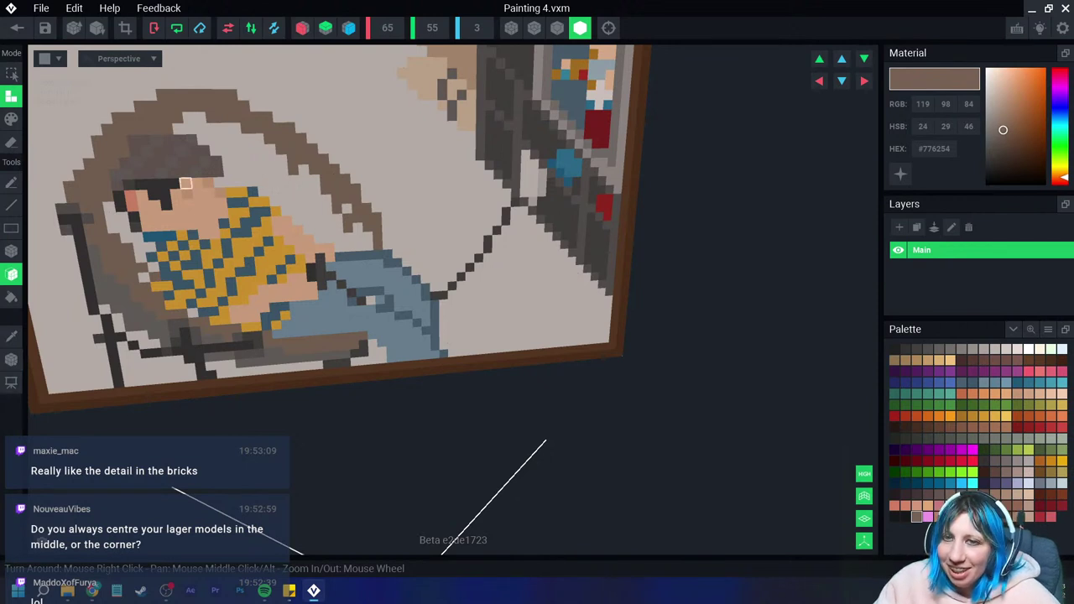
key(3)
click(314, 180)
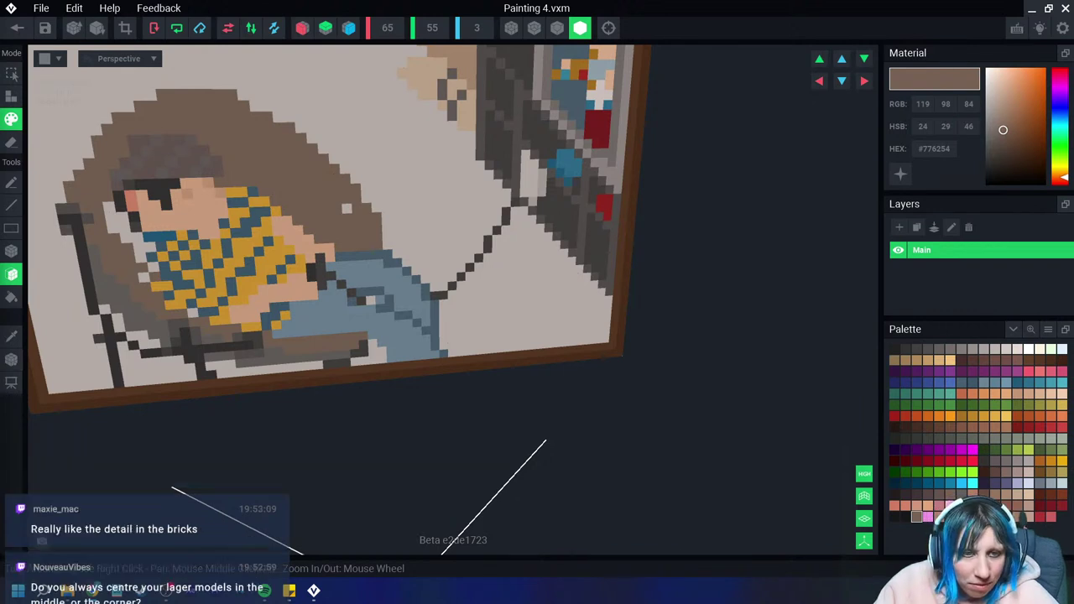
Step: Lighten the brown working colour to #967560 in the Material picker
click(1008, 138)
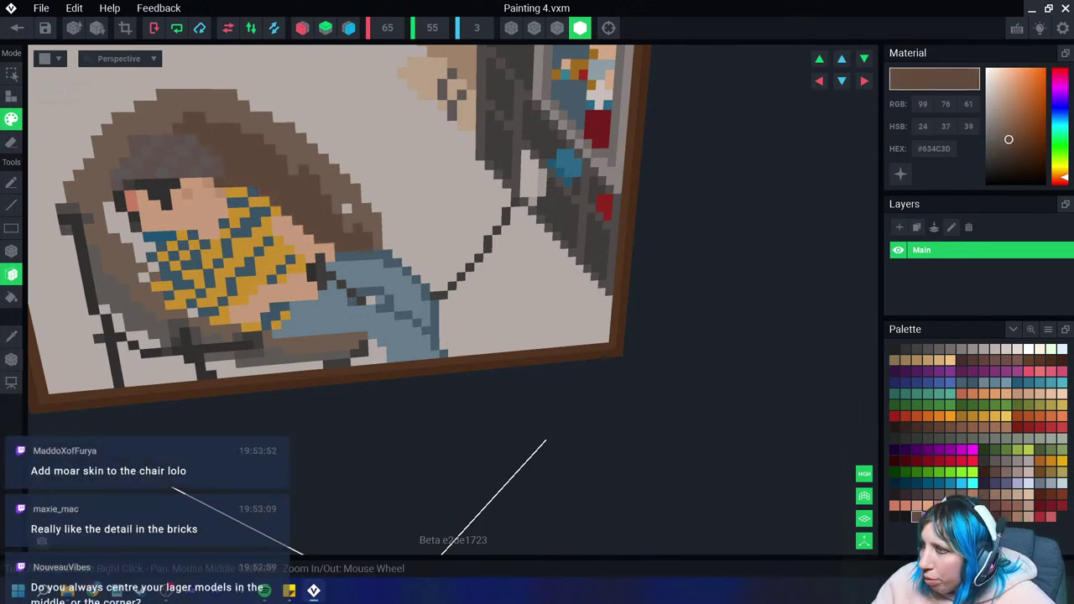
drag(1008, 139, 1005, 124)
click(101, 228)
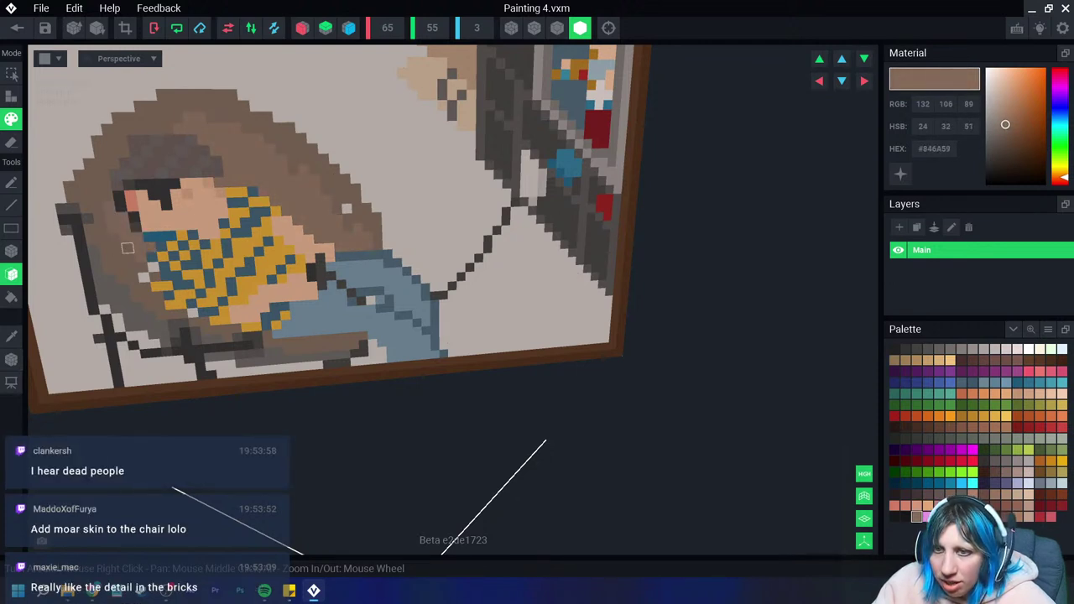
mouse_move(183, 322)
right_down()
mouse_move(221, 343)
mouse_move(530, 287)
right_up()
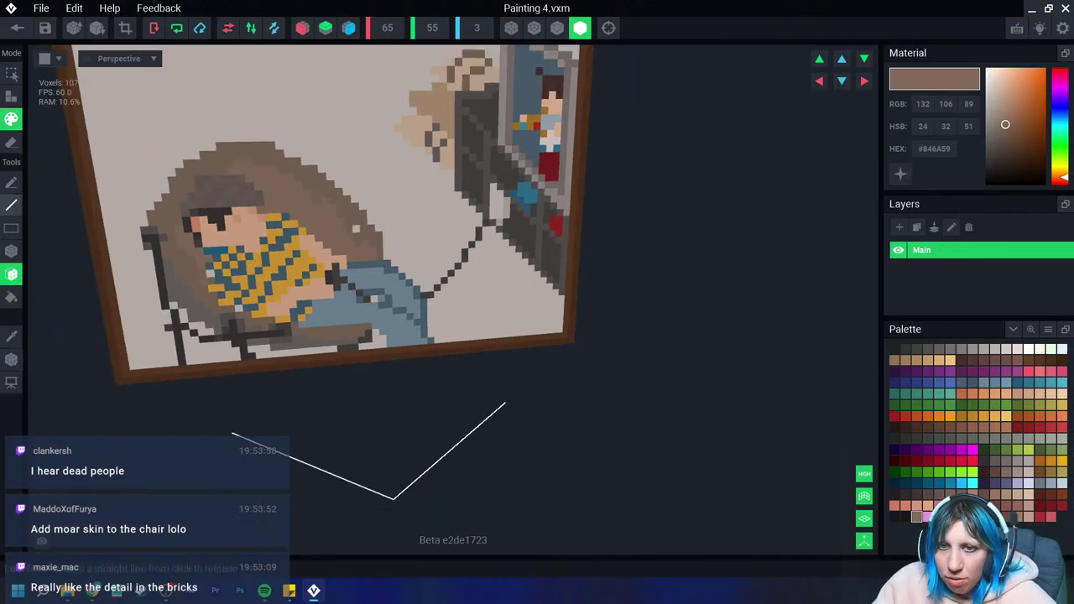
click(10, 182)
Step: Reframe the view on the man's face and pick a mid brown to paint with
scroll(191, 96, up, 2)
scroll(191, 96, up, 2)
scroll(191, 95, up, 2)
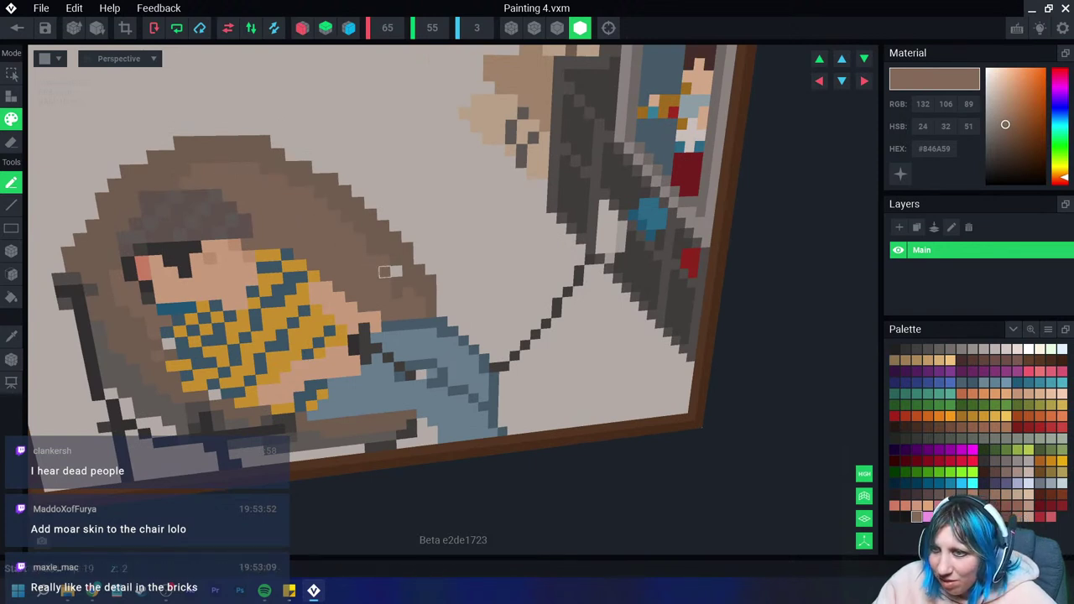
right_drag(420, 302, 183, 262)
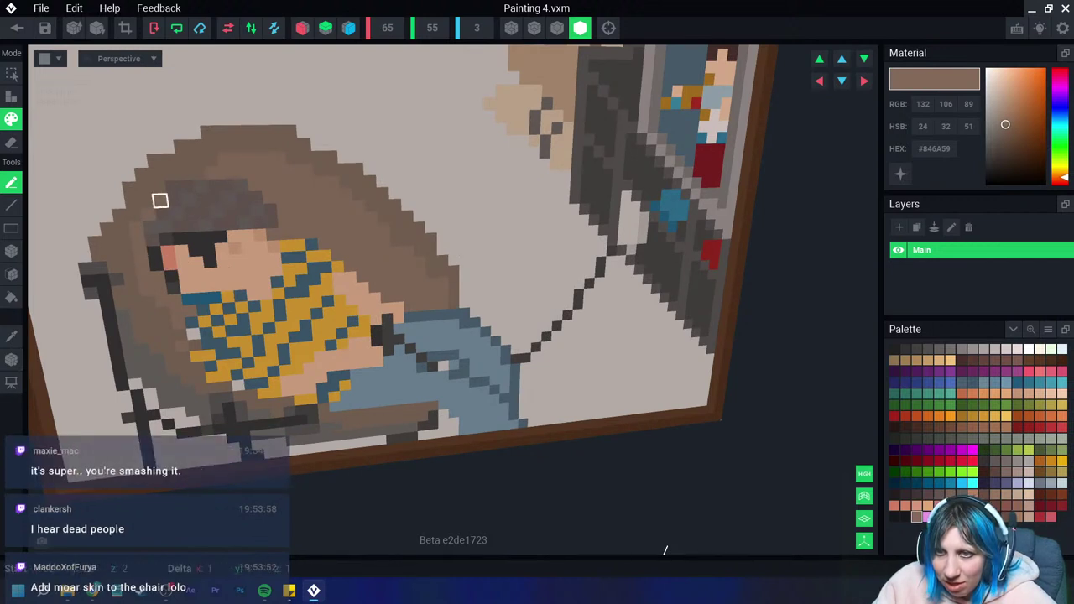
right_drag(159, 200, 149, 325)
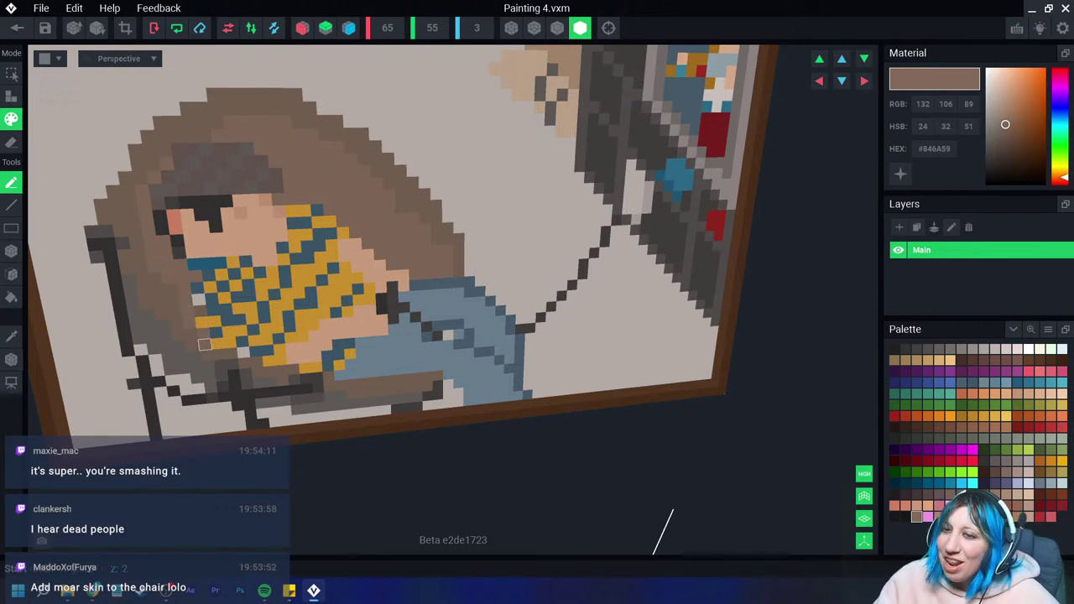
right_drag(371, 389, 403, 355)
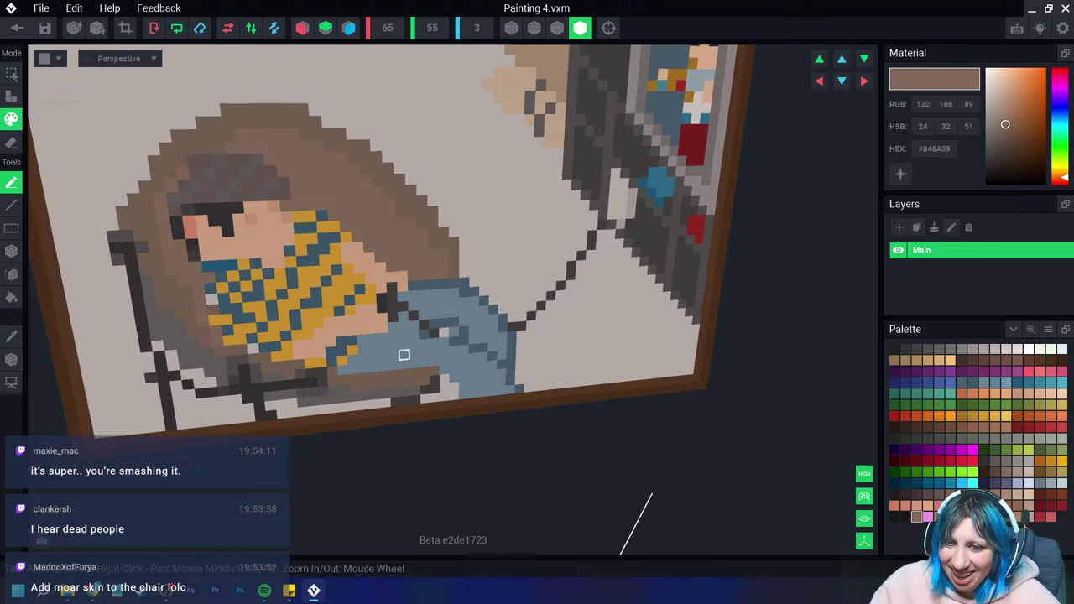
scroll(252, 357, down, 5)
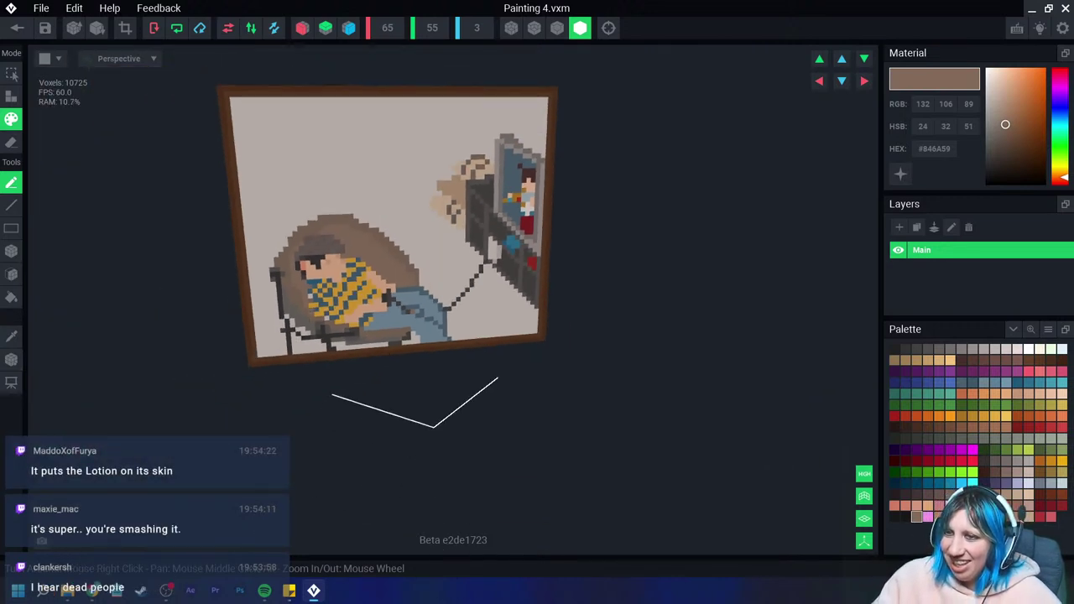
scroll(362, 307, up, 2)
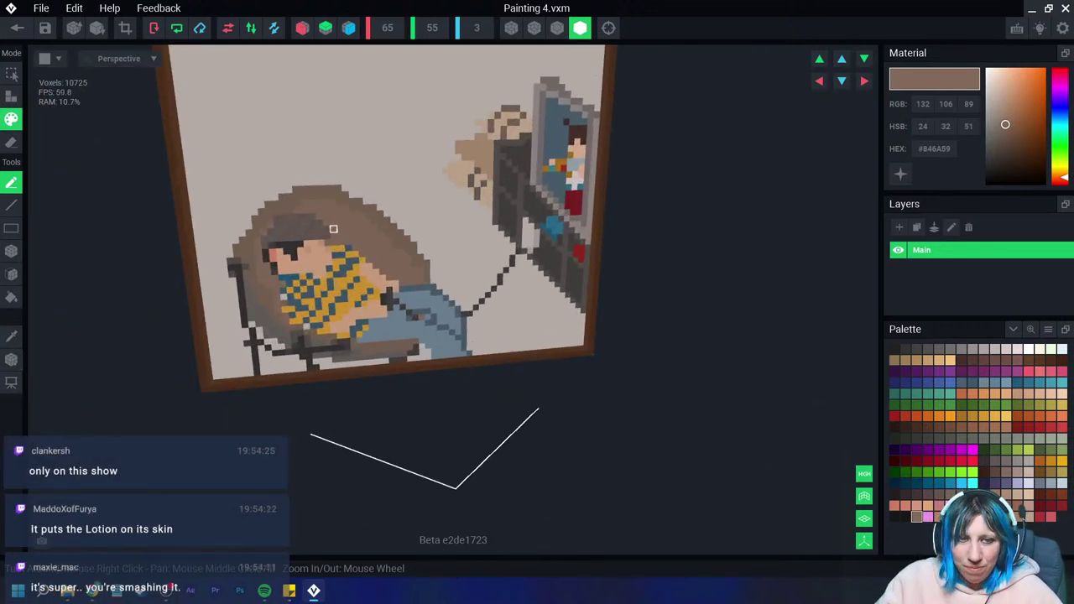
scroll(339, 245, up, 2)
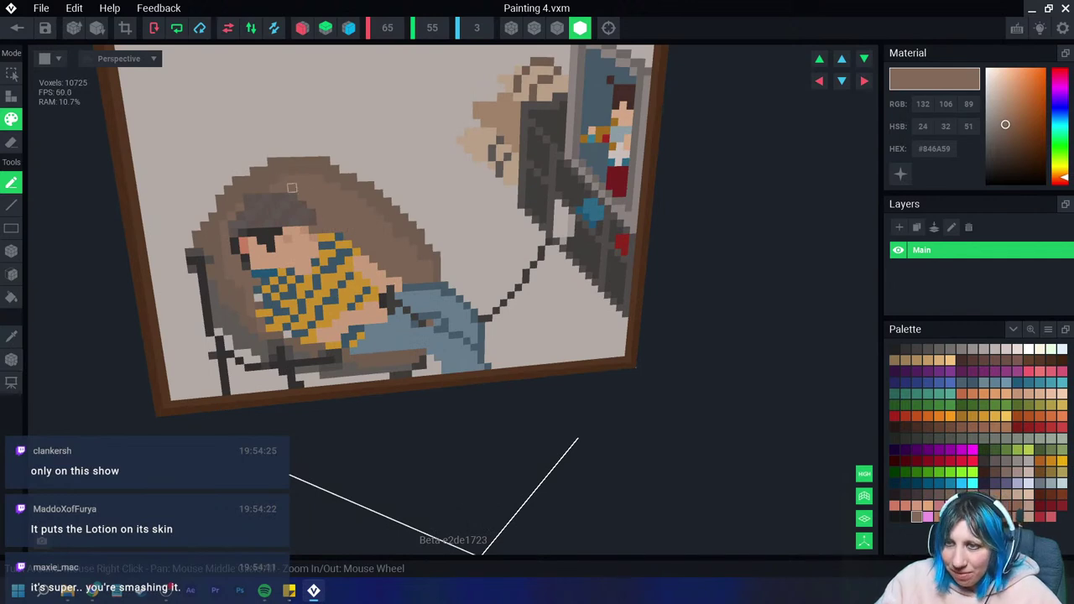
mouse_move(292, 187)
right_down()
mouse_move(330, 272)
mouse_move(220, 277)
mouse_move(369, 294)
right_up()
scroll(369, 293, down, 2)
scroll(375, 296, up, 3)
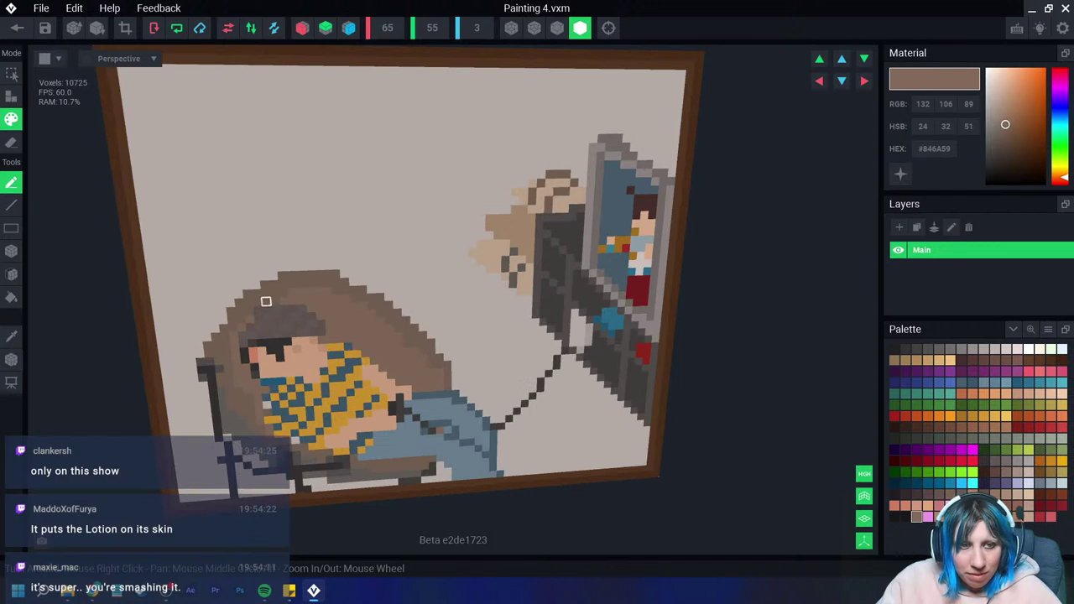
right_drag(463, 285, 458, 287)
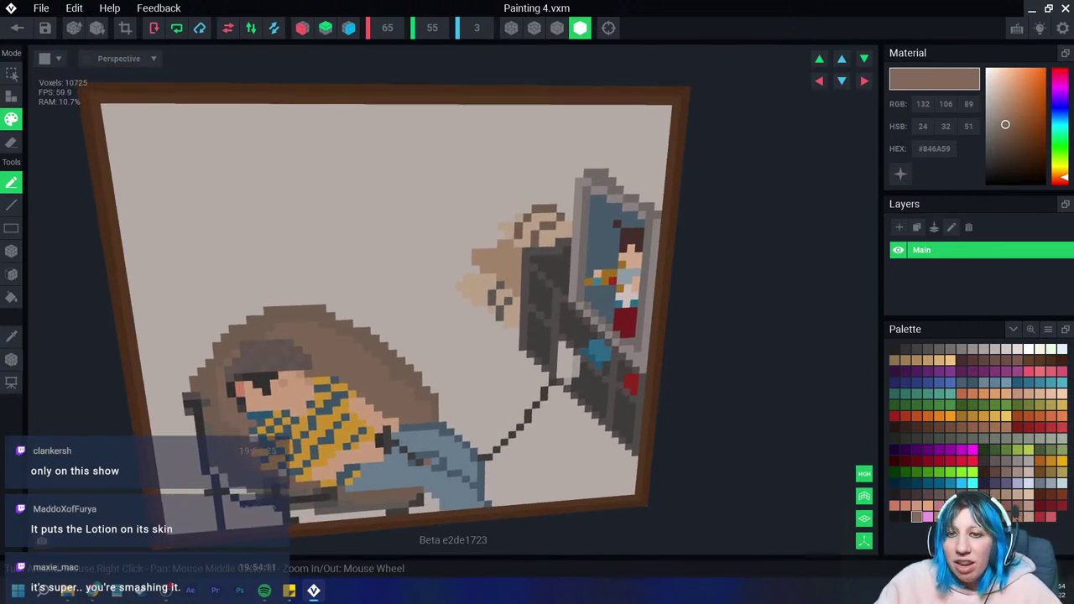
alt+click(501, 269)
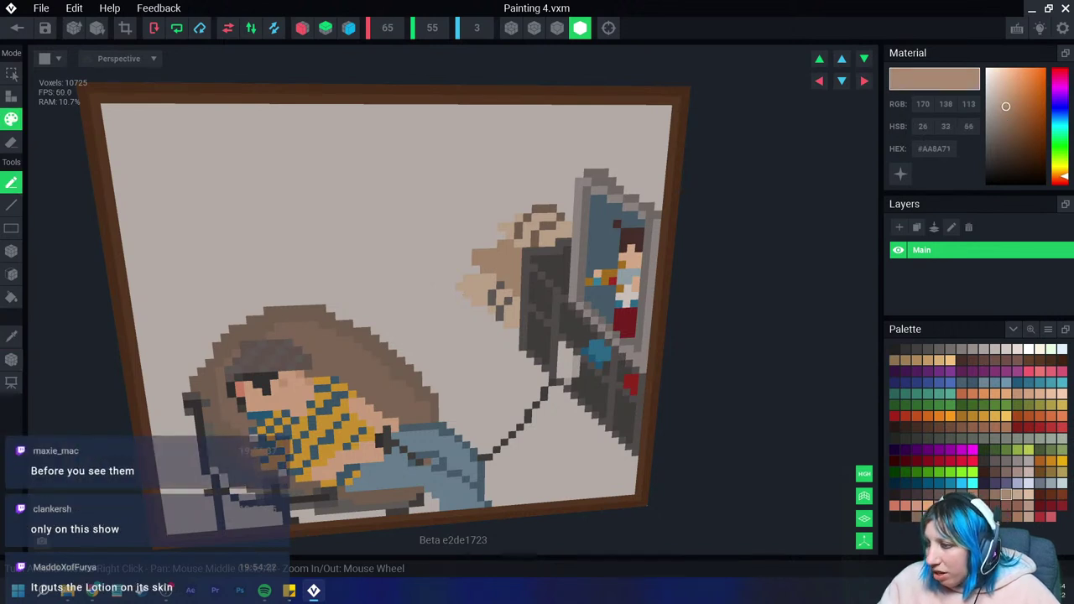
alt+click(524, 300)
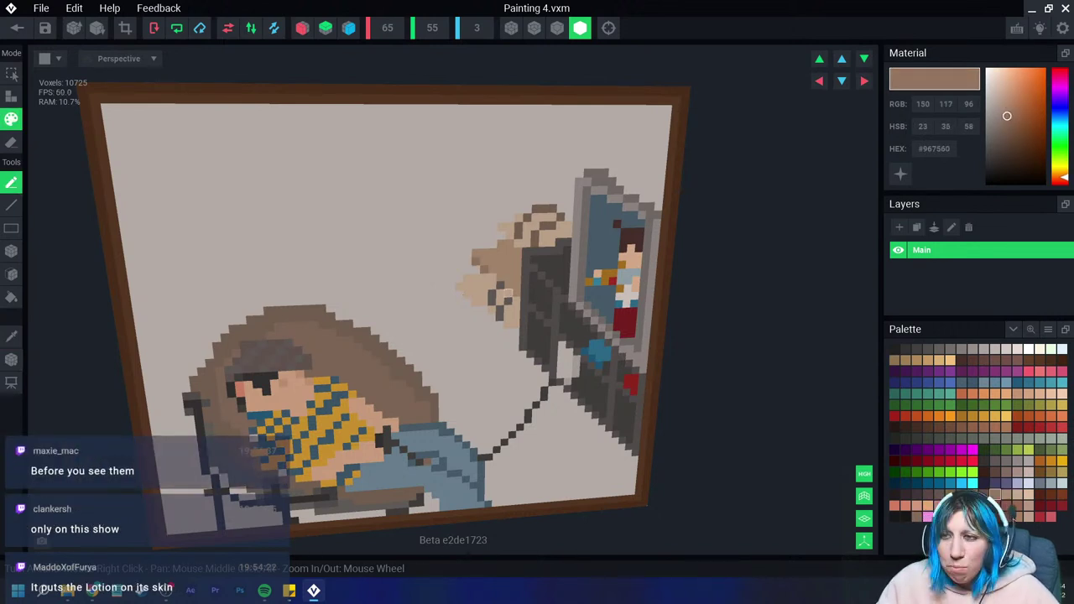
Step: Paint #967560 voxels into the two empty cells at the beige shape's left edge
scroll(483, 270, up, 2)
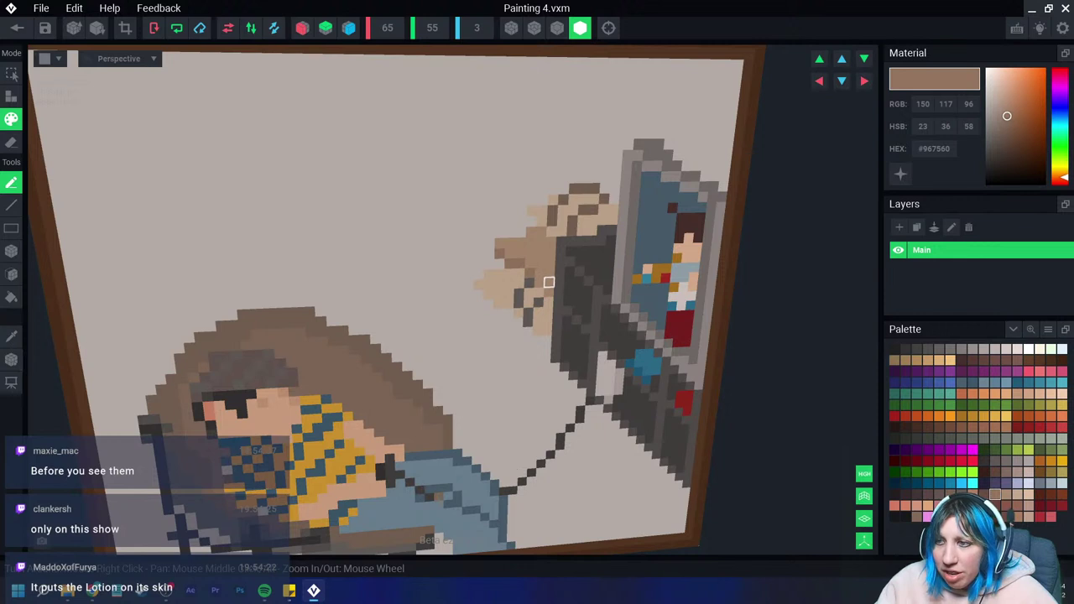
click(499, 244)
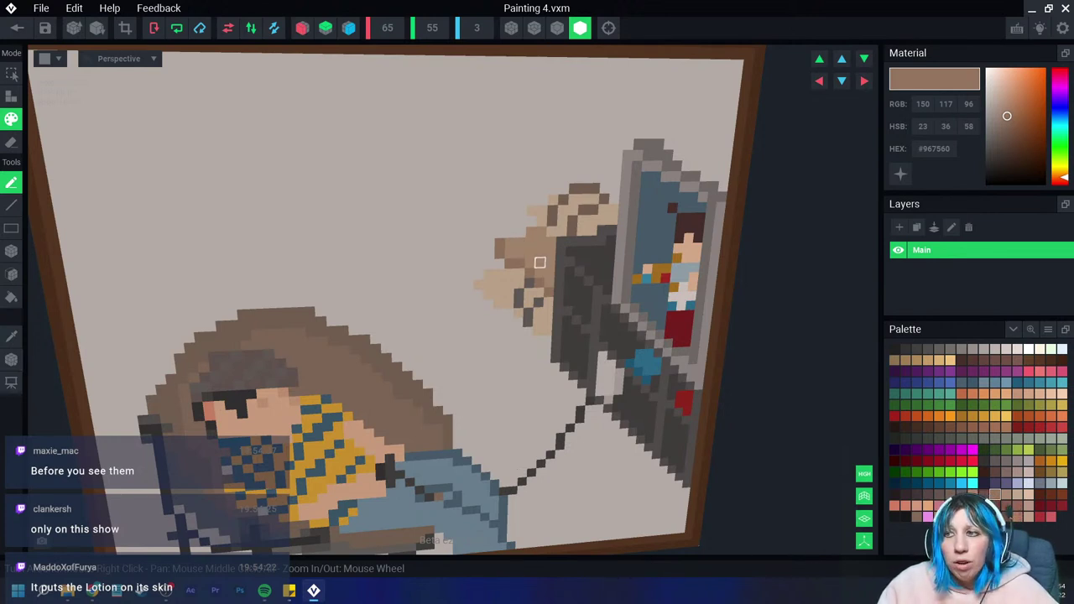
click(510, 232)
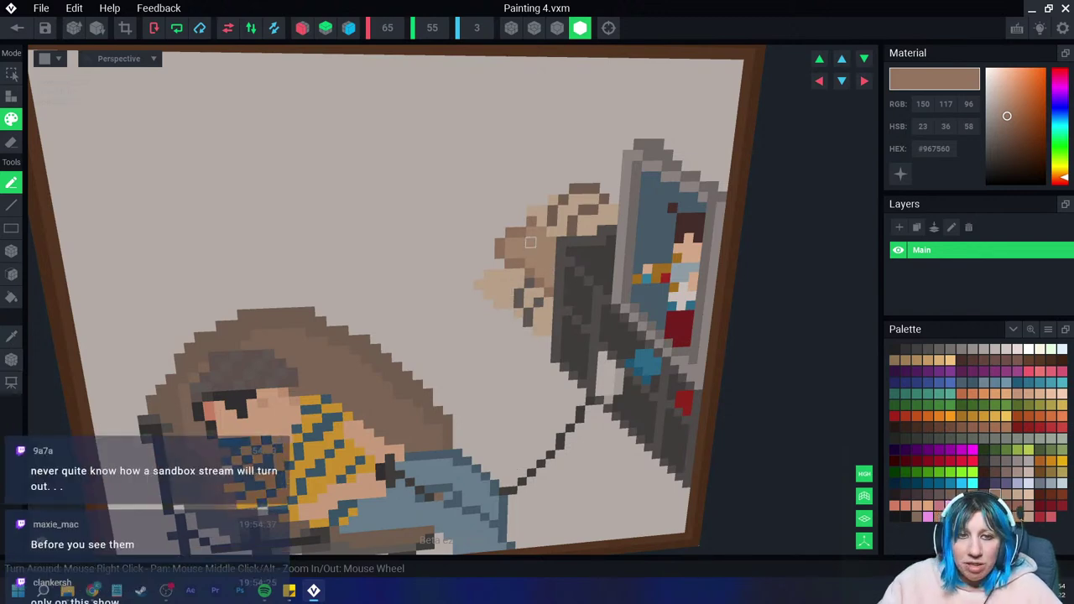
scroll(471, 283, up, 2)
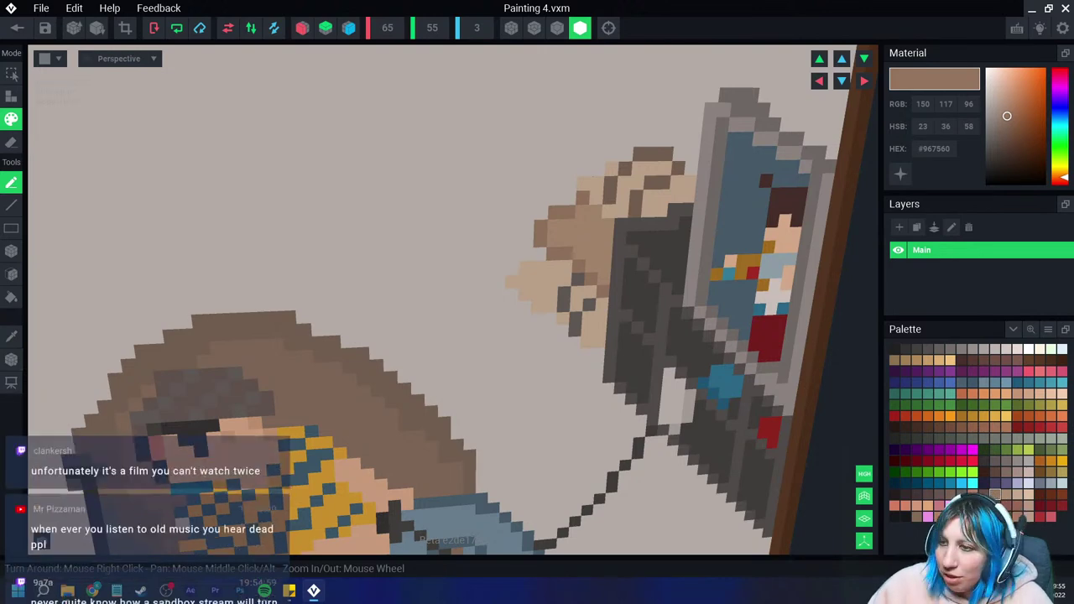
scroll(489, 278, down, 2)
scroll(490, 277, down, 2)
scroll(480, 295, down, 1)
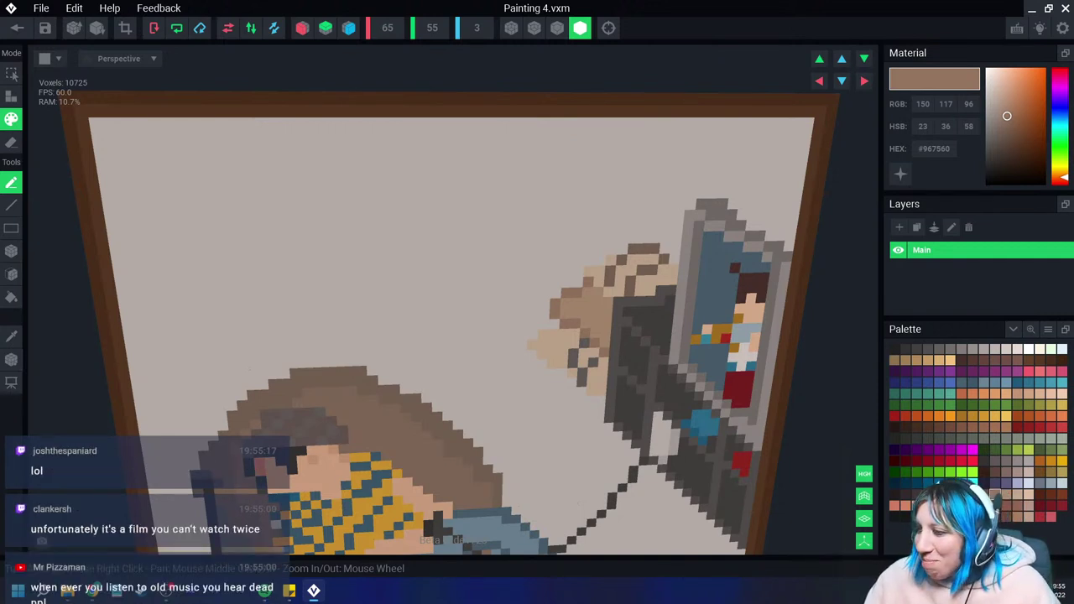
Step: Draw a dark #34282B horizontal line on the upper-left wall with a diagonal down-left
click(905, 494)
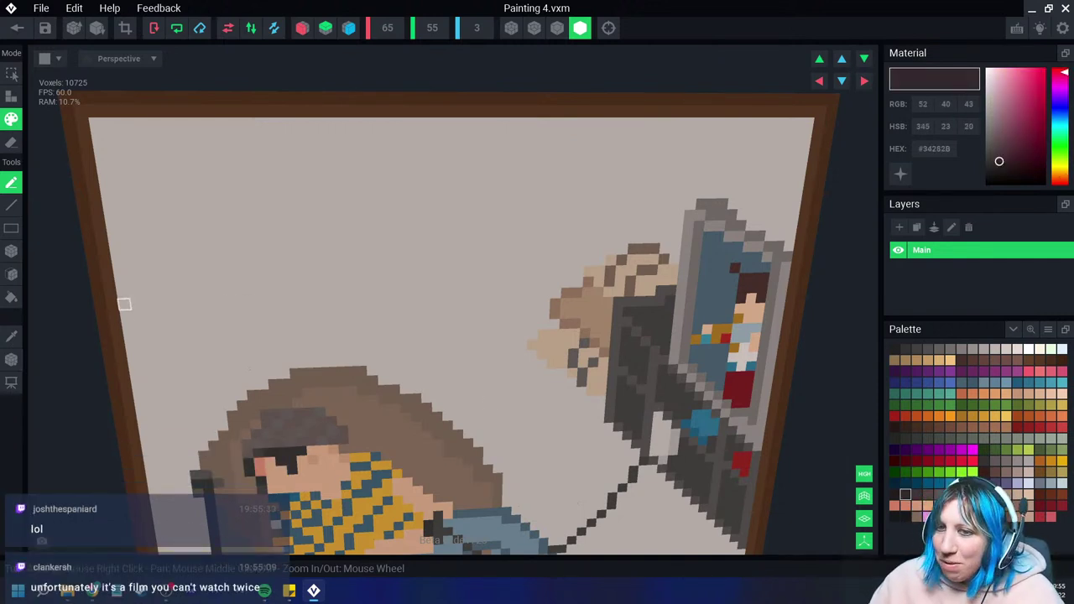
mouse_move(137, 302)
mouse_down()
mouse_move(219, 301)
mouse_move(232, 316)
mouse_up()
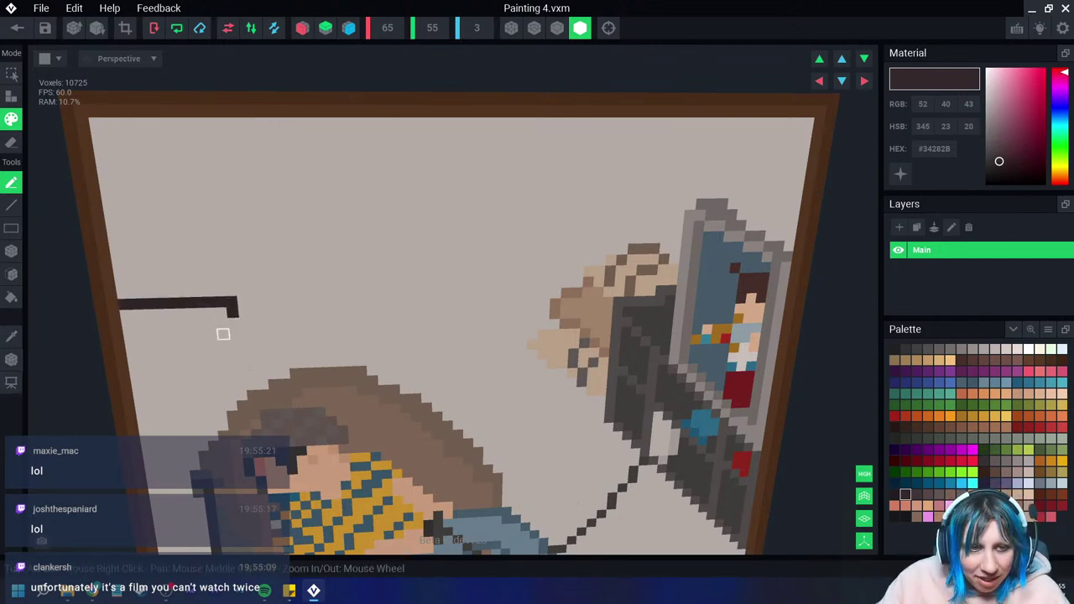
click(222, 334)
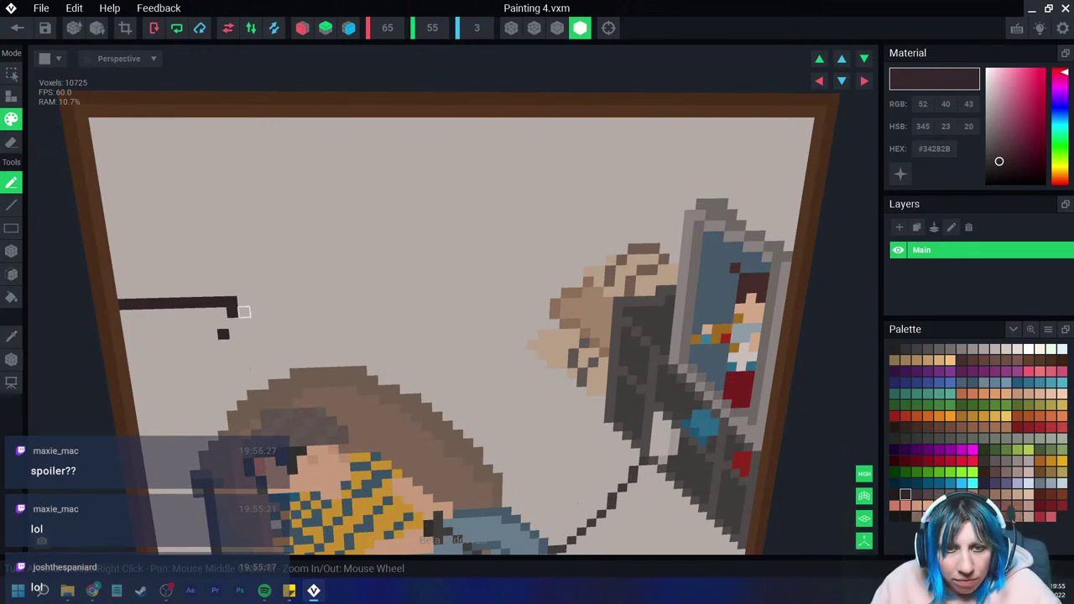
key(ctrl+z)
key(ctrl+z)
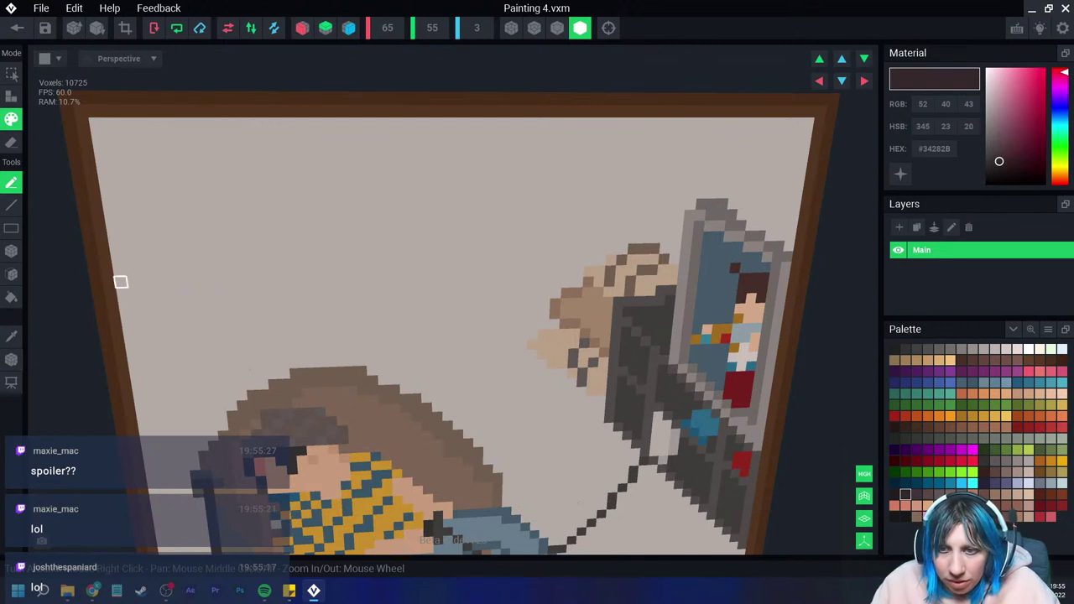
mouse_move(119, 270)
mouse_down()
mouse_move(286, 267)
mouse_move(288, 277)
mouse_up()
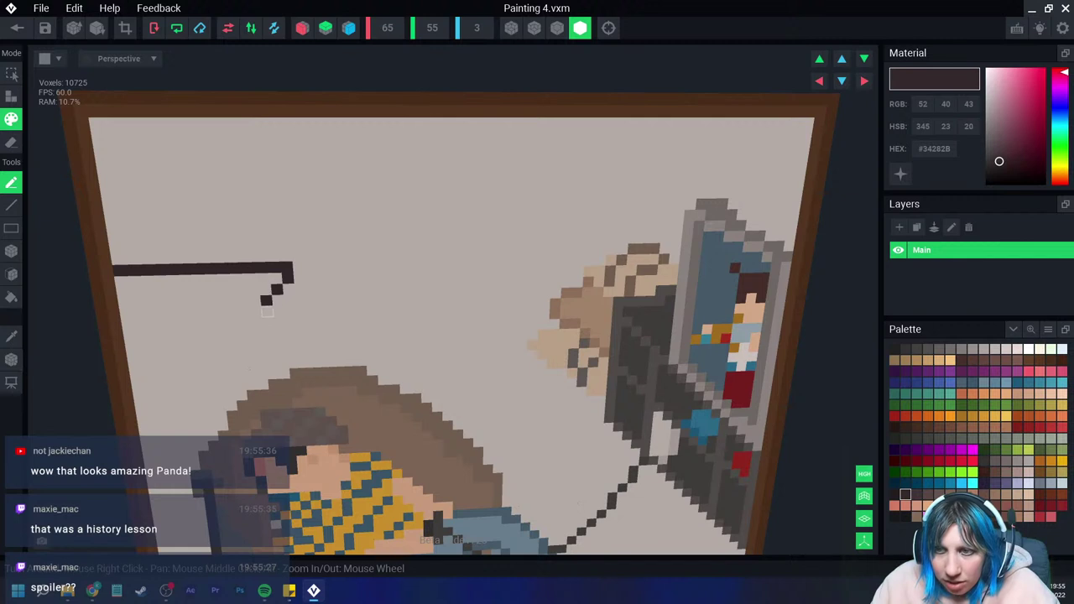
mouse_move(256, 312)
mouse_down()
mouse_move(183, 386)
mouse_move(138, 388)
mouse_up()
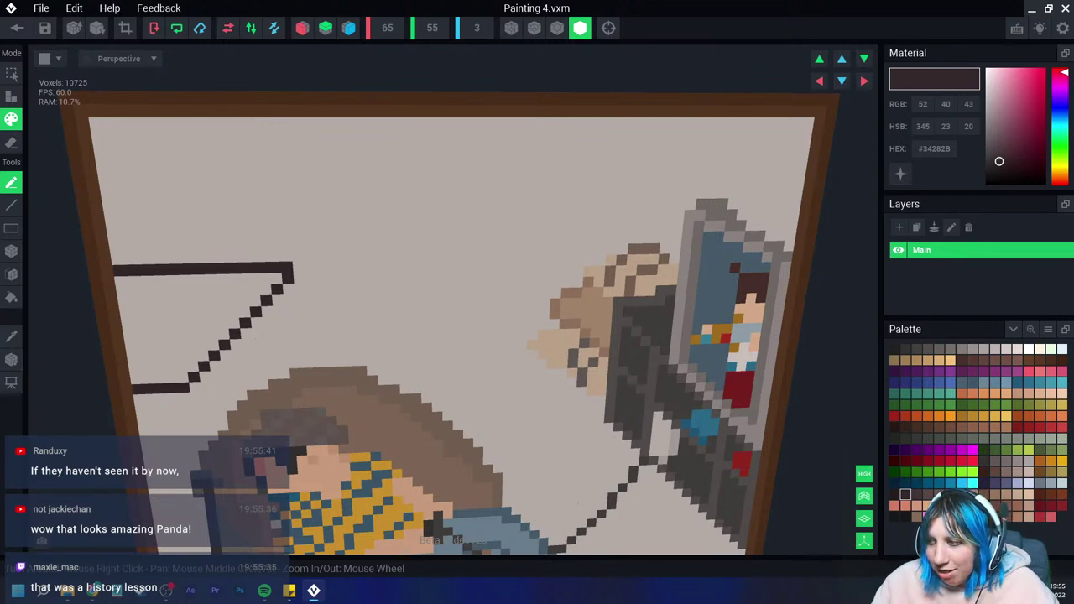
Step: Paint tan-gold #91743C blocks at the arm's bend and lower end
click(1050, 472)
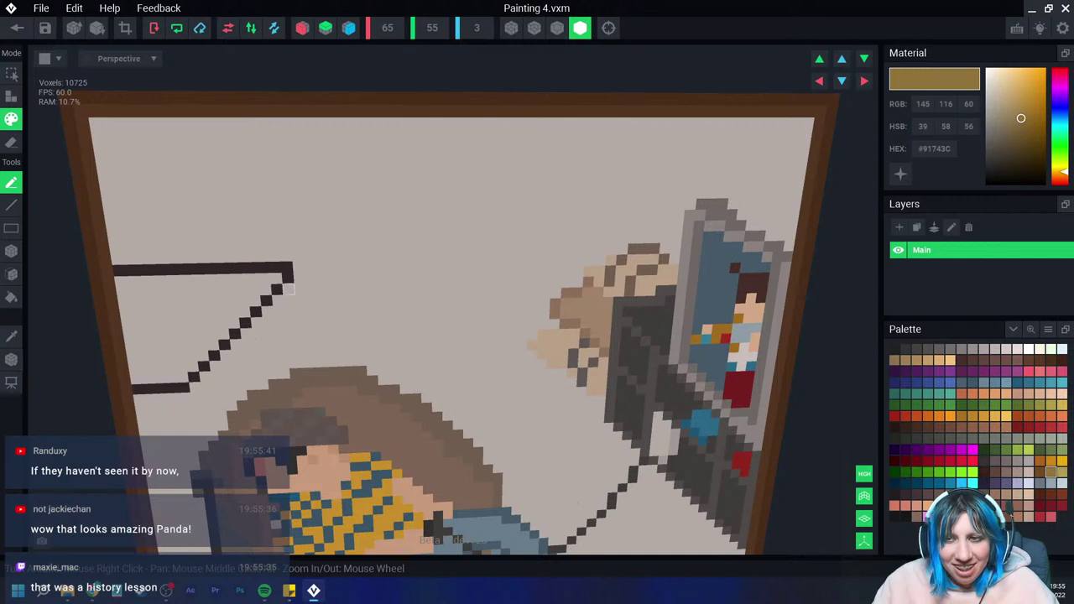
drag(298, 278, 294, 299)
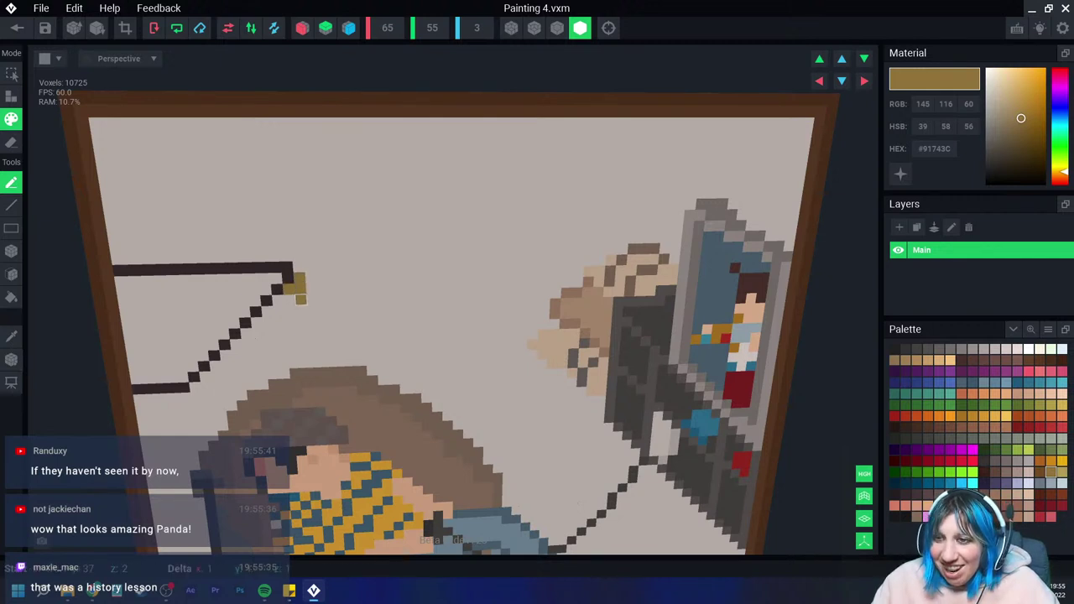
click(187, 396)
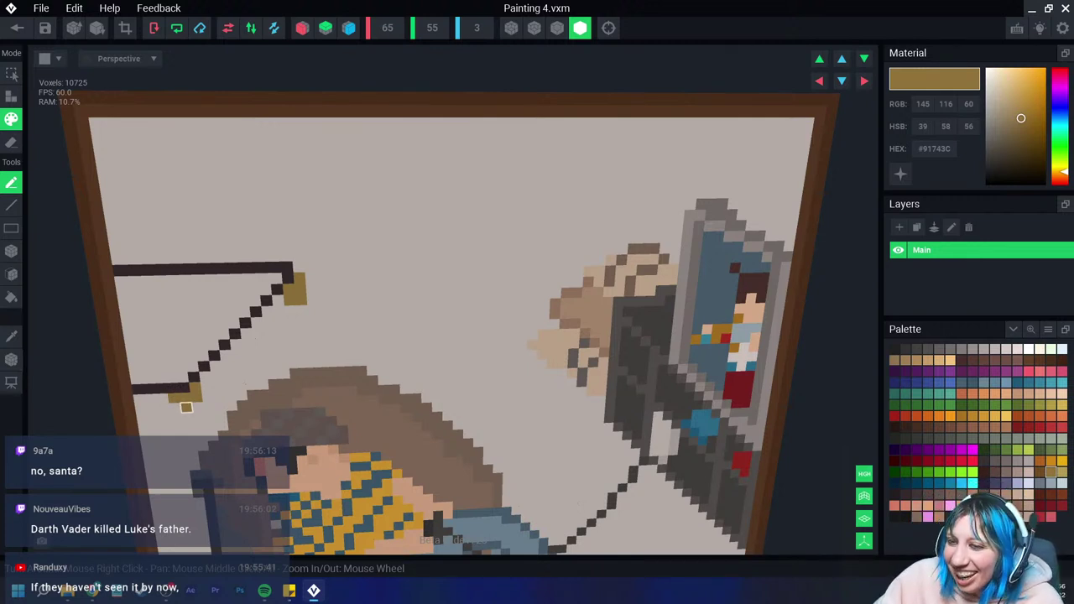
click(178, 416)
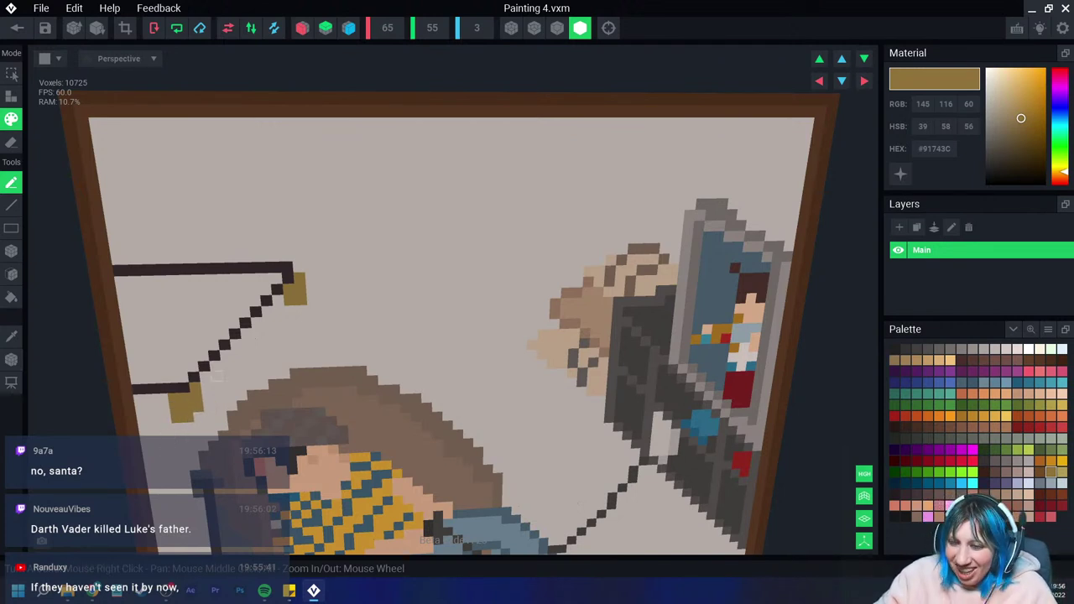
Step: Fill the triangular lamp shade green #3C562D, close its edge gaps, and pick darker #24351B
click(994, 449)
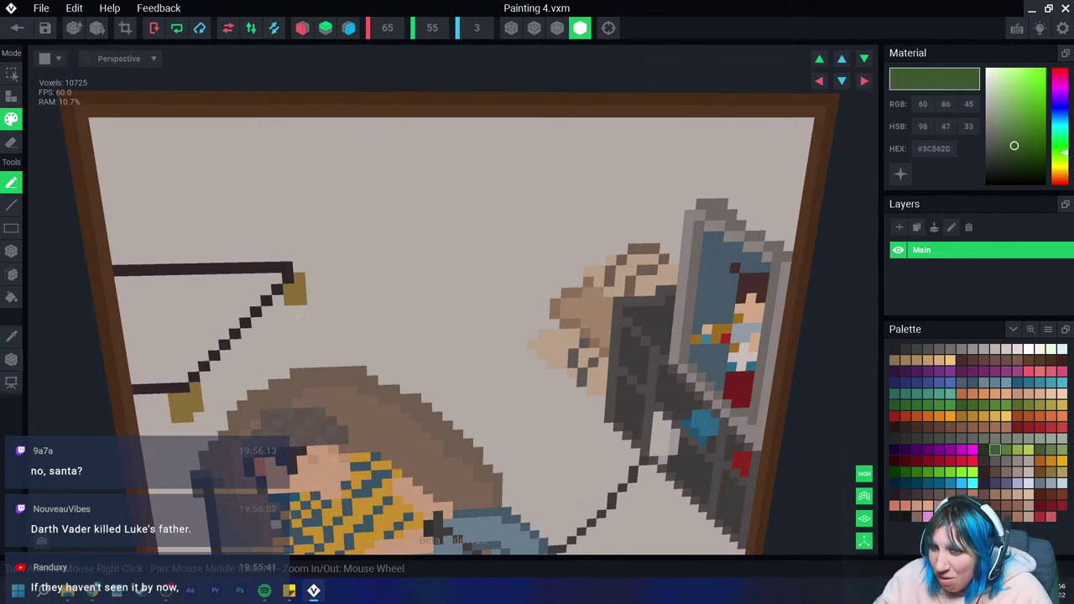
drag(118, 281, 258, 279)
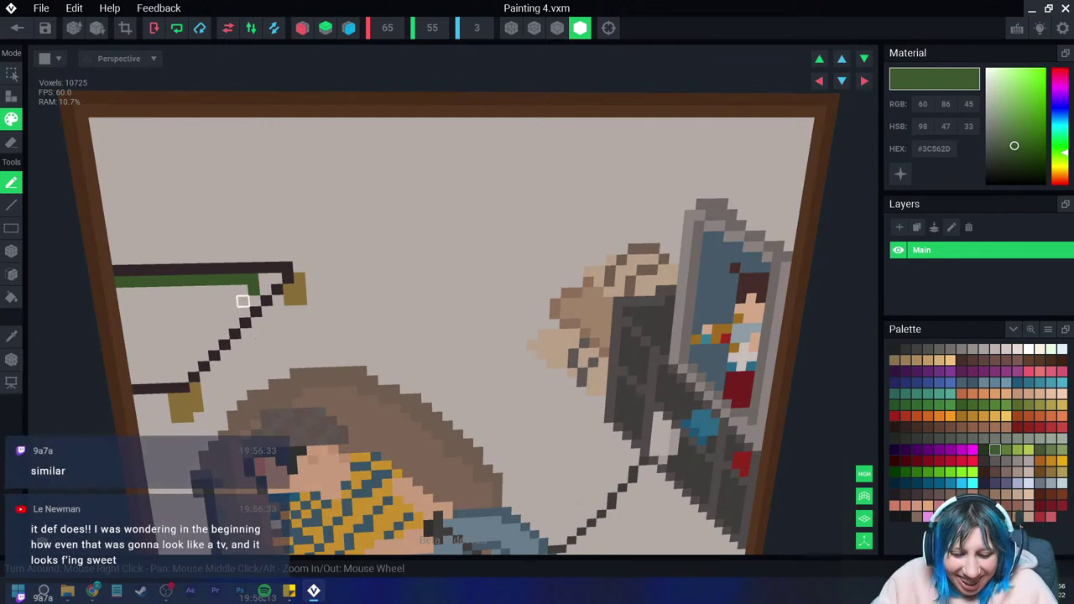
mouse_move(232, 300)
mouse_down()
mouse_move(168, 367)
mouse_move(121, 369)
mouse_up()
click(11, 273)
click(160, 312)
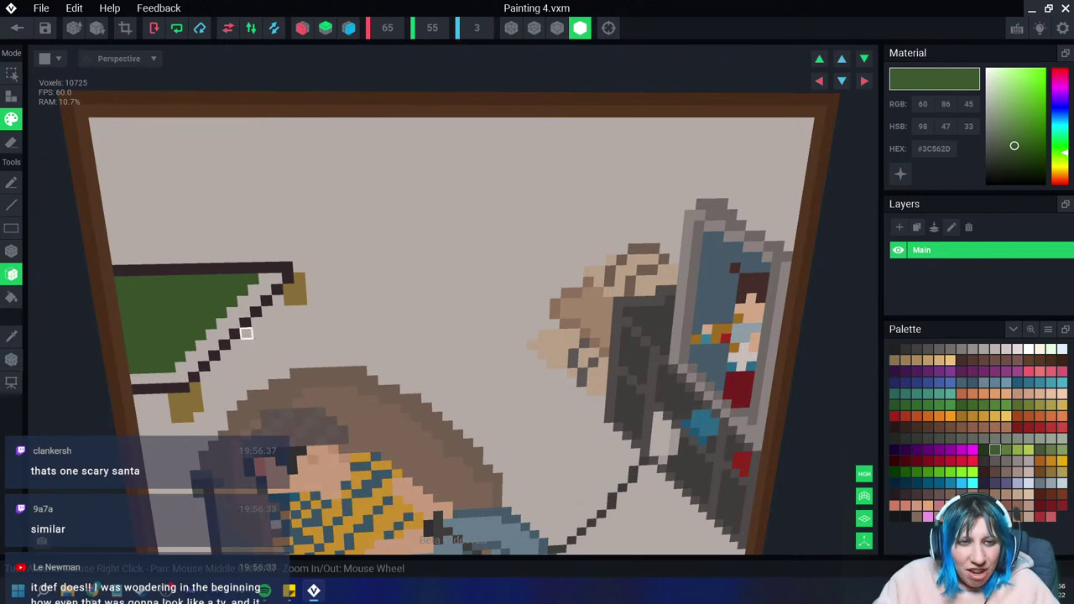
click(251, 288)
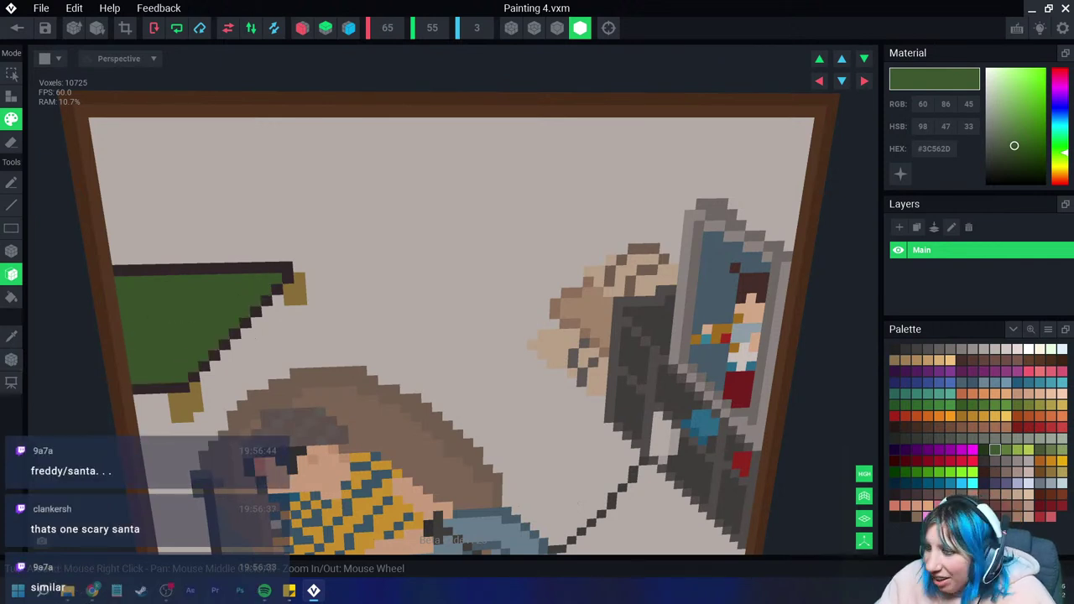
click(983, 449)
key(b)
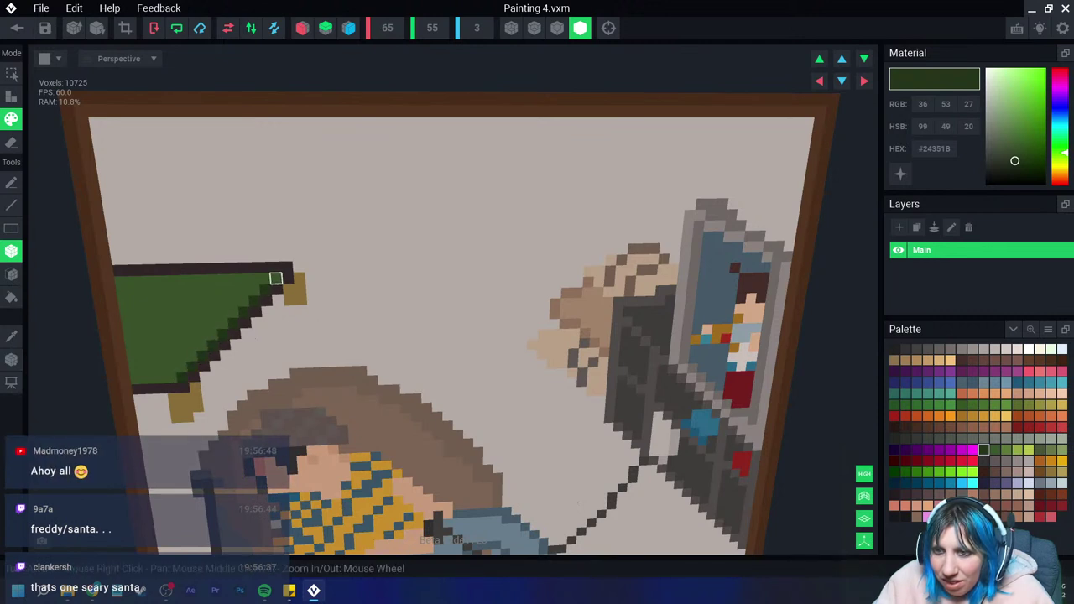
Step: Shade the lamp shade's diagonal edge darker green and thicken its lower edge in a sampled dark tone
drag(276, 277, 234, 323)
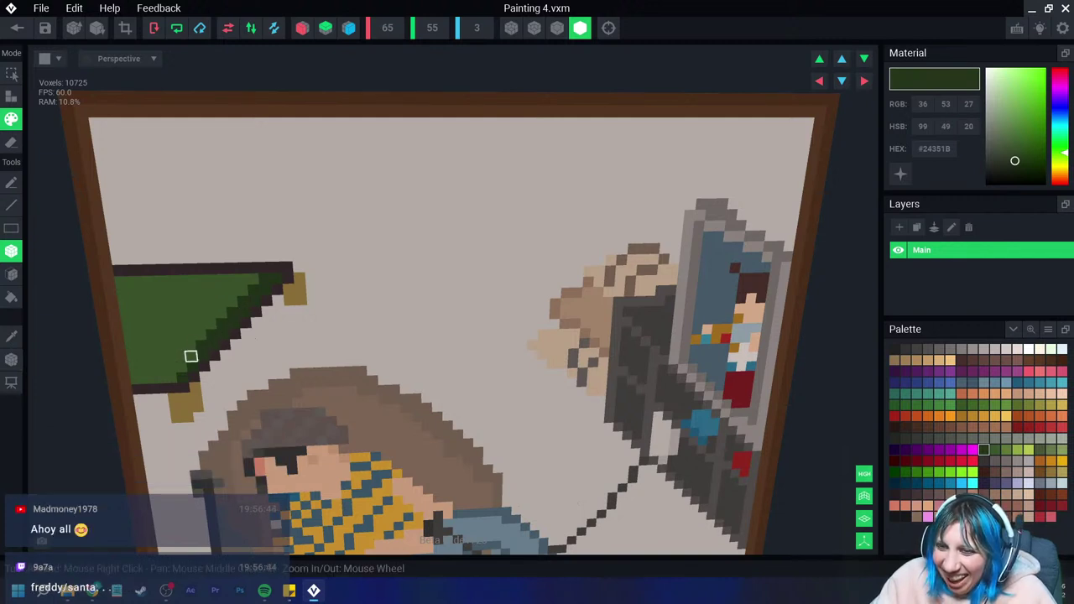
drag(144, 377, 137, 377)
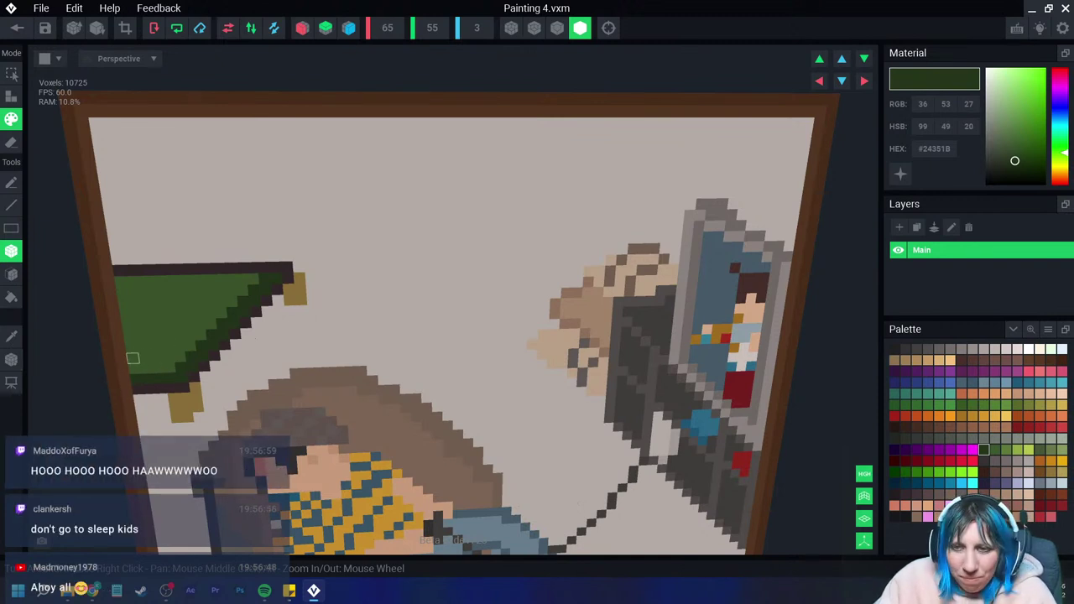
alt+click(224, 344)
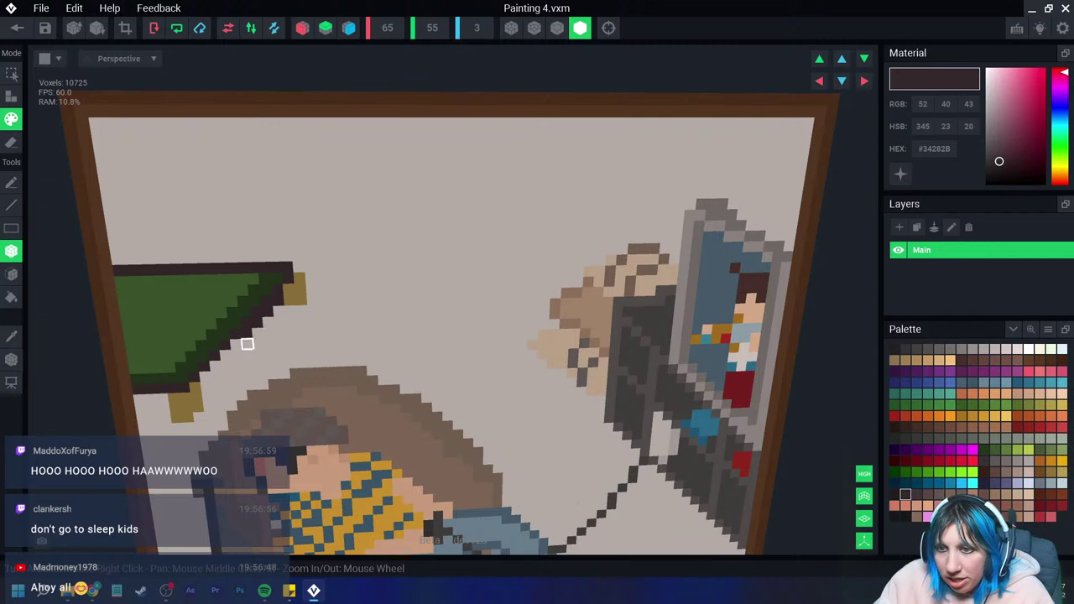
mouse_move(247, 344)
mouse_down()
mouse_move(173, 398)
mouse_move(149, 395)
mouse_move(249, 364)
mouse_move(261, 374)
mouse_move(229, 385)
mouse_move(246, 333)
mouse_up()
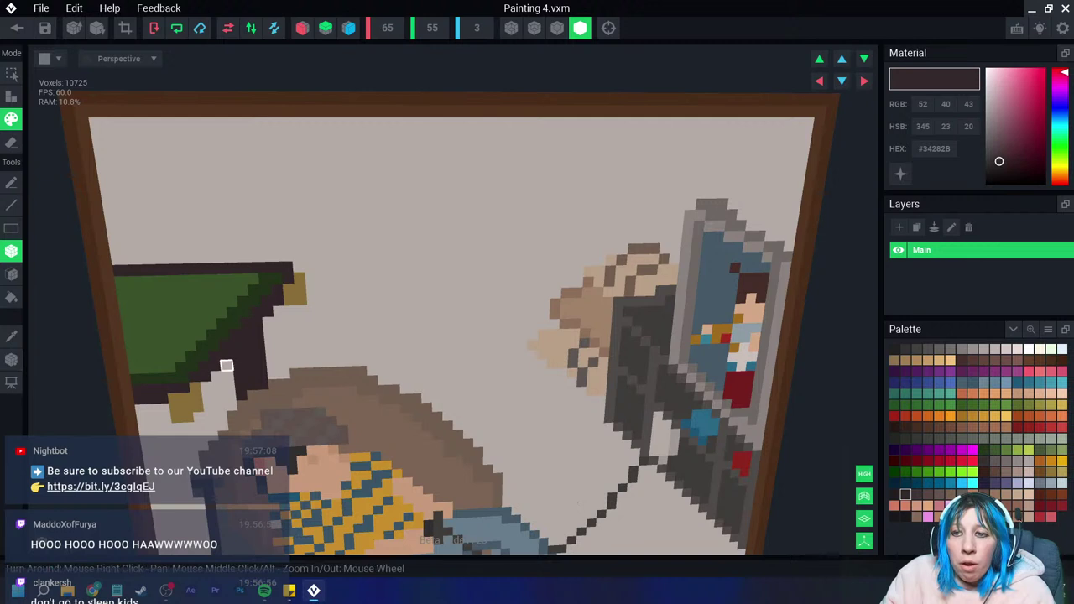
Step: With near-black #231B1D, paint a dark strip near the shade's tip and along its upper edge
click(894, 495)
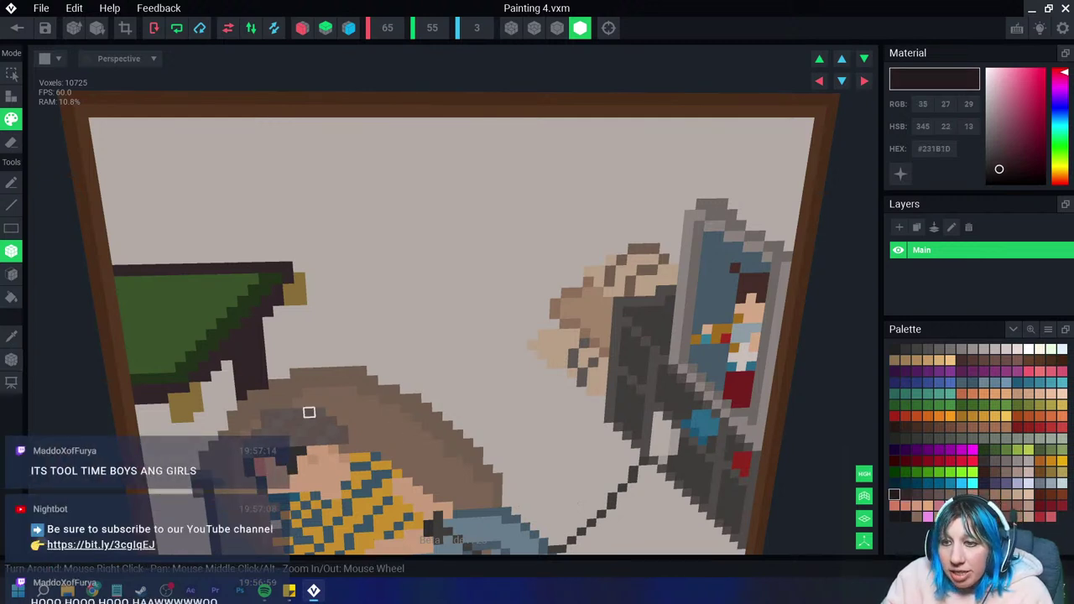
drag(233, 364, 227, 397)
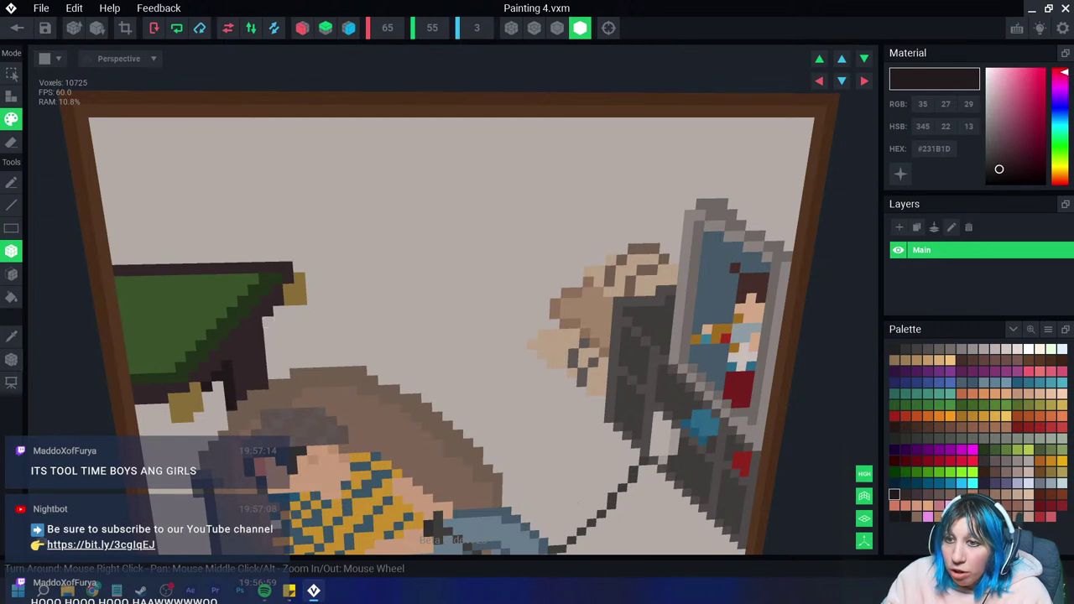
click(268, 322)
click(280, 310)
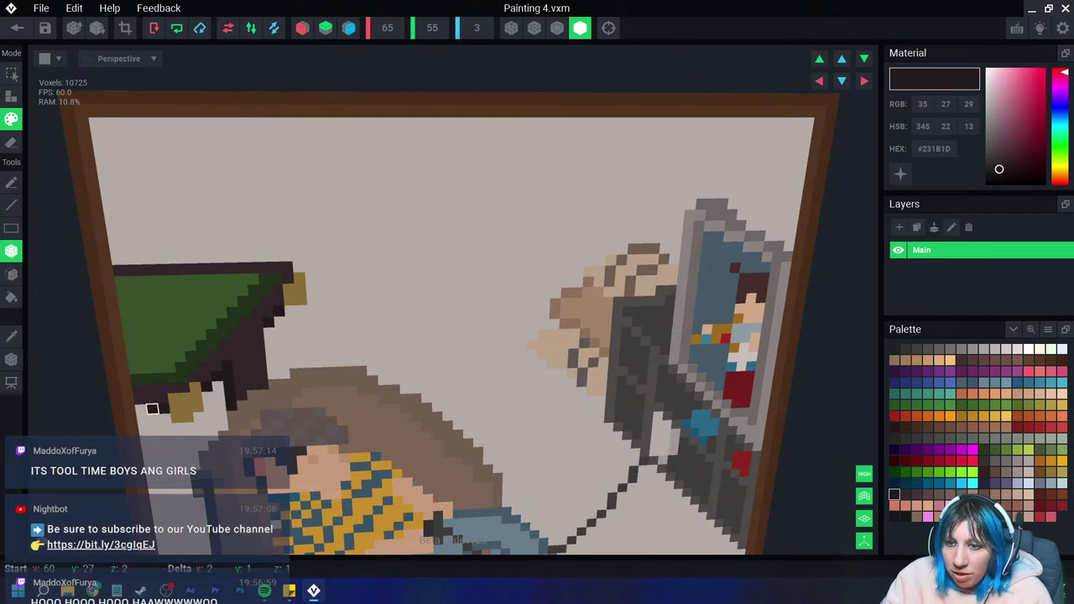
scroll(277, 374, down, 2)
scroll(302, 376, down, 2)
scroll(334, 376, up, 2)
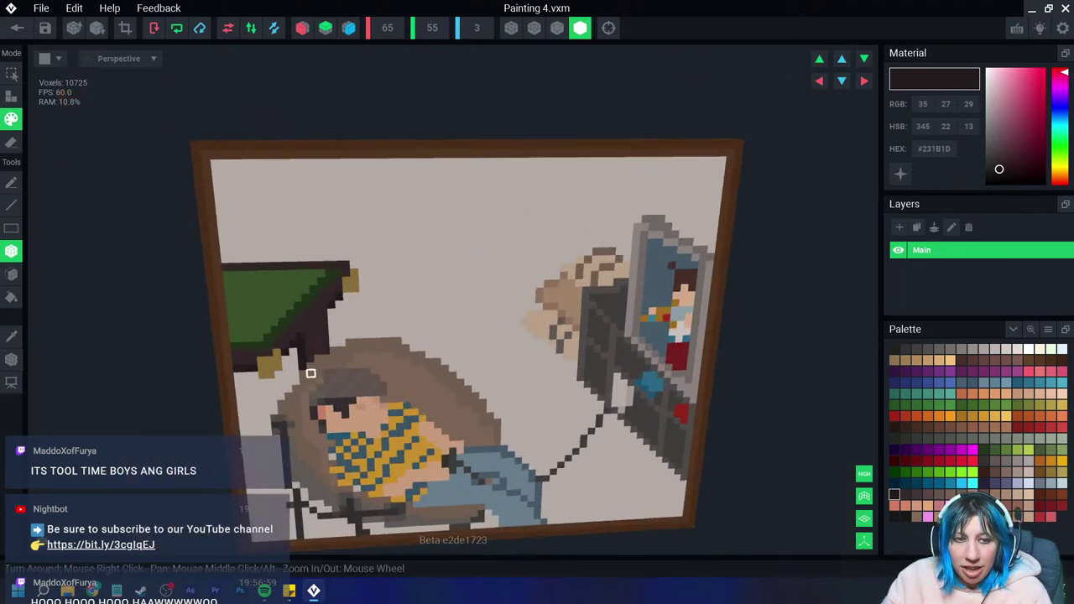
scroll(310, 372, up, 1)
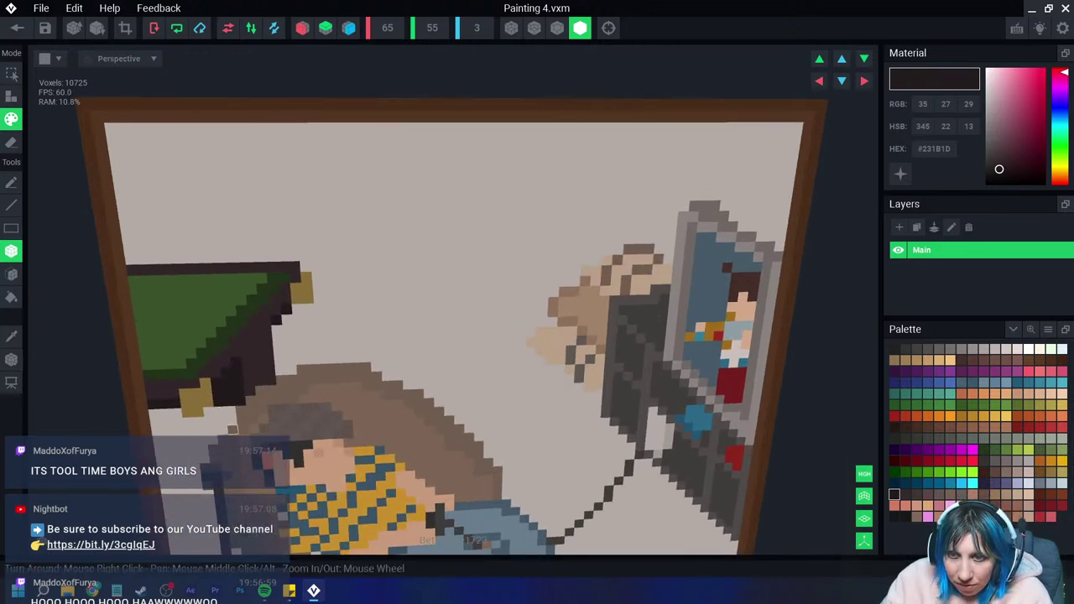
scroll(236, 363, down, 3)
right_drag(591, 547, 319, 329)
scroll(319, 329, up, 3)
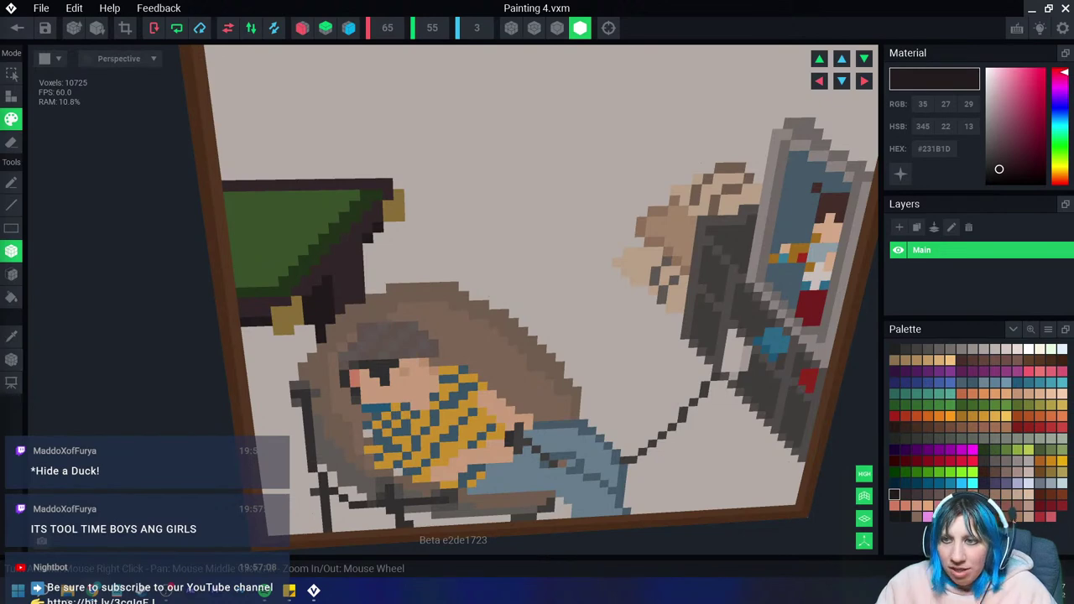
scroll(355, 311, up, 3)
scroll(355, 311, up, 2)
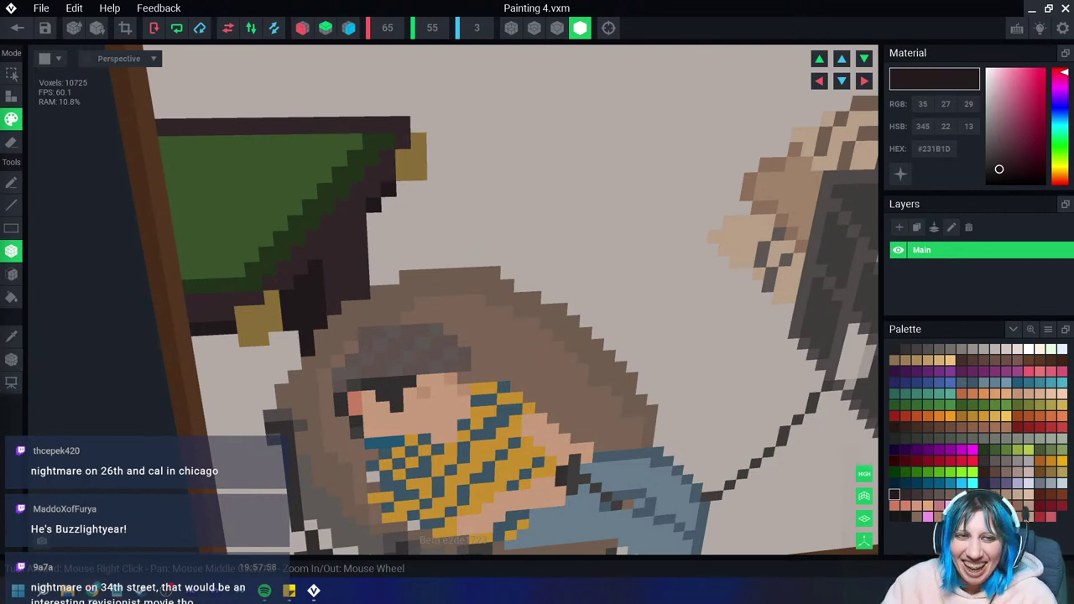
scroll(477, 388, down, 3)
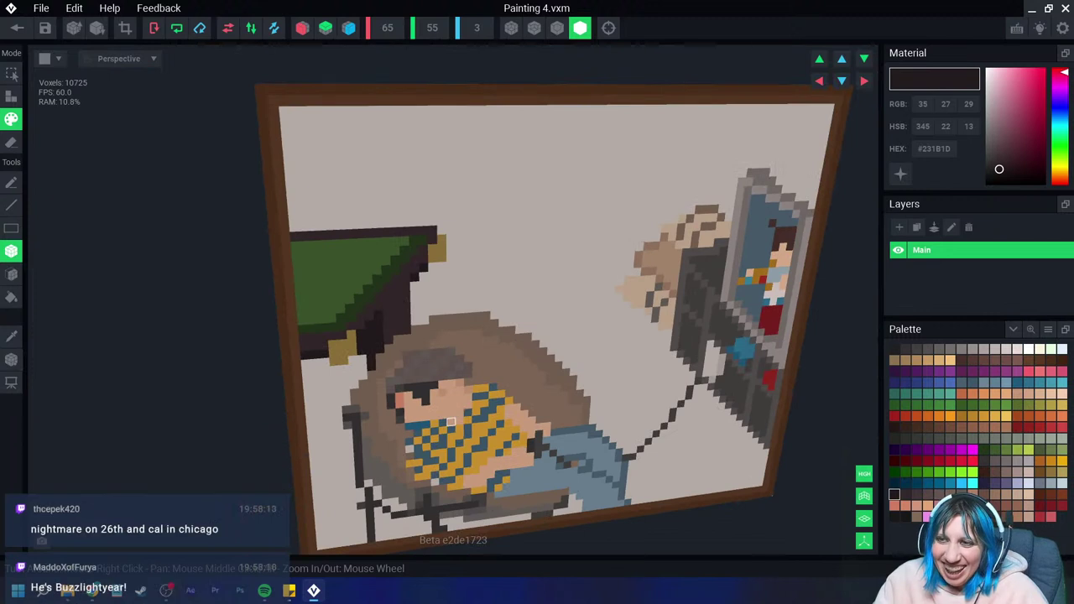
scroll(450, 422, down, 2)
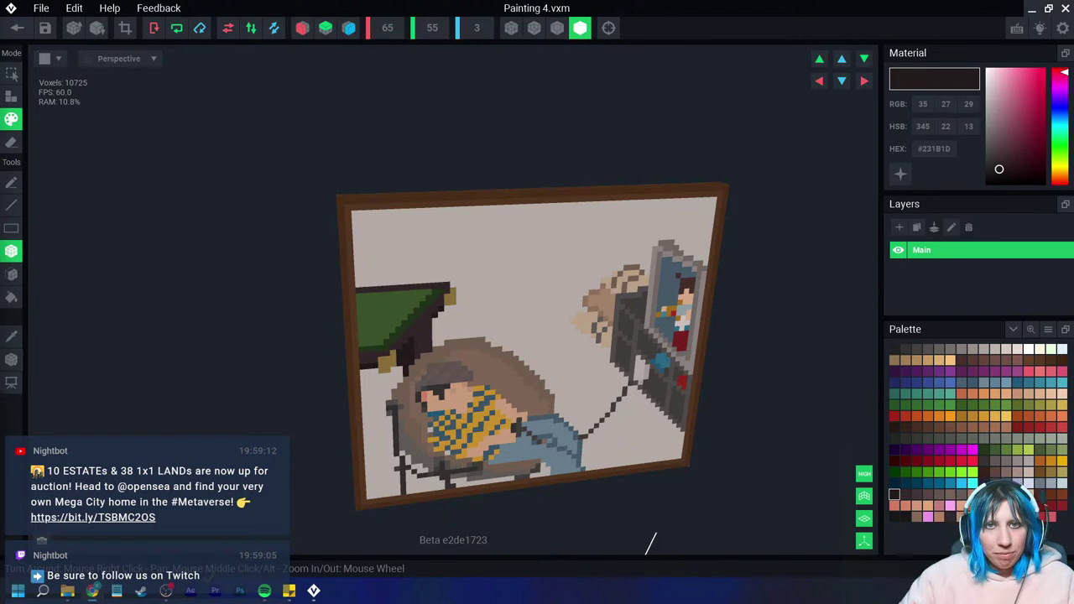
right_drag(407, 364, 411, 364)
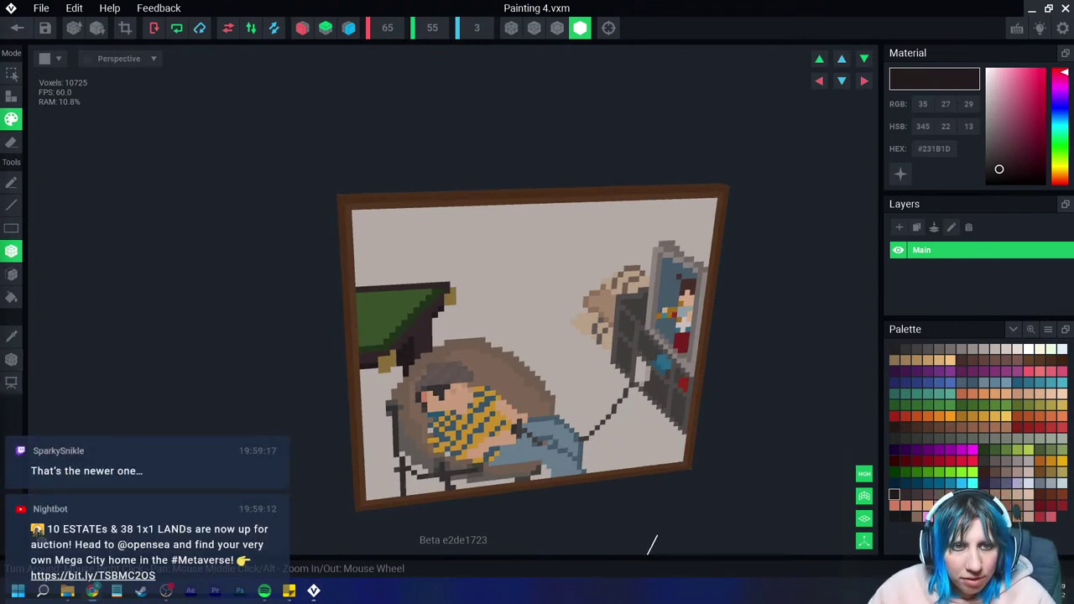
scroll(405, 354, up, 2)
scroll(456, 360, up, 2)
scroll(475, 360, up, 2)
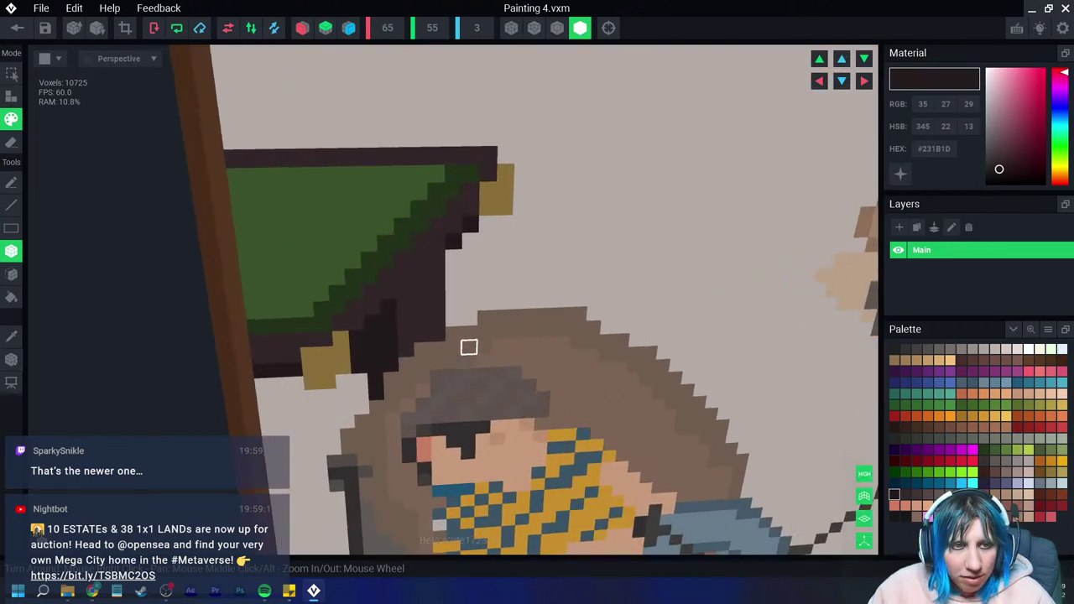
scroll(469, 347, down, 2)
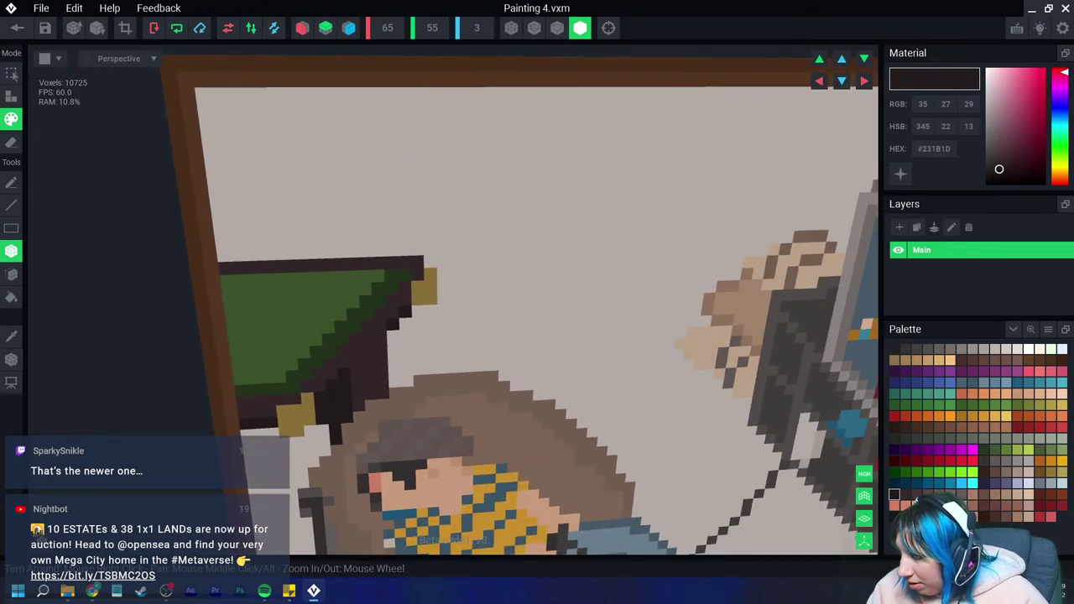
Step: Paint four horizontal grey #98908C blind slats across the wall down to just above the lamp
click(972, 349)
drag(203, 126, 435, 125)
drag(212, 171, 435, 169)
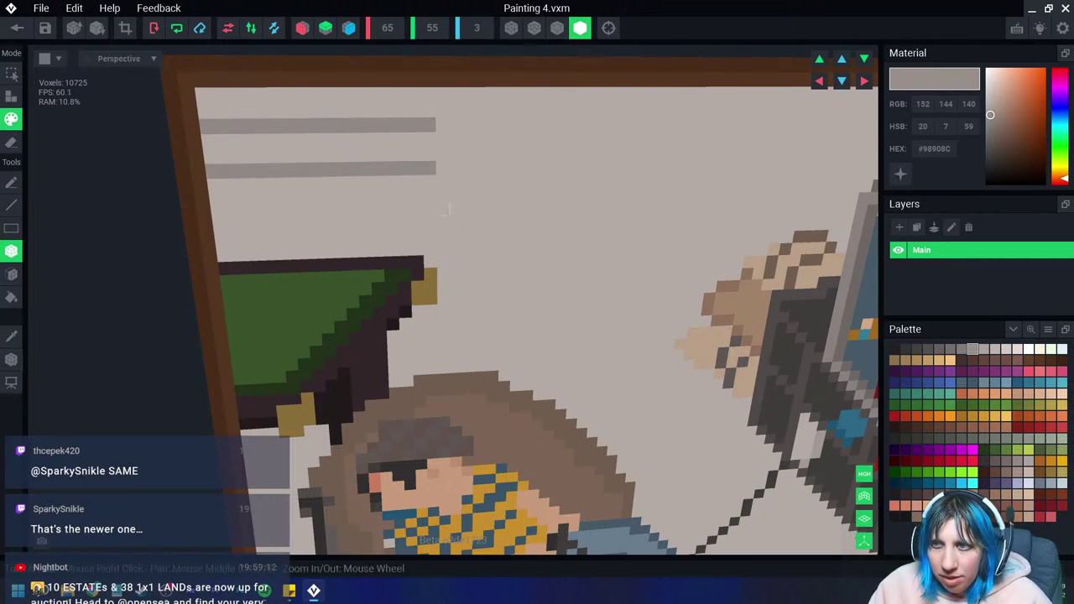
drag(433, 210, 212, 213)
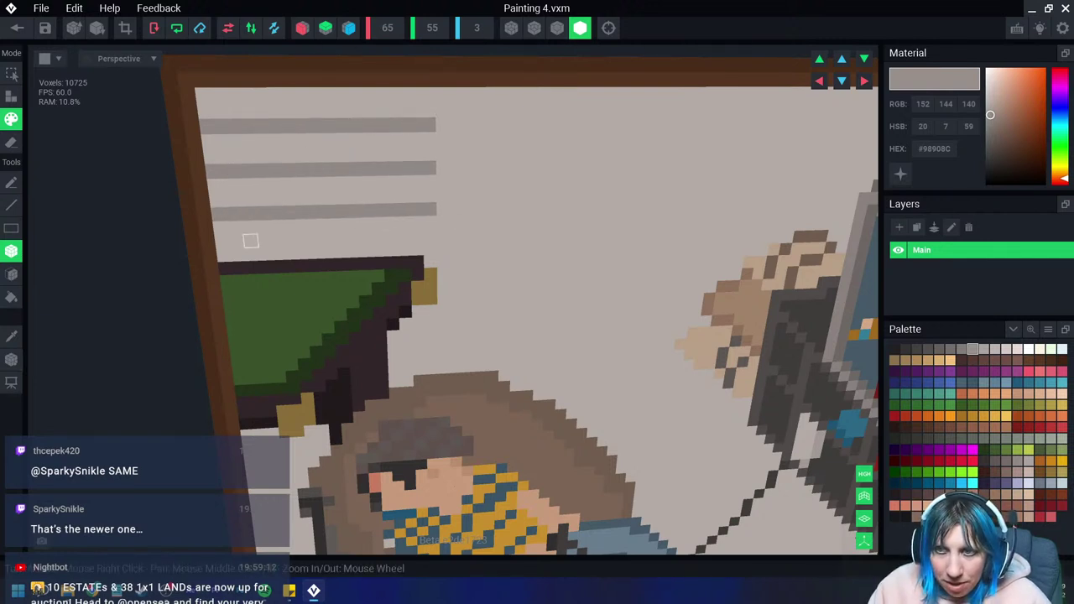
drag(429, 249, 217, 250)
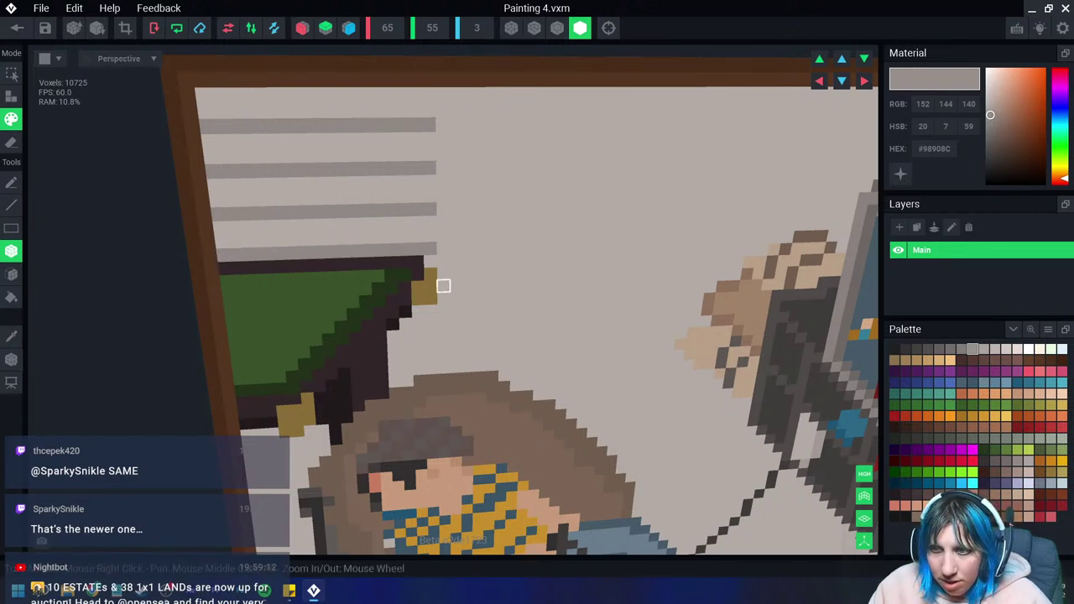
Step: Extend all four slats further right and add two short grey slats beside the lamp shade
drag(443, 249, 483, 248)
drag(436, 208, 483, 208)
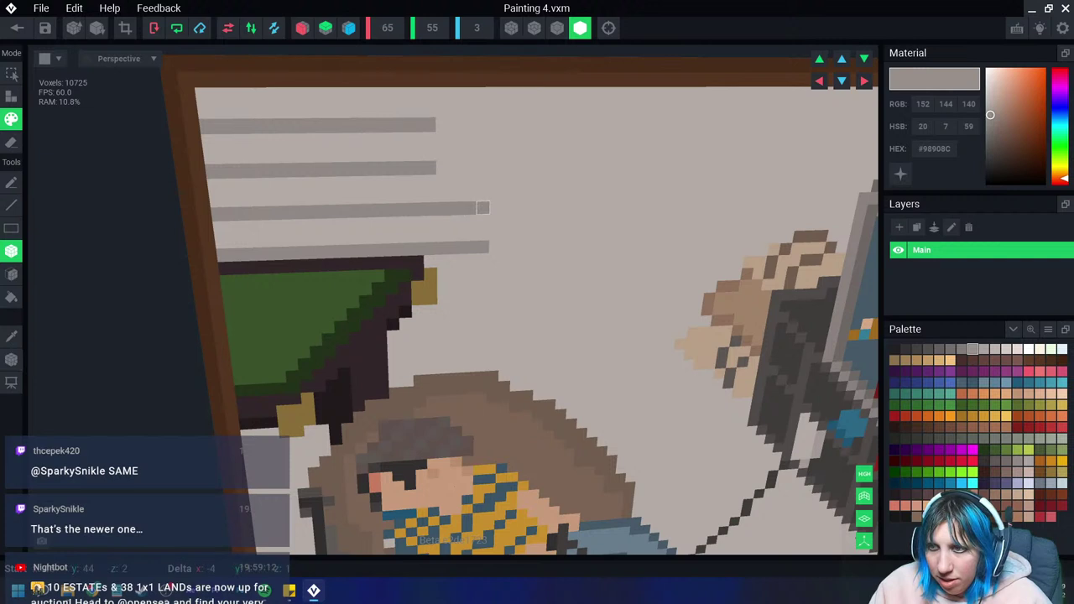
drag(442, 168, 486, 168)
drag(488, 124, 427, 124)
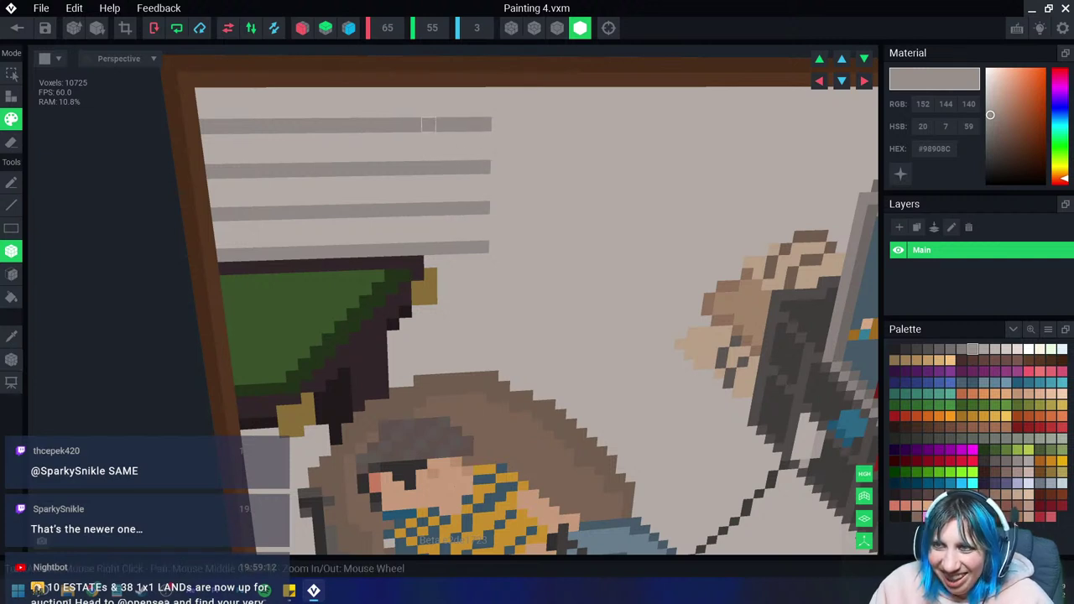
drag(488, 285, 443, 285)
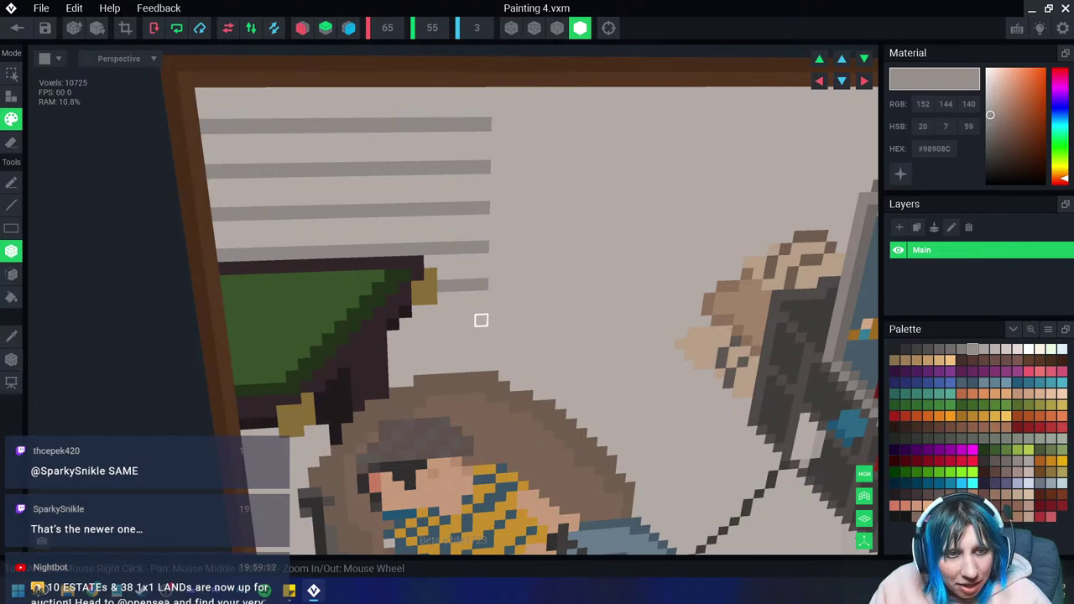
drag(481, 319, 444, 321)
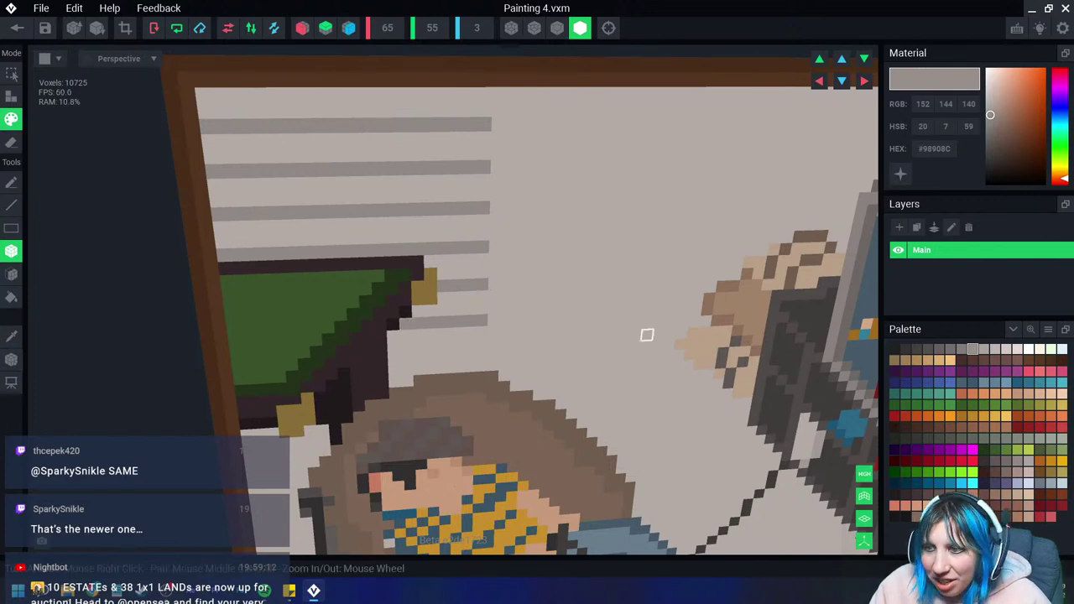
scroll(483, 377, down, 3)
scroll(623, 377, up, 3)
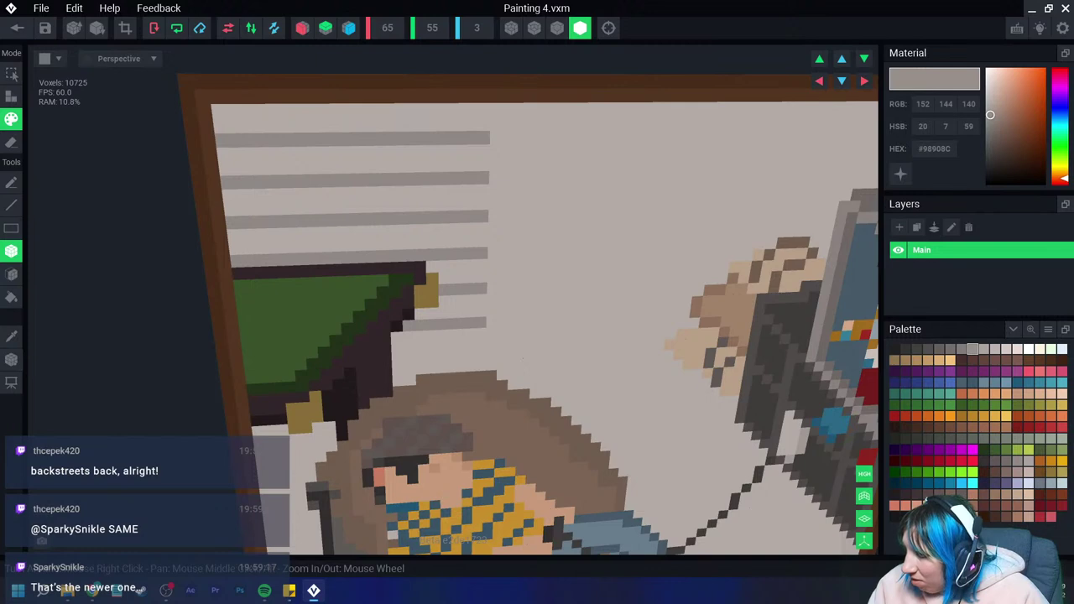
Step: Add a light off-white stripe under the lowest slat and repaint five slats in a darker grey
click(1017, 349)
drag(485, 333, 406, 334)
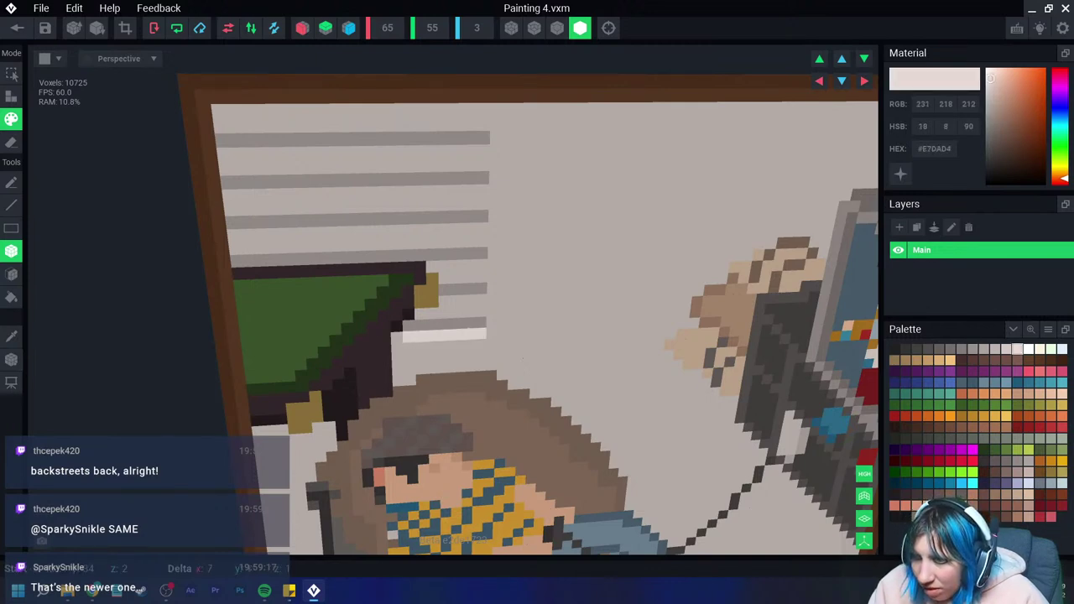
mouse_move(468, 345)
right_down()
mouse_move(482, 336)
mouse_move(461, 283)
right_up()
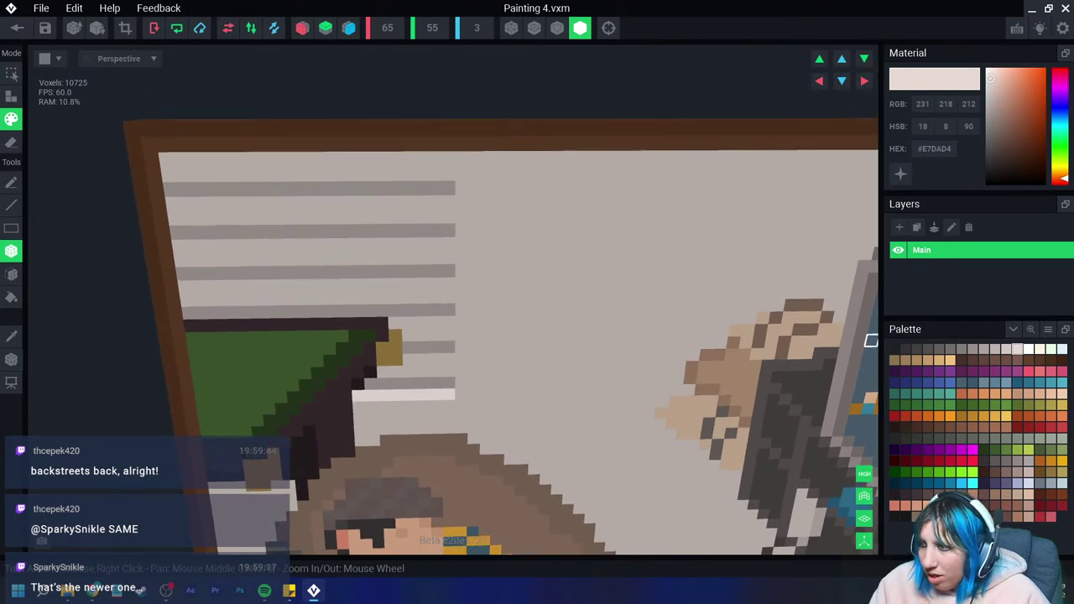
alt+click(448, 229)
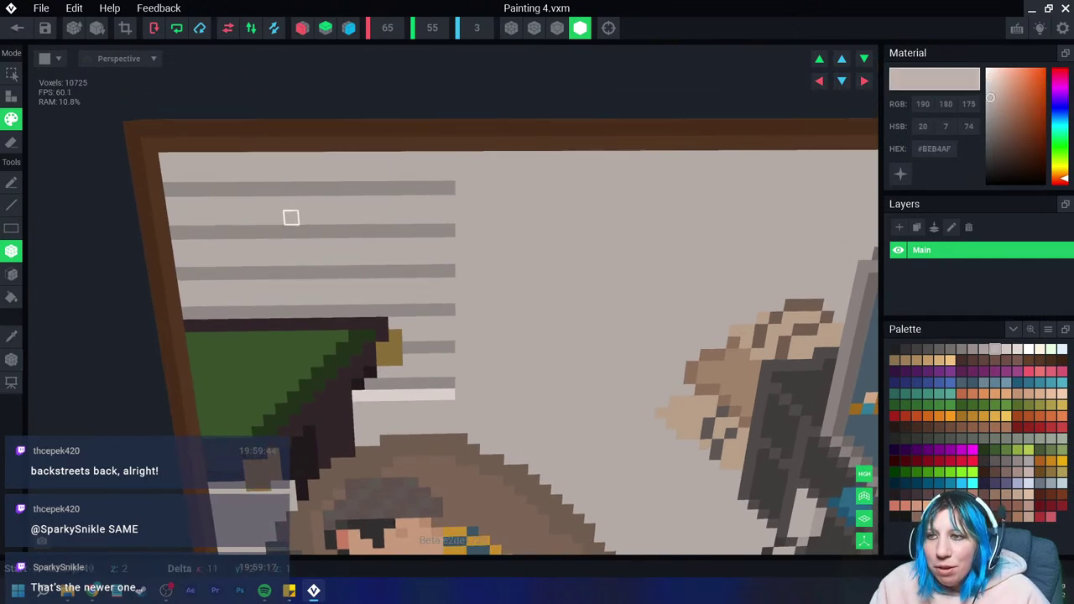
alt+click(448, 191)
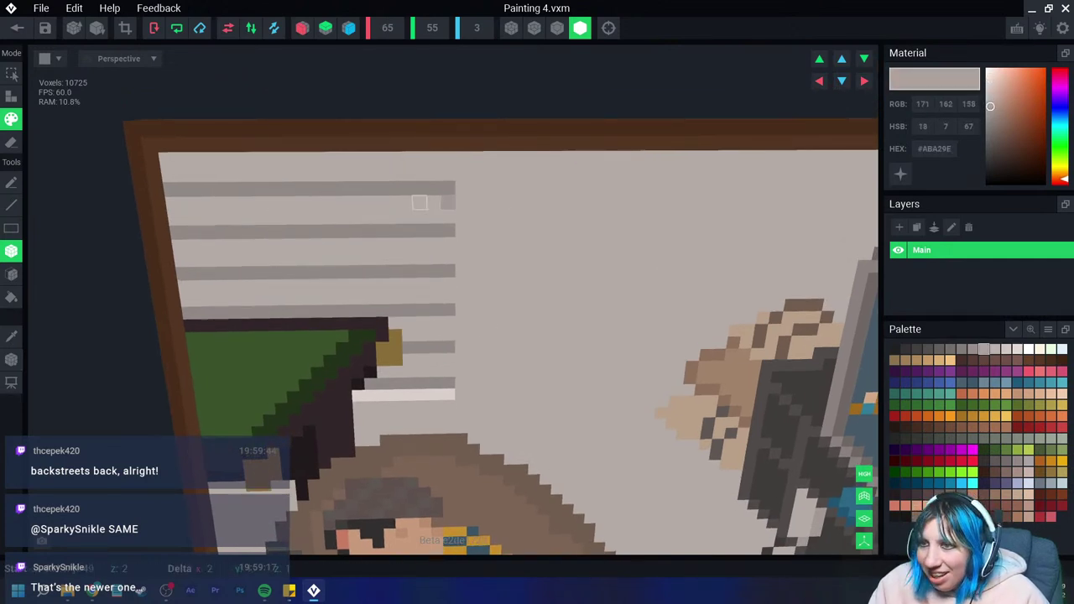
drag(448, 202, 173, 203)
drag(443, 244, 172, 244)
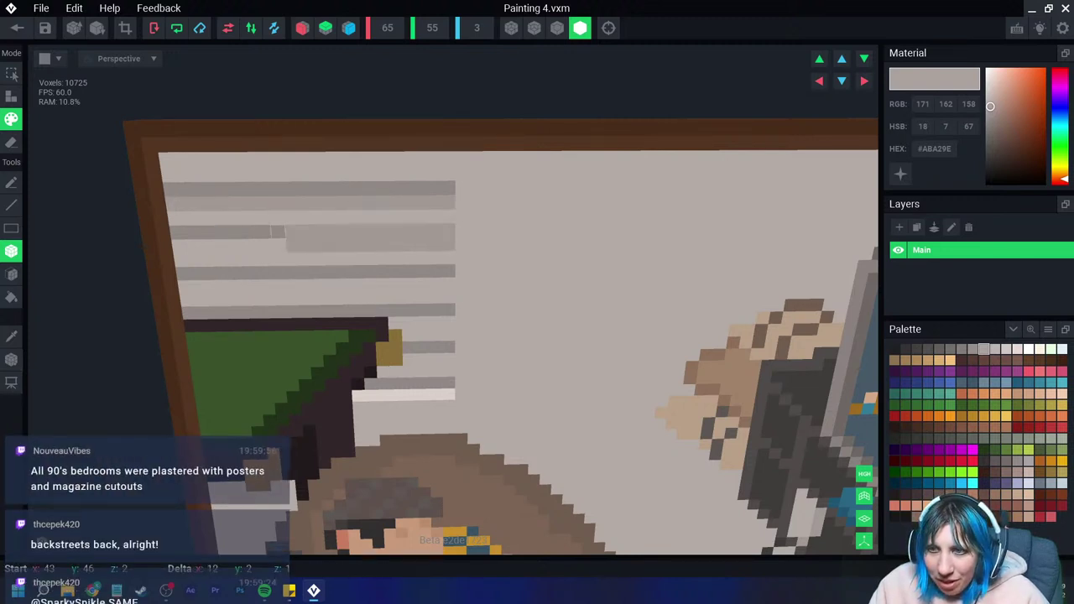
drag(185, 287, 455, 285)
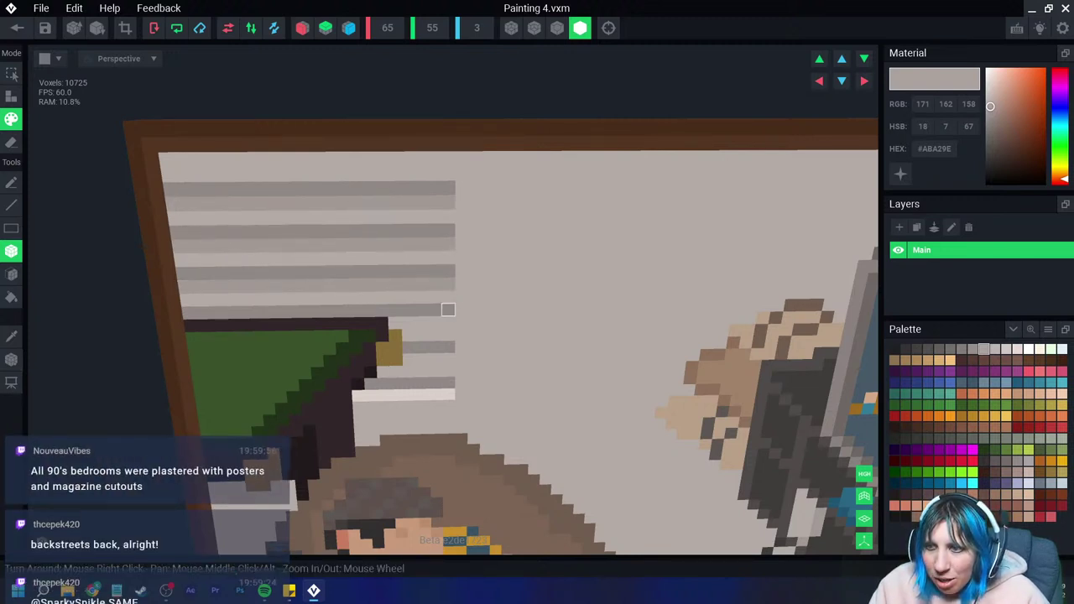
drag(460, 359, 422, 360)
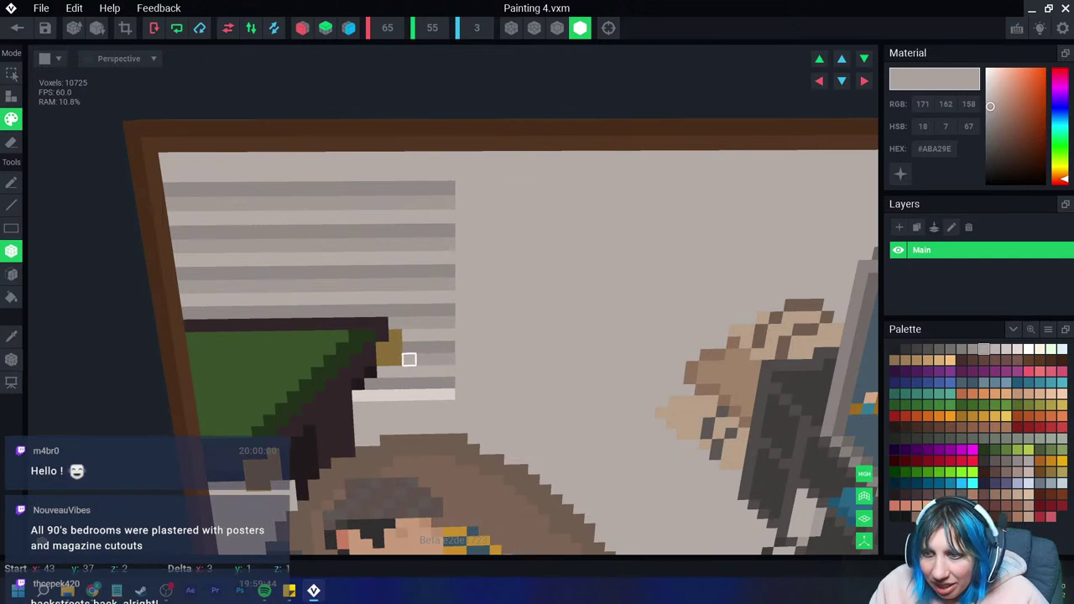
drag(175, 159, 447, 158)
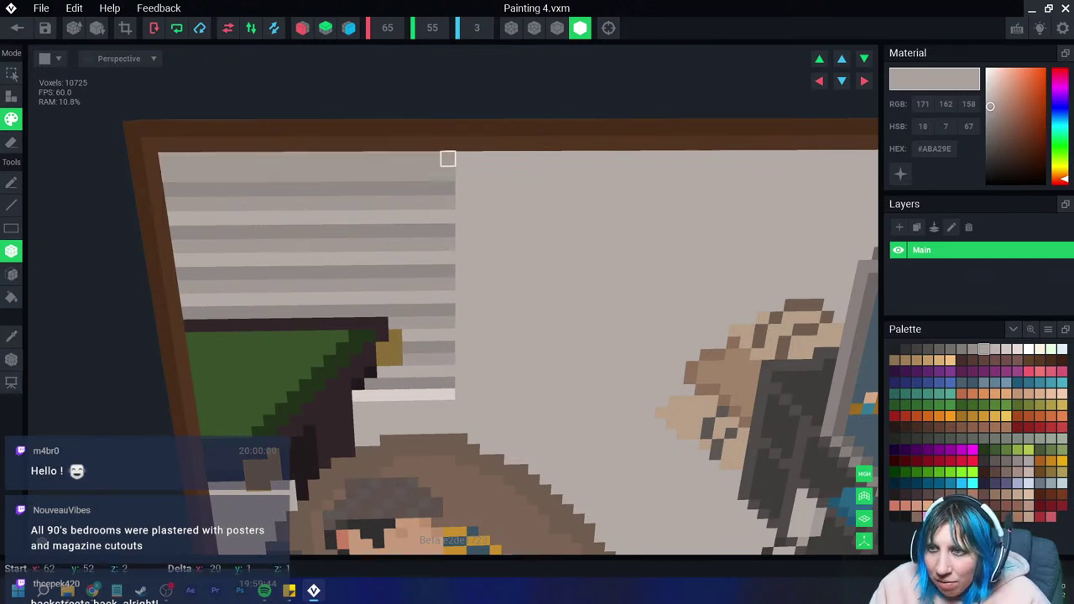
Step: Paint a vertical edge down the blinds' right side, settling on a light grey
click(972, 349)
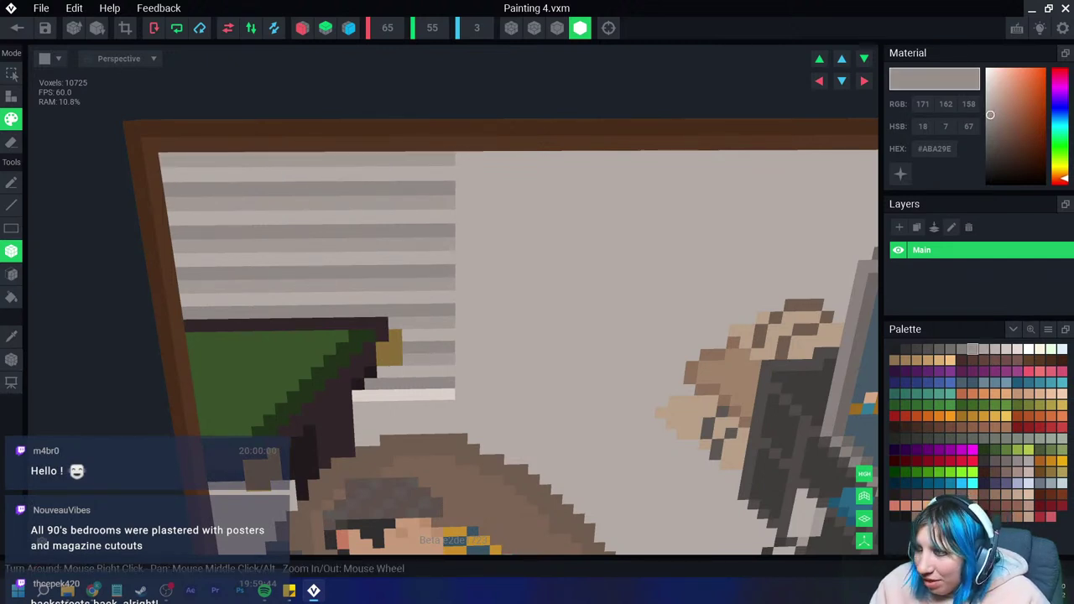
mouse_move(463, 160)
mouse_down()
mouse_move(462, 382)
mouse_move(474, 383)
mouse_up()
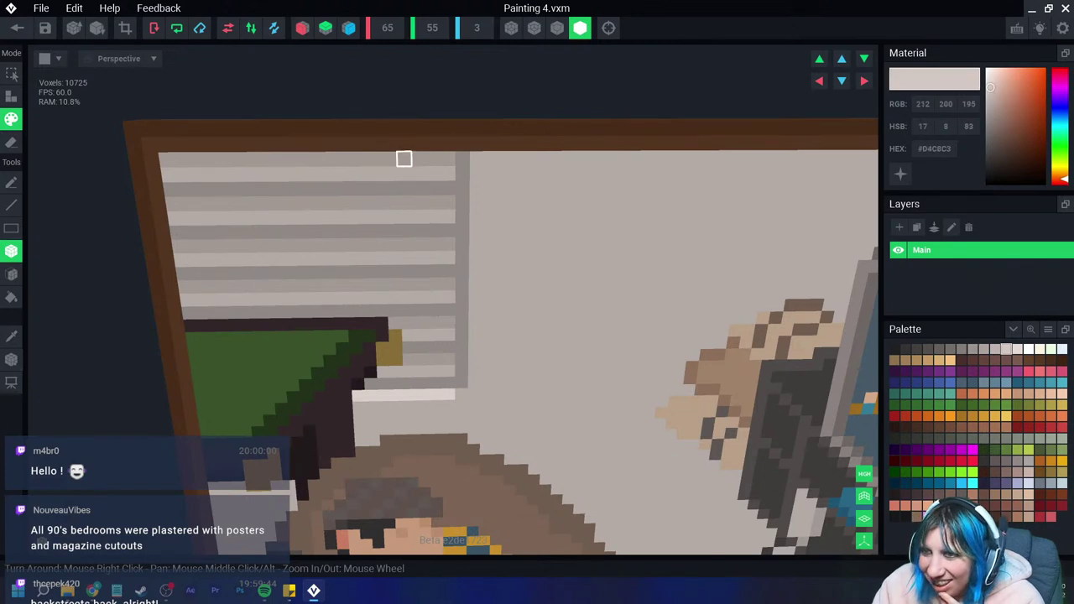
drag(463, 147, 462, 373)
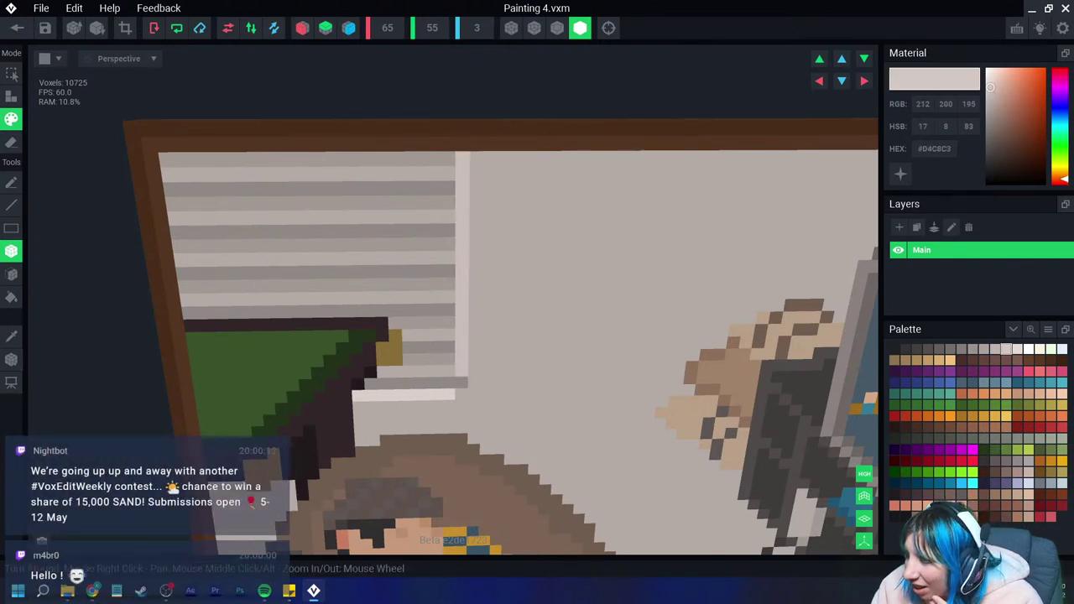
click(995, 349)
drag(456, 151, 462, 383)
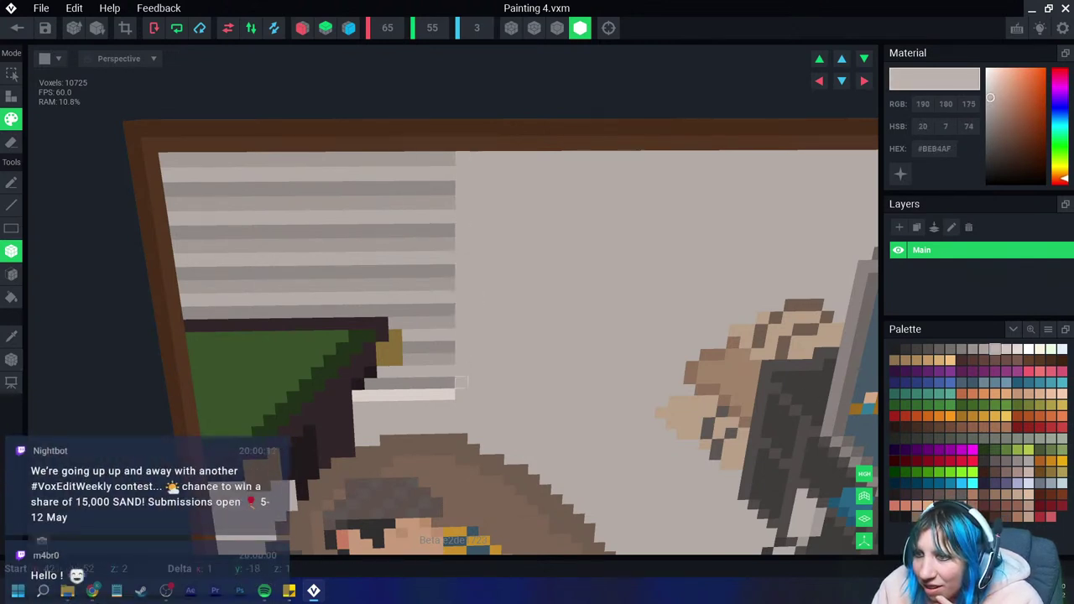
click(1006, 349)
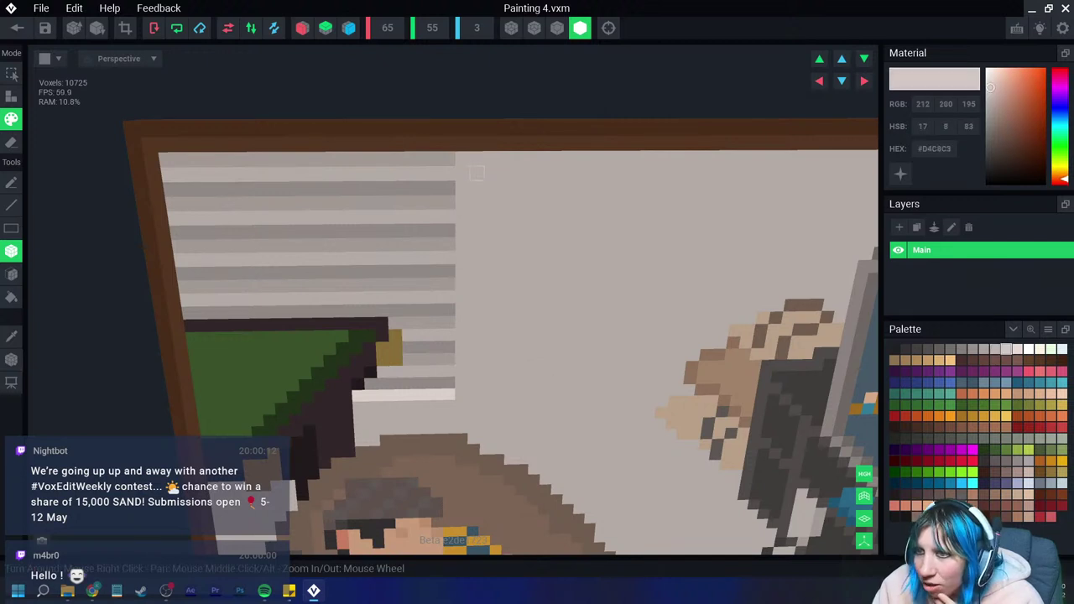
drag(462, 155, 461, 383)
scroll(461, 382, down, 1)
scroll(463, 390, down, 1)
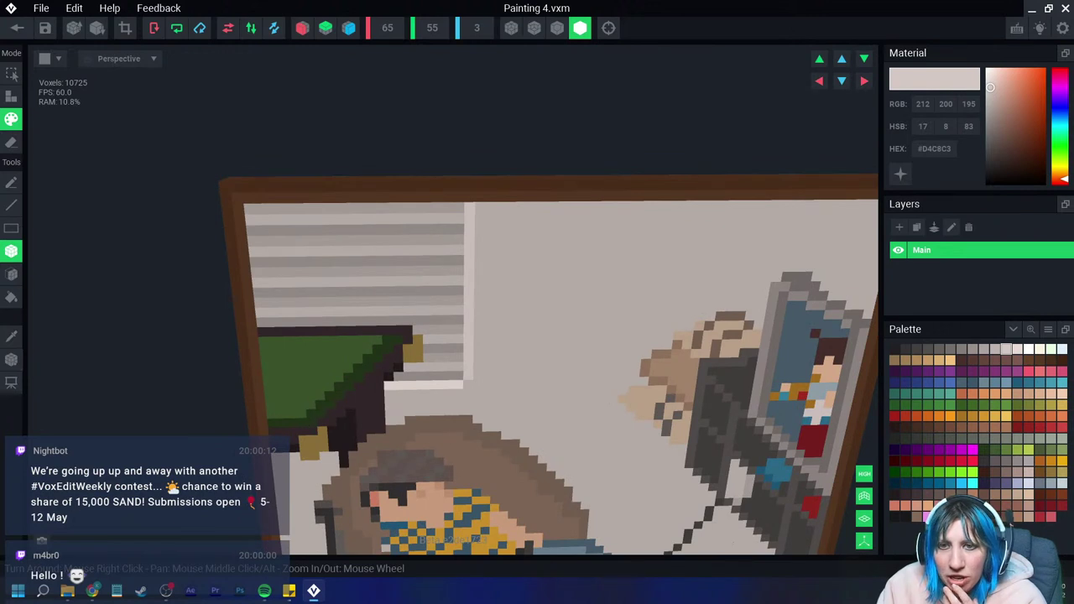
Step: Brighten the sill strip under the blinds to off-white #D4C8C3 with a slightly darker top row
ctrl+click(438, 392)
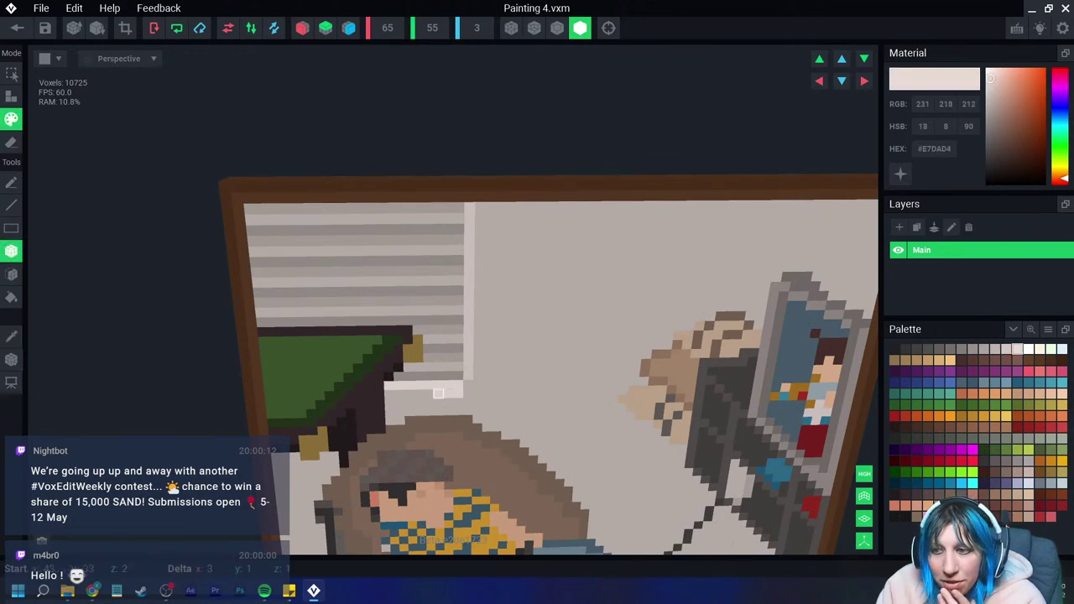
drag(438, 393, 388, 395)
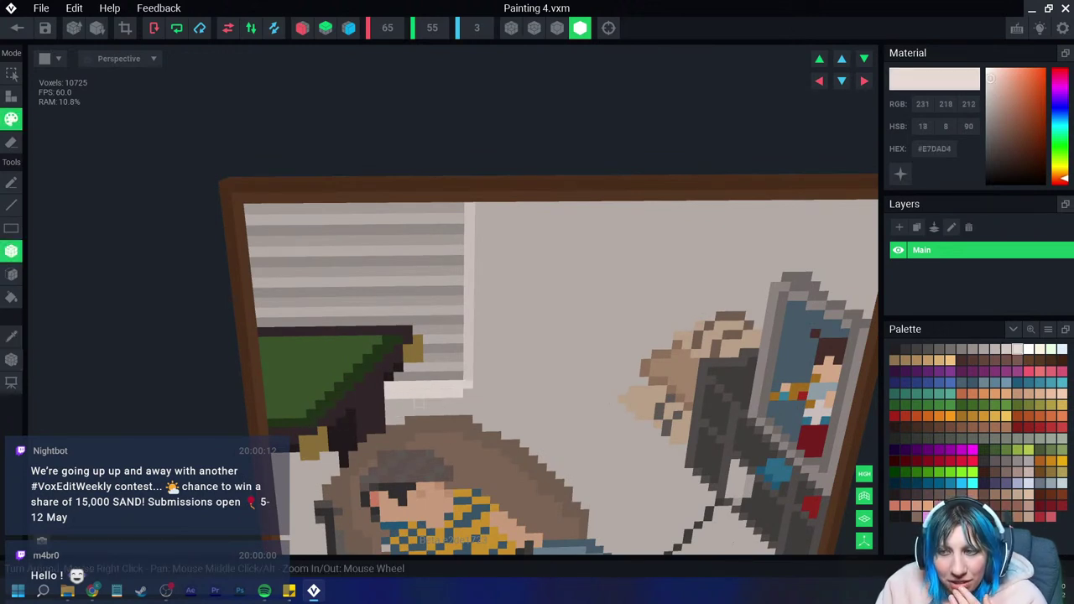
click(1006, 349)
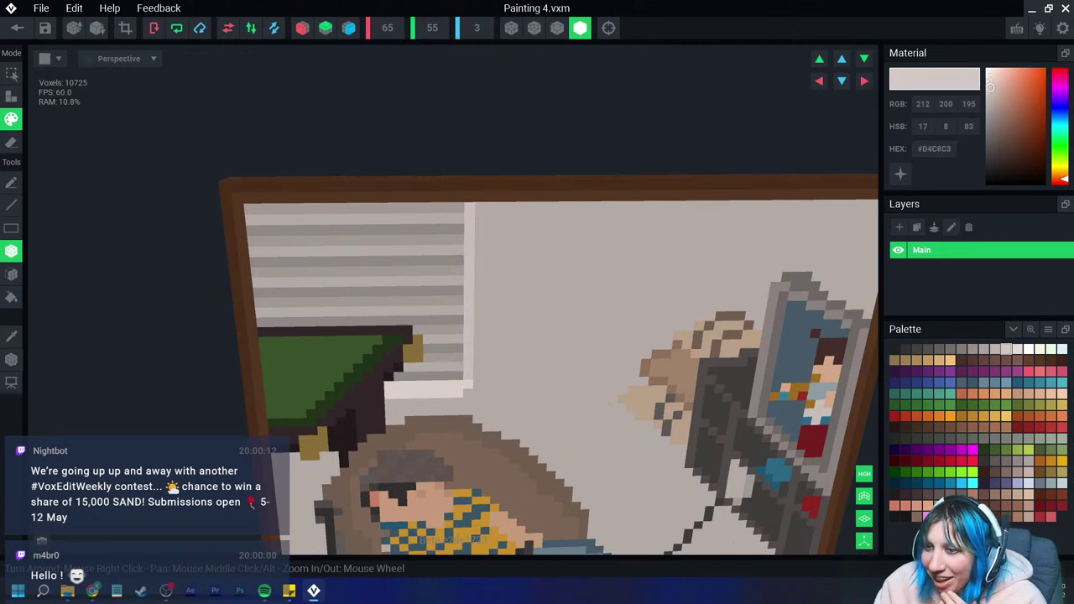
drag(457, 390, 394, 390)
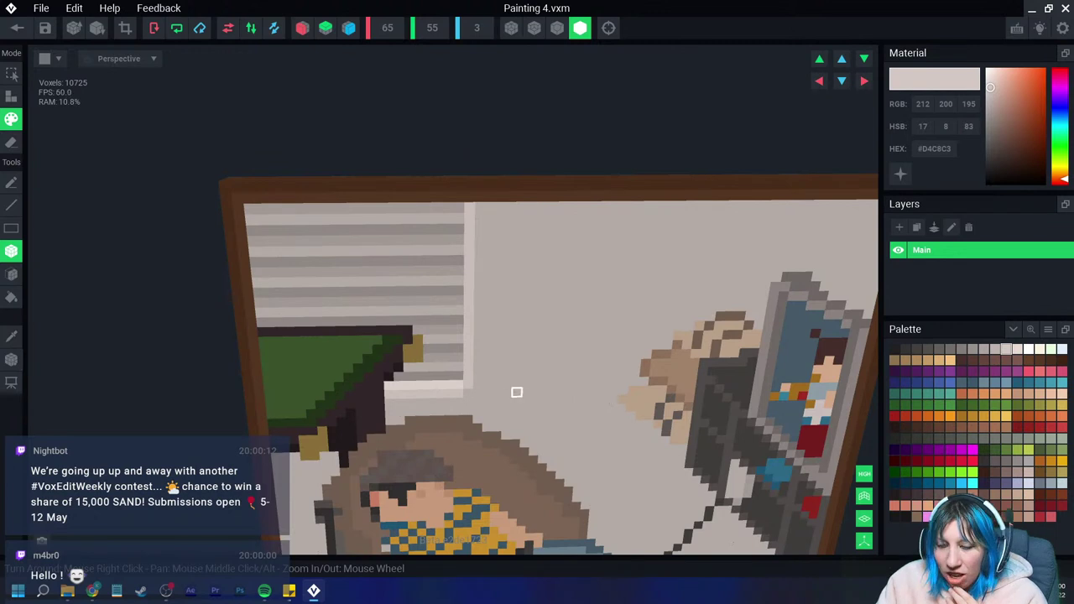
scroll(535, 408, down, 2)
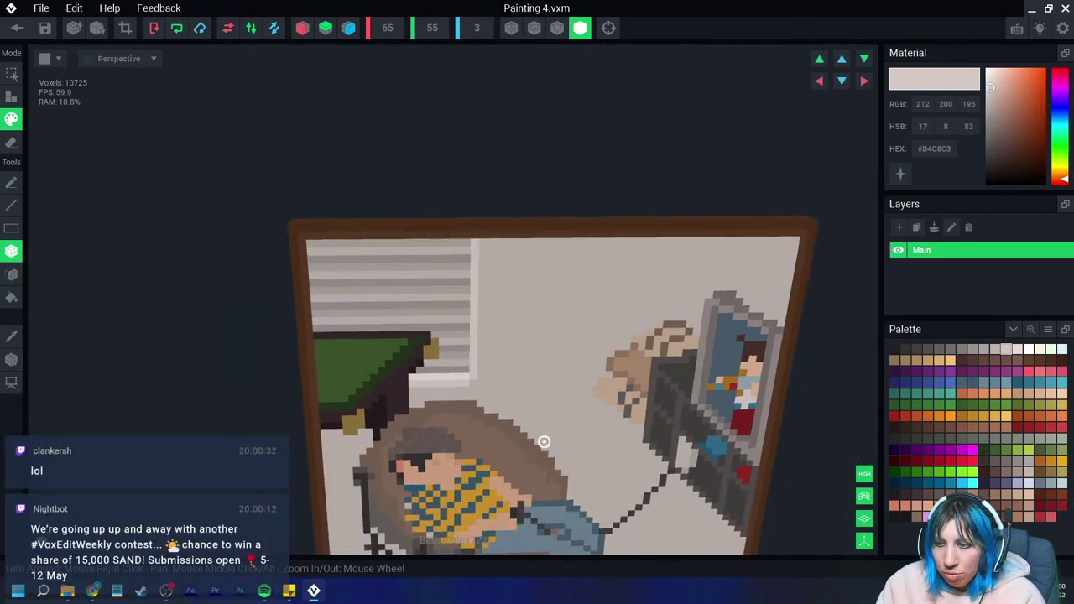
mouse_move(535, 408)
right_down()
mouse_move(535, 443)
mouse_move(557, 398)
right_up()
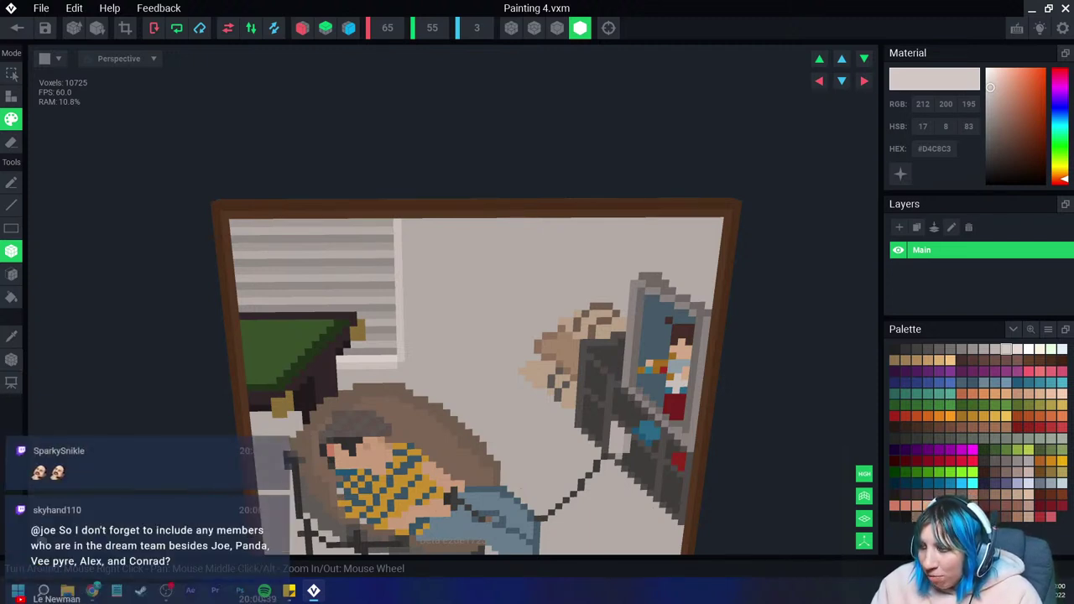
Step: Draw an angled outline in brown #6C4C42 on the wall beside the blinds, using vertical and diagonal lines
click(1005, 516)
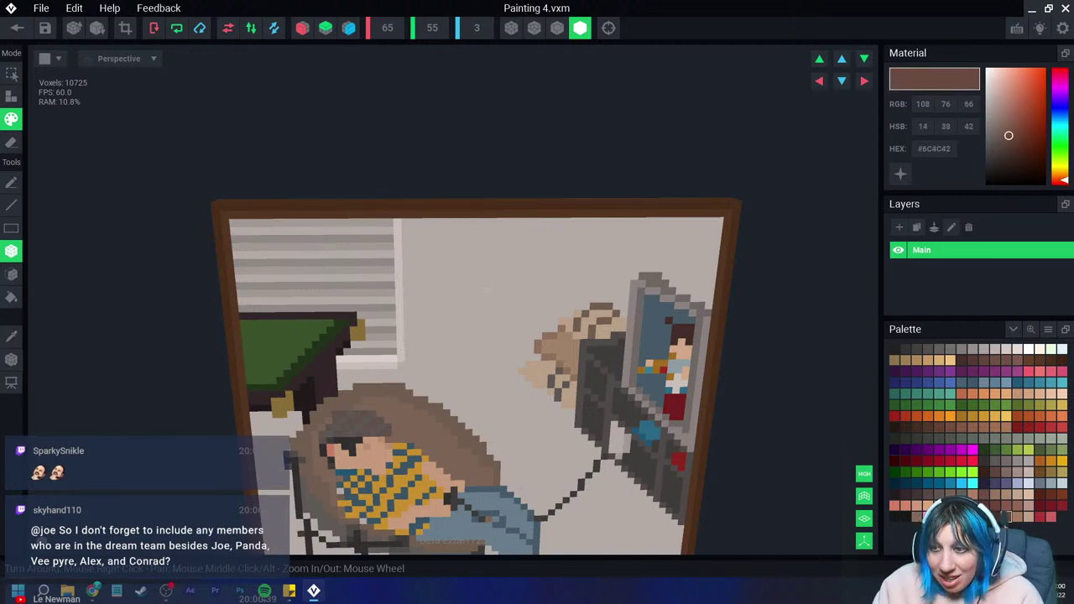
drag(461, 276, 468, 329)
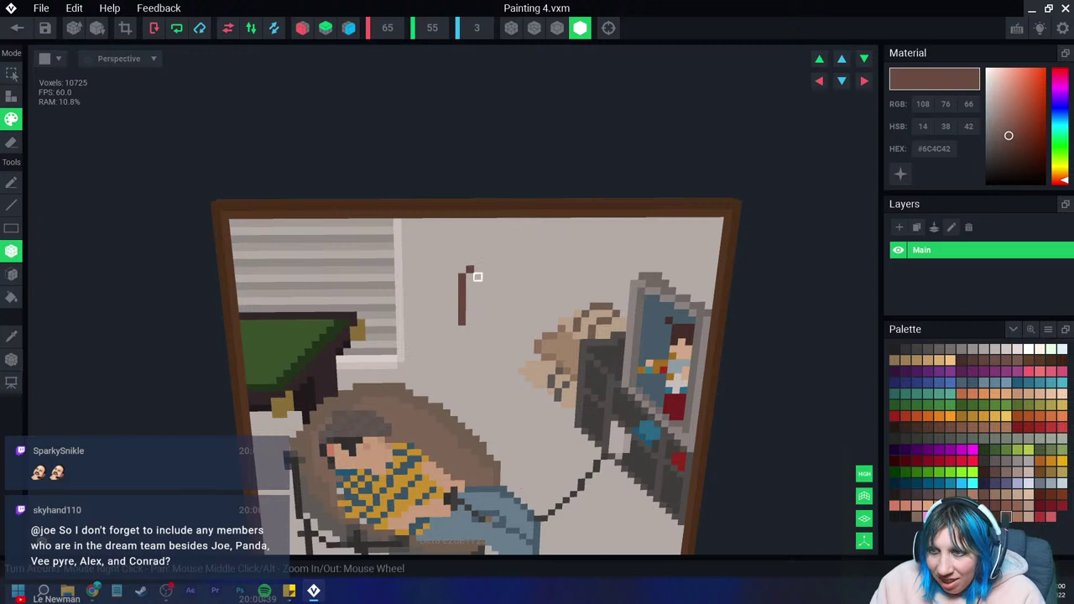
mouse_move(469, 269)
mouse_down()
mouse_move(515, 314)
mouse_move(514, 343)
mouse_up()
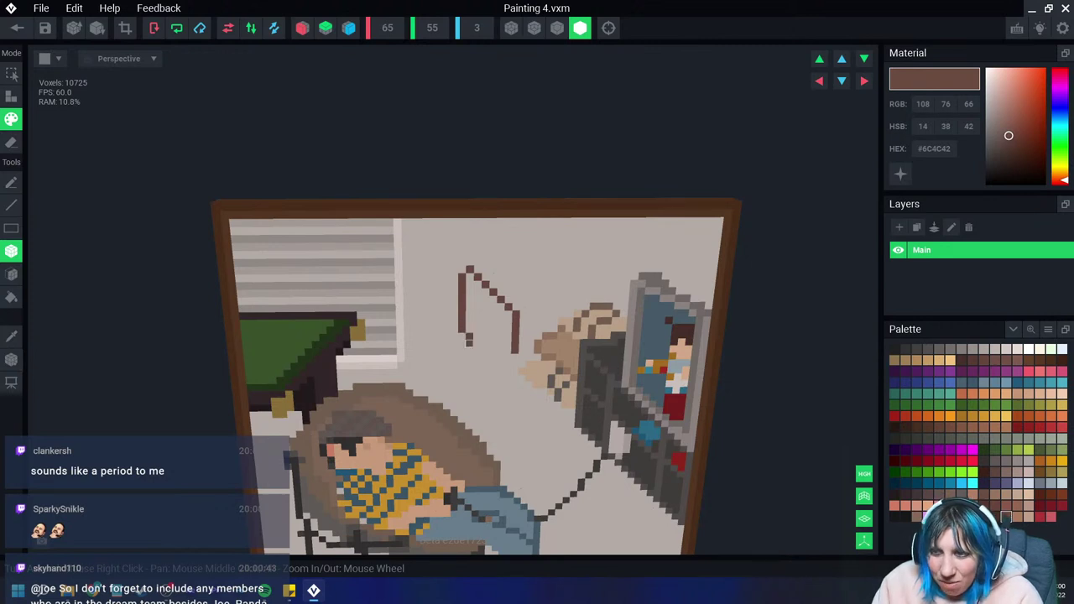
click(469, 343)
click(476, 343)
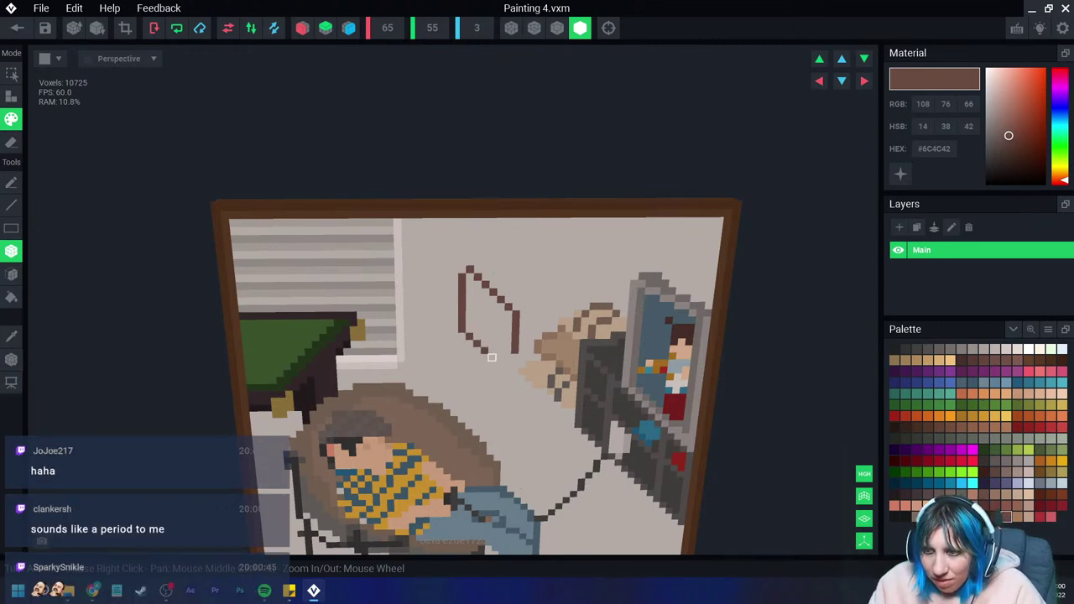
drag(491, 358, 498, 363)
click(506, 370)
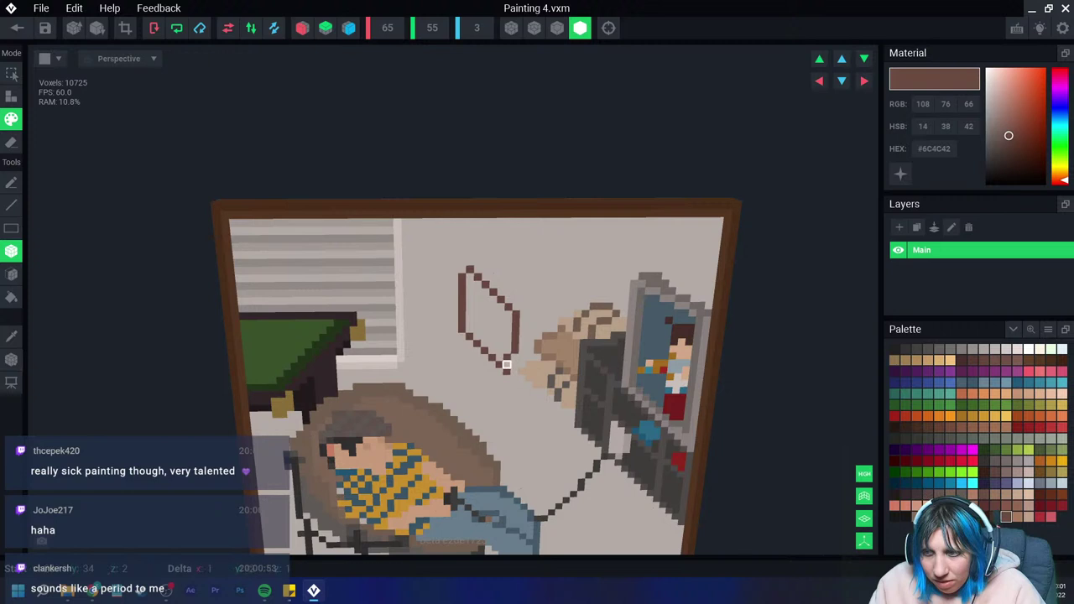
click(514, 363)
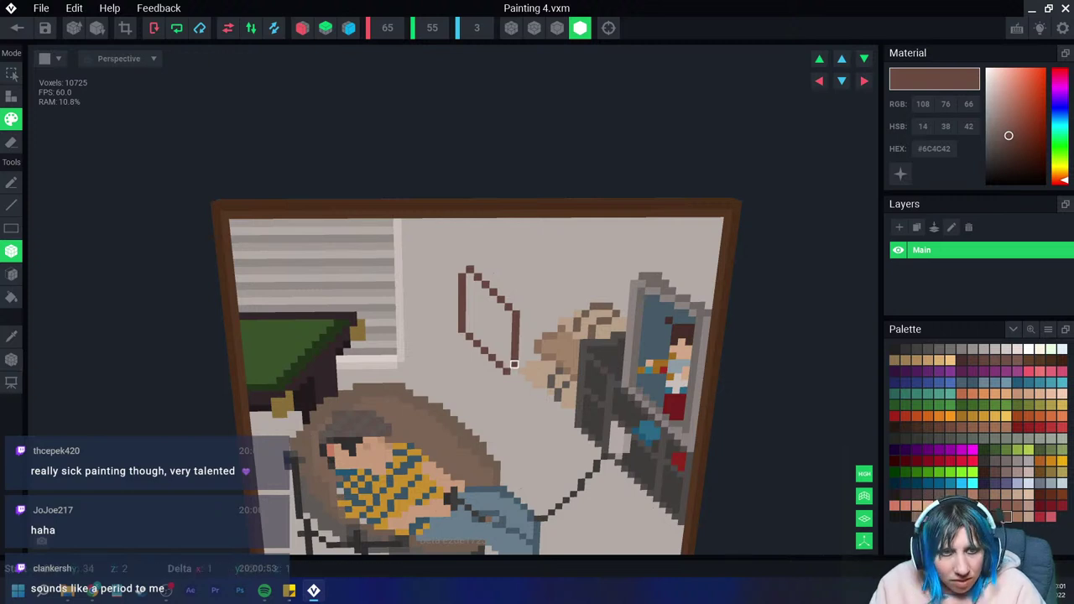
middle_drag(522, 377, 520, 397)
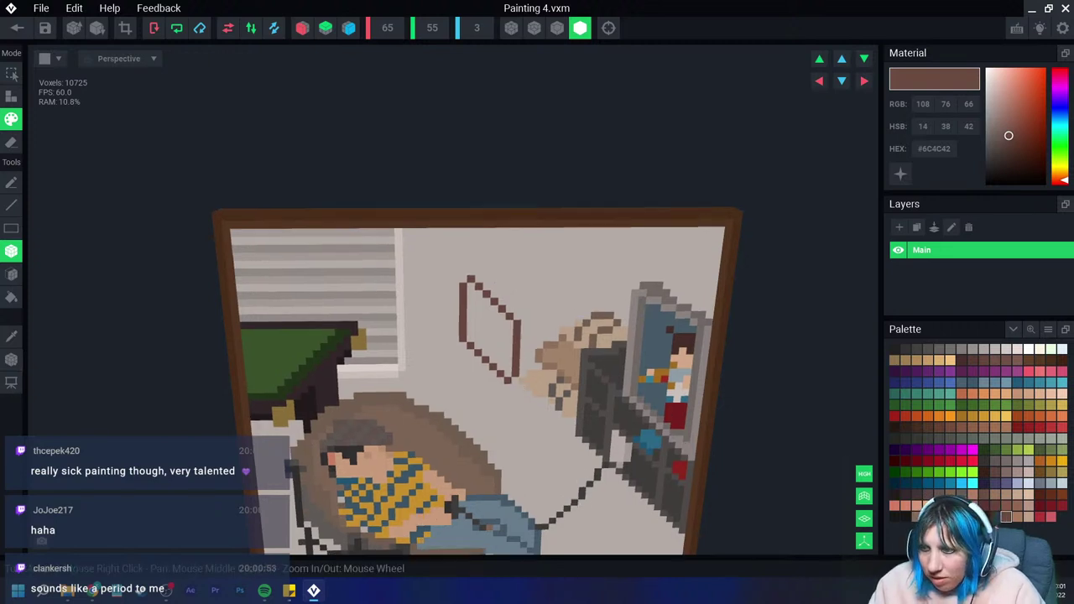
Step: Undo the brown strokes three times, then redraw a short brown vertical mark
key(ctrl+z)
key(ctrl+z)
key(ctrl+z)
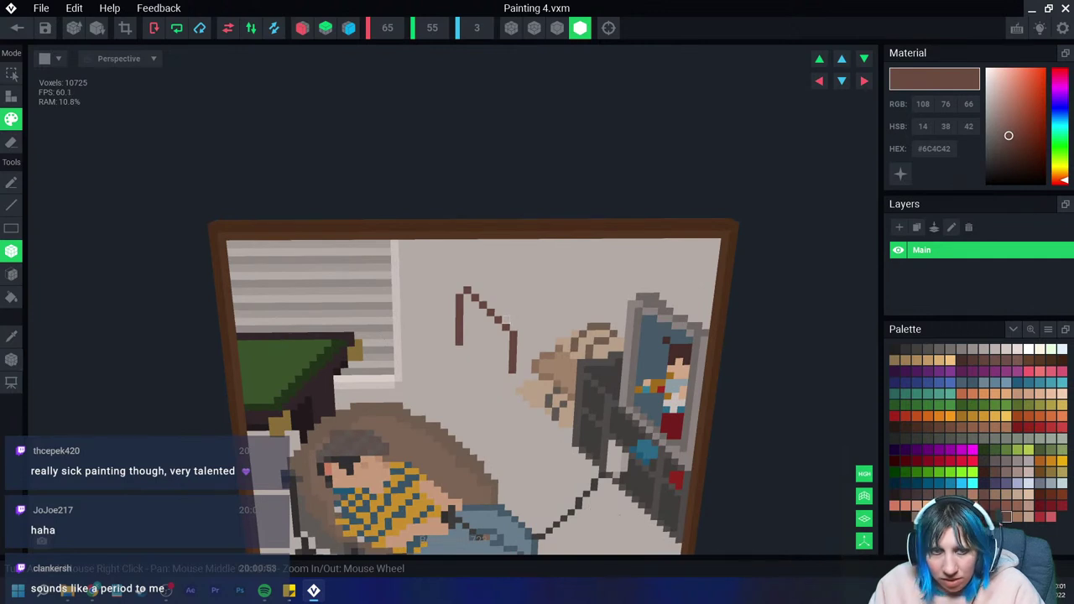
key(ctrl+z)
key(ctrl+z)
key(ctrl+z)
key(ctrl+z)
key(ctrl+z)
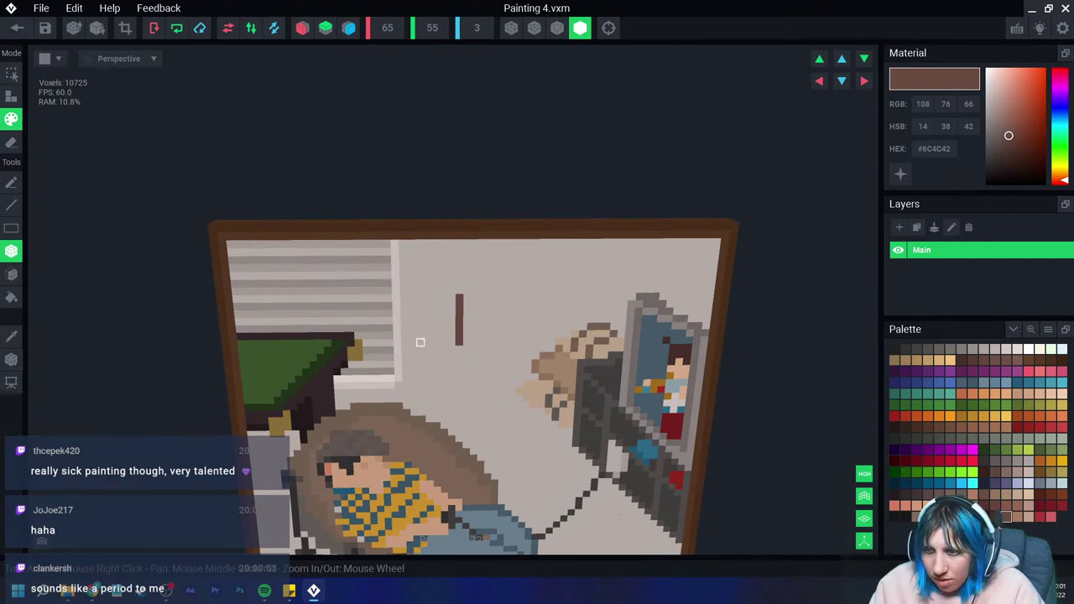
key(ctrl+z)
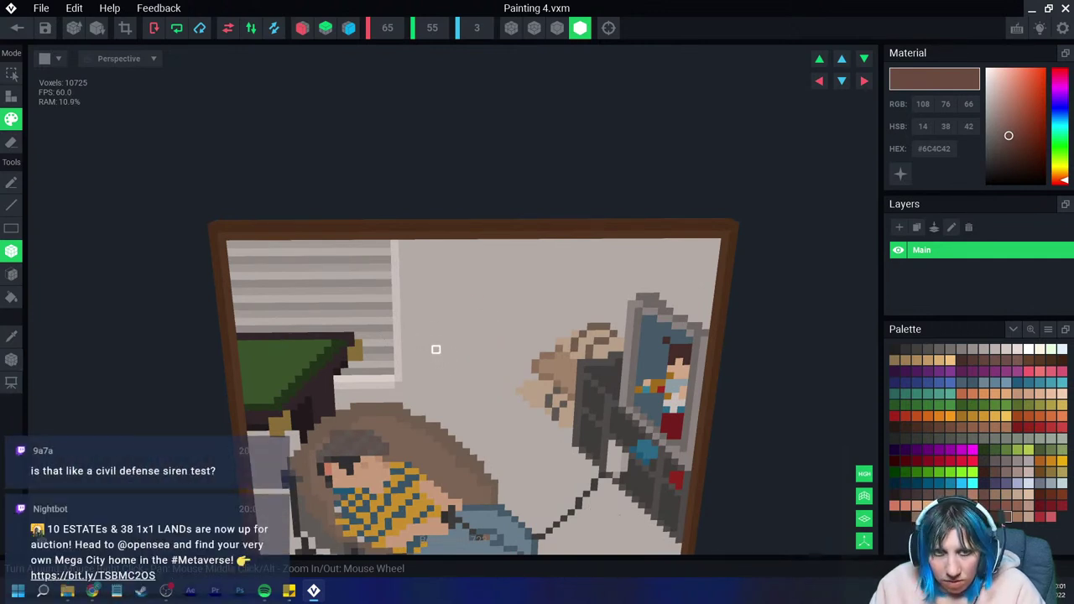
drag(436, 349, 454, 296)
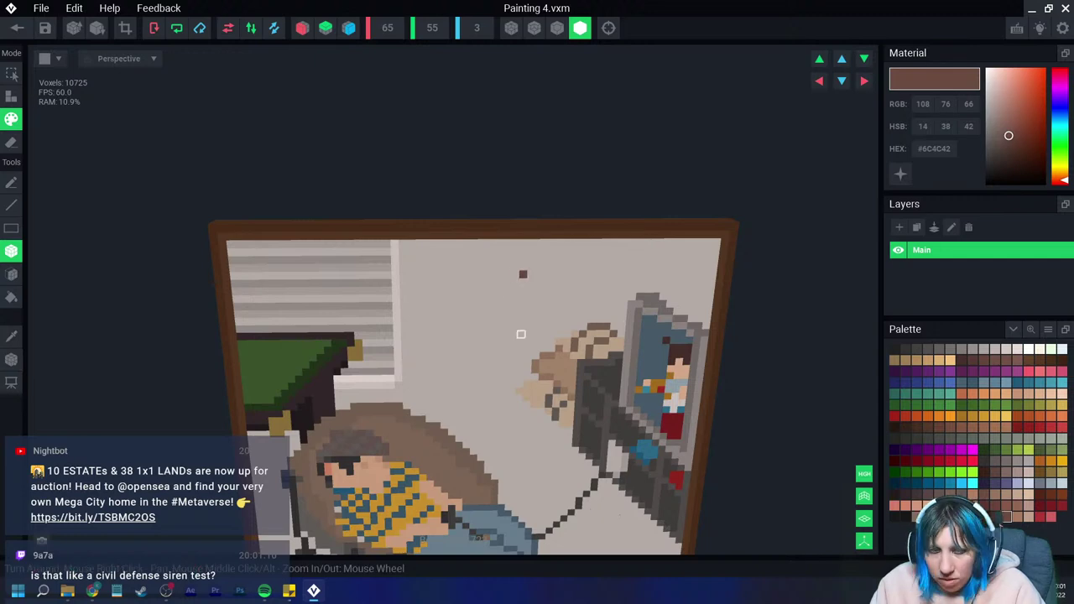
Step: Paint the brown tabletop's top edge as an arch and its lower right edge on the wall
scroll(520, 334, down, 2)
scroll(526, 286, up, 3)
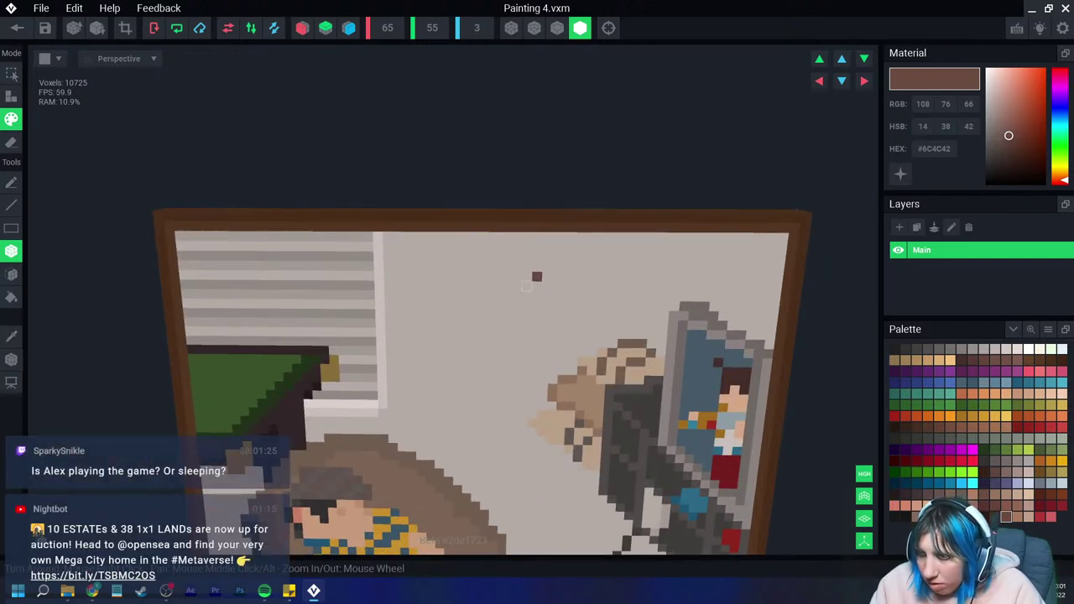
drag(556, 286, 537, 296)
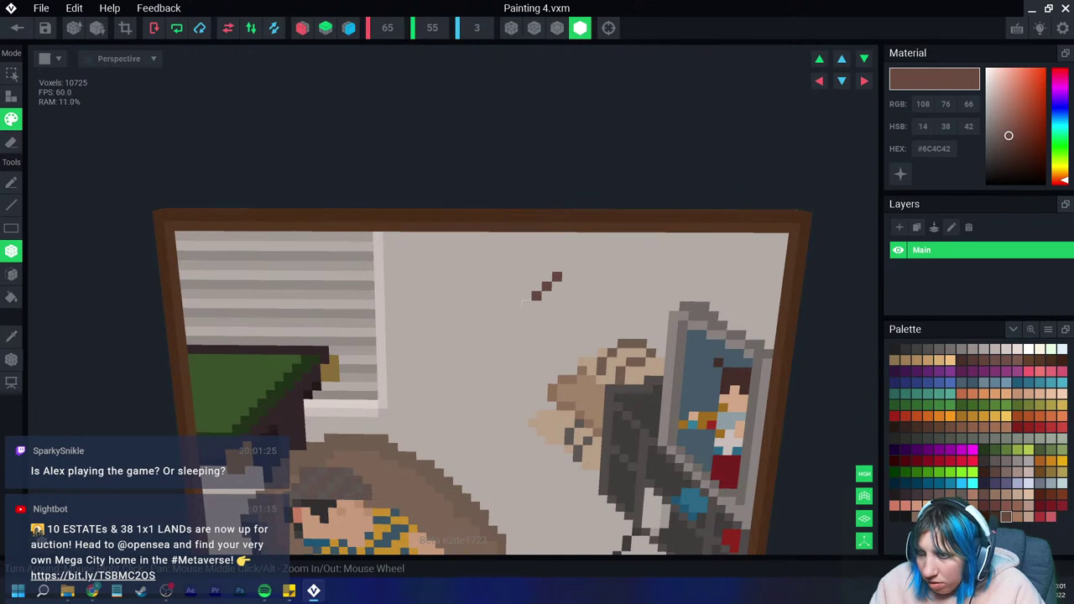
key(ctrl+z)
key(ctrl+z)
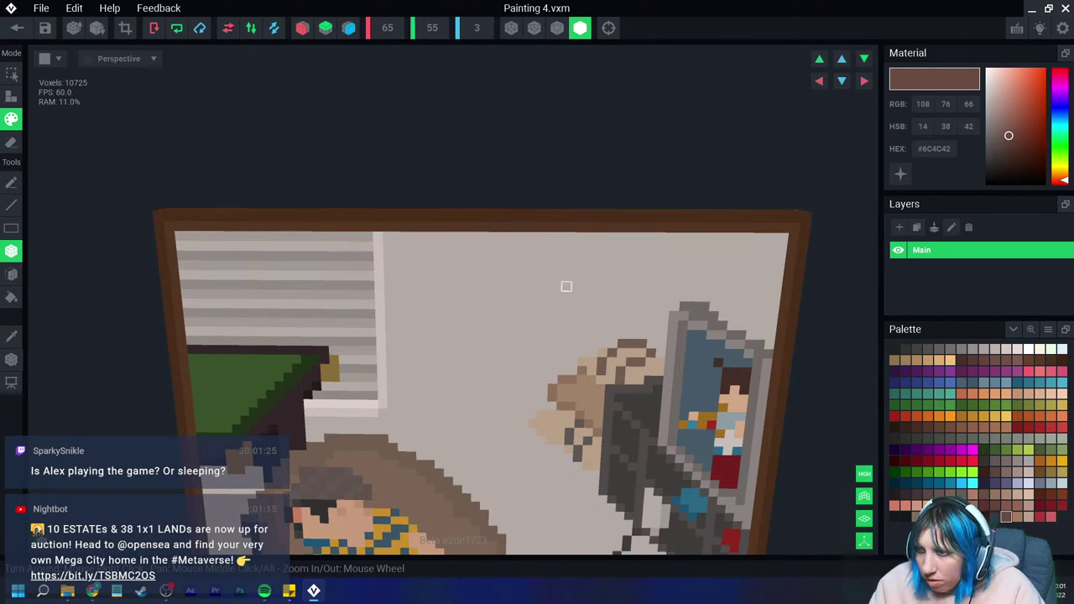
drag(566, 287, 509, 304)
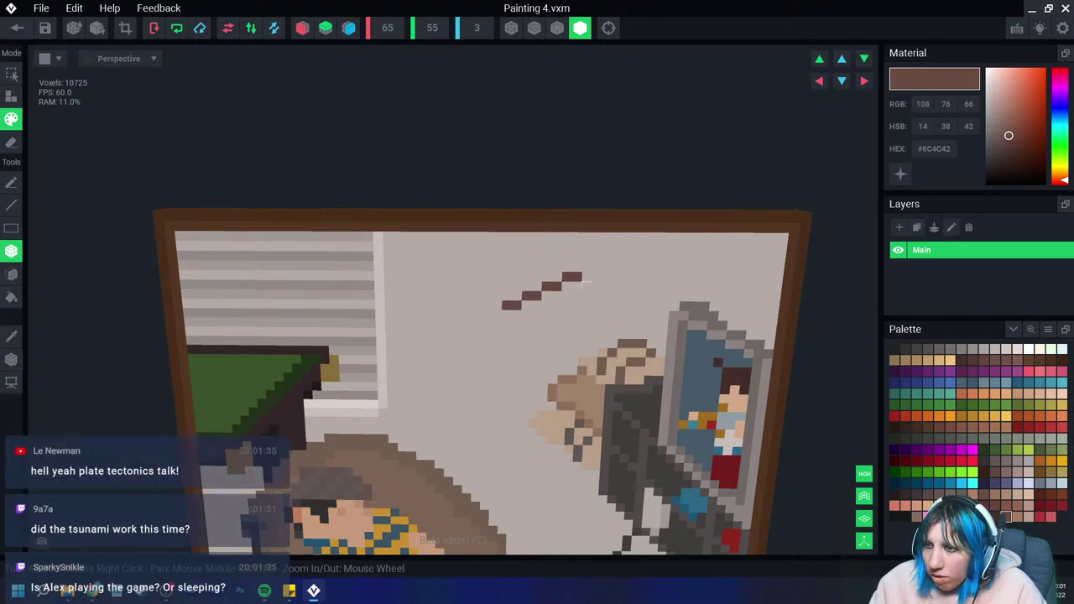
drag(586, 277, 614, 306)
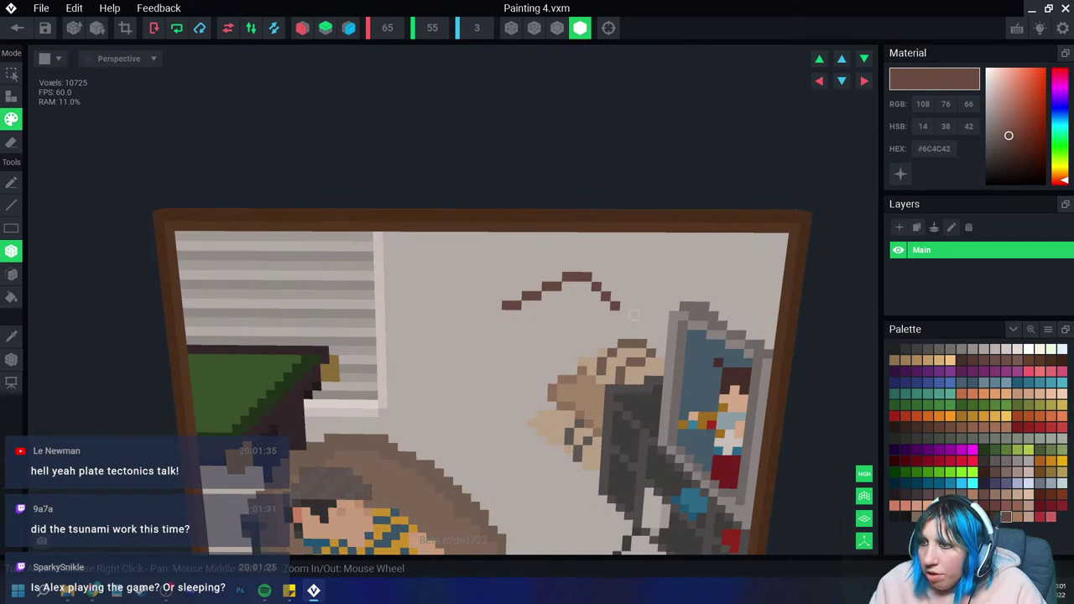
click(633, 315)
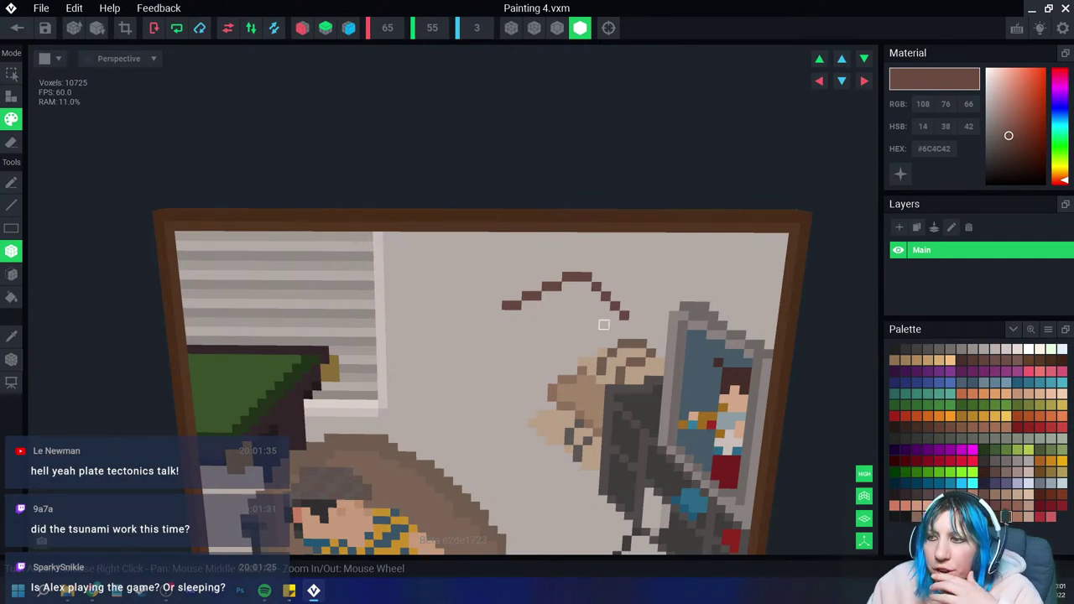
drag(496, 313, 486, 314)
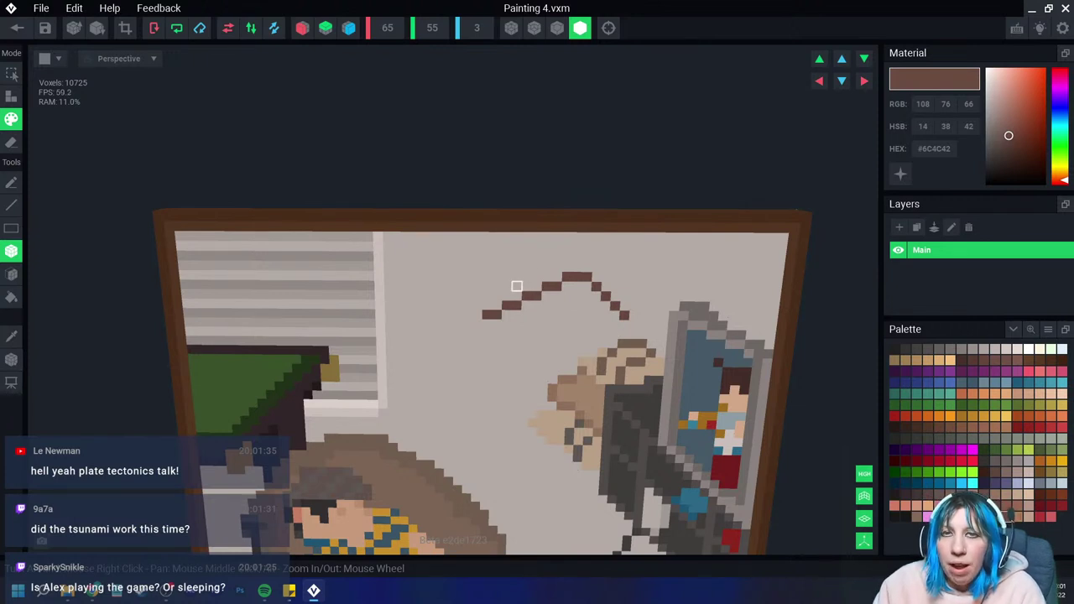
mouse_move(477, 323)
mouse_down()
mouse_move(468, 324)
mouse_move(485, 360)
mouse_up()
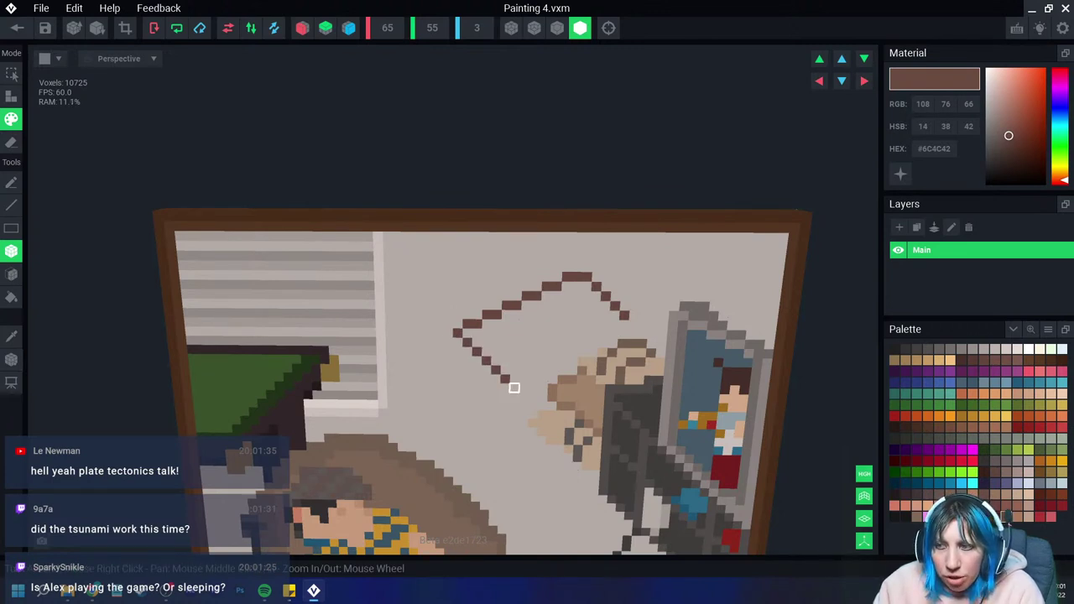
drag(511, 380, 625, 320)
Step: Finish the tabletop's lower-left and bottom edges, then hang a dark grey #423F3E leg beneath
scroll(523, 353, up, 1)
scroll(522, 353, up, 1)
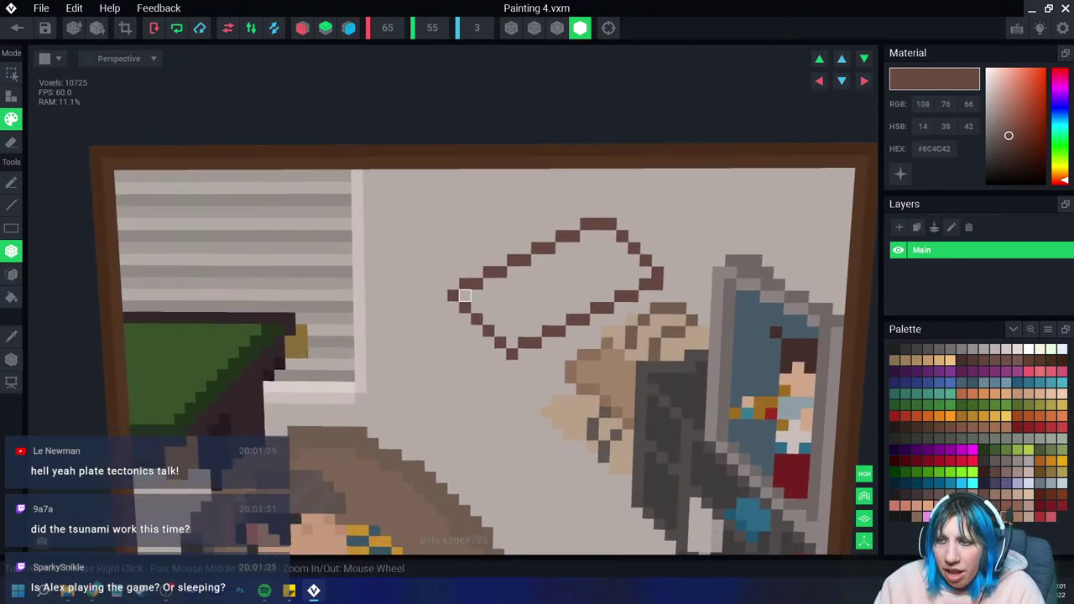
mouse_move(463, 295)
mouse_down()
mouse_move(442, 307)
mouse_move(453, 347)
mouse_move(511, 371)
mouse_move(511, 381)
mouse_up()
key(ctrl+z)
mouse_move(453, 353)
mouse_down()
mouse_move(490, 391)
mouse_move(537, 375)
mouse_up()
click(499, 399)
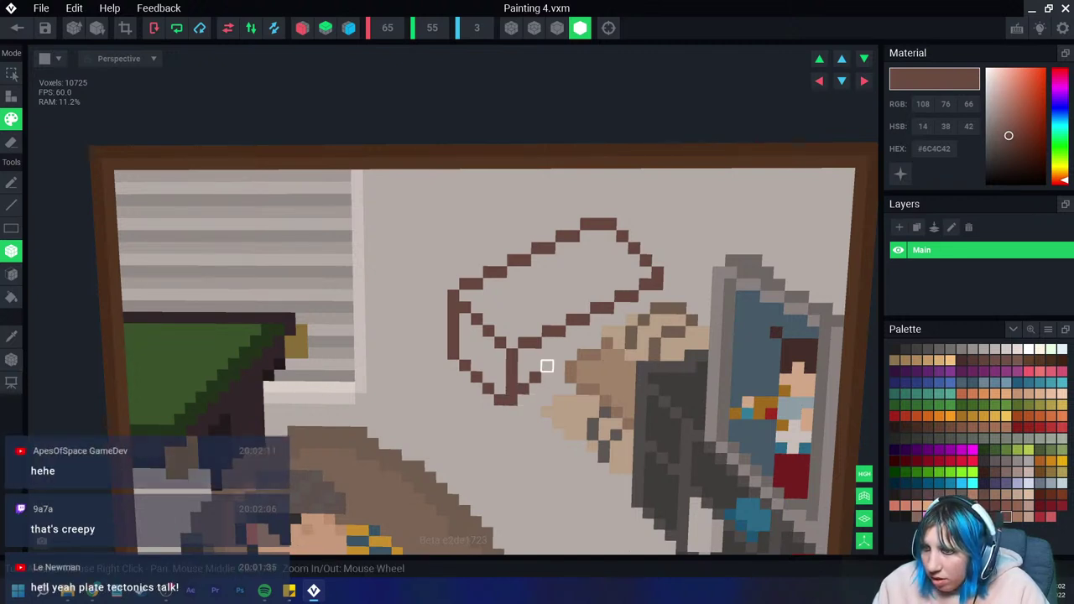
drag(541, 377, 554, 378)
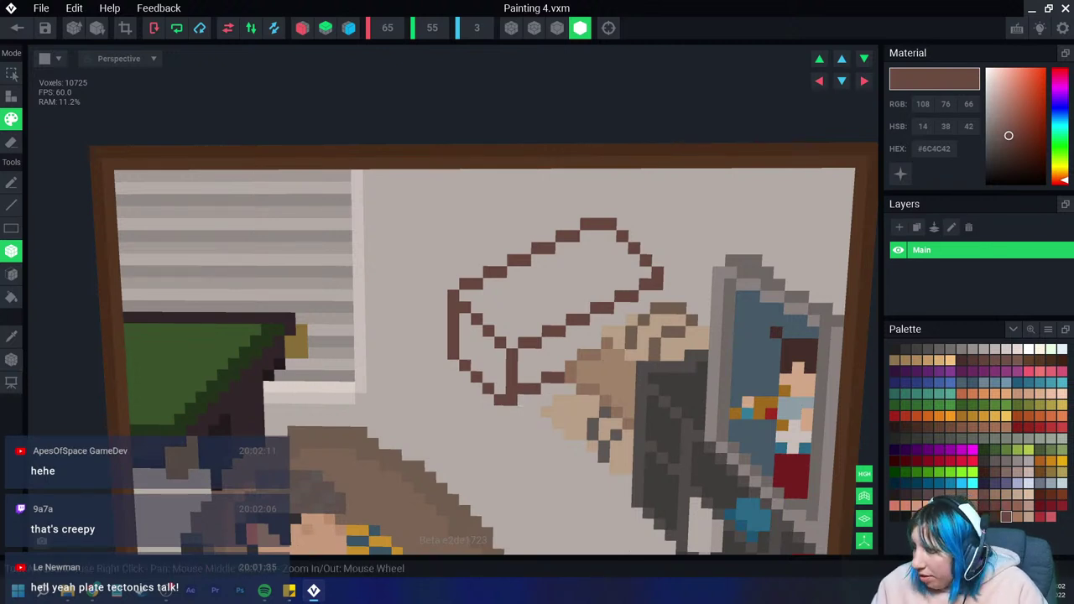
click(917, 349)
mouse_move(522, 400)
mouse_down()
mouse_move(523, 434)
mouse_move(510, 445)
mouse_move(521, 457)
mouse_up()
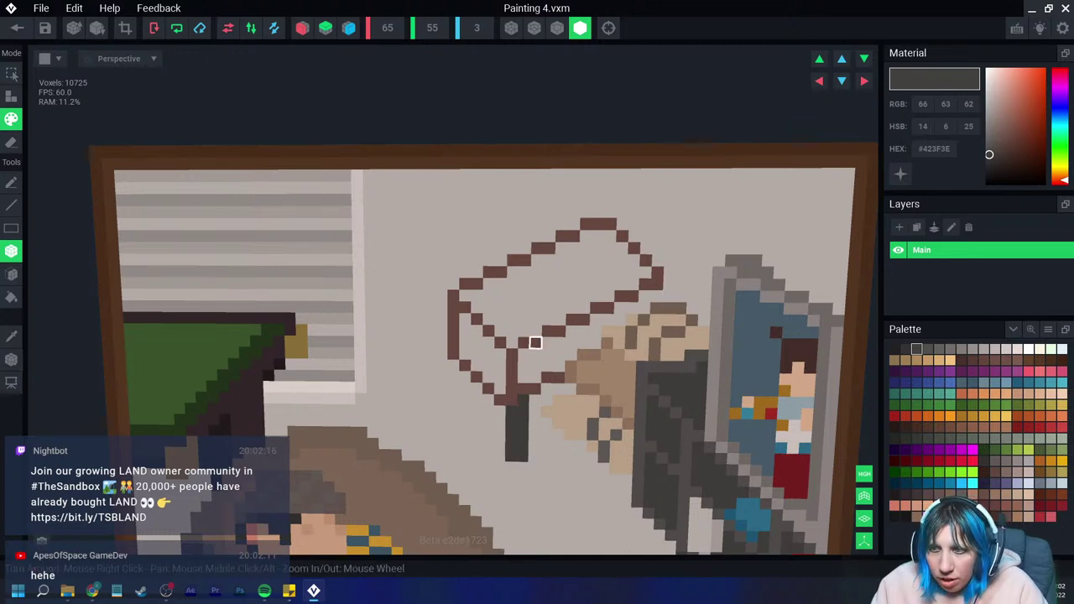
Step: Paint two dark grey table legs with darker shading columns and a dark diagonal between them
drag(452, 366, 452, 434)
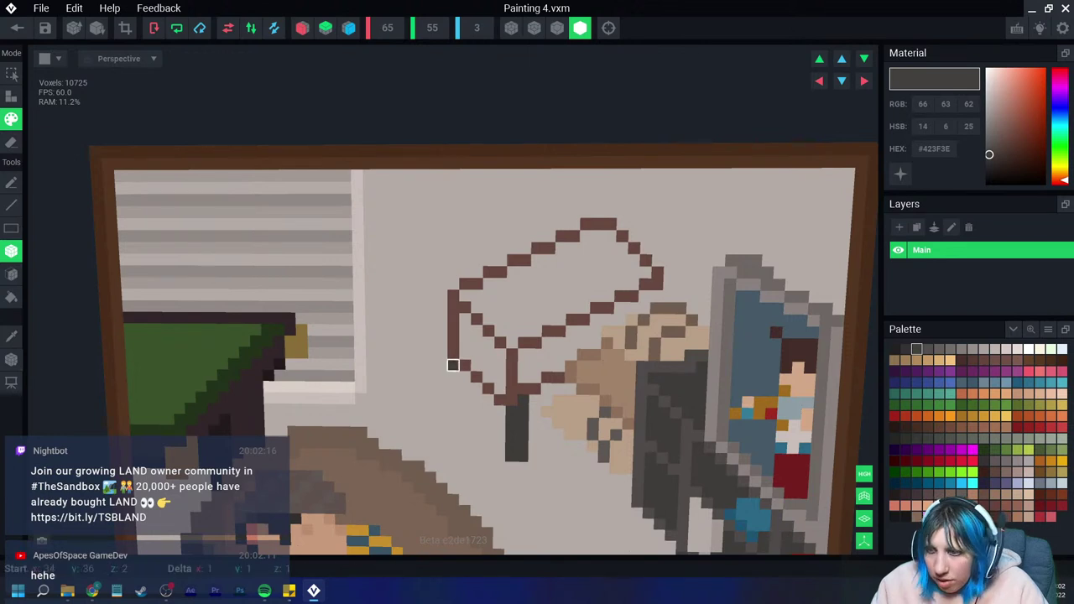
drag(464, 374, 464, 435)
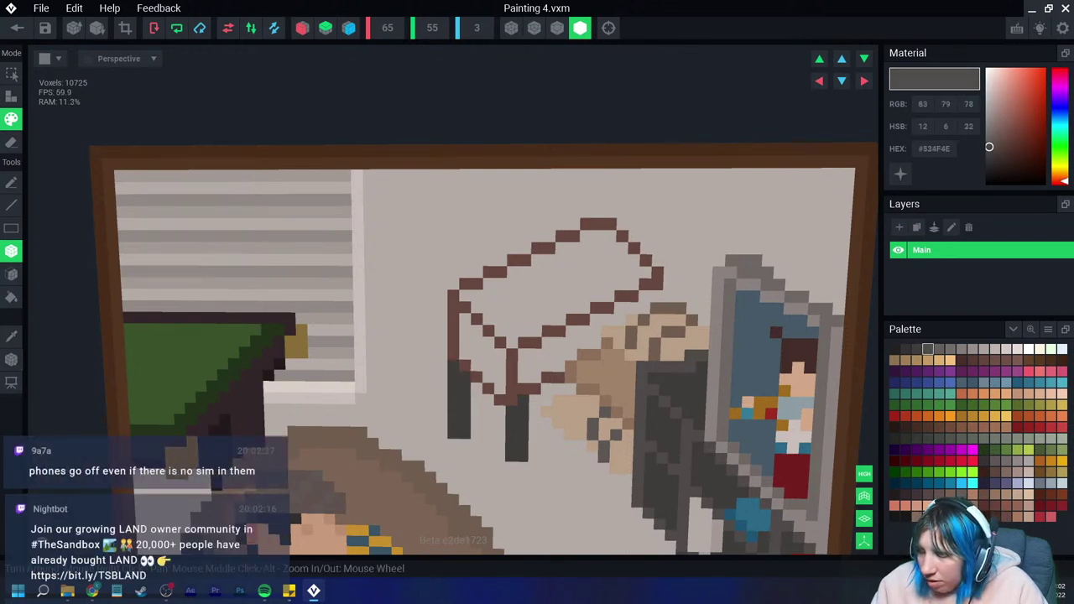
click(905, 349)
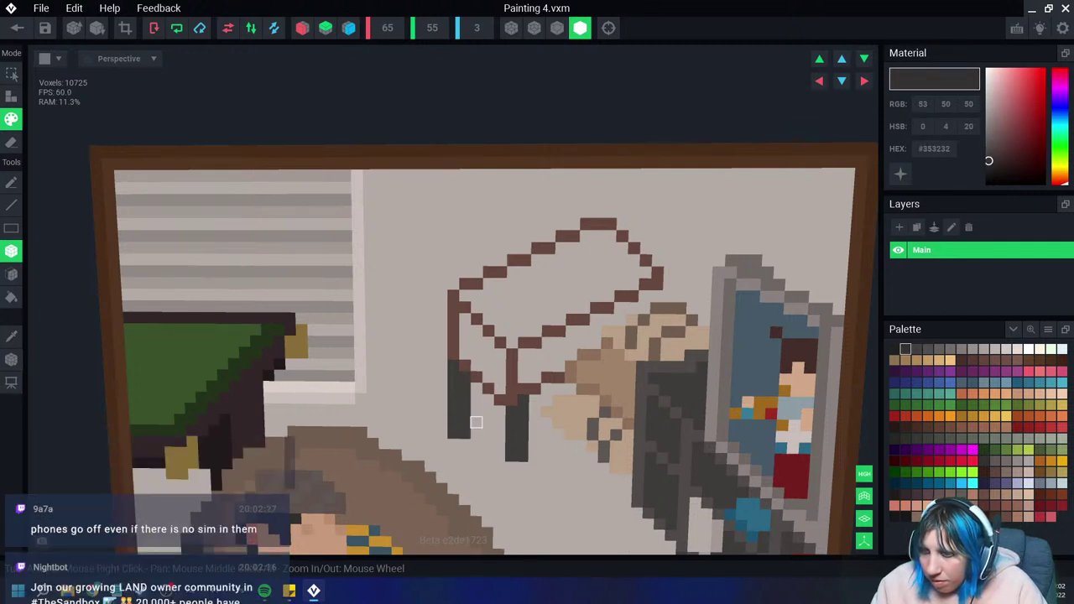
drag(476, 424, 476, 384)
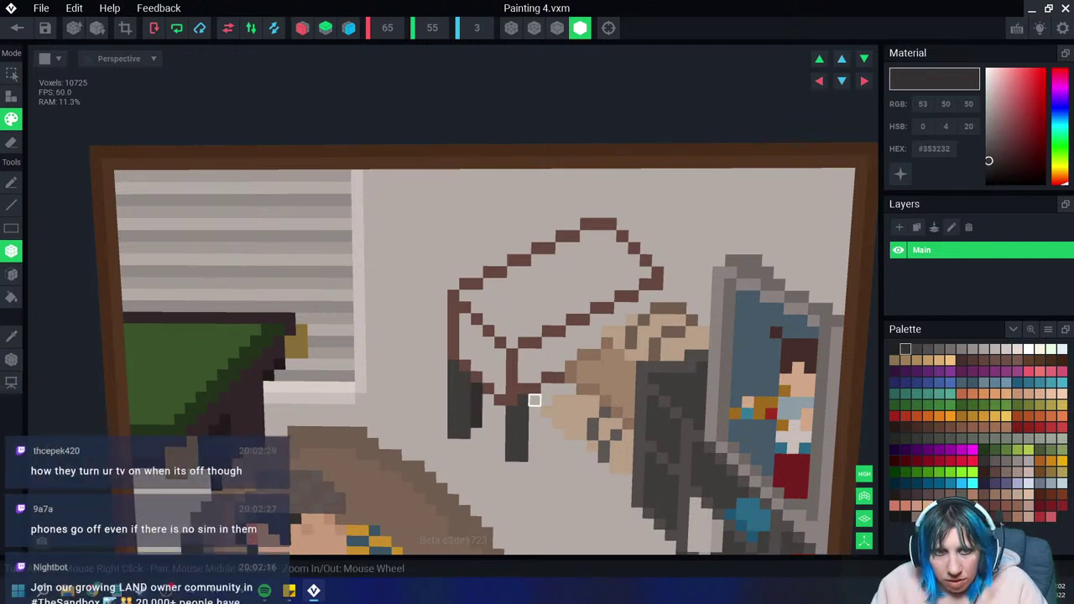
drag(535, 400, 535, 445)
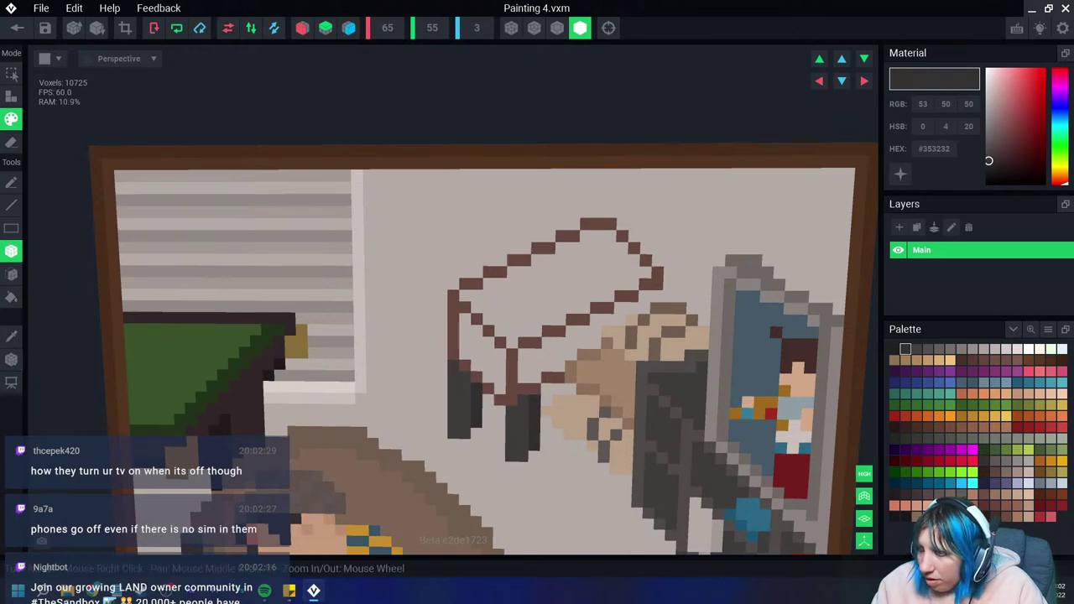
click(916, 349)
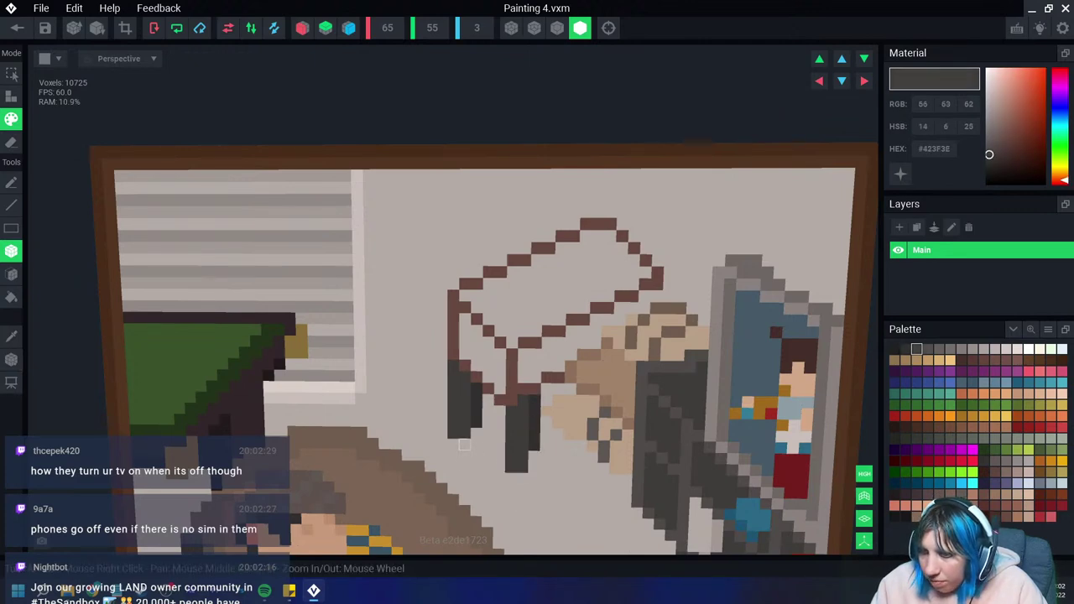
scroll(505, 474, down, 2)
scroll(512, 444, up, 1)
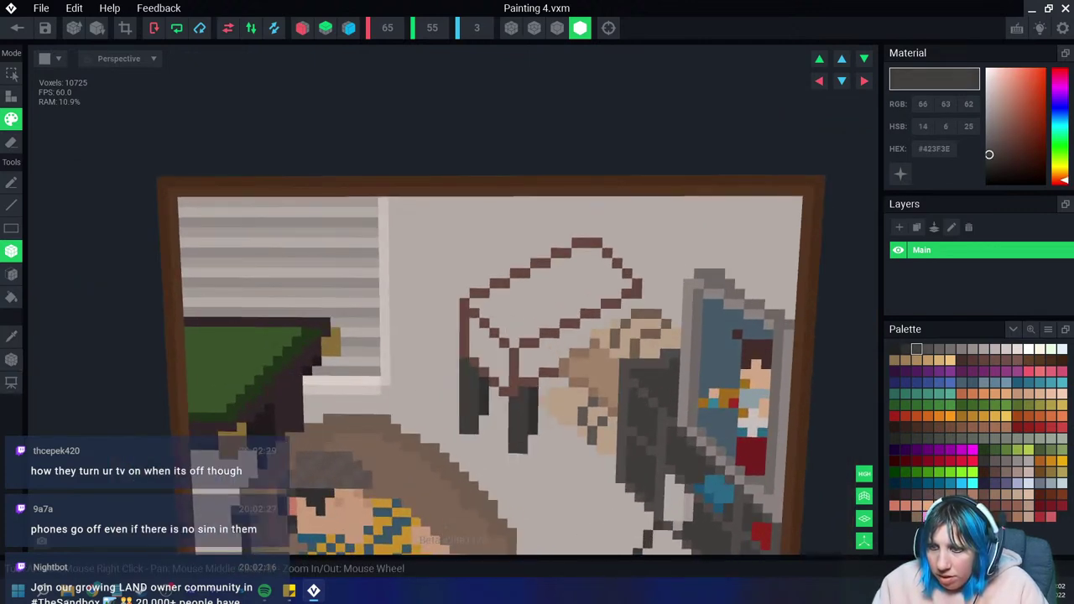
click(468, 430)
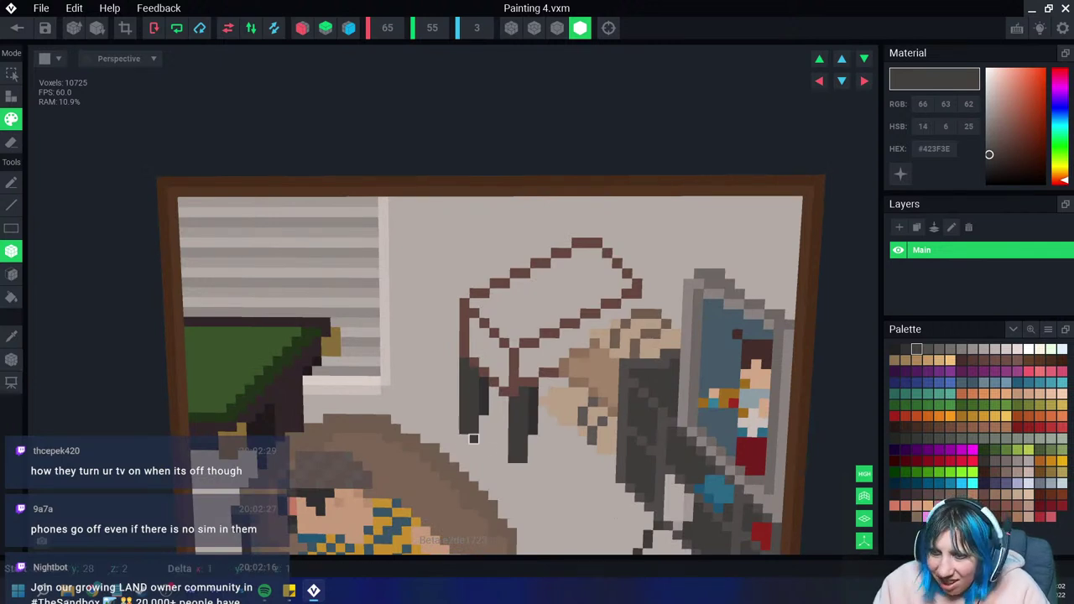
drag(483, 430, 513, 457)
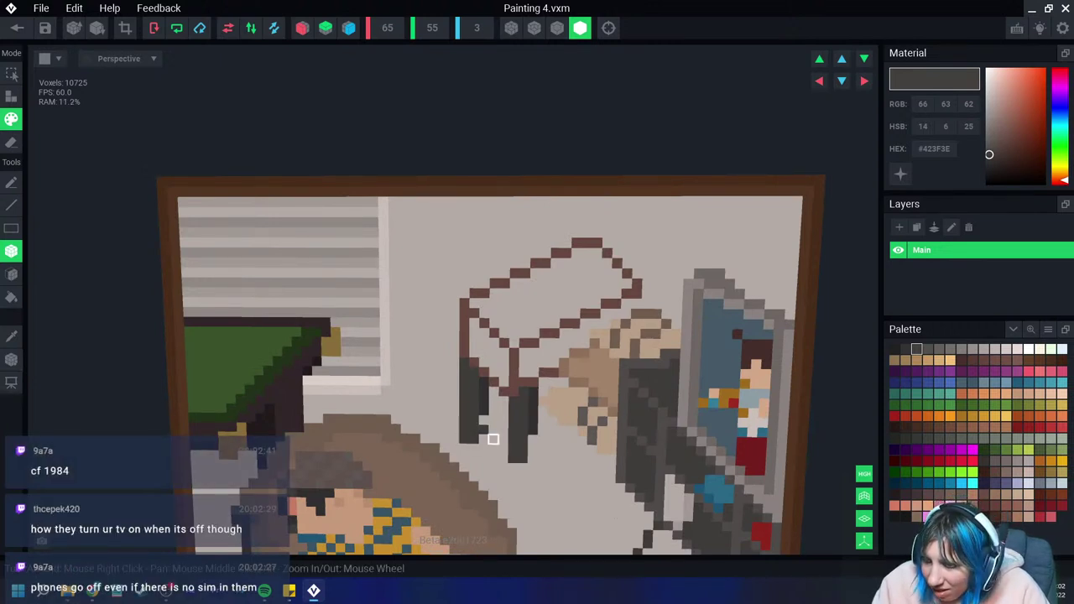
click(517, 467)
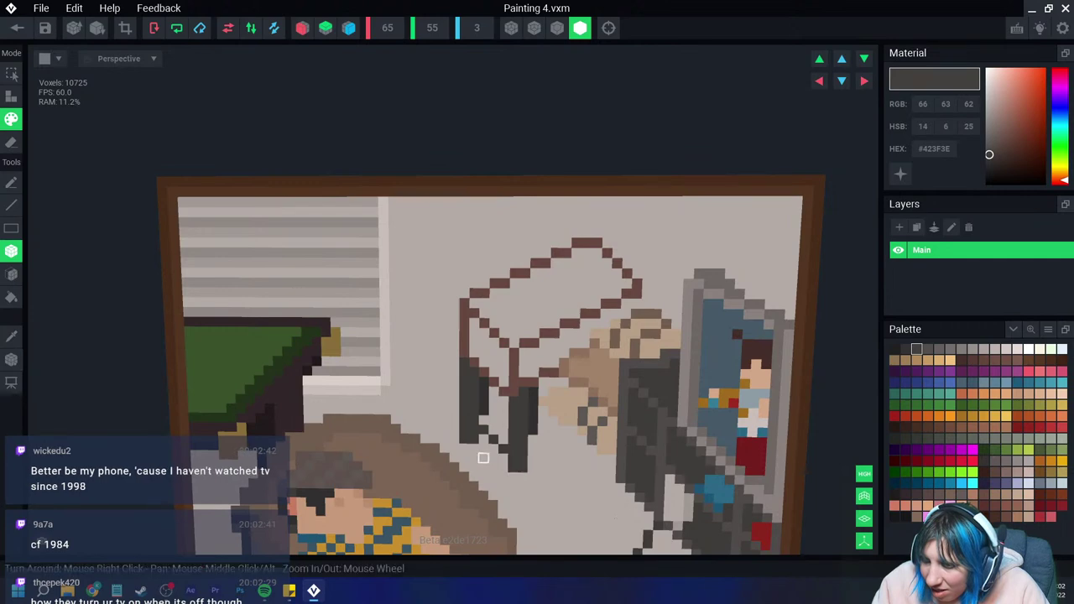
scroll(531, 504, down, 3)
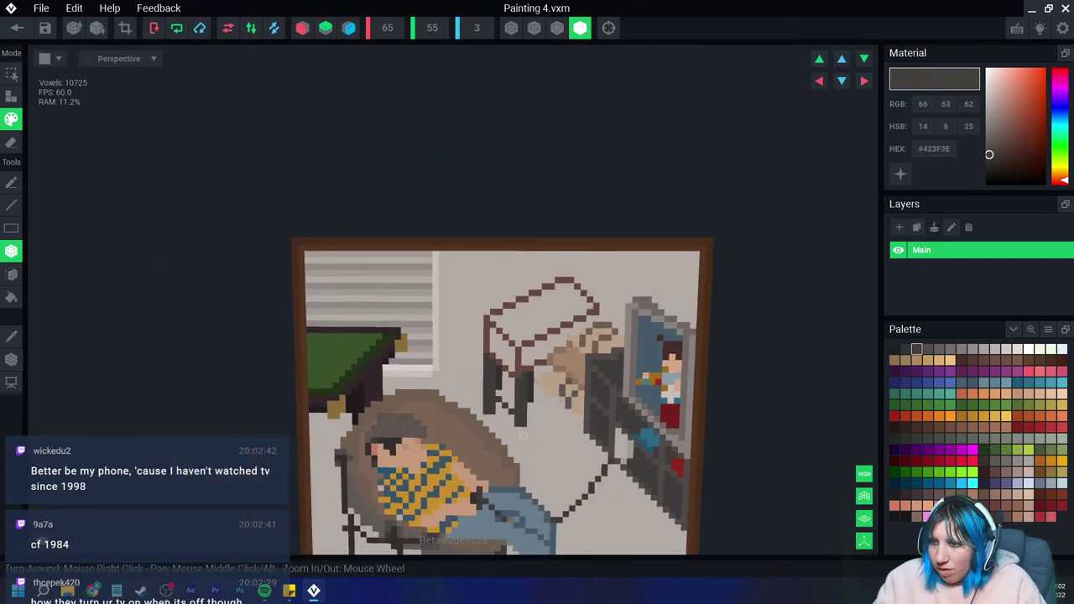
scroll(537, 443, up, 5)
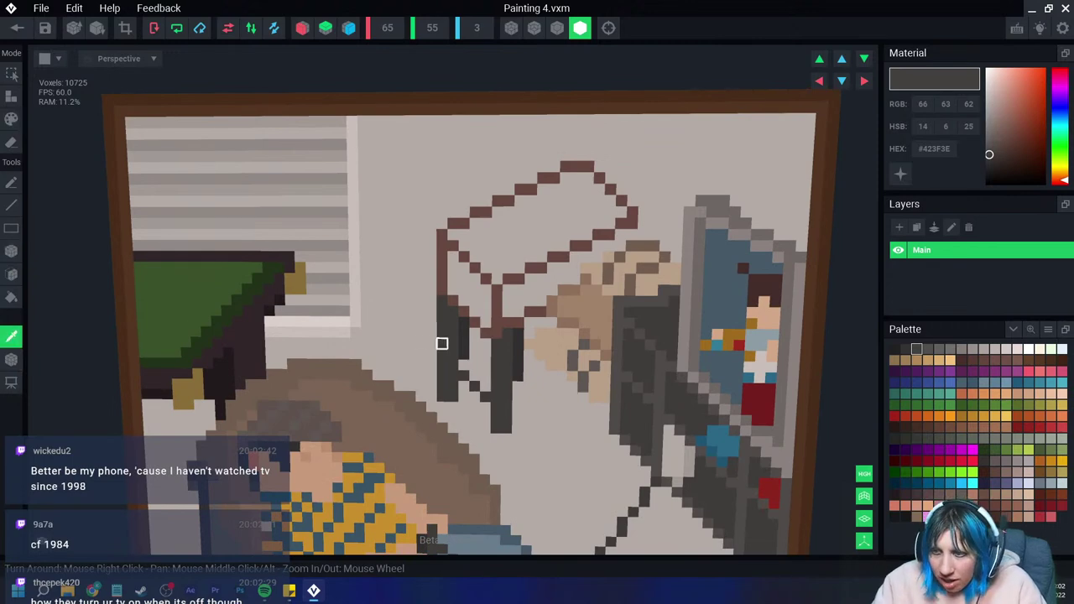
Step: Lengthen both table legs using the darker grey sampled from a leg
alt+click(463, 364)
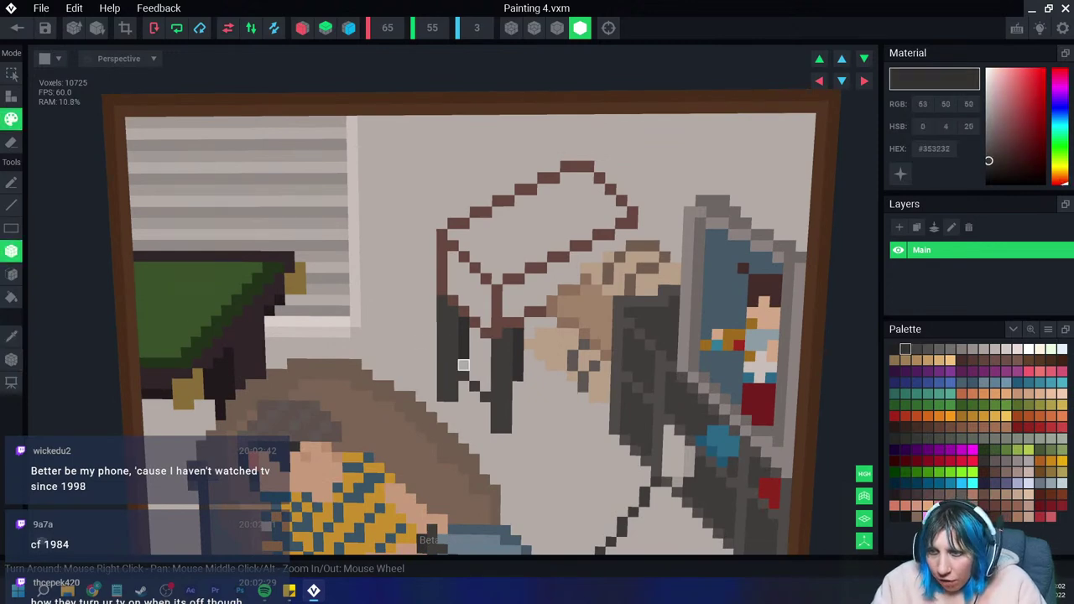
click(464, 394)
drag(517, 386, 518, 417)
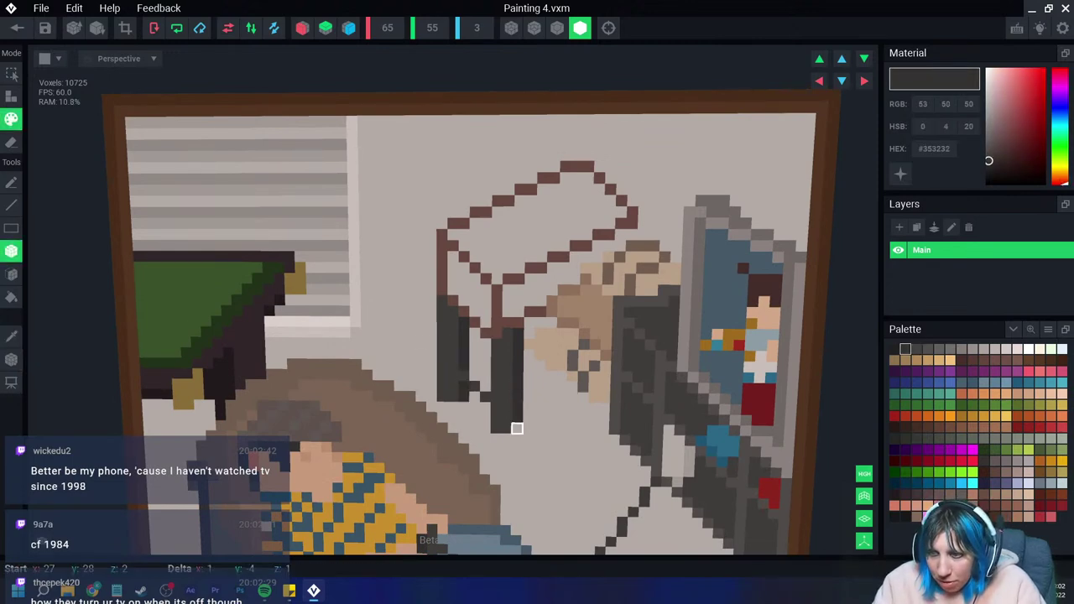
scroll(520, 420, up, 1)
scroll(564, 419, down, 3)
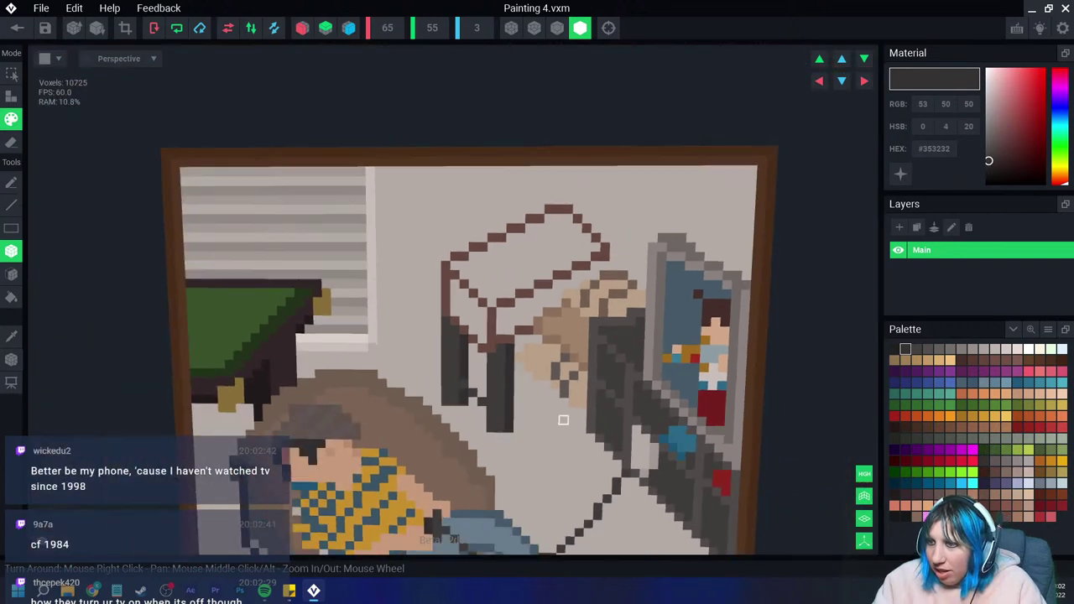
scroll(573, 372, up, 3)
scroll(573, 371, up, 2)
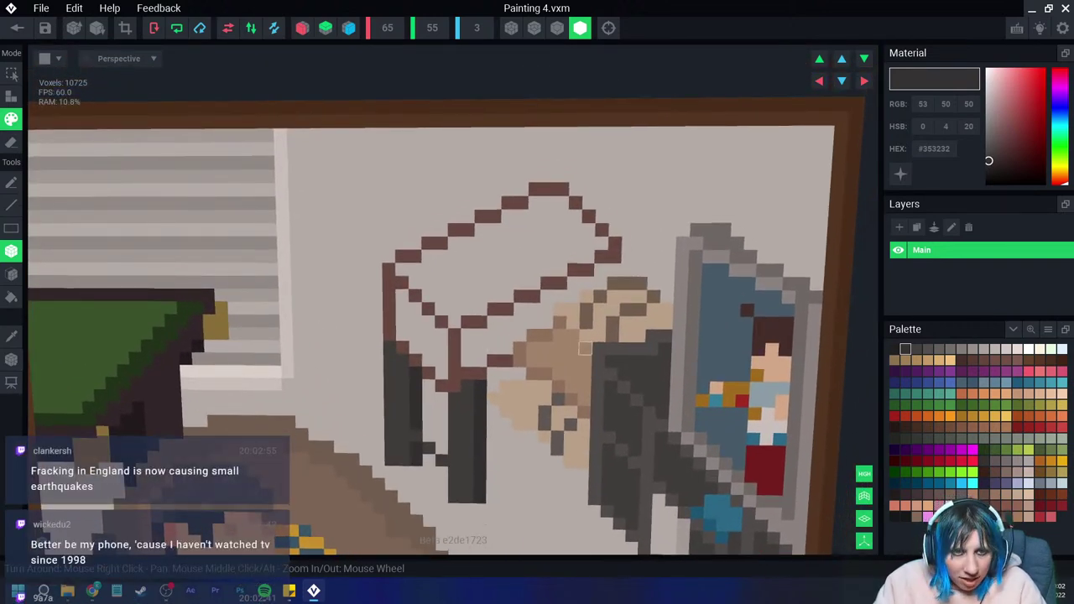
Step: Add near-black #353232 accent voxels near the man's hand and on the outline's corners
click(505, 335)
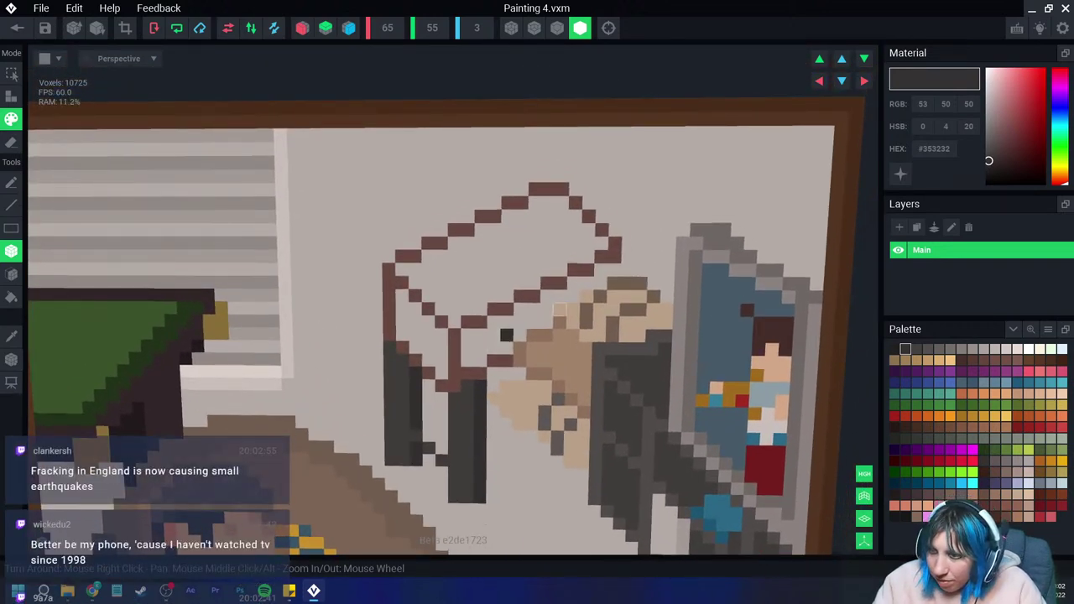
click(600, 284)
click(560, 310)
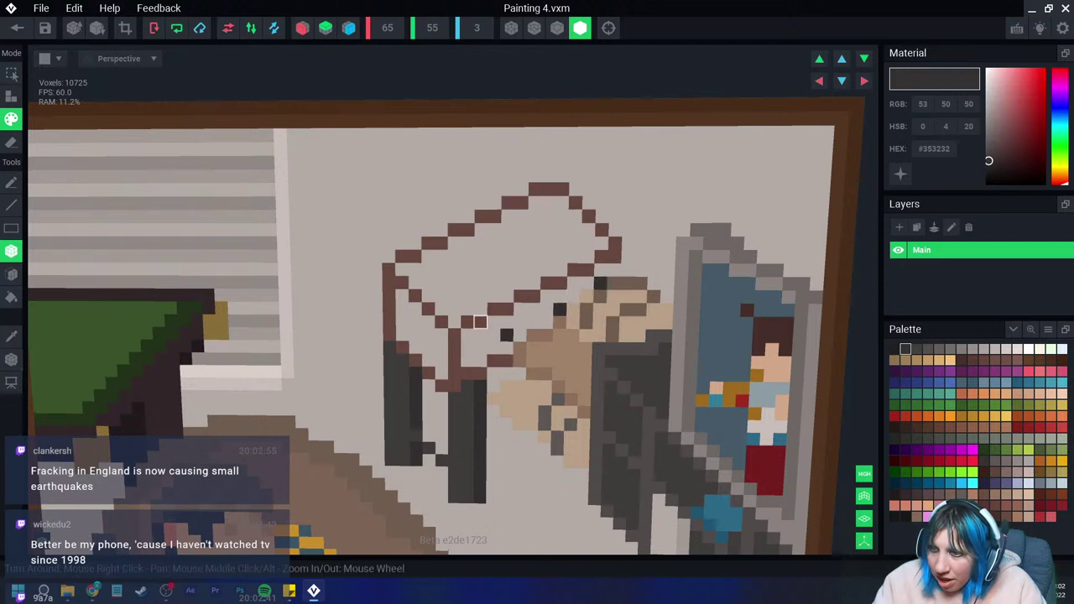
scroll(489, 345, up, 1)
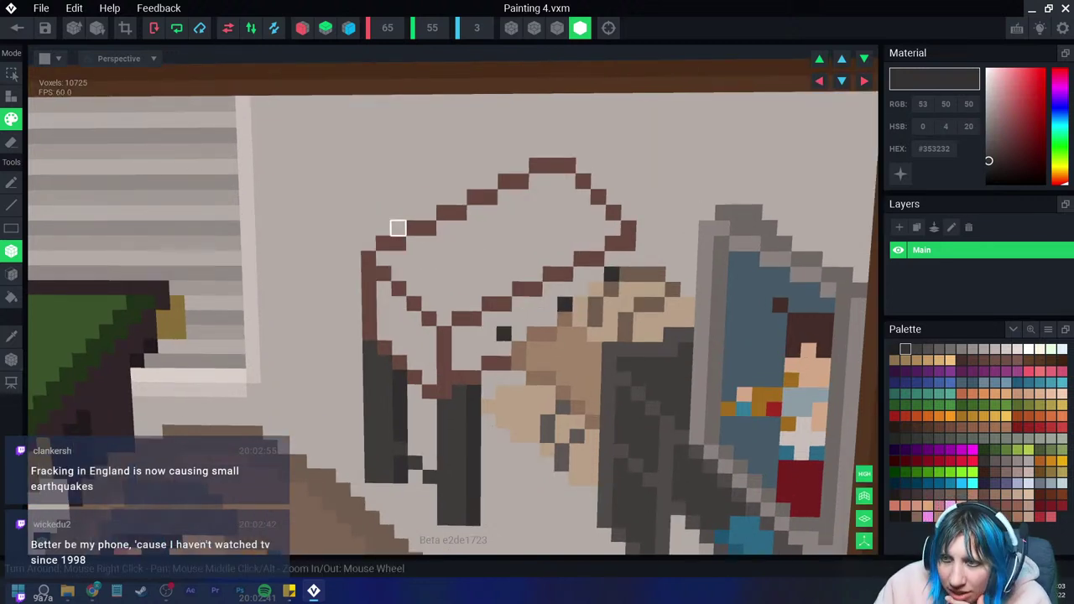
click(398, 228)
click(443, 196)
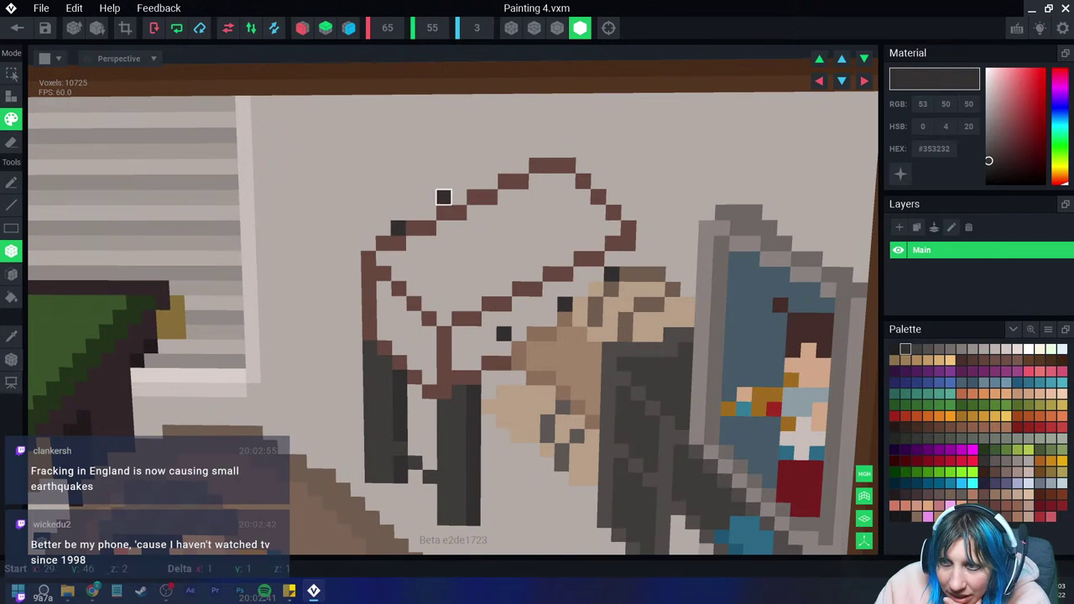
click(520, 165)
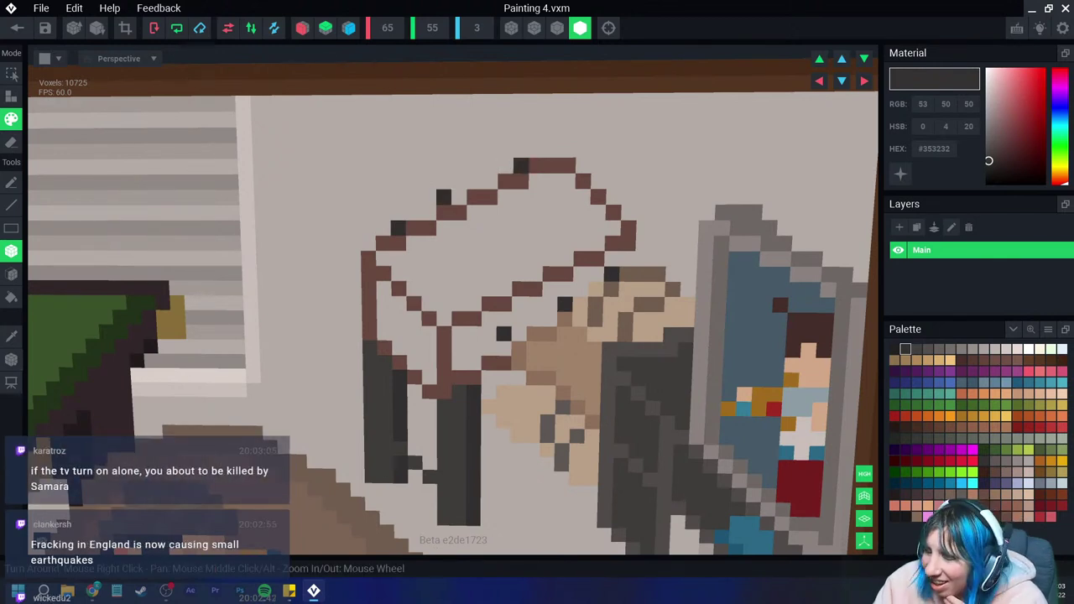
Step: Paint three blue #4A6DBB dots inside the brown outline
alt+click(751, 259)
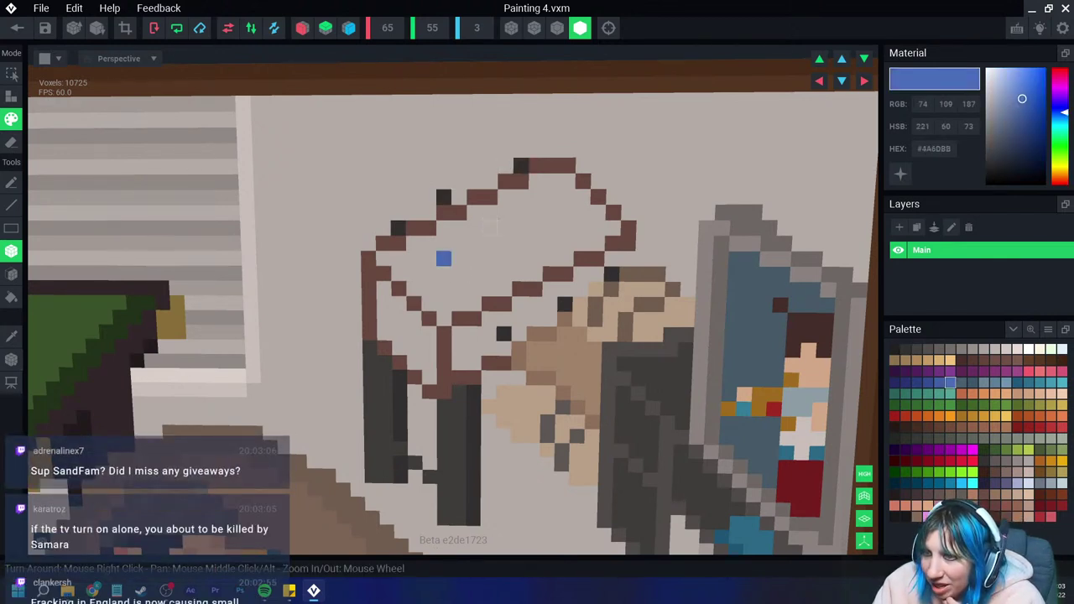
click(551, 196)
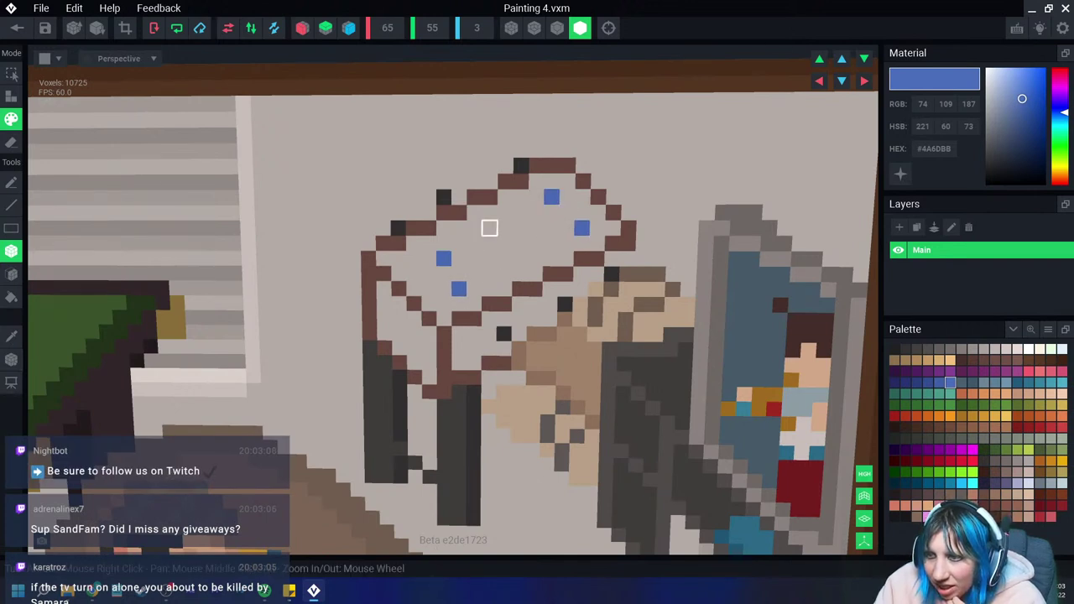
click(489, 228)
click(520, 258)
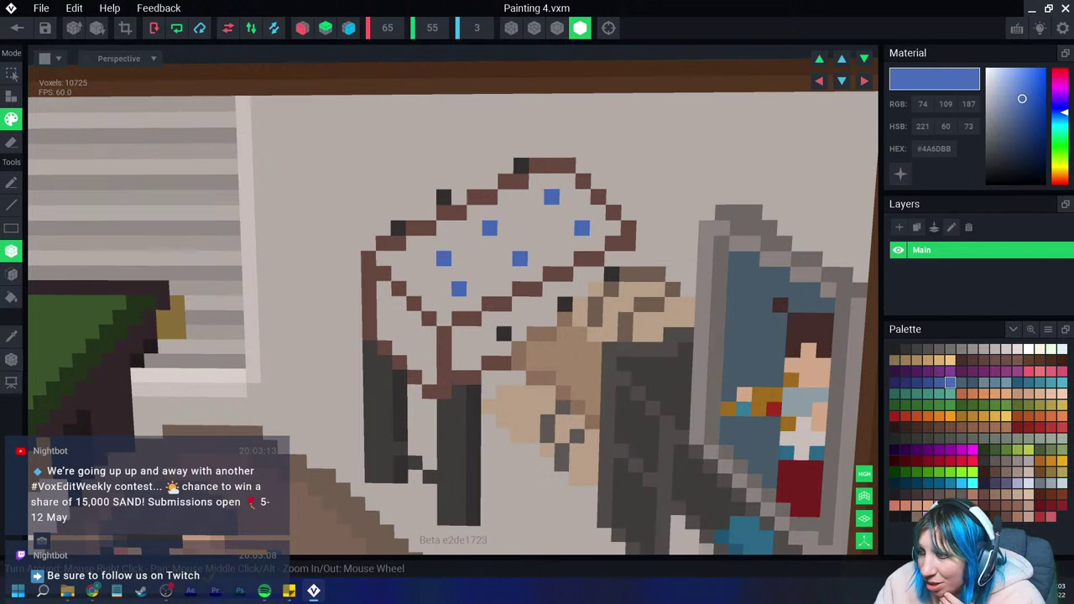
Step: Paint six dark red #95271F dots across the outline's interior
click(1027, 426)
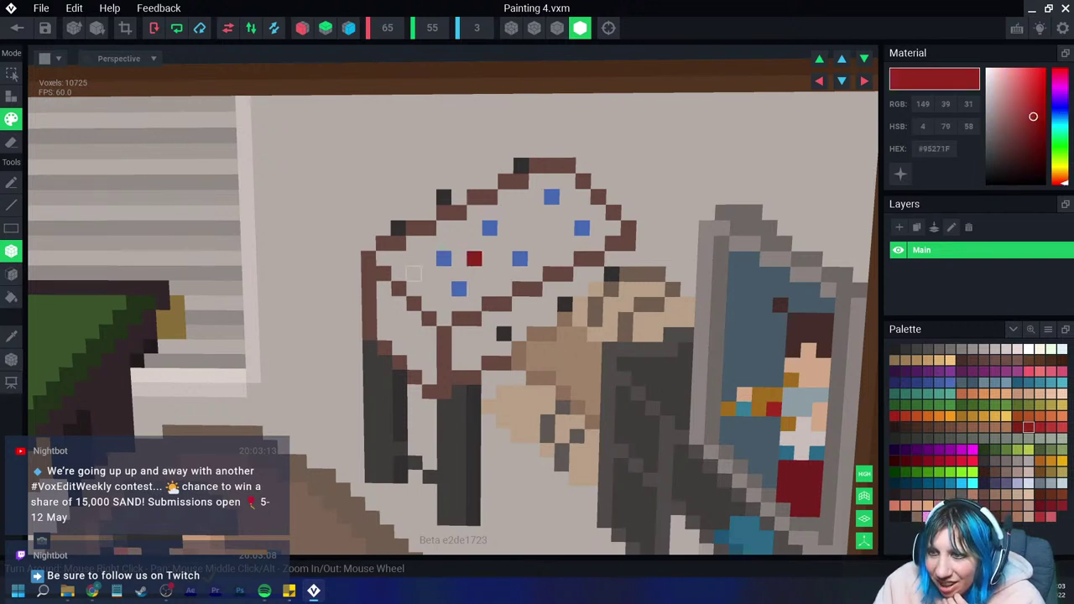
click(428, 287)
click(520, 212)
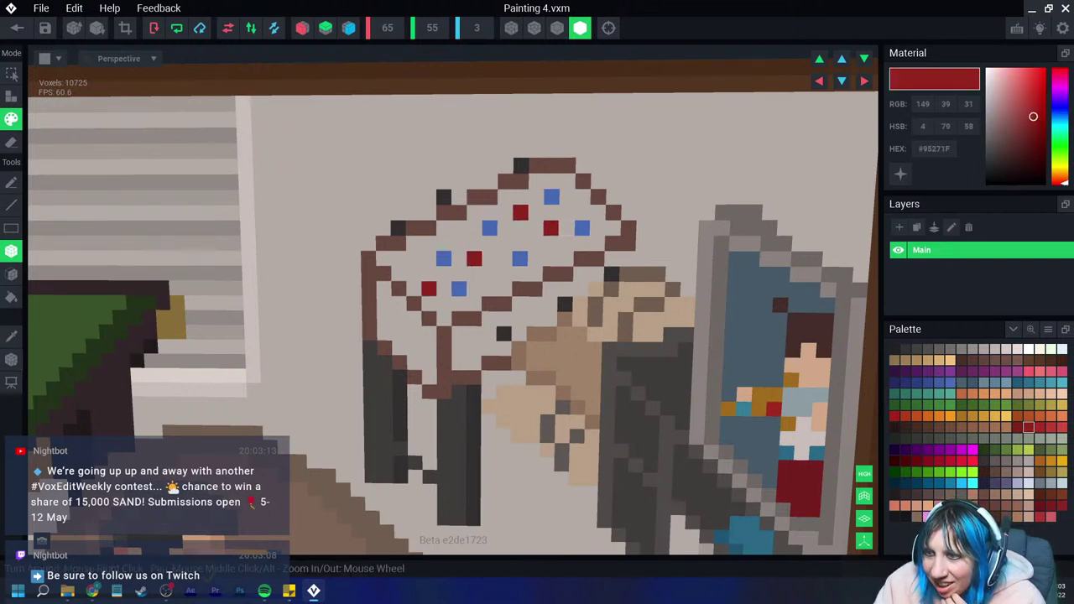
click(550, 257)
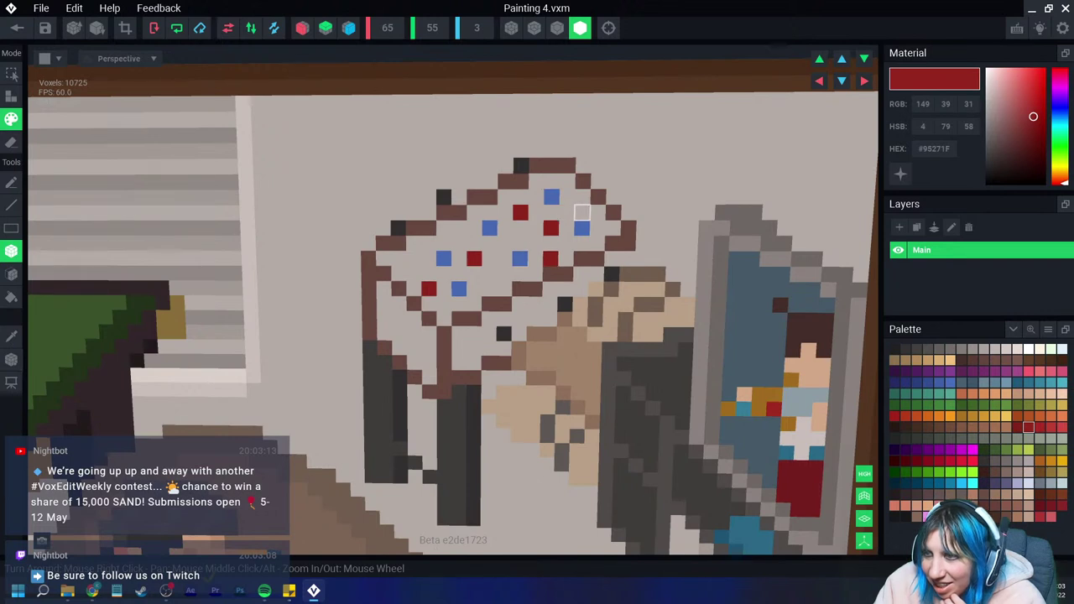
click(583, 201)
click(428, 243)
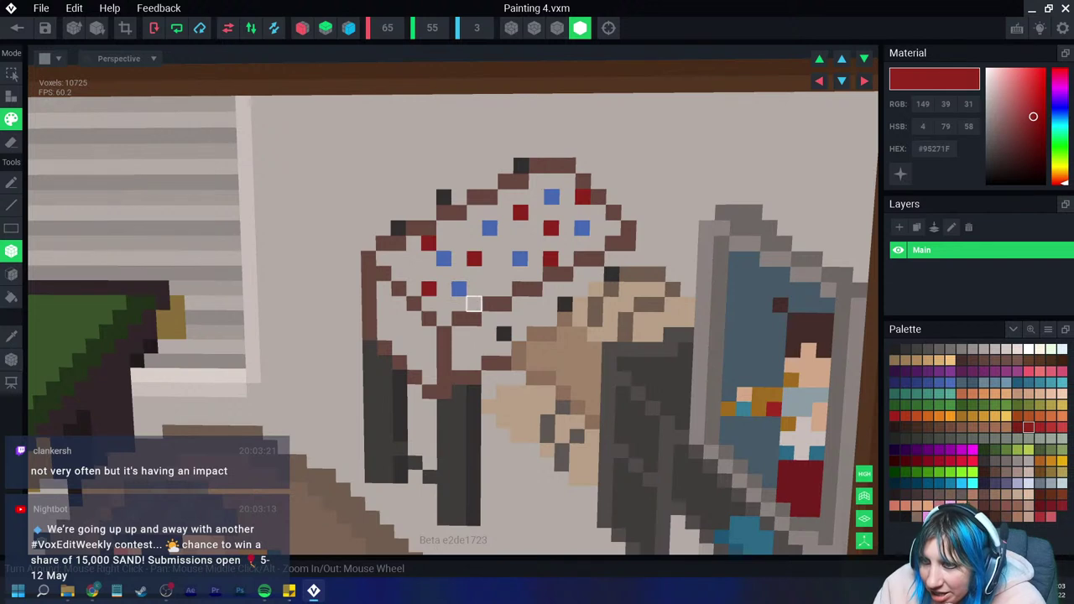
click(474, 303)
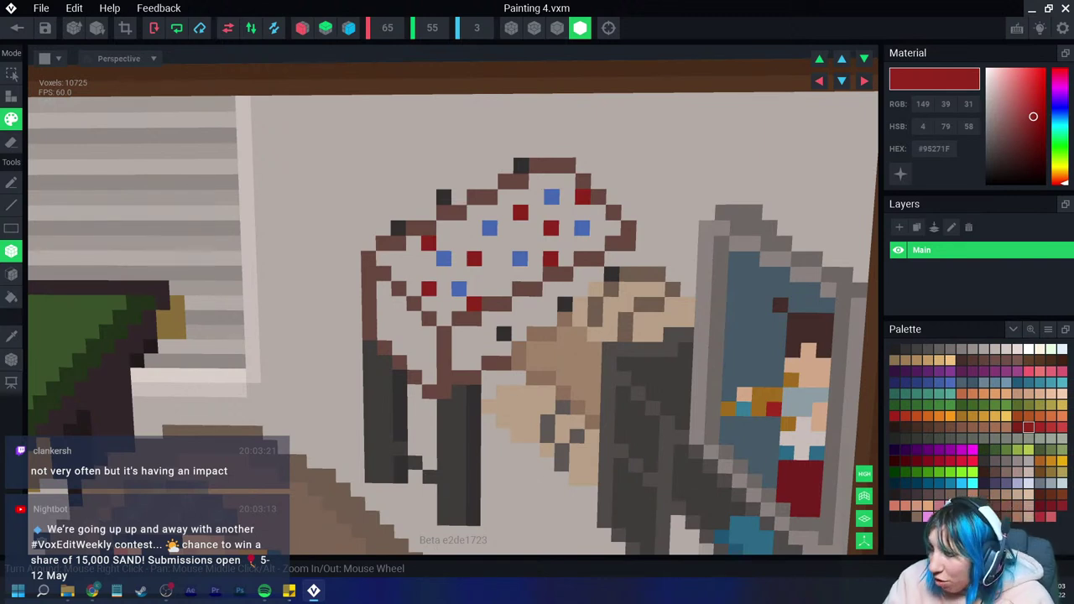
Step: Flood-fill the outline's interior with dark grey #534F4E, after undoing a green and a misplaced fill
click(983, 406)
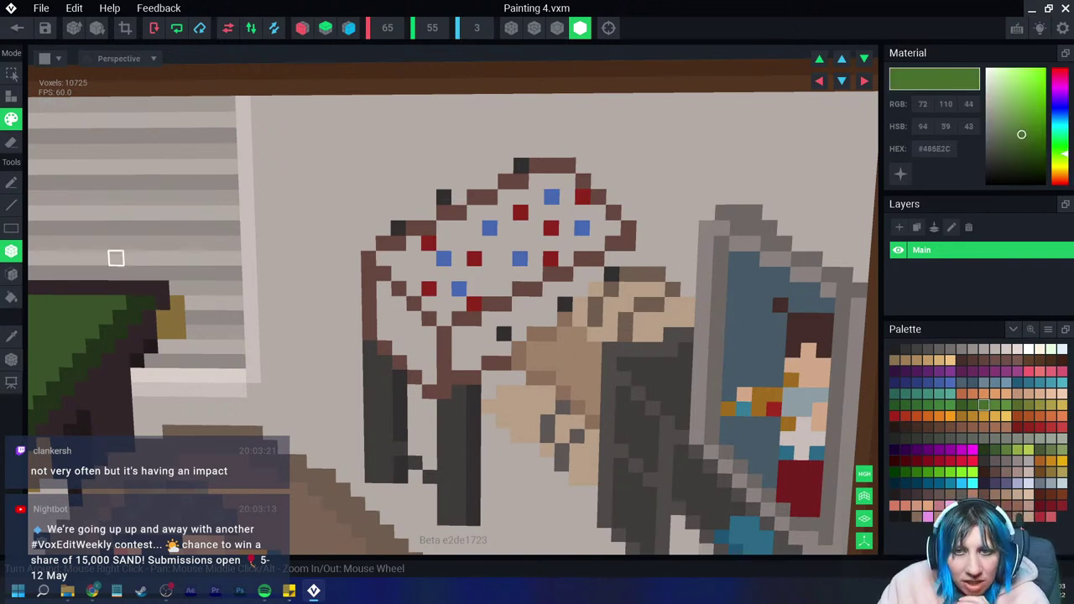
click(12, 274)
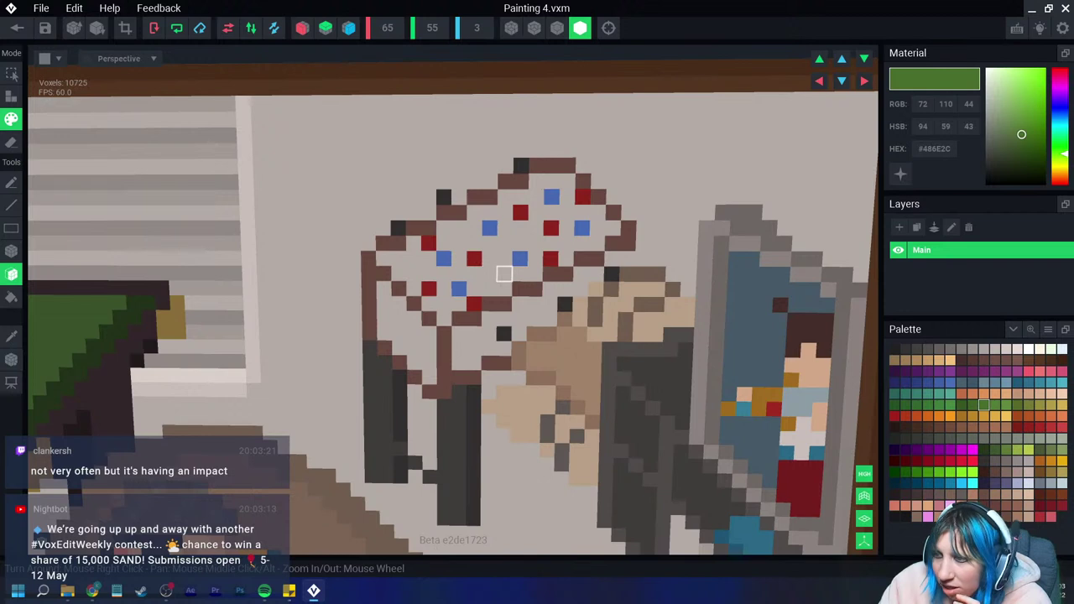
click(489, 274)
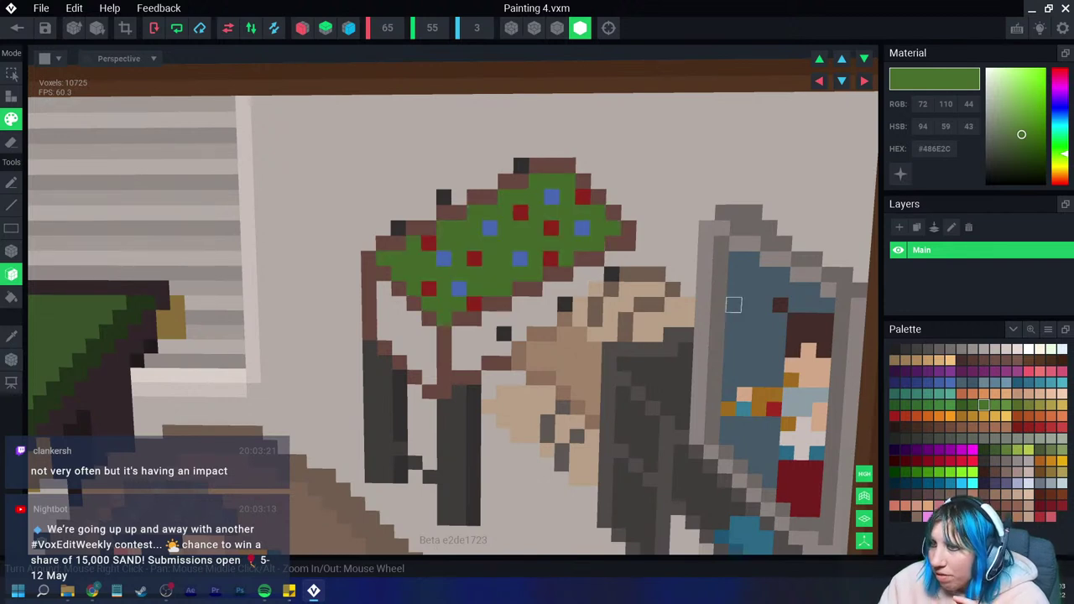
key(ctrl+z)
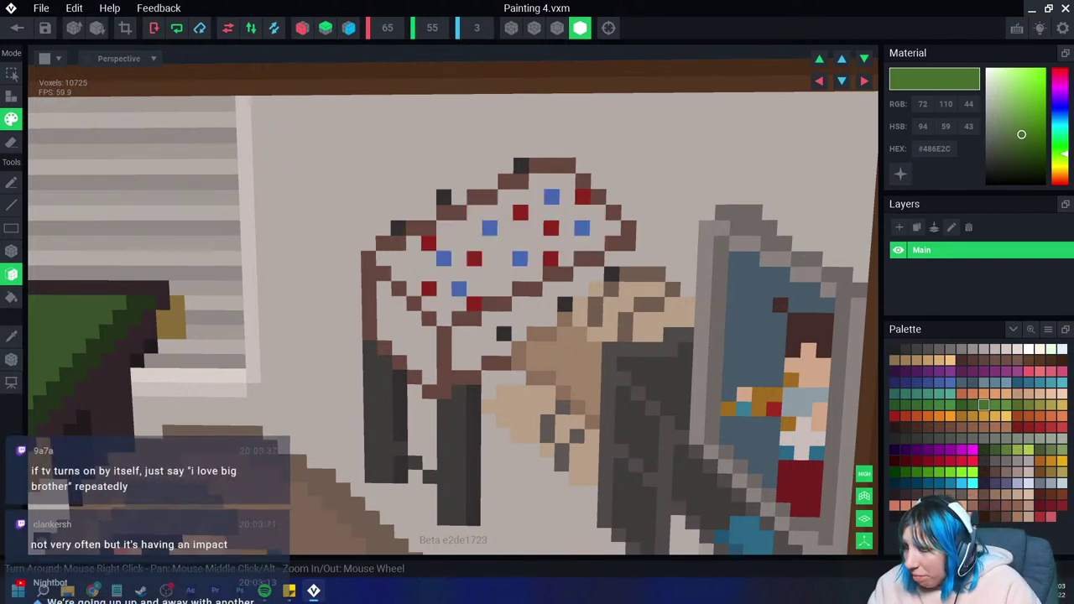
click(927, 348)
click(489, 319)
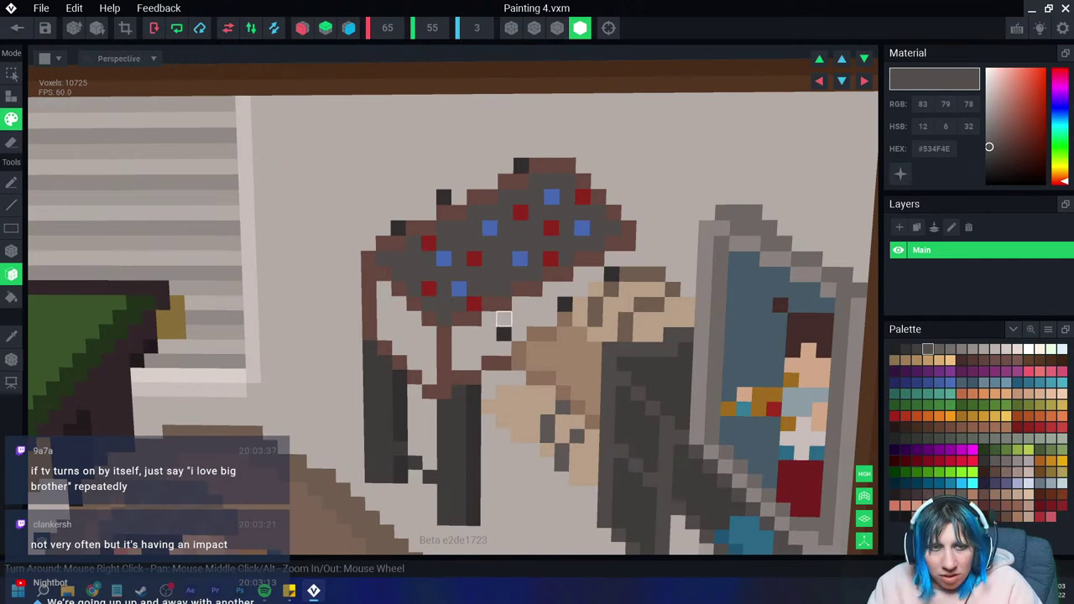
key(ctrl+z)
right_drag(503, 319, 506, 286)
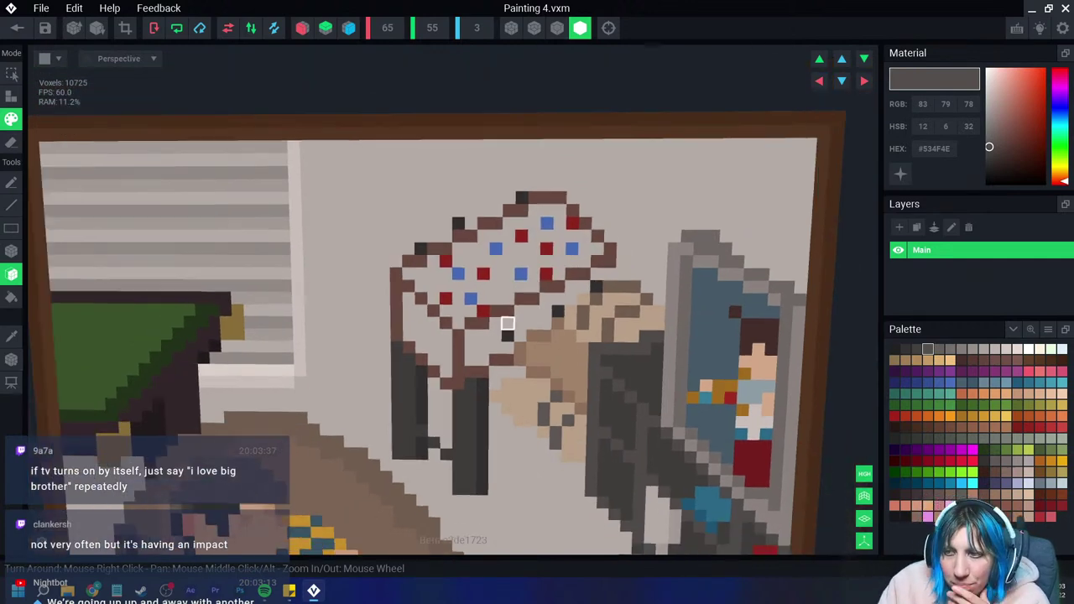
scroll(506, 285, down, 2)
scroll(506, 279, up, 3)
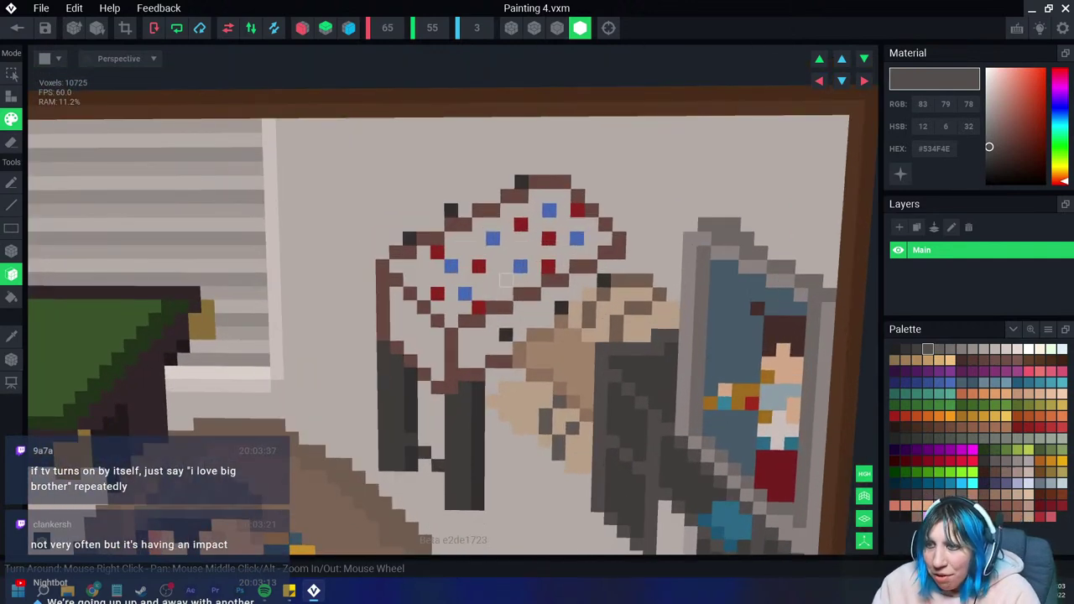
click(506, 281)
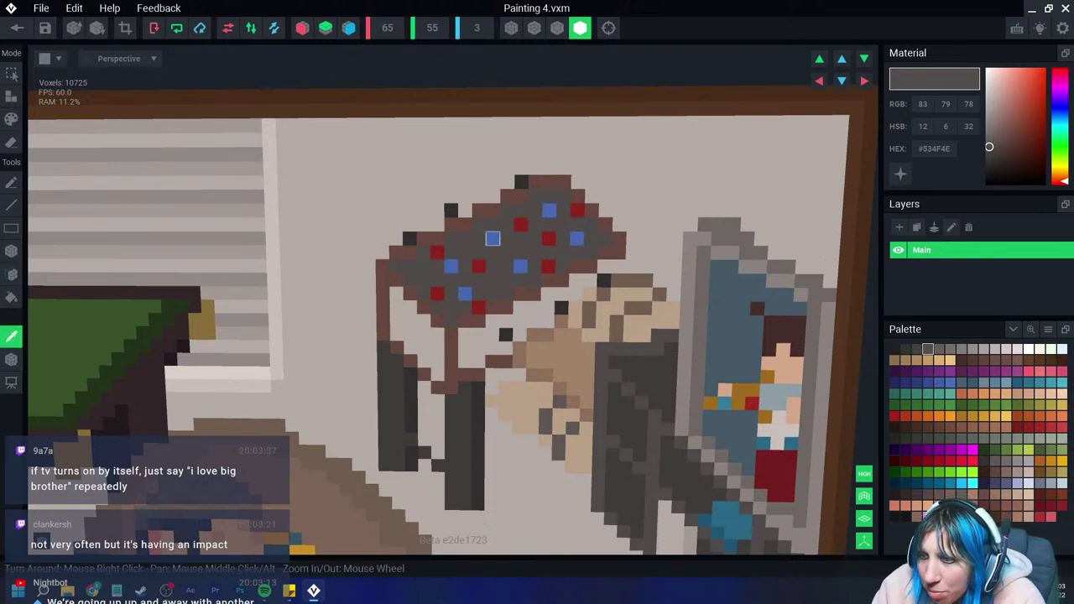
Step: Undo a stray blue fill and extend the four blue dots into short vertical dashes
alt+click(493, 239)
click(450, 251)
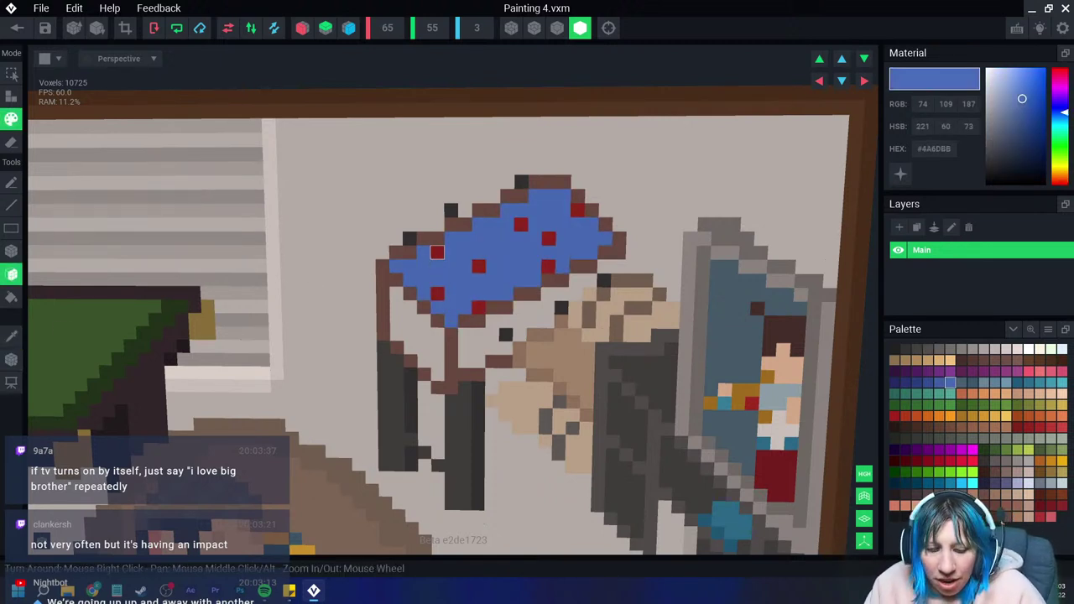
key(ctrl+z)
key(b)
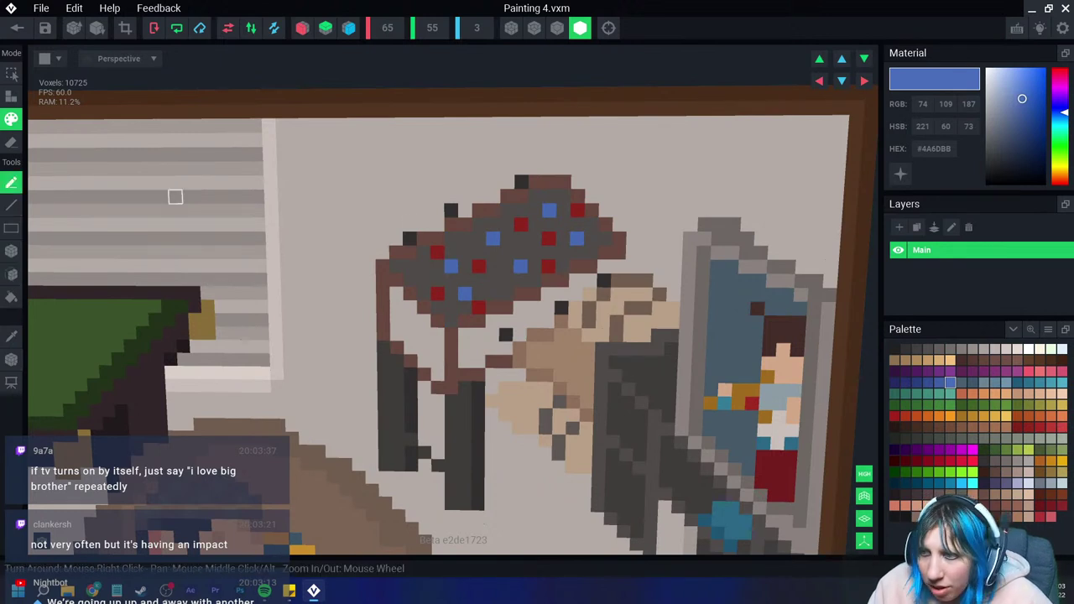
click(493, 225)
click(549, 196)
click(576, 225)
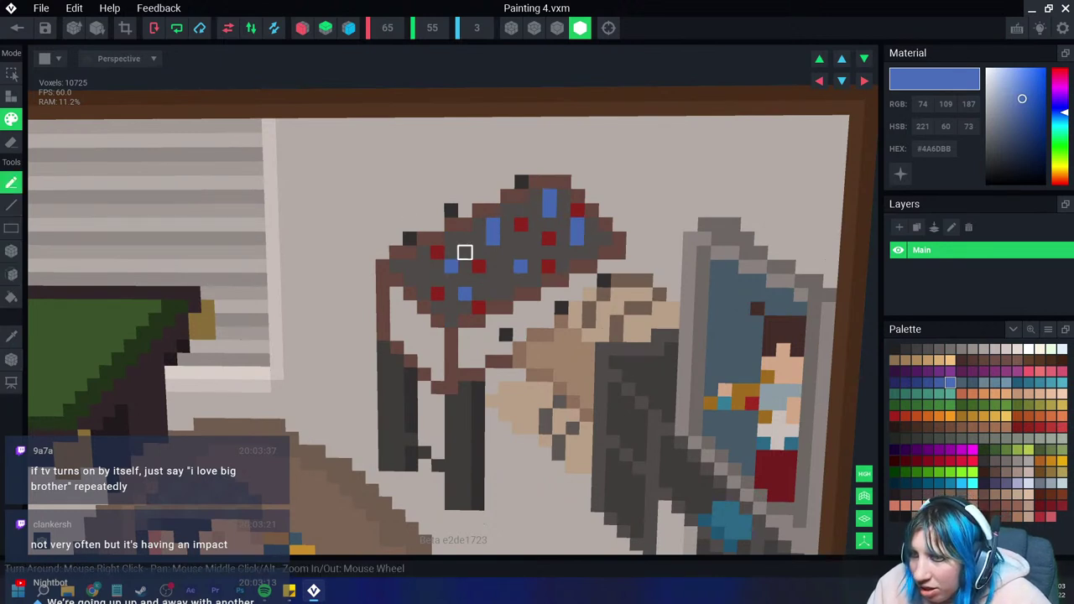
click(450, 251)
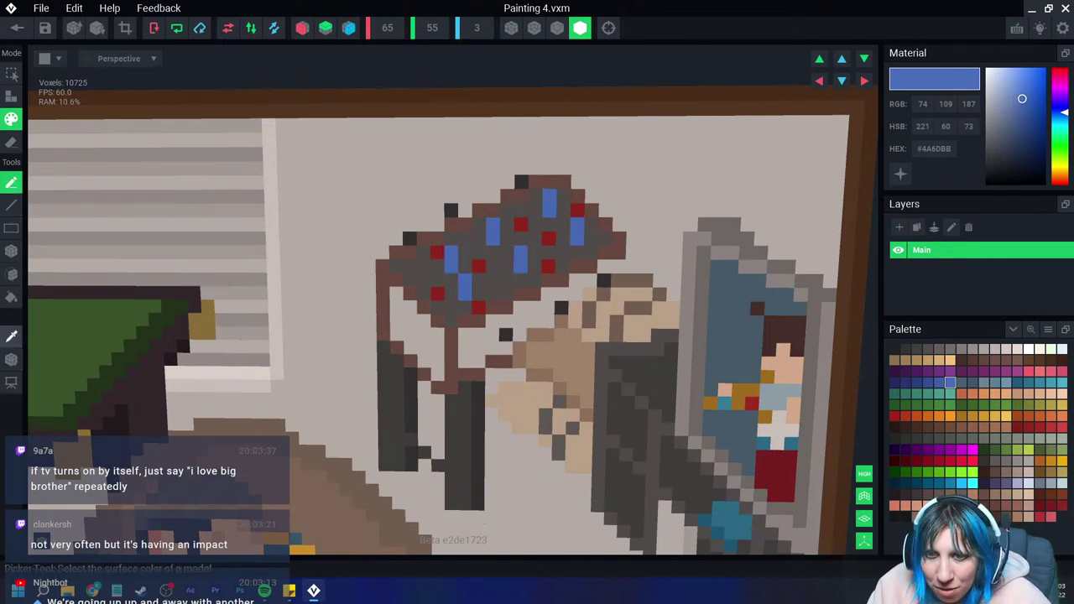
Step: Sample the dark red and extend three red dots into short vertical dashes
click(11, 336)
click(437, 252)
drag(437, 266, 437, 285)
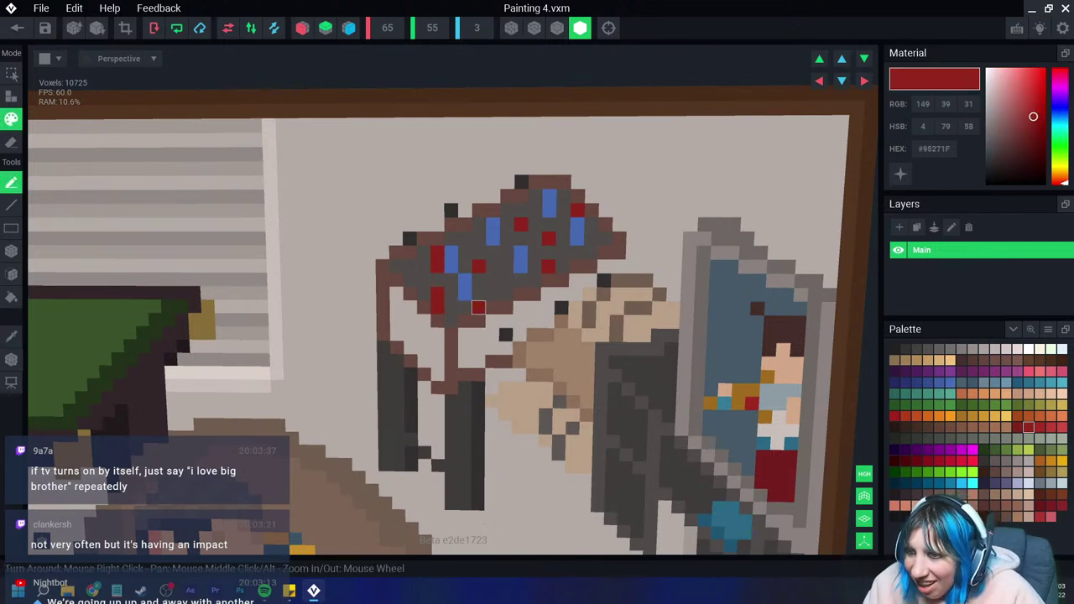
click(520, 210)
click(548, 224)
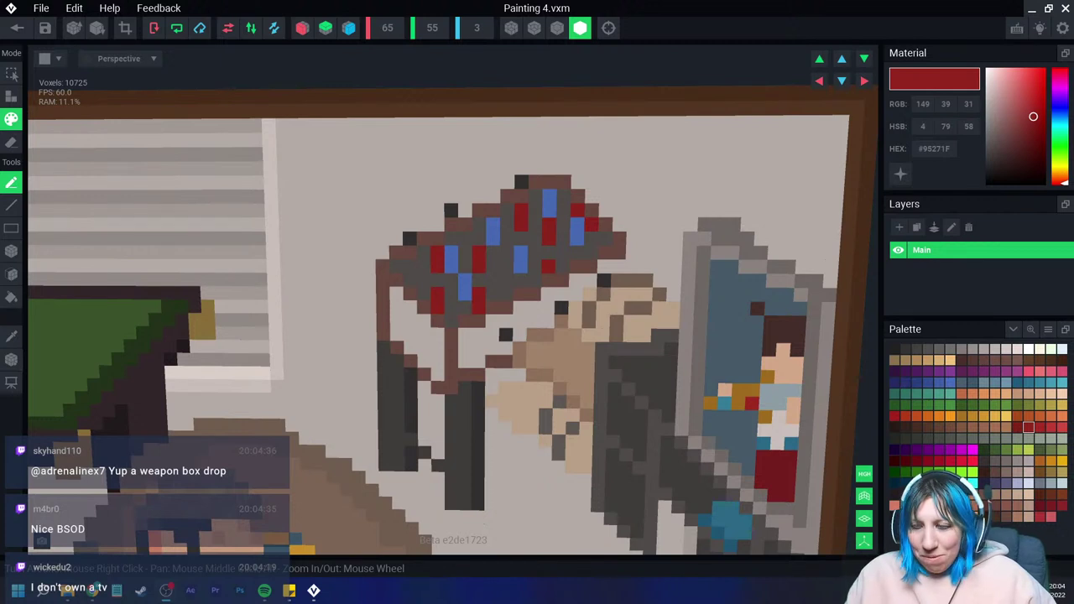
Step: Sample the dark grey #353232 and dot about nine voxels around the shape's outer edge
key(b)
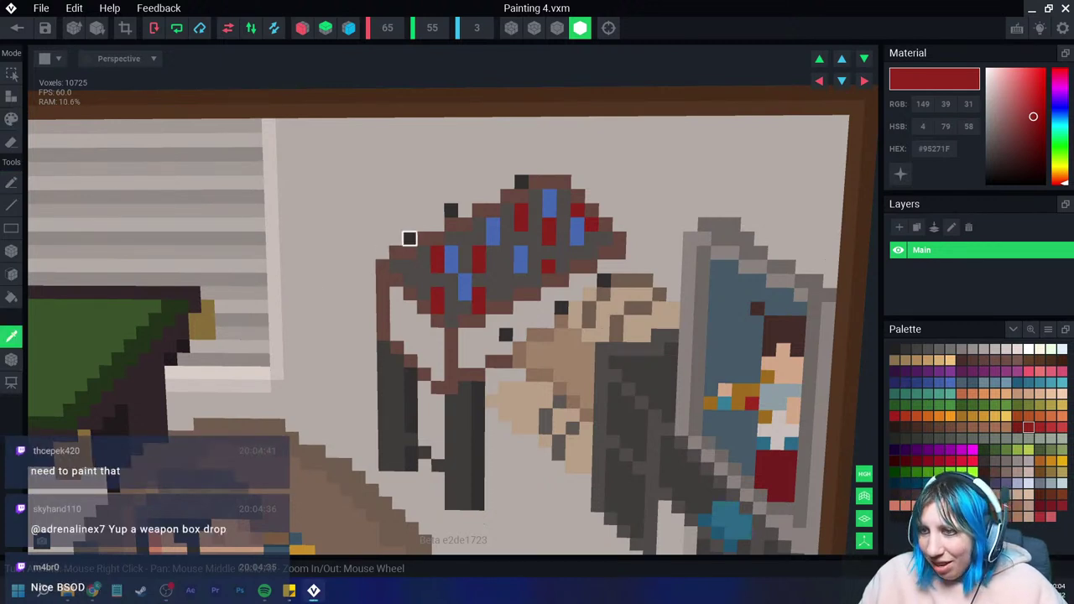
click(409, 238)
click(395, 224)
click(437, 195)
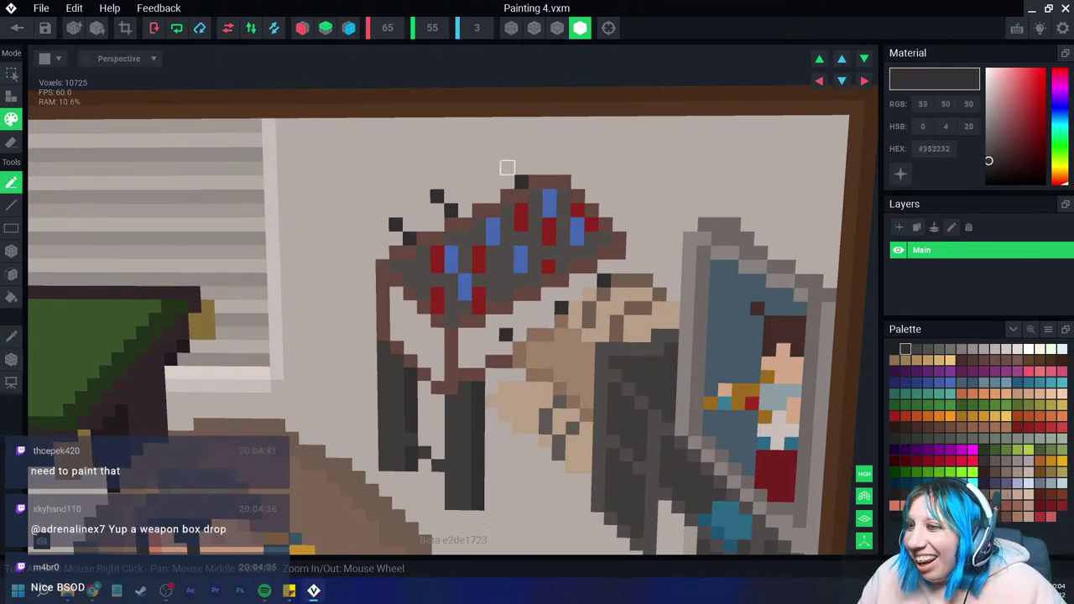
click(507, 167)
click(520, 348)
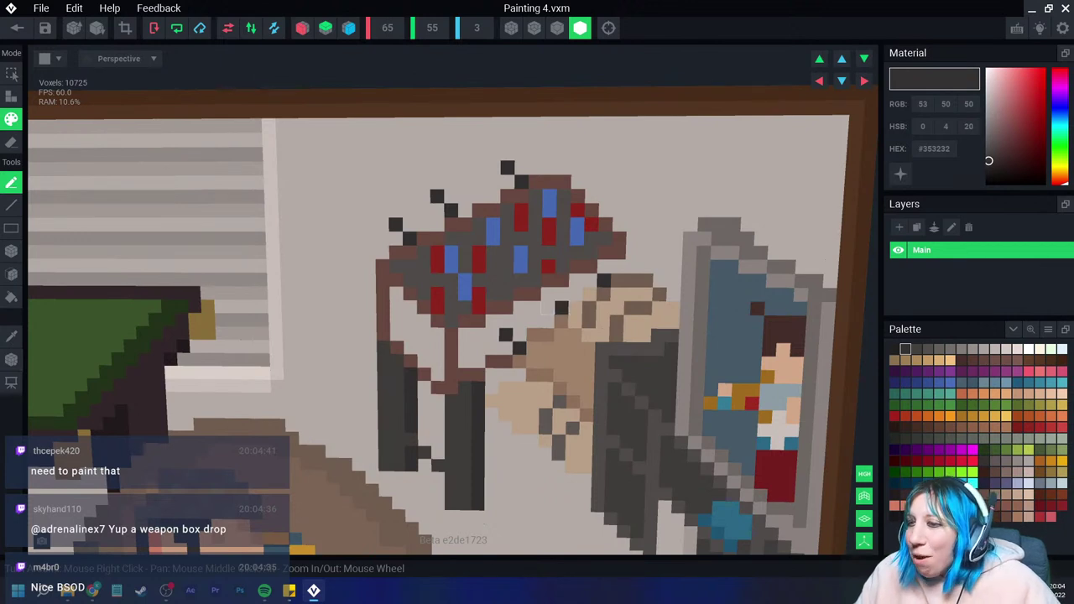
click(547, 293)
click(617, 293)
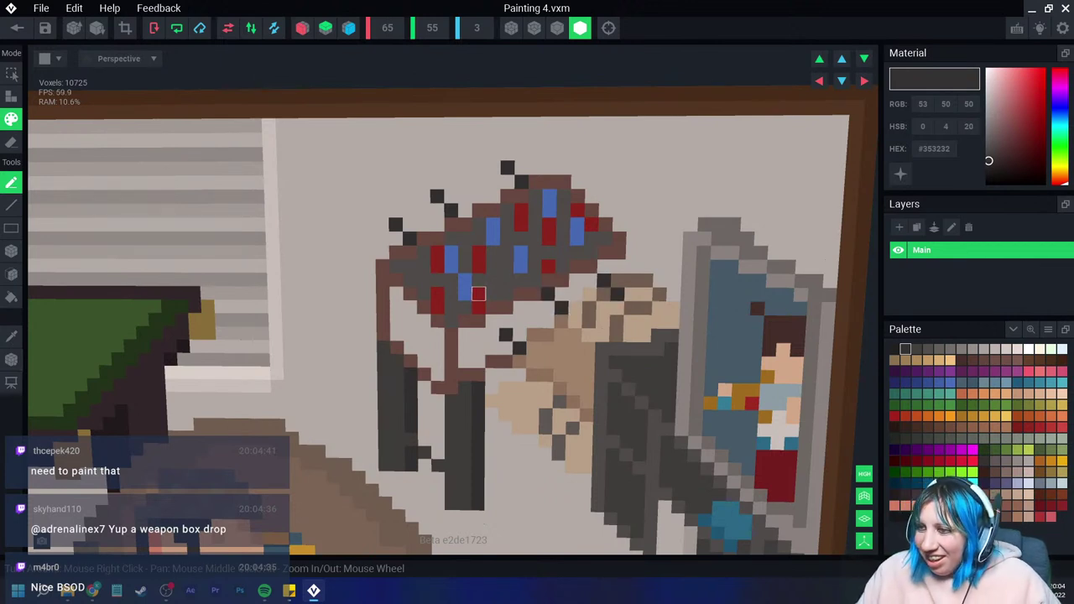
click(506, 252)
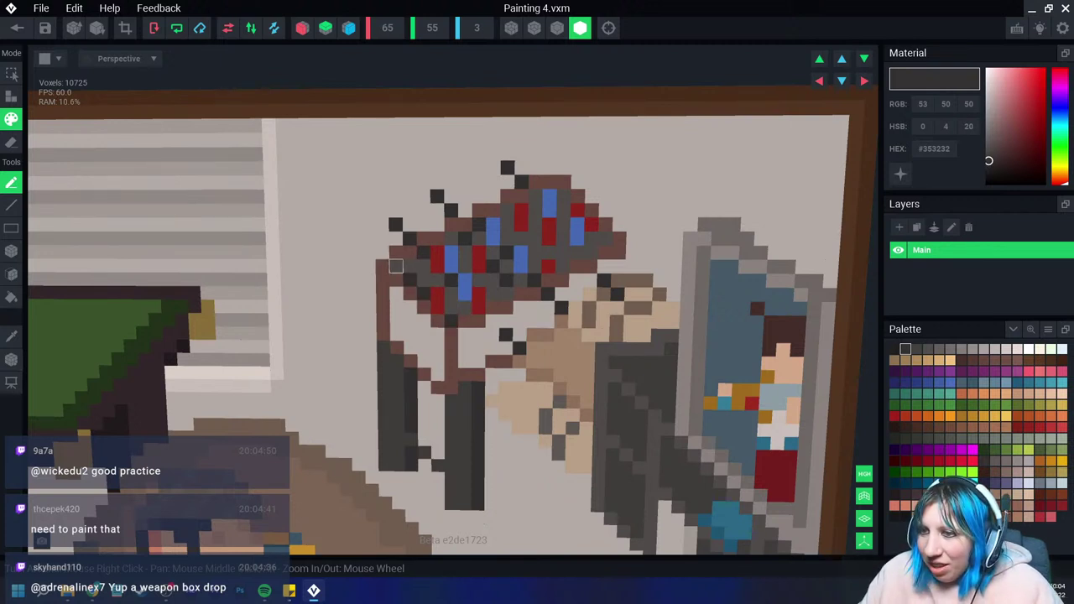
click(383, 252)
click(368, 239)
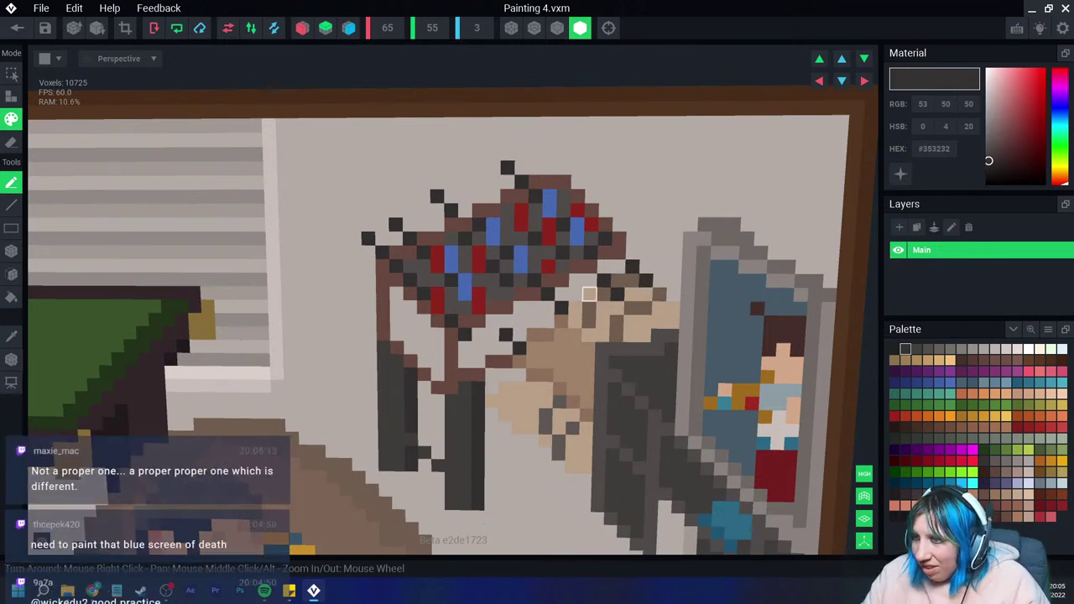
Step: Sample the table brown, pick a darker brown, and fill the table's side with it
scroll(571, 310, down, 3)
scroll(537, 360, up, 1)
scroll(529, 373, up, 2)
scroll(527, 381, up, 2)
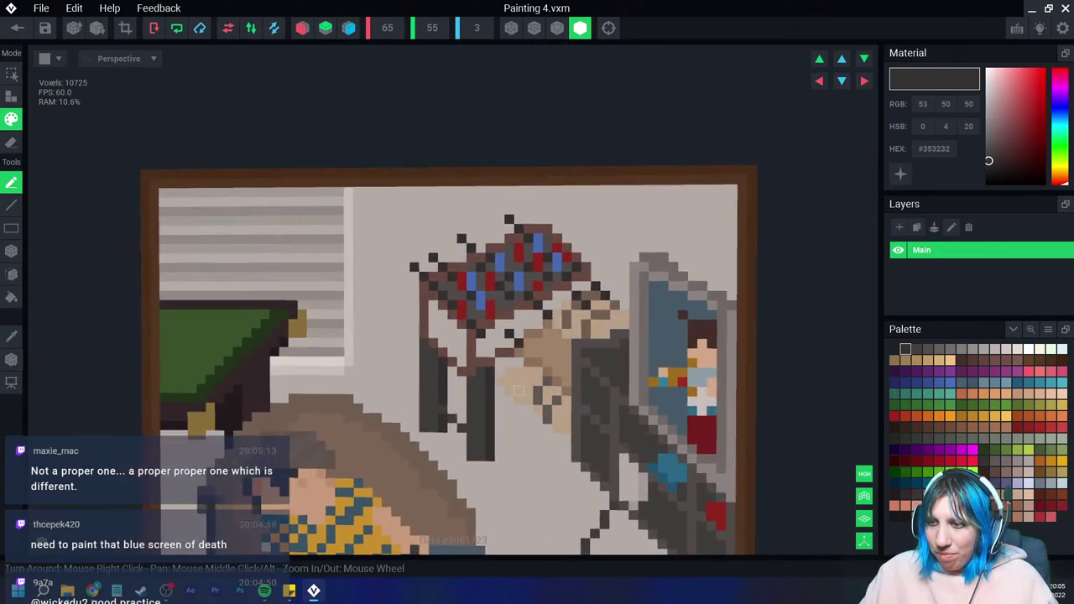
click(12, 335)
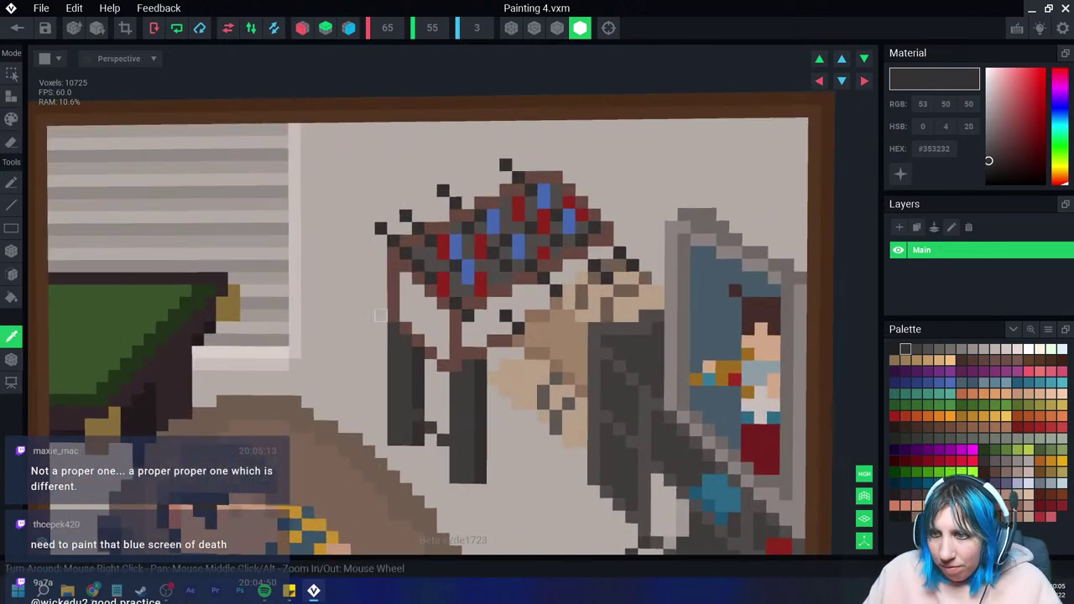
click(386, 291)
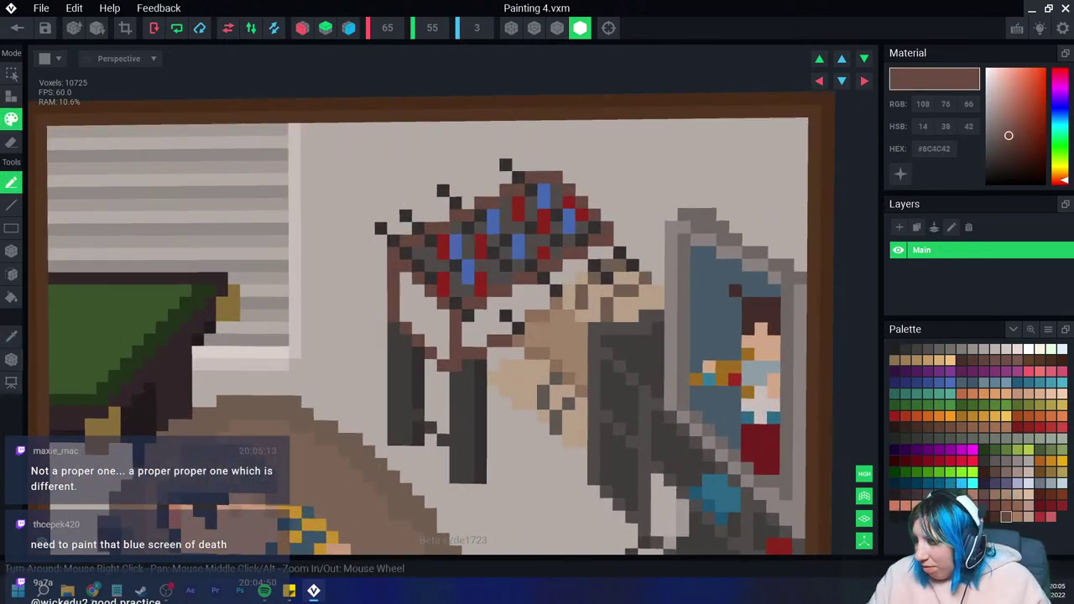
click(12, 274)
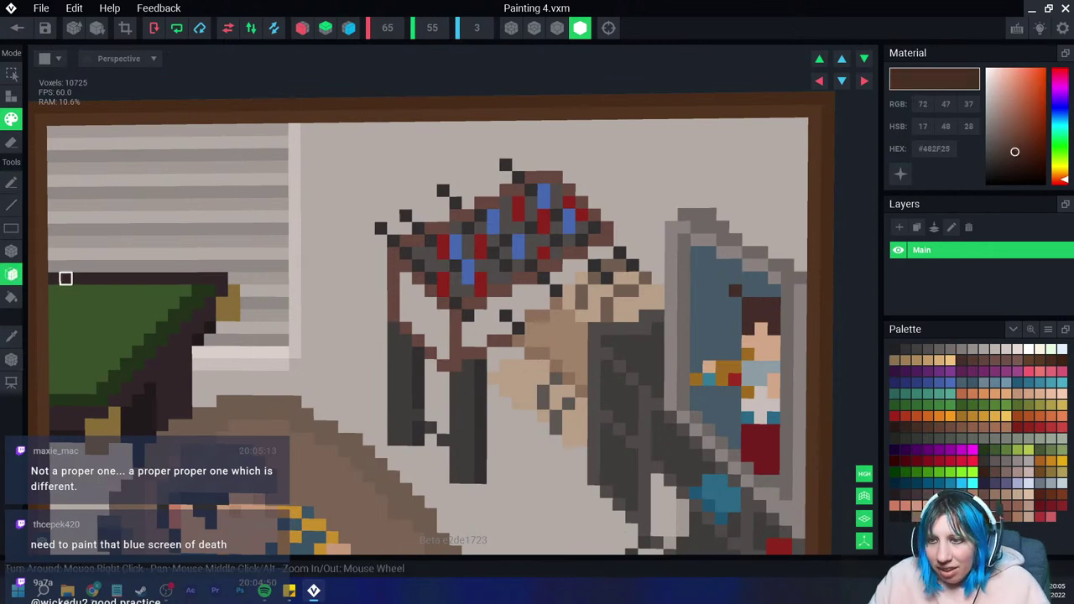
mouse_move(430, 315)
mouse_down()
mouse_move(545, 302)
mouse_move(608, 256)
mouse_up()
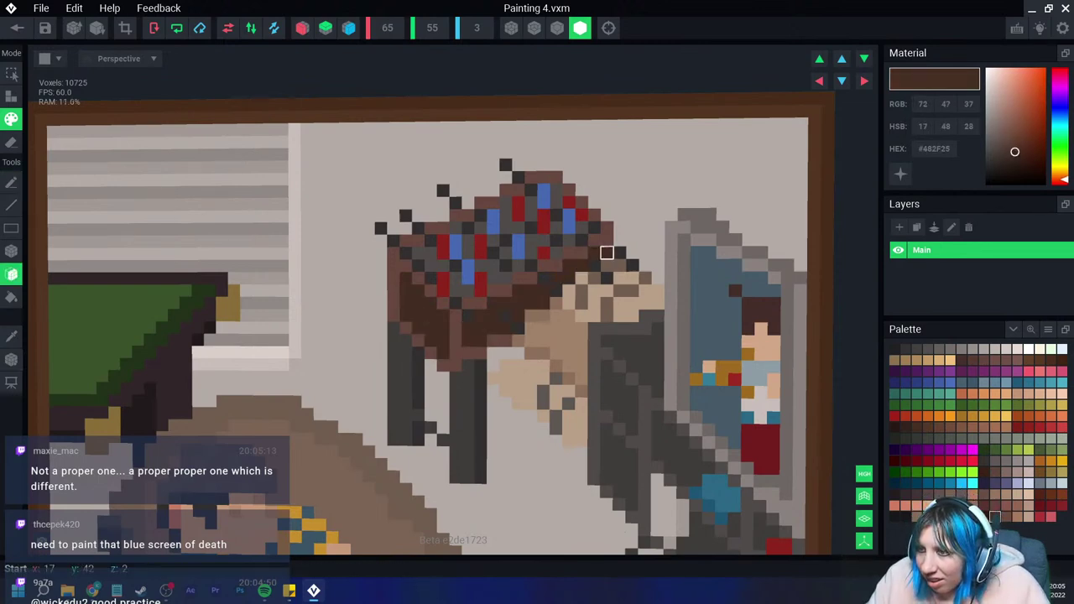
Step: Paint a few table-leg voxels dark grey #423F3E, then select an even darker grey
scroll(400, 389, down, 2)
scroll(463, 414, down, 2)
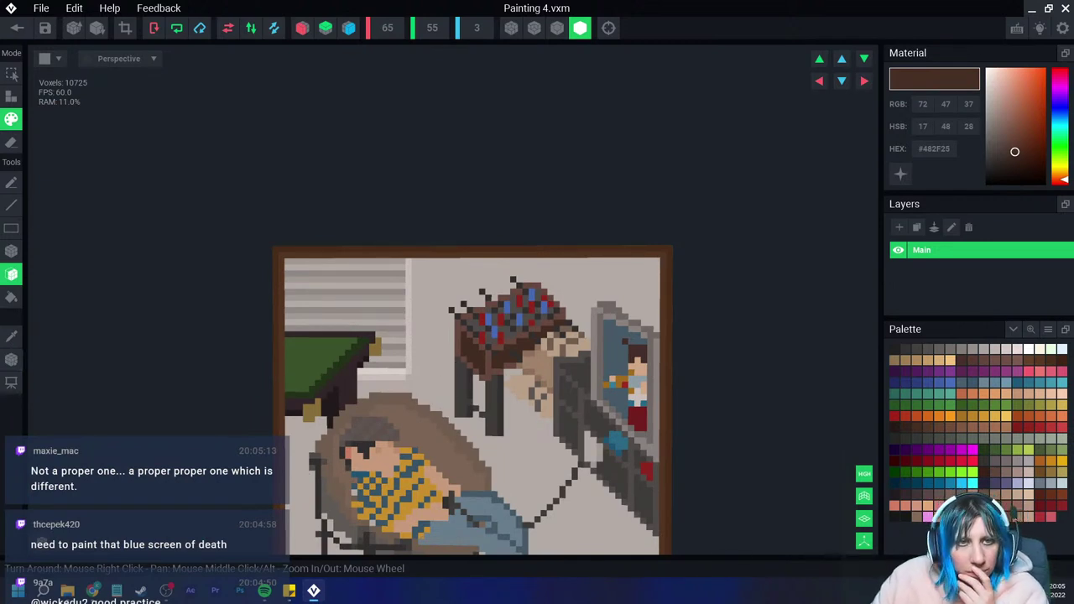
scroll(470, 393, up, 2)
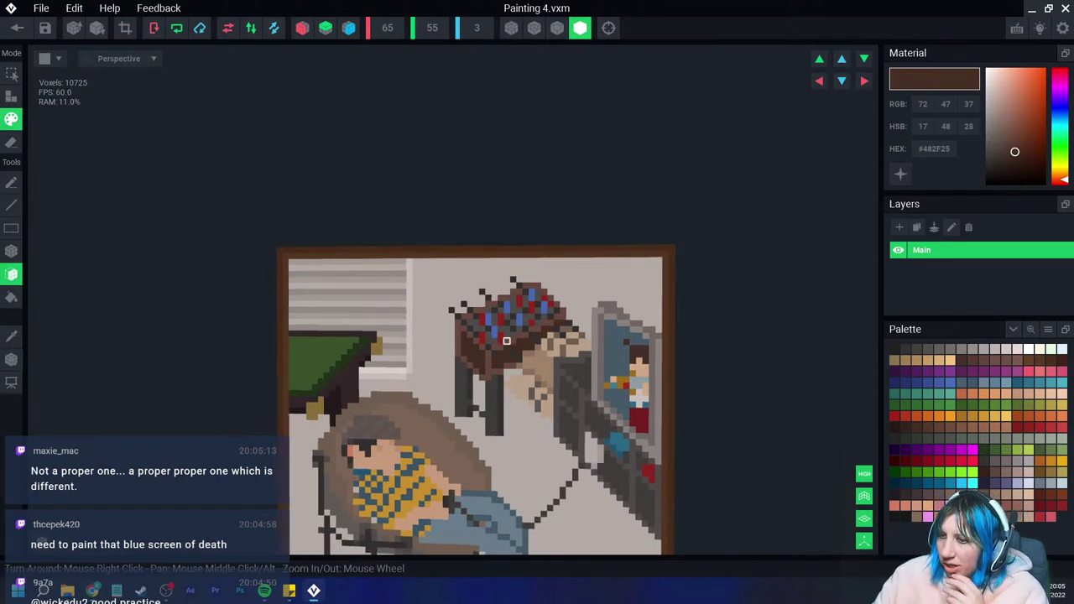
scroll(469, 390, up, 1)
scroll(468, 387, up, 2)
scroll(467, 384, up, 2)
scroll(467, 383, up, 2)
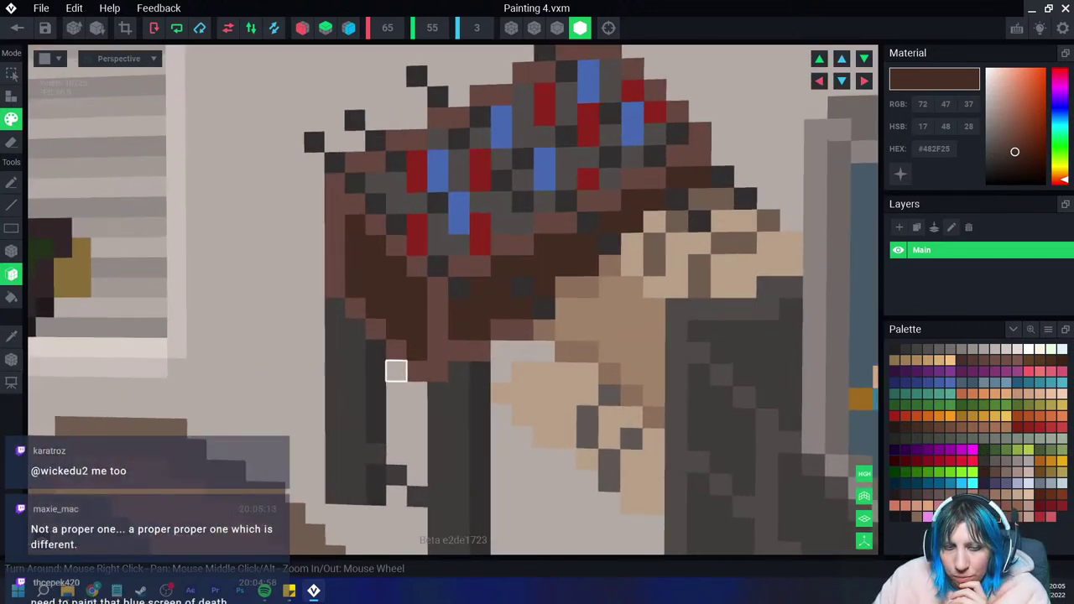
scroll(436, 391, down, 1)
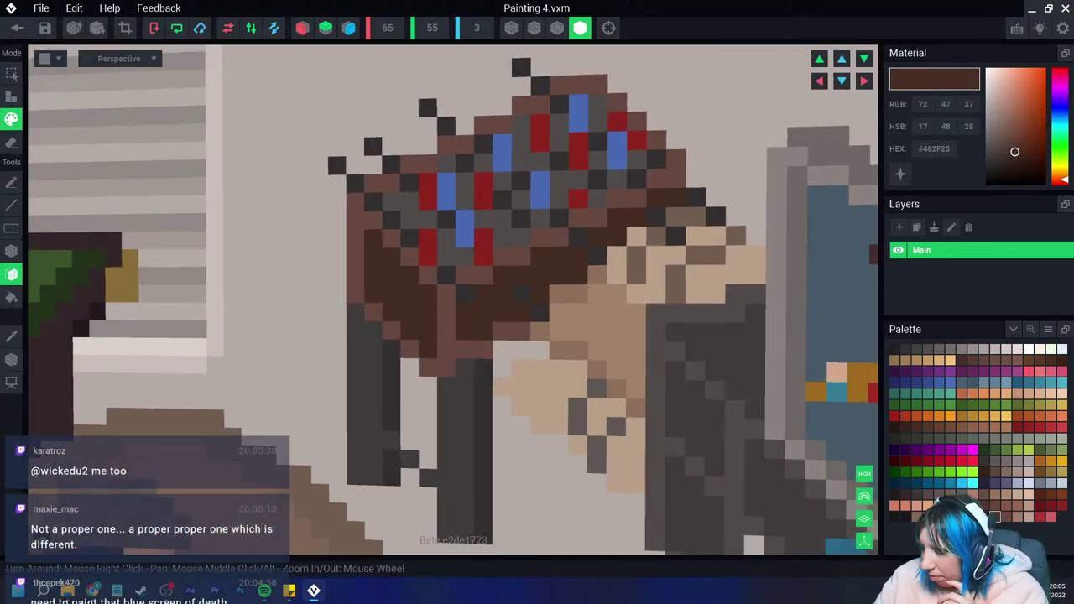
click(916, 349)
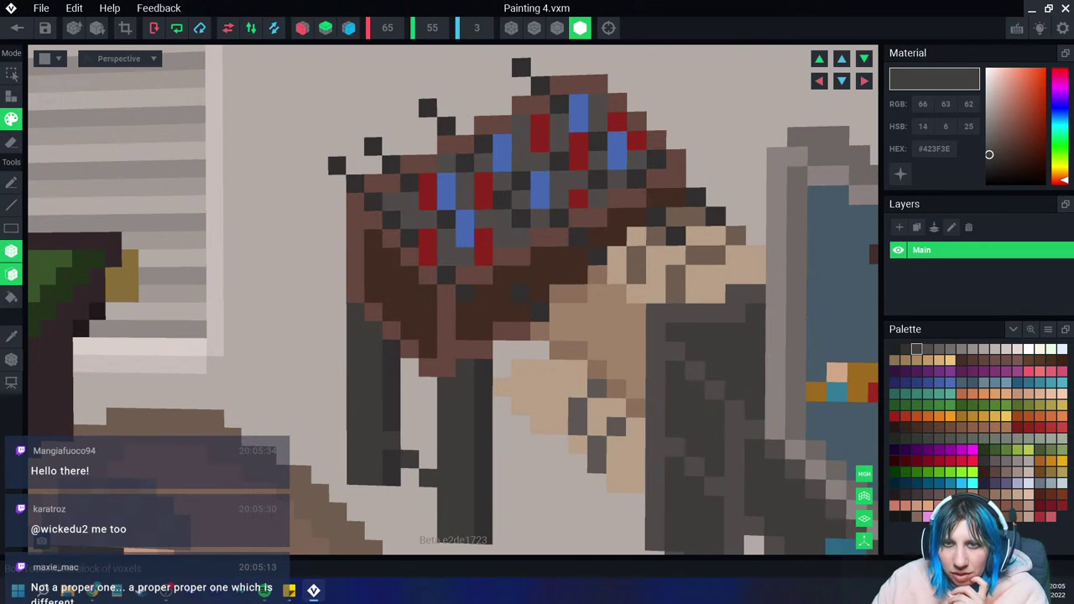
click(391, 293)
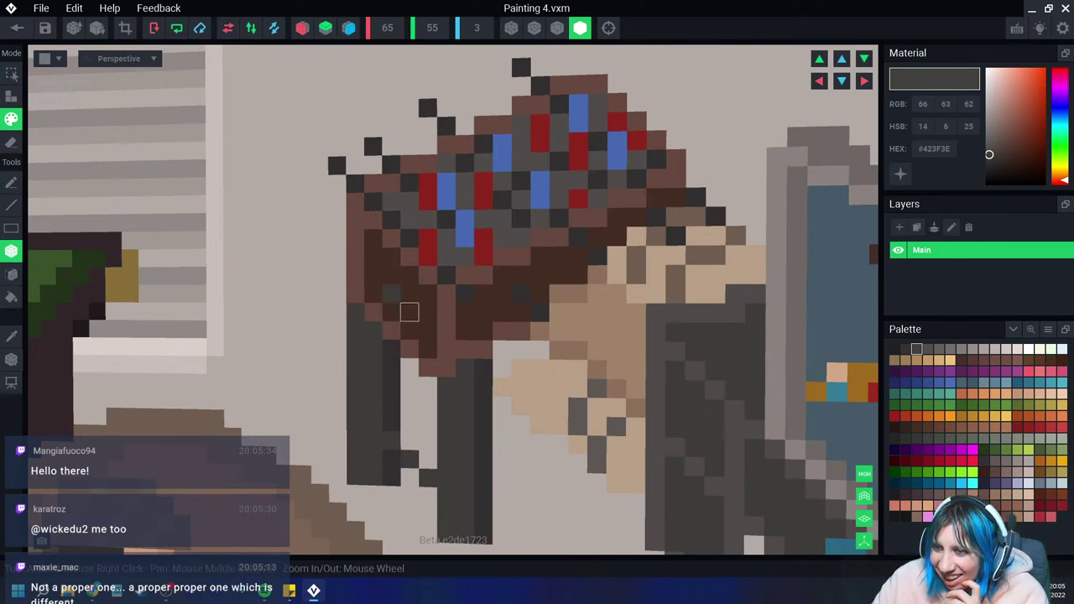
click(391, 312)
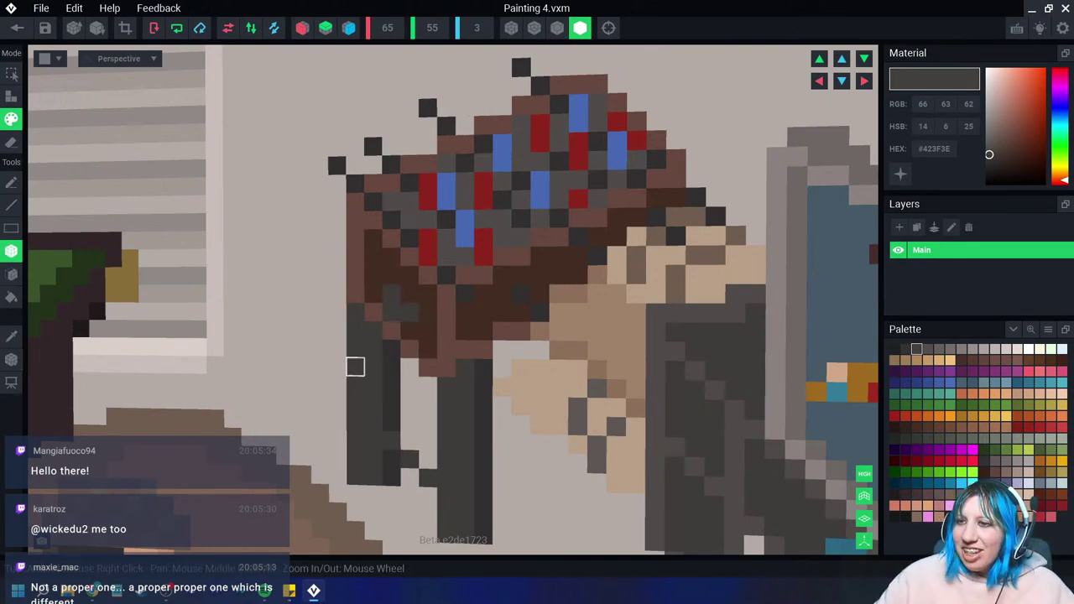
click(904, 349)
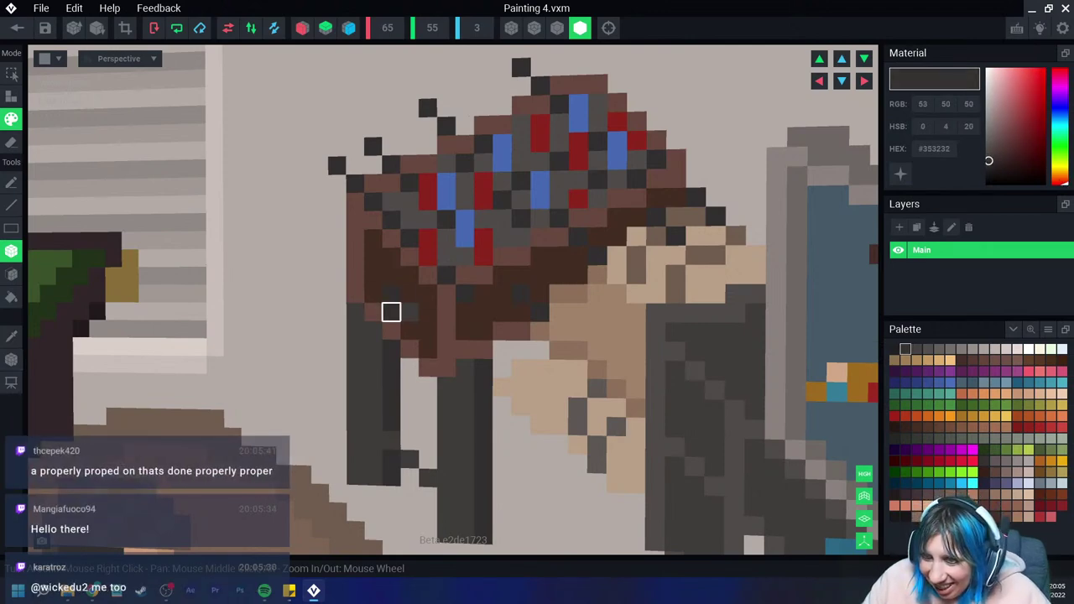
scroll(391, 312, down, 3)
scroll(410, 377, down, 3)
scroll(470, 411, down, 3)
Step: Sample the light wall colour and paint a light strip across the wall behind the table legs
scroll(510, 434, down, 2)
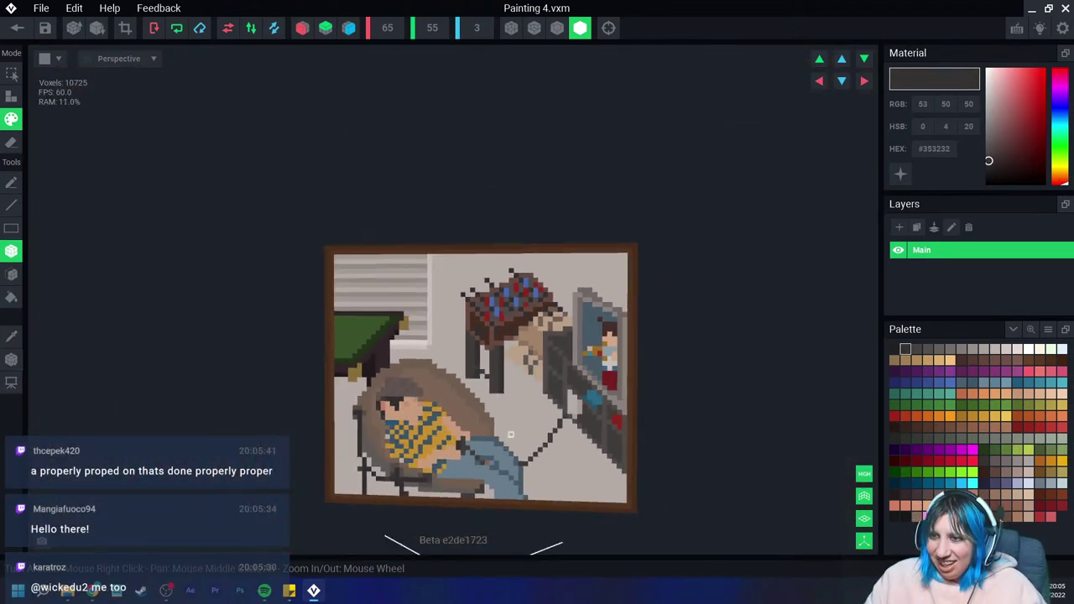
scroll(513, 436, up, 2)
scroll(510, 432, up, 1)
scroll(498, 424, down, 1)
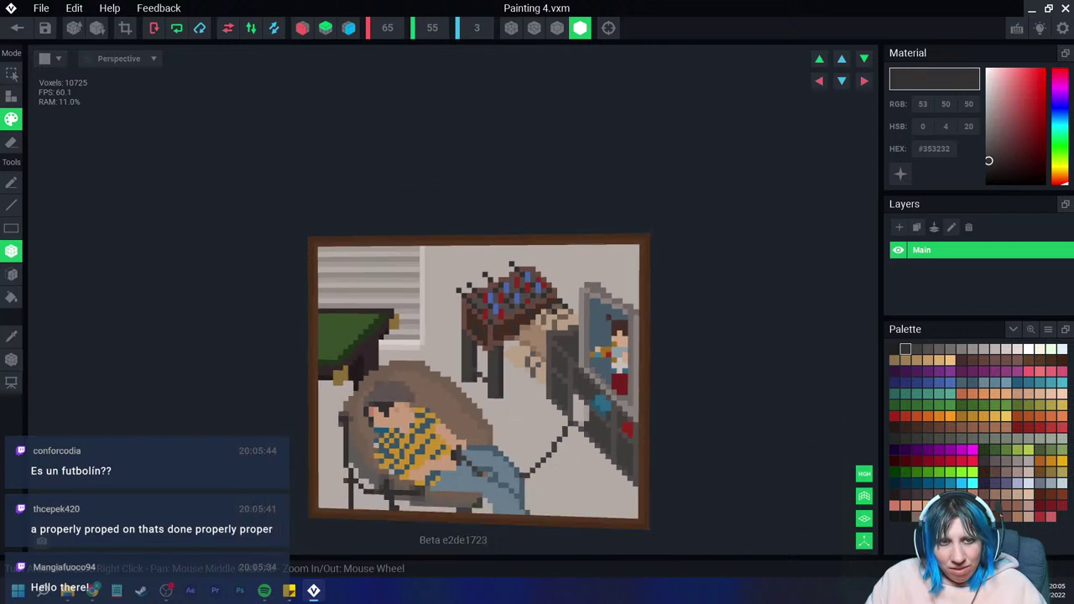
right_drag(503, 424, 520, 422)
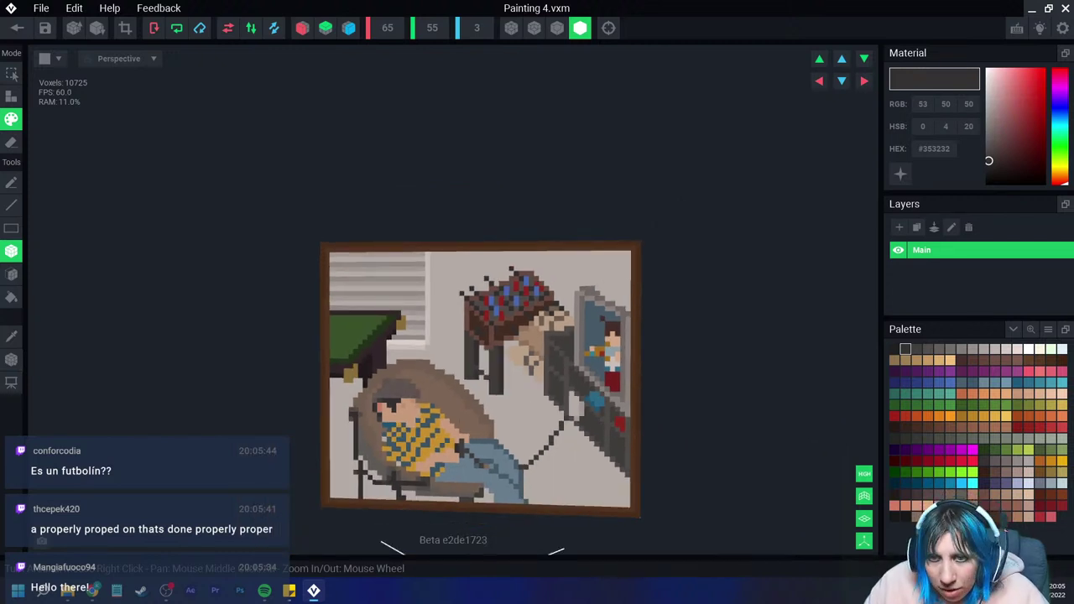
key(i)
click(398, 352)
scroll(366, 372, up, 1)
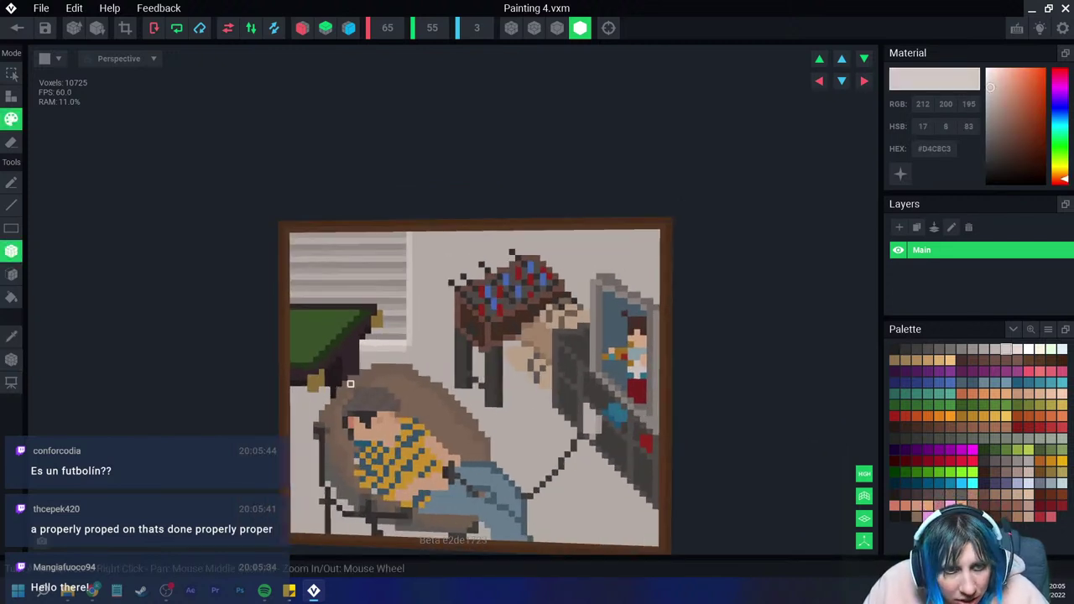
scroll(379, 380, up, 1)
drag(336, 379, 432, 372)
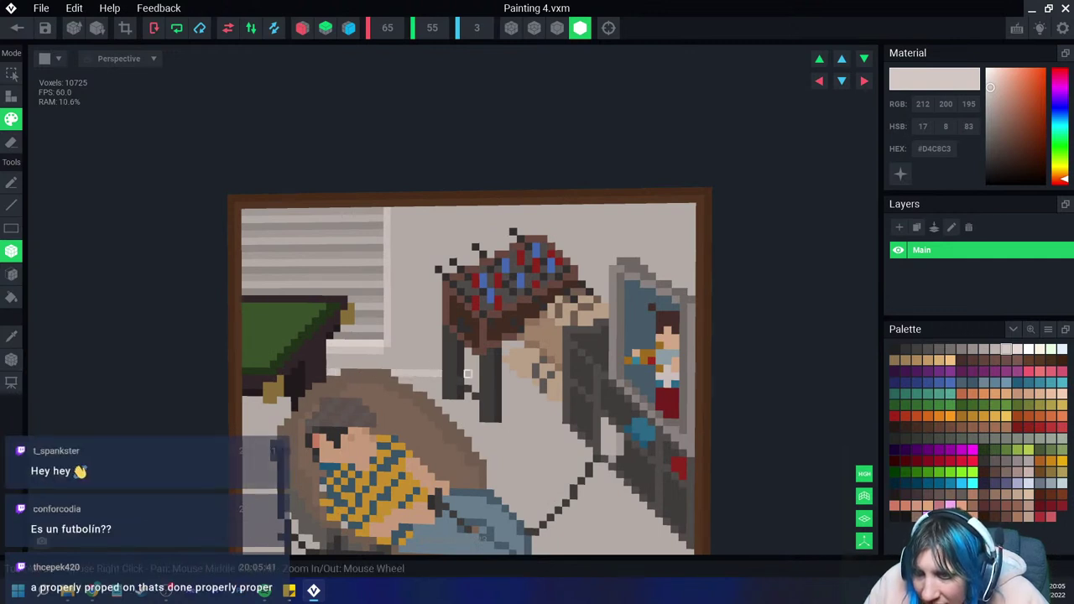
drag(467, 374, 498, 374)
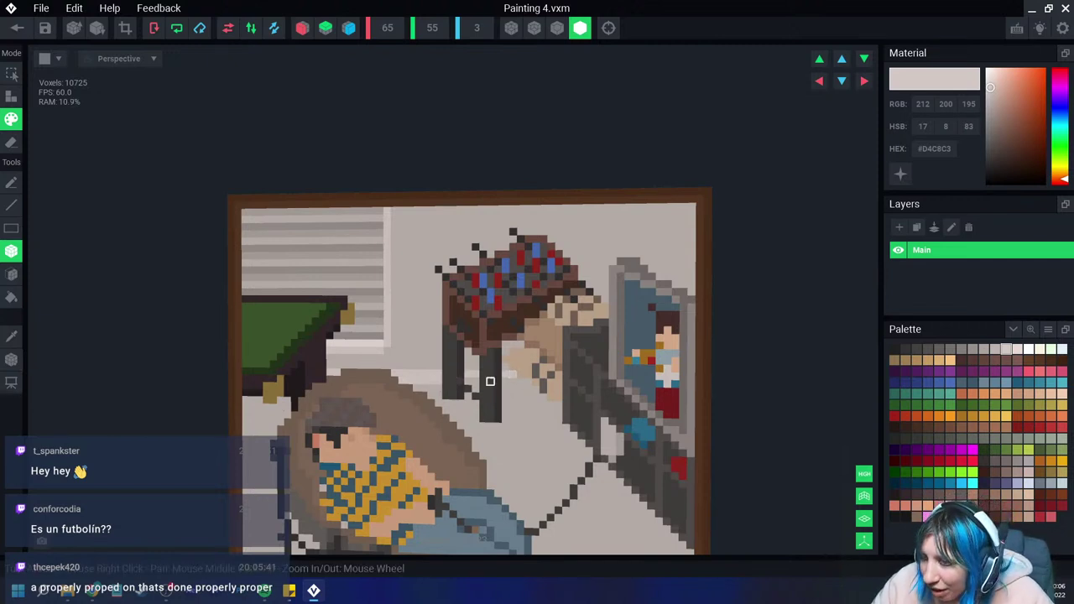
drag(491, 379, 527, 382)
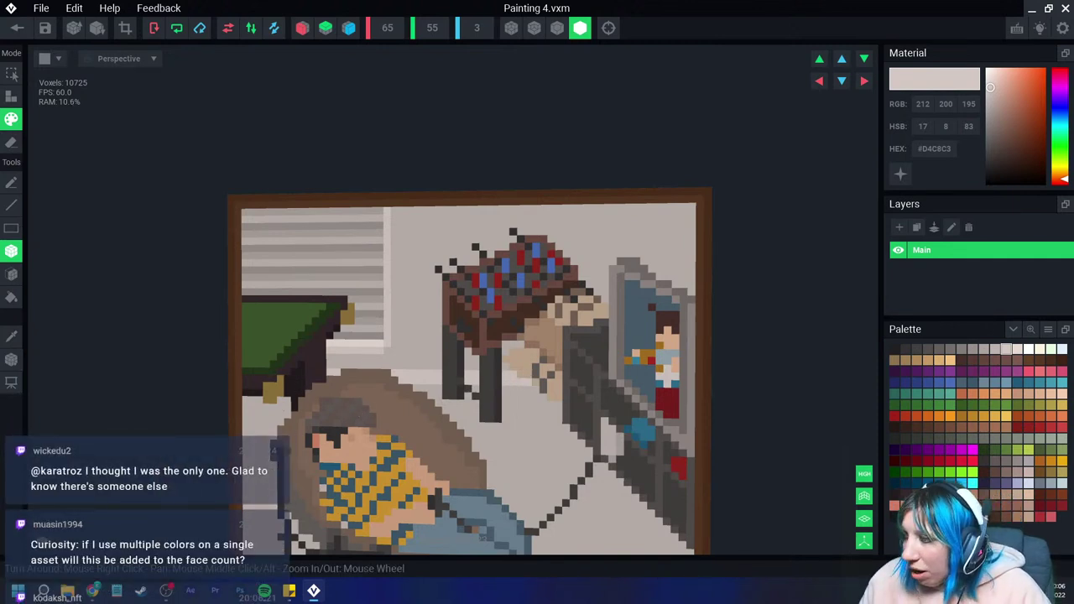
Step: Patch a leg voxel darkest grey and draw two vertical #615858 window-frame lines from the top
click(983, 360)
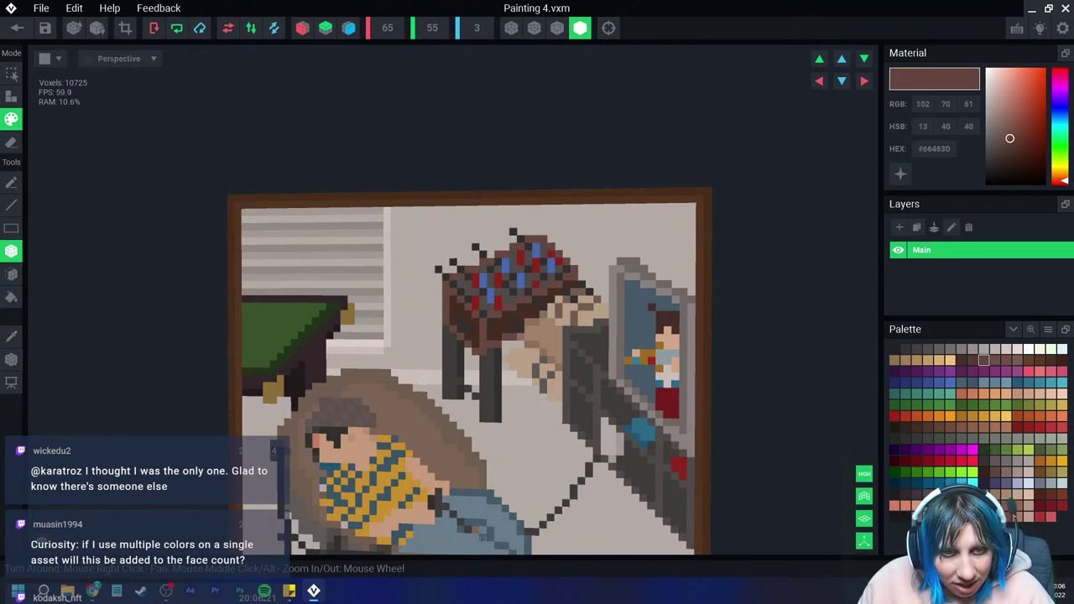
alt+click(467, 344)
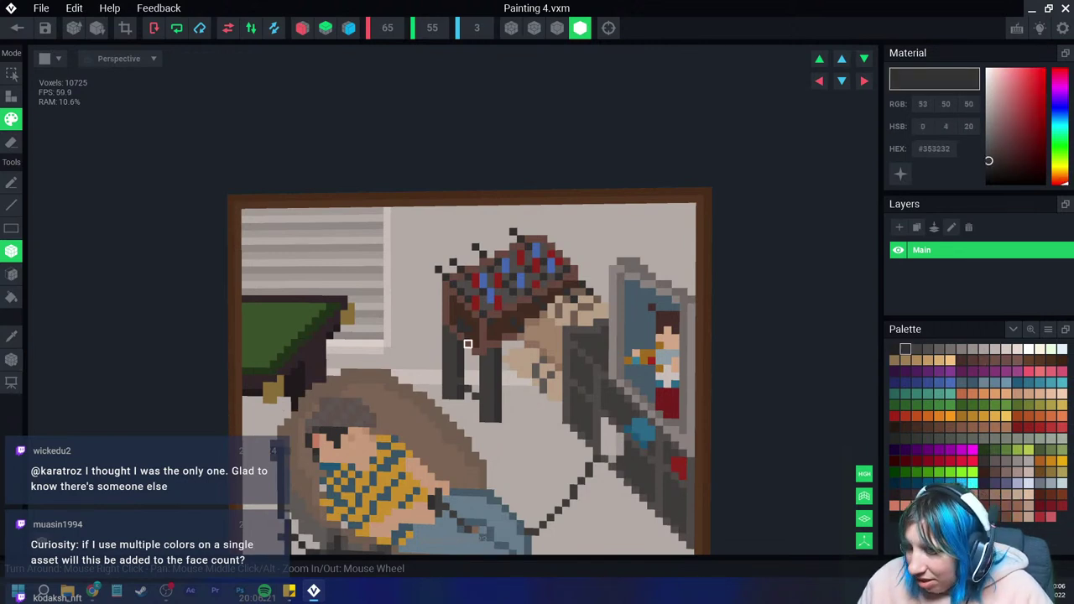
click(445, 380)
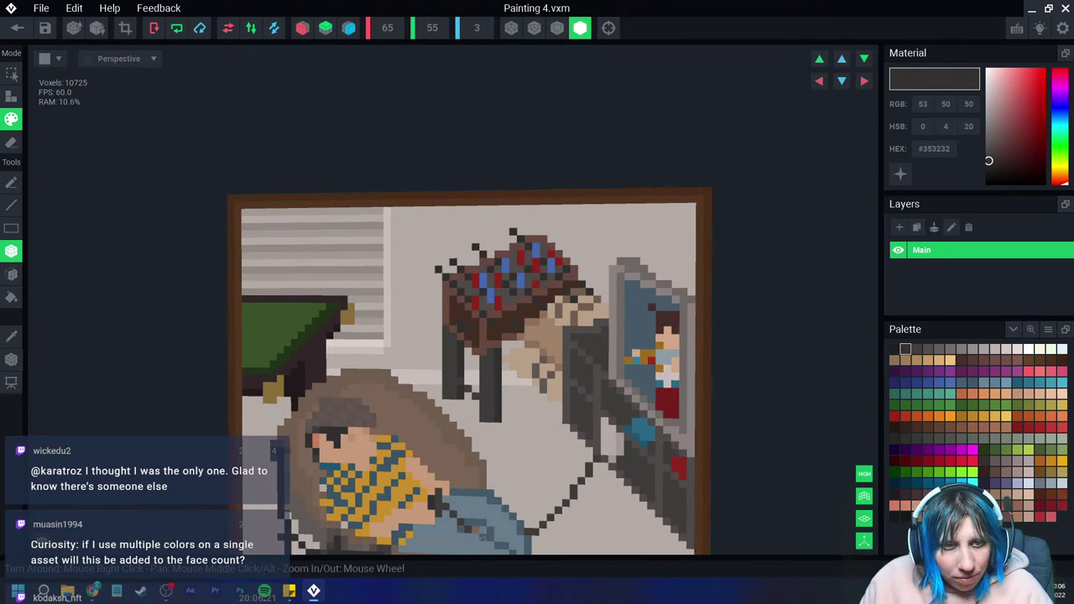
alt+click(475, 410)
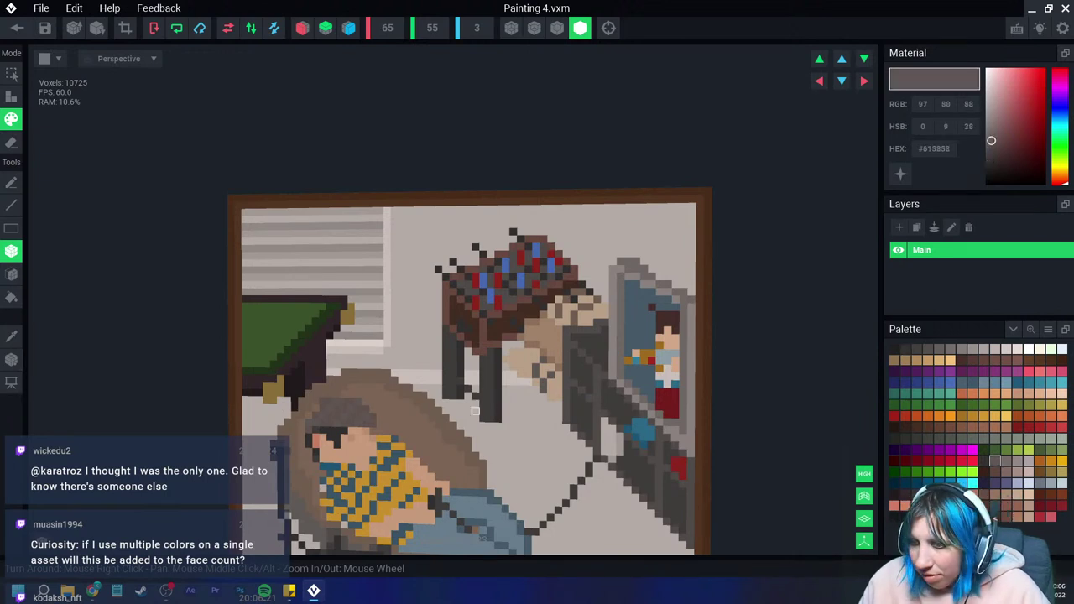
drag(424, 380, 425, 209)
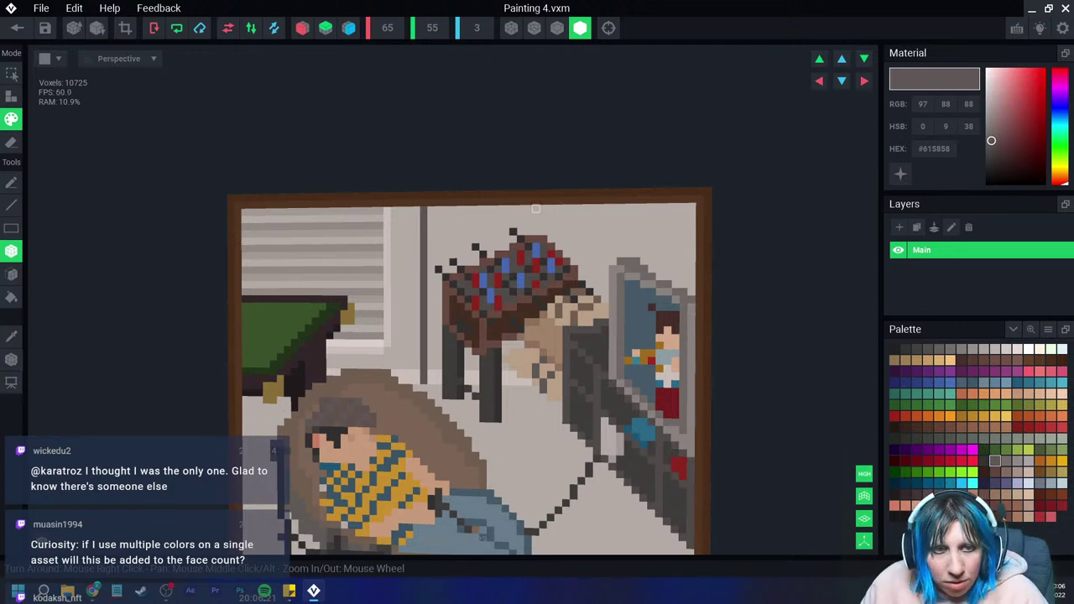
drag(498, 209, 497, 245)
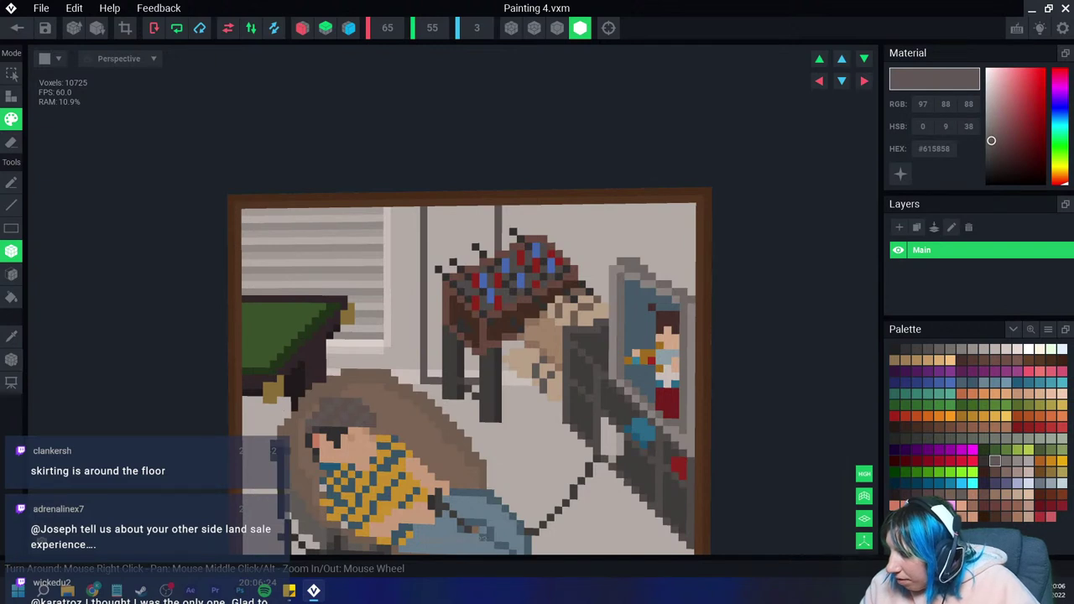
Step: Fill the window area between the frame lines with pale blue #BFD1D7
click(1051, 483)
key(f)
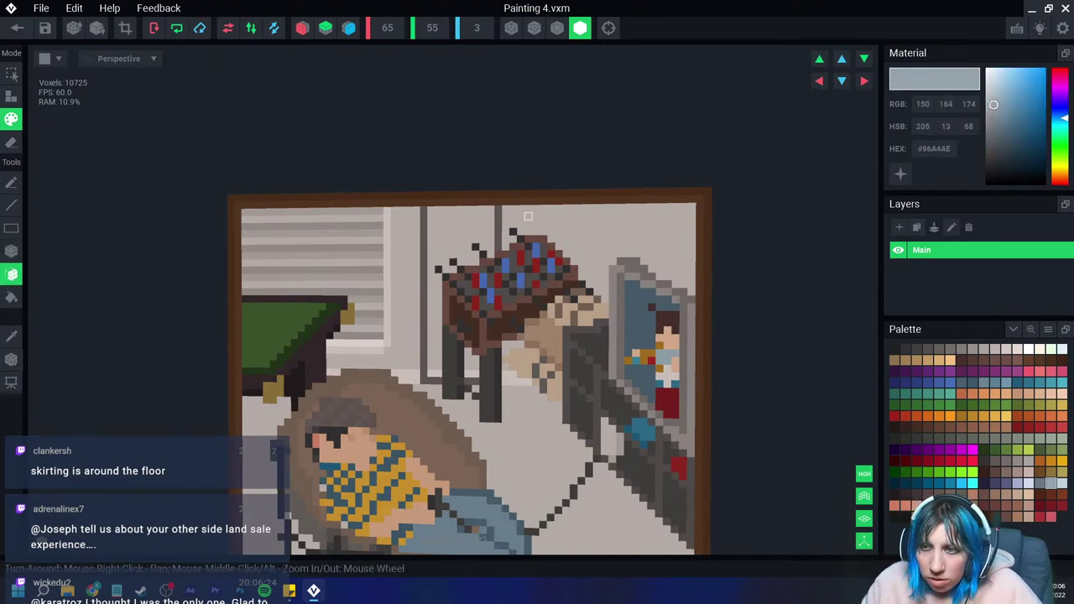
click(468, 231)
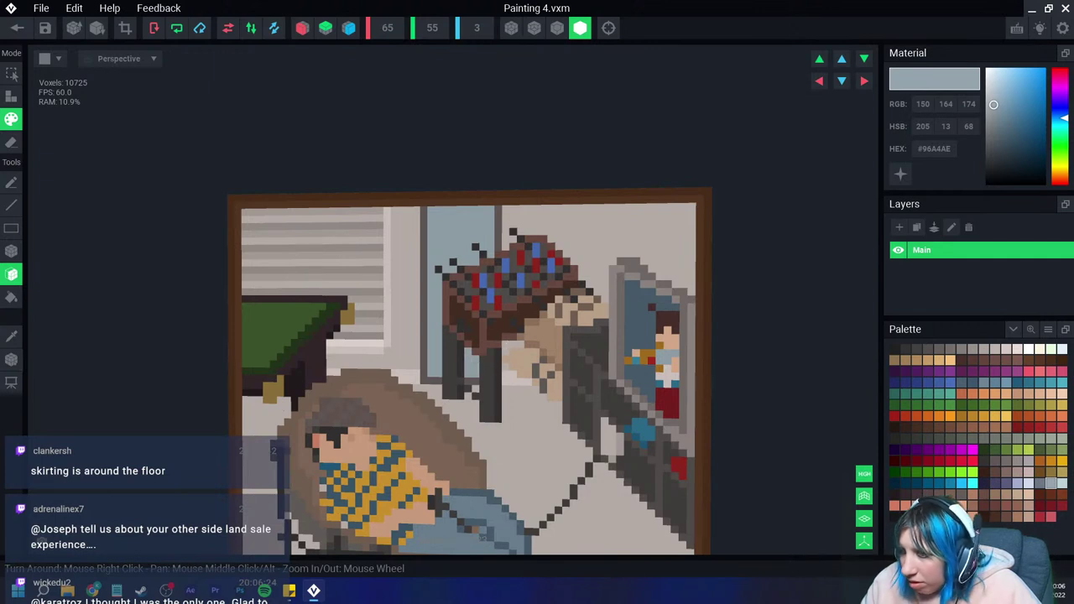
Step: Pencil a lighter blue diagonal glint near the top of the window
click(1061, 483)
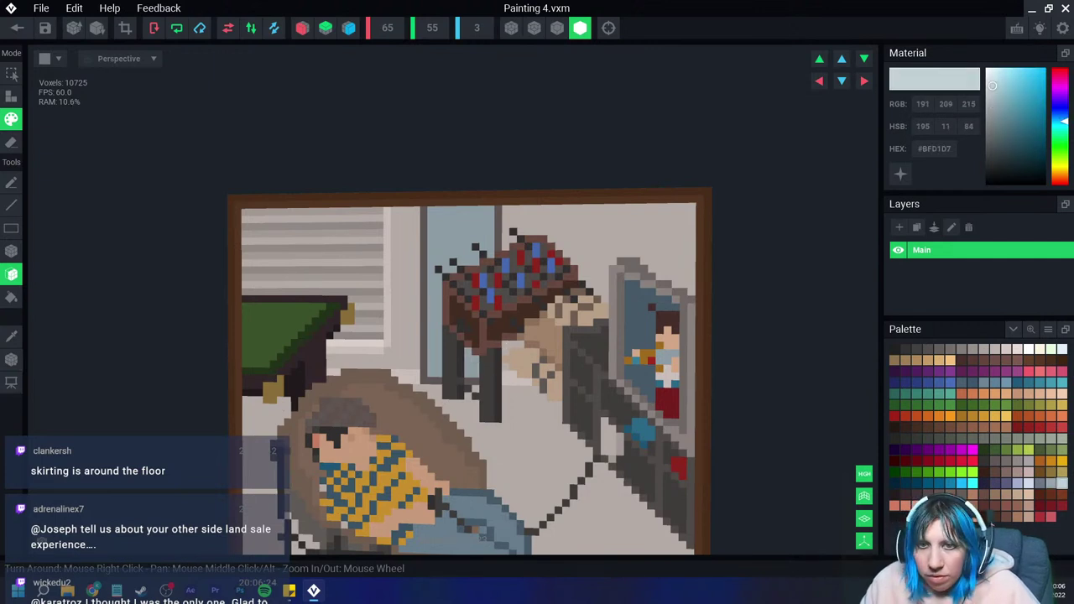
click(11, 183)
drag(437, 224, 454, 240)
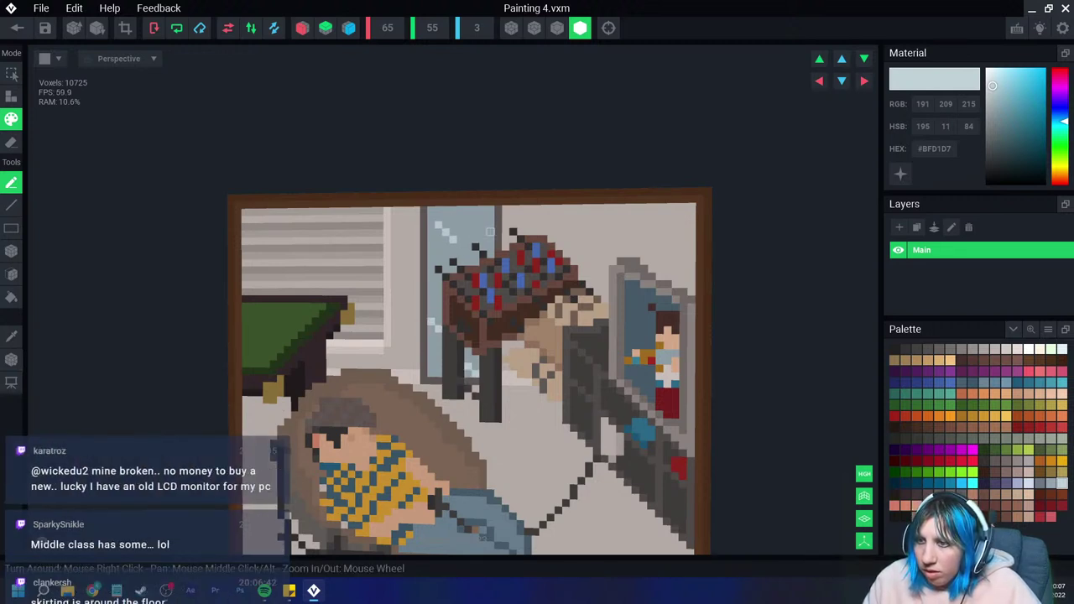
scroll(500, 343, down, 2)
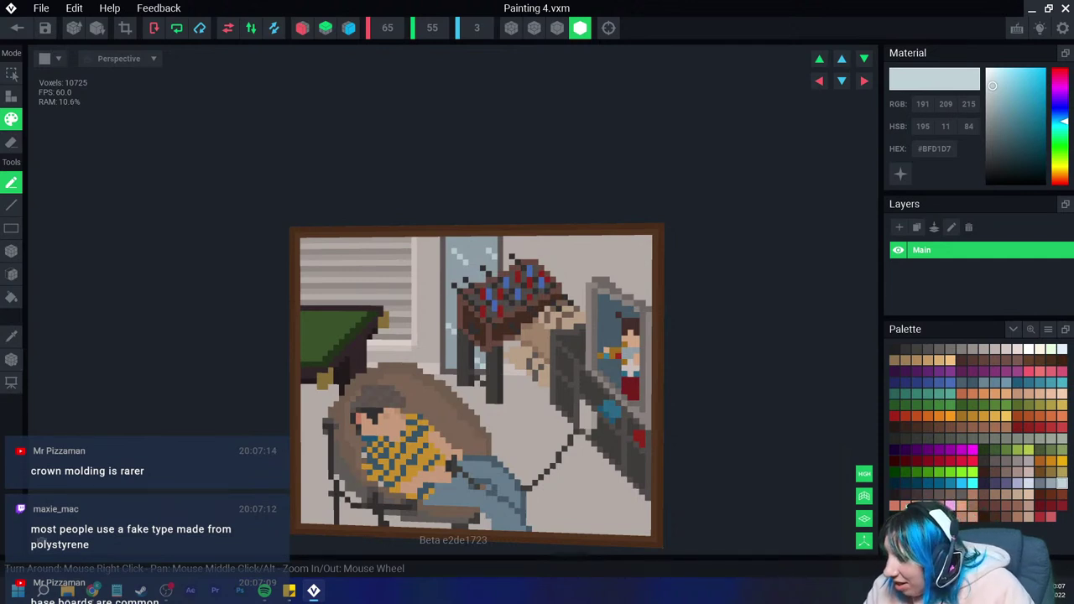
Step: Fill the upper-right wall and the strip between blinds and window with gold
click(1061, 471)
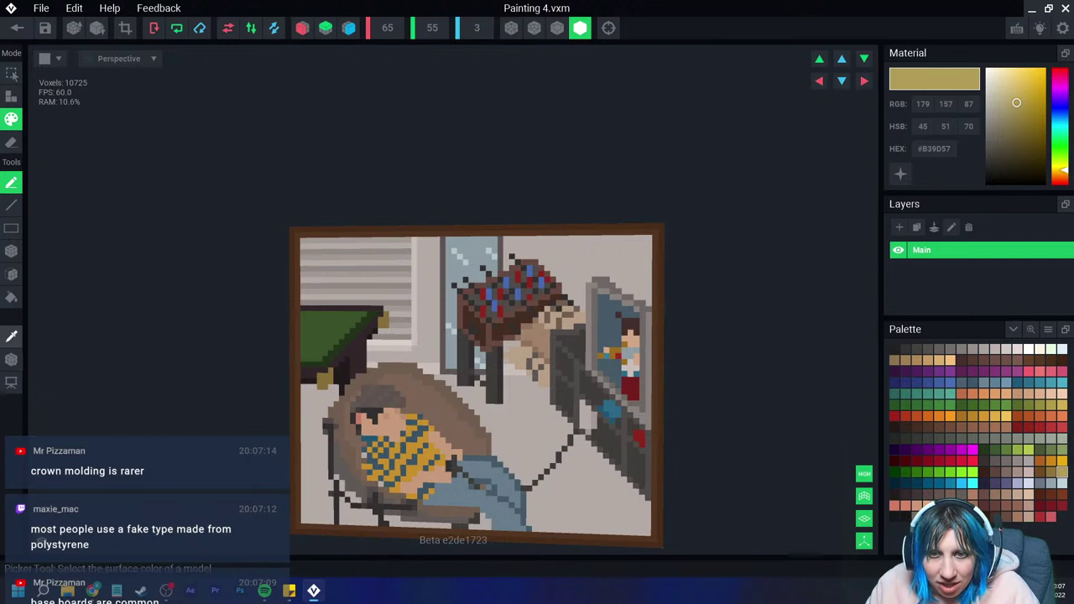
click(579, 260)
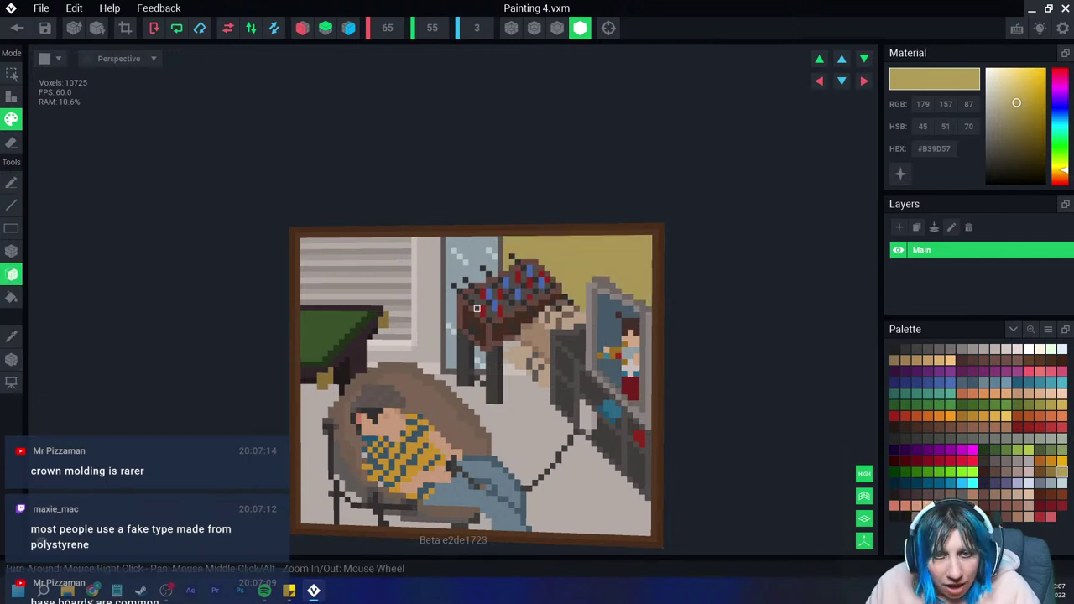
click(1010, 97)
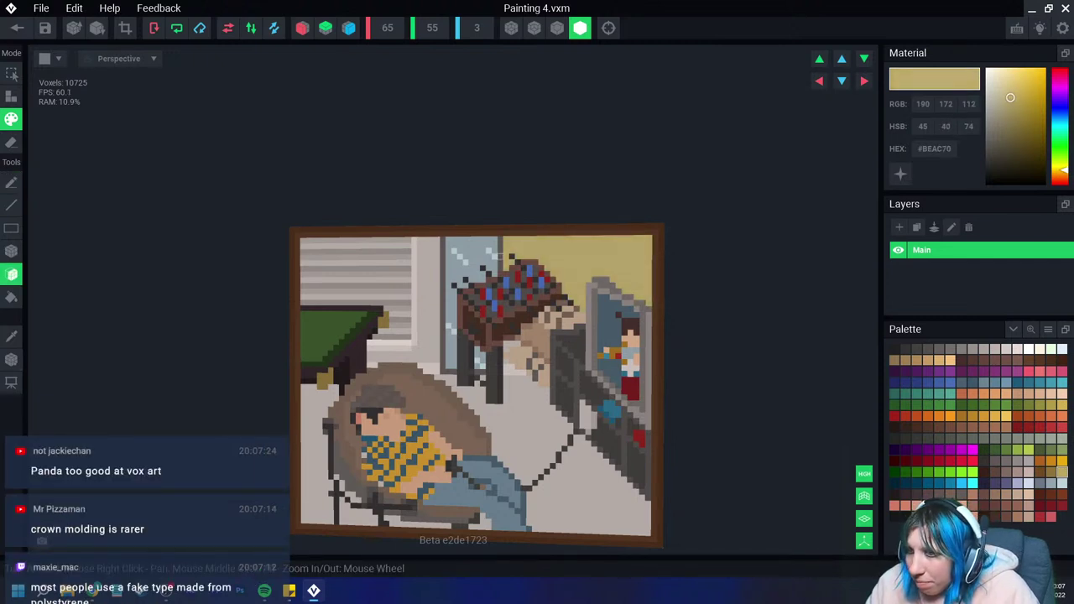
click(425, 309)
Step: Restore the wall colour from its pasted hex code, then resample the yellow and shift it to #B8A978
scroll(483, 395, down, 2)
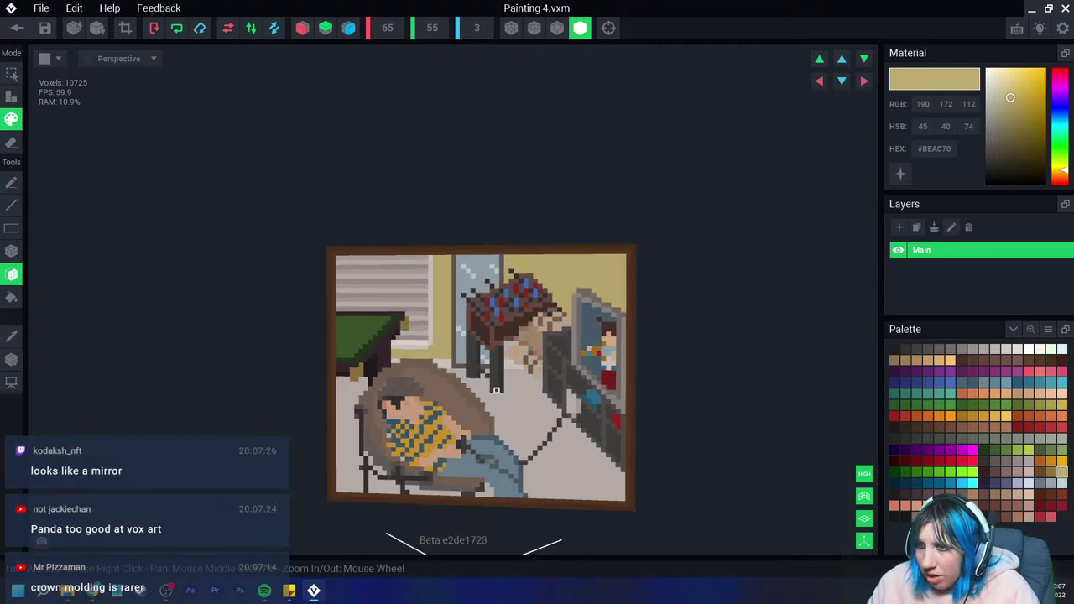
scroll(502, 361, up, 2)
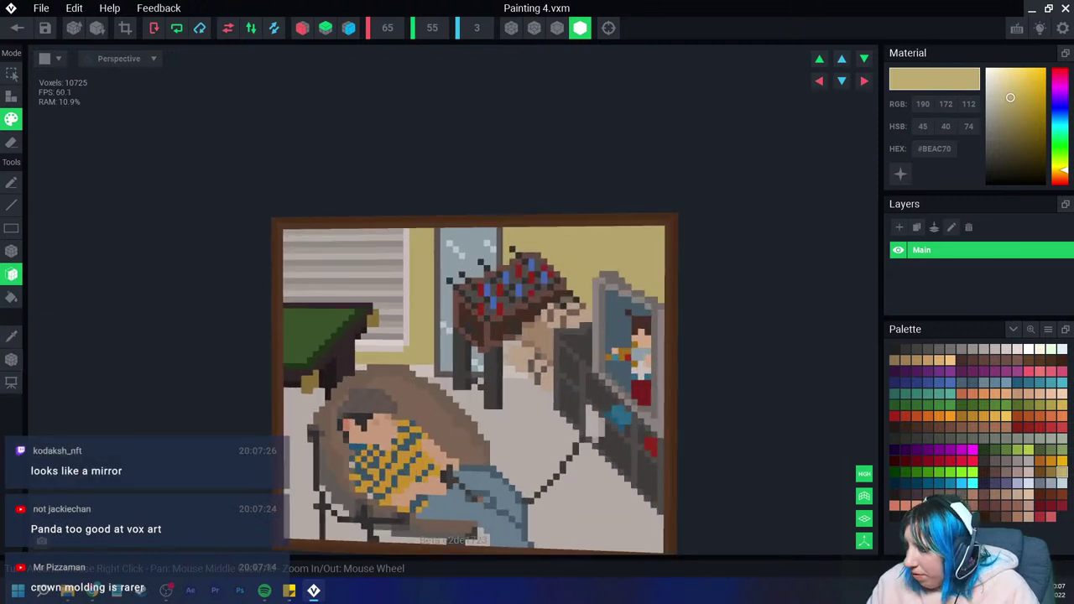
right_click(934, 148)
click(952, 178)
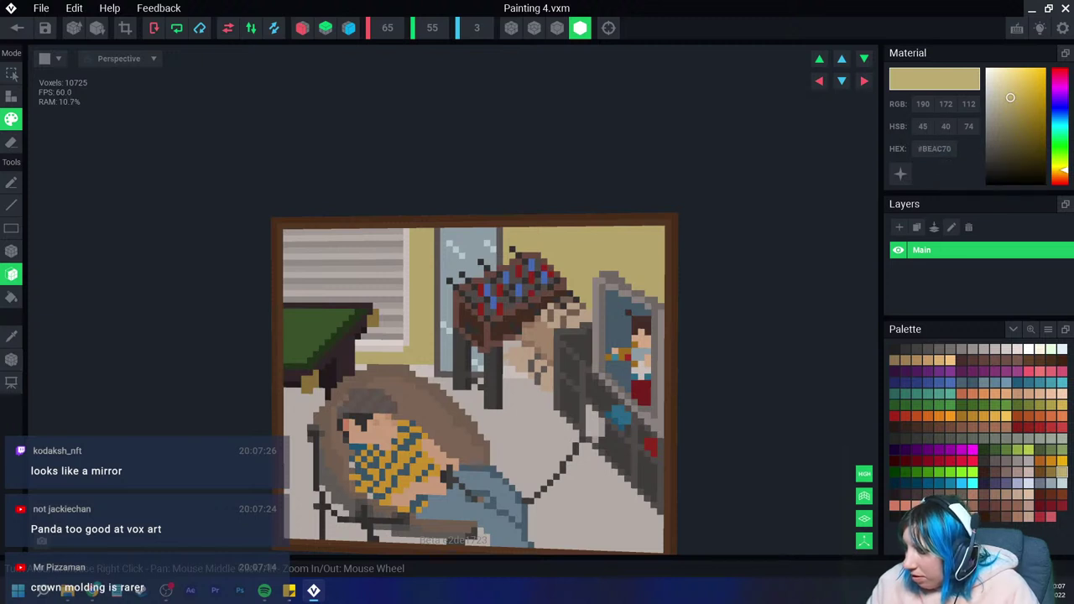
right_click(933, 148)
click(952, 177)
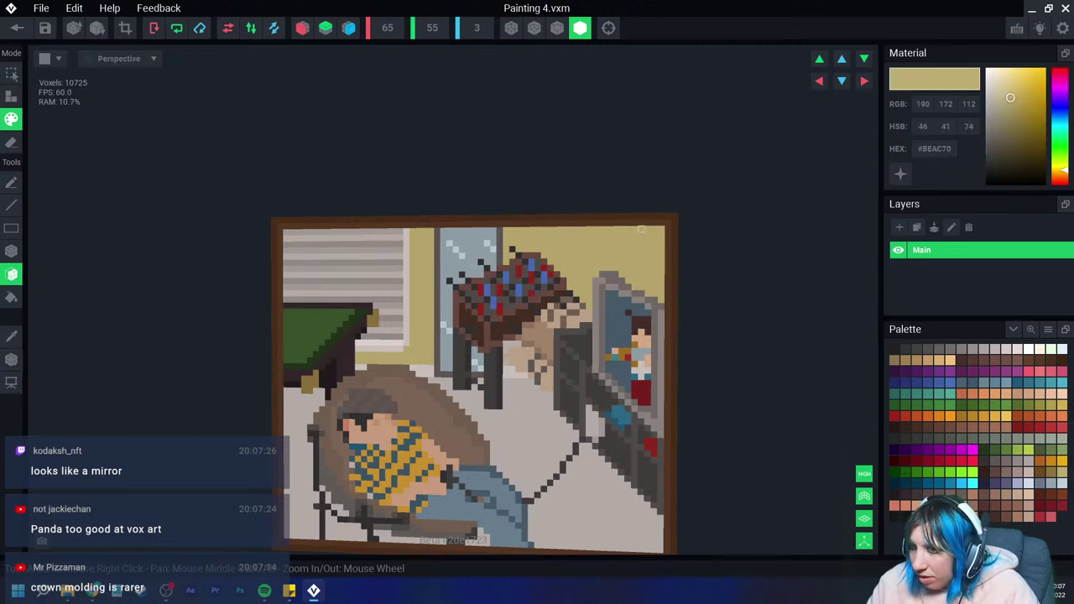
key(f)
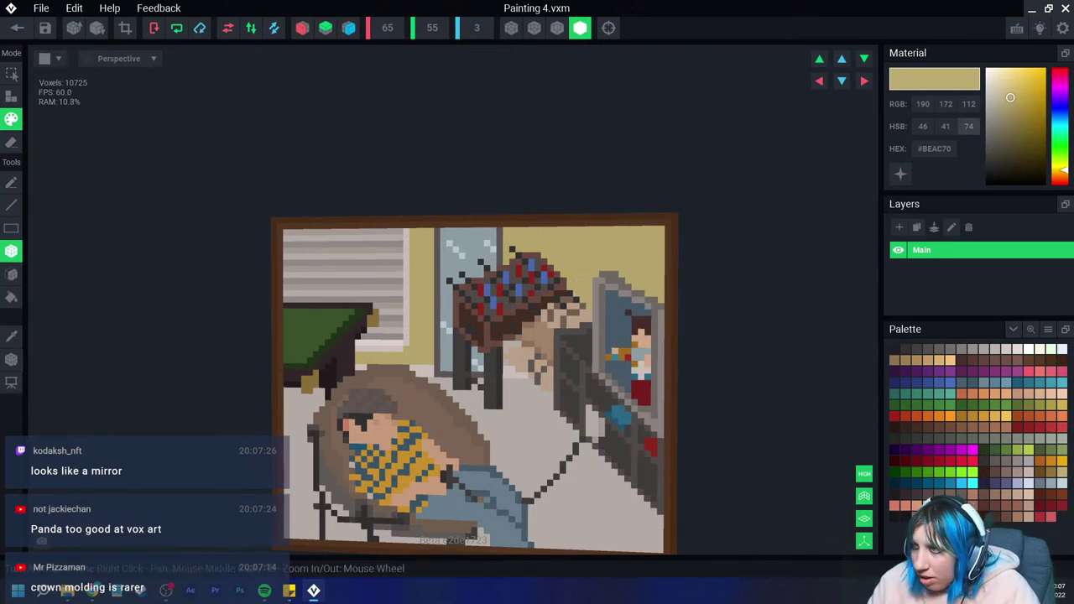
alt+click(575, 252)
alt+click(575, 252)
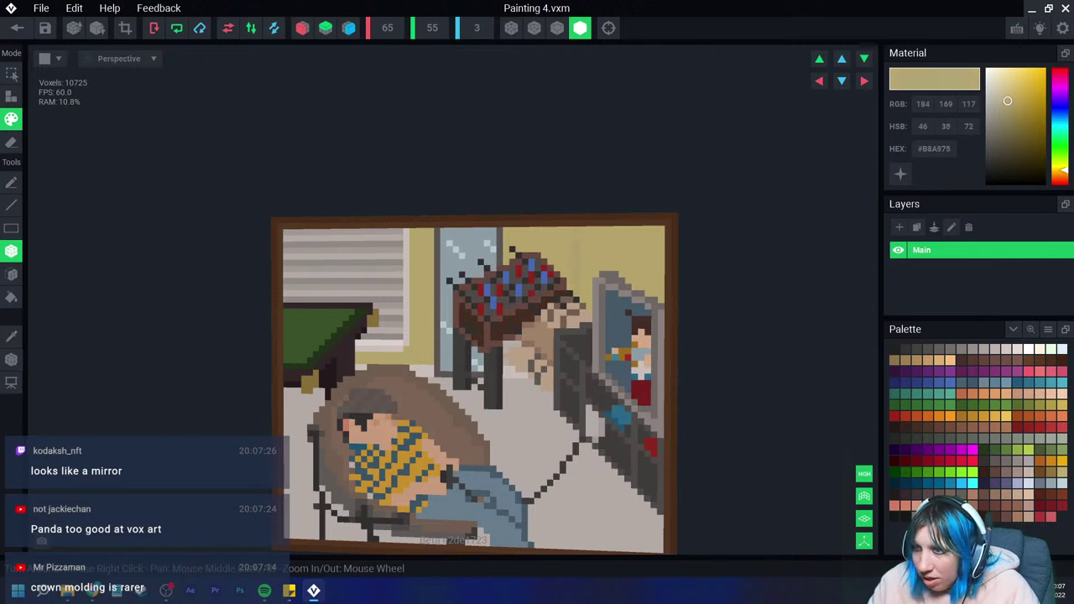
scroll(506, 368, down, 2)
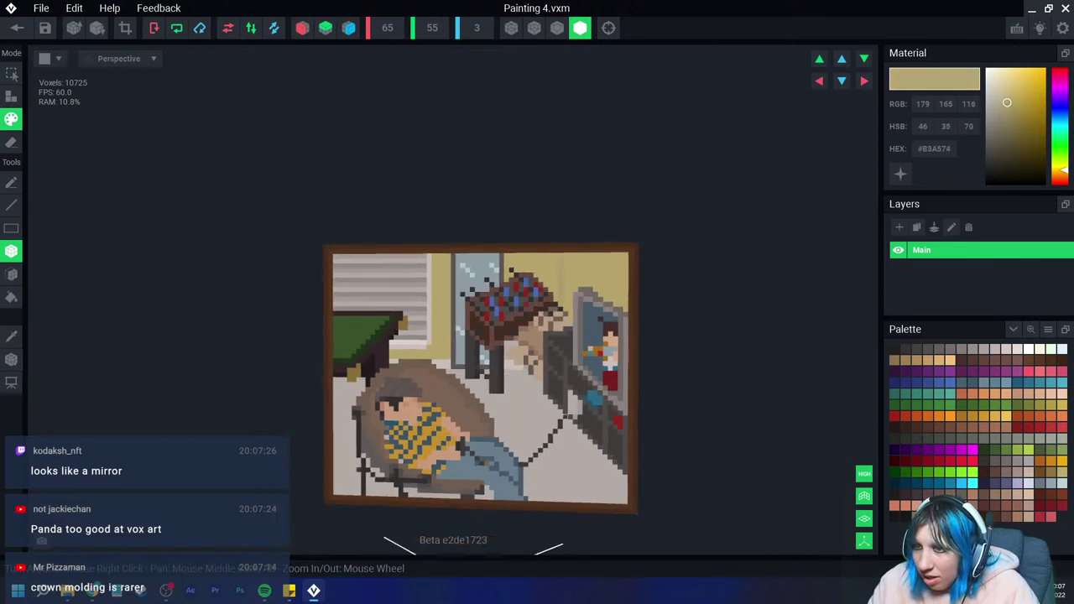
scroll(520, 394, down, 2)
scroll(554, 416, up, 1)
scroll(572, 429, up, 2)
scroll(572, 429, up, 1)
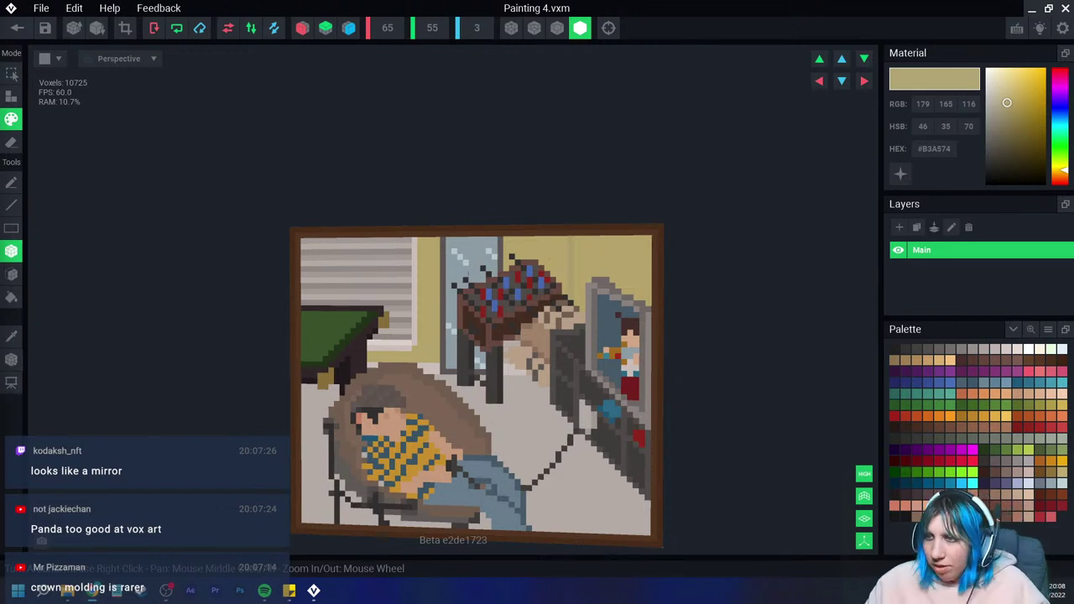
right_drag(463, 355, 465, 354)
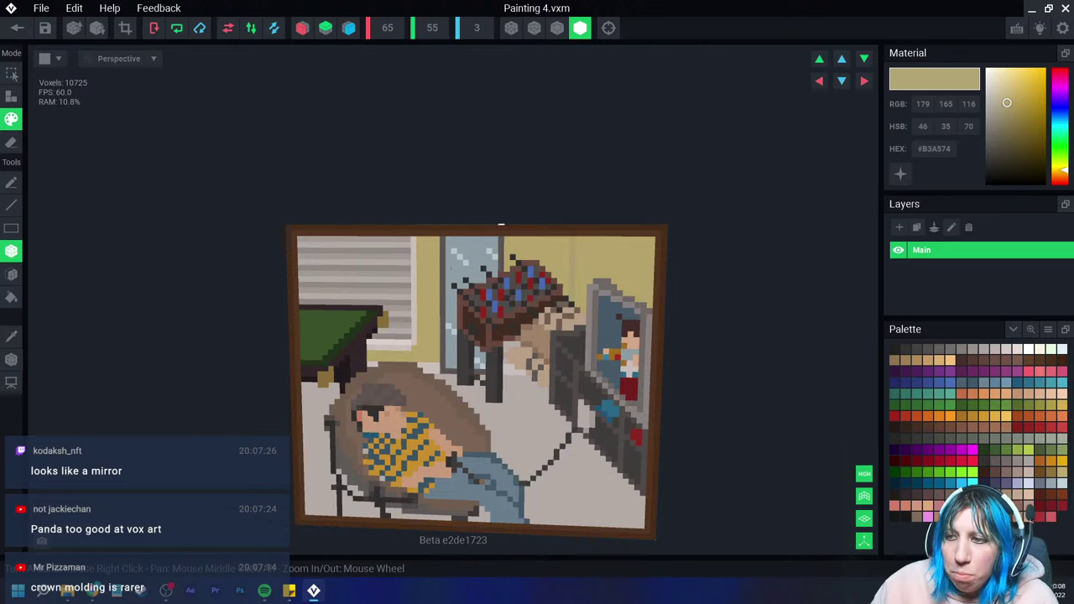
right_drag(476, 297, 481, 302)
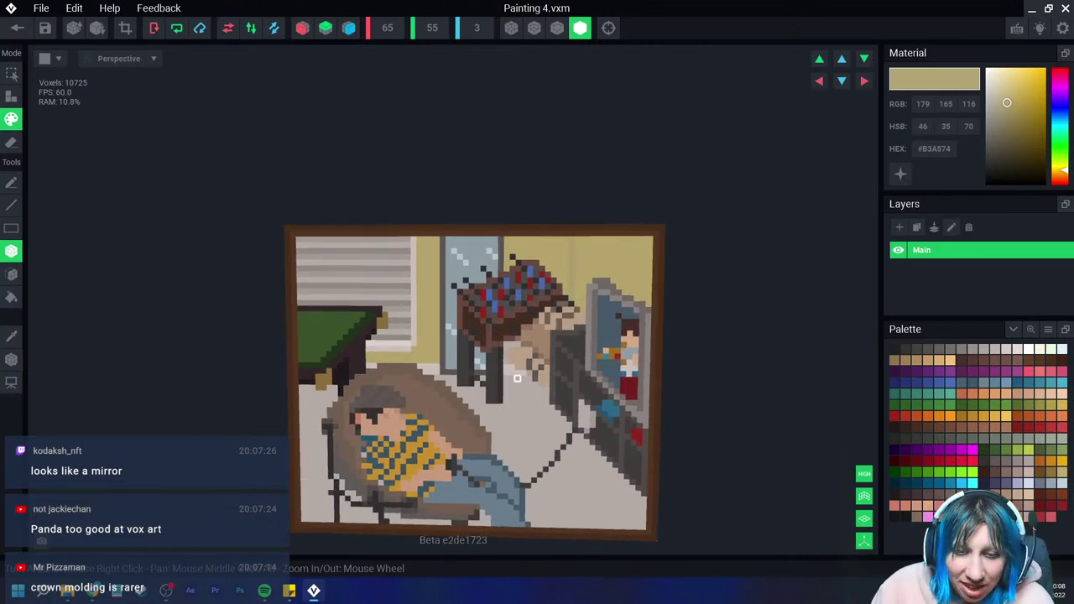
scroll(541, 424, up, 2)
scroll(542, 423, up, 3)
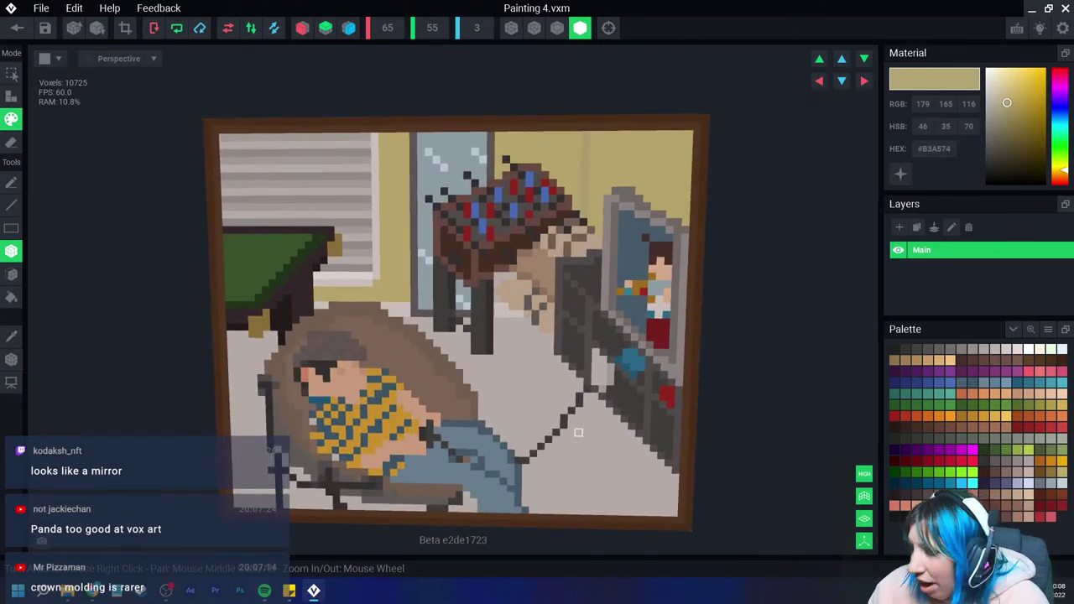
Step: Repaint the centre, right and left floor pale peach and fill the upper-right wall pale grey #BEB4AF
alt+click(537, 298)
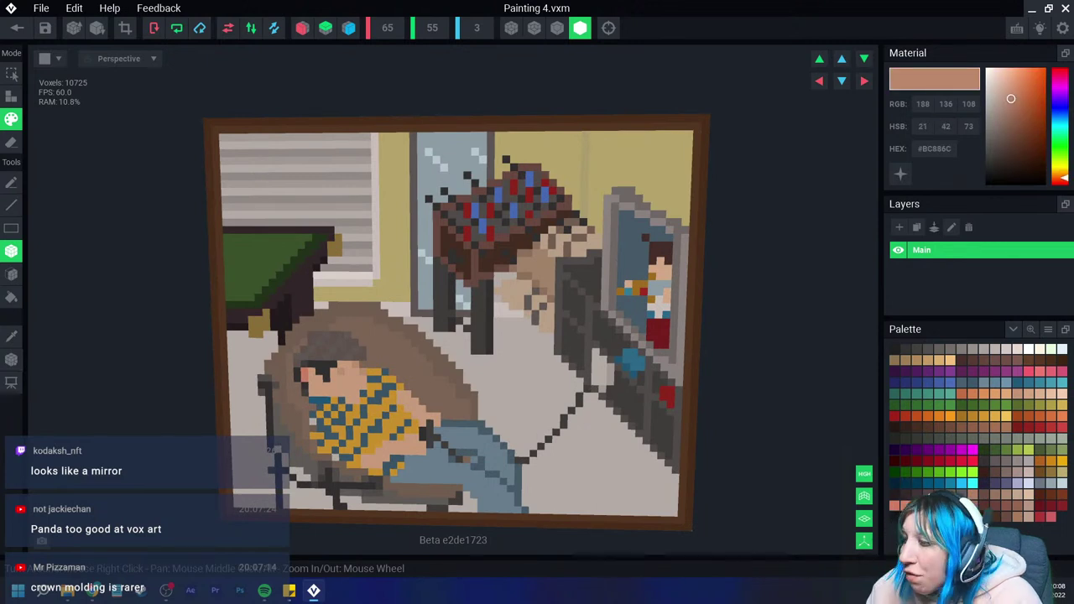
alt+click(459, 424)
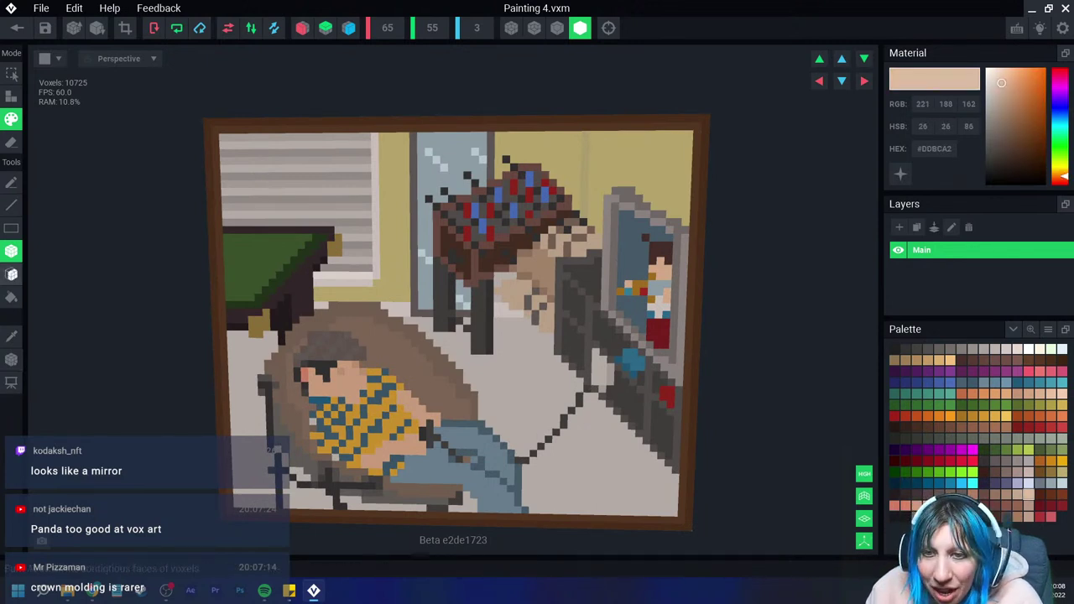
click(519, 417)
click(577, 483)
click(415, 480)
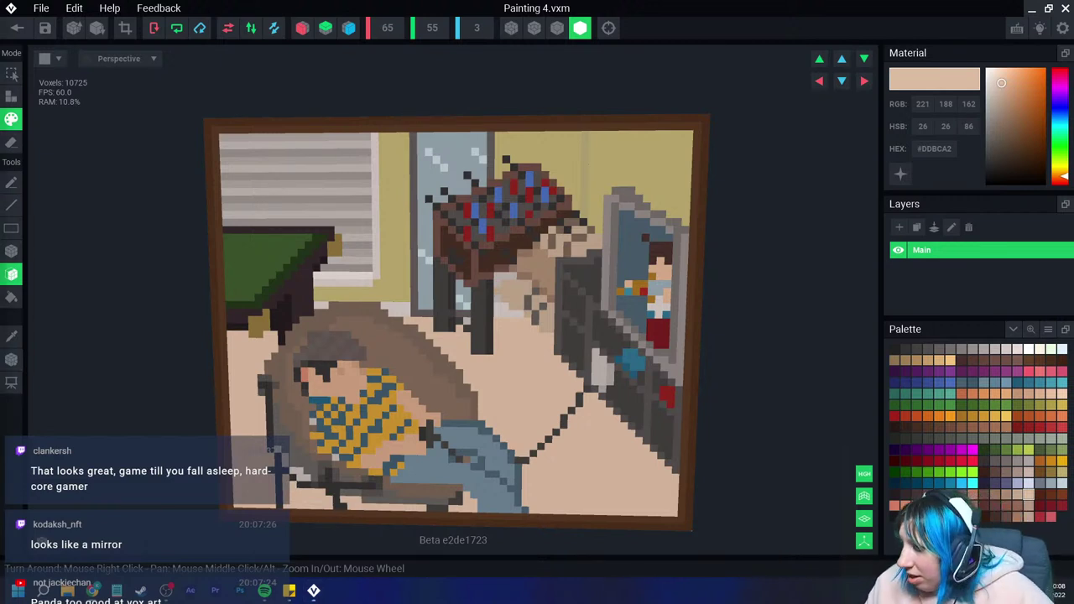
click(995, 349)
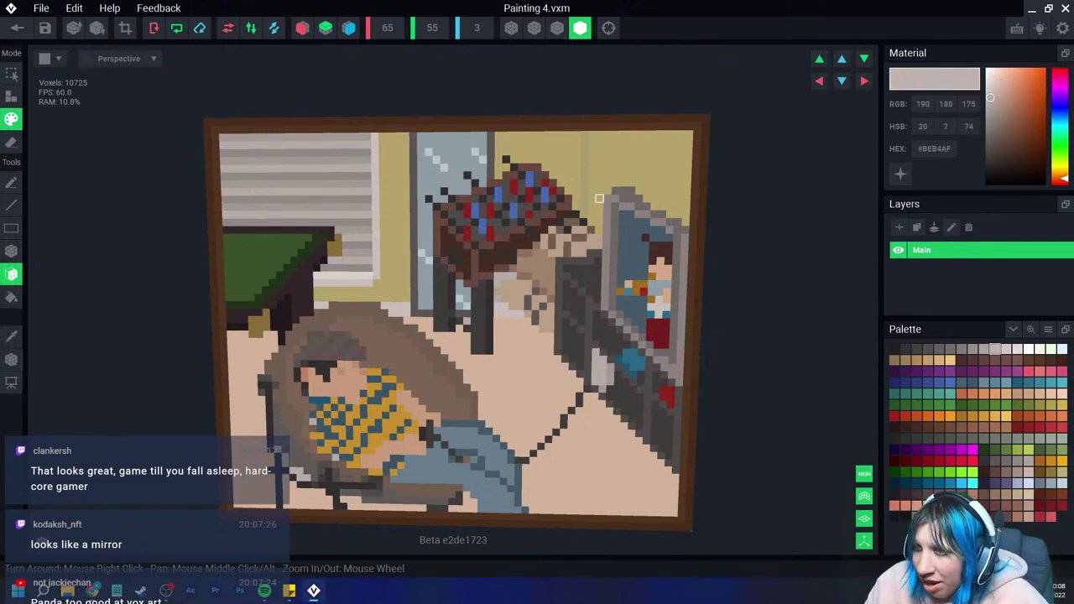
click(599, 199)
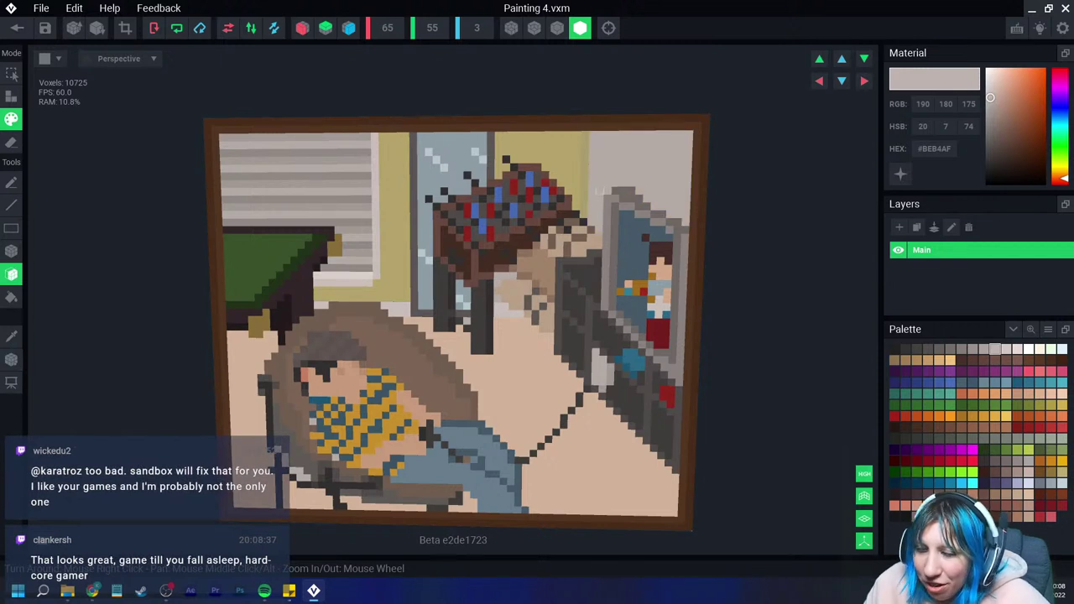
Step: Undo the grey wall fill, then paint a light grey stroke and a dark red #95271F vertical line
key(ctrl+z)
key(4)
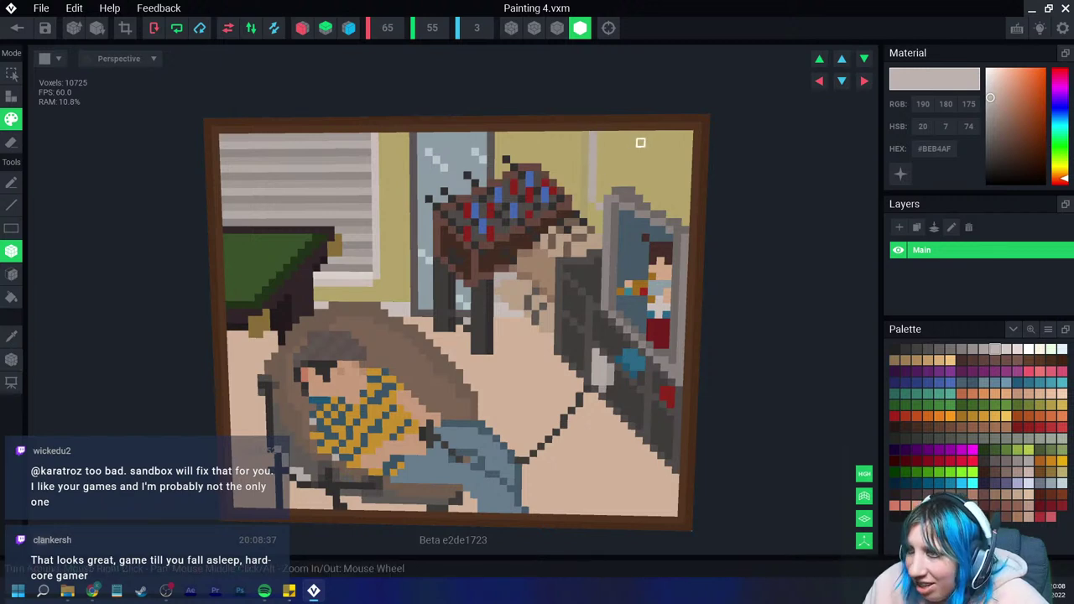
drag(640, 142, 639, 190)
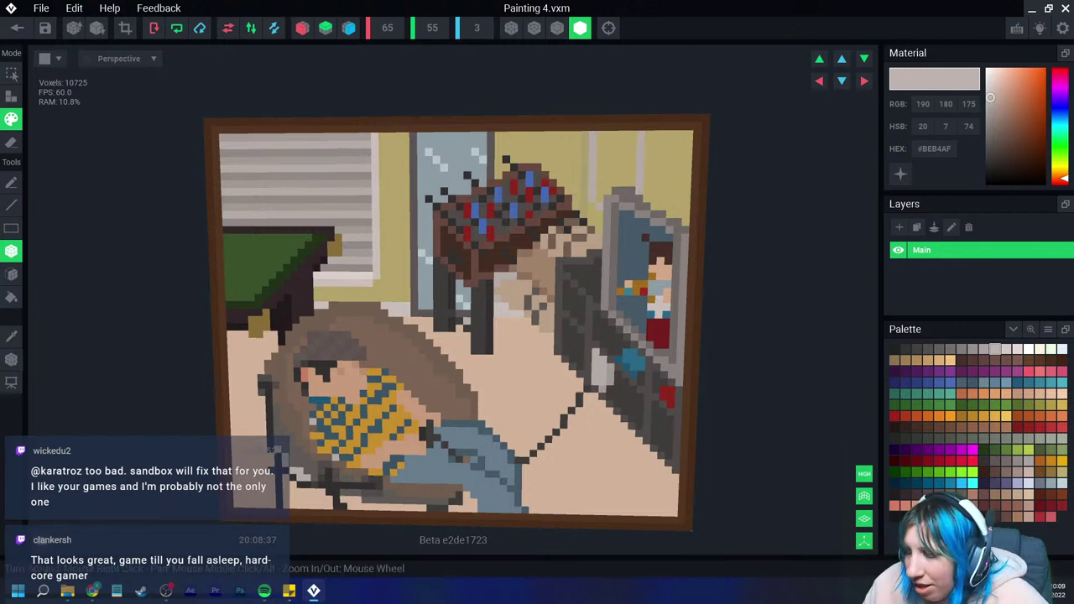
click(1028, 427)
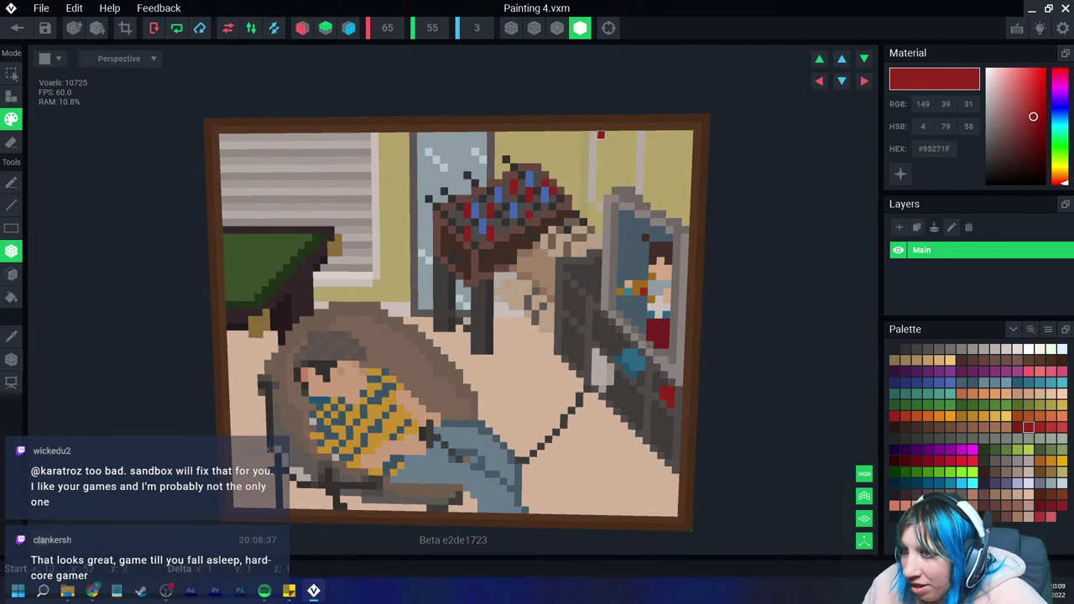
drag(601, 132, 599, 199)
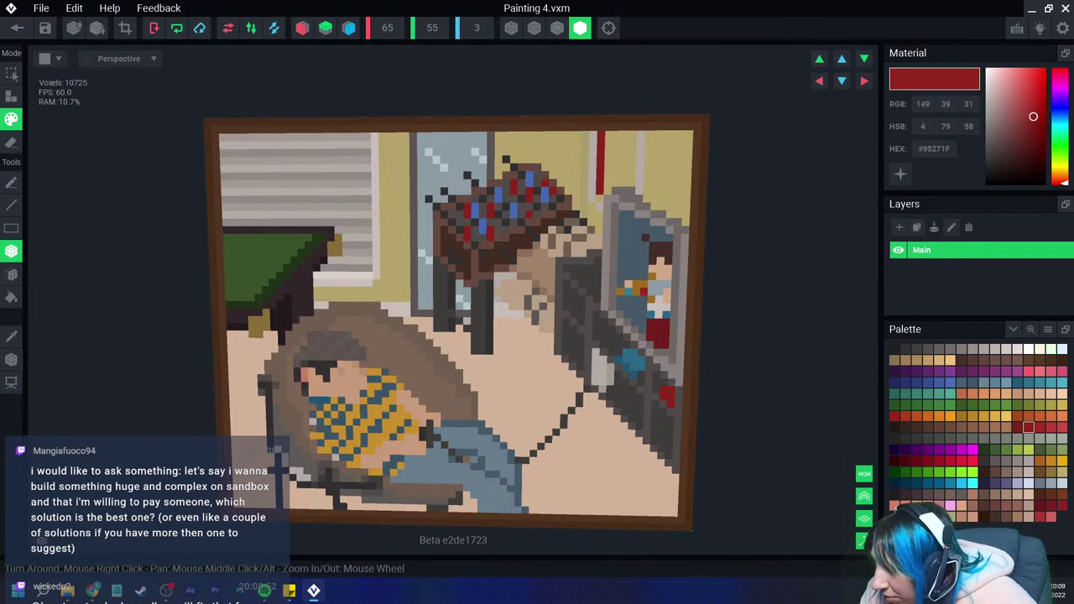
Step: Select slate-purple #464364 and sketch the first voxels of a small object on the floor by the cord
click(1017, 383)
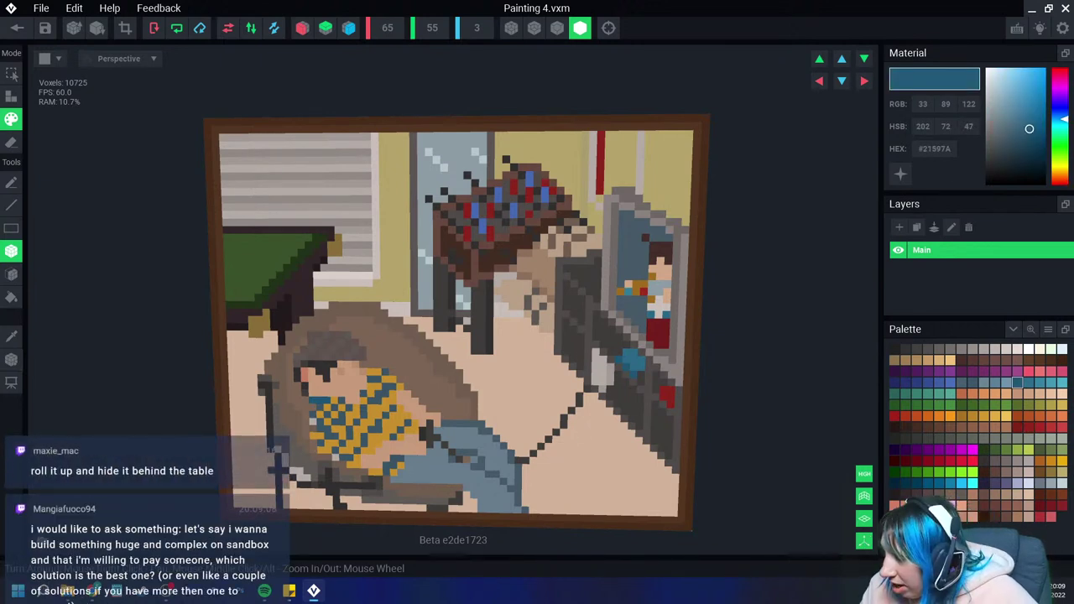
click(973, 382)
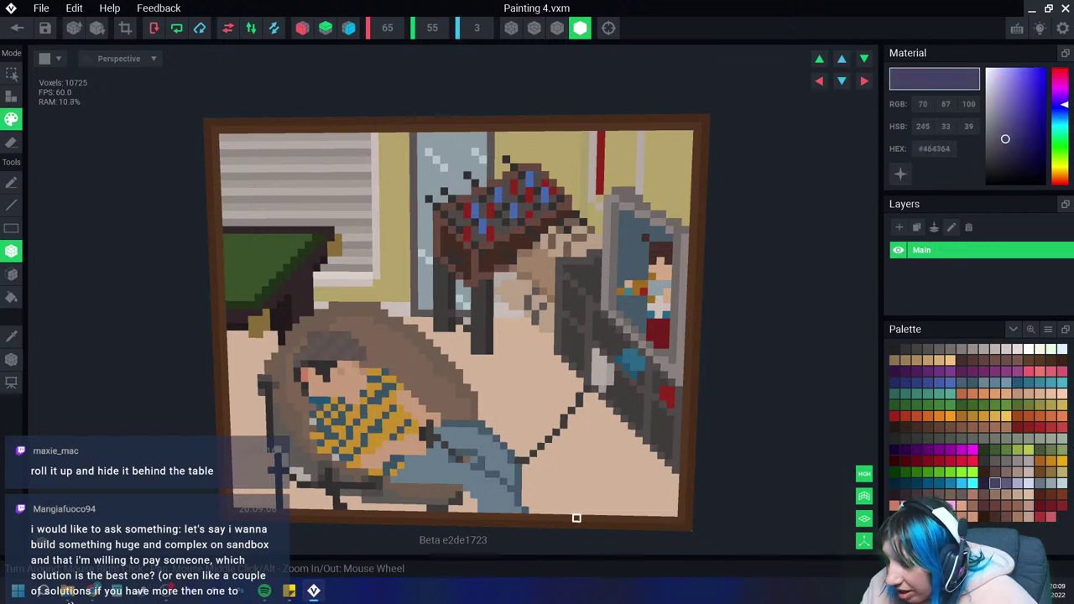
click(994, 483)
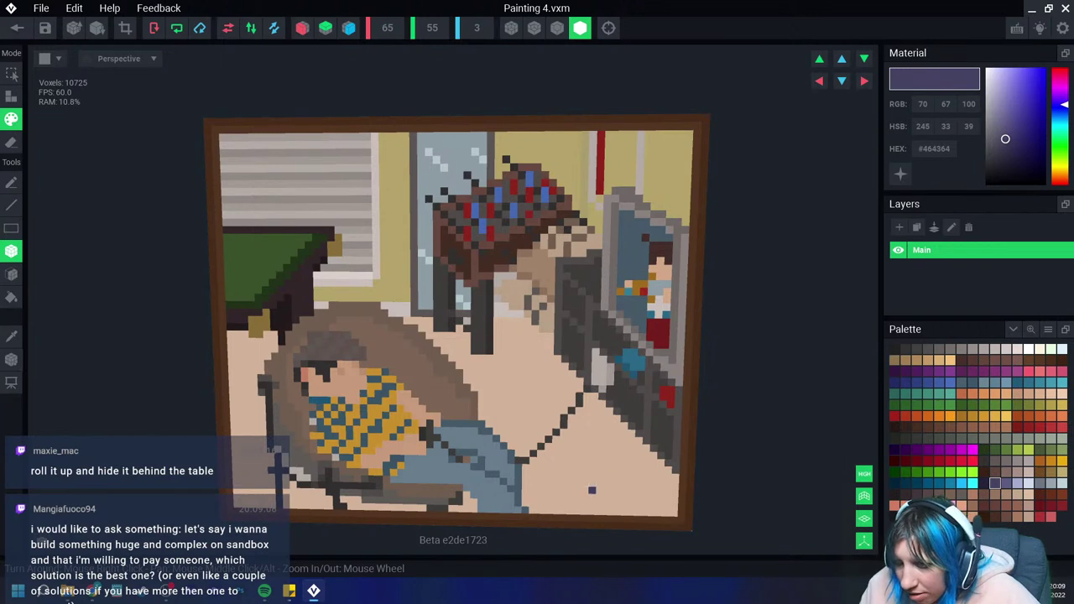
drag(577, 476, 599, 489)
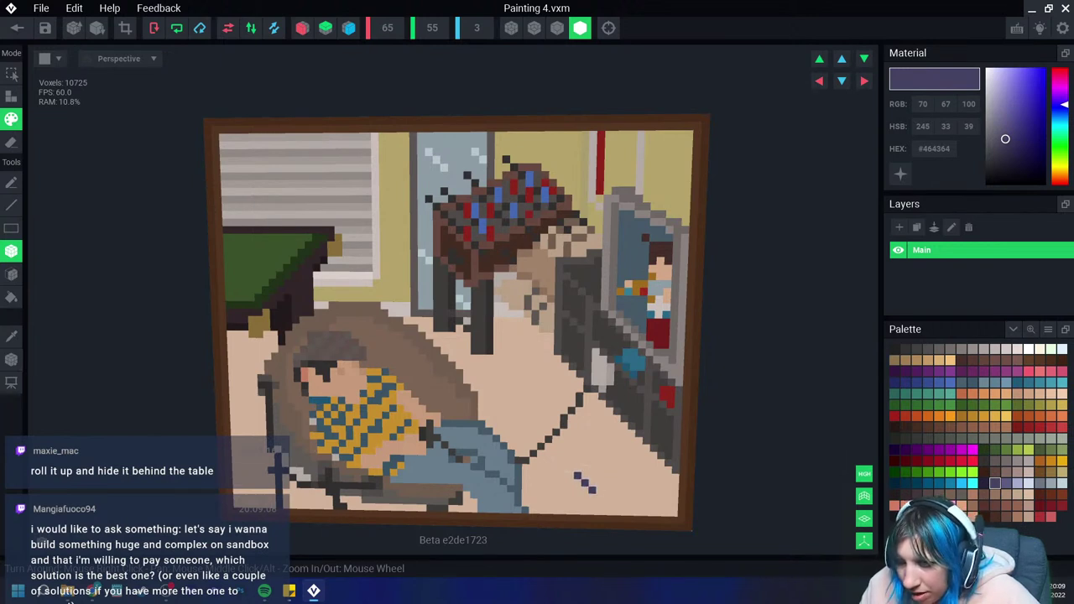
click(597, 462)
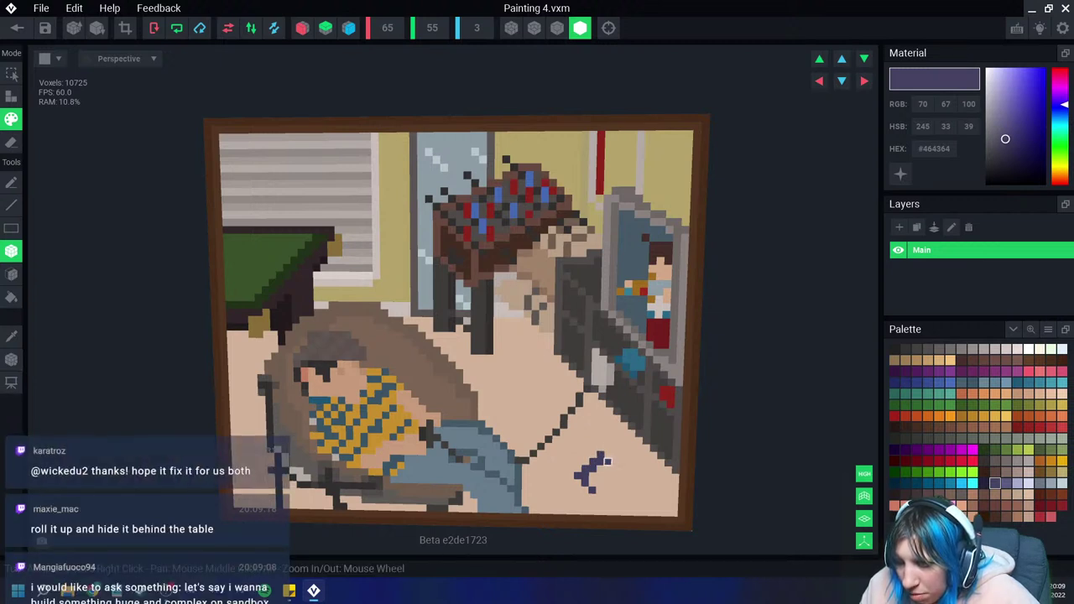
click(613, 471)
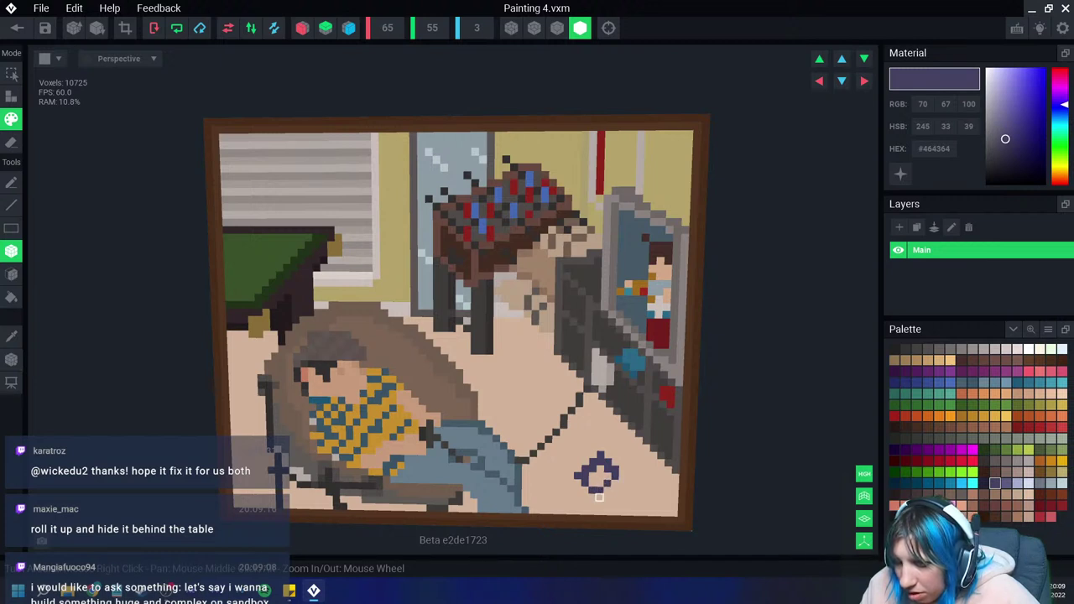
key(ctrl+z)
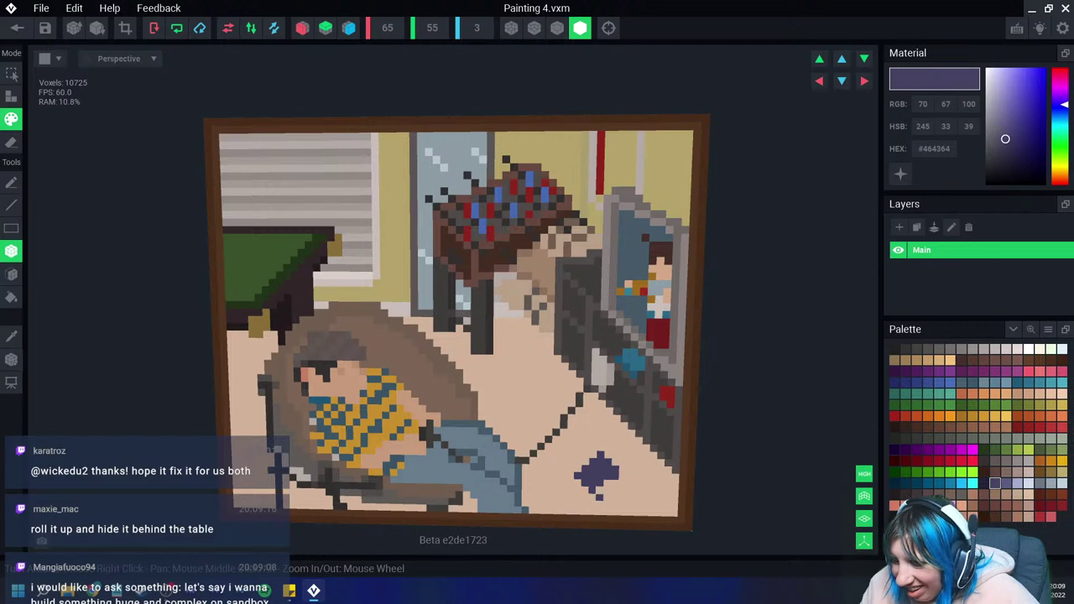
scroll(591, 497, up, 2)
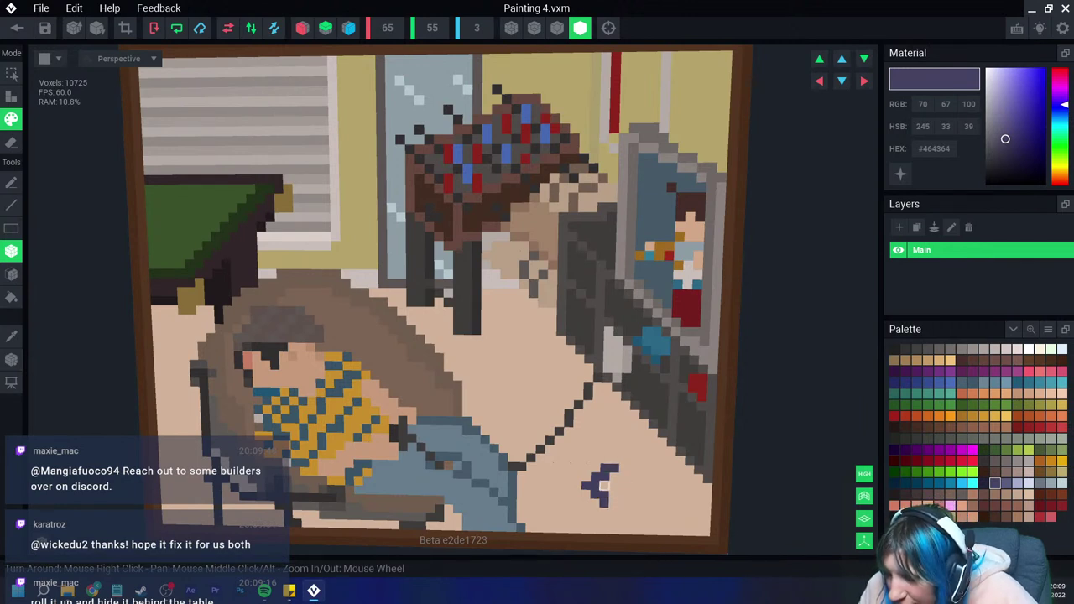
click(613, 490)
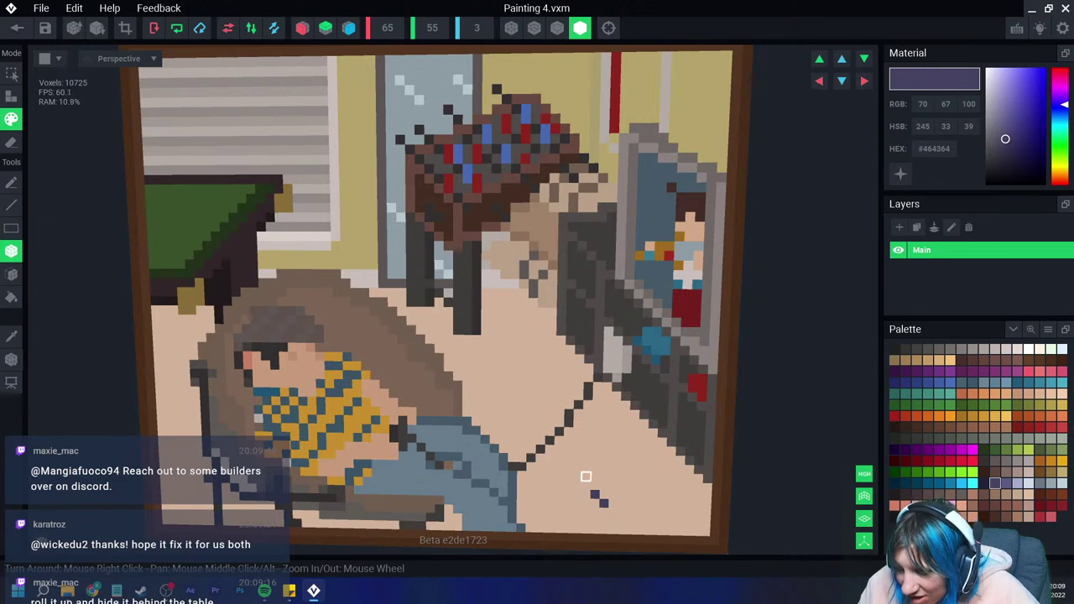
Step: Complete the purple diamond outline, undoing a stray purple bar along the way
drag(586, 476, 591, 472)
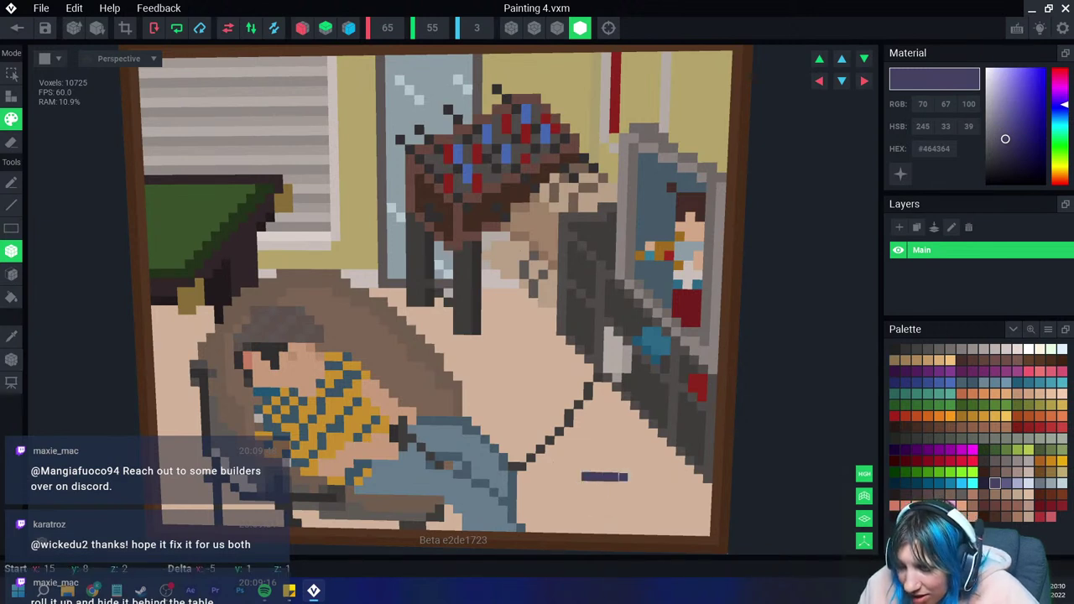
drag(613, 476, 628, 477)
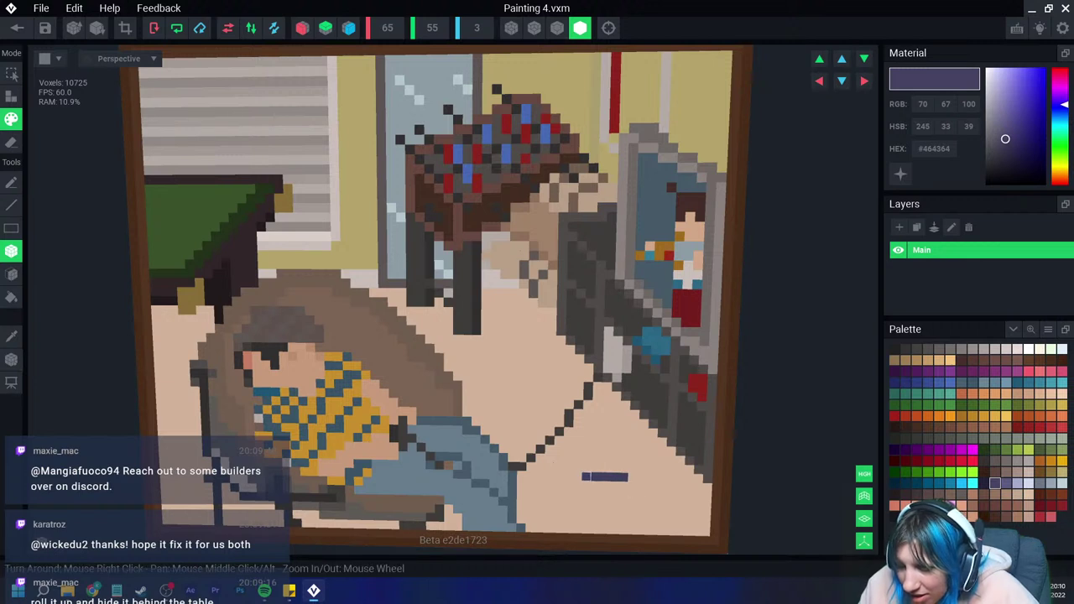
key(ctrl+z)
drag(595, 467, 586, 476)
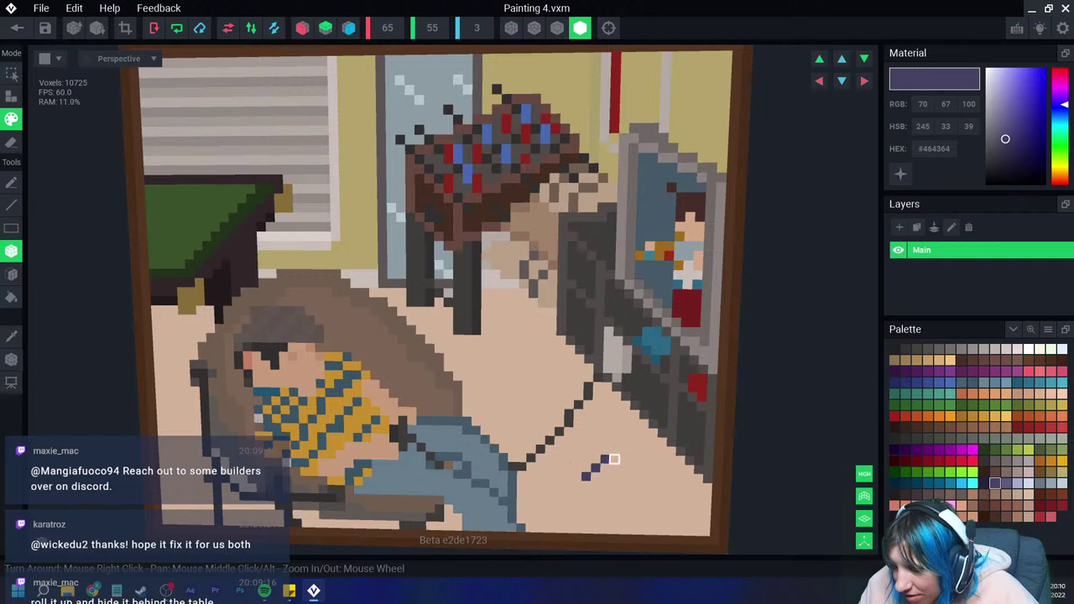
click(613, 459)
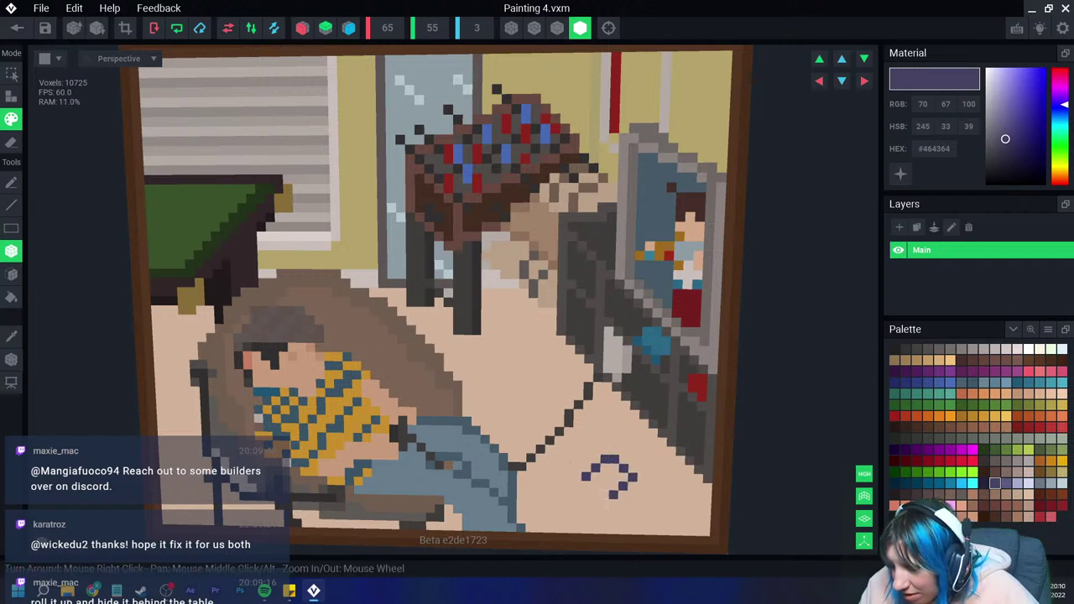
mouse_move(577, 485)
mouse_down()
mouse_move(594, 502)
mouse_move(613, 477)
mouse_up()
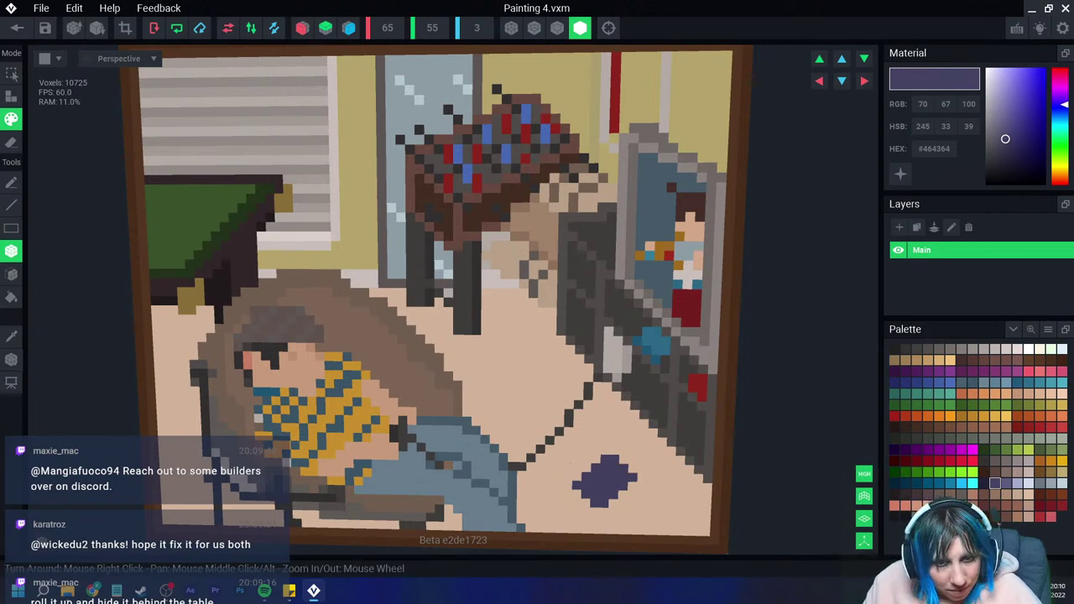
Step: Paint dark red and yellow voxels onto the top of the purple floor object
click(1050, 505)
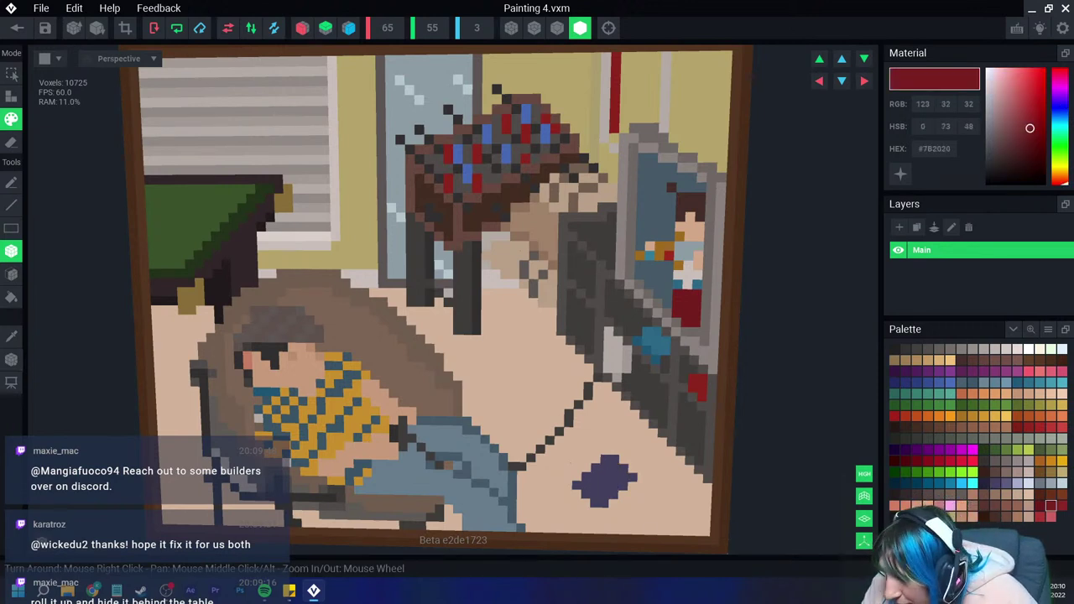
drag(623, 468, 605, 460)
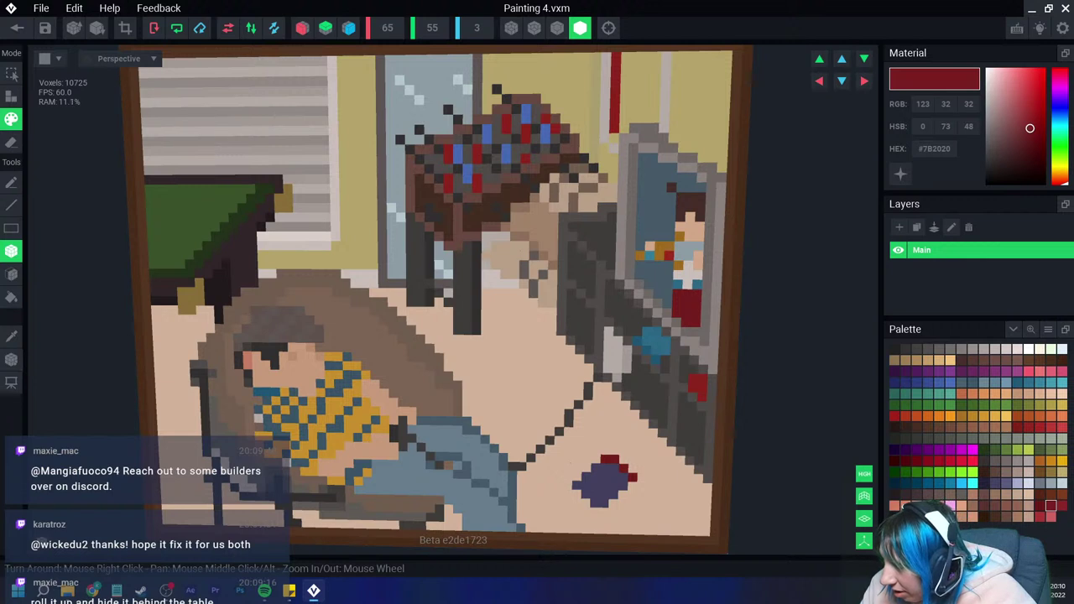
click(995, 417)
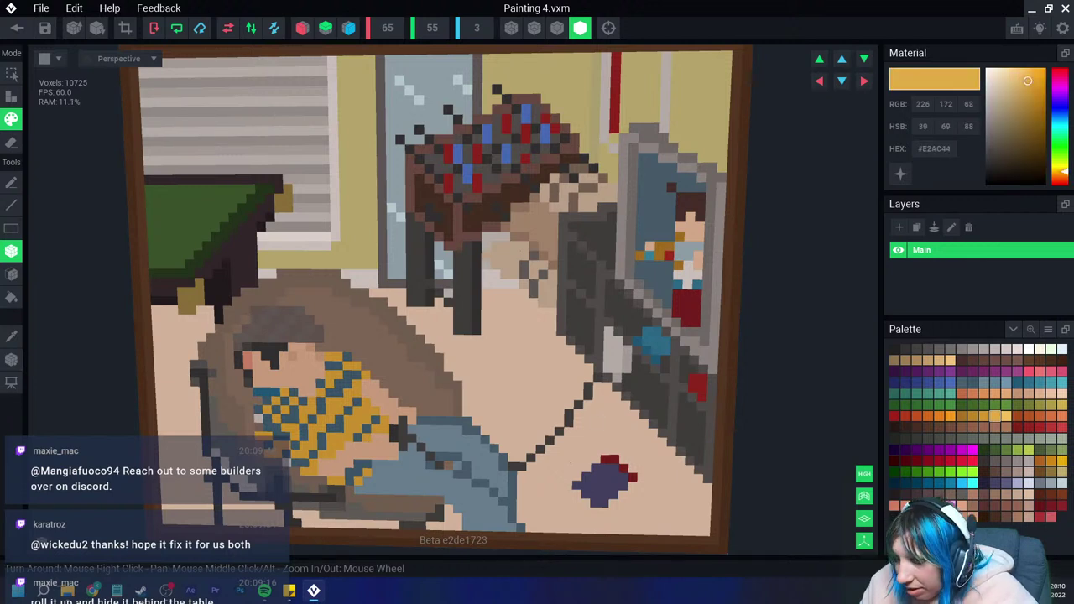
click(620, 476)
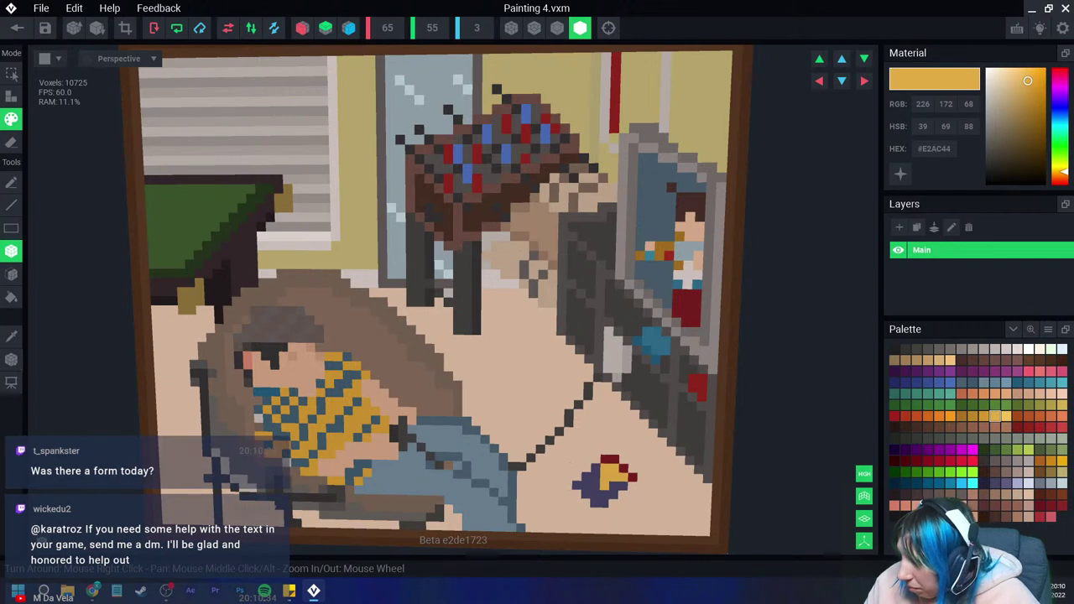
click(1007, 416)
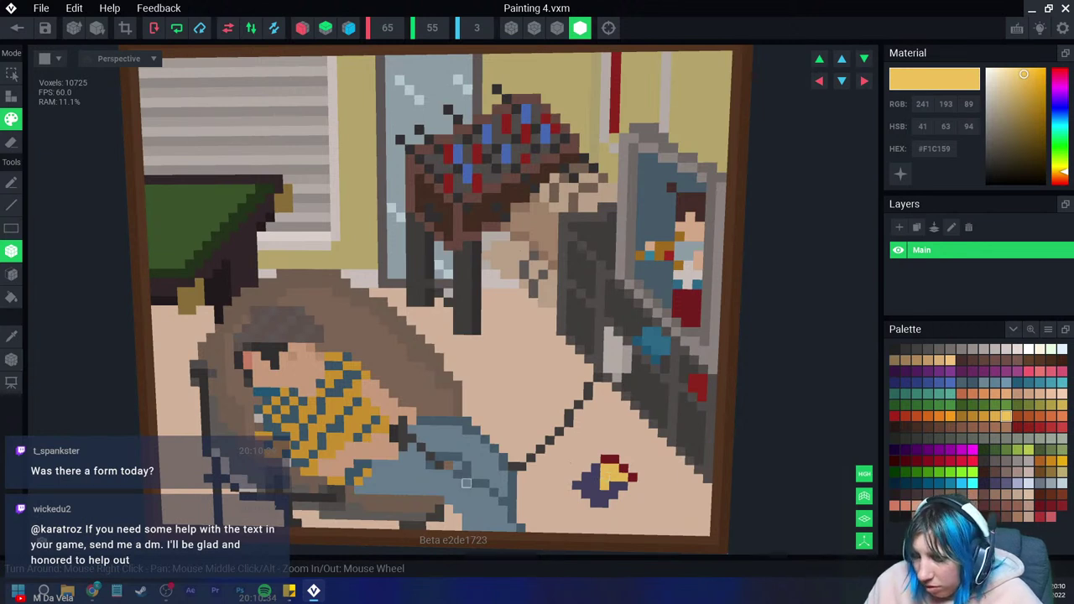
Step: Sample the object's purple and switch to a deeper navy #252239 for its base
click(11, 335)
click(577, 485)
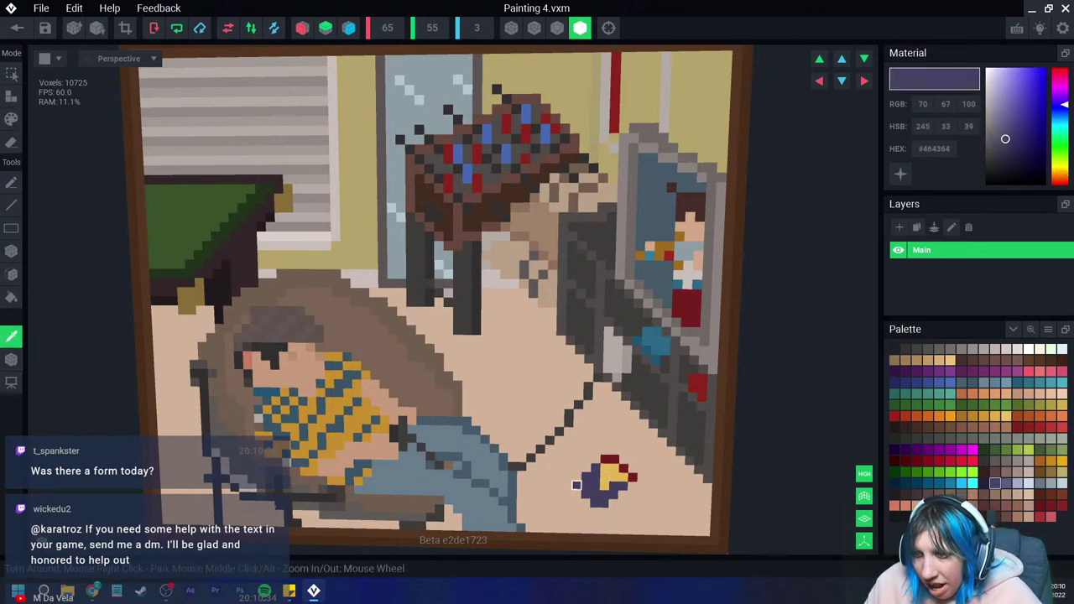
click(581, 495)
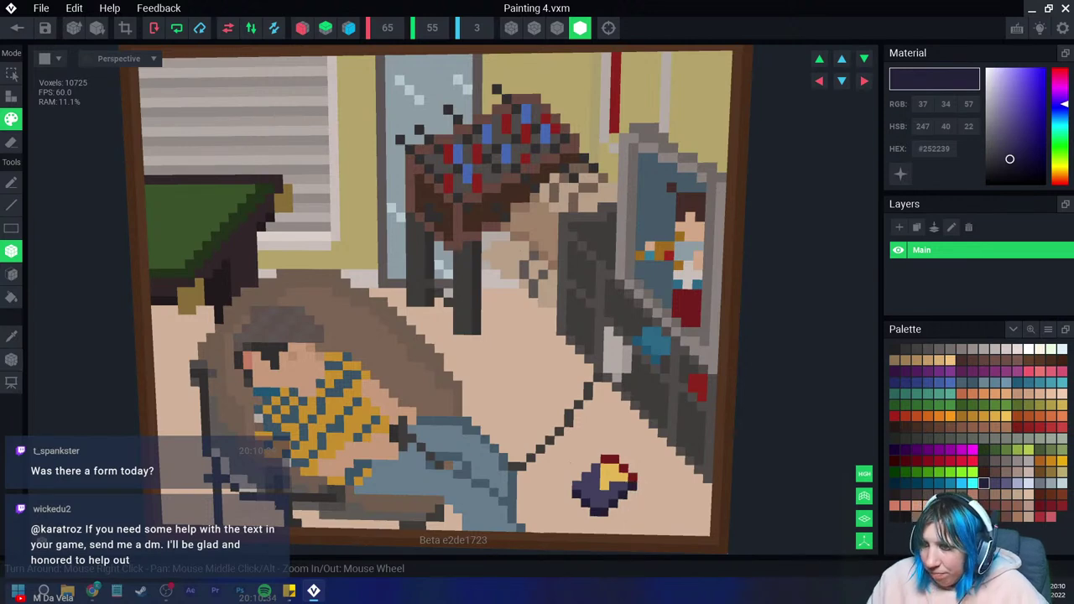
Step: Paint a small dark grey patch on the top wall beside the red strip
scroll(540, 484, down, 2)
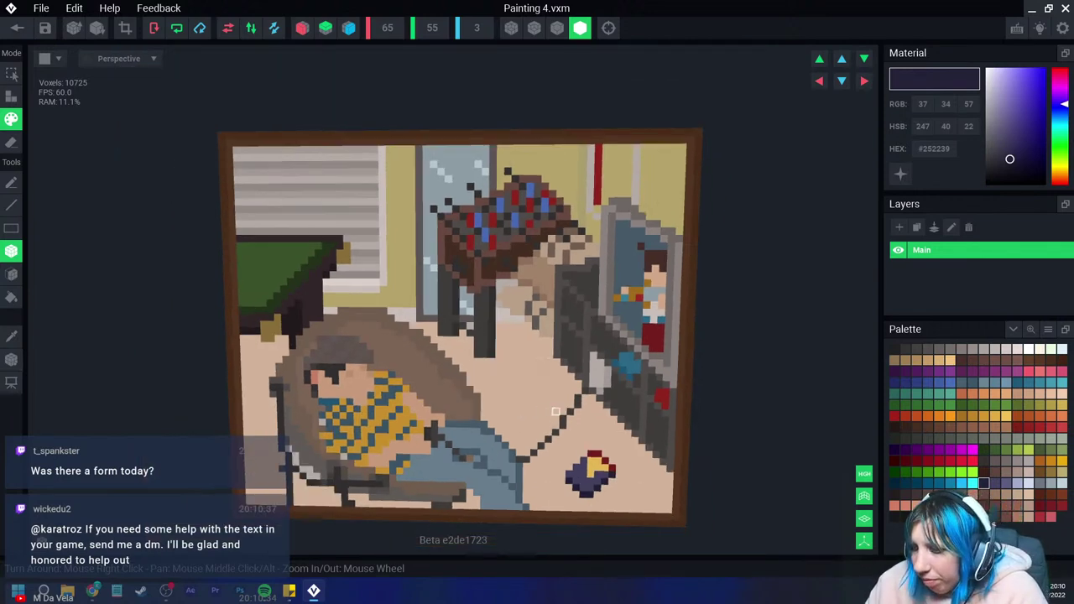
scroll(539, 485, down, 2)
scroll(420, 354, up, 3)
scroll(420, 354, up, 2)
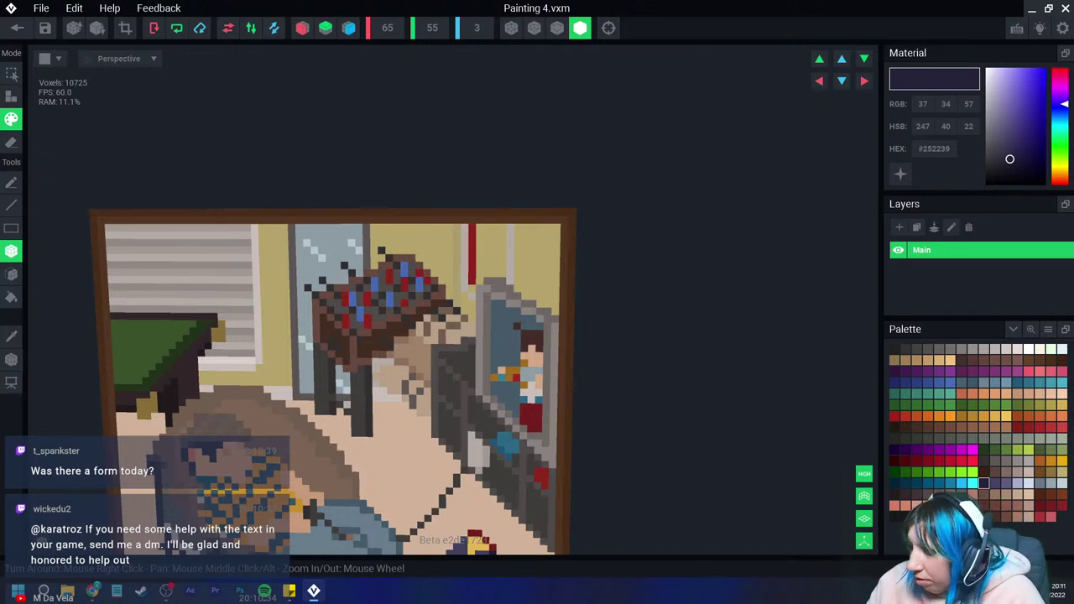
click(916, 349)
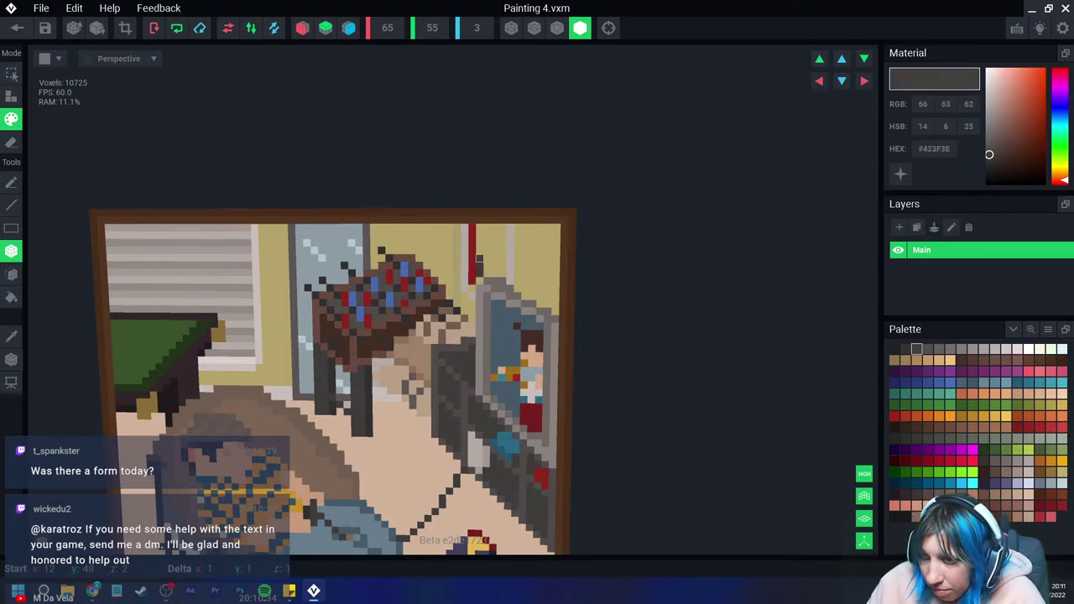
click(501, 265)
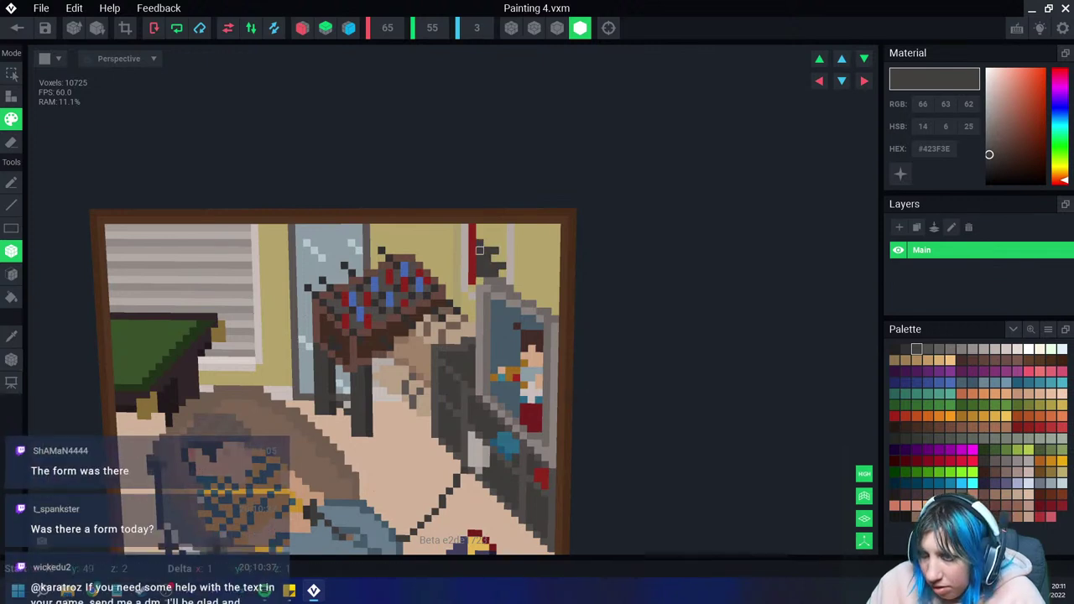
click(498, 260)
click(502, 274)
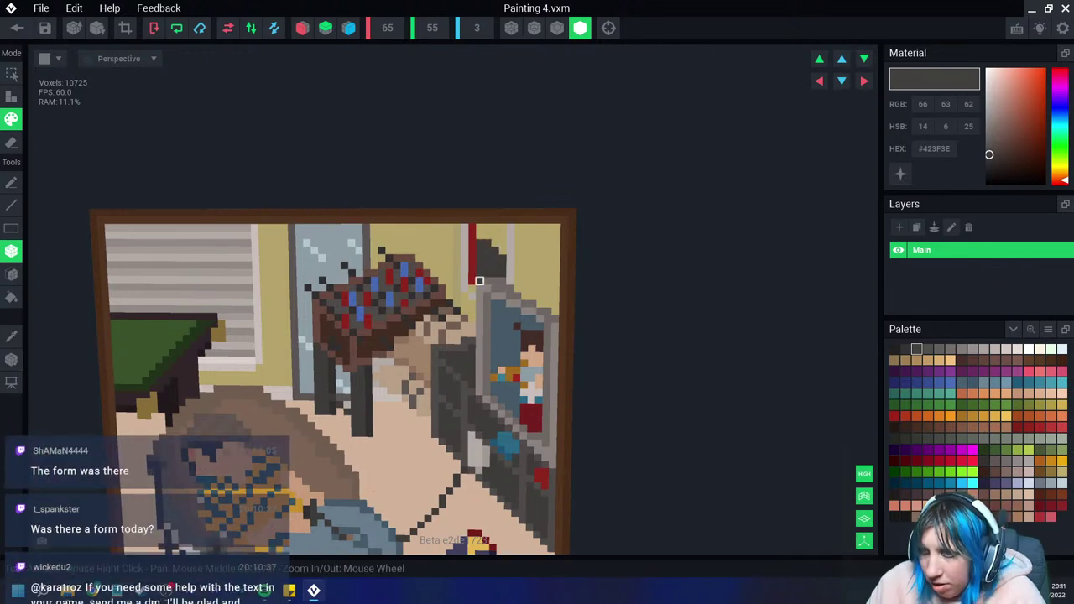
Step: Sample the light grey, then paint a short dark purple strip near the top wall
key(i)
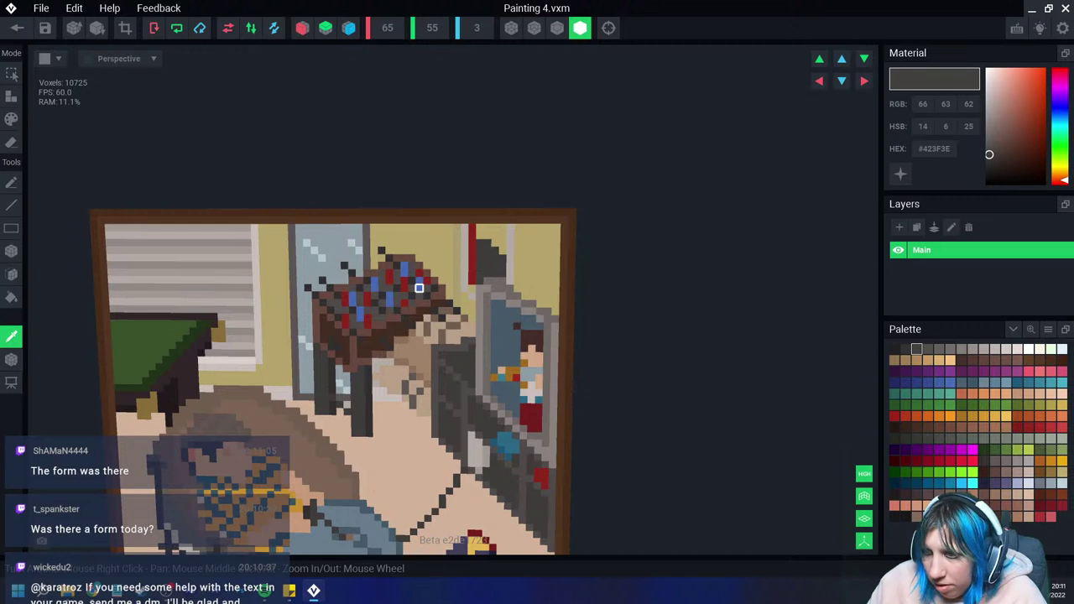
click(464, 280)
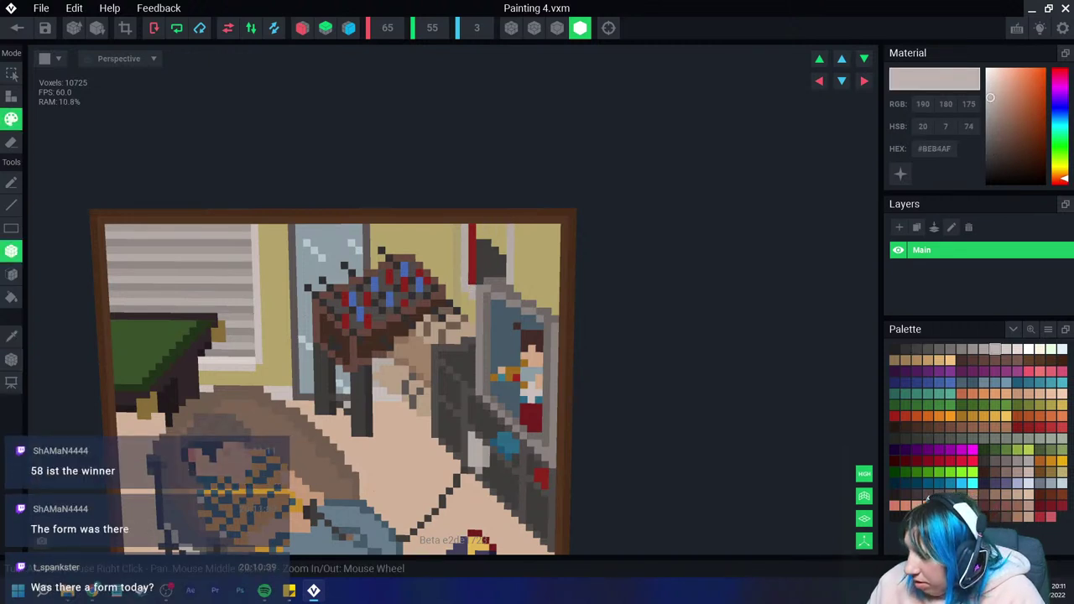
click(995, 484)
mouse_move(478, 227)
mouse_down()
mouse_move(501, 226)
mouse_move(502, 273)
mouse_up()
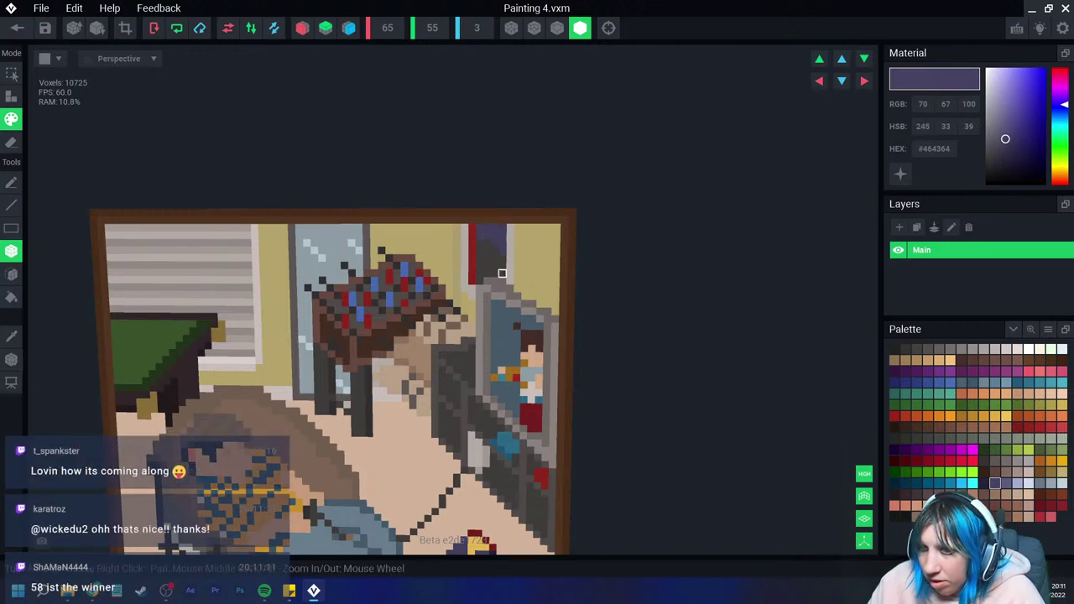
Step: Frame the whole painting in view and snip a screenshot of it to the clipboard
scroll(503, 276, down, 3)
scroll(516, 336, up, 2)
scroll(525, 362, down, 3)
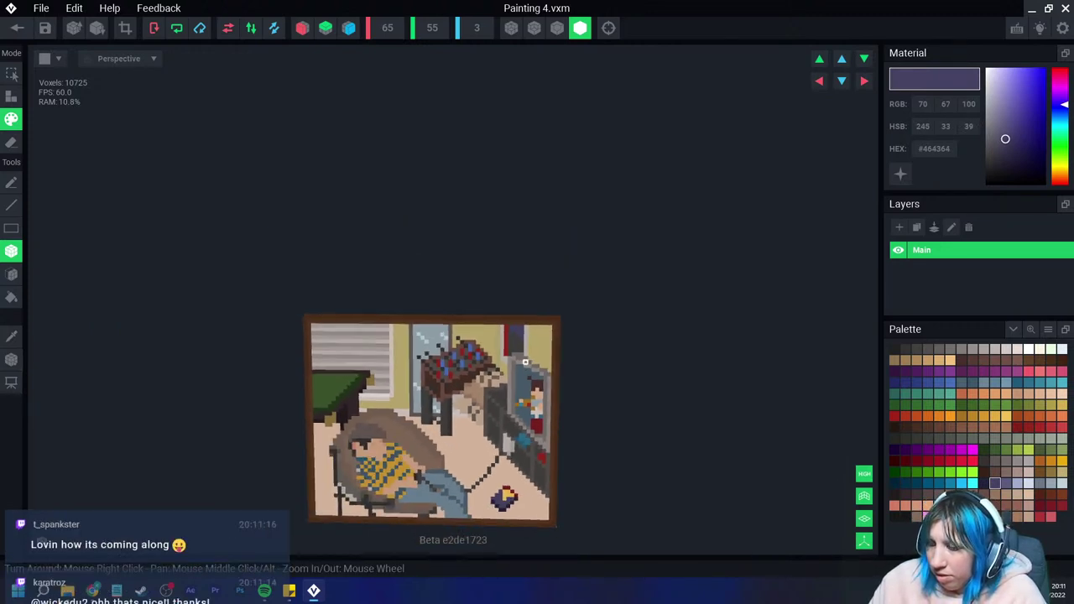
scroll(525, 363, down, 2)
middle_drag(525, 362, 525, 273)
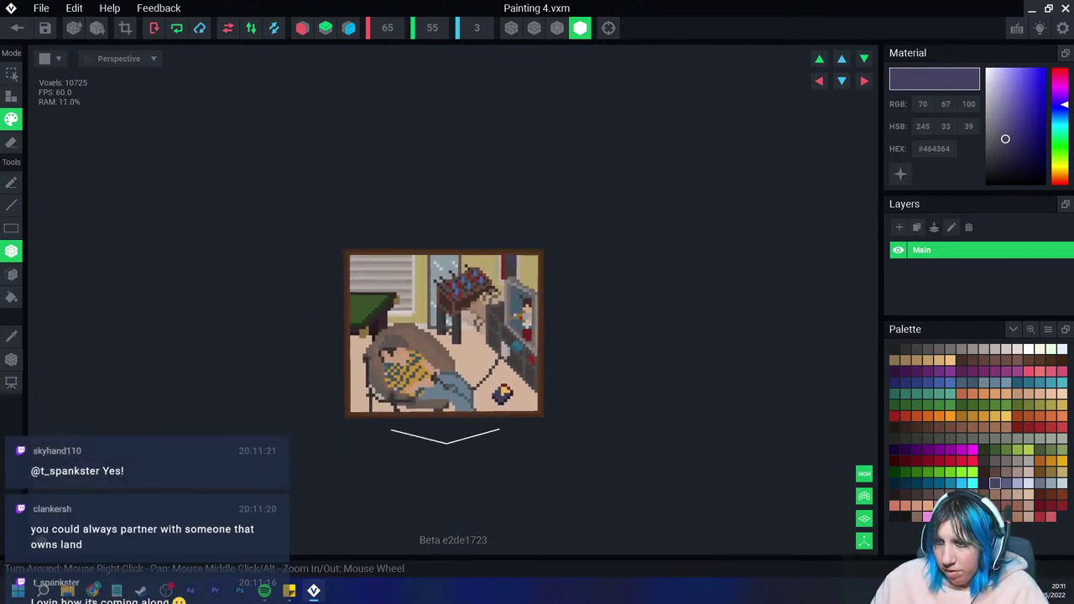
right_drag(542, 434, 504, 434)
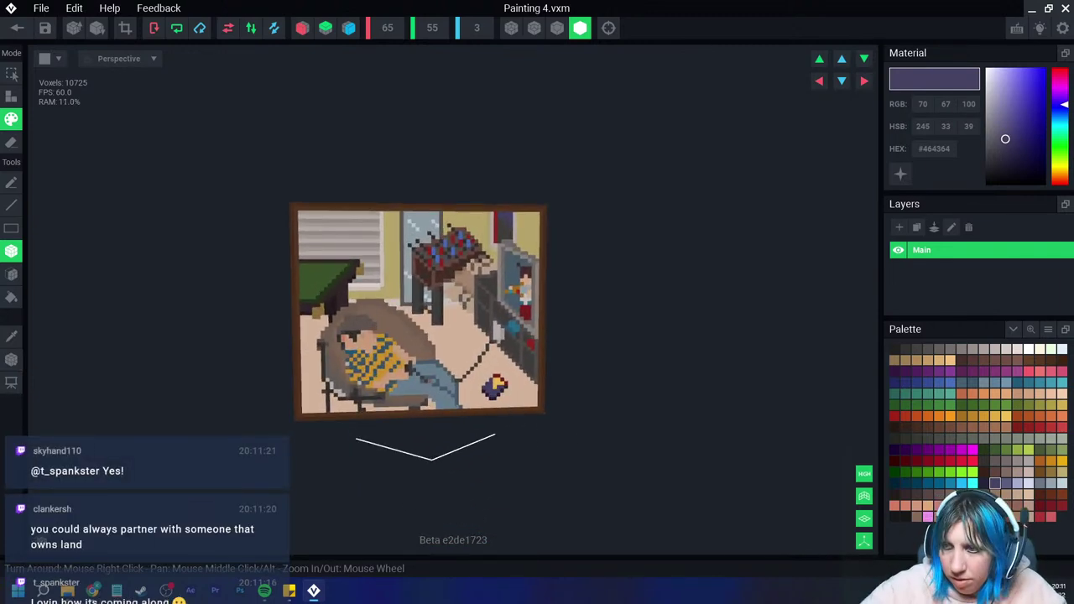
key(super+shift+s)
drag(225, 159, 593, 431)
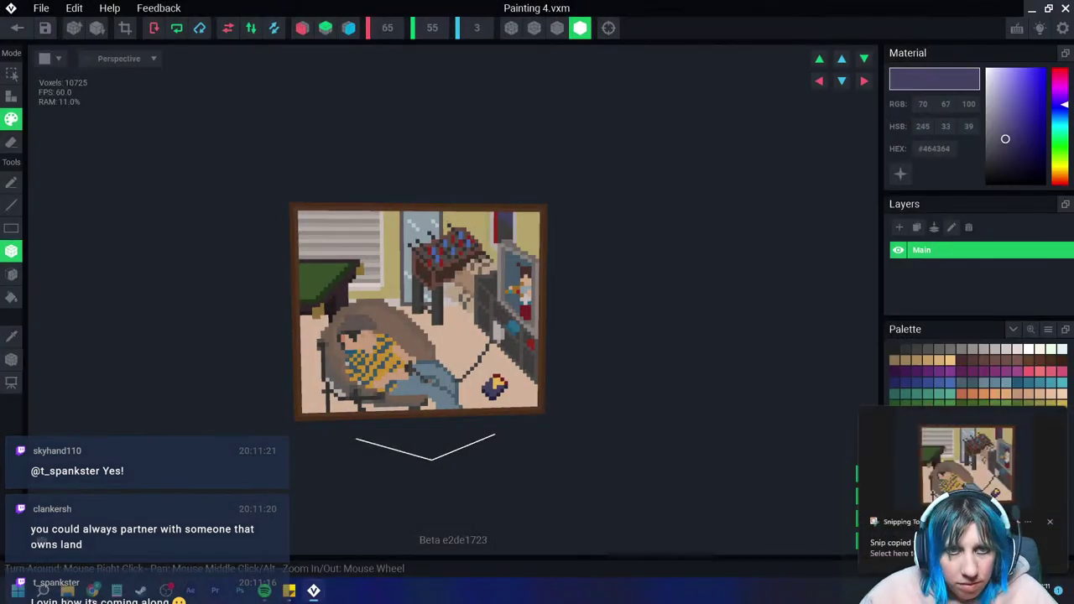
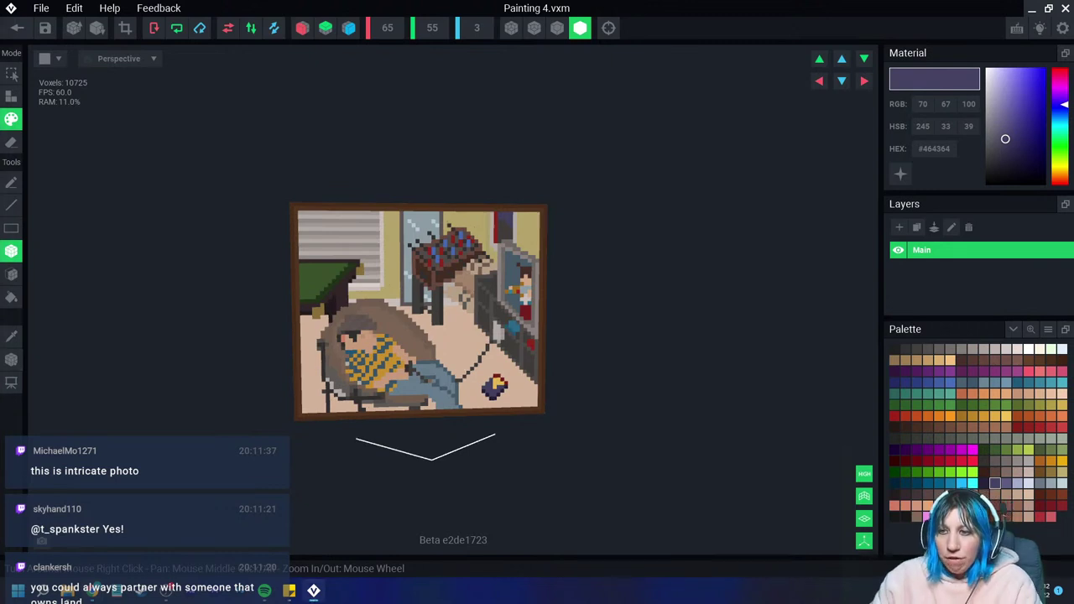
Step: Orbit and zoom around the framed painting to inspect it from several angles
scroll(385, 368, up, 3)
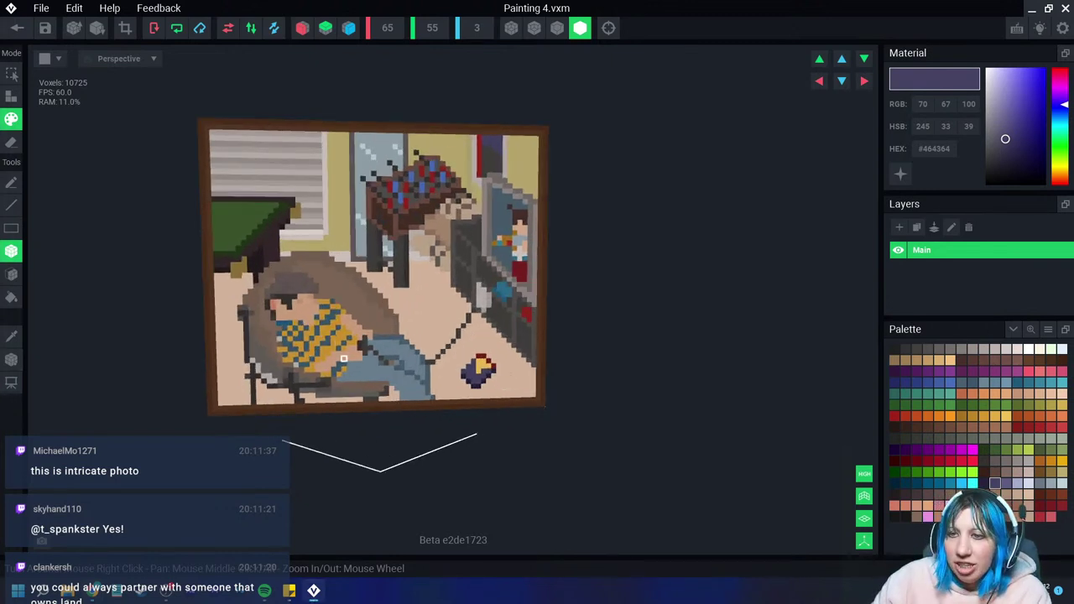
right_drag(385, 368, 395, 369)
scroll(390, 369, down, 2)
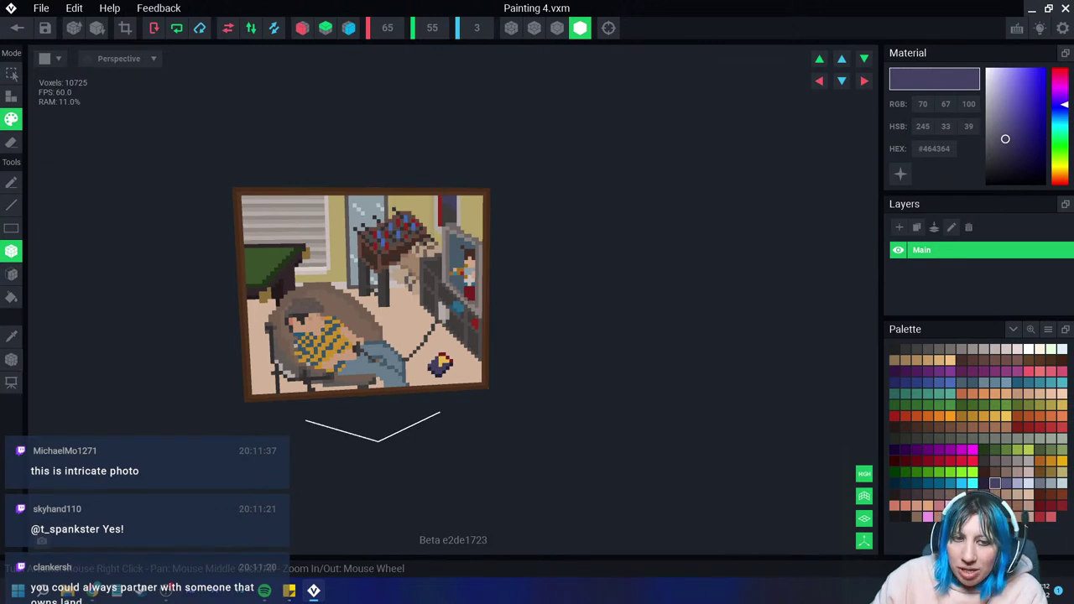
scroll(365, 289, up, 2)
scroll(365, 290, down, 1)
scroll(358, 414, up, 2)
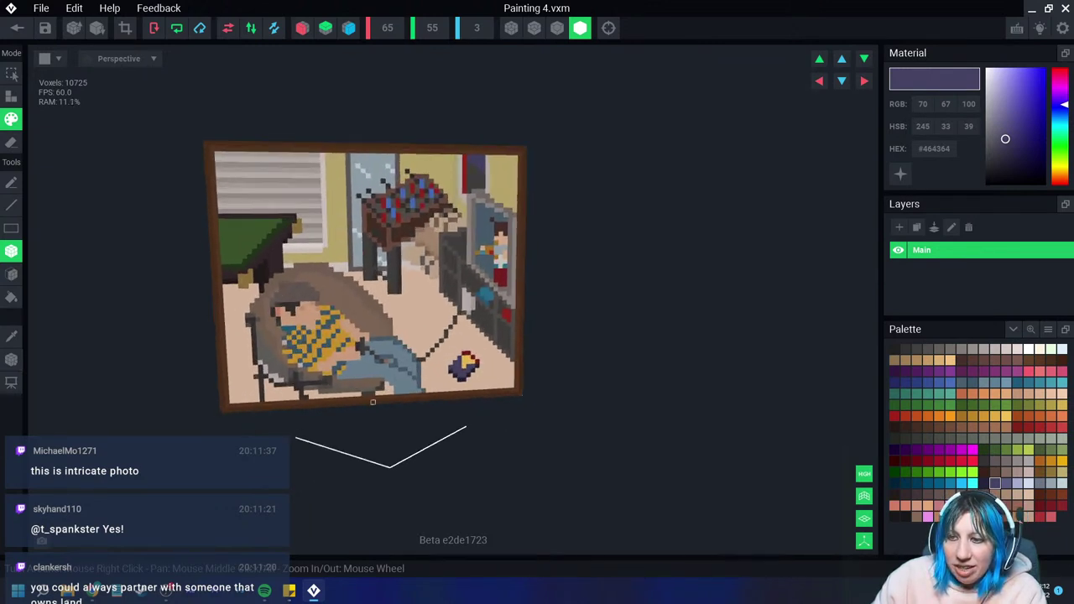
scroll(358, 415, up, 2)
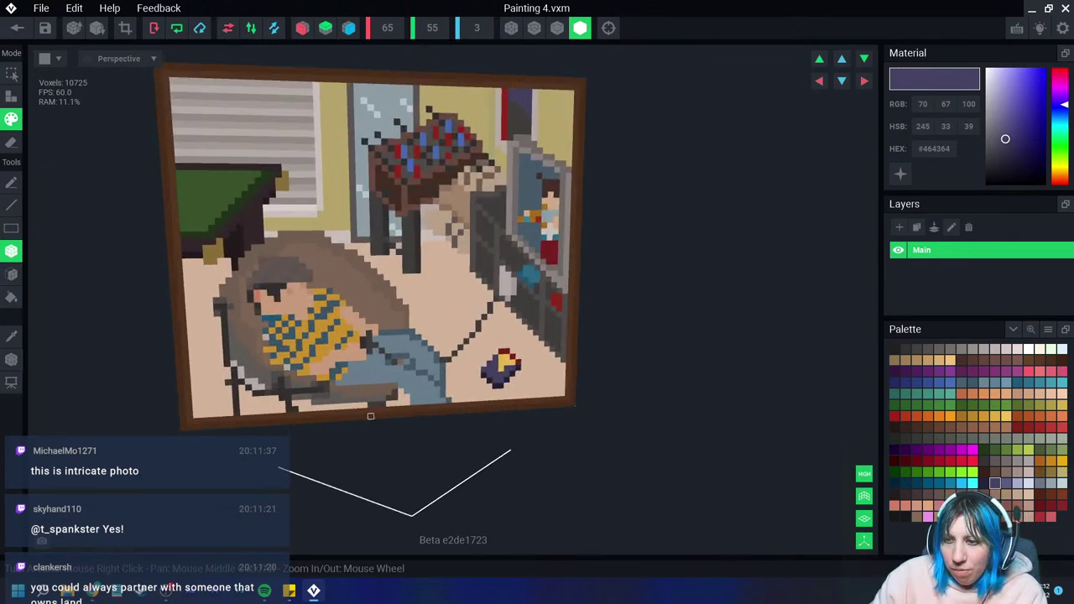
scroll(370, 415, down, 2)
scroll(369, 415, down, 1)
right_drag(370, 415, 367, 416)
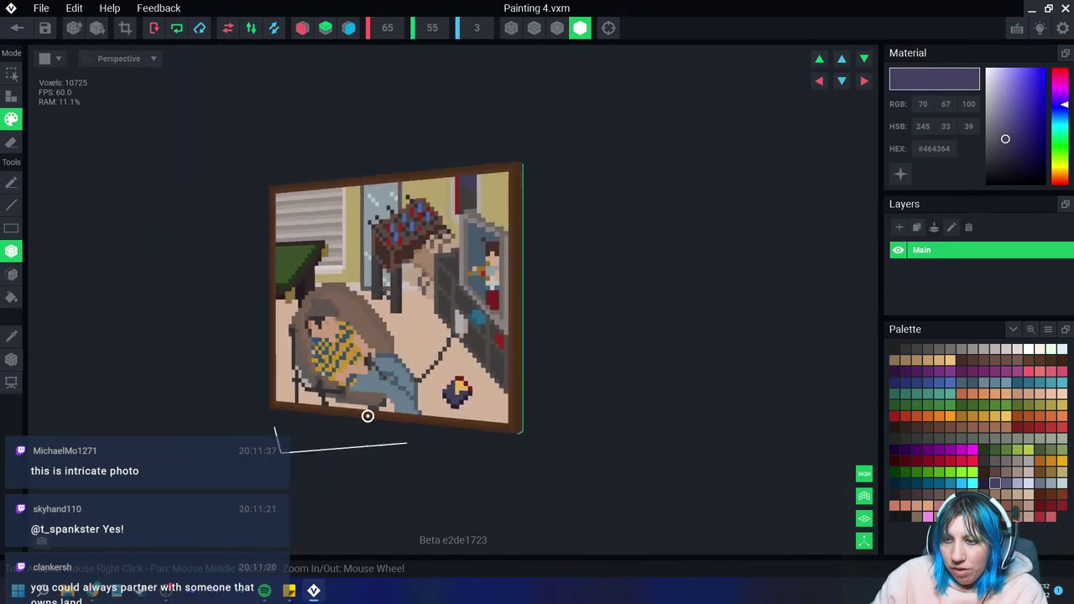
scroll(367, 416, down, 1)
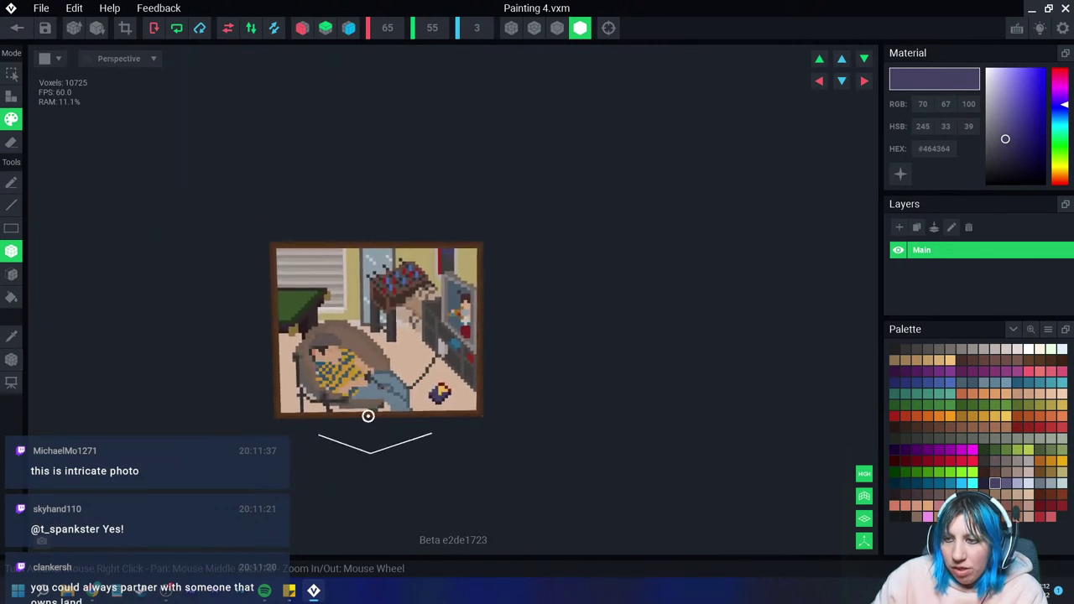
scroll(368, 415, up, 1)
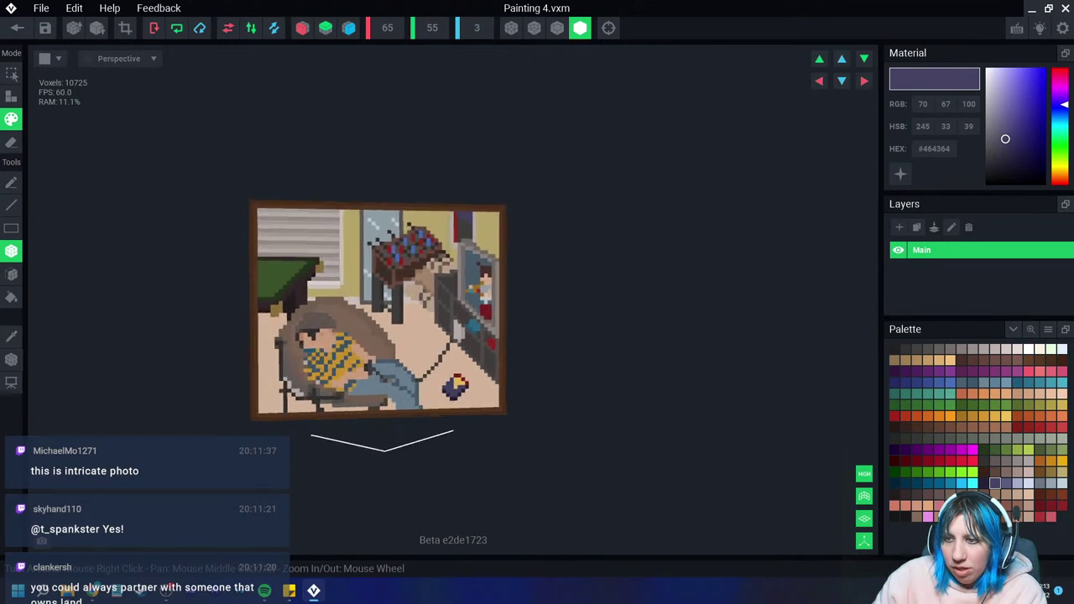
scroll(367, 415, up, 1)
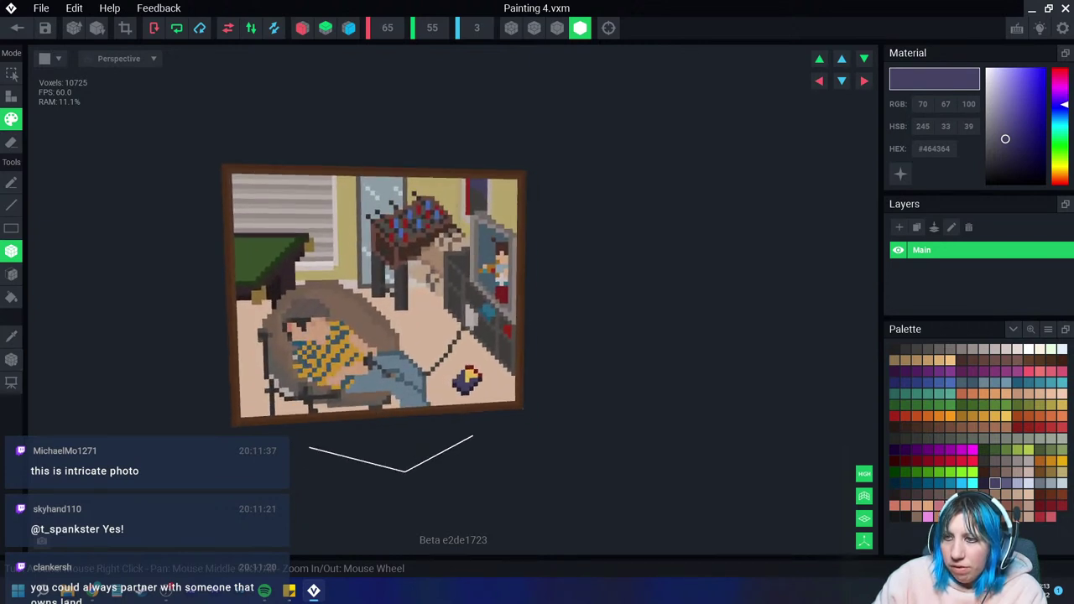
scroll(368, 415, down, 2)
scroll(367, 416, down, 2)
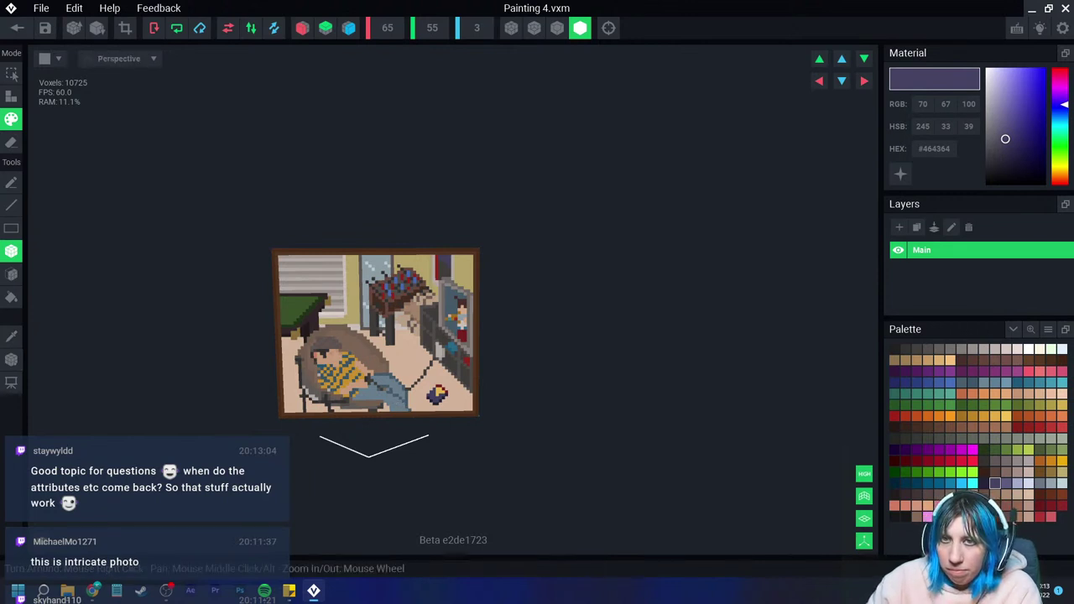
Step: Centre Painting 4 on its origin with the Transform tool's Set to Center, then close the file
key(t)
right_drag(368, 415, 453, 406)
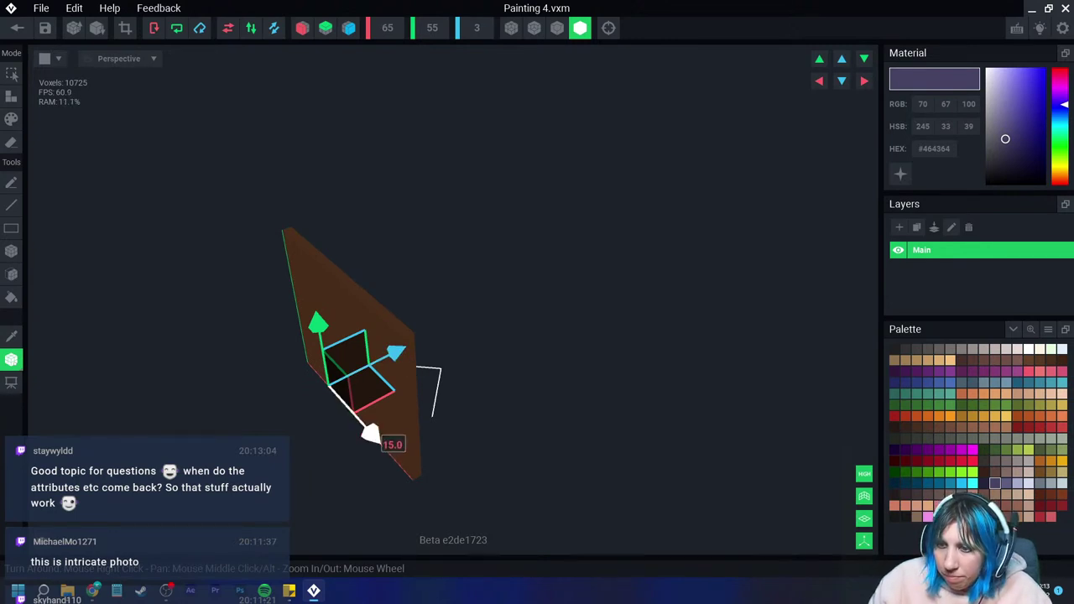
drag(370, 432, 393, 457)
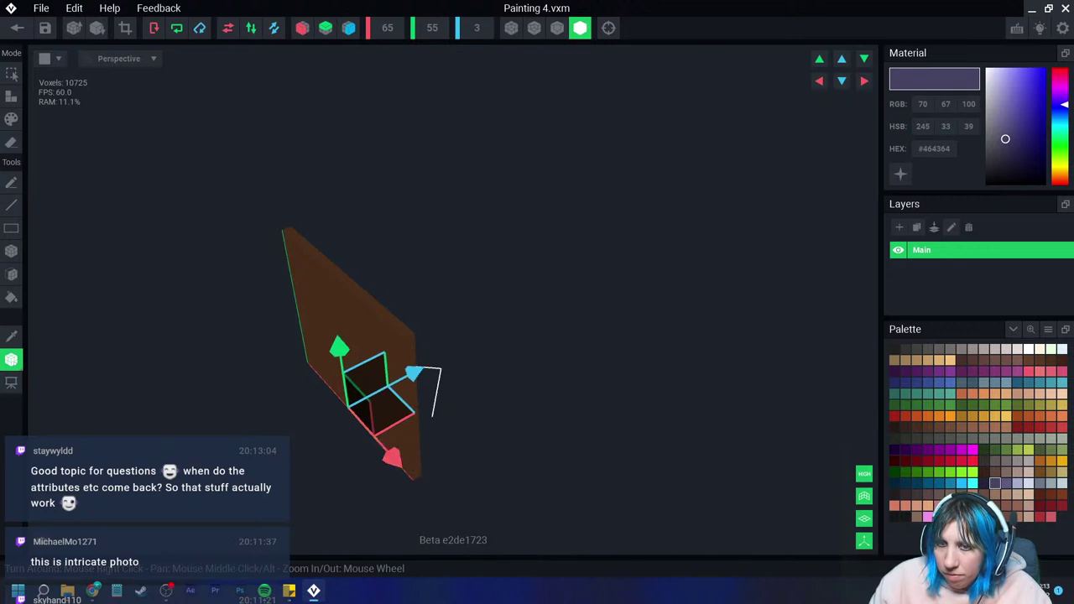
click(11, 359)
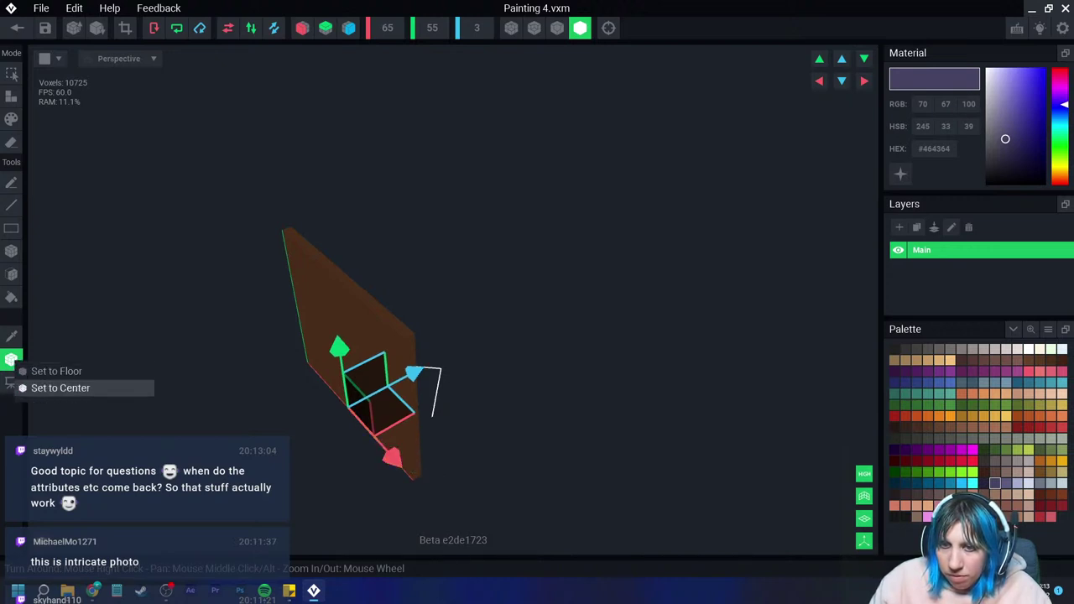
click(59, 388)
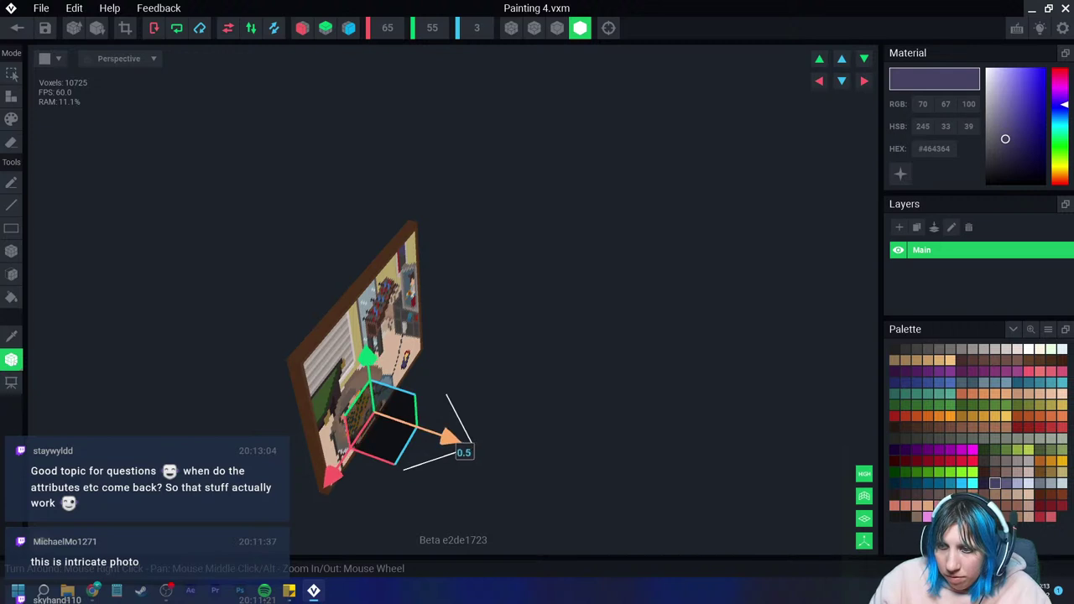
mouse_move(458, 445)
right_down()
mouse_move(361, 402)
mouse_move(436, 405)
right_up()
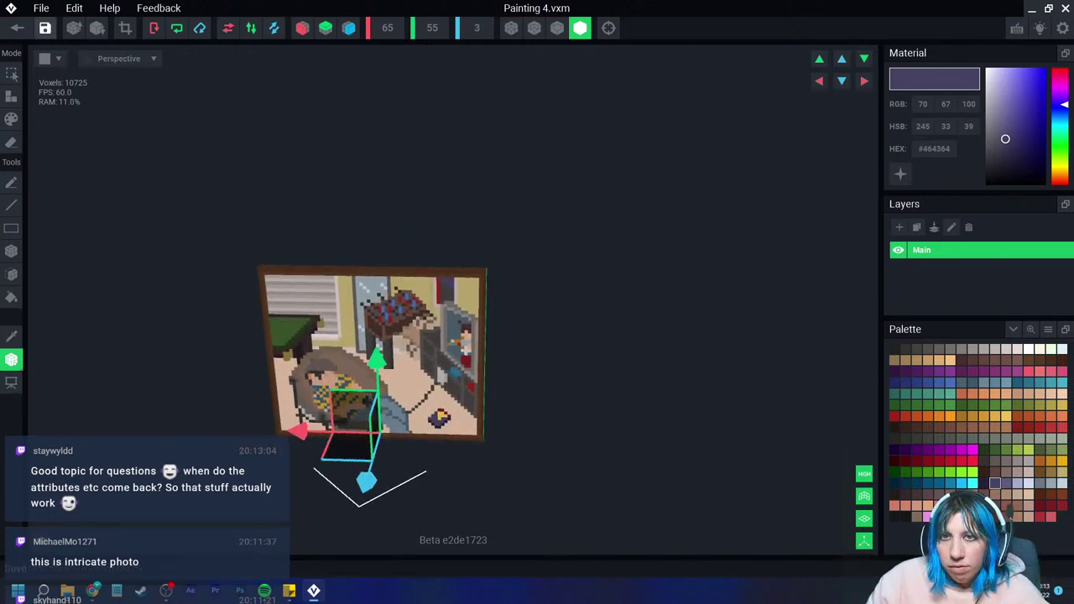
click(17, 28)
Step: Save Painting 4's changes and add a new child node under the control node
key(Return)
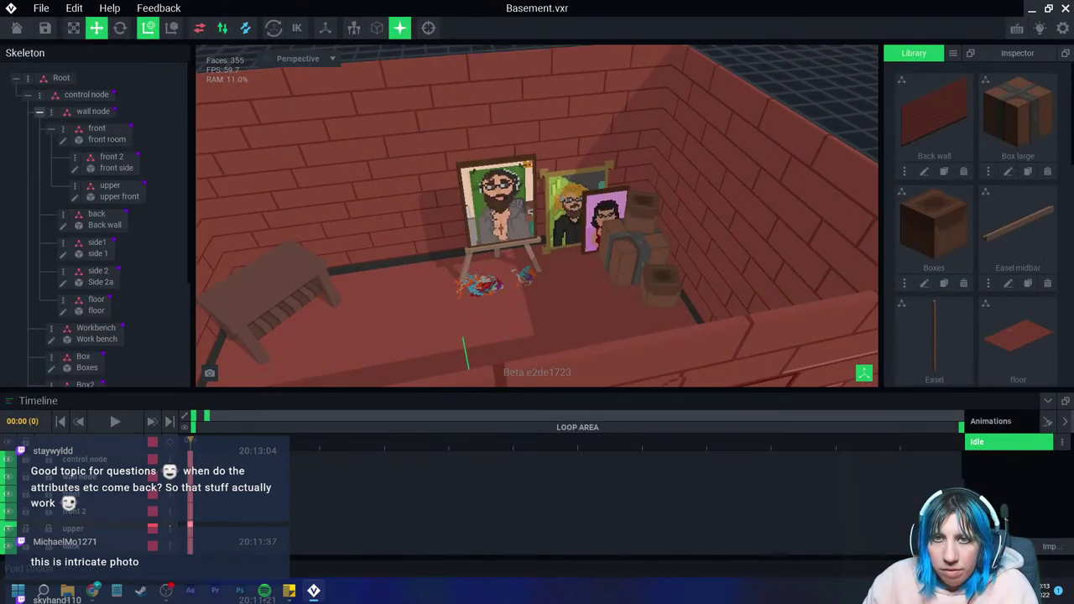
click(39, 111)
click(39, 94)
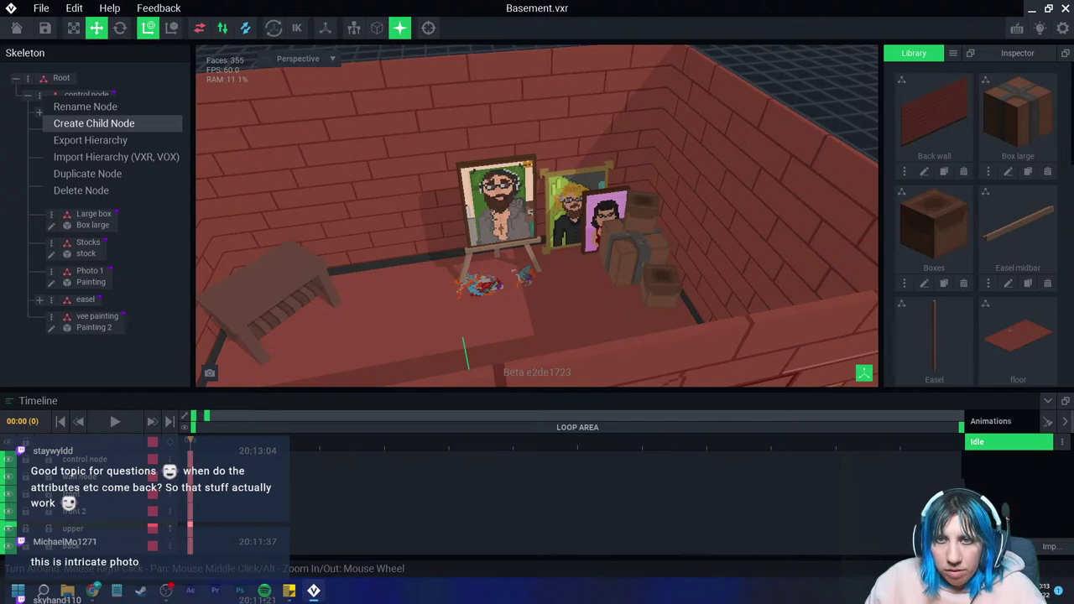
click(84, 120)
text(alex)
key(Return)
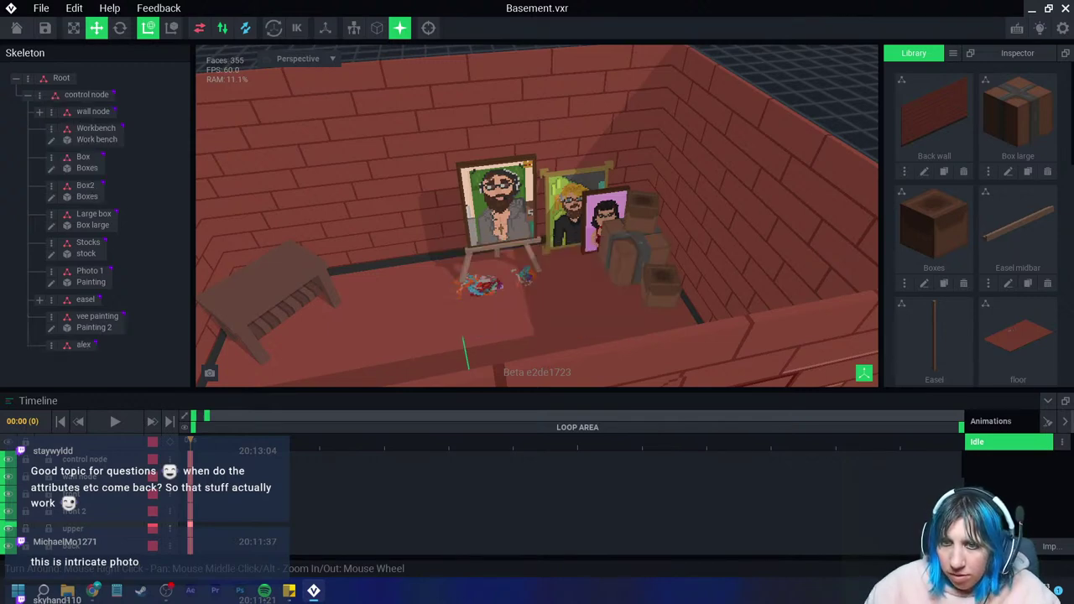
Step: Drag Painting 4 from the Library onto the new child node and view it from above
scroll(976, 226, down, 5)
scroll(976, 226, down, 3)
drag(934, 172, 93, 352)
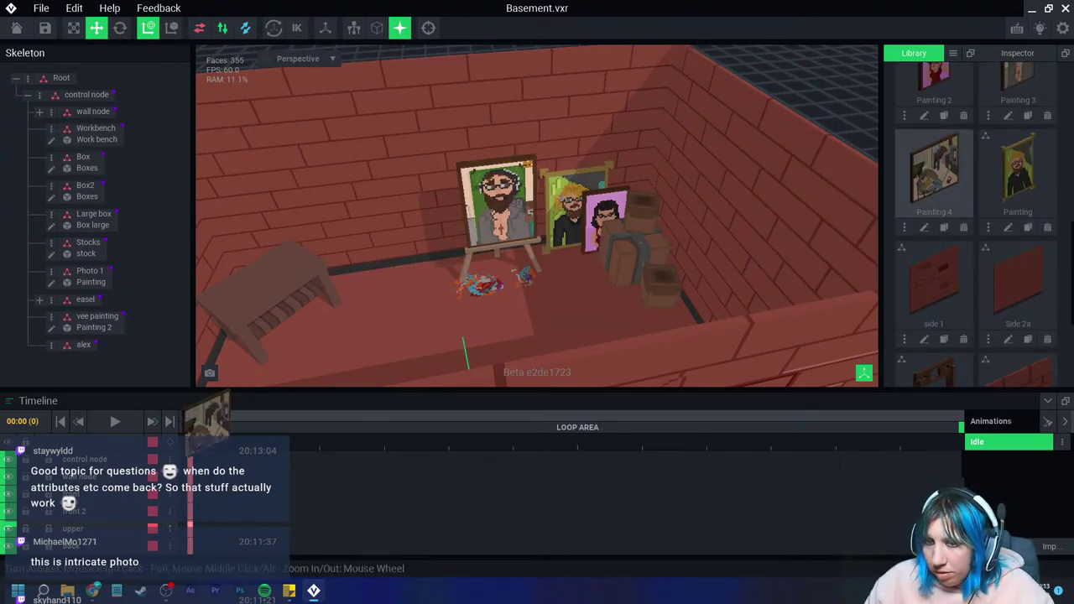
right_drag(587, 252, 419, 252)
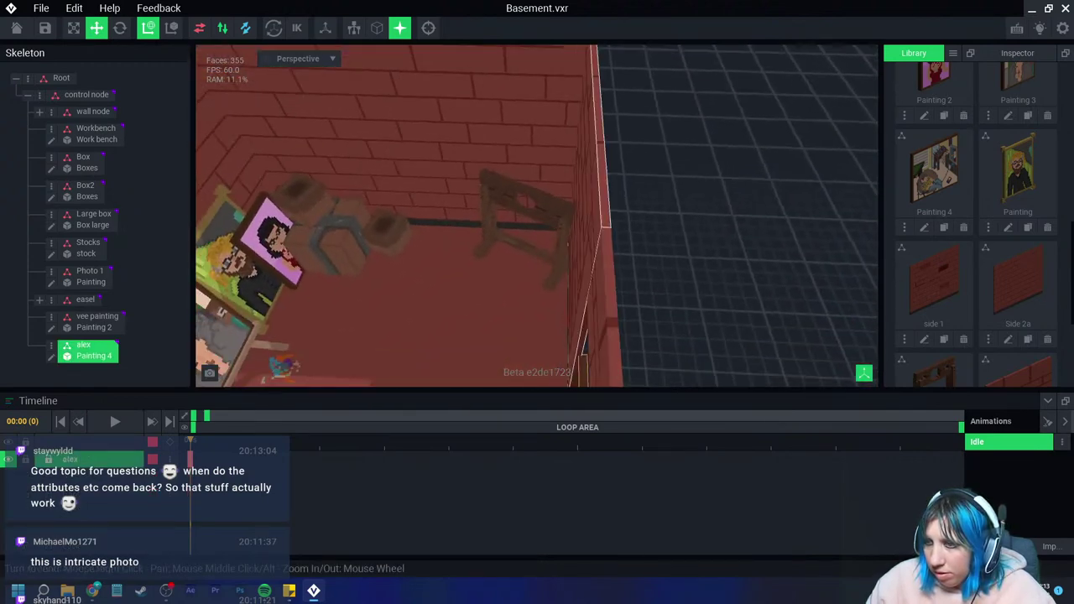
mouse_move(537, 252)
right_down()
mouse_move(537, 218)
mouse_move(416, 310)
mouse_move(470, 276)
right_up()
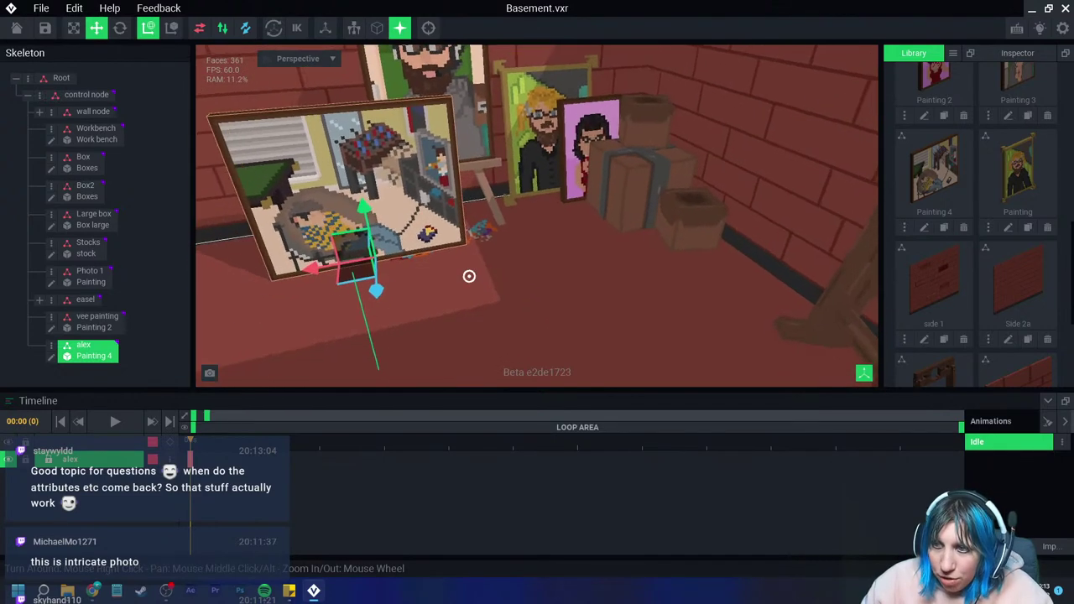
Step: Shift the new painting up and right and rotate it around its vertical axis
mouse_move(339, 277)
mouse_down()
mouse_move(432, 269)
mouse_move(382, 264)
mouse_up()
mouse_move(382, 264)
right_down()
mouse_move(422, 279)
mouse_move(470, 277)
right_up()
key(e)
drag(471, 280, 468, 277)
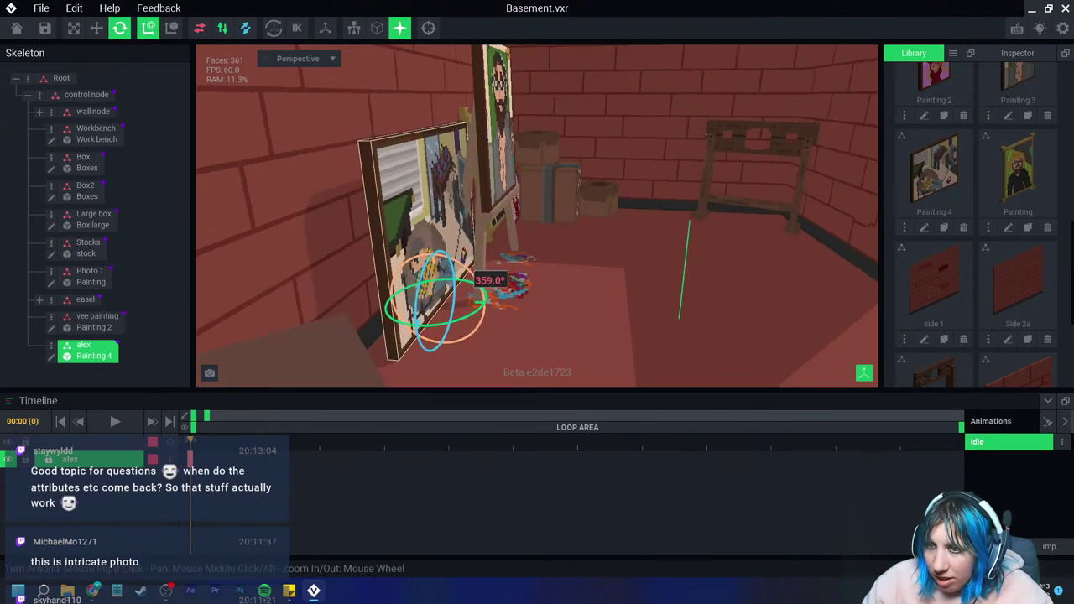
click(621, 336)
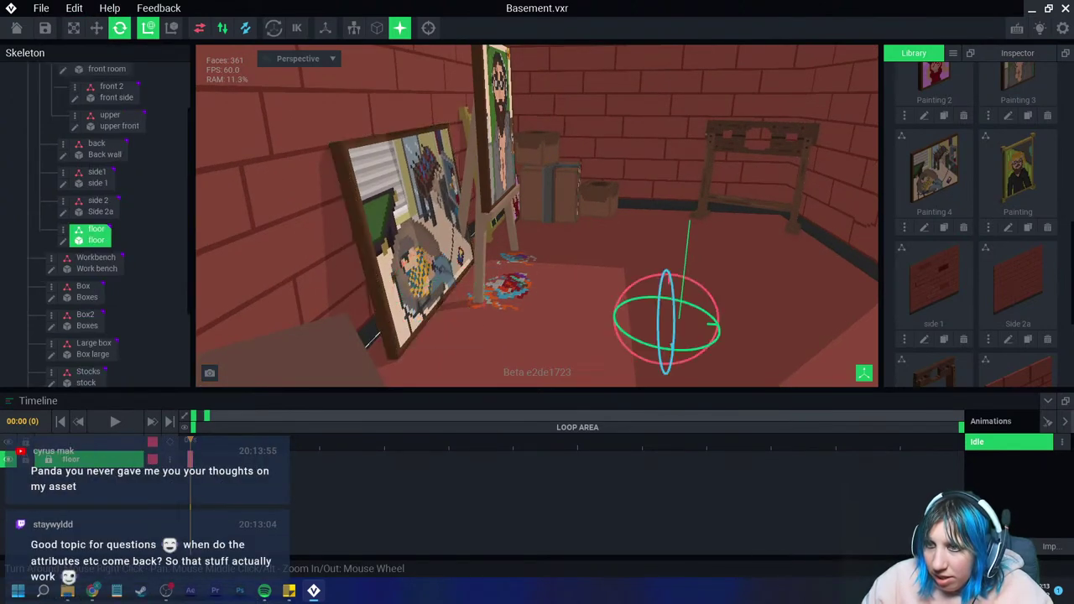
mouse_move(621, 336)
right_down()
mouse_move(540, 293)
mouse_move(540, 369)
right_up()
key(w)
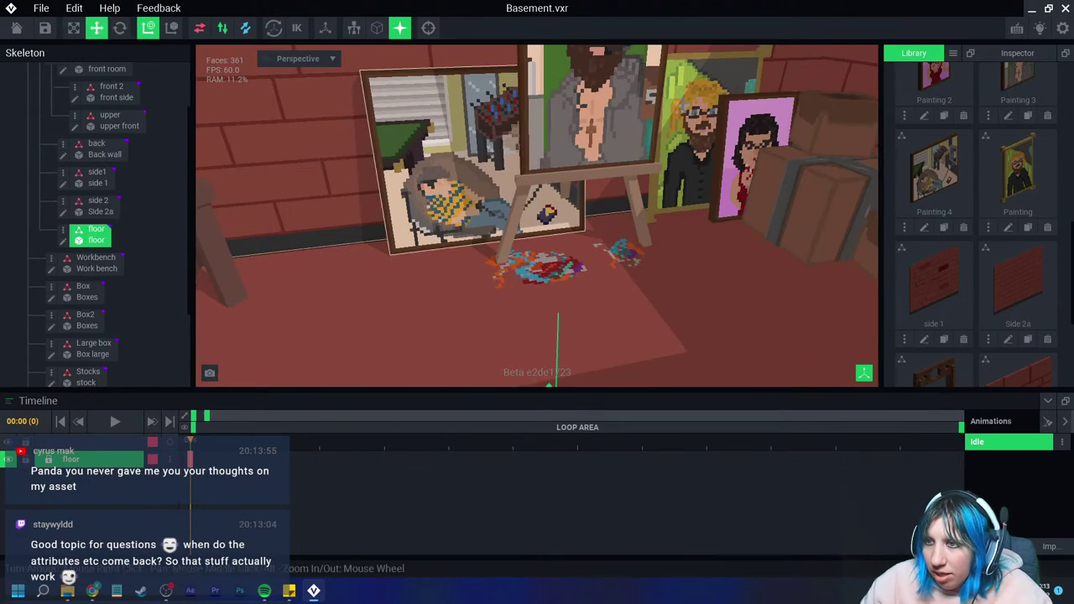
click(470, 210)
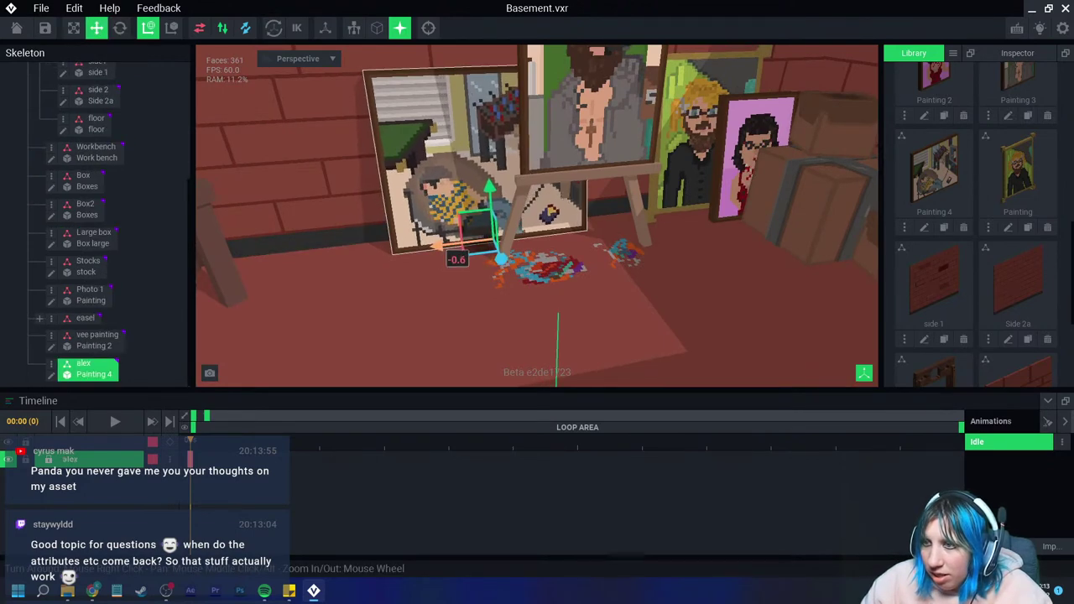
click(602, 300)
mouse_move(602, 299)
right_down()
mouse_move(596, 329)
mouse_move(617, 317)
right_up()
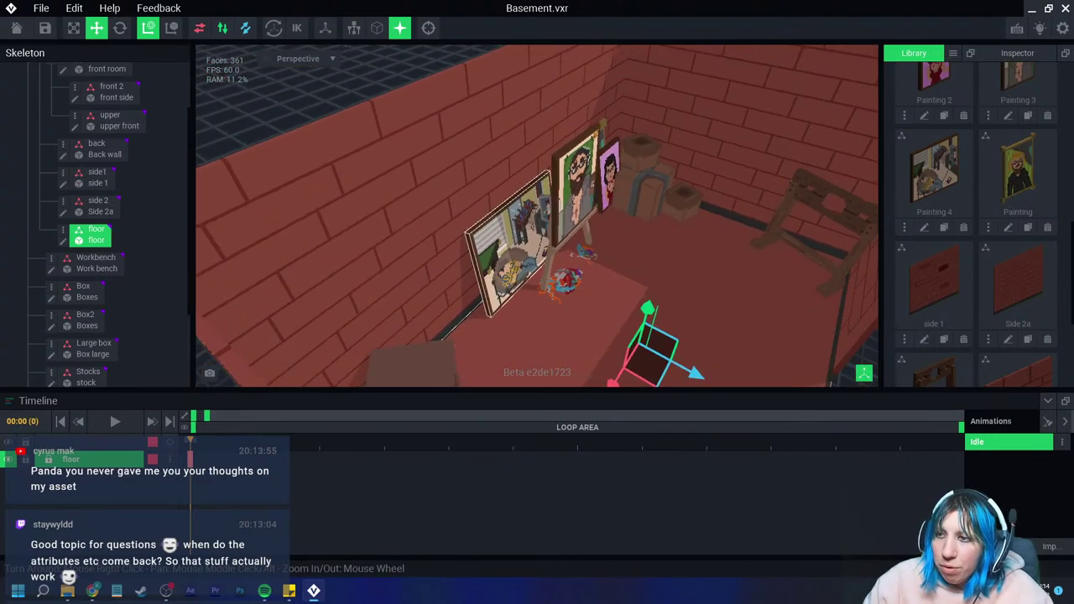
right_drag(522, 247, 522, 248)
Step: Lower the alex painting to the floor and slide it left beside the easel
click(503, 252)
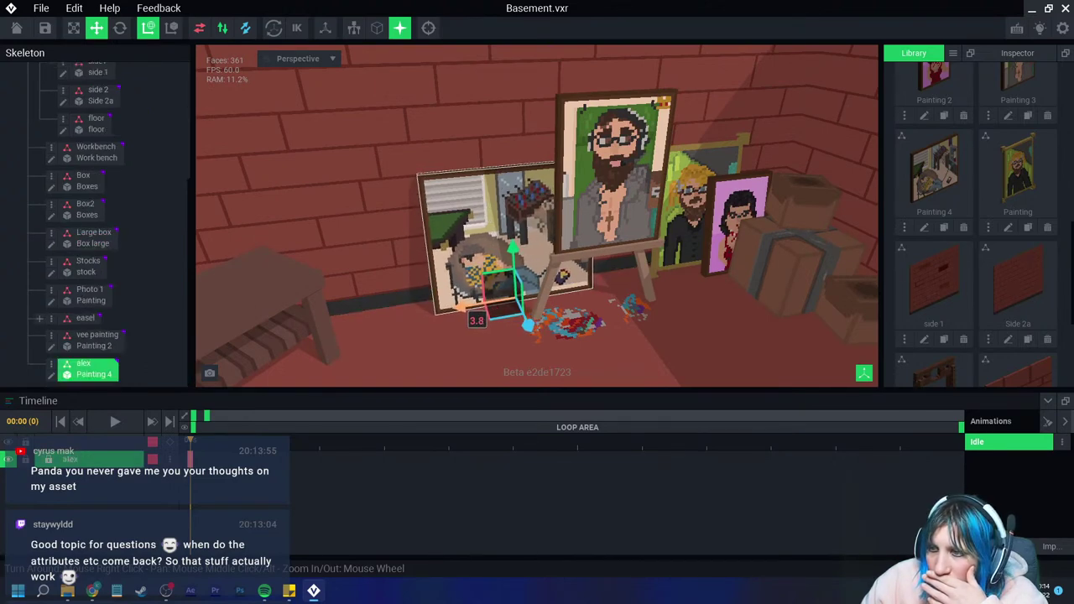
click(518, 355)
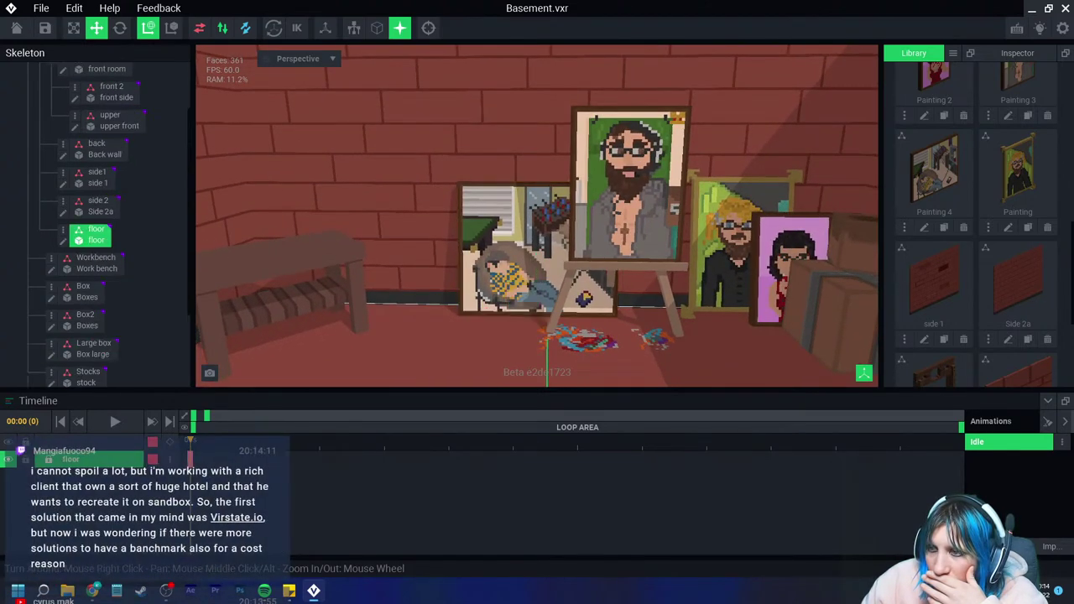
mouse_move(511, 370)
right_down()
mouse_move(612, 367)
mouse_move(573, 311)
mouse_move(529, 296)
right_up()
click(529, 295)
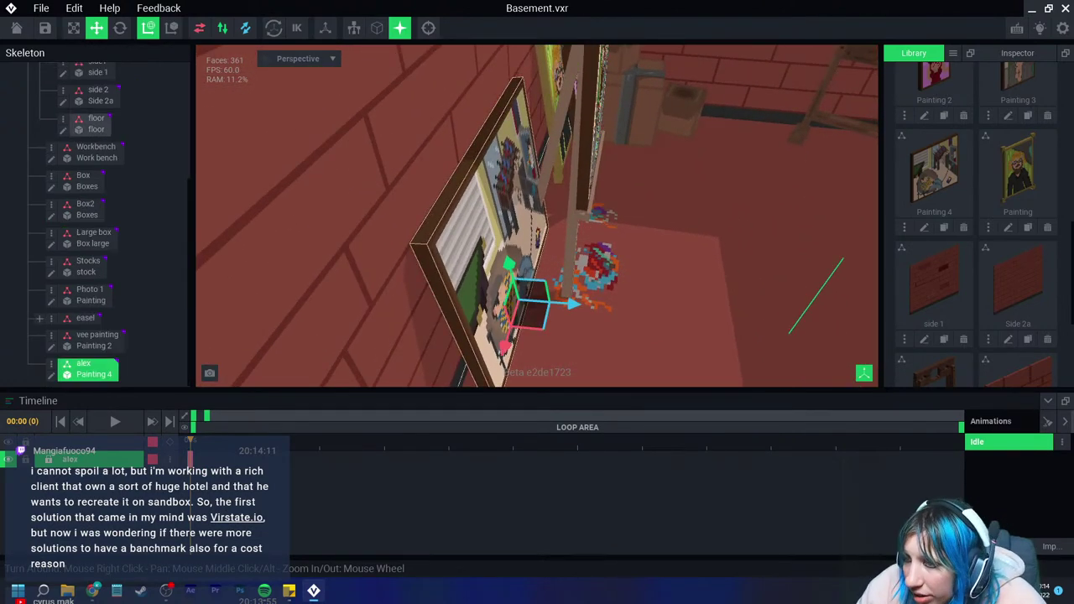
drag(570, 304, 575, 308)
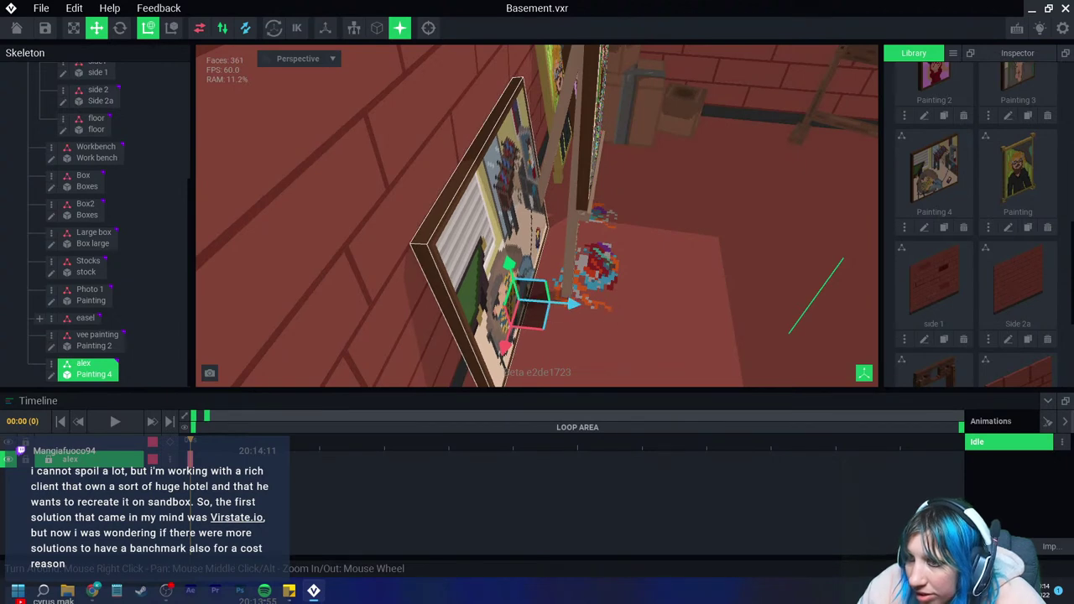
drag(503, 345, 507, 370)
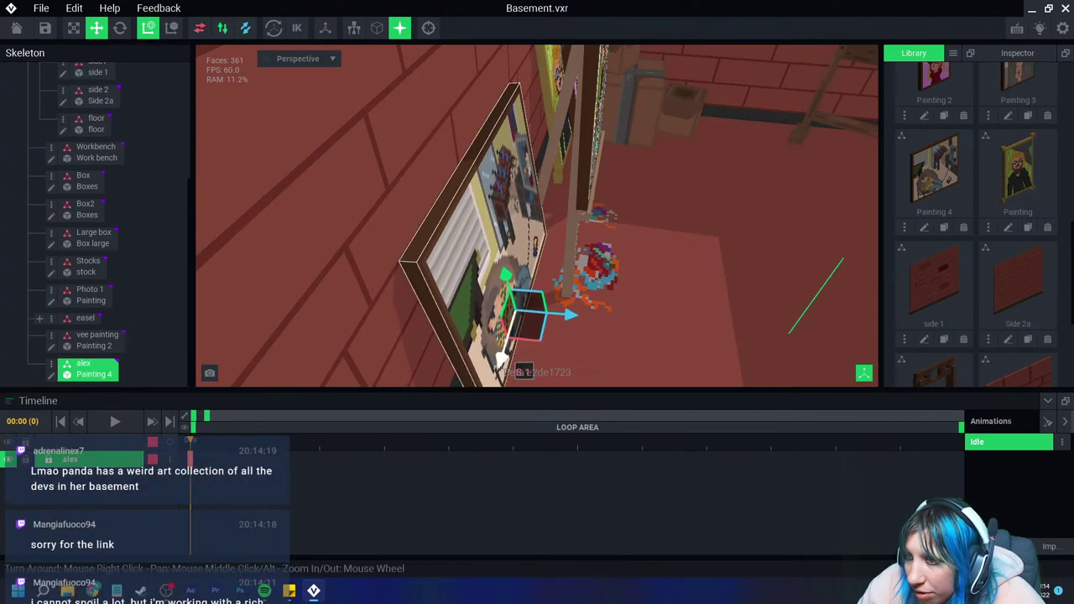
right_drag(502, 361, 503, 298)
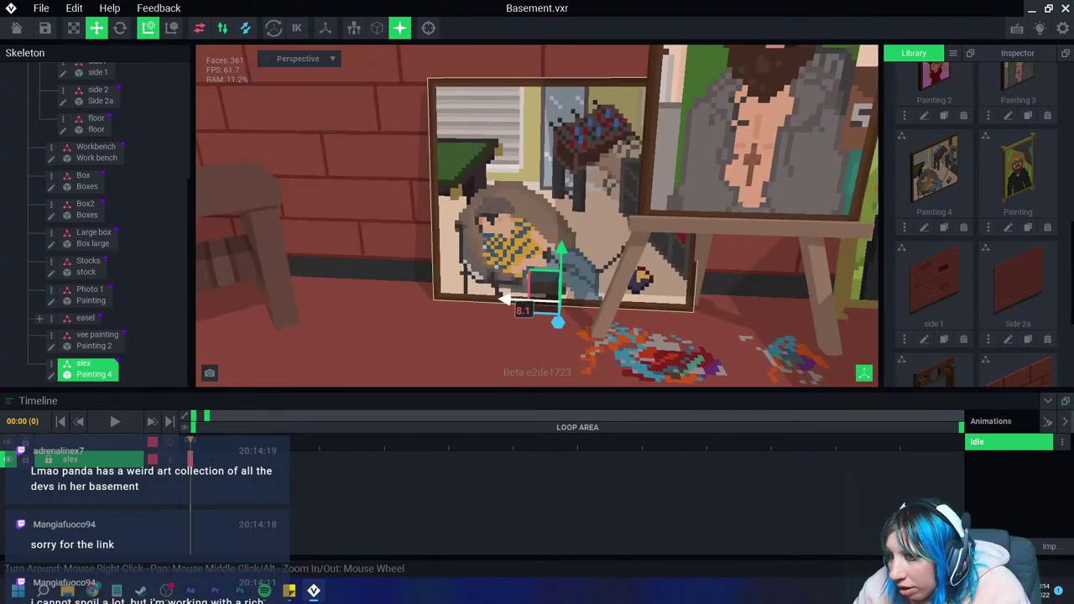
drag(504, 299, 496, 300)
click(688, 334)
mouse_move(688, 334)
right_down()
mouse_move(703, 349)
mouse_move(646, 350)
right_up()
mouse_move(565, 191)
right_down()
mouse_move(573, 157)
mouse_move(472, 153)
right_up()
key(Escape)
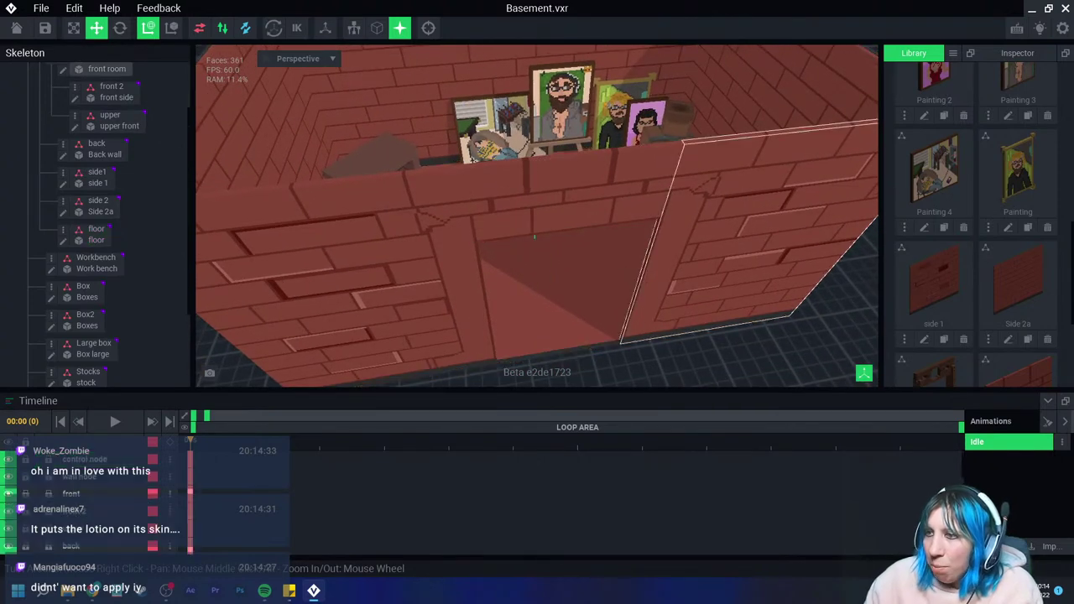
right_drag(534, 238, 546, 243)
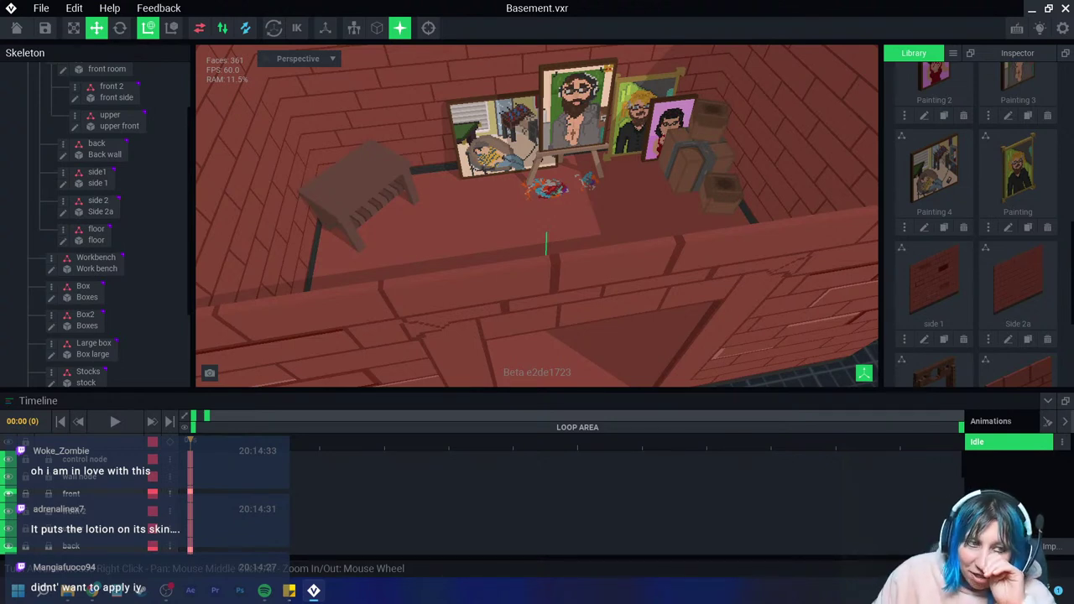
double_click(110, 115)
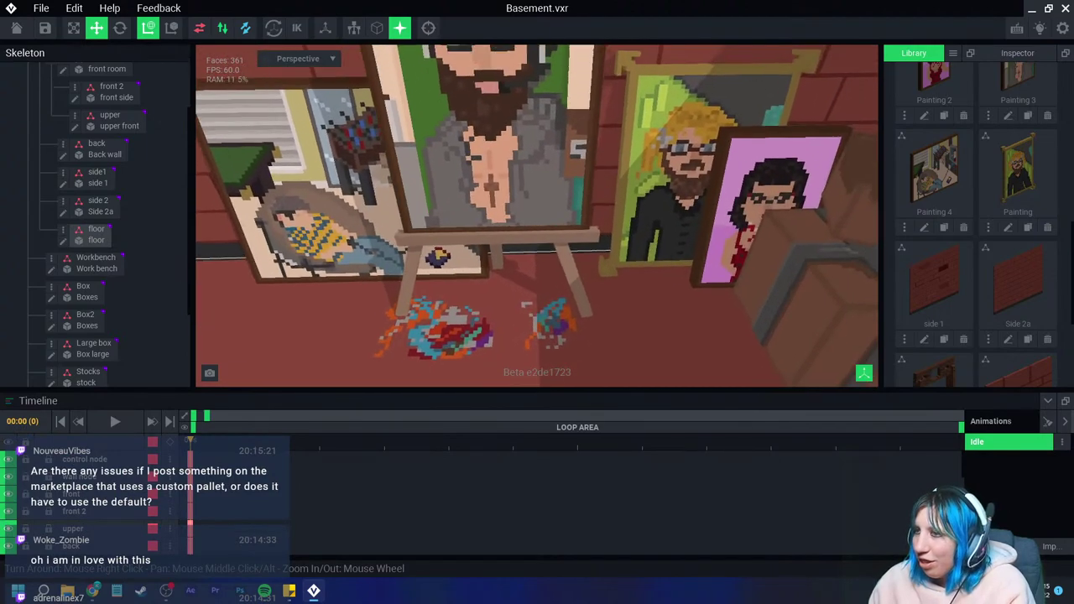
right_drag(505, 280, 504, 279)
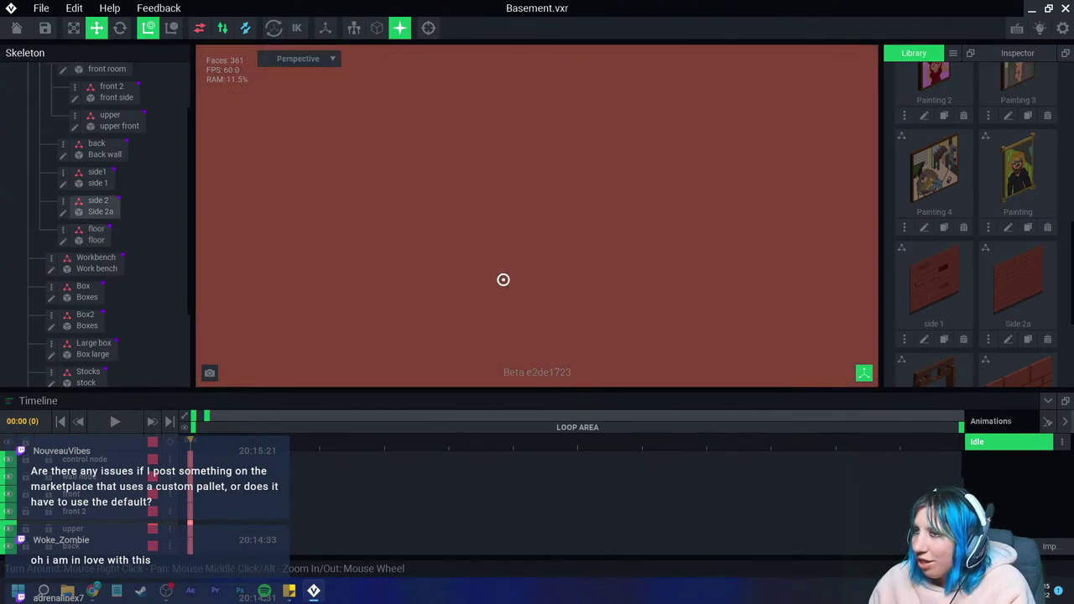
scroll(504, 279, down, 3)
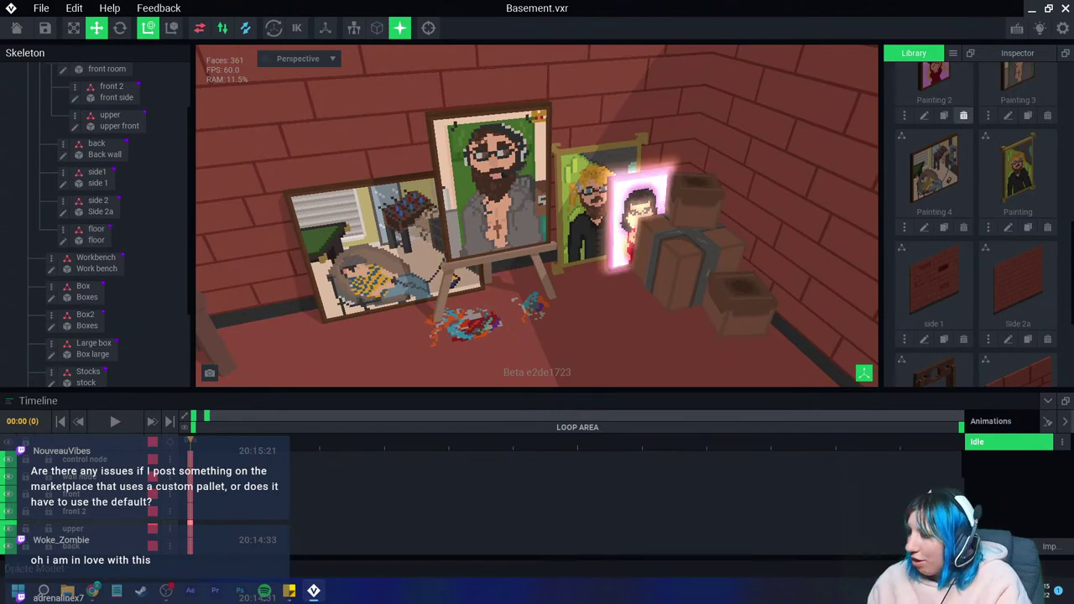
right_drag(537, 290, 544, 288)
scroll(544, 287, up, 3)
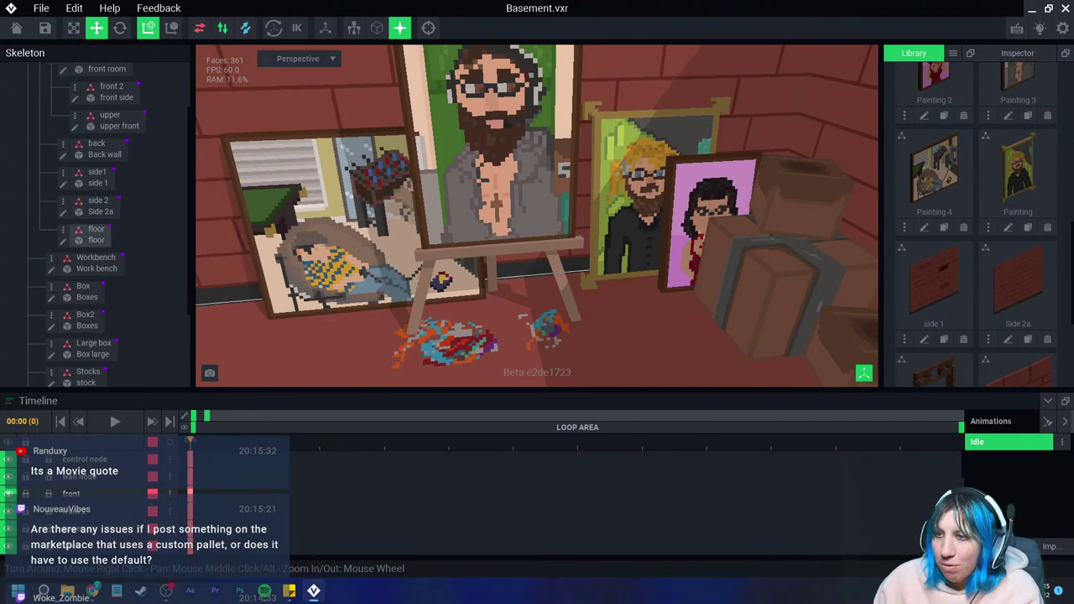
right_drag(512, 282, 513, 282)
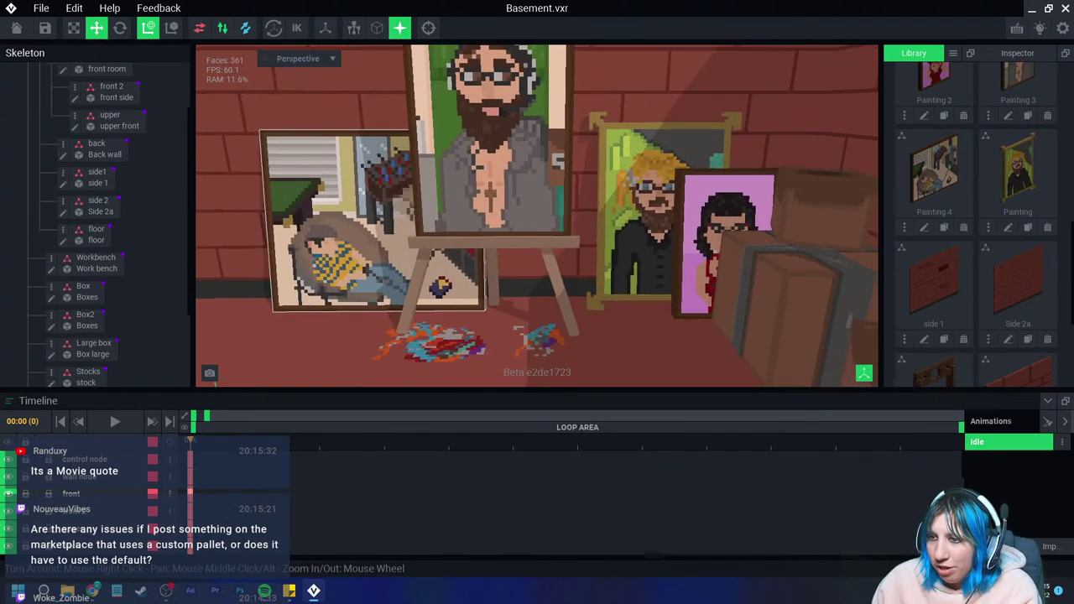
scroll(514, 282, up, 2)
click(369, 277)
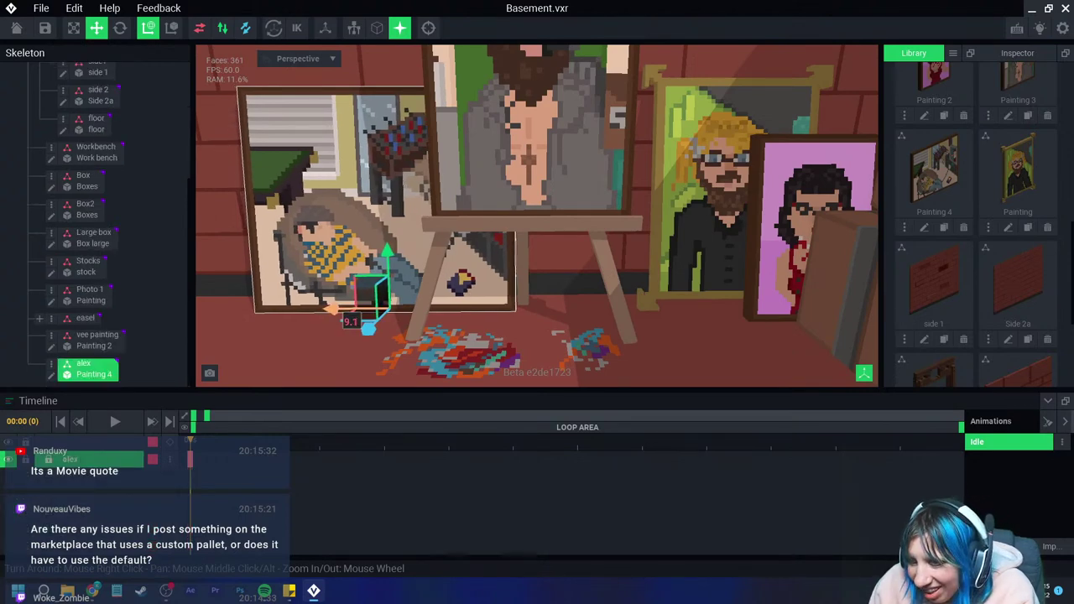
click(394, 344)
right_drag(394, 344, 492, 347)
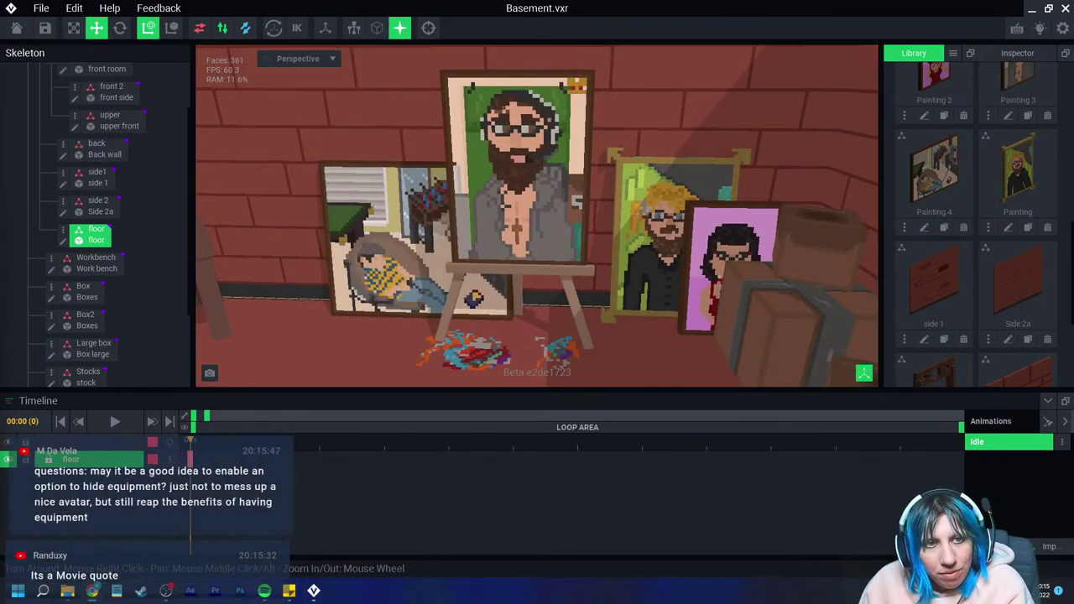
right_drag(499, 237, 512, 238)
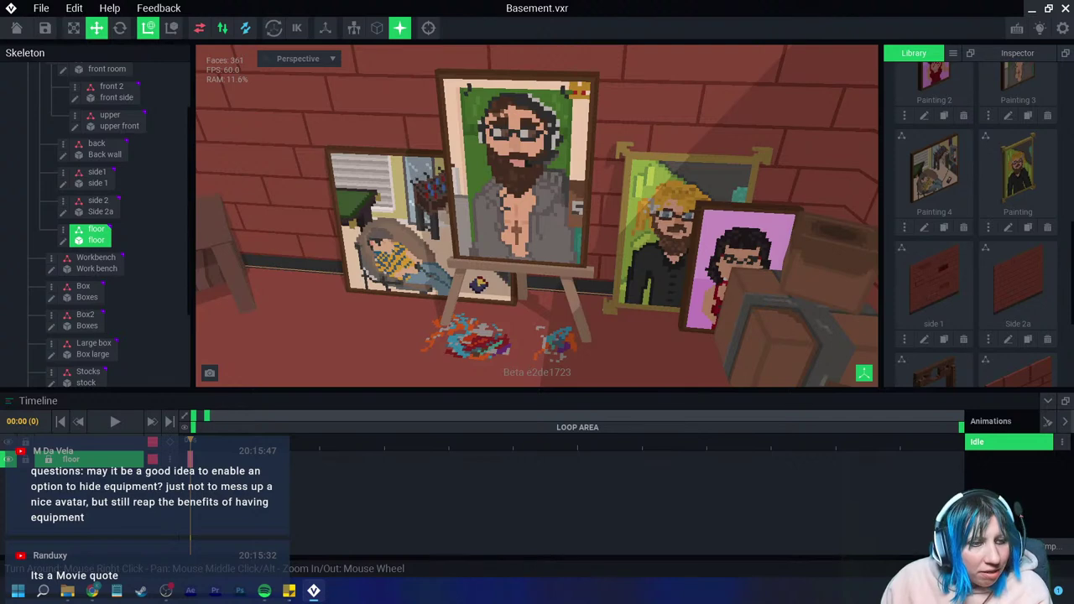
mouse_move(504, 252)
right_down()
mouse_move(513, 355)
mouse_move(520, 251)
right_up()
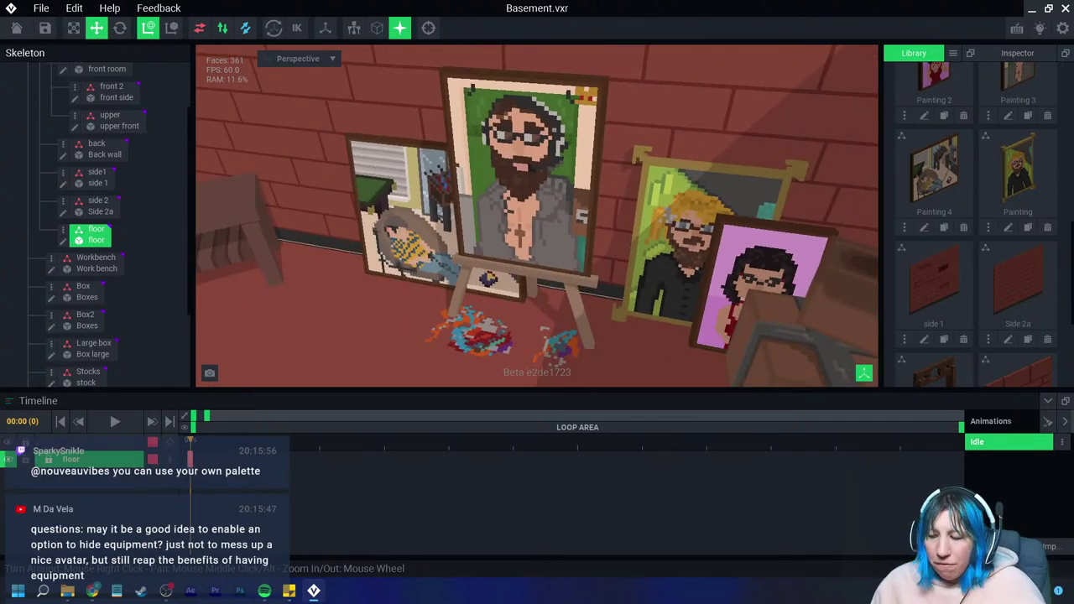
right_drag(543, 329, 549, 356)
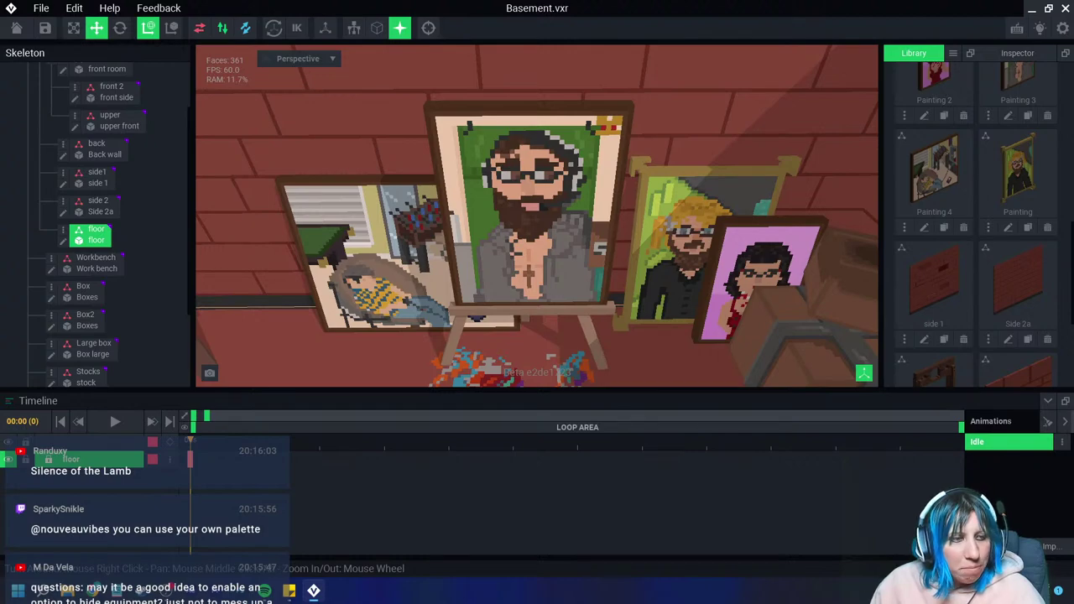
mouse_move(323, 311)
right_down()
mouse_move(454, 314)
mouse_move(499, 300)
right_up()
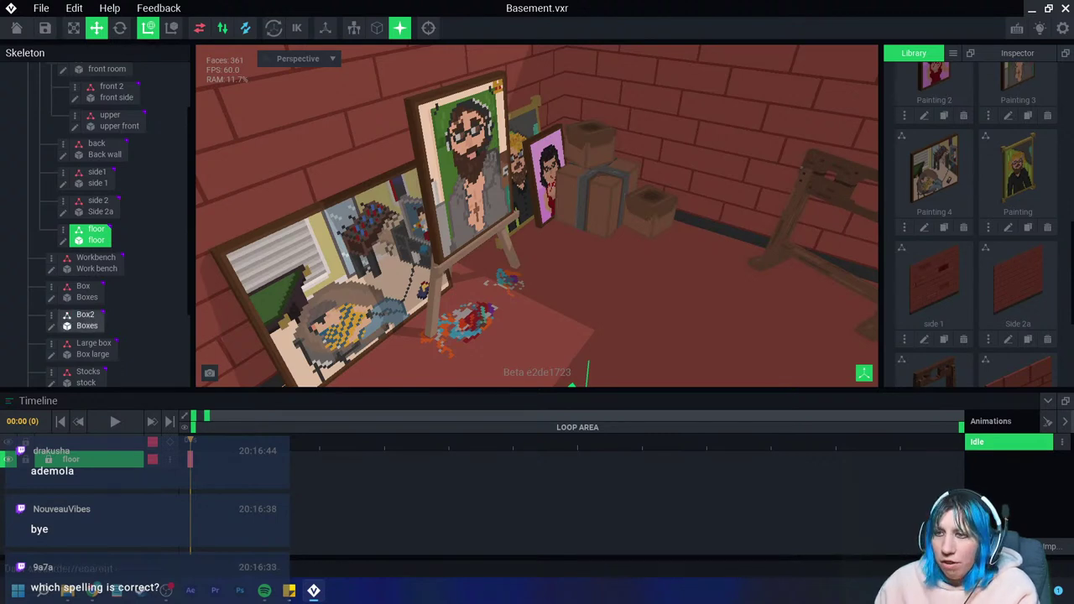
right_drag(549, 307, 559, 328)
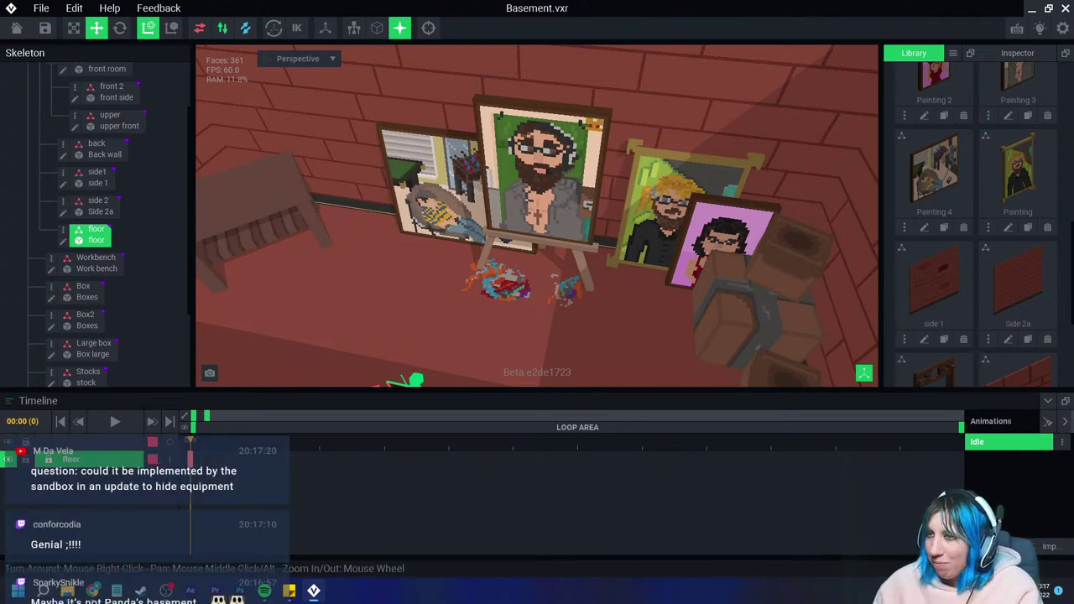
key(f)
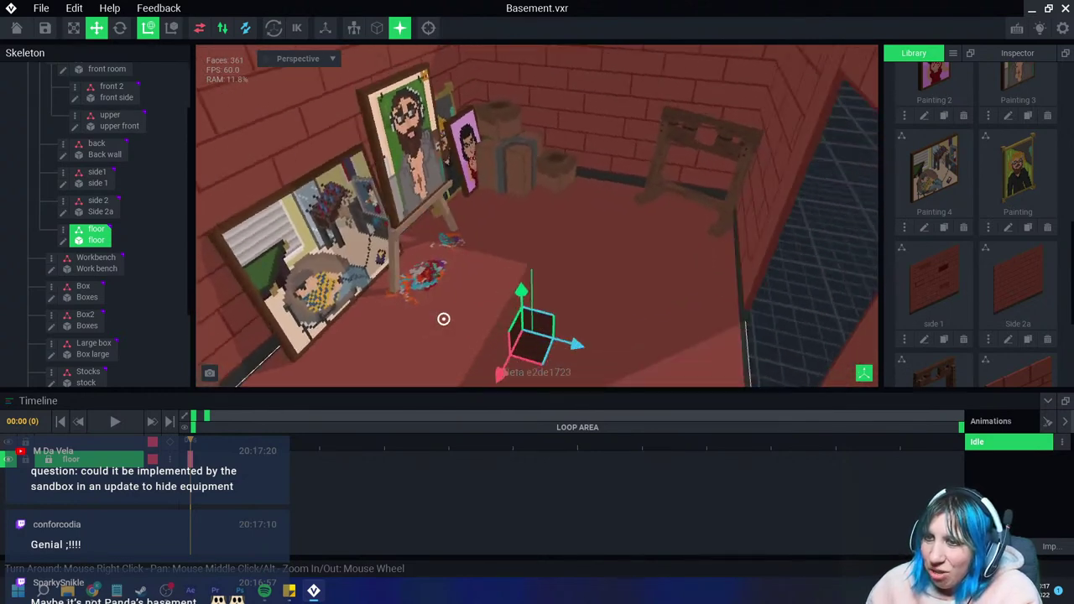
scroll(443, 318, down, 5)
right_drag(444, 318, 457, 310)
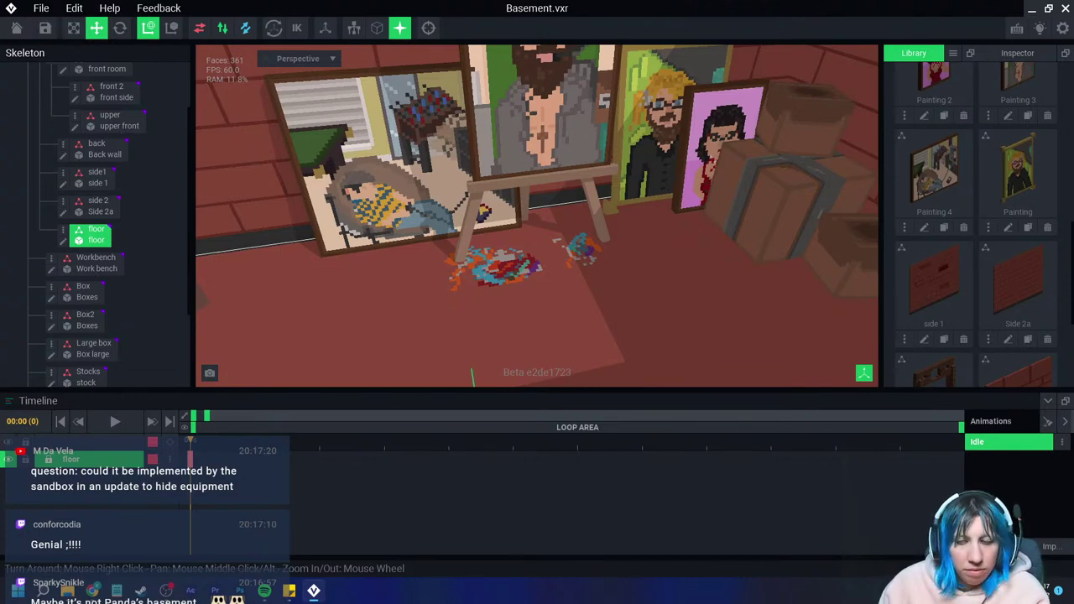
scroll(433, 314, down, 3)
right_drag(434, 314, 433, 314)
scroll(434, 314, up, 3)
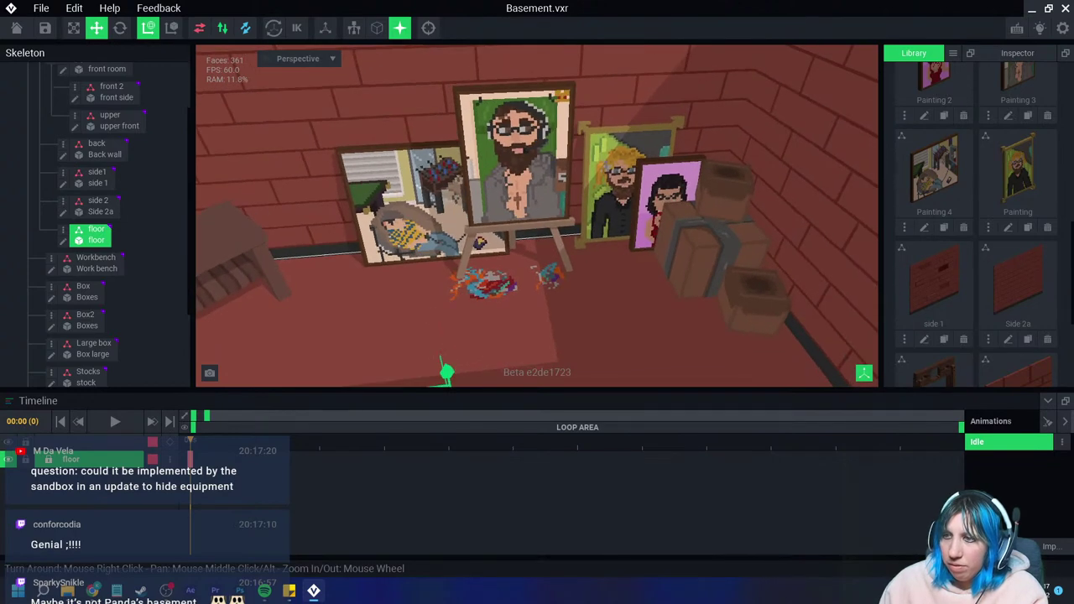
scroll(498, 299, up, 3)
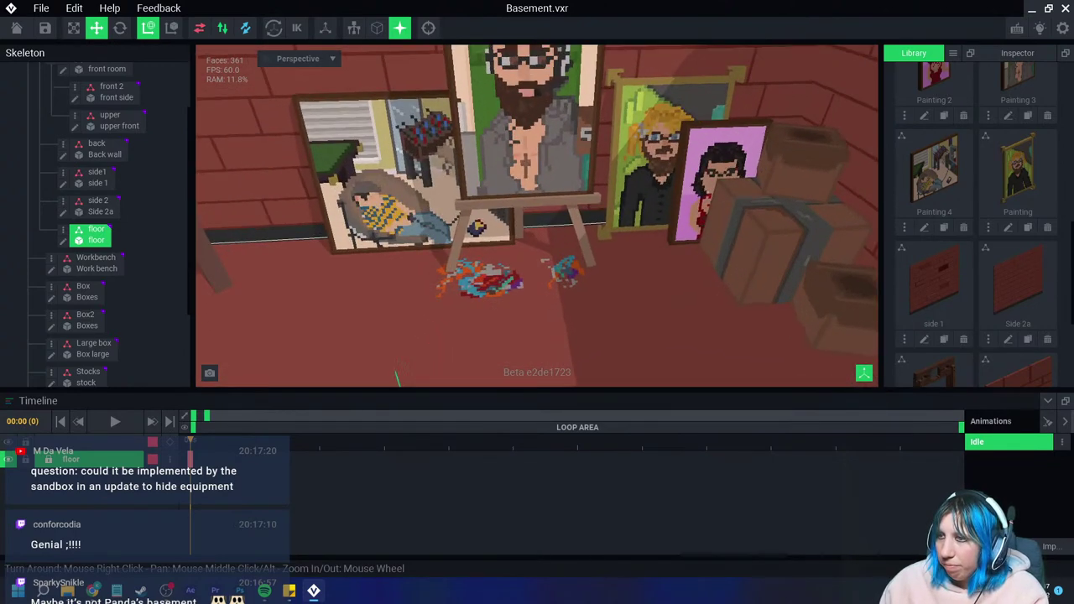
scroll(499, 299, up, 2)
scroll(531, 311, down, 3)
right_drag(532, 311, 532, 311)
scroll(532, 312, up, 3)
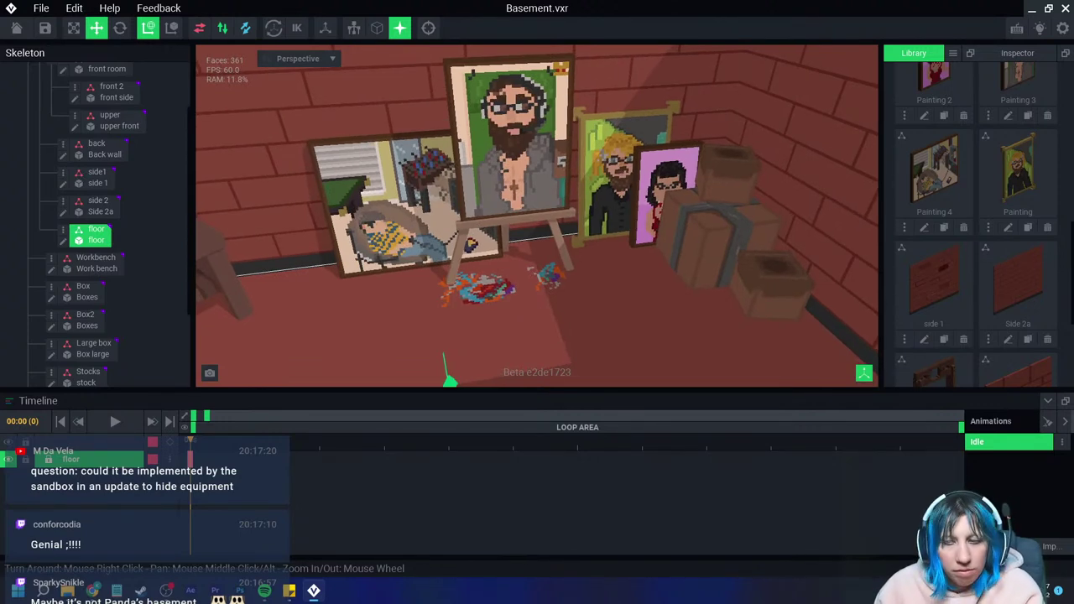
right_drag(529, 319, 529, 319)
scroll(529, 319, up, 5)
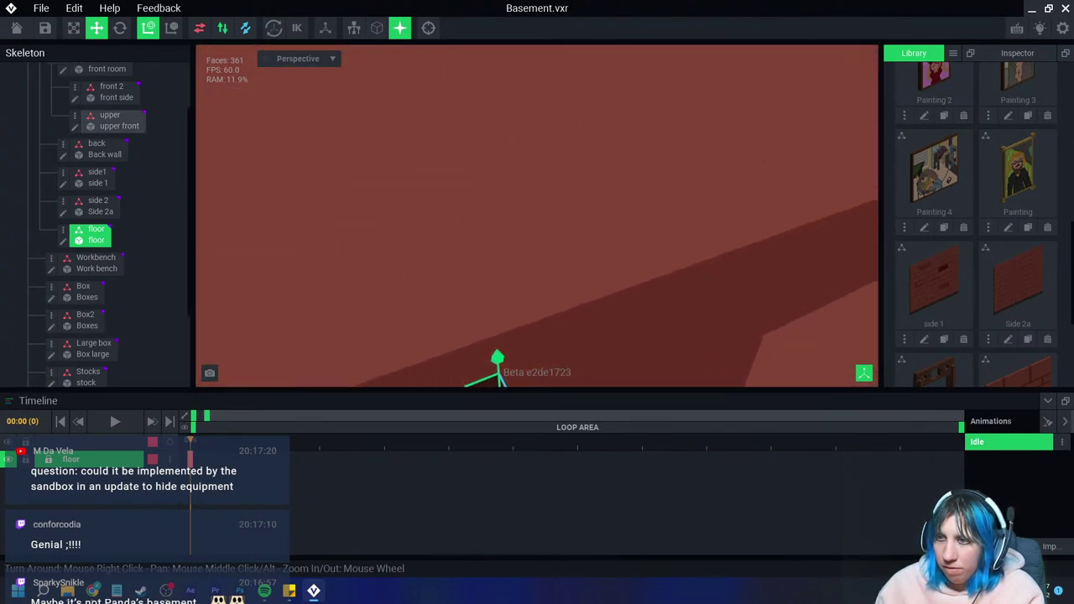
right_drag(534, 274, 535, 274)
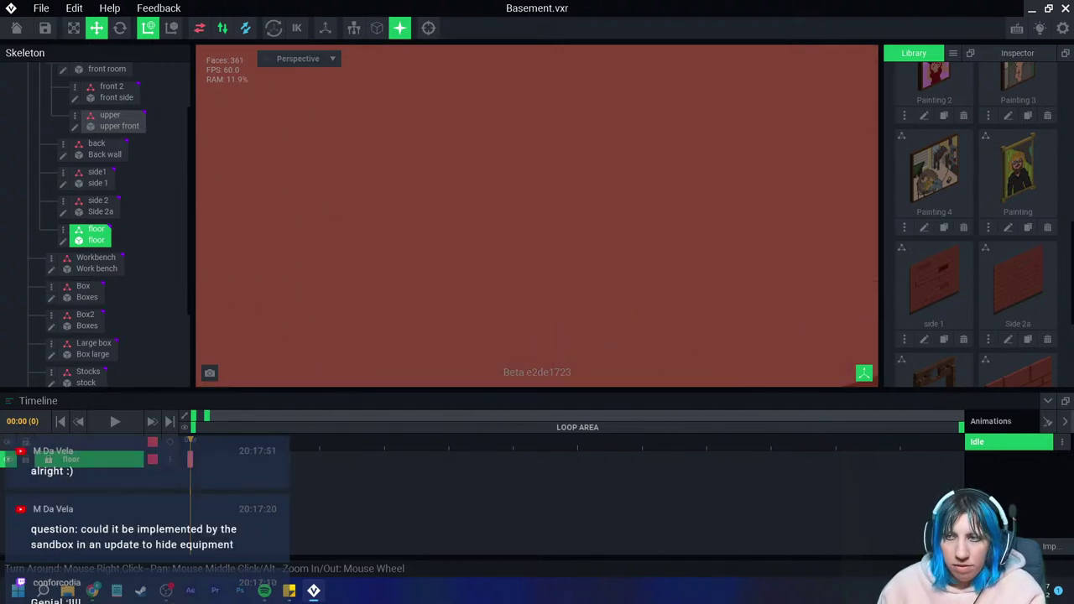
click(428, 28)
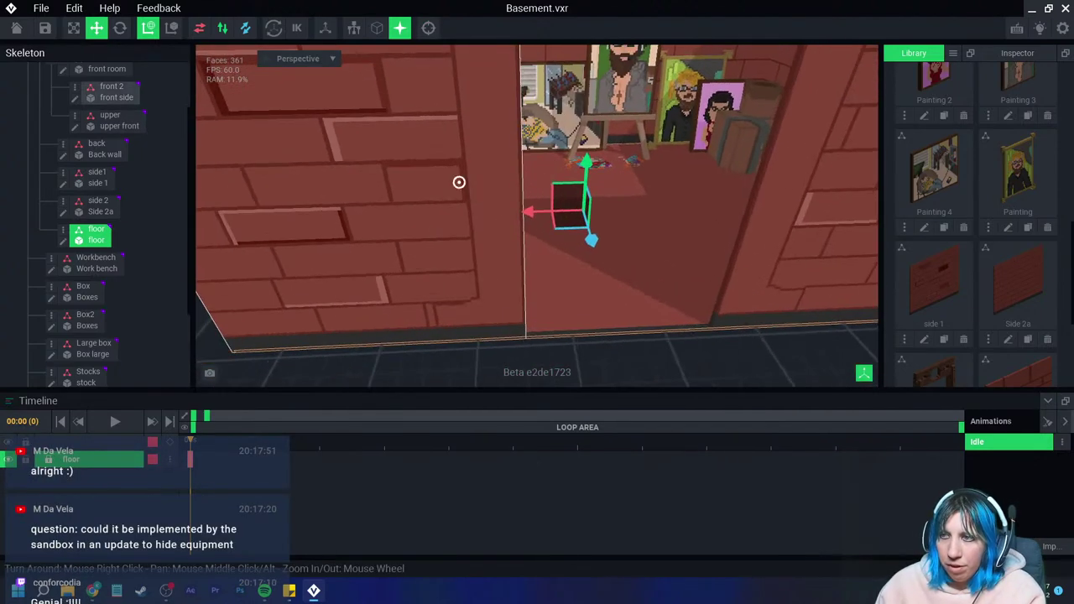
right_drag(463, 137, 463, 136)
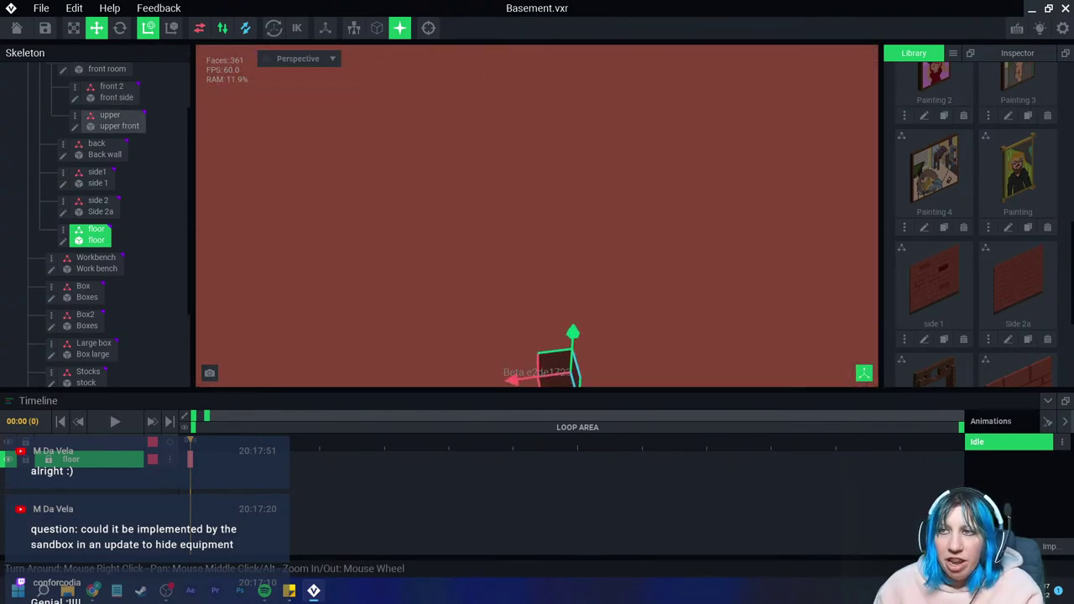
key(f)
right_drag(537, 210, 536, 277)
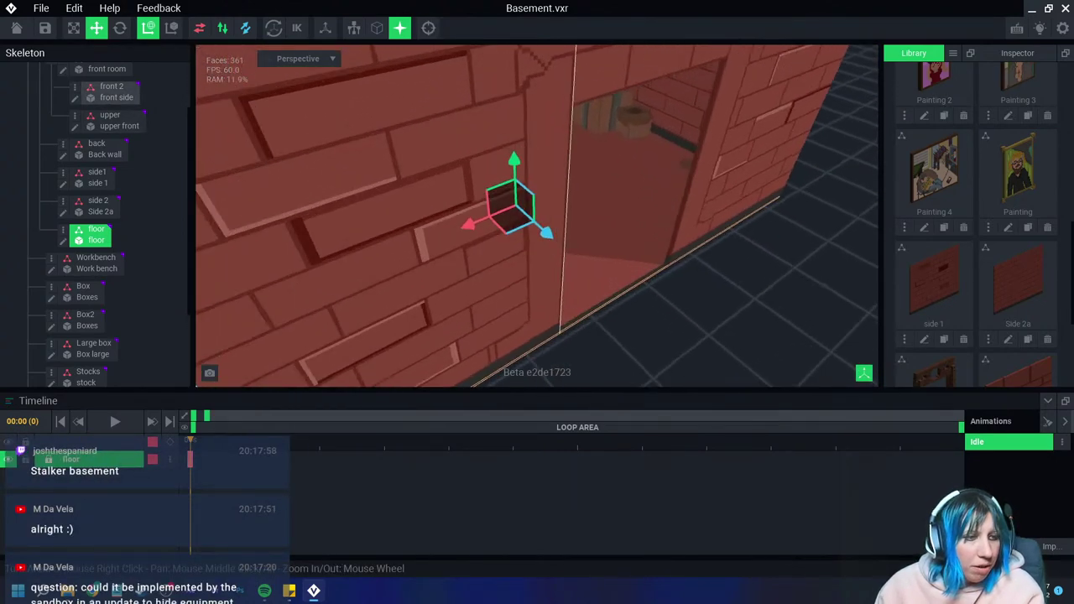
right_drag(537, 210, 537, 260)
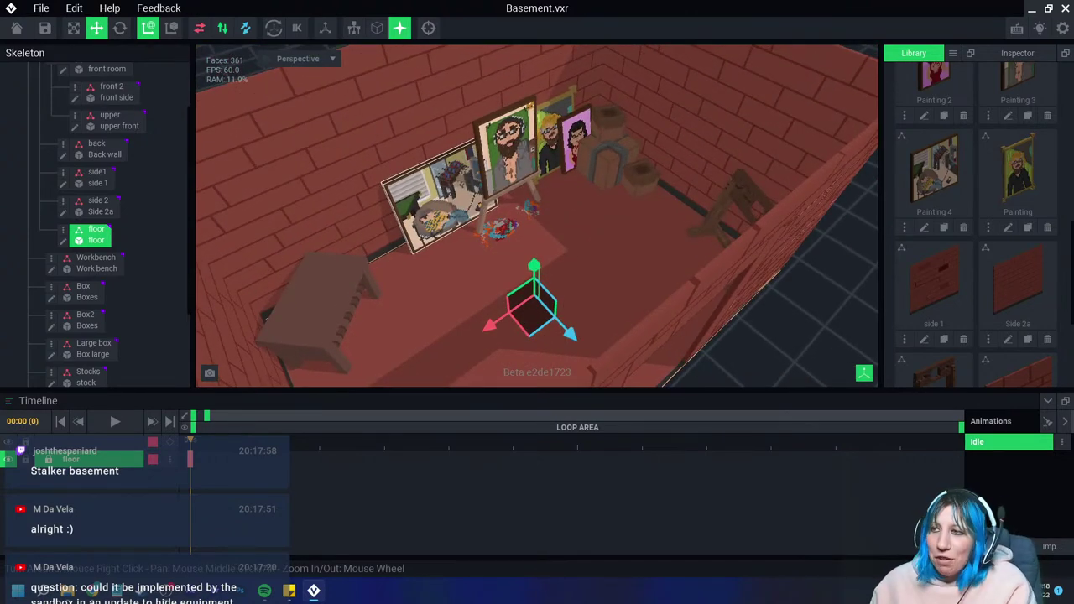
right_drag(537, 216, 587, 193)
scroll(537, 216, up, 5)
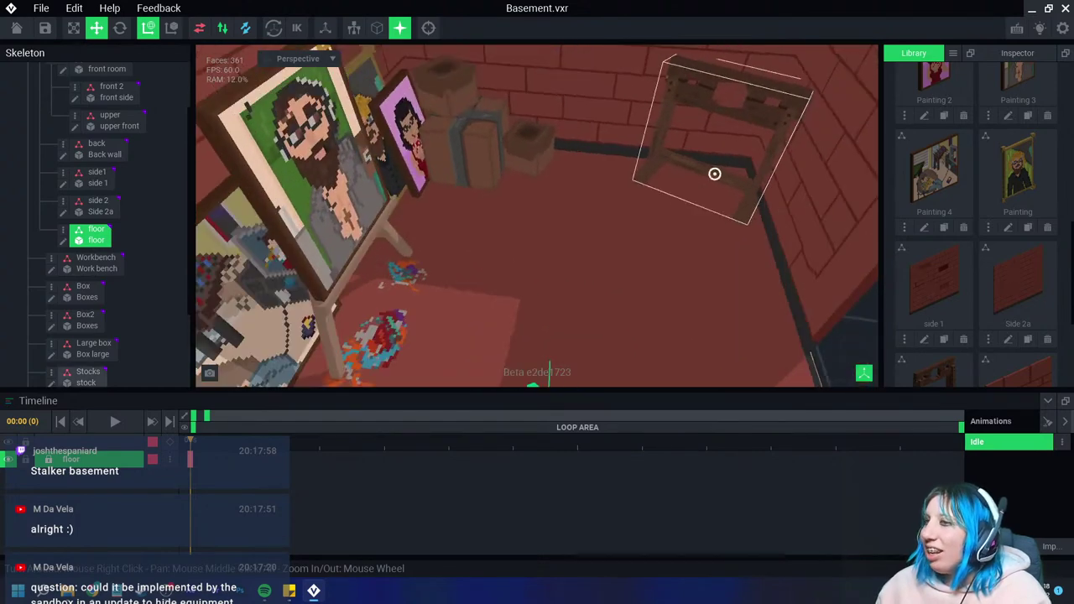
right_drag(712, 168, 712, 143)
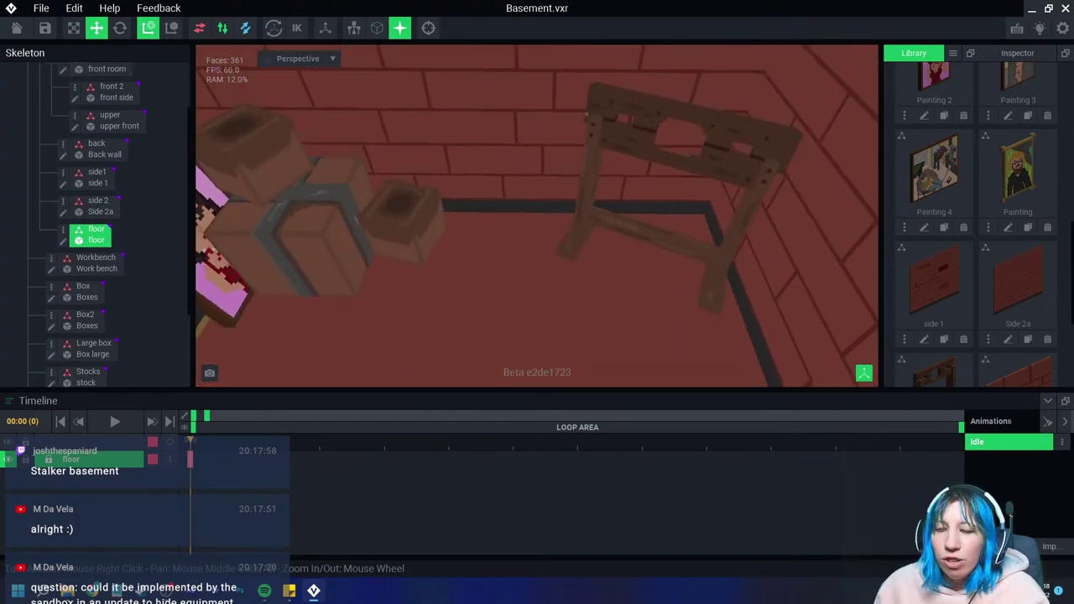
mouse_move(587, 251)
right_down()
mouse_move(616, 242)
mouse_move(571, 247)
right_up()
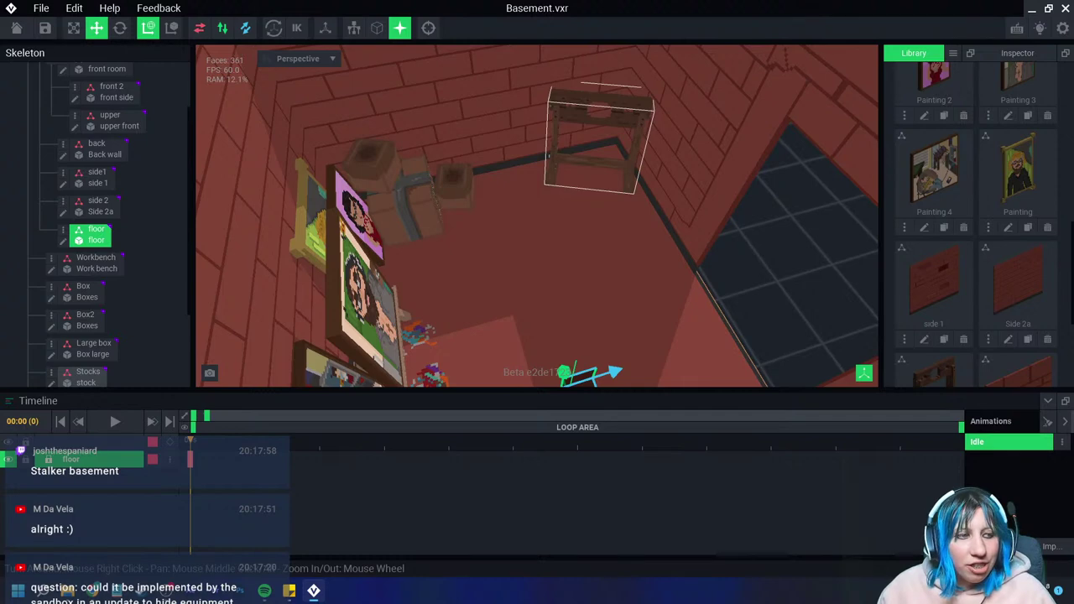
right_drag(604, 126, 583, 122)
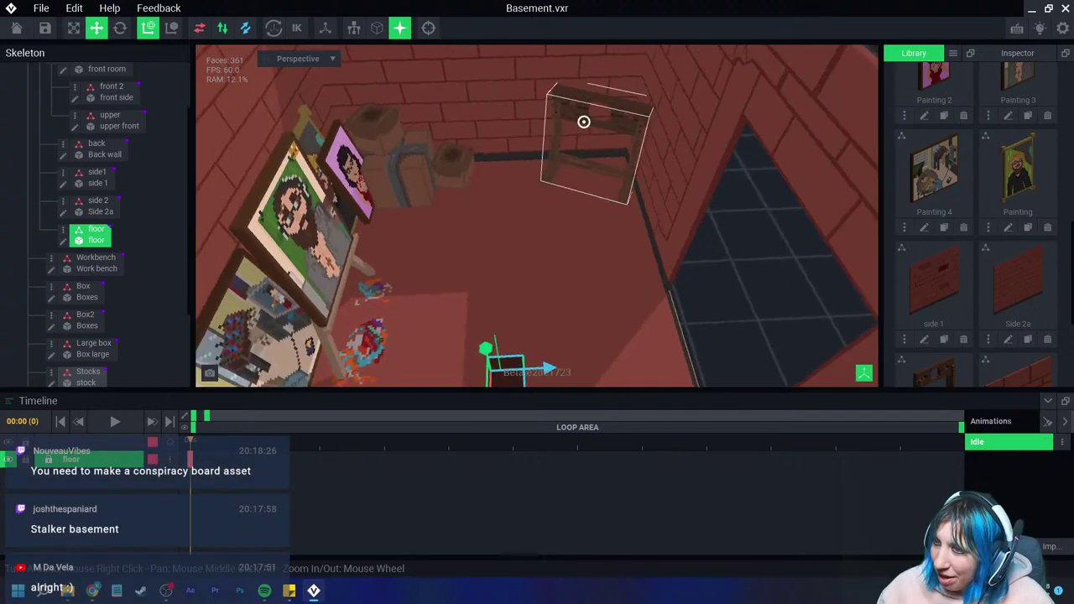
scroll(583, 121, up, 5)
scroll(532, 183, up, 2)
scroll(532, 182, up, 2)
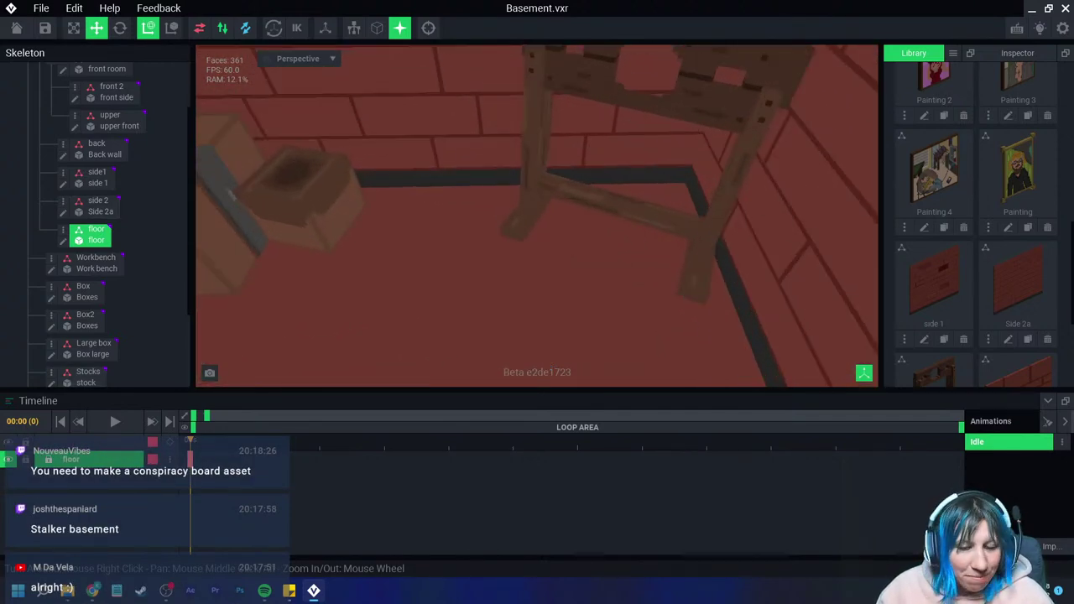
scroll(479, 197, down, 3)
right_drag(479, 196, 436, 201)
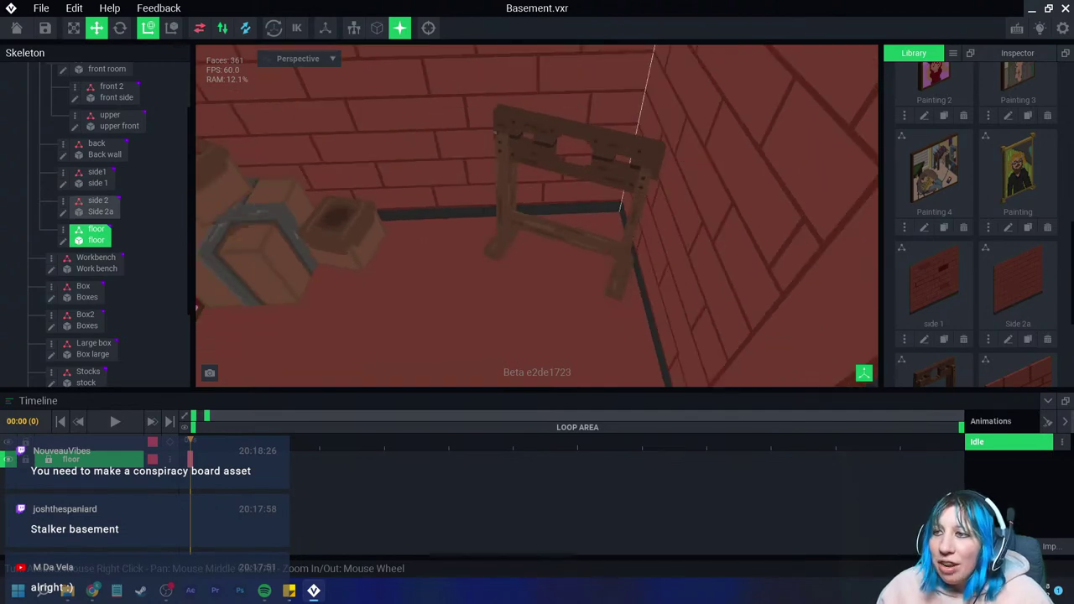
right_drag(475, 249, 482, 277)
scroll(478, 252, down, 3)
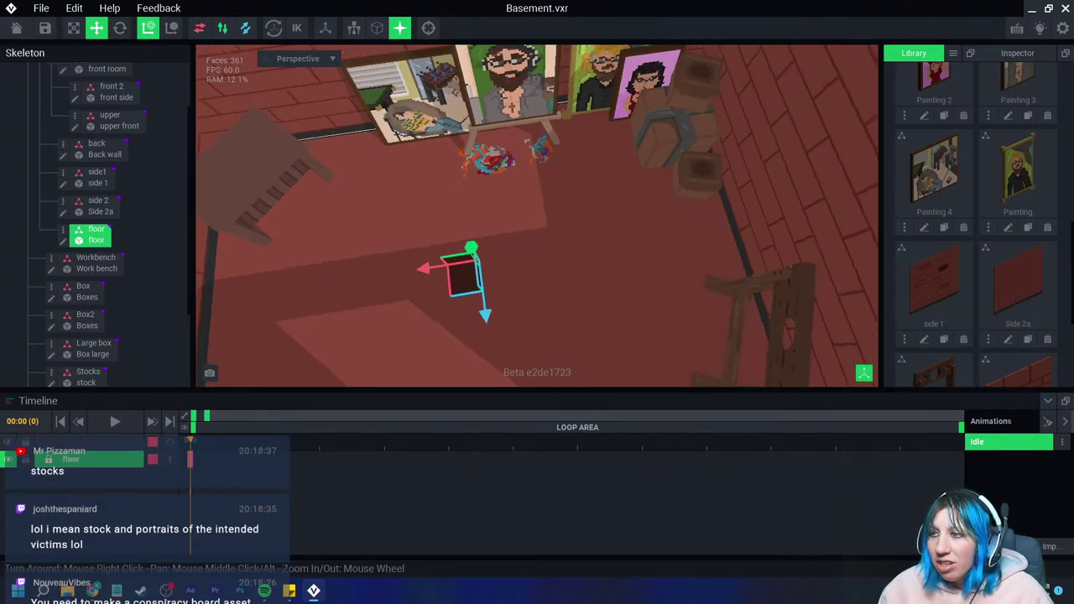
mouse_move(482, 277)
right_down()
mouse_move(570, 235)
mouse_move(643, 223)
right_up()
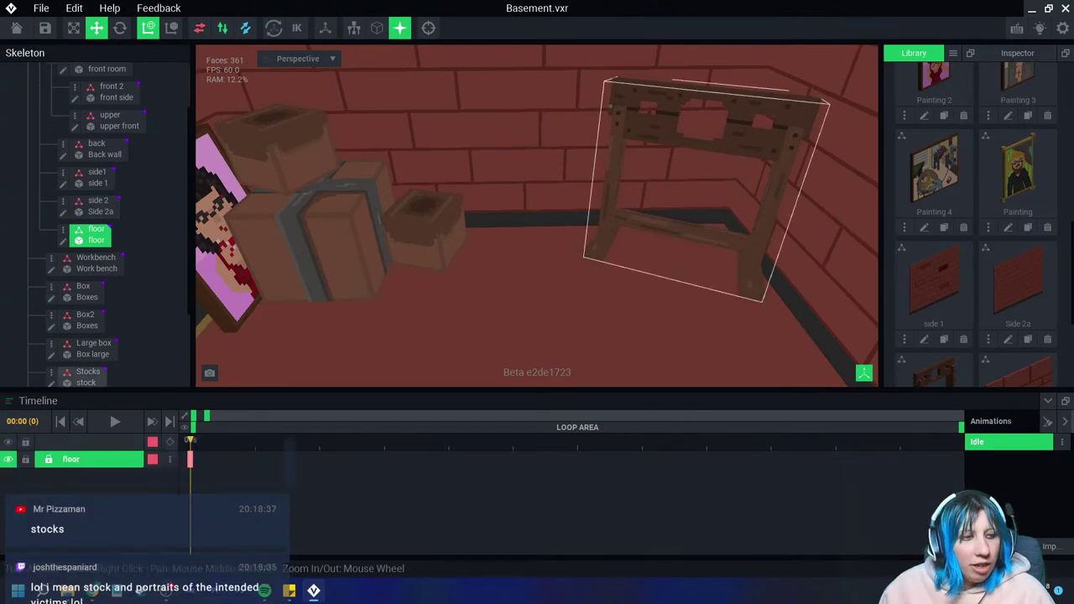
mouse_move(541, 252)
right_down()
mouse_move(503, 235)
mouse_move(537, 250)
mouse_move(503, 248)
right_up()
scroll(537, 216, up, 2)
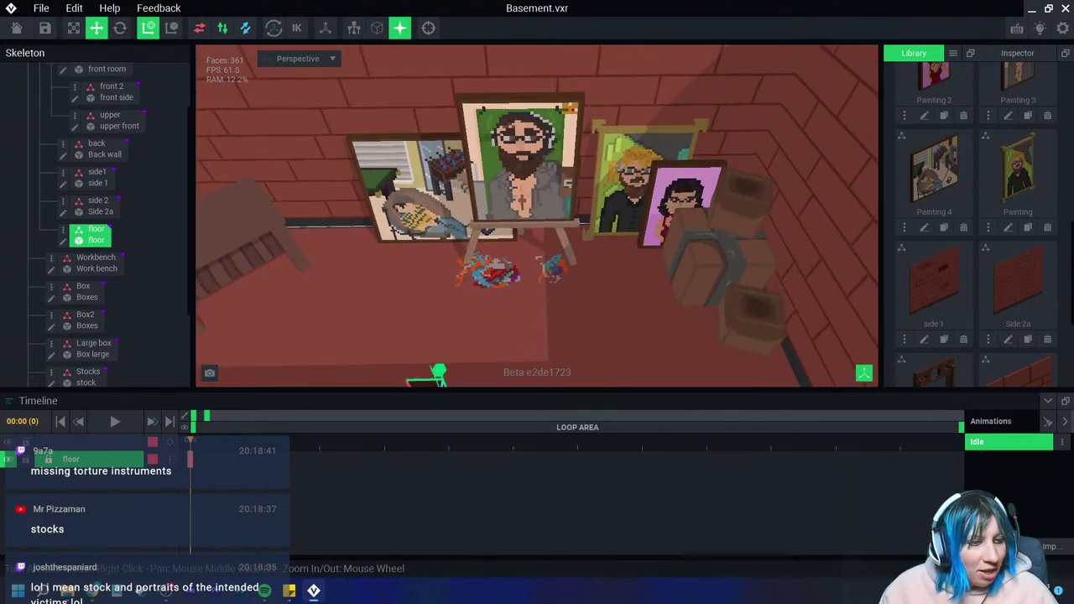
scroll(537, 216, up, 1)
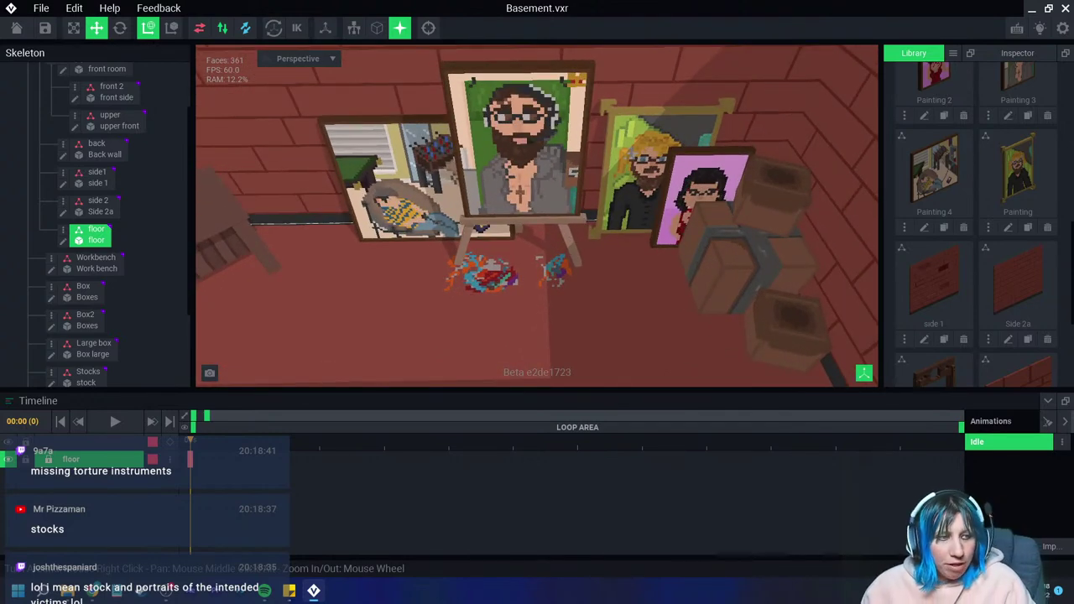
scroll(538, 303, down, 1)
scroll(537, 303, down, 2)
scroll(538, 303, up, 2)
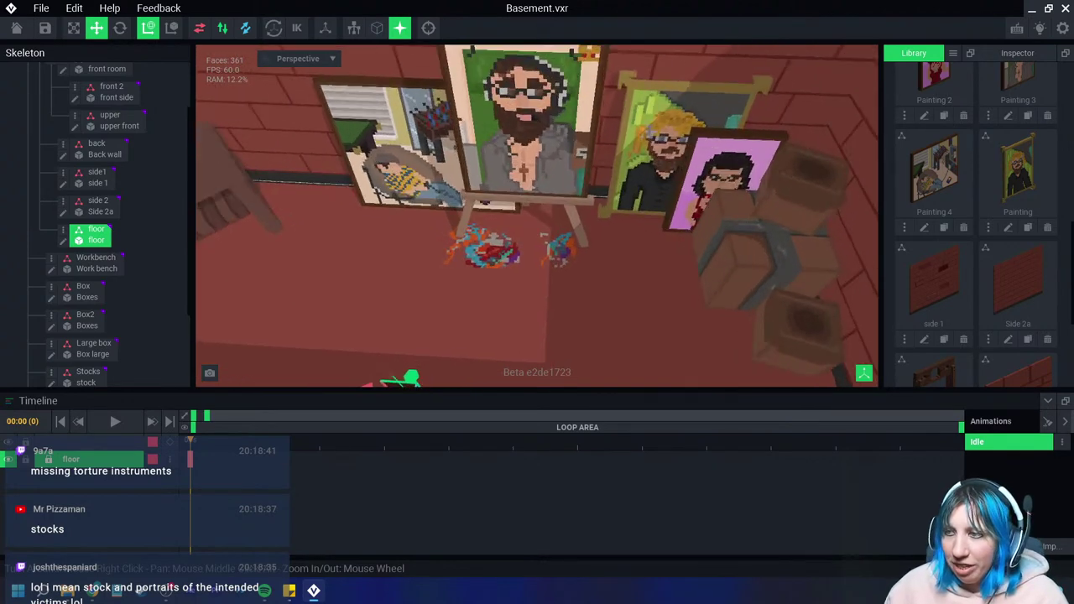
right_drag(537, 304, 664, 278)
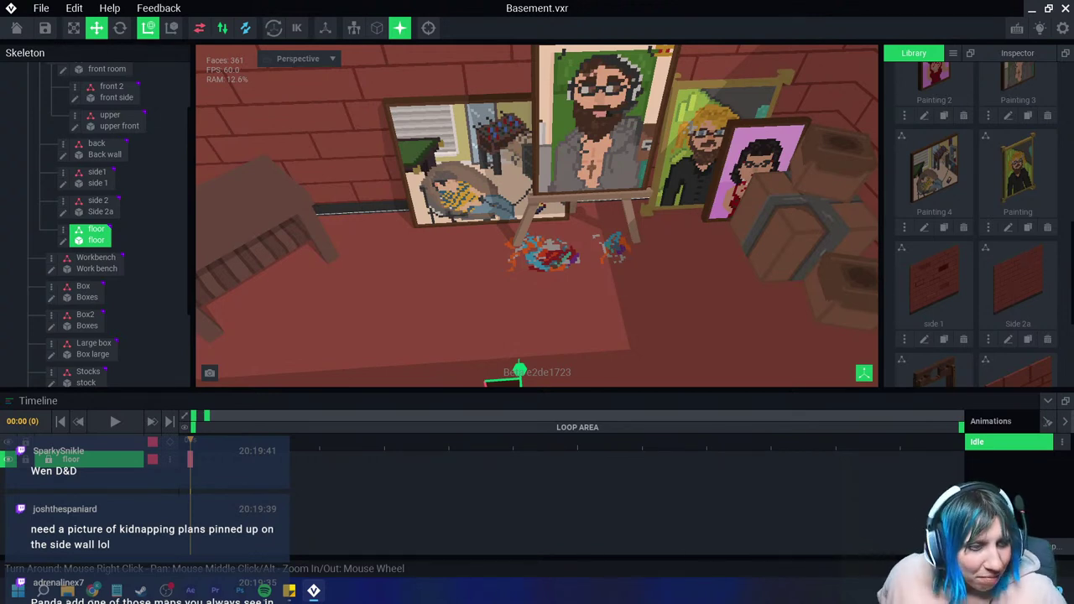
Step: Clone the Painting model in the Library as 'Painting panda' and open it for editing
click(952, 53)
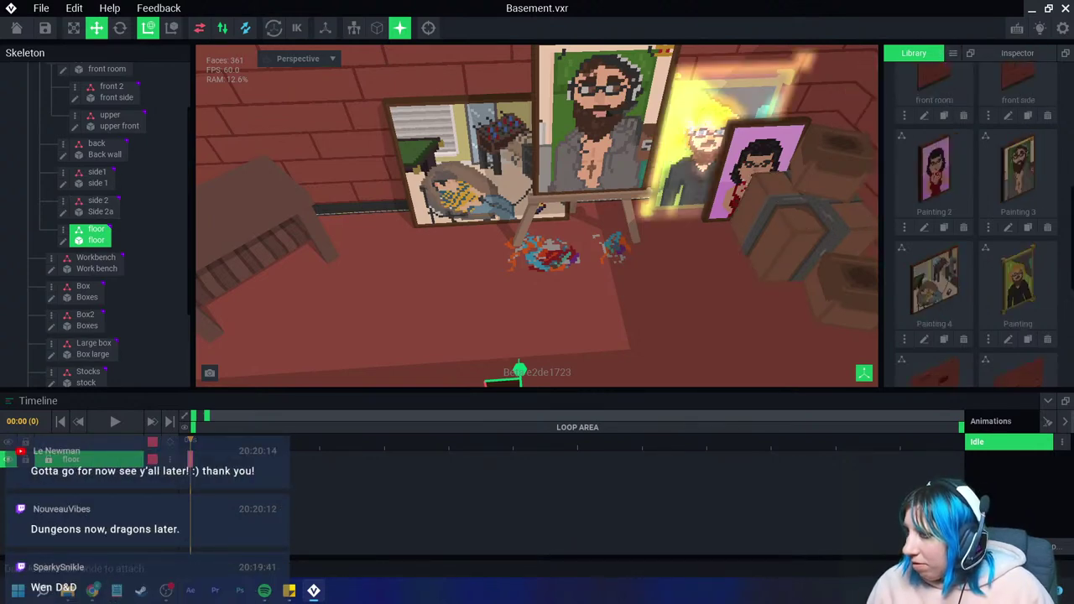
scroll(1018, 227, up, 2)
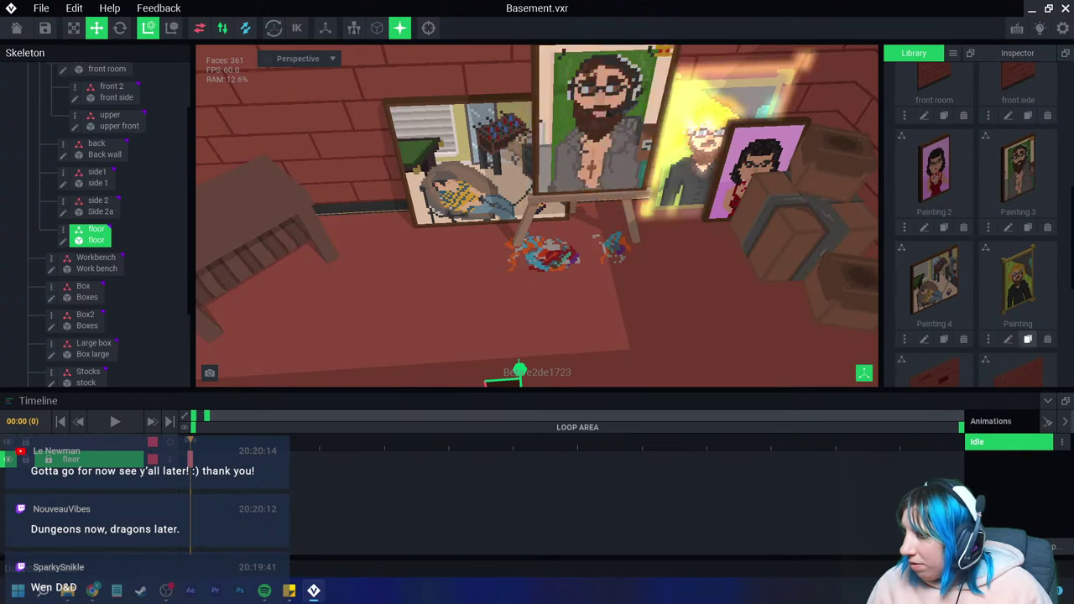
click(1027, 339)
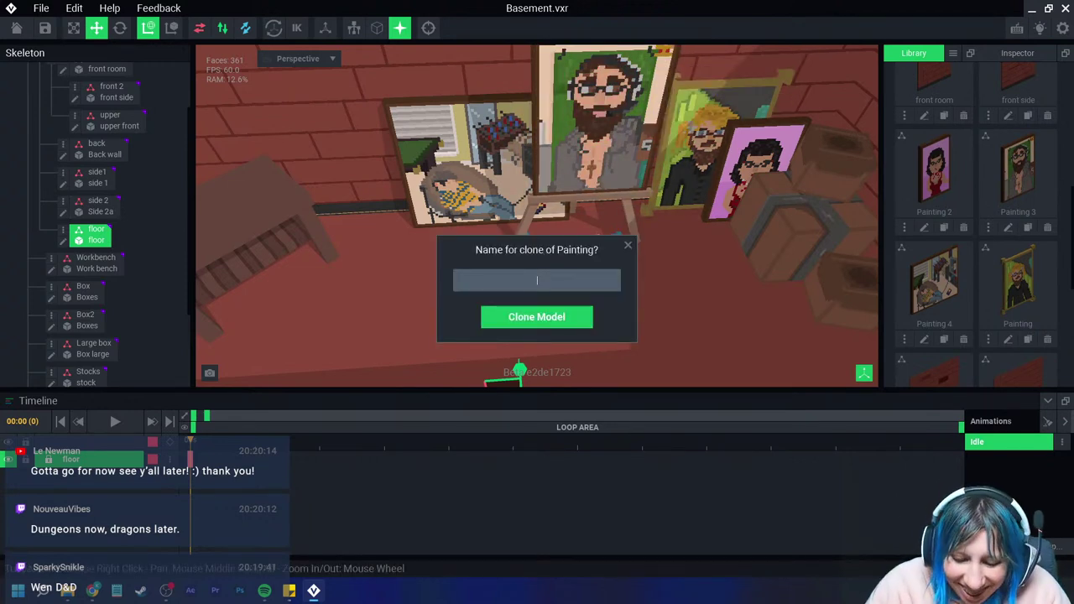
text(Painting panda)
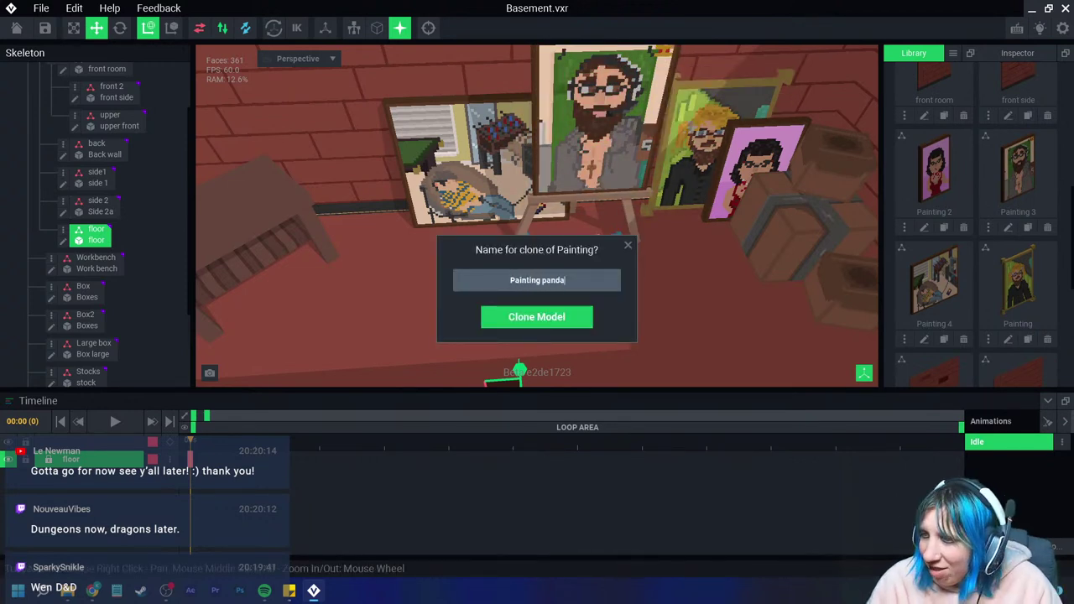
key(Return)
scroll(973, 252, down, 1)
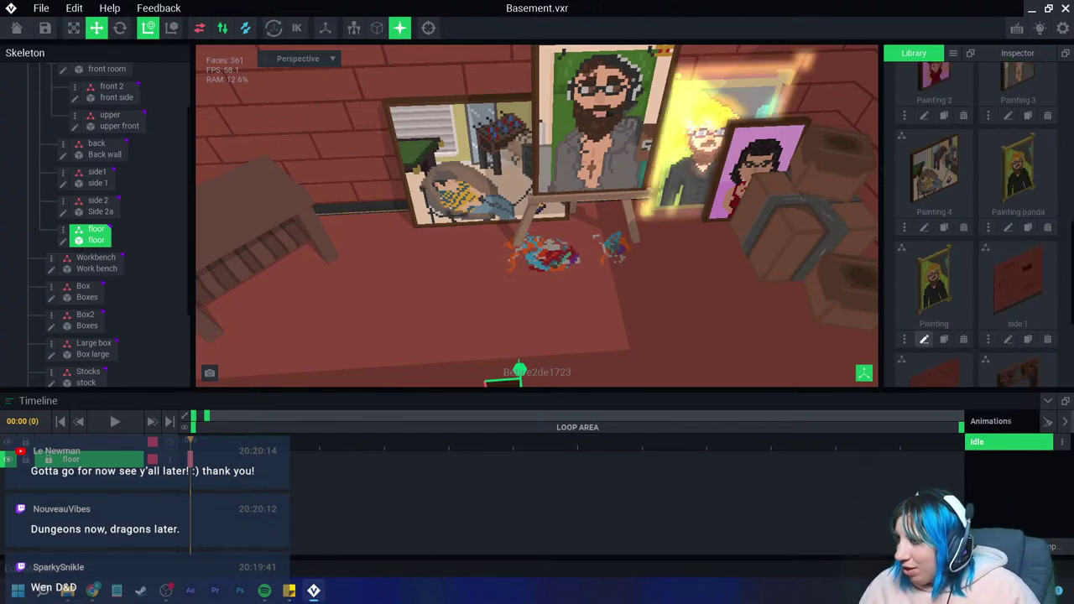
click(1007, 228)
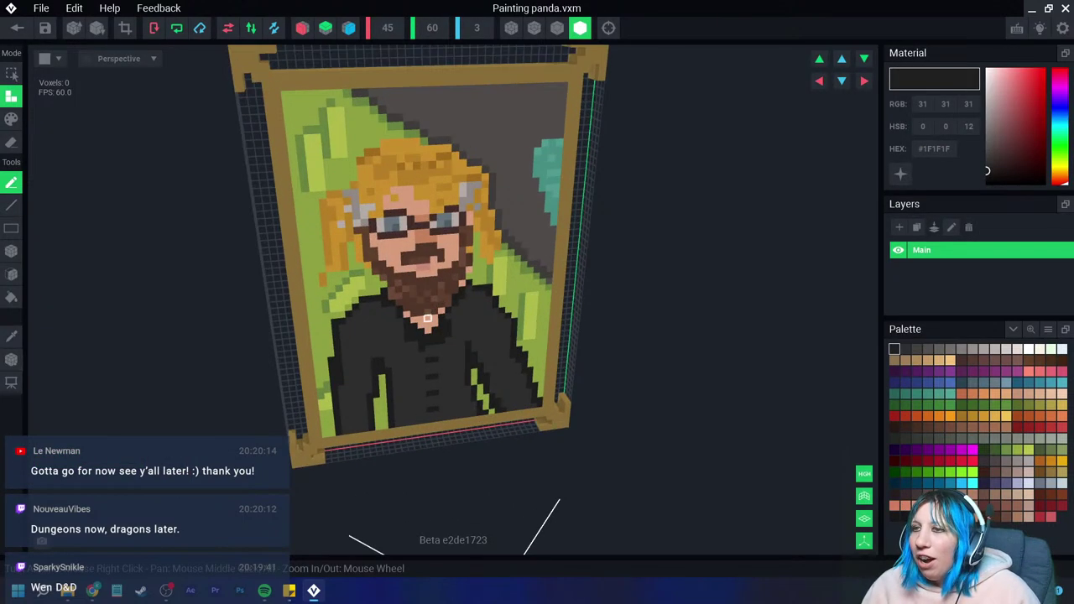
Step: Sample the background grey and repaint the whole portrait flat grey
scroll(422, 297, up, 3)
scroll(421, 298, up, 1)
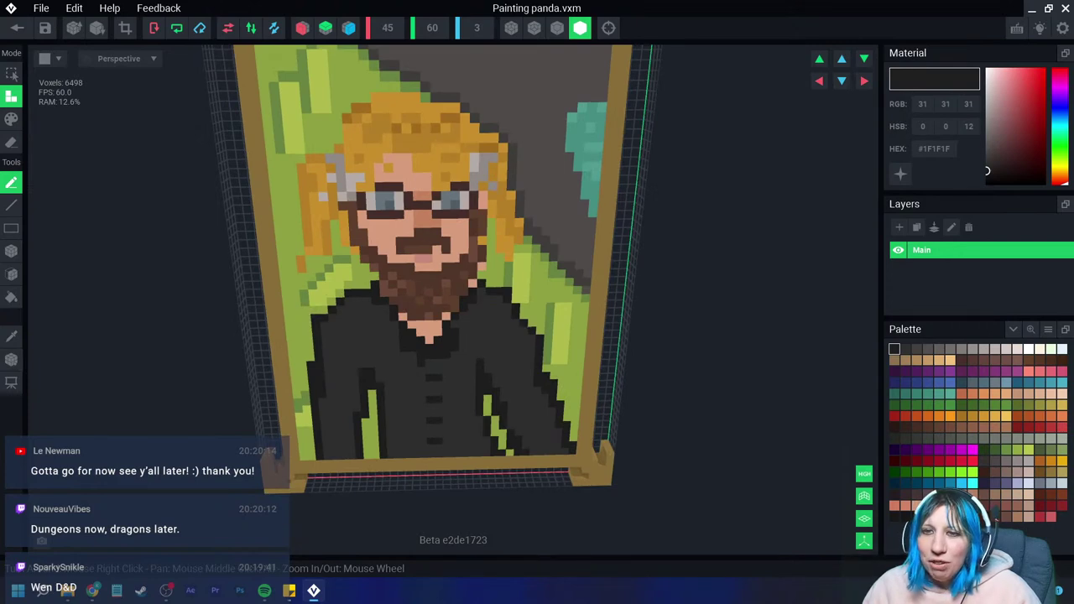
key(p)
alt+click(359, 177)
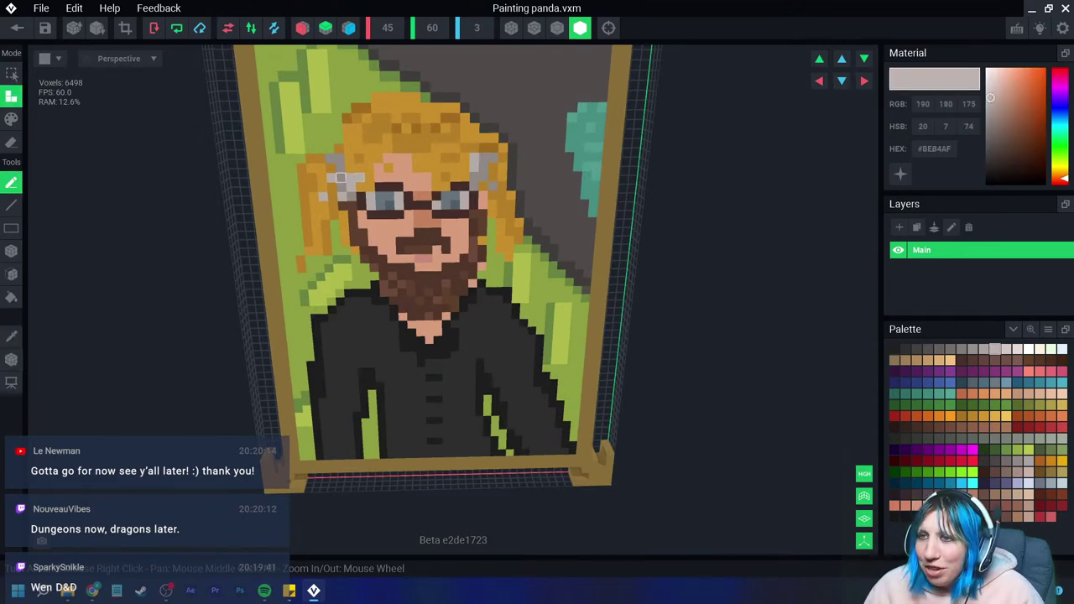
scroll(359, 177, up, 1)
key(2)
scroll(339, 157, down, 2)
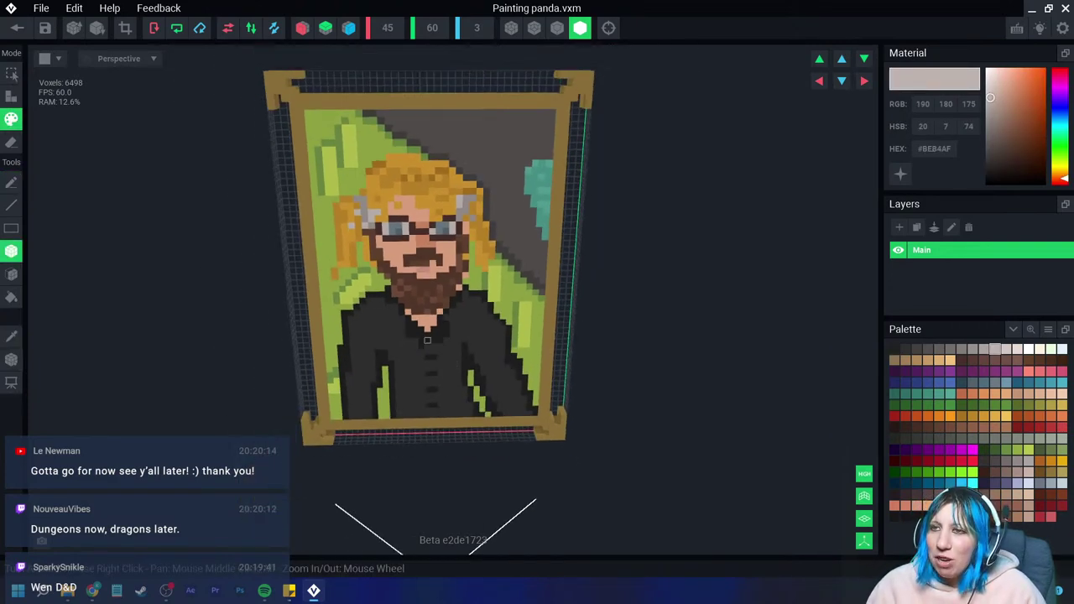
click(339, 157)
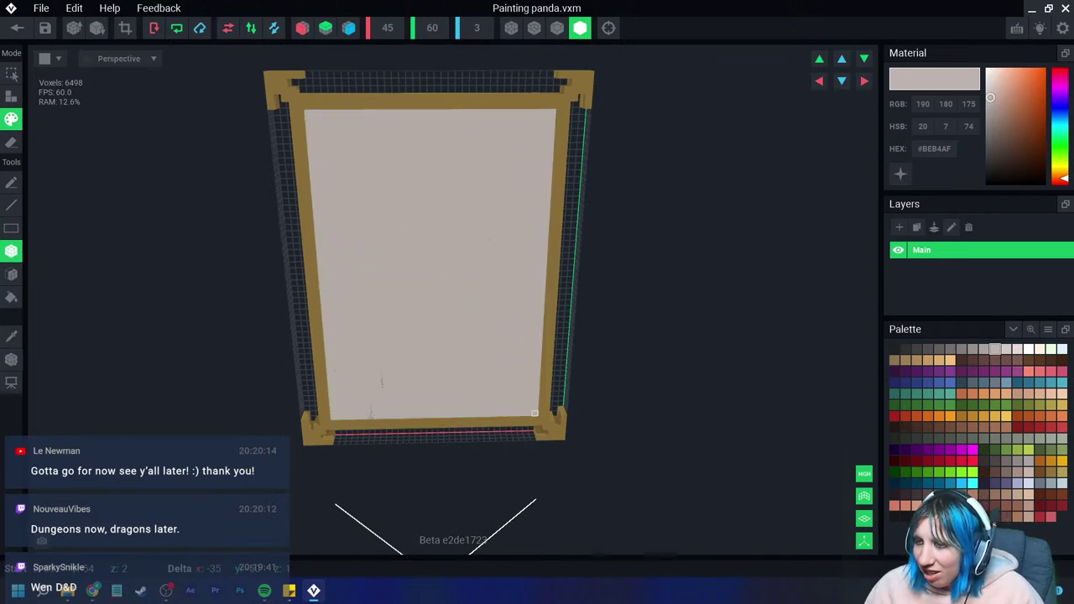
Step: Fill the picture frame with a dark brown palette colour
key(f)
scroll(543, 249, up, 2)
right_drag(543, 249, 533, 250)
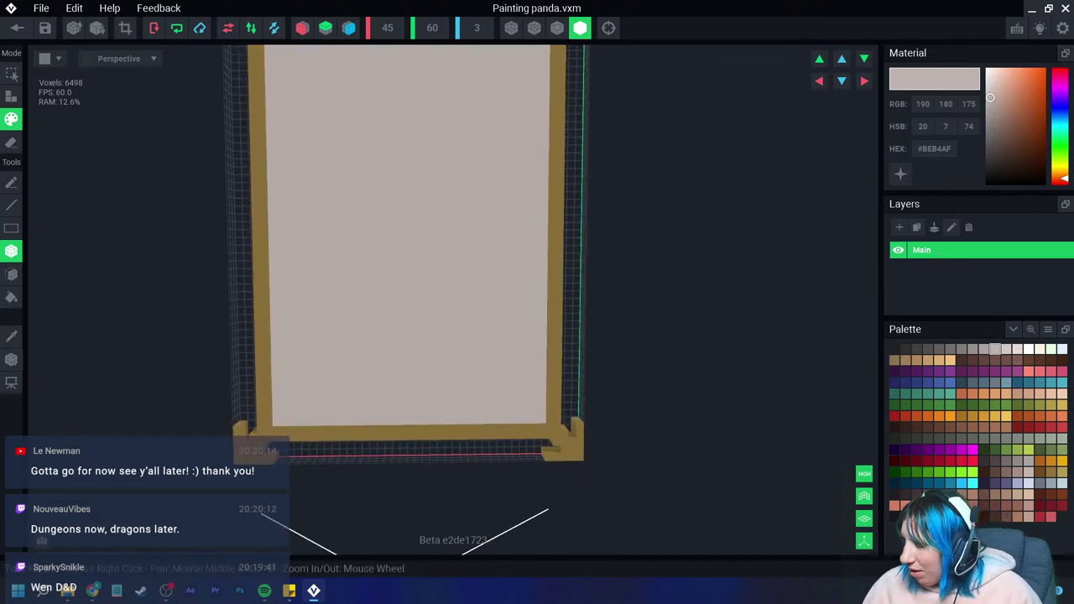
click(1039, 471)
click(11, 297)
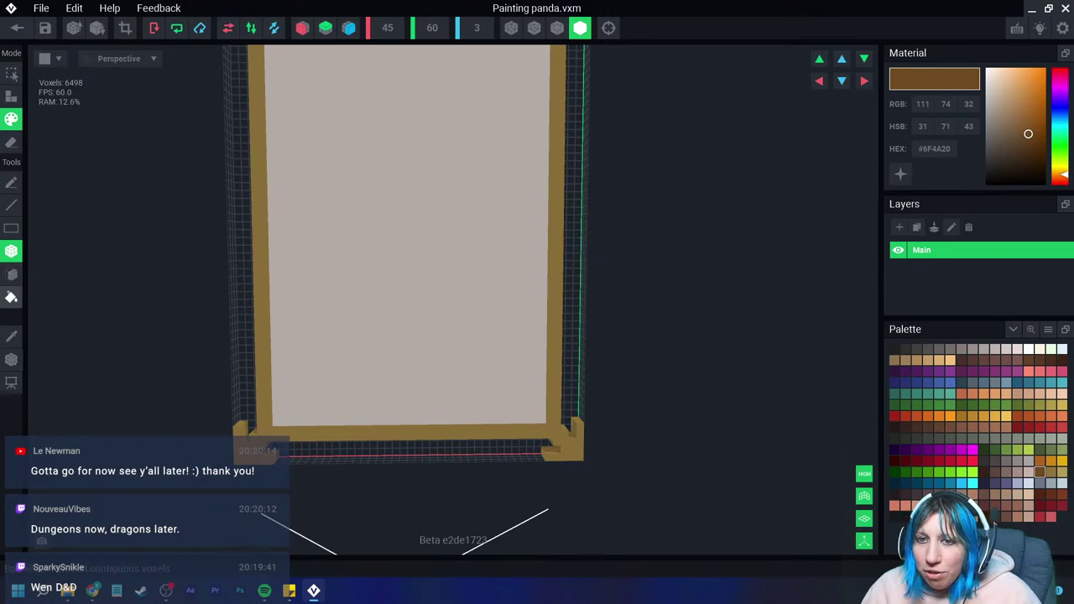
click(255, 208)
scroll(264, 208, down, 2)
Step: Pick a lighter golden brown and paint accent voxels on the frame's top corners
mouse_move(264, 208)
right_down()
mouse_move(369, 375)
mouse_move(411, 367)
right_up()
scroll(369, 375, down, 3)
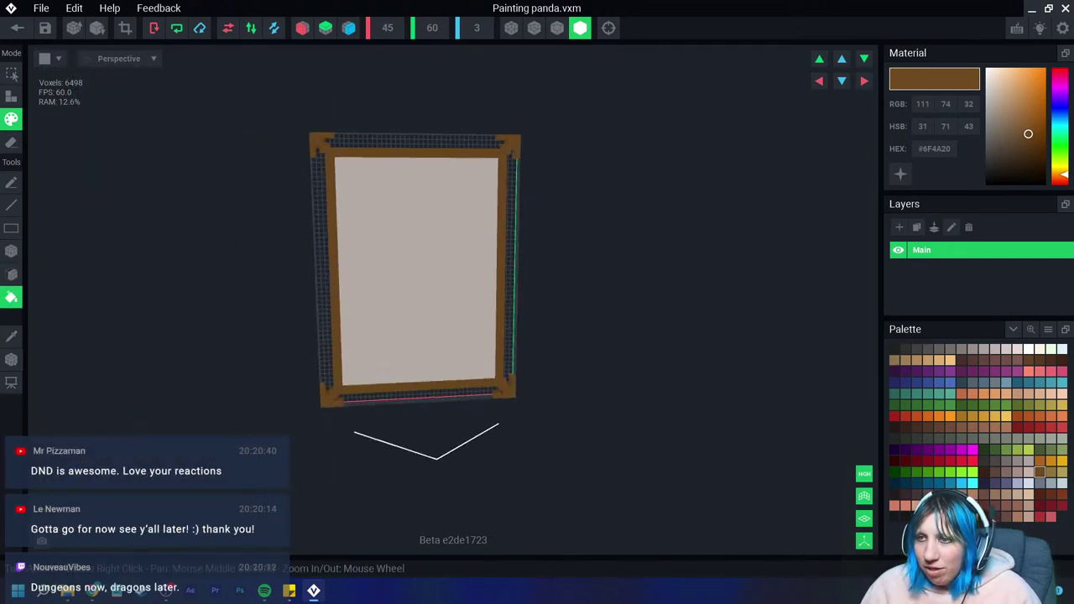
alt+click(542, 307)
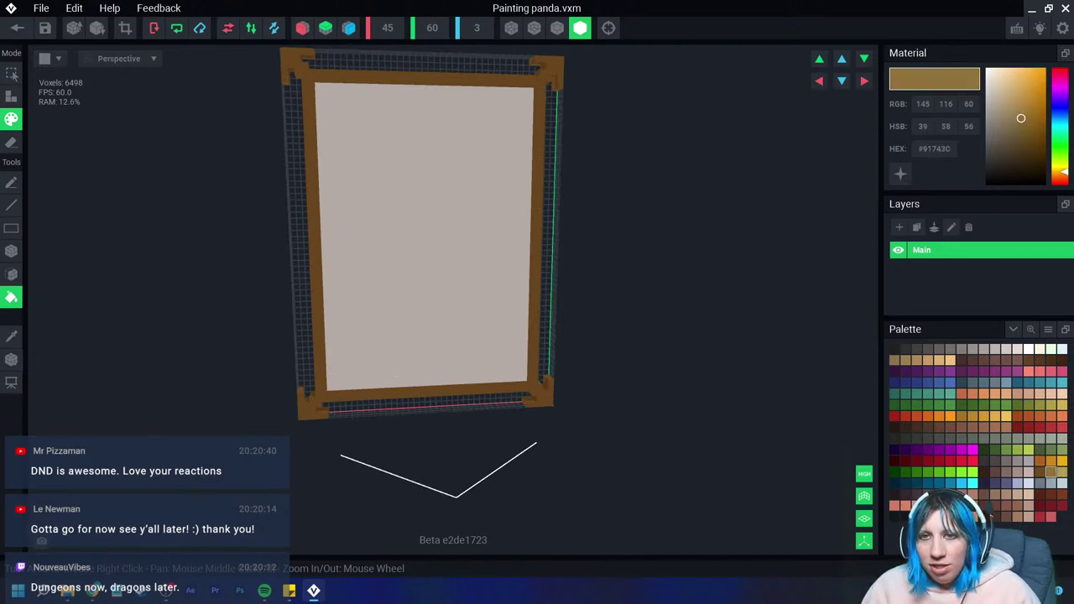
click(12, 250)
right_drag(354, 336, 354, 236)
scroll(354, 236, up, 2)
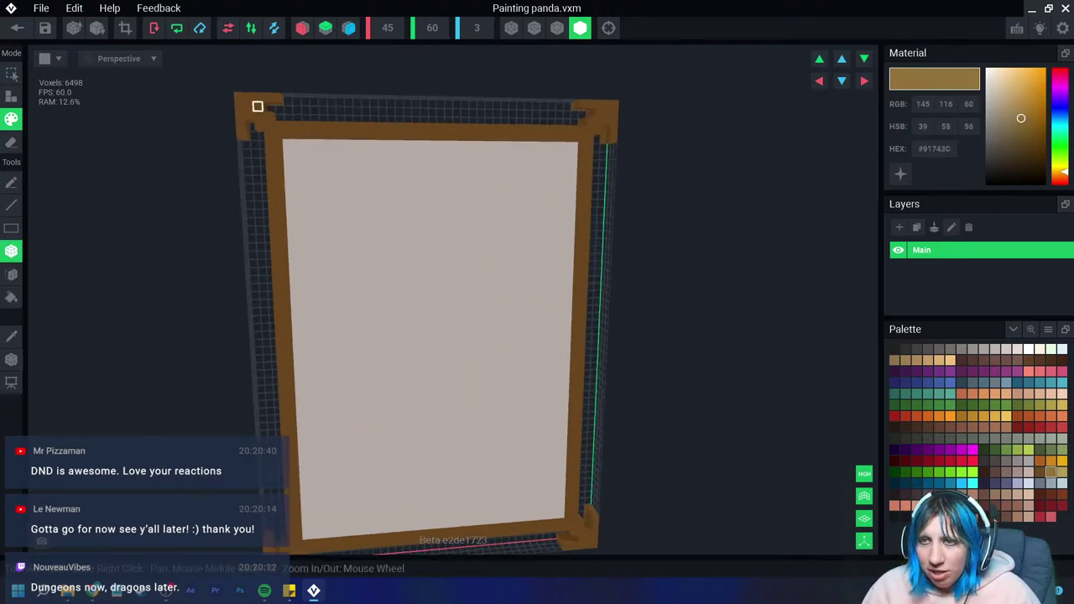
drag(258, 115, 268, 125)
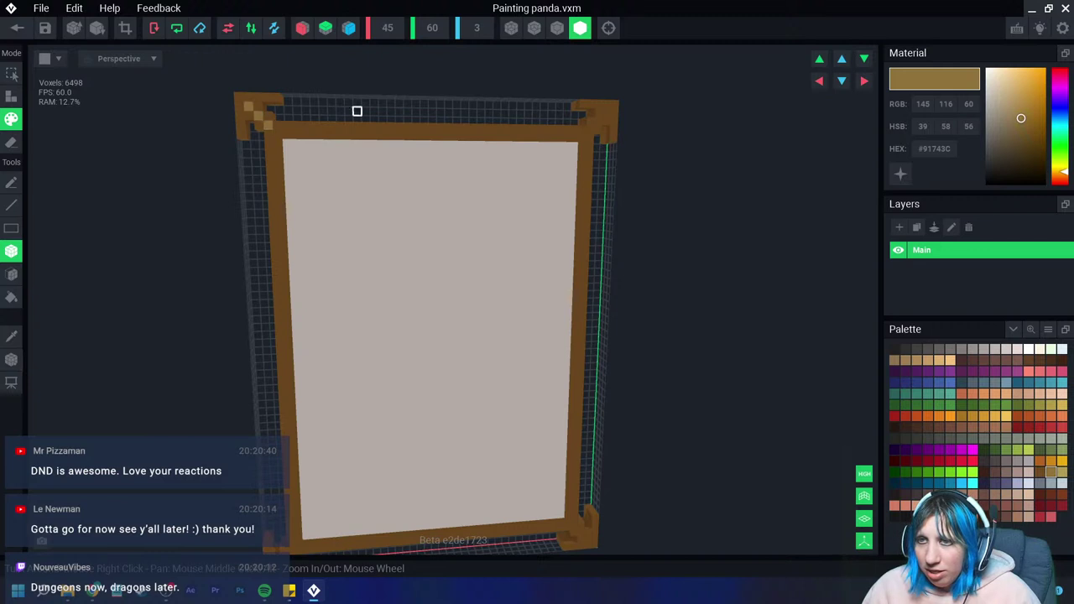
drag(606, 112, 596, 123)
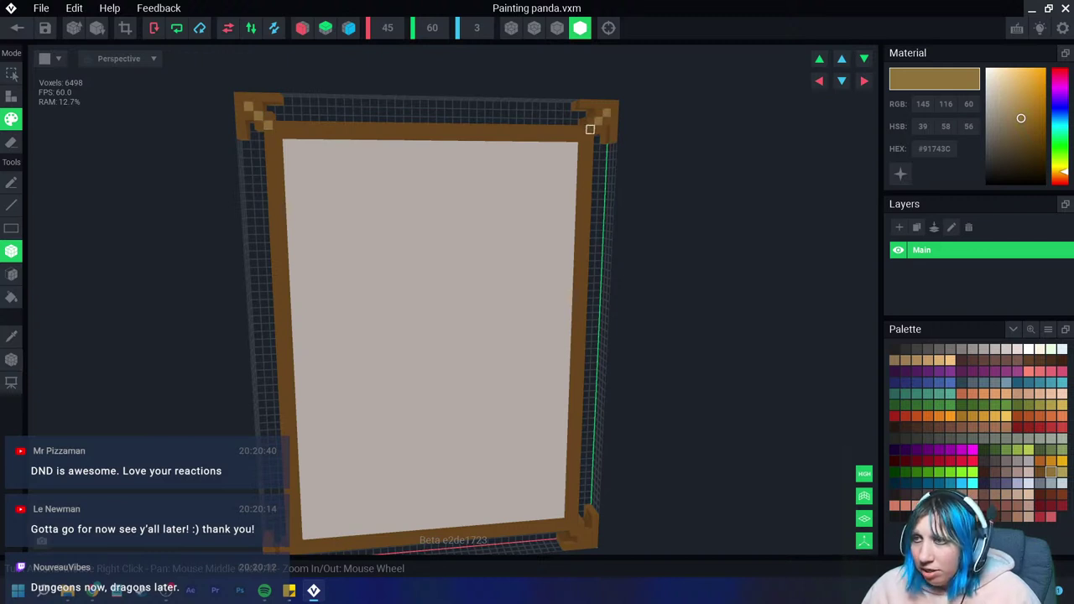
Step: Paint lighter golden strips along the frame's bottom, top, left and right edges
middle_drag(576, 507, 559, 462)
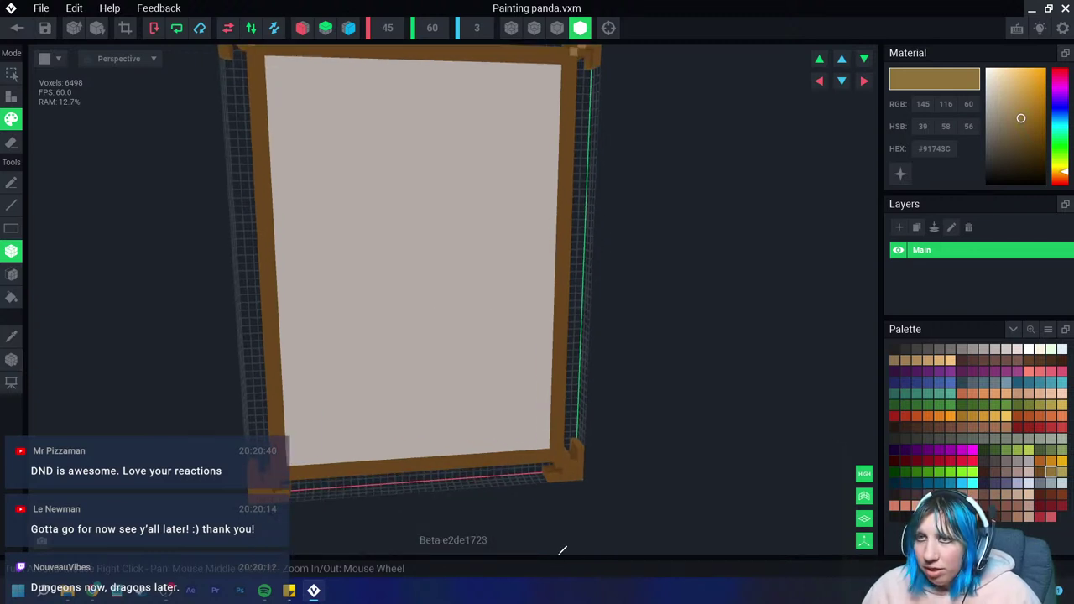
scroll(277, 475, down, 2)
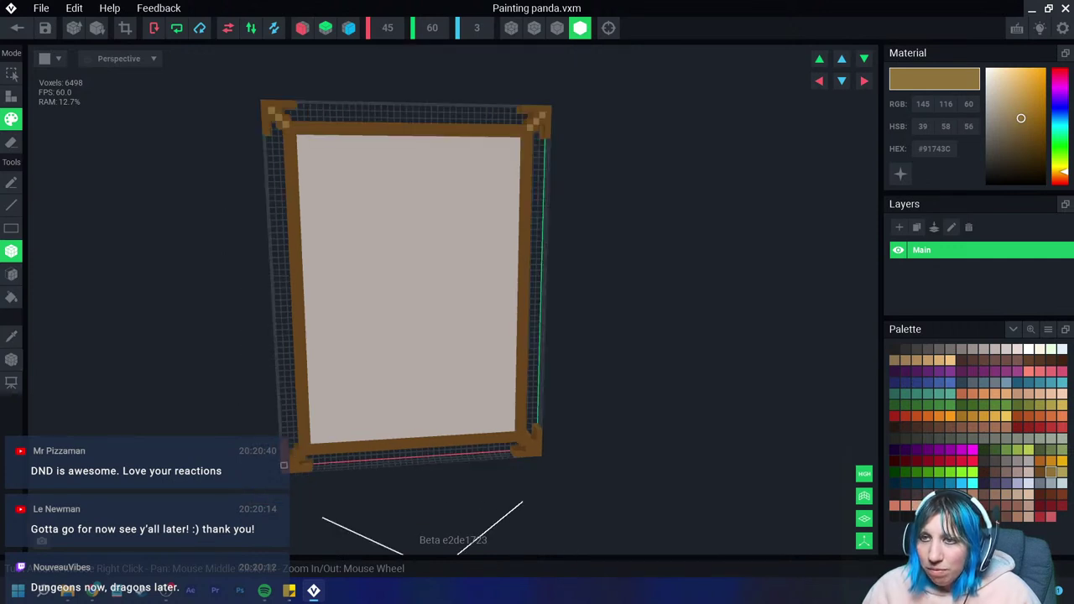
click(298, 456)
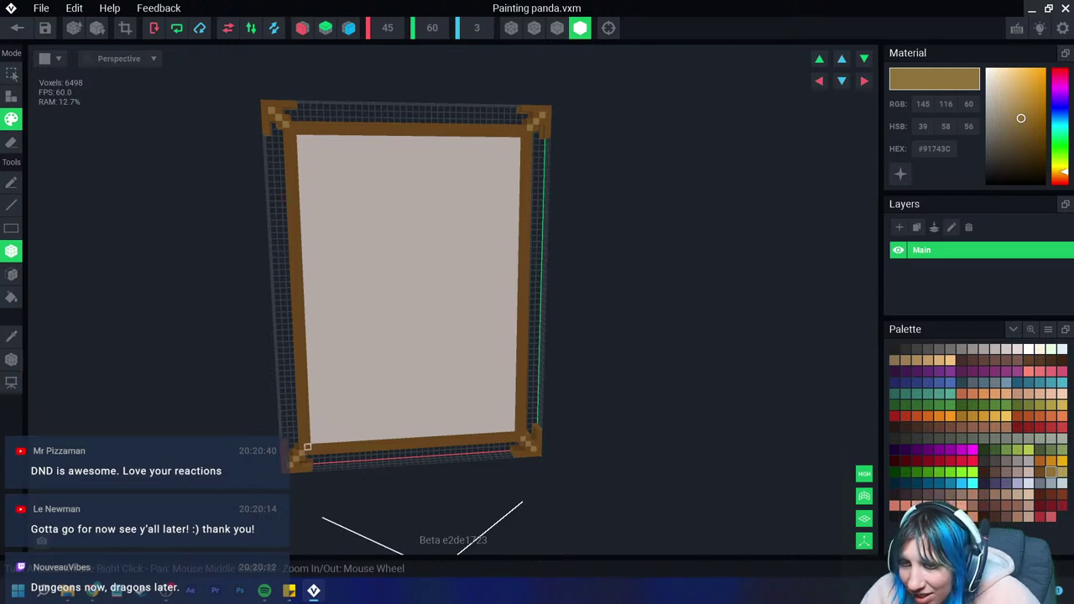
drag(307, 447, 511, 434)
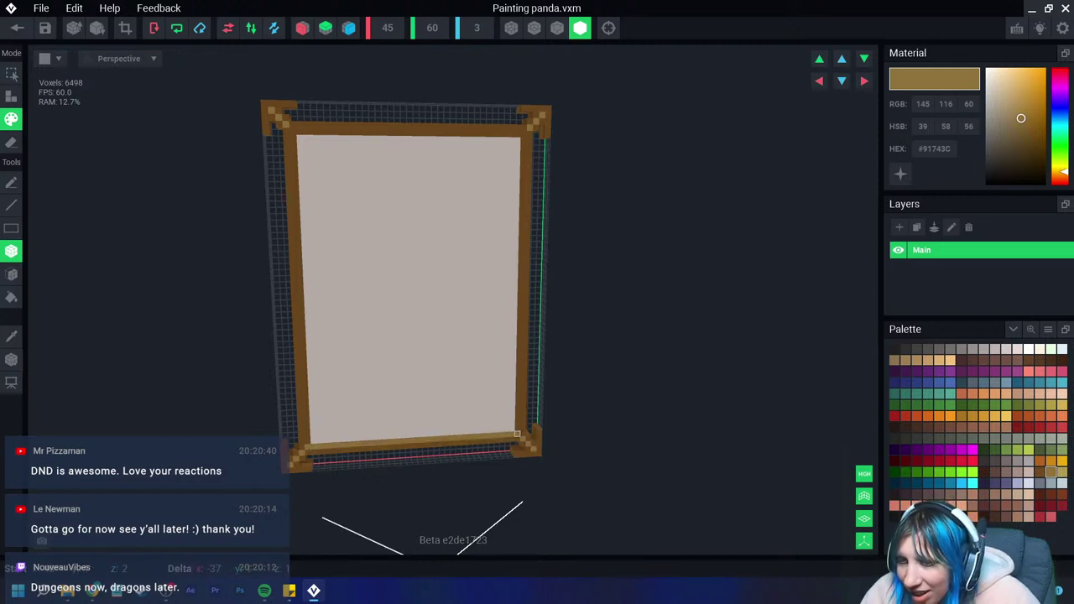
scroll(515, 437, up, 2)
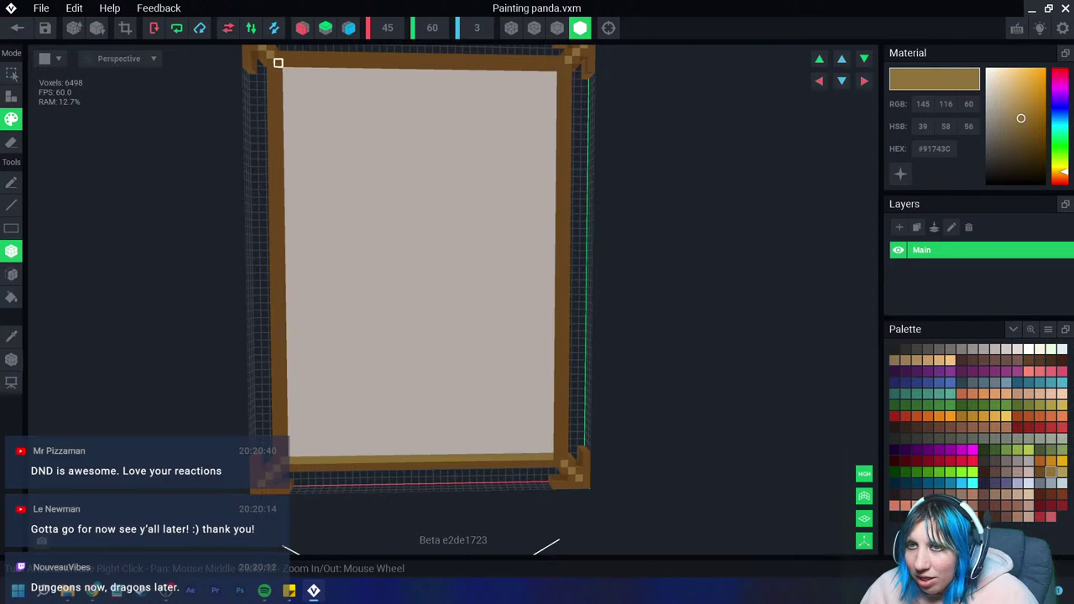
drag(282, 64, 560, 67)
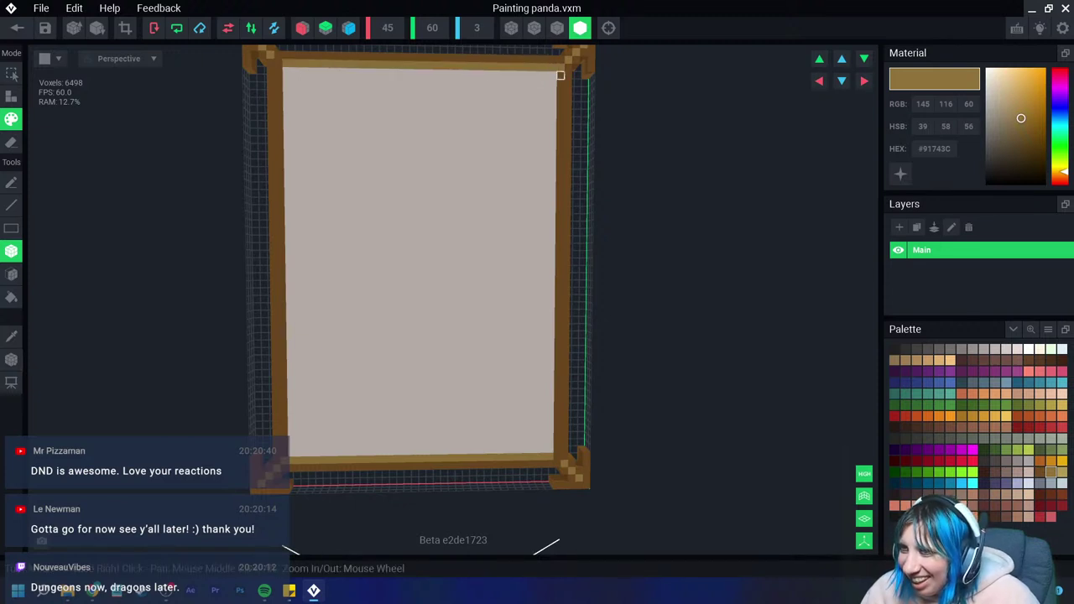
drag(278, 63, 273, 294)
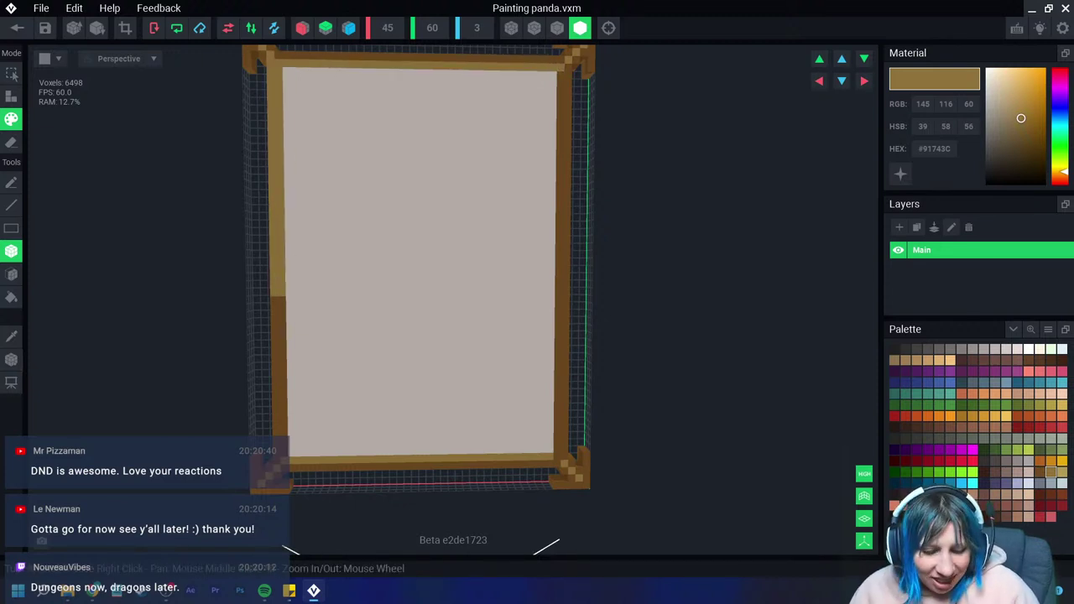
mouse_move(310, 72)
mouse_down()
mouse_move(558, 336)
mouse_move(271, 135)
mouse_move(278, 69)
mouse_up()
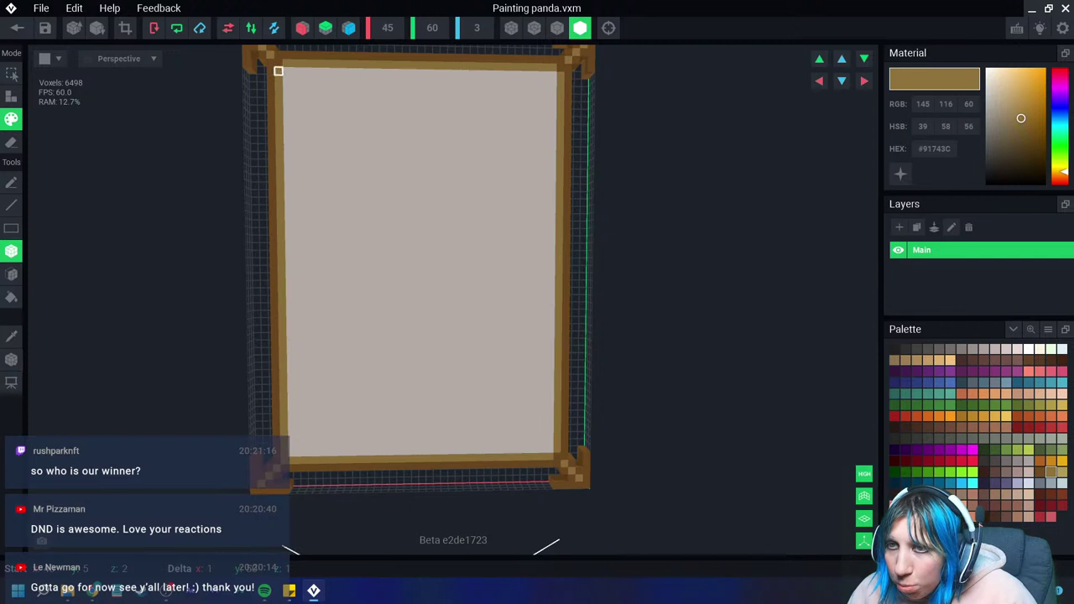
Step: Sample the frame's dark brown and recolour the bottom-left corner voxels with it
key(i)
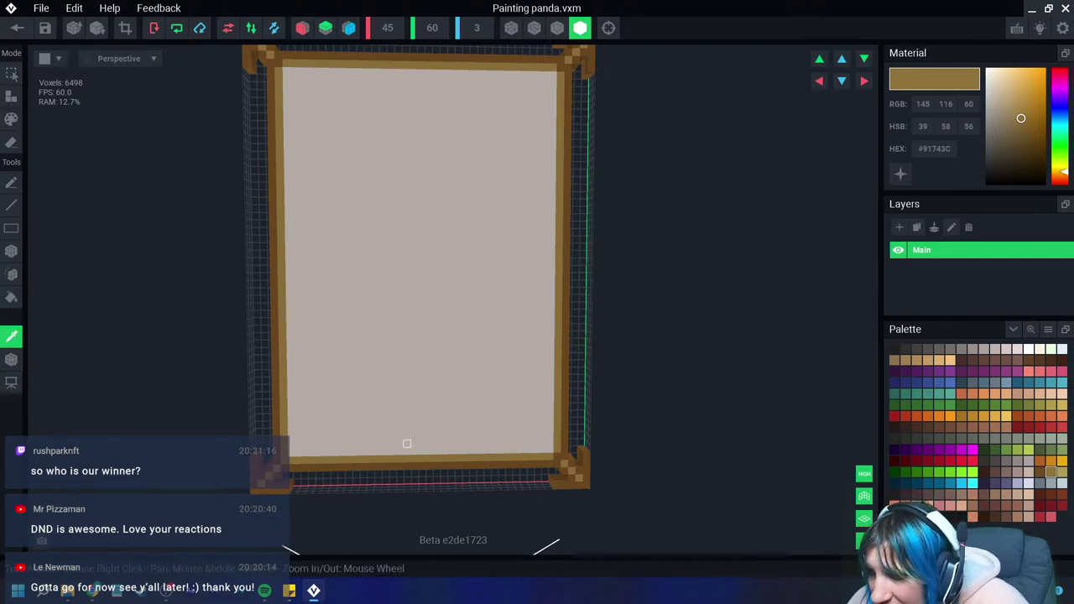
click(276, 459)
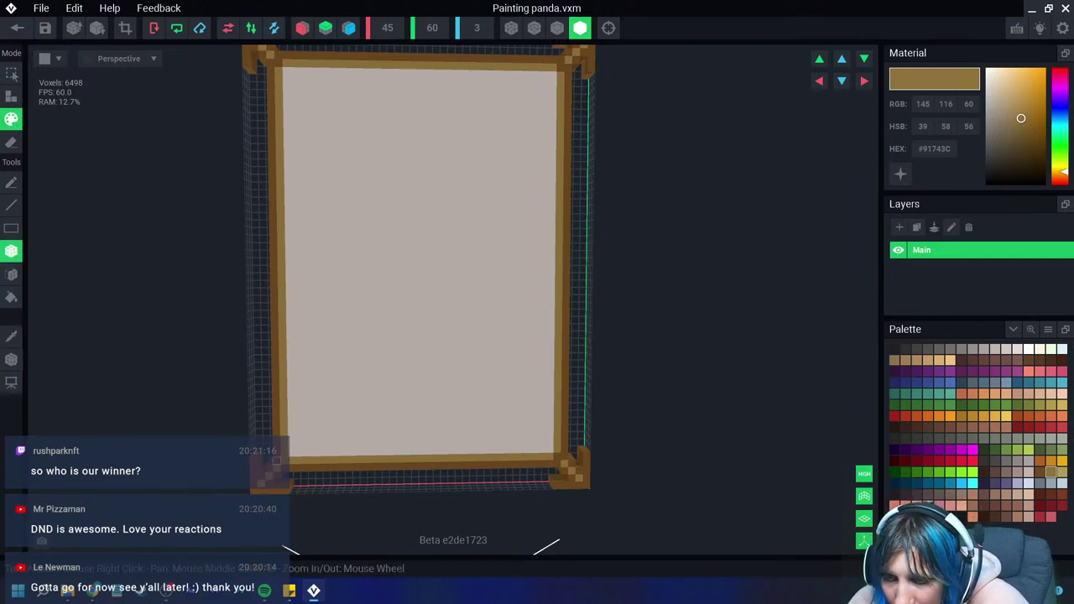
key(i)
click(273, 376)
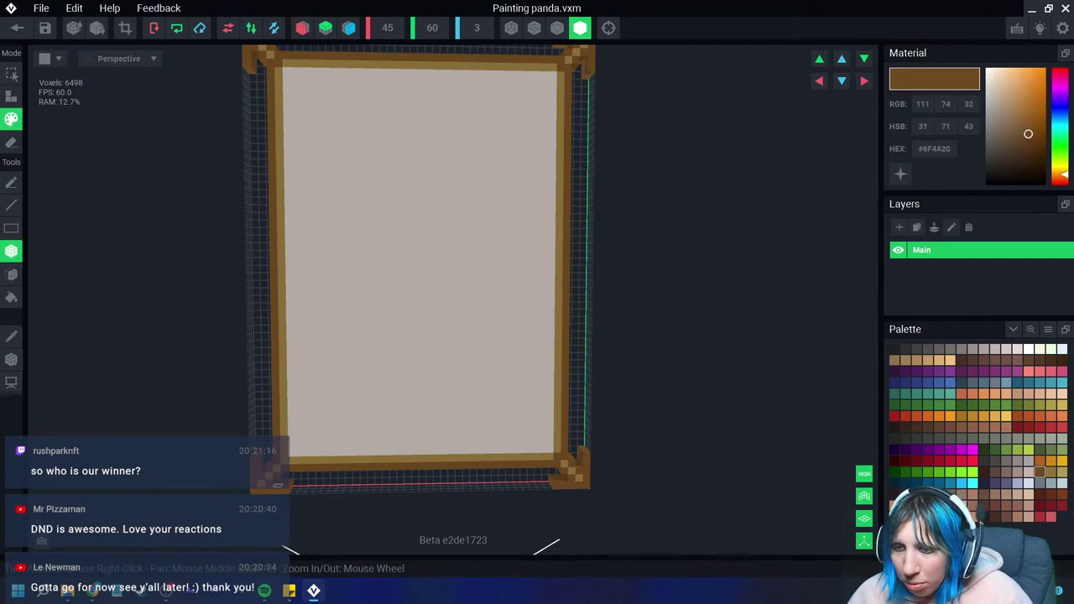
right_drag(253, 480, 273, 497)
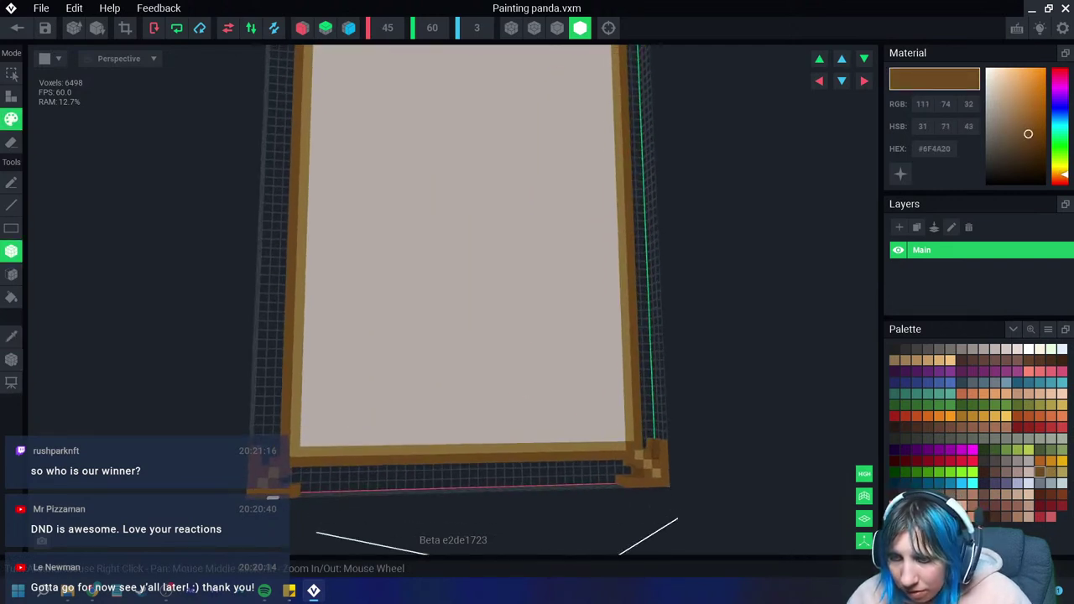
mouse_move(533, 489)
right_down()
mouse_move(316, 475)
mouse_move(260, 486)
right_up()
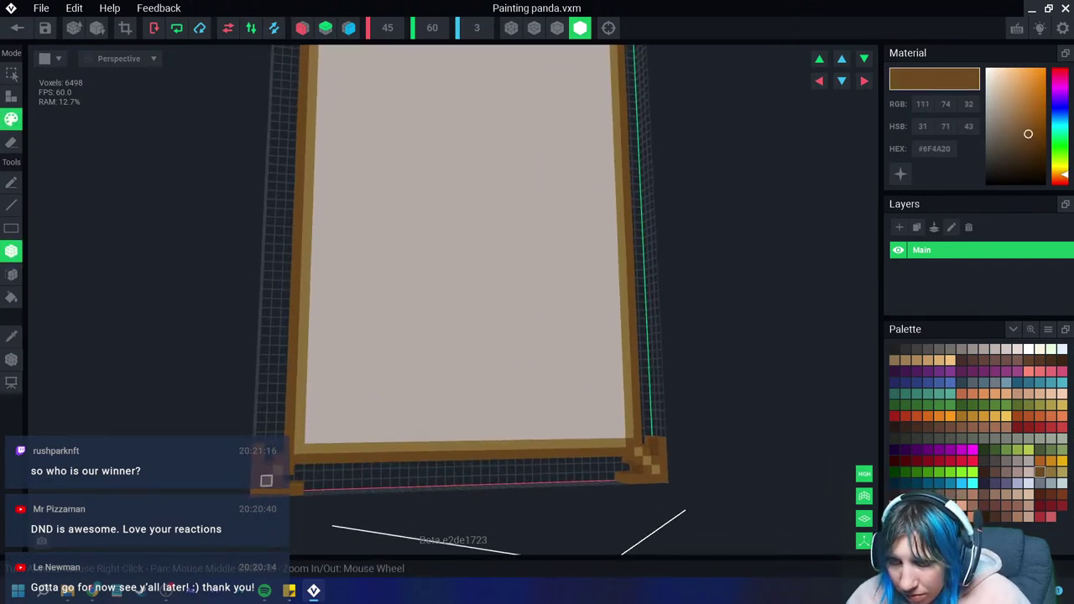
drag(255, 491, 289, 458)
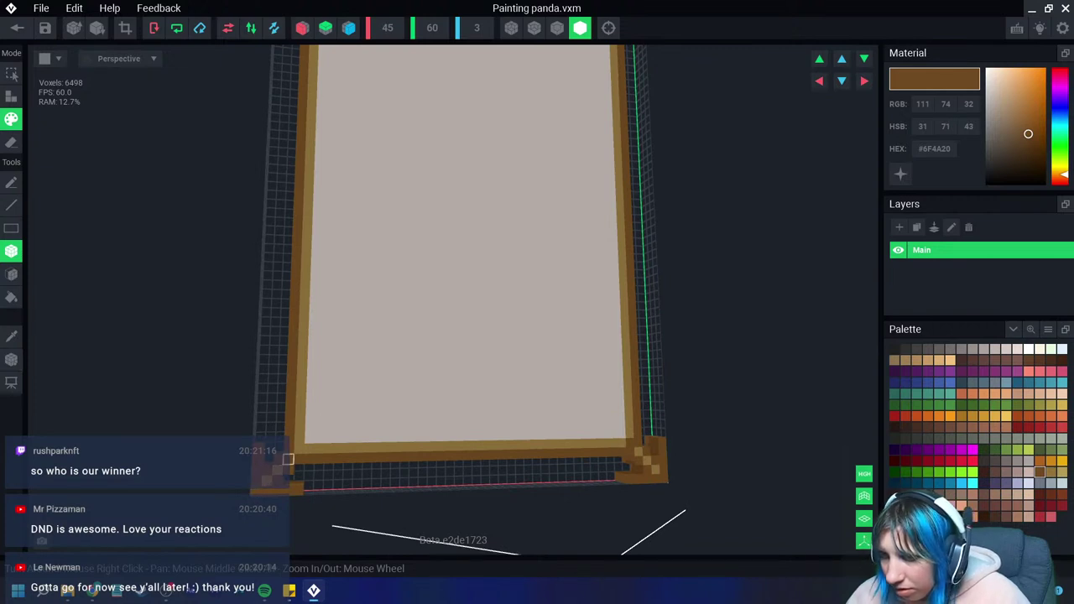
Step: Sample the tan wood colour from the frame corner and turn to a front view
right_drag(623, 458, 604, 484)
right_drag(347, 462, 324, 448)
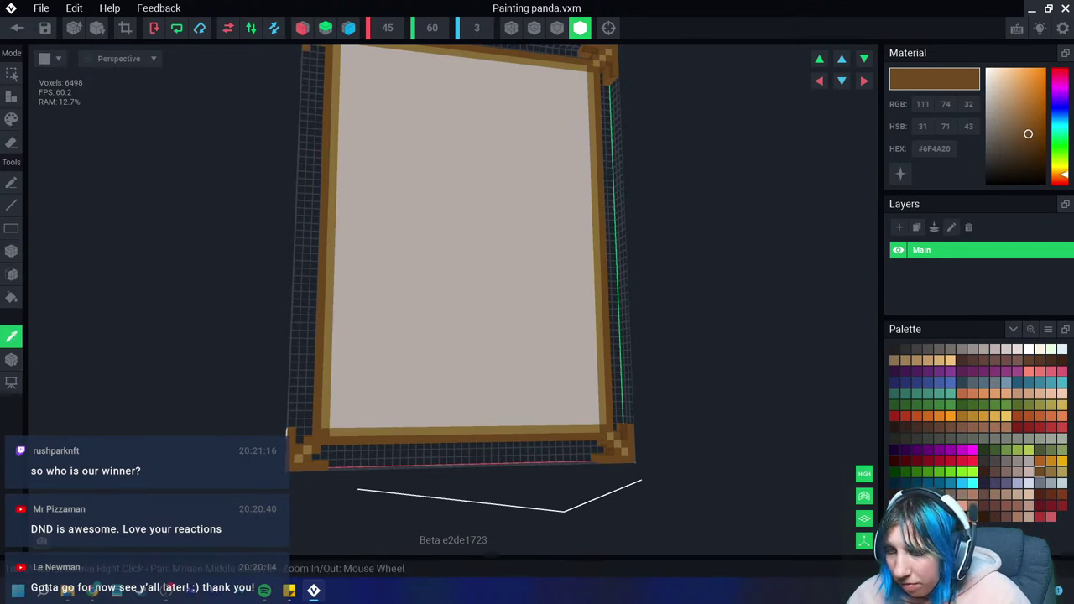
alt+click(314, 443)
right_drag(316, 441, 434, 446)
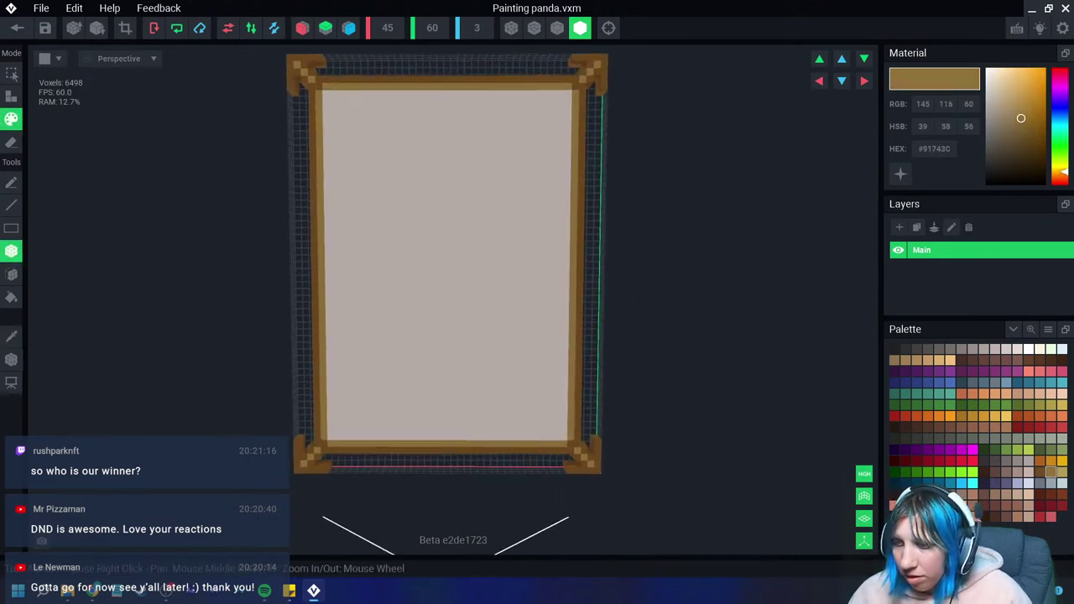
scroll(435, 446, down, 3)
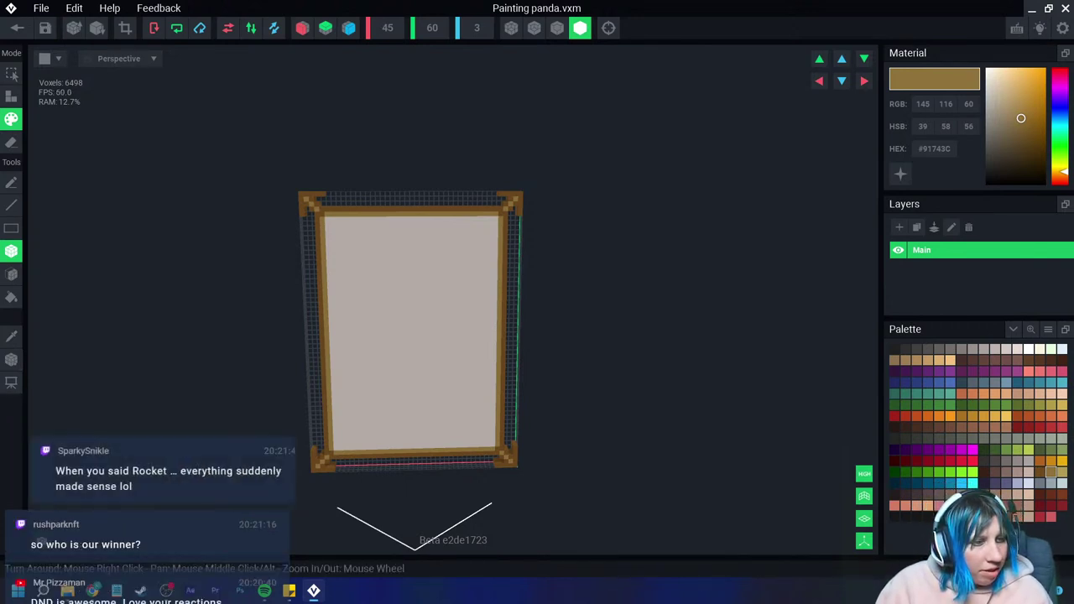
Step: Close Painting panda.vxm, saving changes, to return to Basement.vxr
click(16, 28)
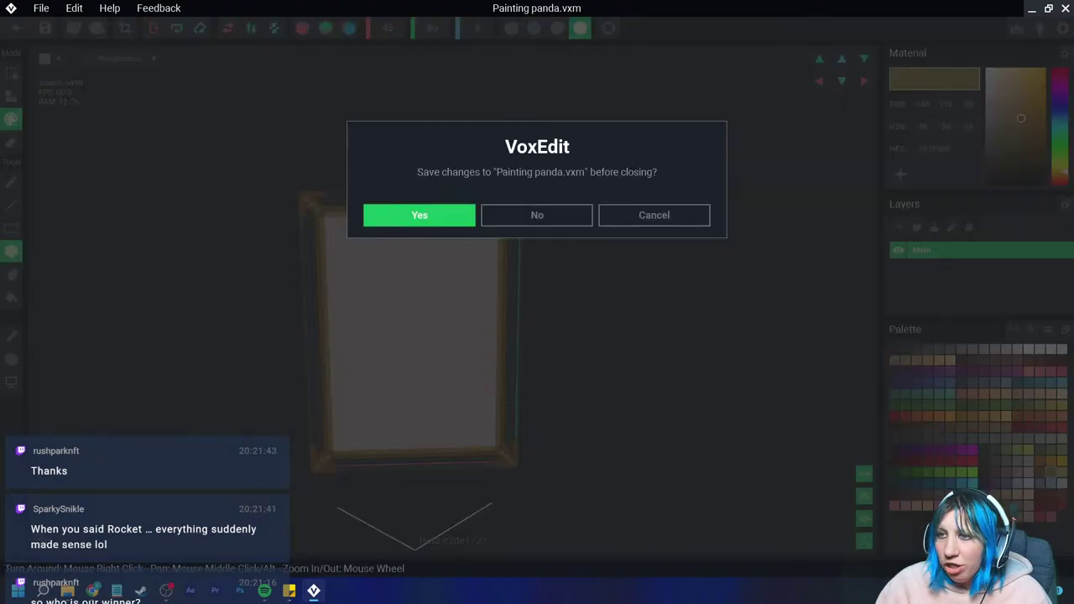
click(420, 213)
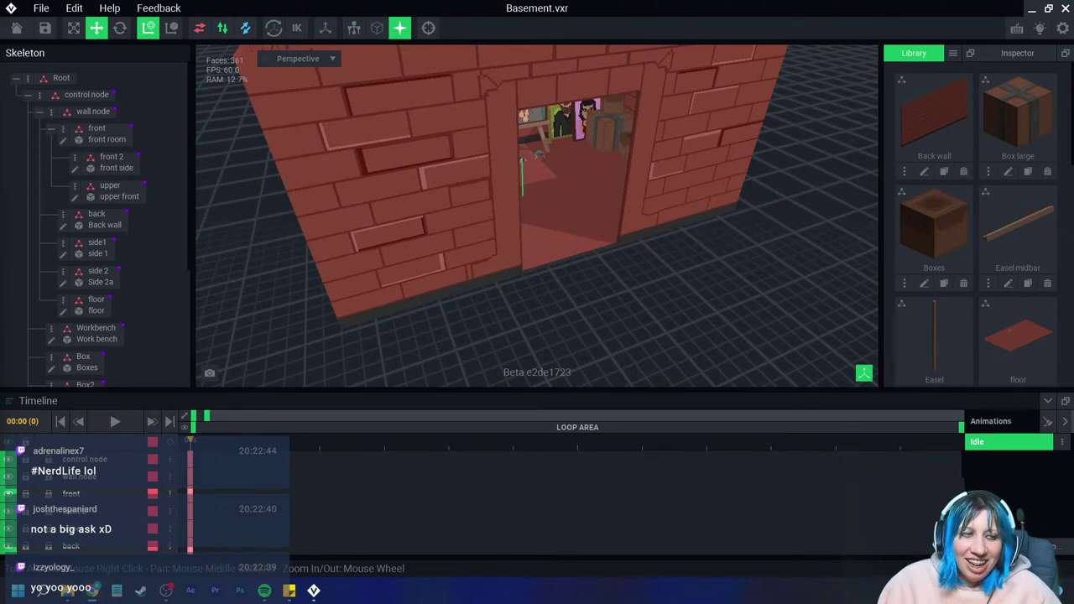
Step: Orbit and zoom down into the basement room to inspect the framed portraits
right_drag(538, 154, 568, 284)
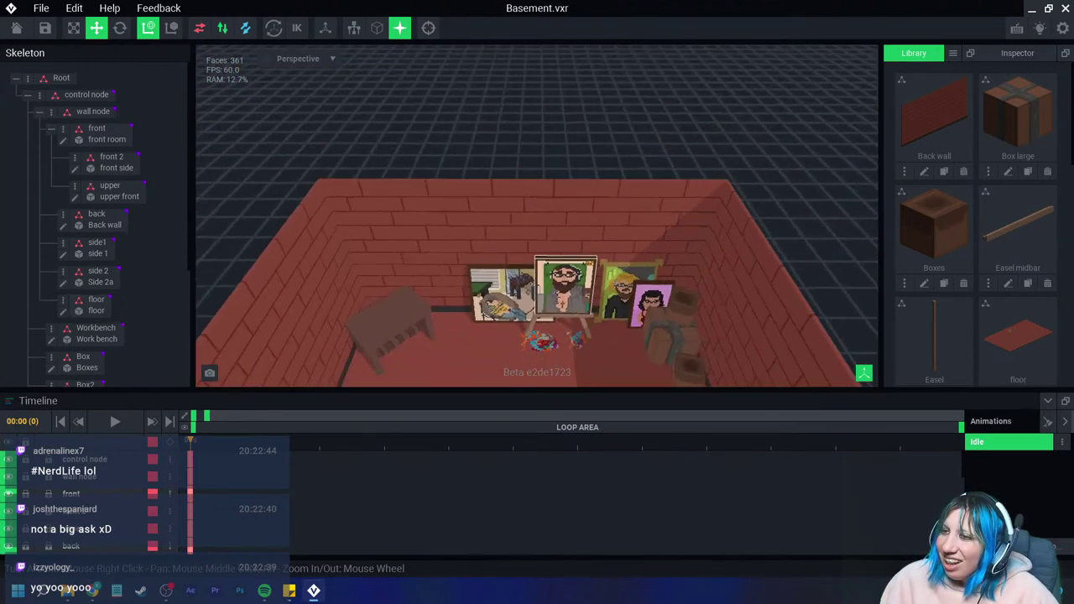
scroll(568, 284, up, 3)
scroll(568, 284, up, 2)
scroll(568, 283, down, 2)
scroll(579, 268, up, 5)
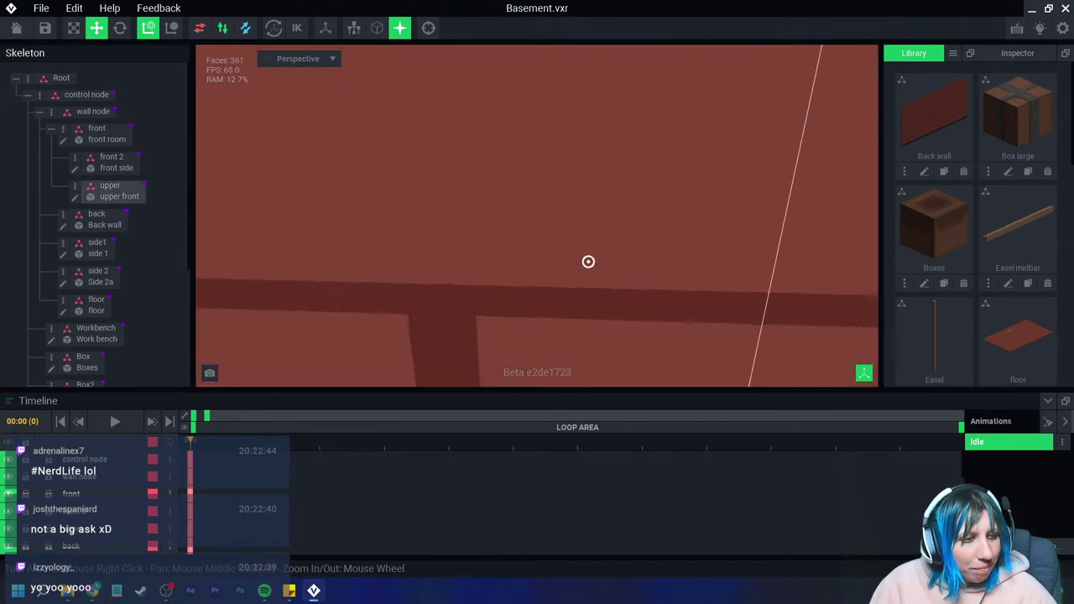
scroll(579, 269, up, 3)
scroll(579, 268, up, 2)
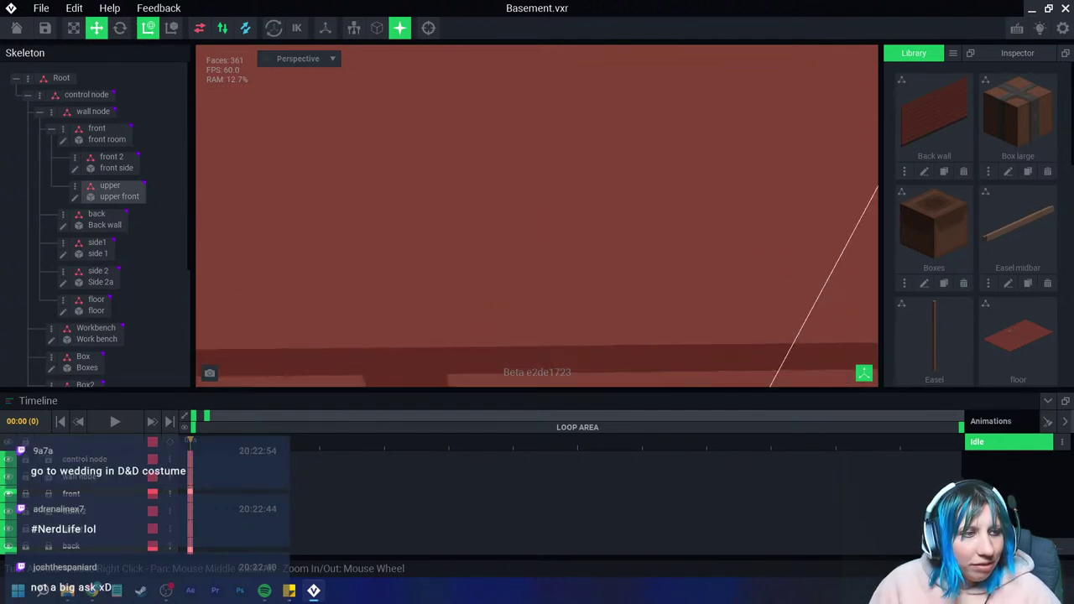
scroll(578, 268, down, 5)
scroll(579, 269, up, 3)
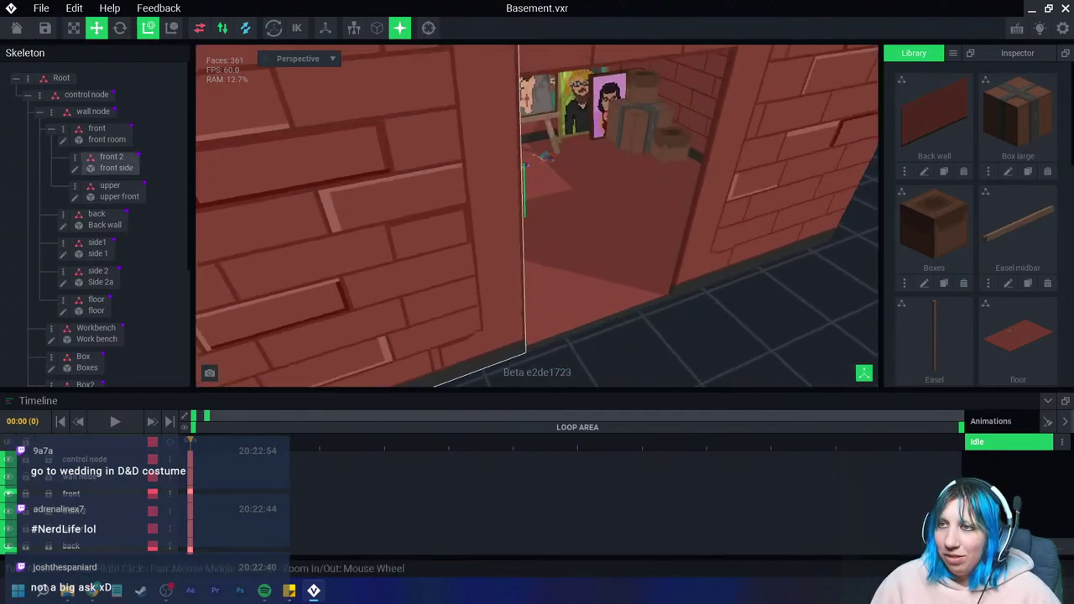
scroll(579, 269, up, 2)
right_drag(503, 219, 411, 181)
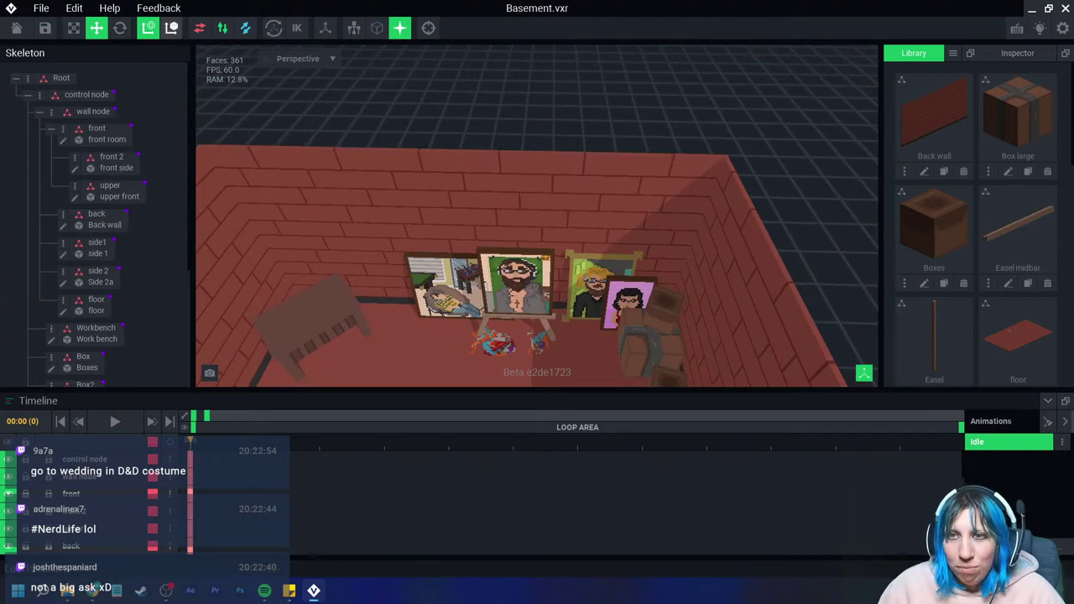
Step: Save the Basement scene, then orbit slightly around the framed paintings
click(44, 28)
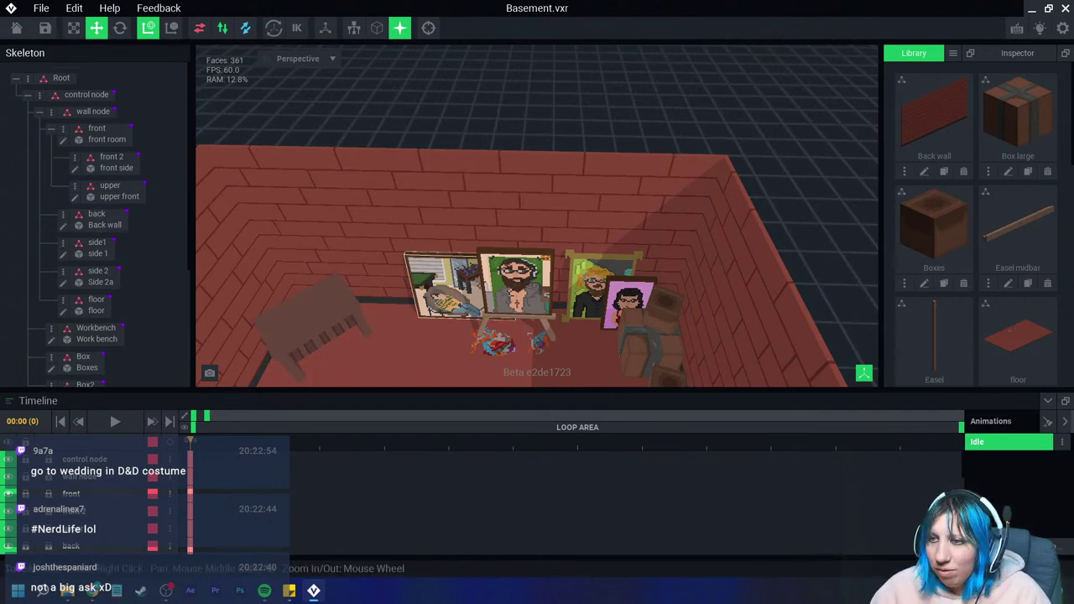
scroll(436, 285, up, 6)
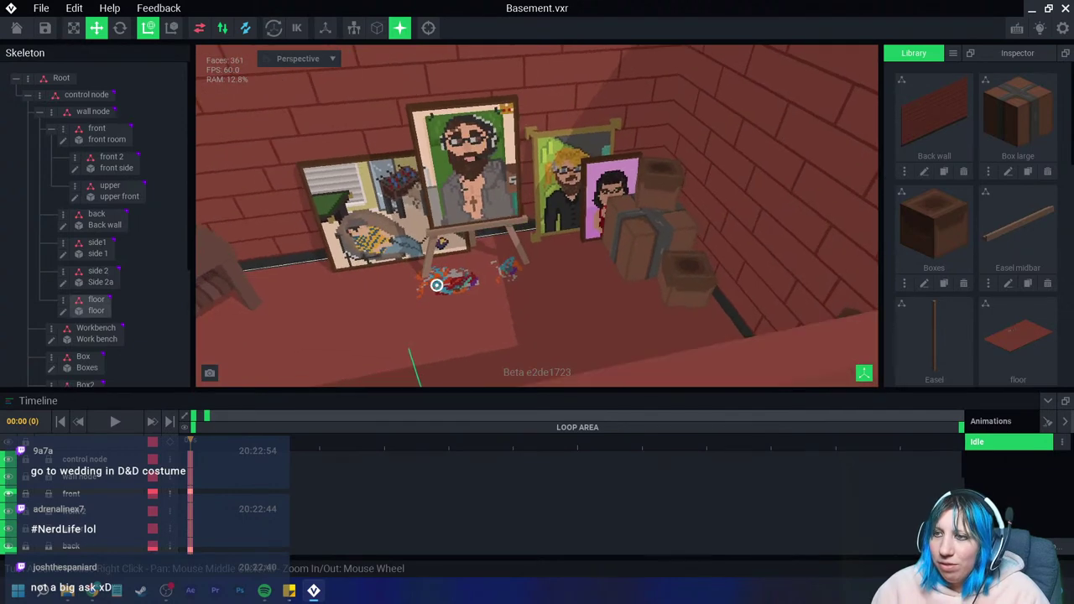
scroll(436, 286, up, 2)
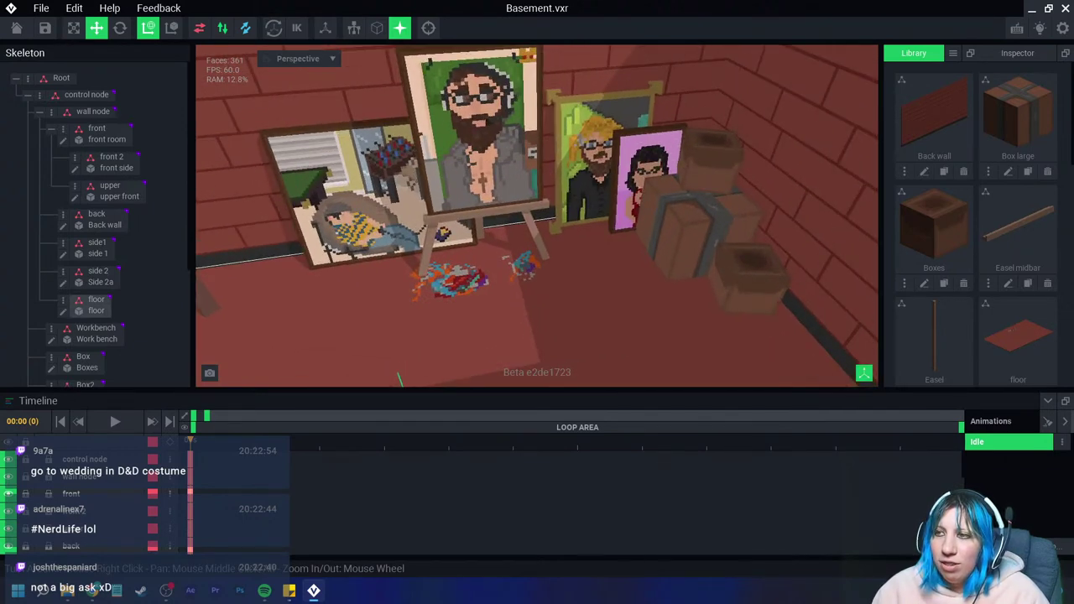
right_drag(537, 252, 554, 252)
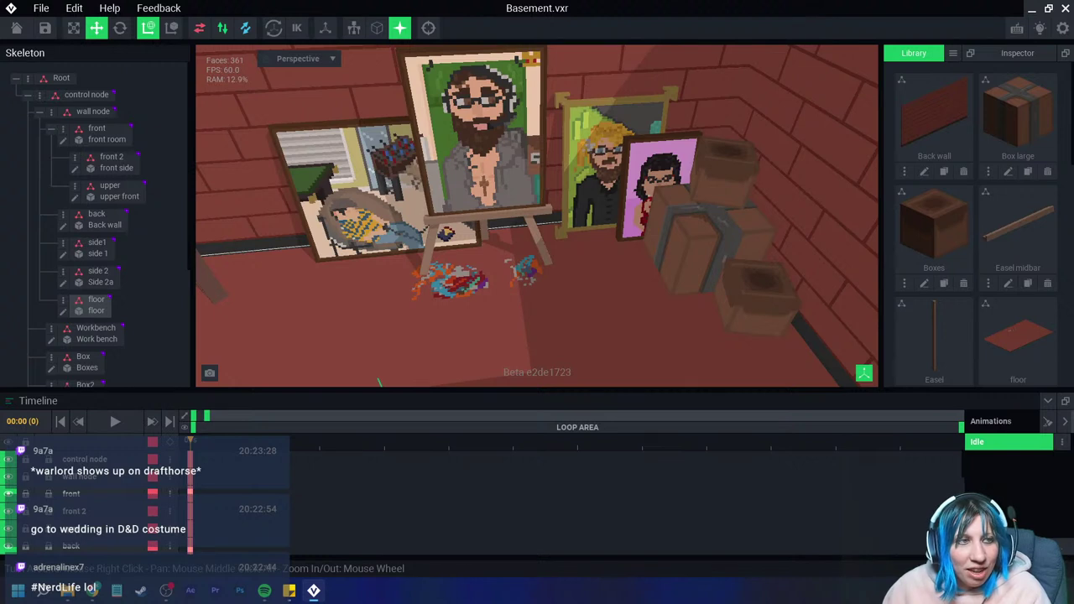
key(Escape)
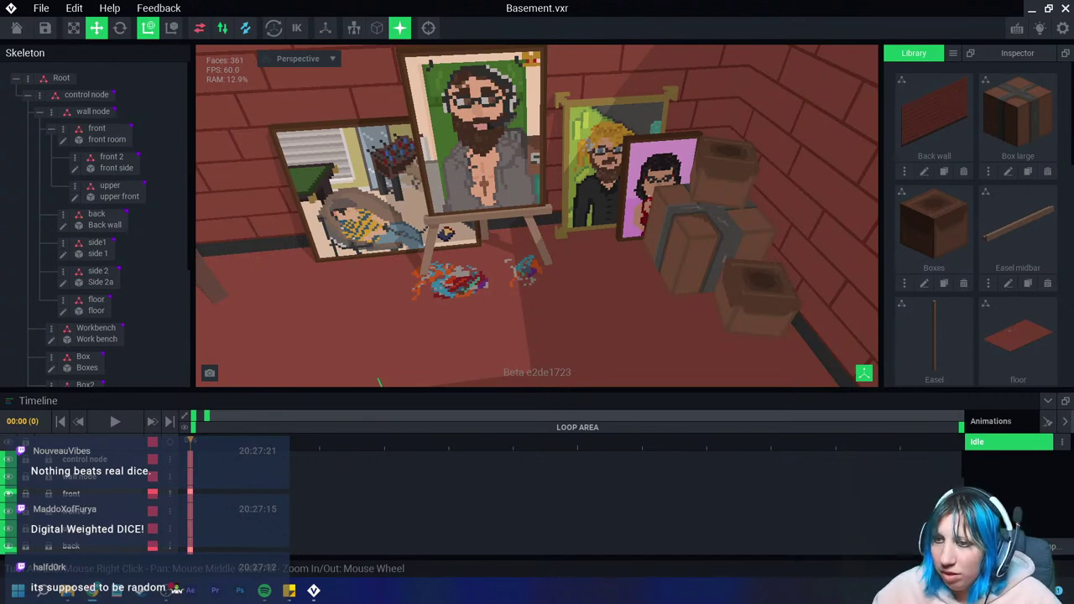
Step: Orbit and zoom over the basement to look closely at the easel portraits and boxes
scroll(537, 216, down, 3)
mouse_move(537, 216)
right_down()
mouse_move(587, 193)
mouse_move(556, 293)
right_up()
scroll(537, 216, up, 2)
scroll(557, 293, up, 3)
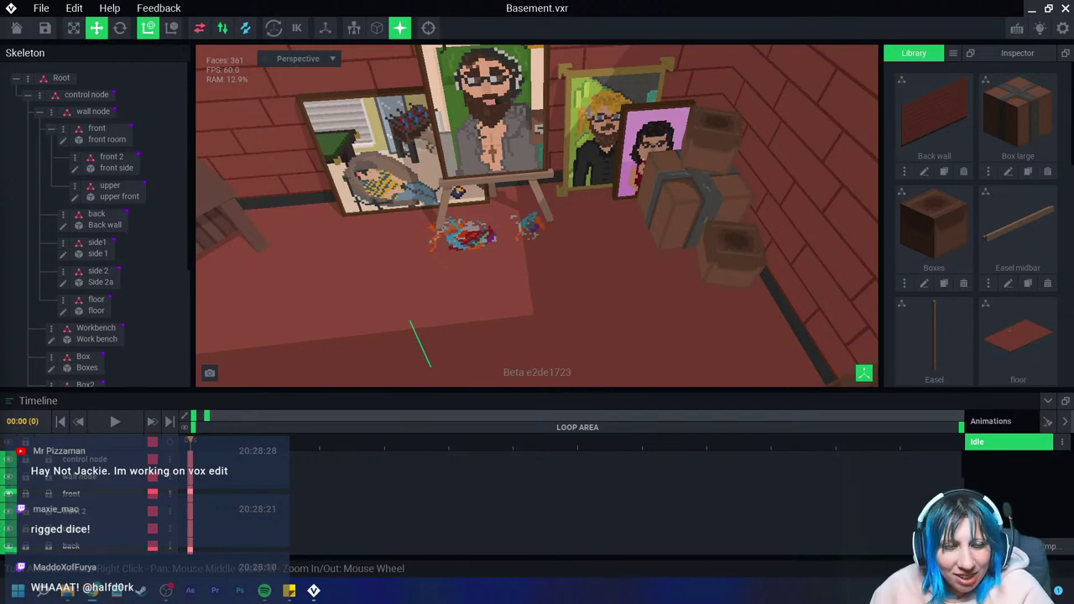
mouse_move(378, 293)
right_down()
mouse_move(403, 307)
mouse_move(379, 297)
right_up()
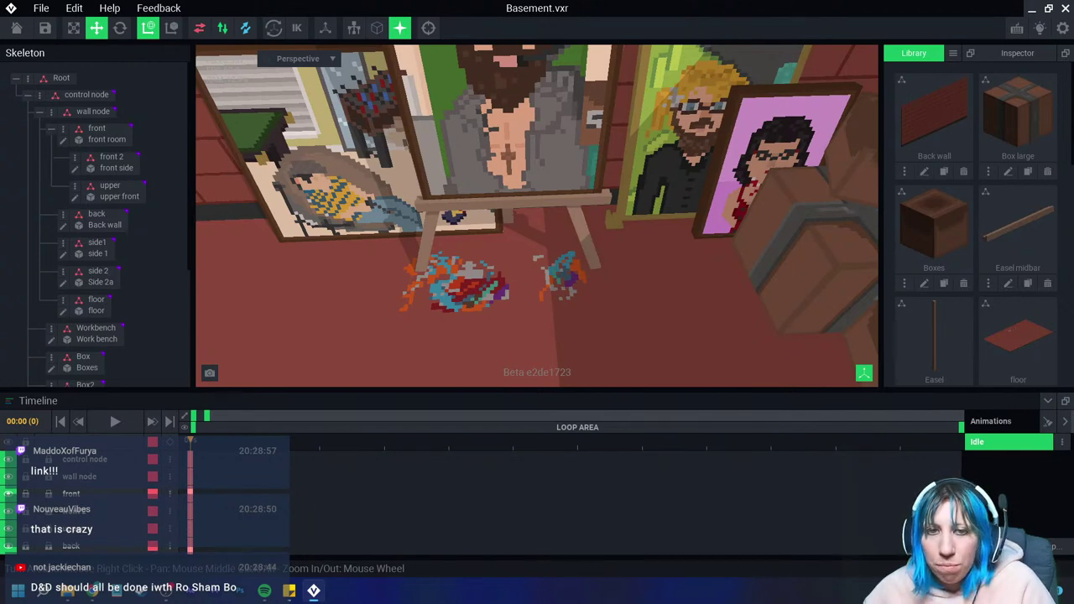
right_drag(571, 247, 503, 245)
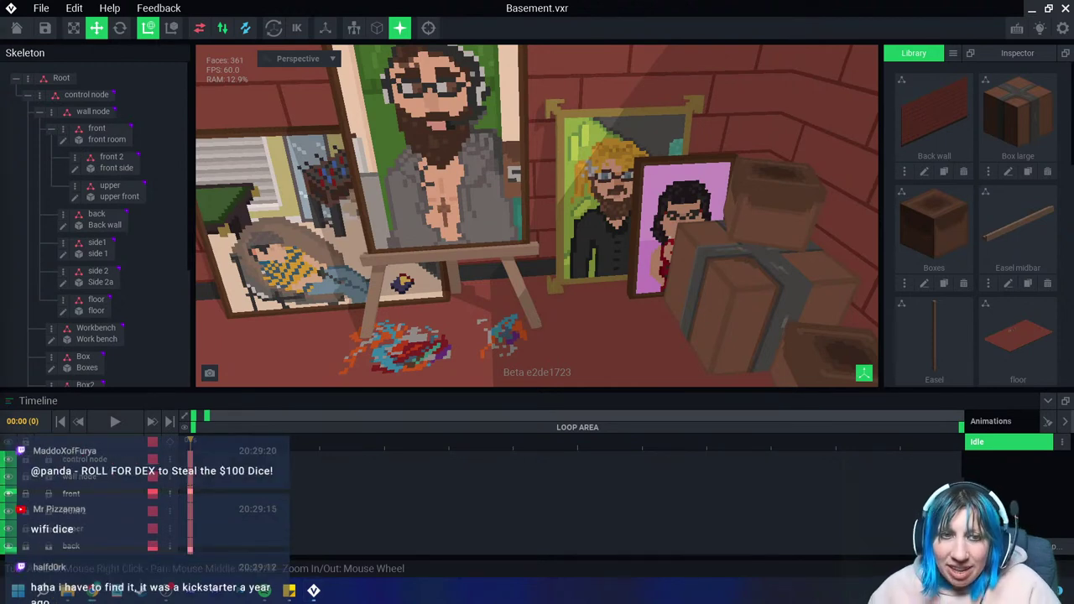
Step: Dismiss the snip overlay and enlarge the reference photo to 150% in Snipping Tool
key(super+shift+s)
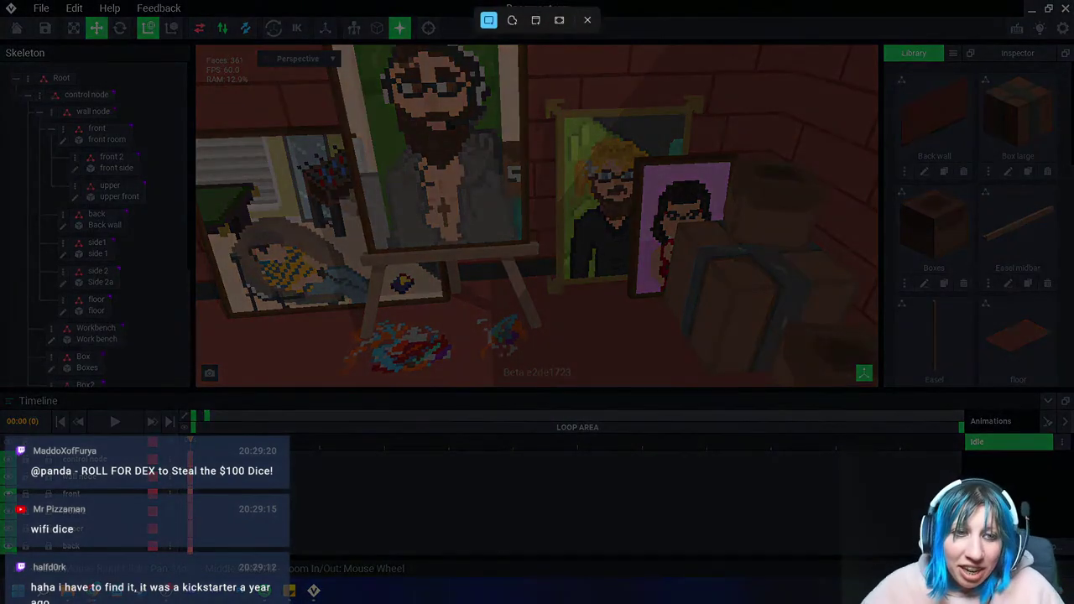
key(Escape)
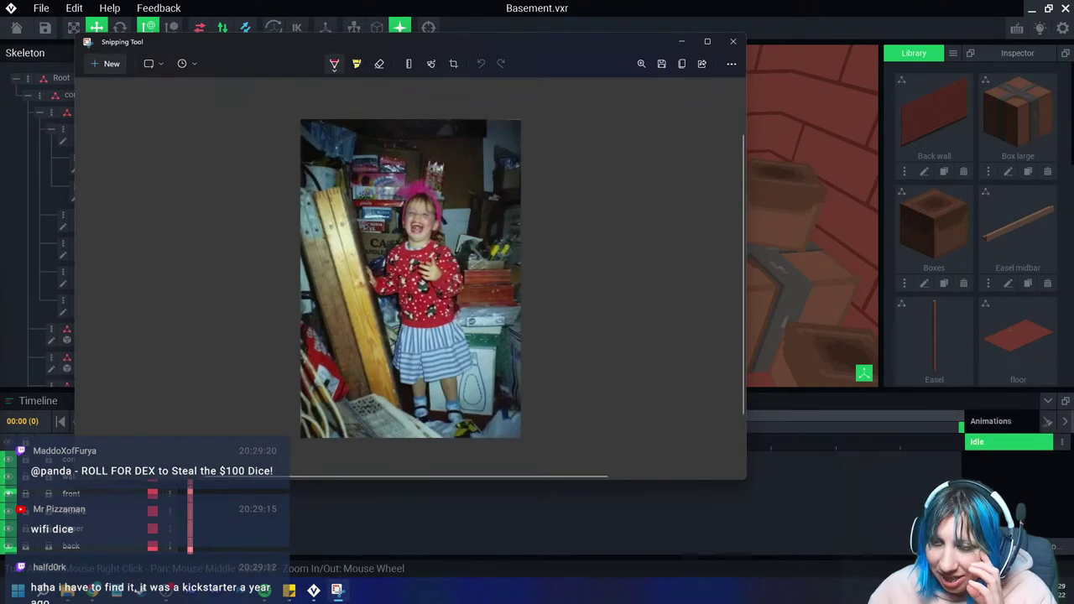
scroll(411, 277, up, 1)
scroll(412, 277, down, 2)
scroll(412, 277, up, 1)
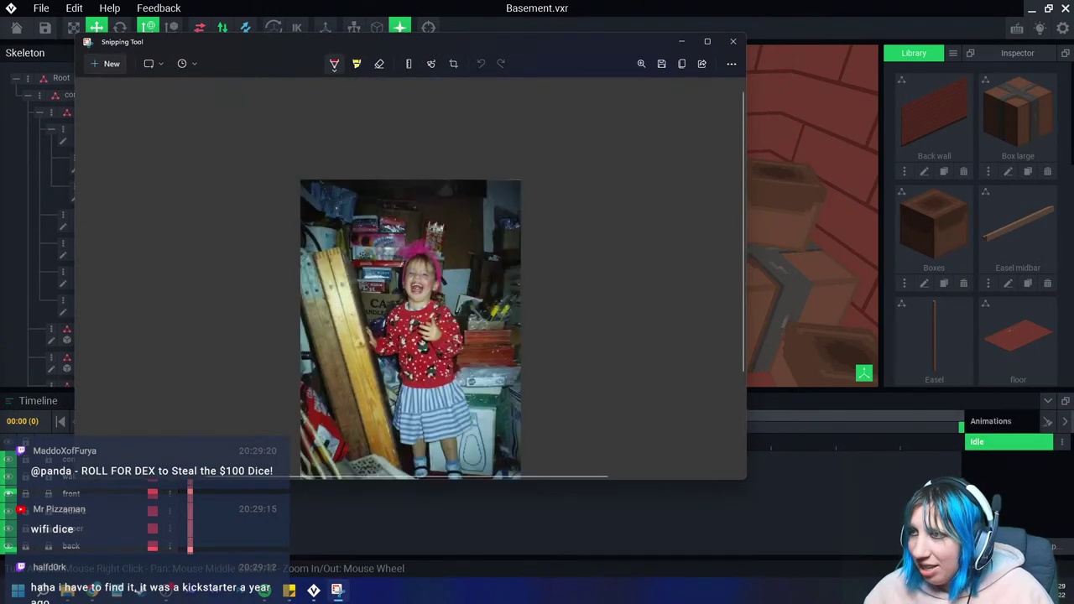
click(641, 63)
click(584, 114)
drag(585, 113, 598, 114)
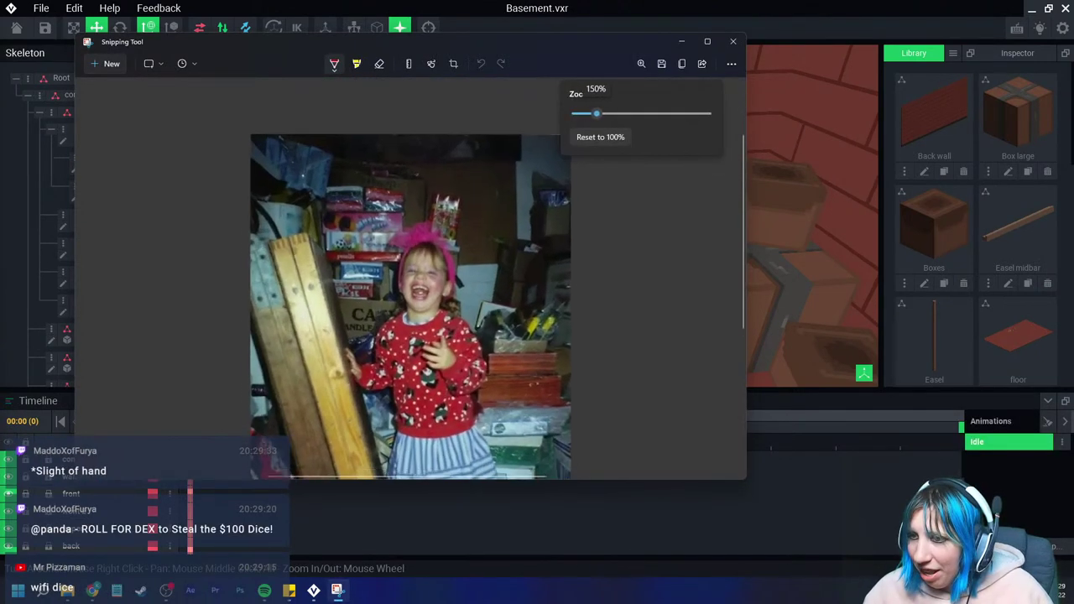
key(Escape)
Step: Copy the photo to the clipboard and start another screen snip
scroll(411, 276, down, 1)
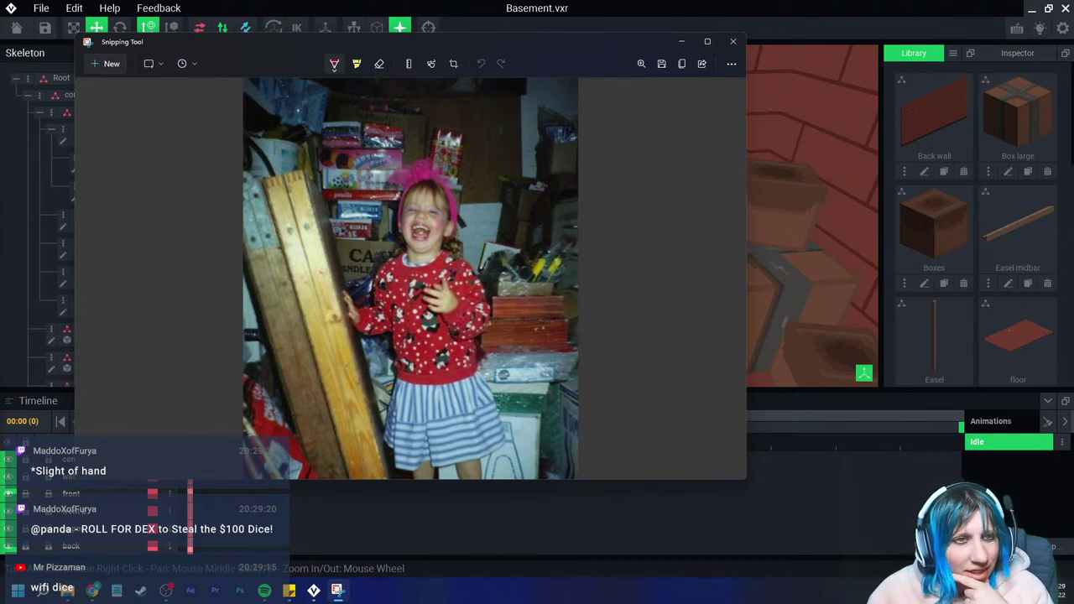
key(ctrl+c)
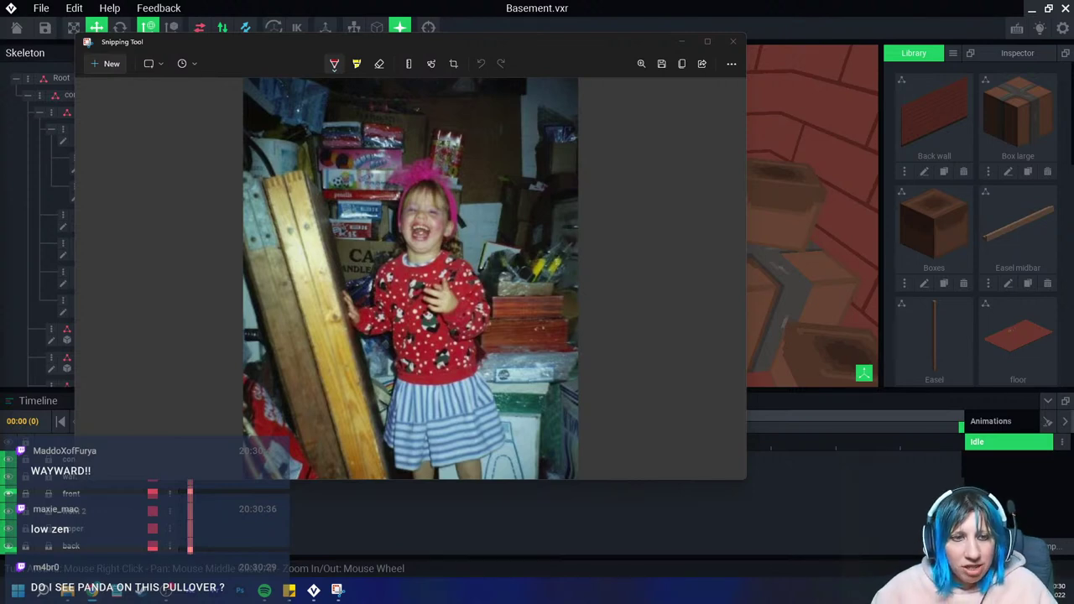
key(super+shift+s)
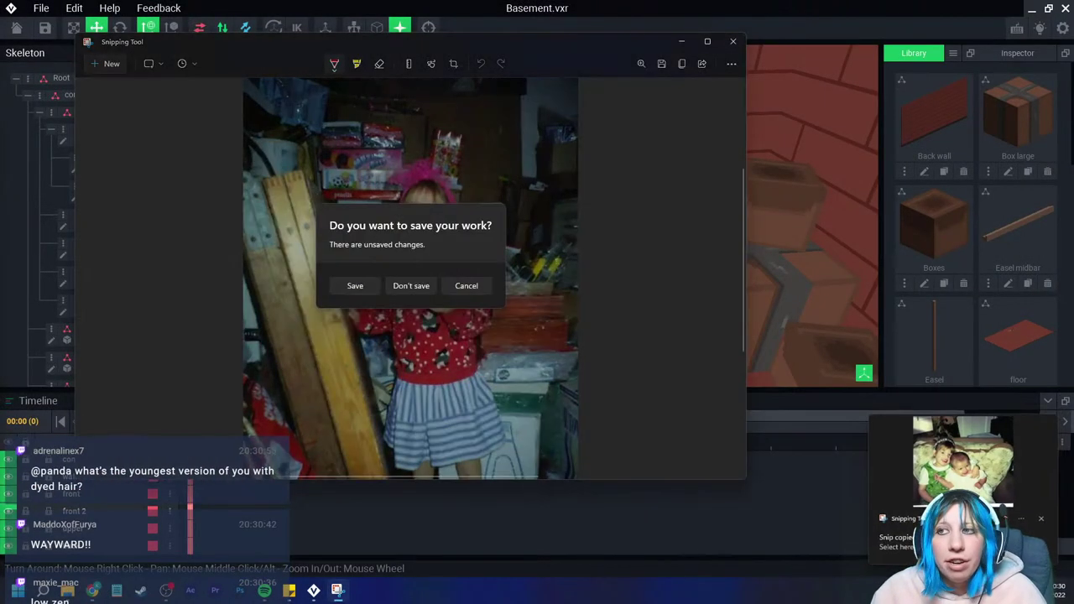
Step: Discard the previous snip unsaved and enlarge the photo of two small children to fill the window
key(alt+F4)
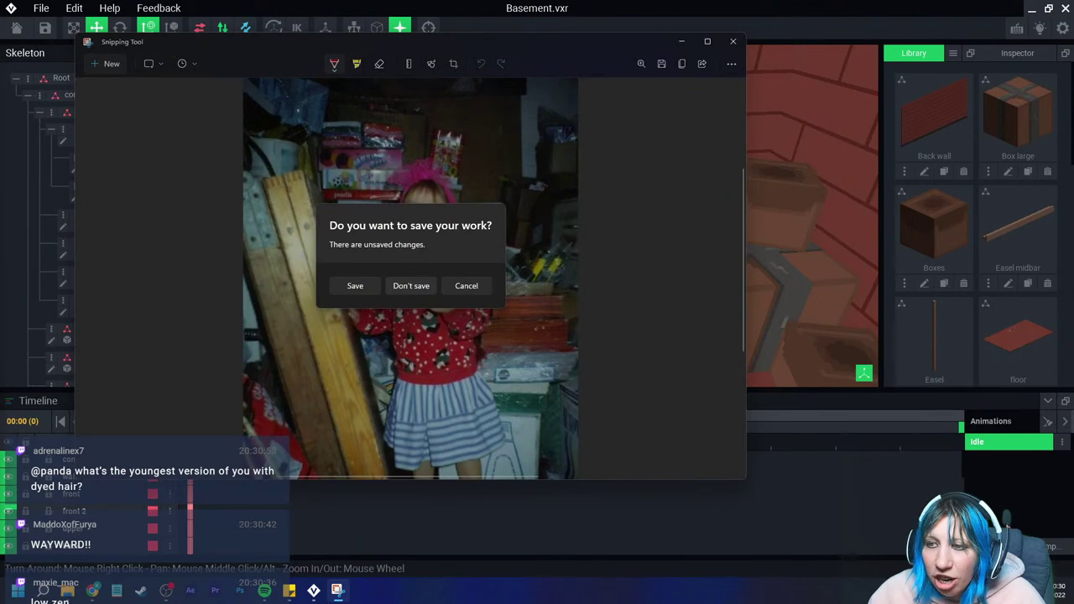
click(411, 285)
click(641, 64)
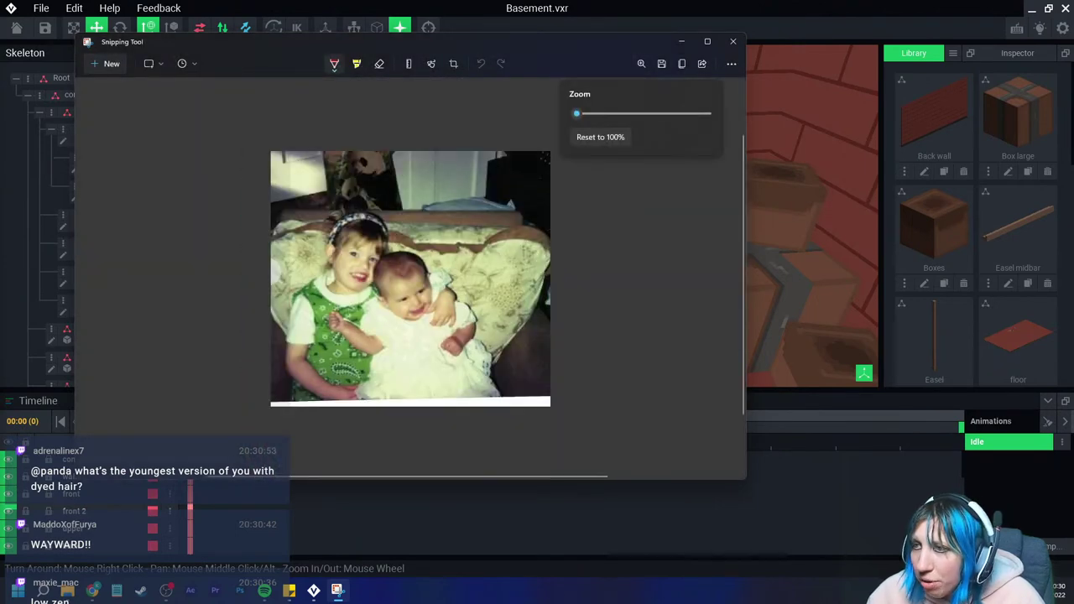
drag(576, 114, 604, 113)
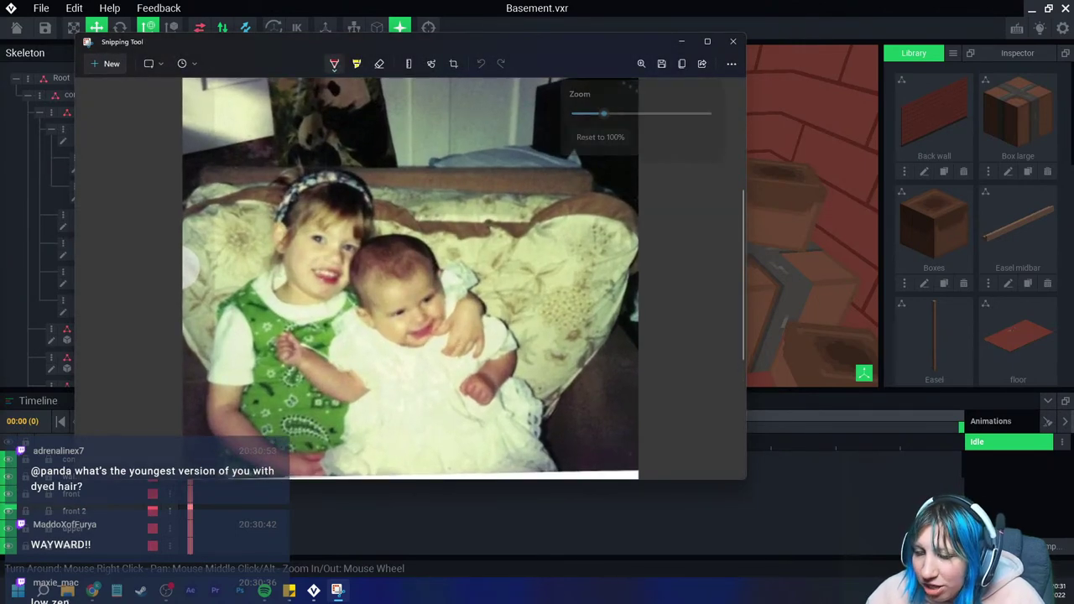
Step: Copy the enlarged children photo to the clipboard and close Snipping Tool
key(Escape)
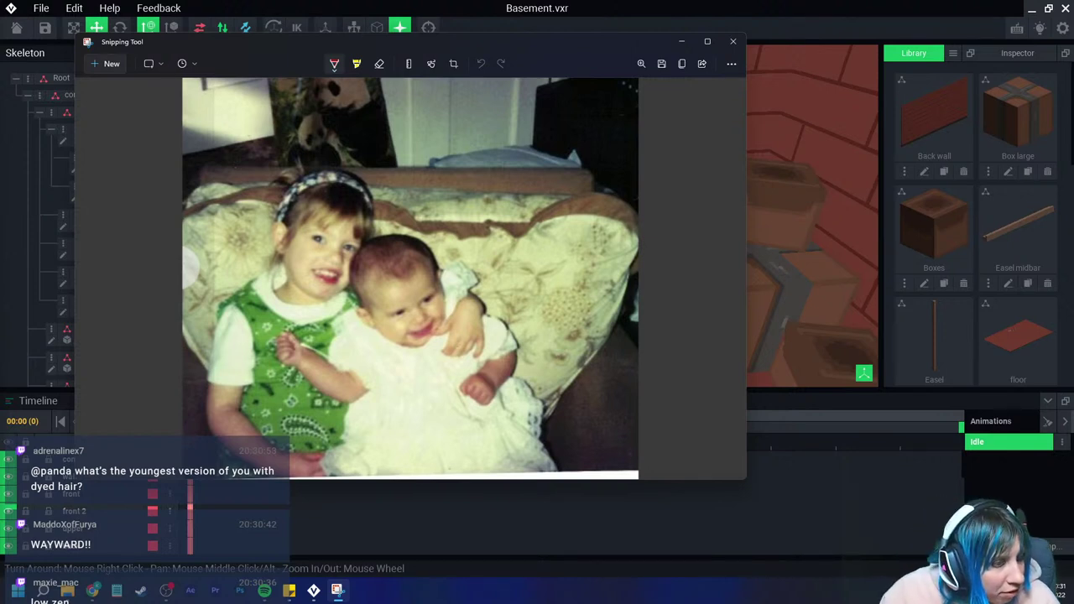
key(ctrl+c)
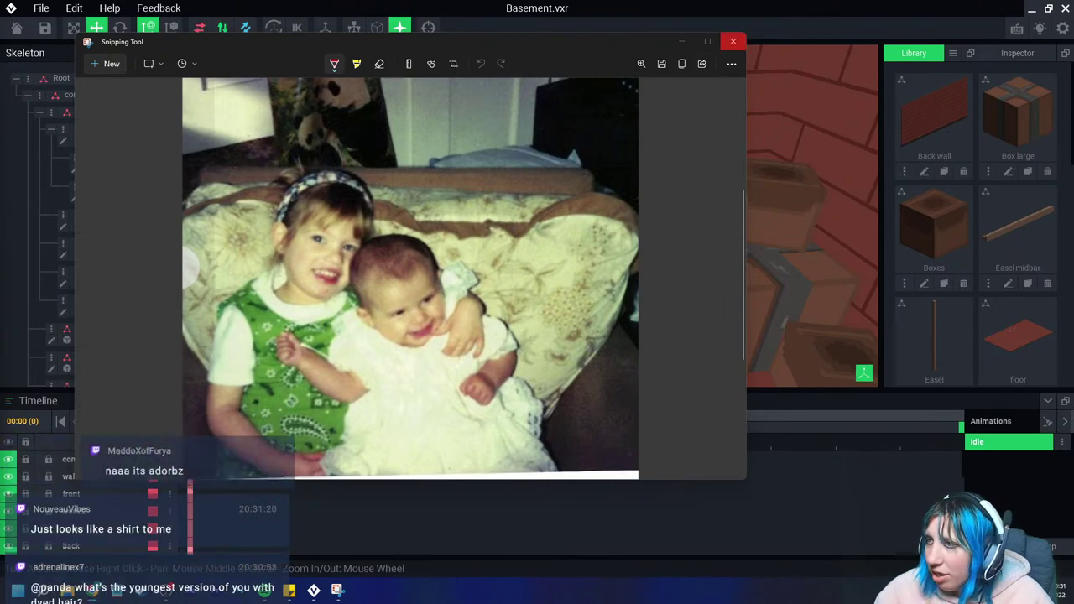
click(732, 41)
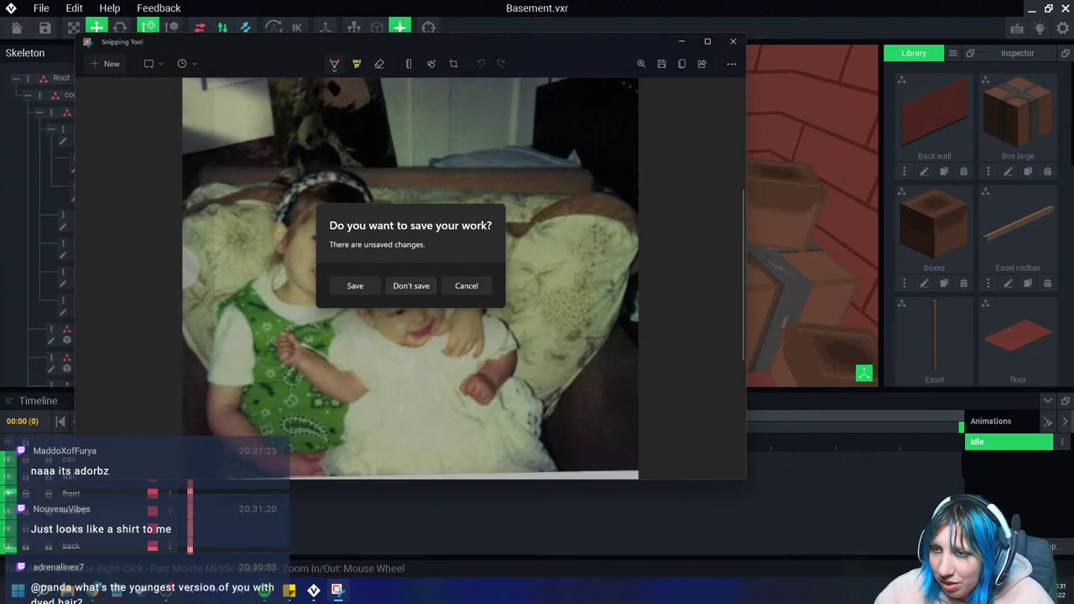
click(411, 285)
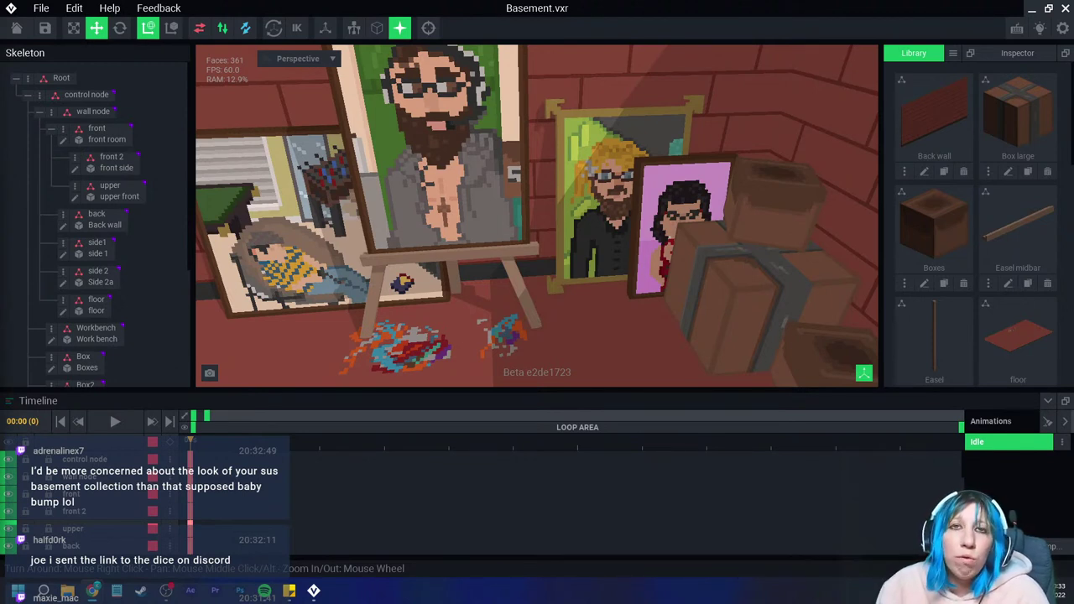
key(alt+Tab)
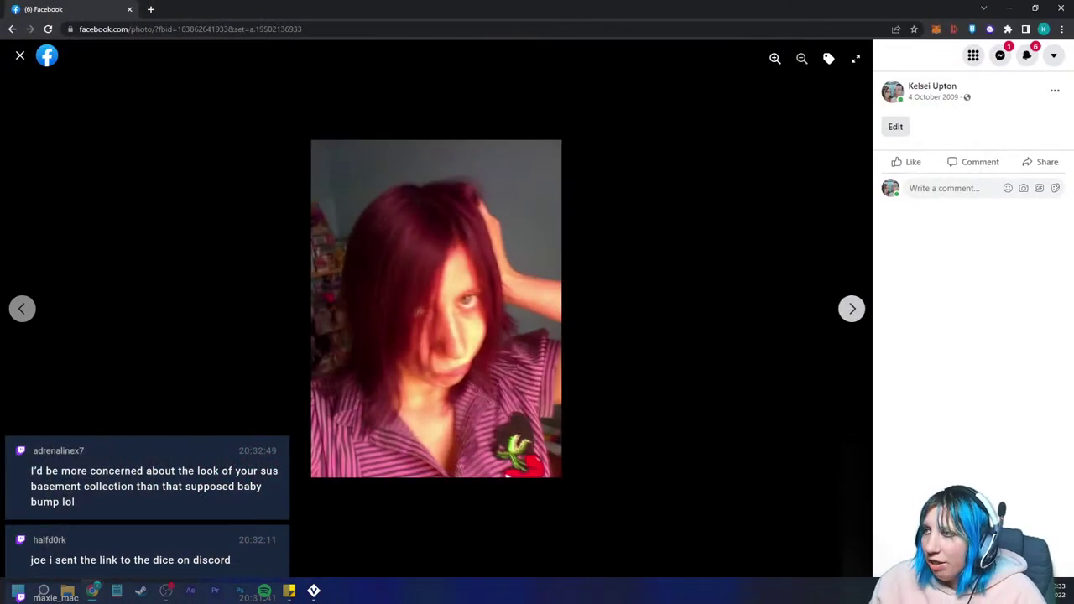
click(855, 58)
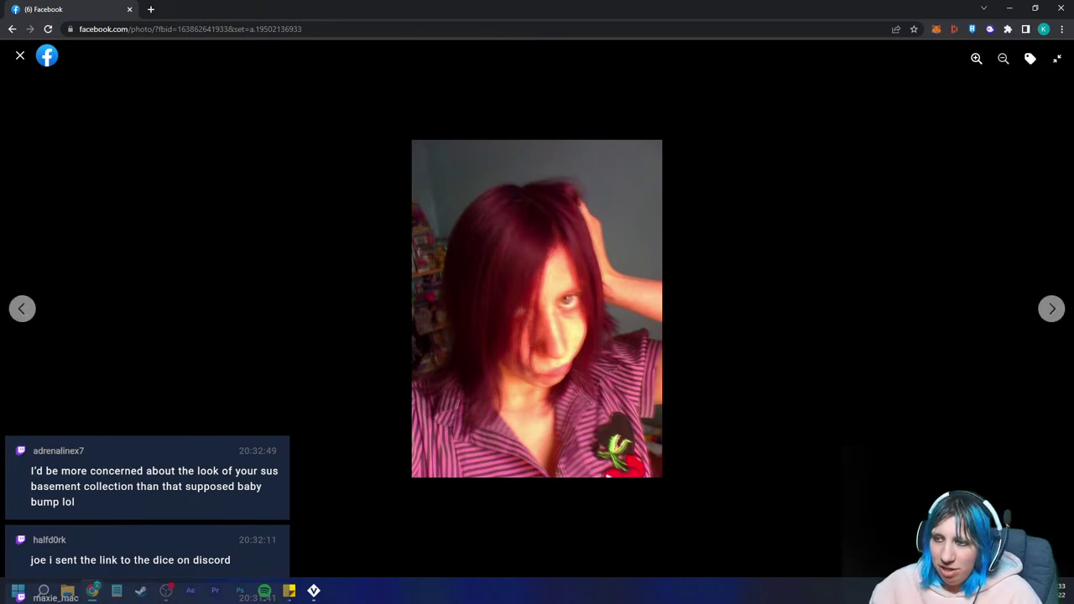
click(20, 308)
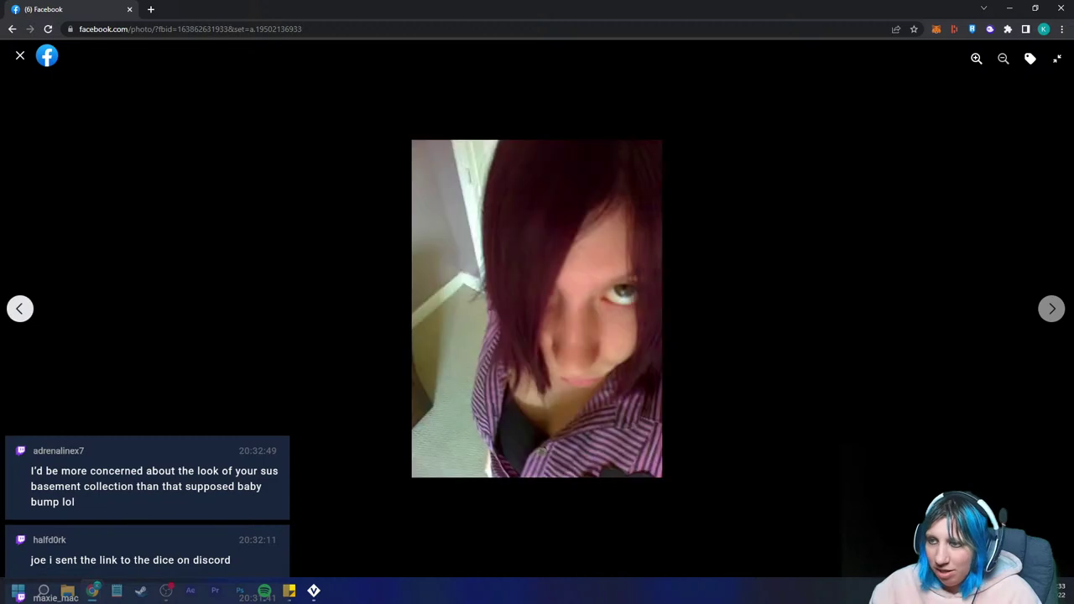
key(Left)
key(Left)
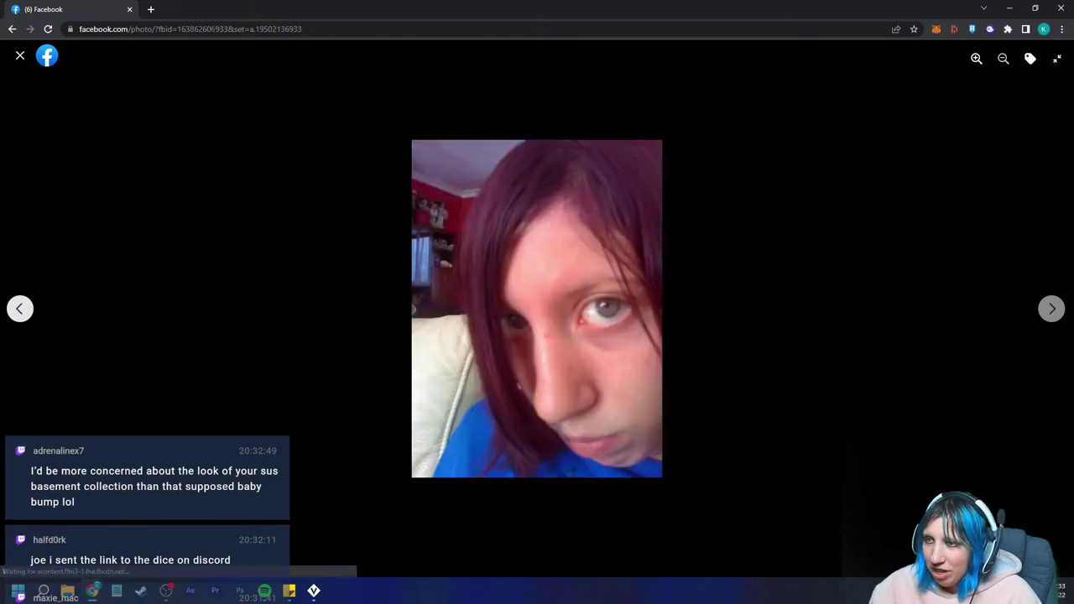
key(Left)
key(Left)
key(Left)
key(Left)
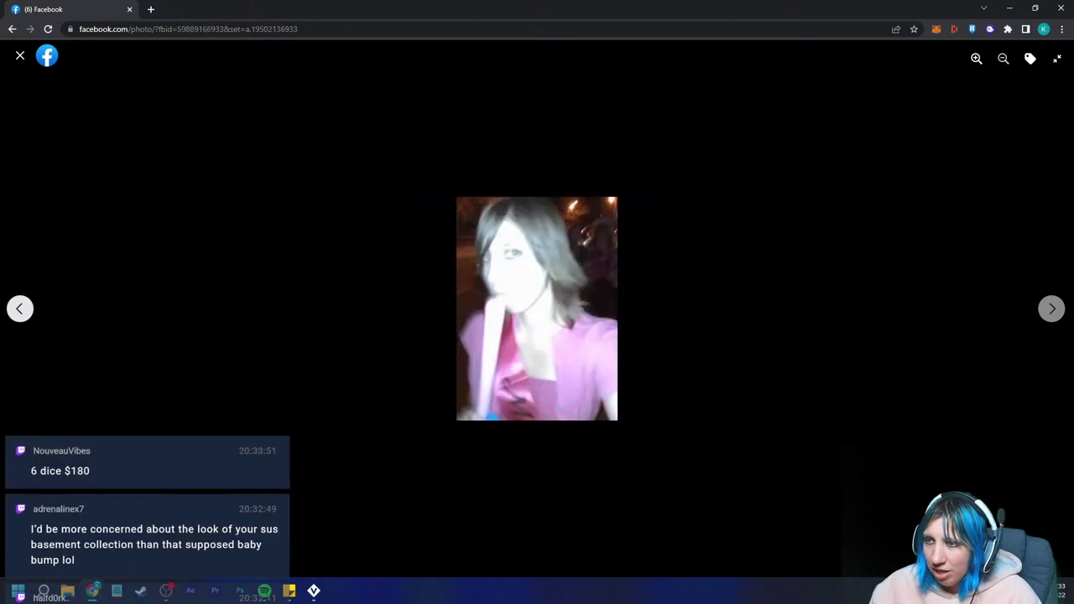
key(Left)
key(Right)
key(Right)
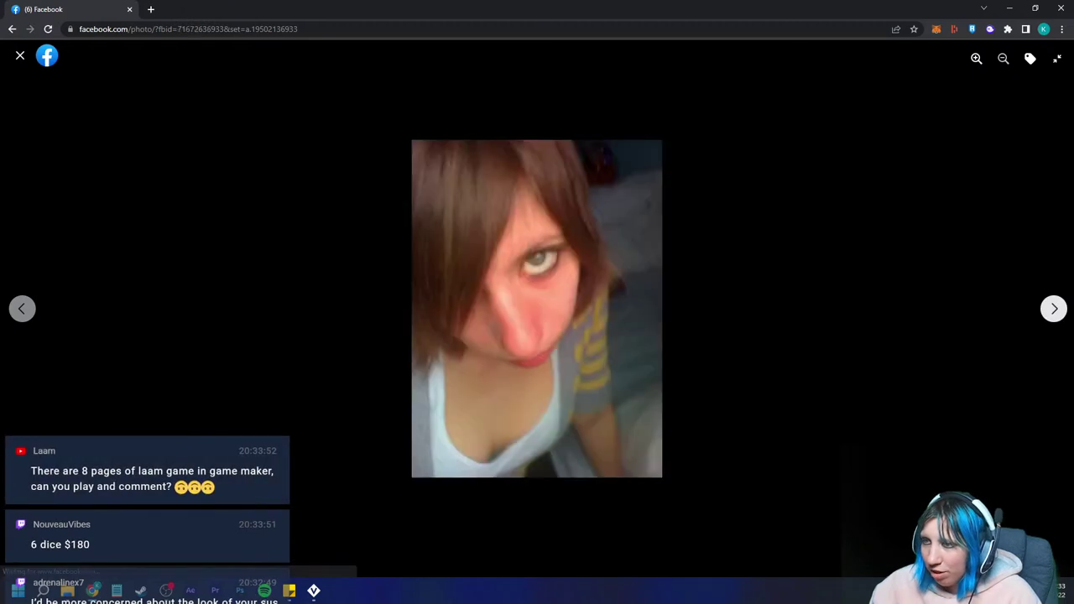
key(Right)
key(Right)
key(Right)
key(Right)
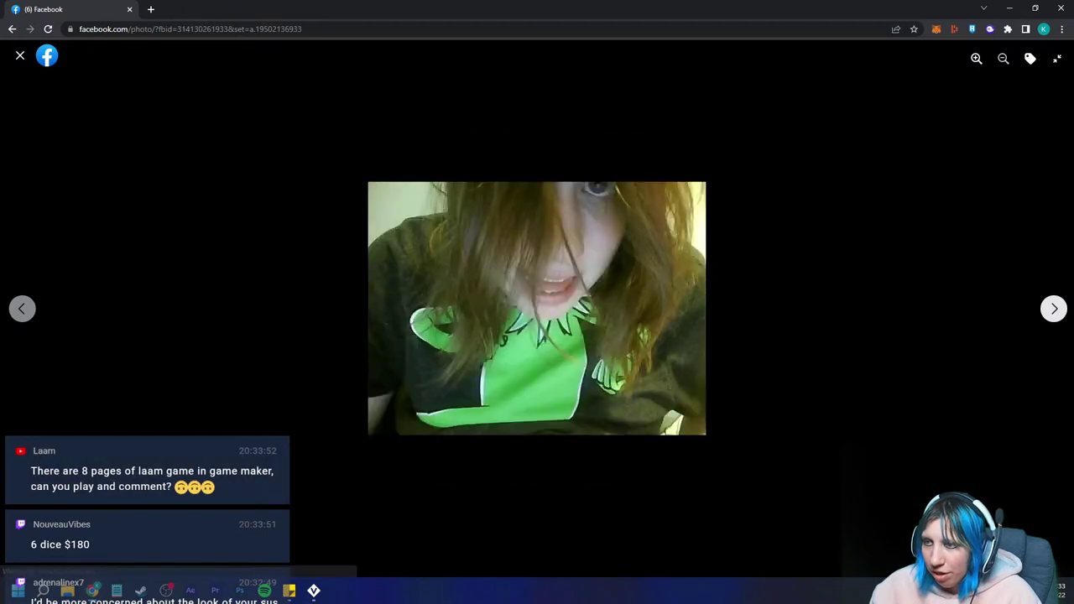
key(Right)
click(1061, 8)
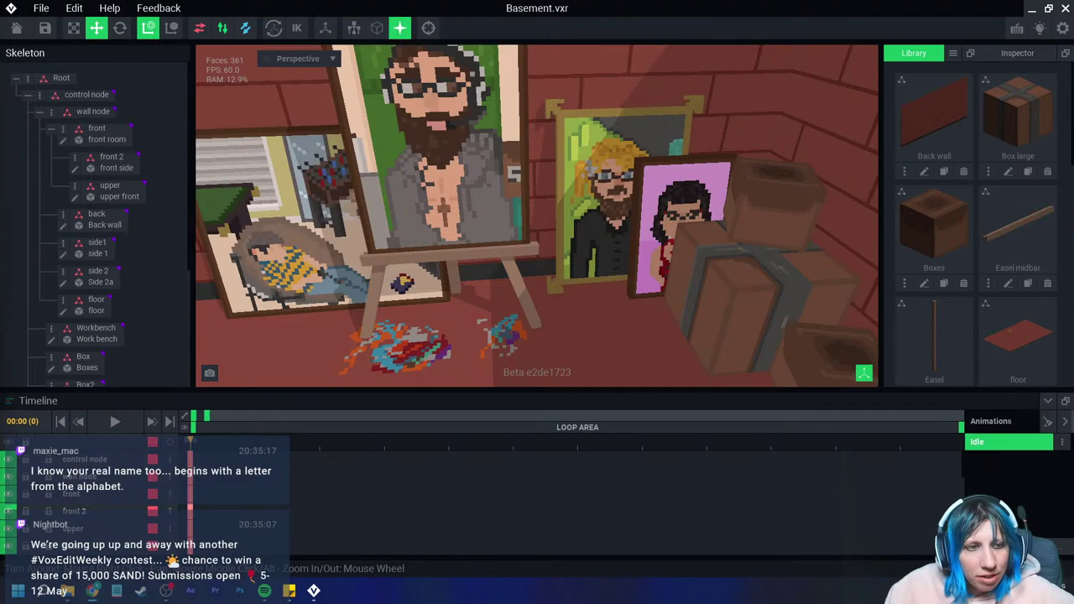
Step: Snip the VoxEdit basement scene with the easel portraits and boxes to the clipboard using Win+Shift+S
key(super+shift+s)
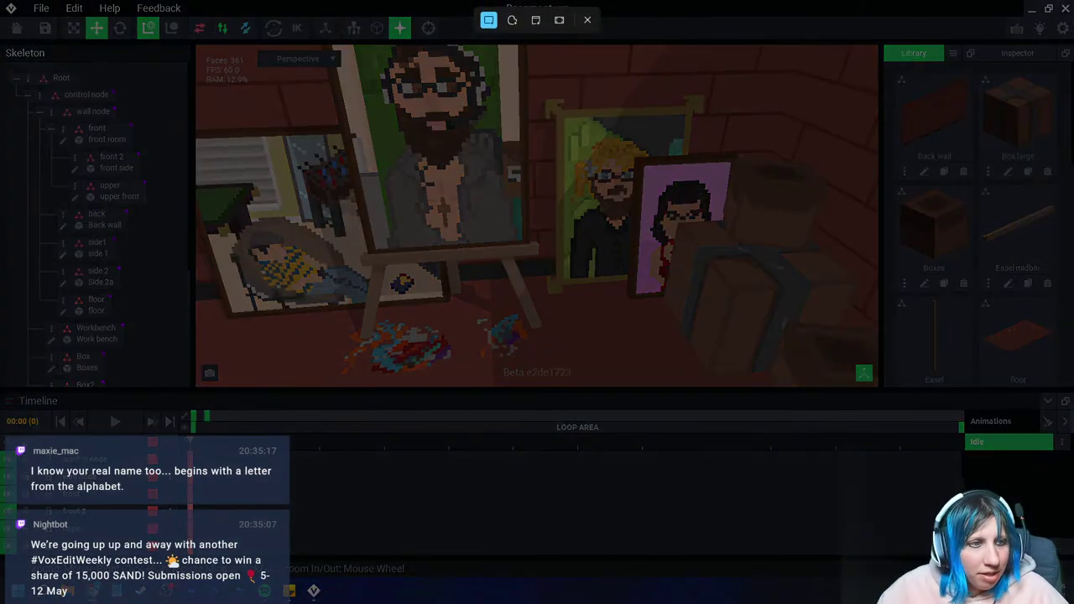
click(559, 19)
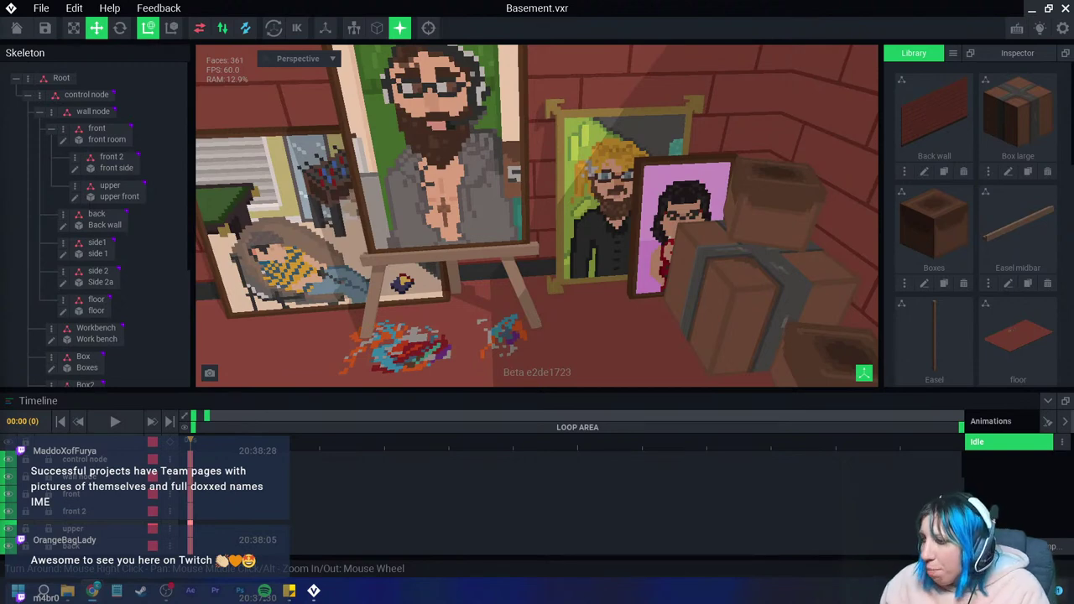
Step: Open the headphones-photo snip from notifications, save it as 'baby1' PNG in Pictures, and close it
key(super+n)
click(946, 168)
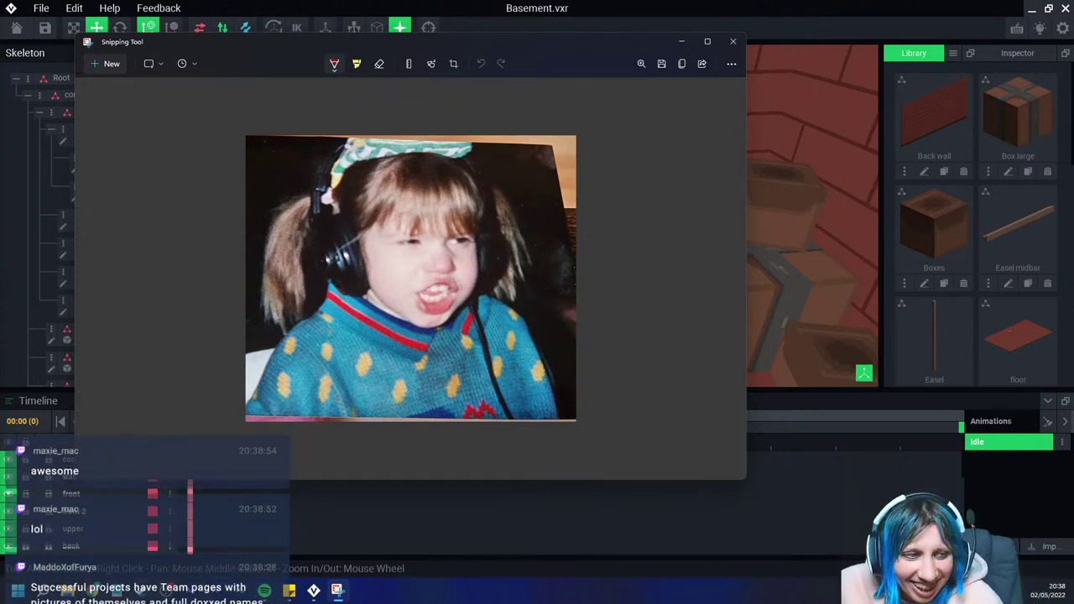
click(661, 64)
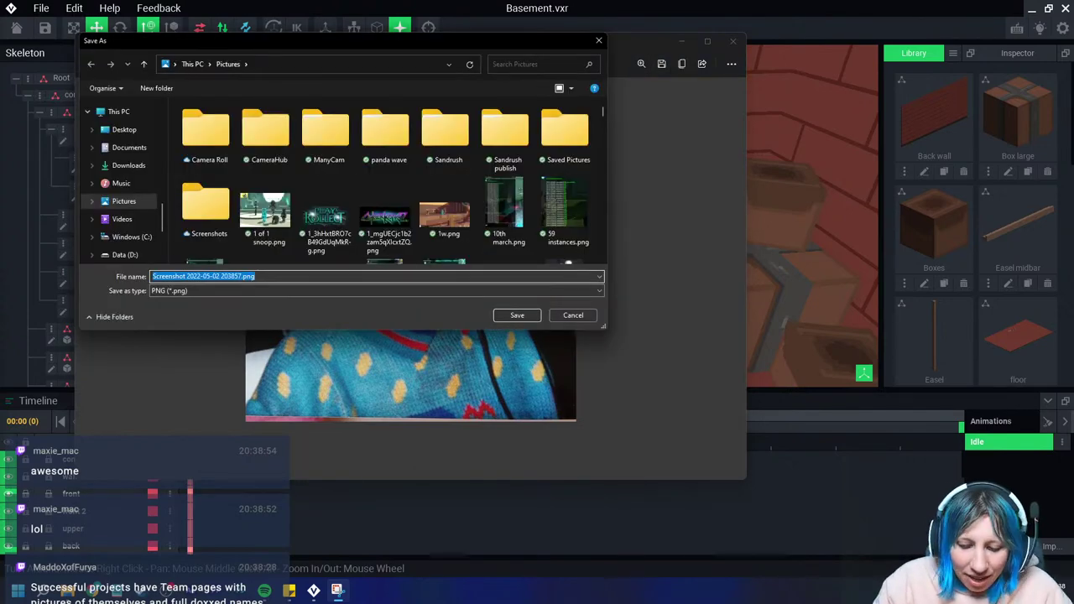
text(baby1)
key(Return)
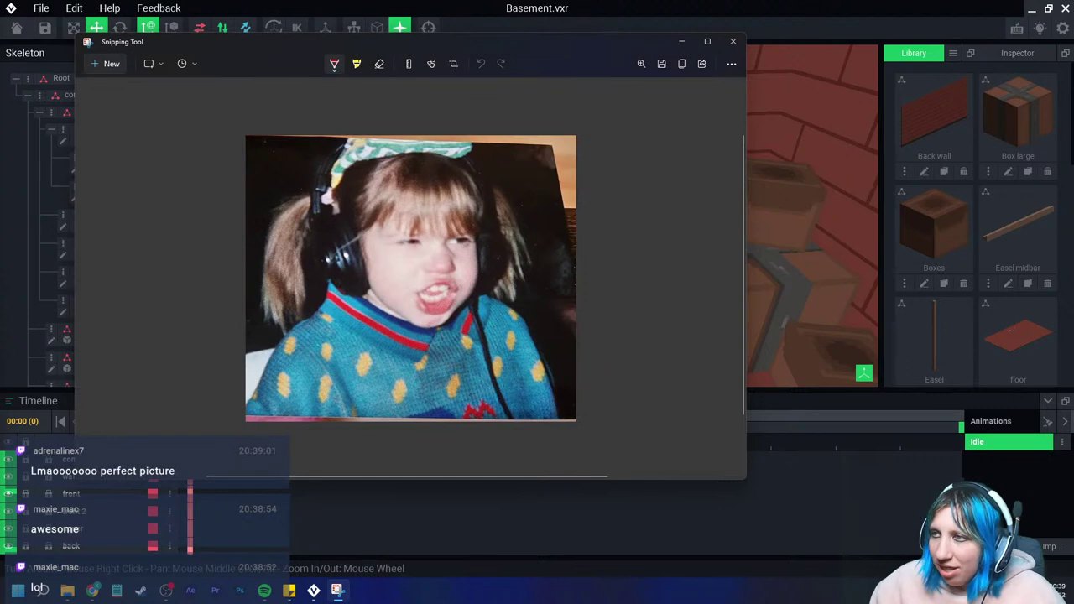
click(733, 41)
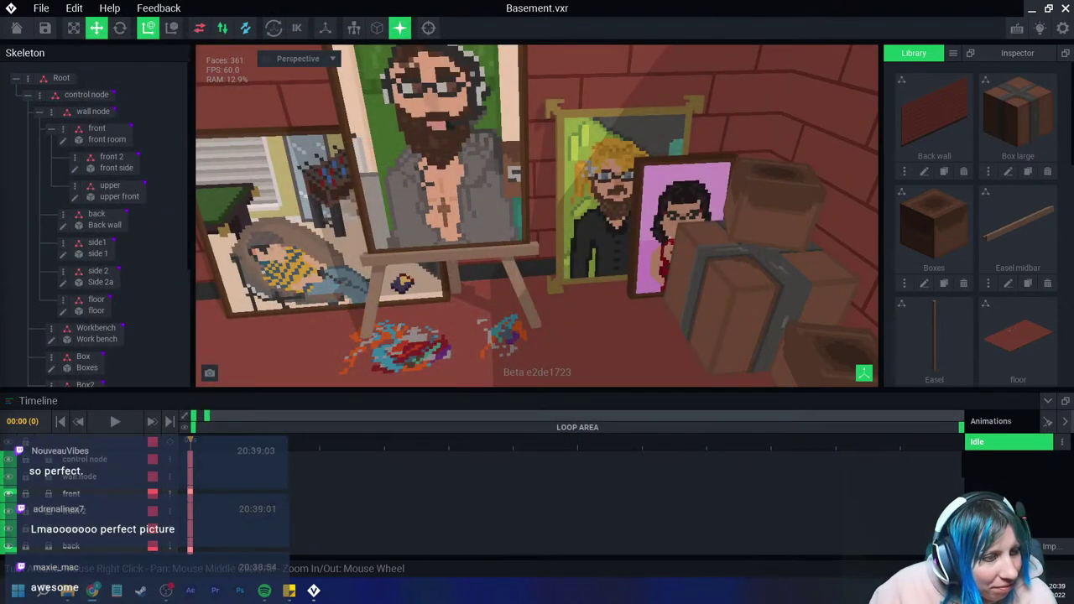
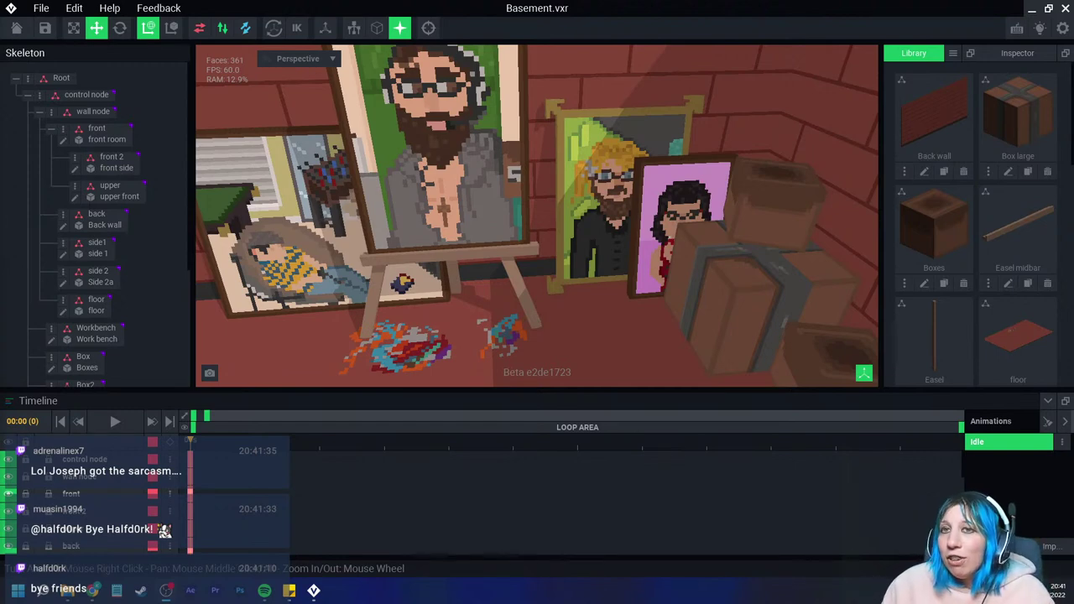
Step: Zoom and orbit in close on the portrait paintings beside the easel
scroll(537, 215, down, 3)
scroll(537, 216, down, 3)
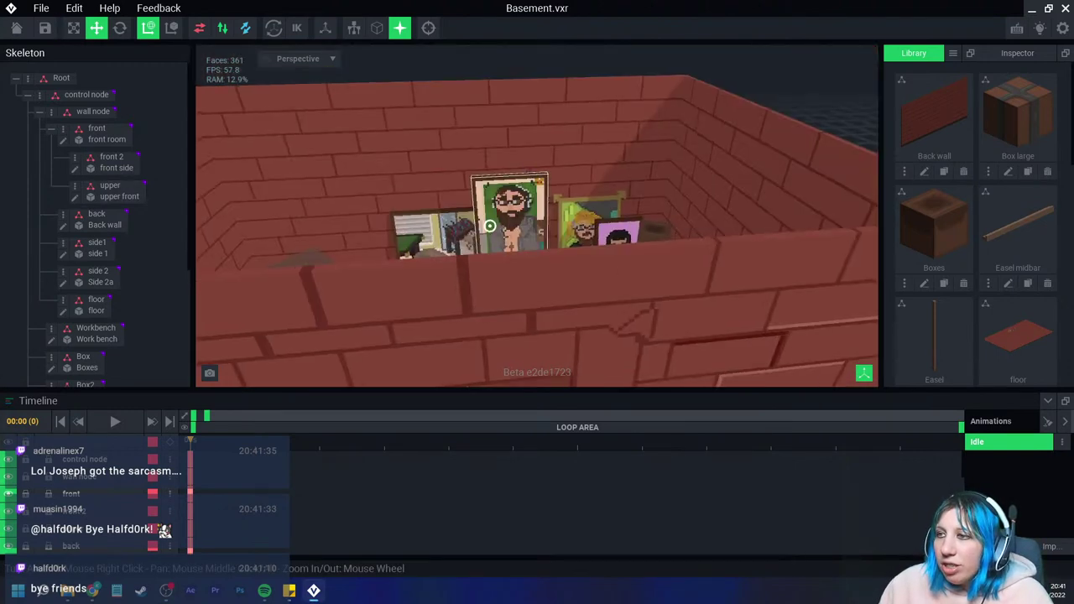
right_drag(490, 225, 494, 261)
scroll(489, 251, up, 3)
scroll(489, 252, up, 3)
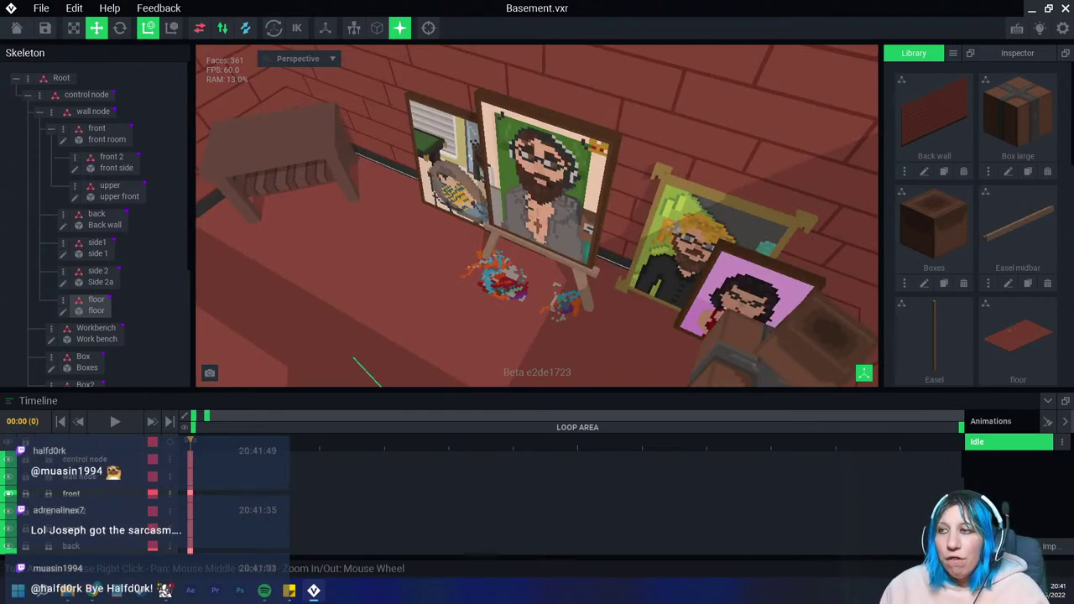
mouse_move(494, 261)
right_down()
mouse_move(534, 287)
mouse_move(618, 269)
right_up()
Step: Orbit around the easel and boxes to see the paintings head-on
scroll(618, 268, up, 2)
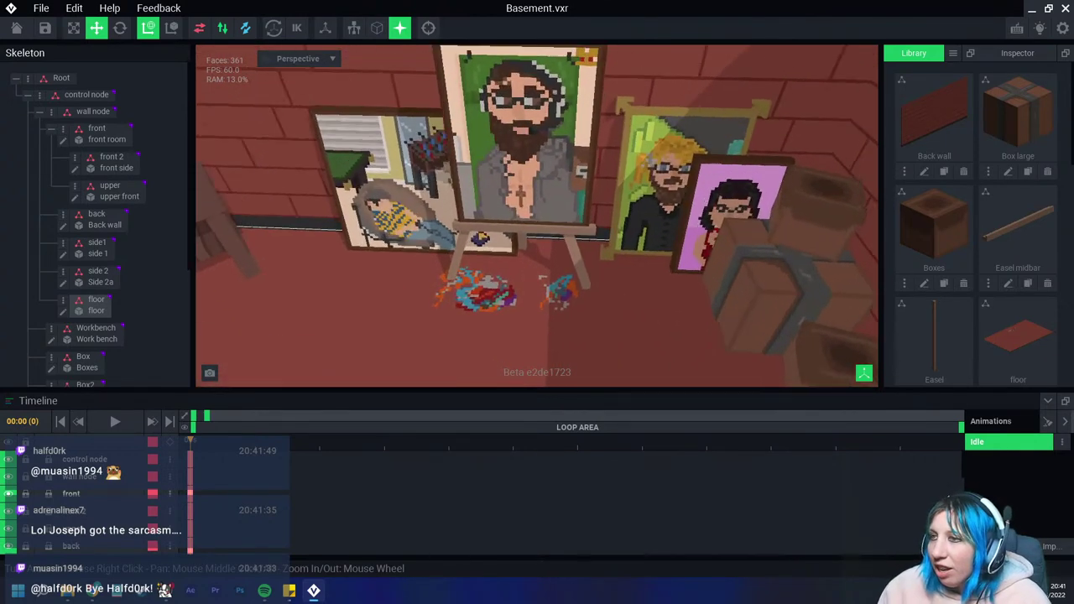
right_drag(618, 307, 618, 307)
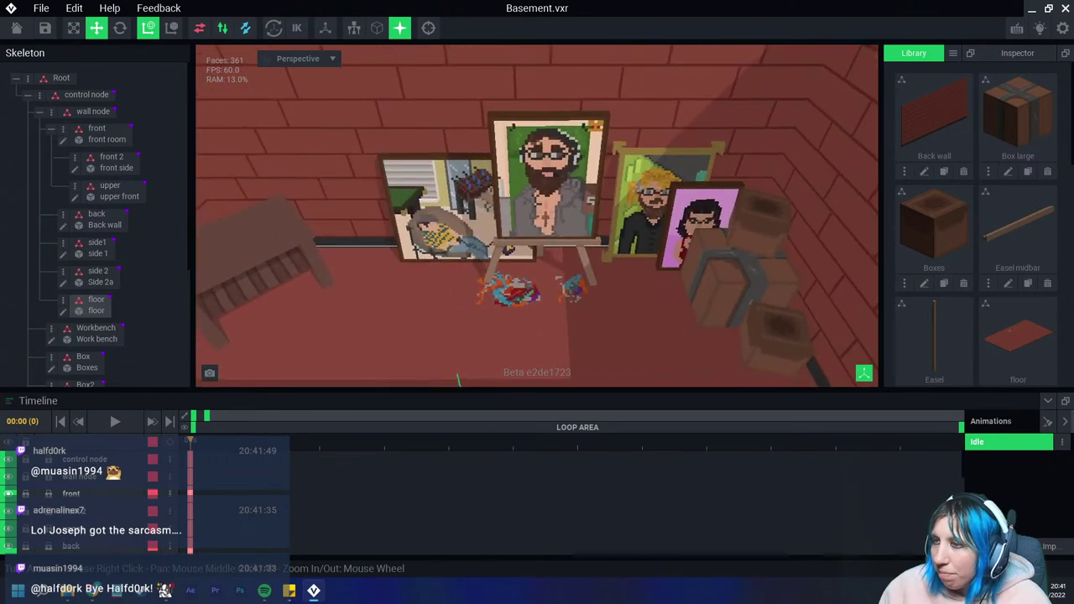
scroll(537, 215, up, 1)
scroll(537, 216, up, 1)
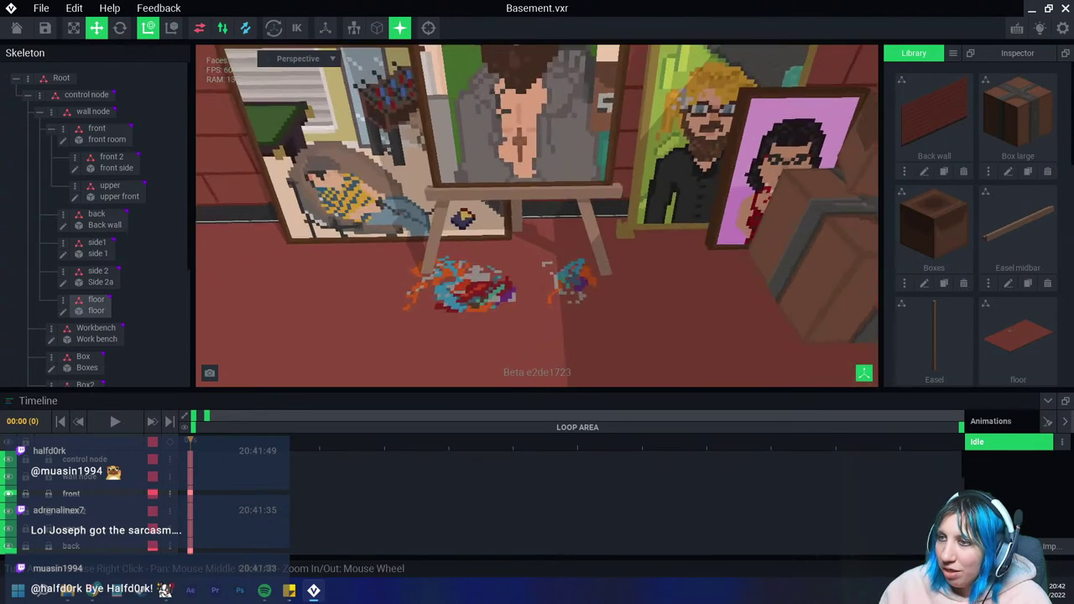
mouse_move(537, 251)
right_down()
mouse_move(411, 379)
mouse_move(422, 373)
right_up()
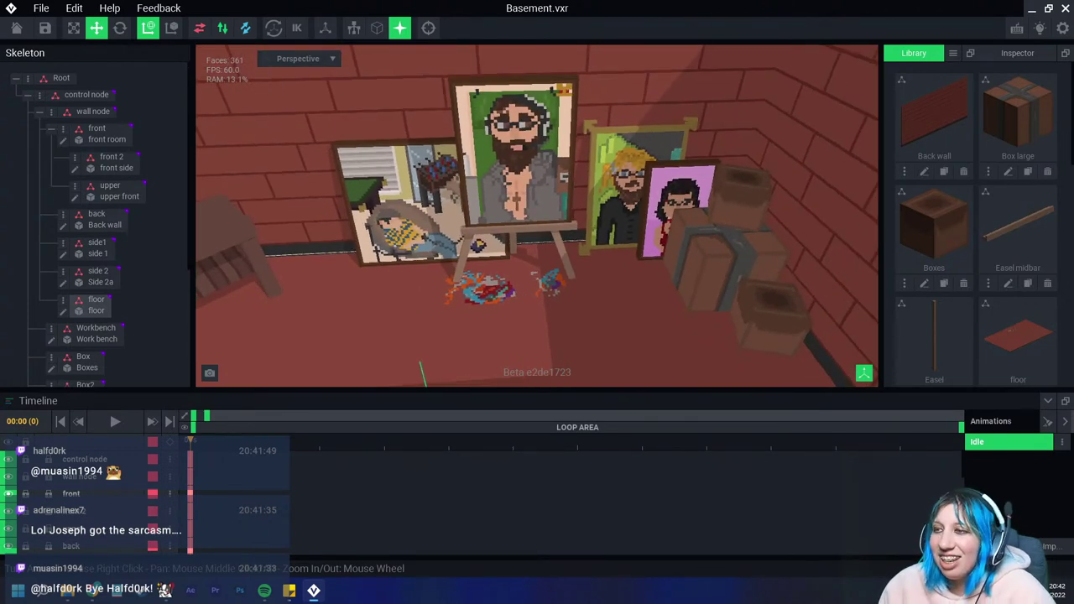
scroll(662, 252, up, 2)
scroll(663, 251, up, 2)
scroll(662, 251, up, 2)
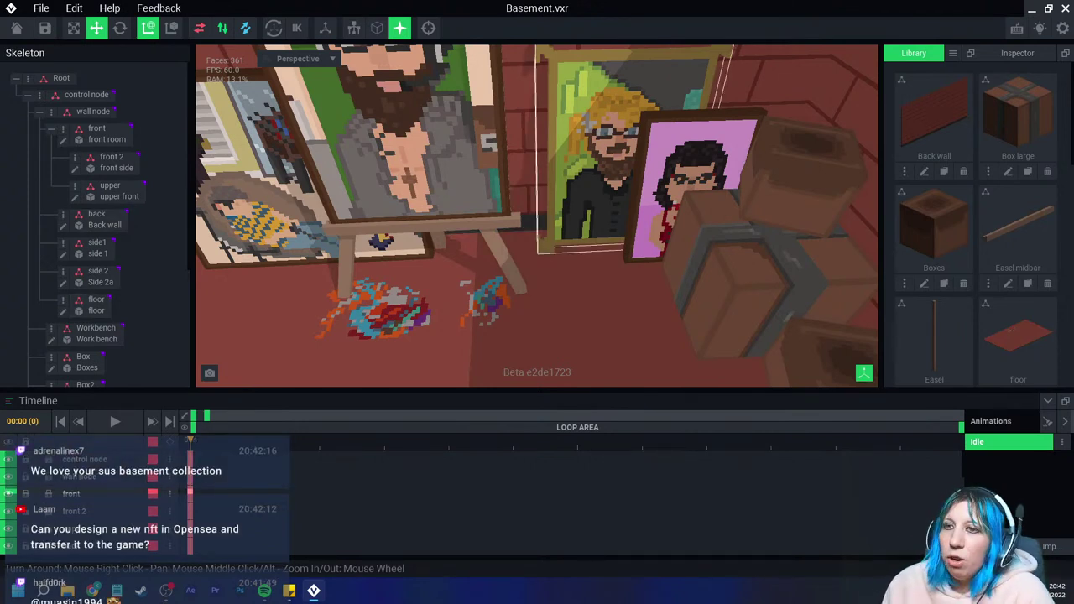
Step: Select the pink portrait painting and open it for voxel editing
right_drag(640, 181, 644, 186)
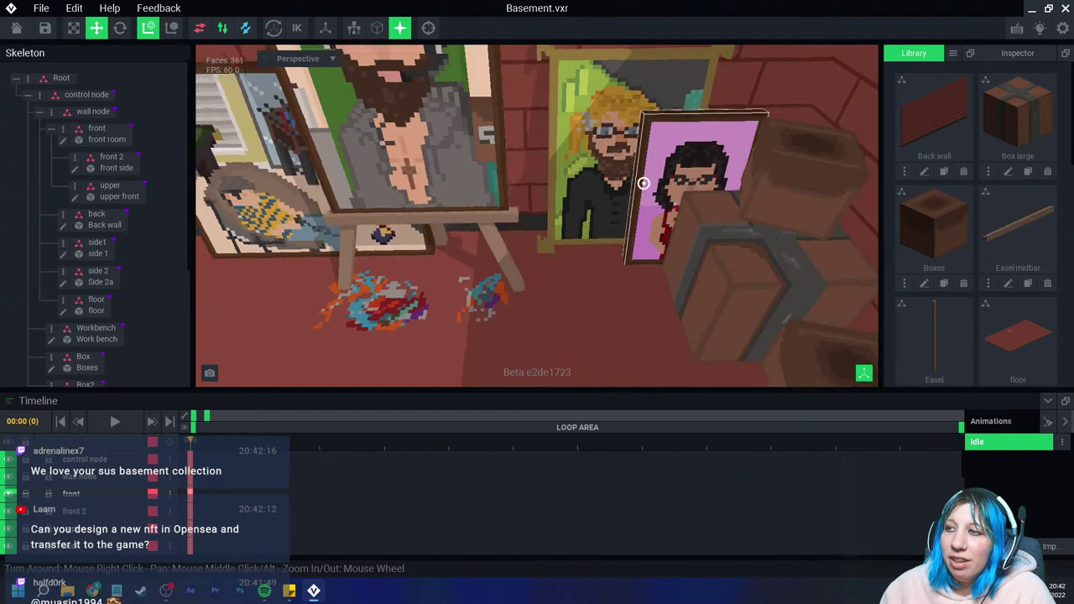
click(648, 188)
double_click(648, 188)
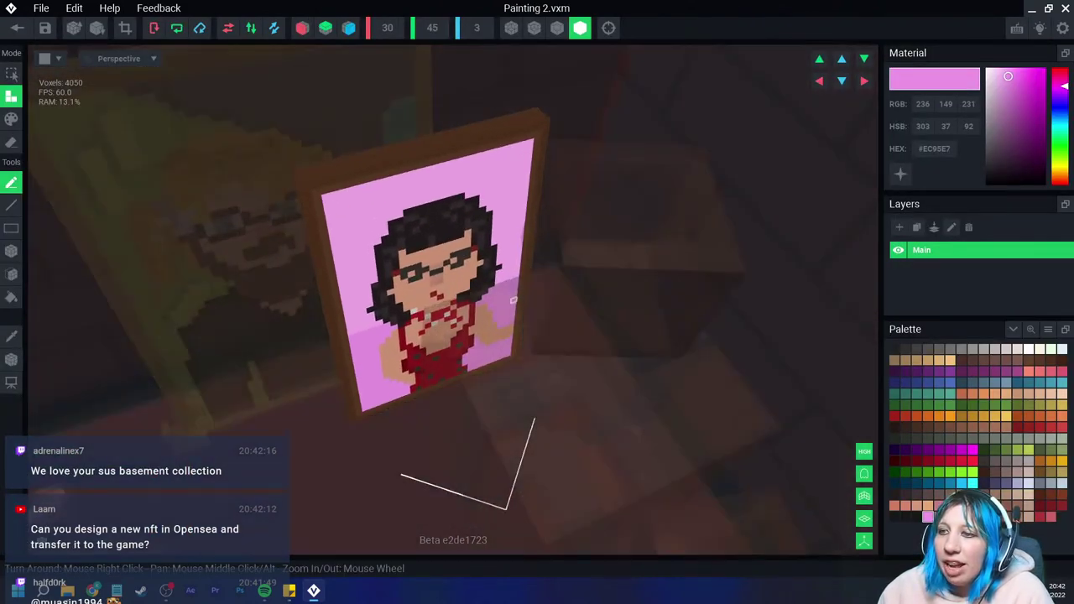
scroll(496, 324, up, 3)
scroll(492, 369, up, 3)
scroll(475, 375, up, 2)
scroll(475, 375, down, 5)
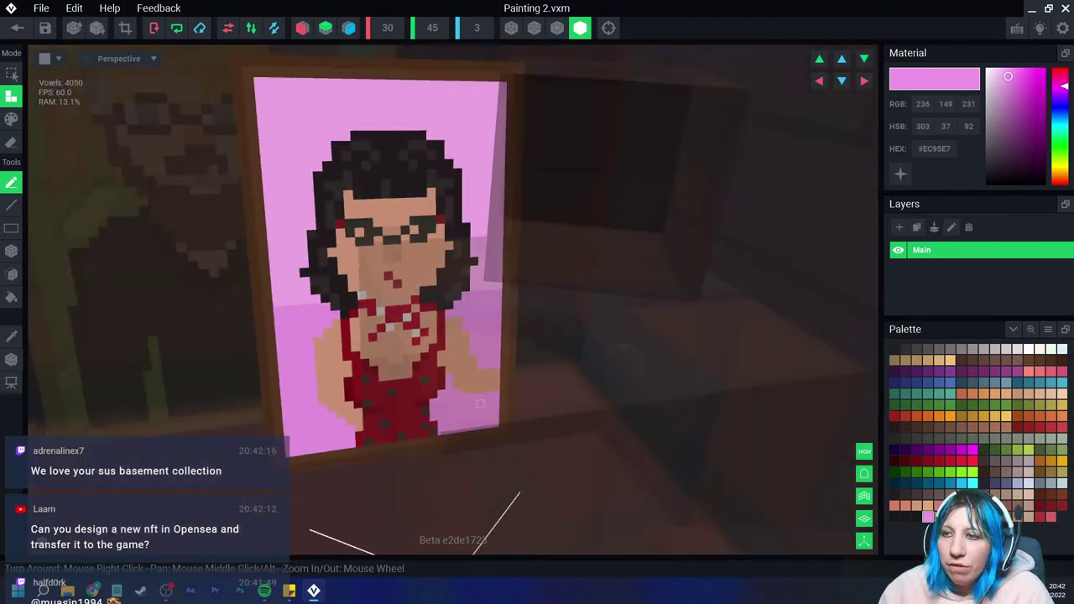
Step: Inspect the pink painting from the front and side, then save it and return to the room
right_drag(475, 377, 479, 403)
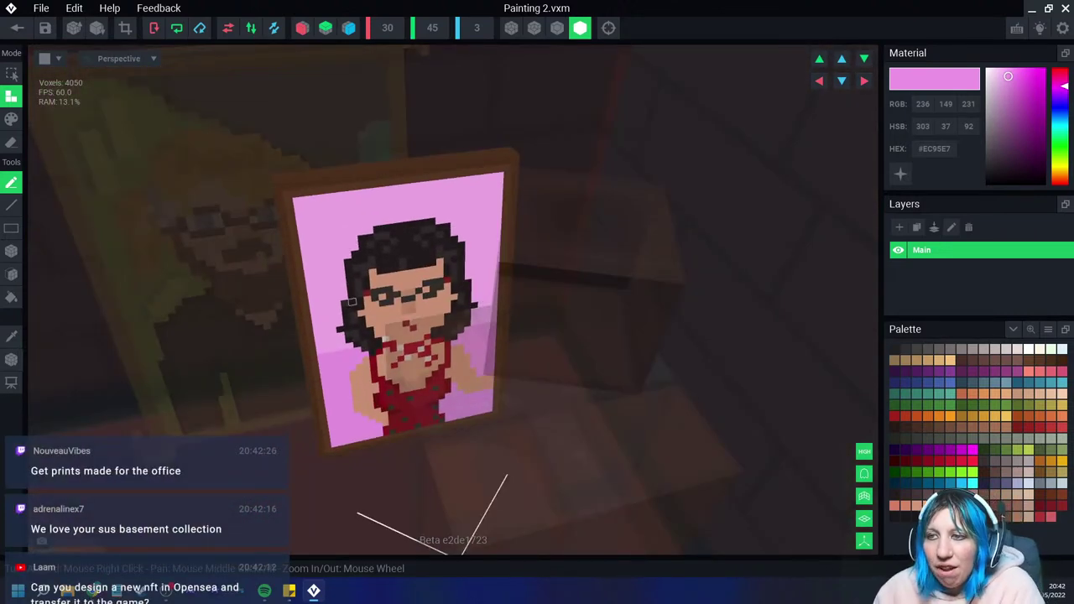
right_drag(506, 316, 493, 286)
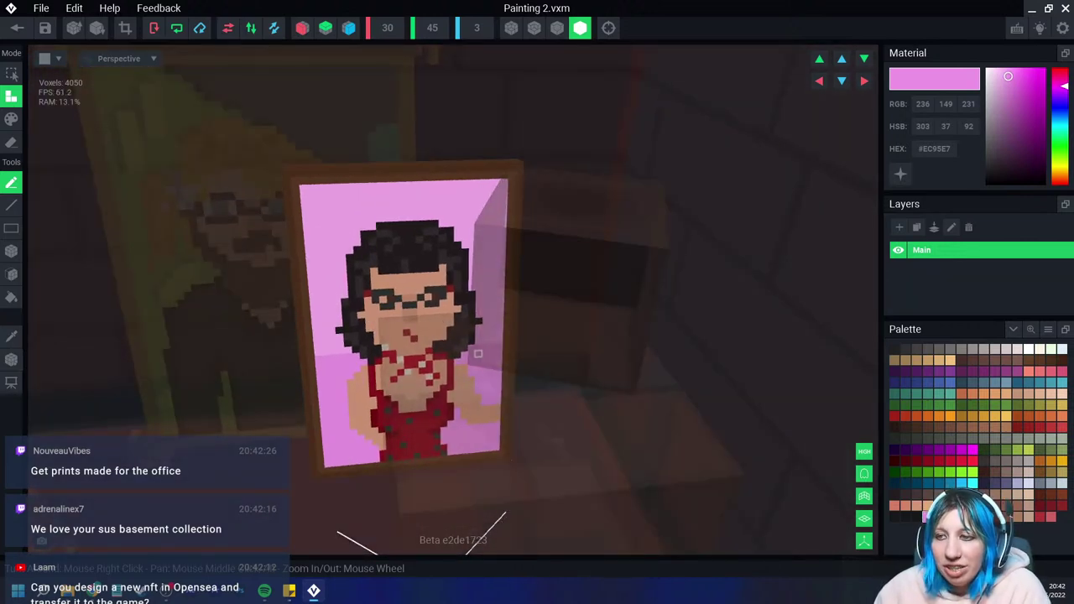
mouse_move(504, 370)
right_down()
mouse_move(412, 462)
mouse_move(436, 464)
right_up()
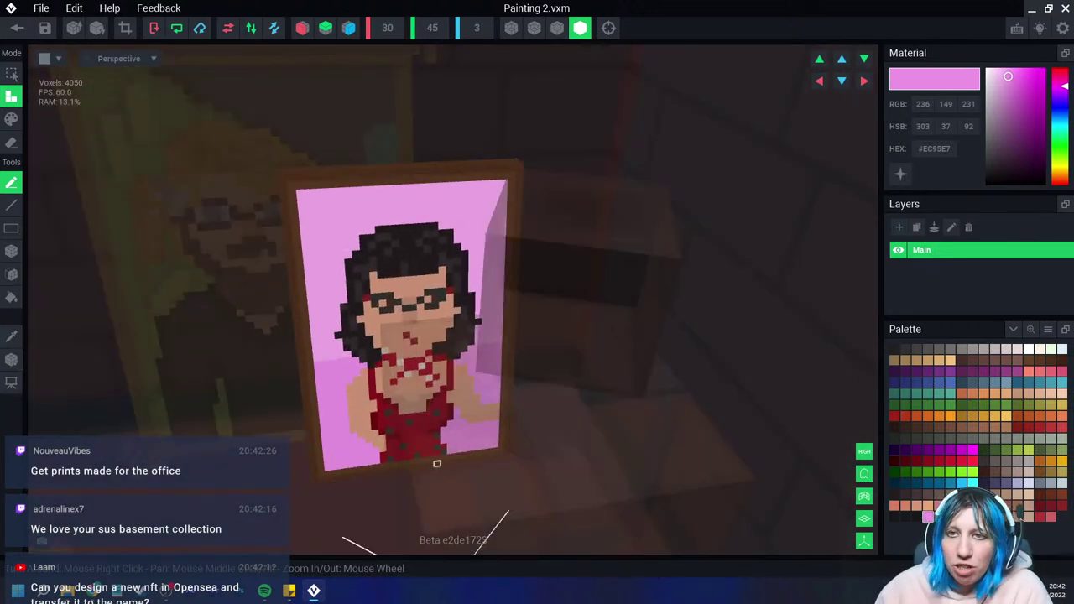
click(17, 28)
click(419, 213)
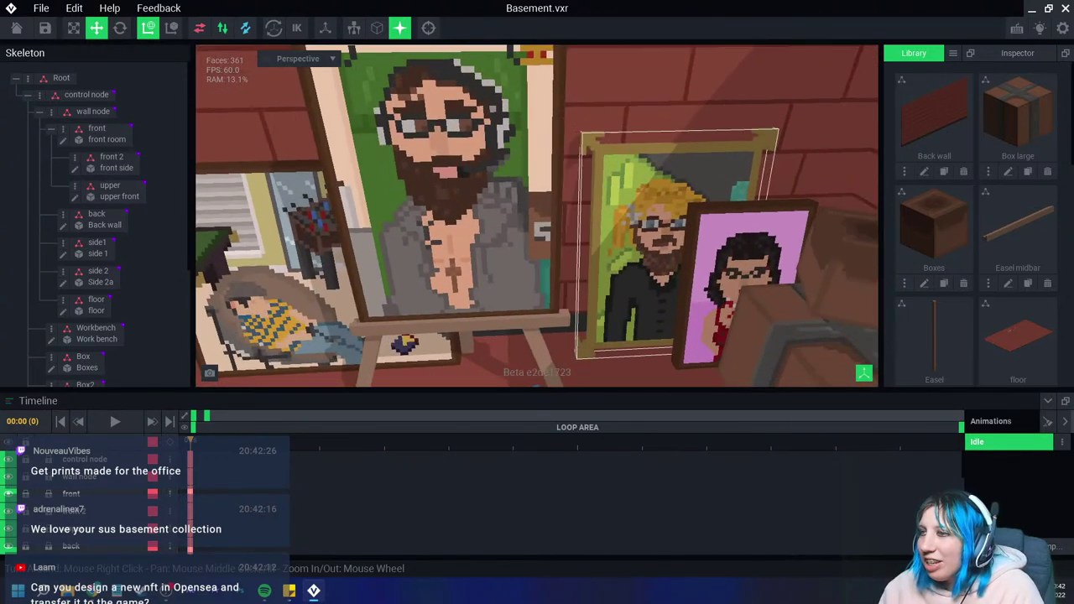
Step: Open and save the green-backed portrait, then look down into the room and select the workbench
double_click(663, 252)
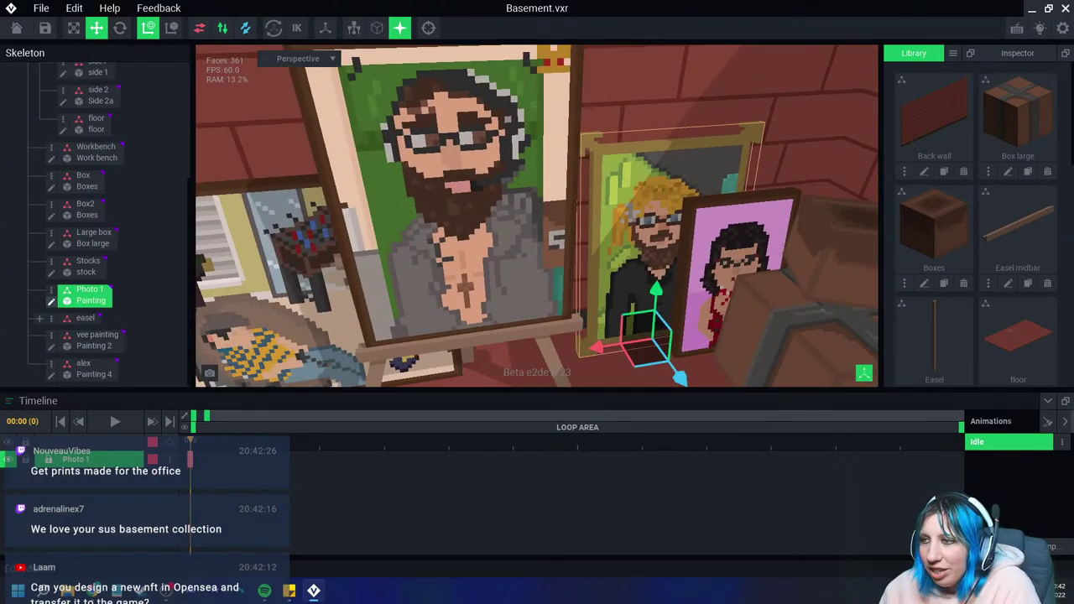
scroll(432, 318, up, 5)
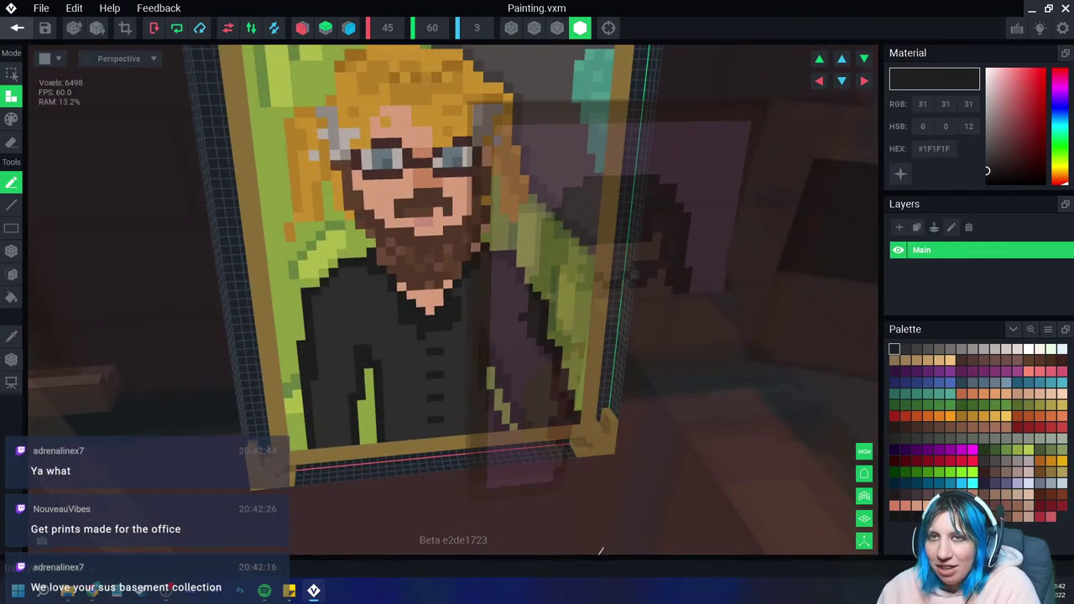
click(17, 28)
key(Return)
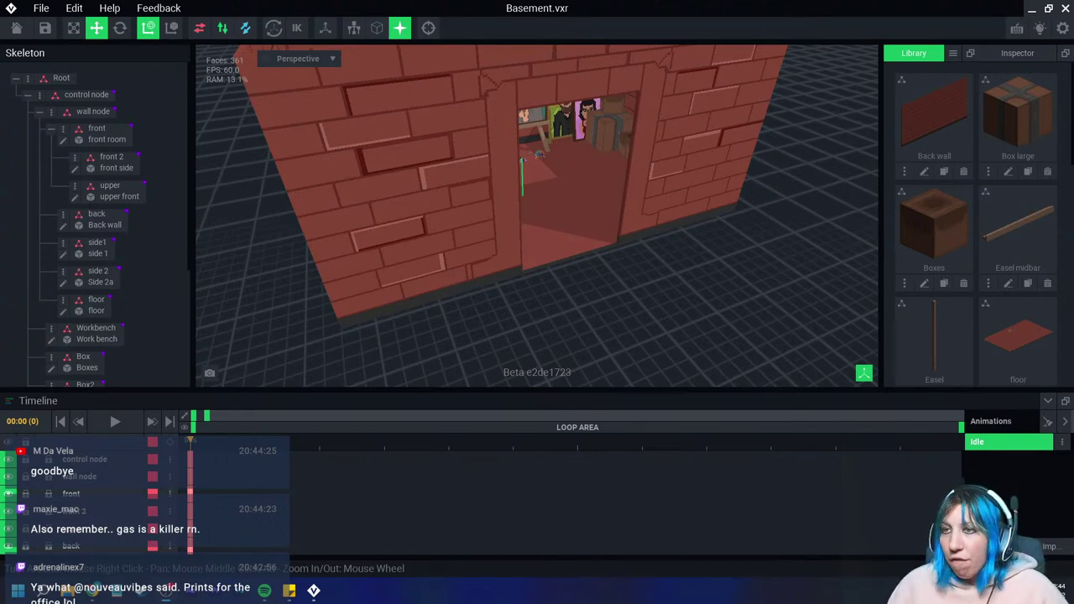
mouse_move(537, 209)
right_down()
mouse_move(537, 302)
mouse_move(537, 277)
right_up()
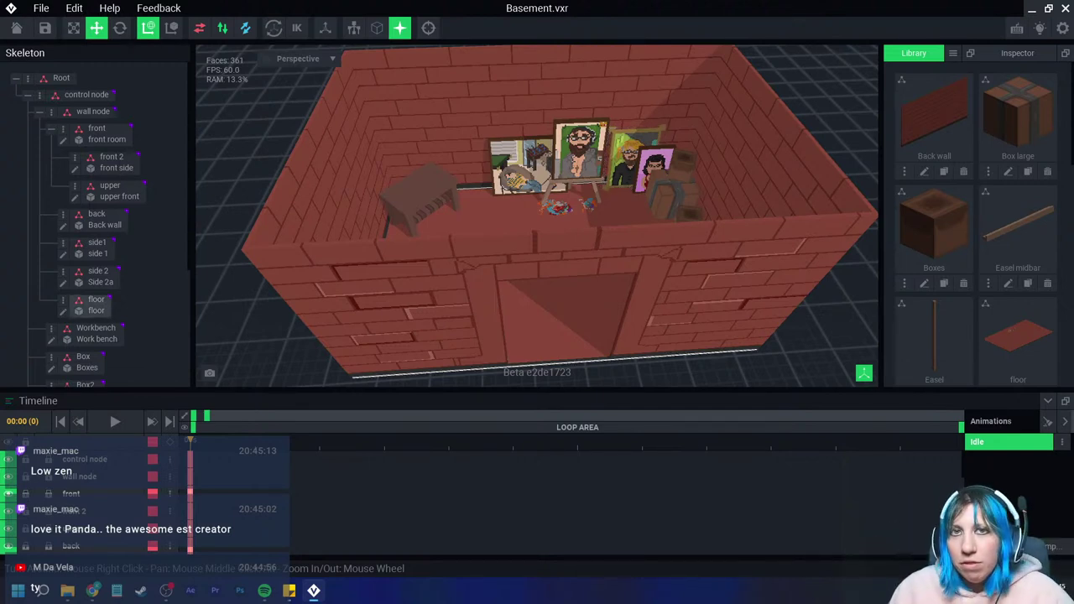
click(96, 329)
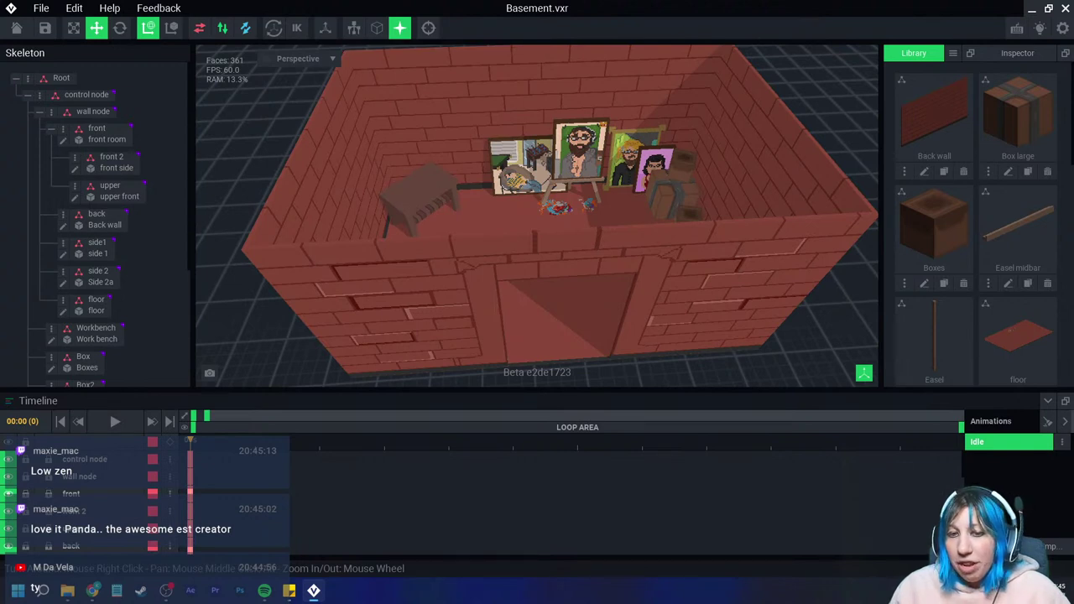